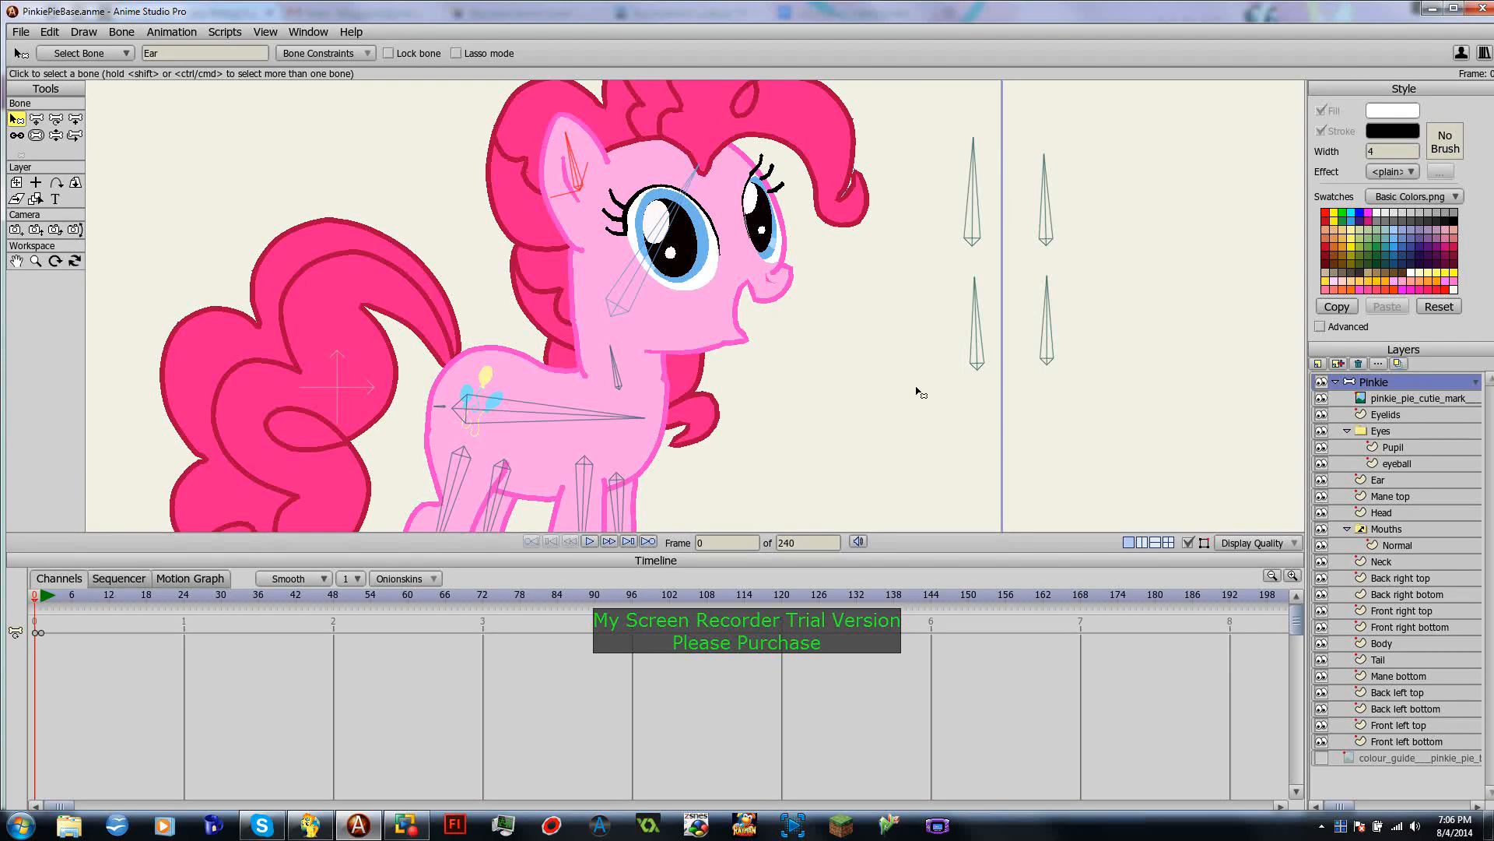
Step: Inspect the layer settings of the Mouths switch layer without changing anything
left_click(1393, 534)
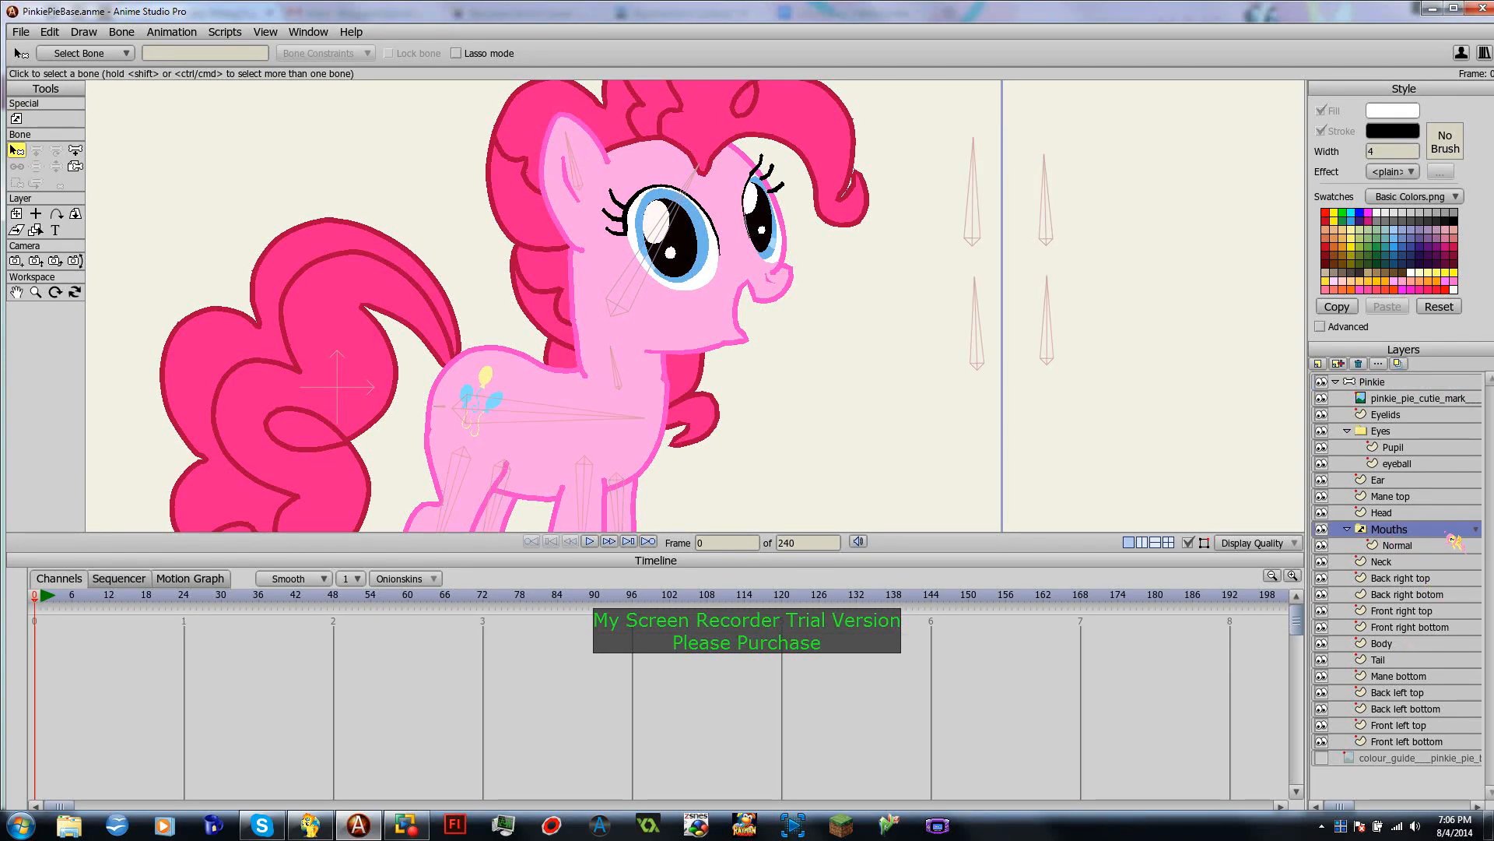
double_click(1479, 533)
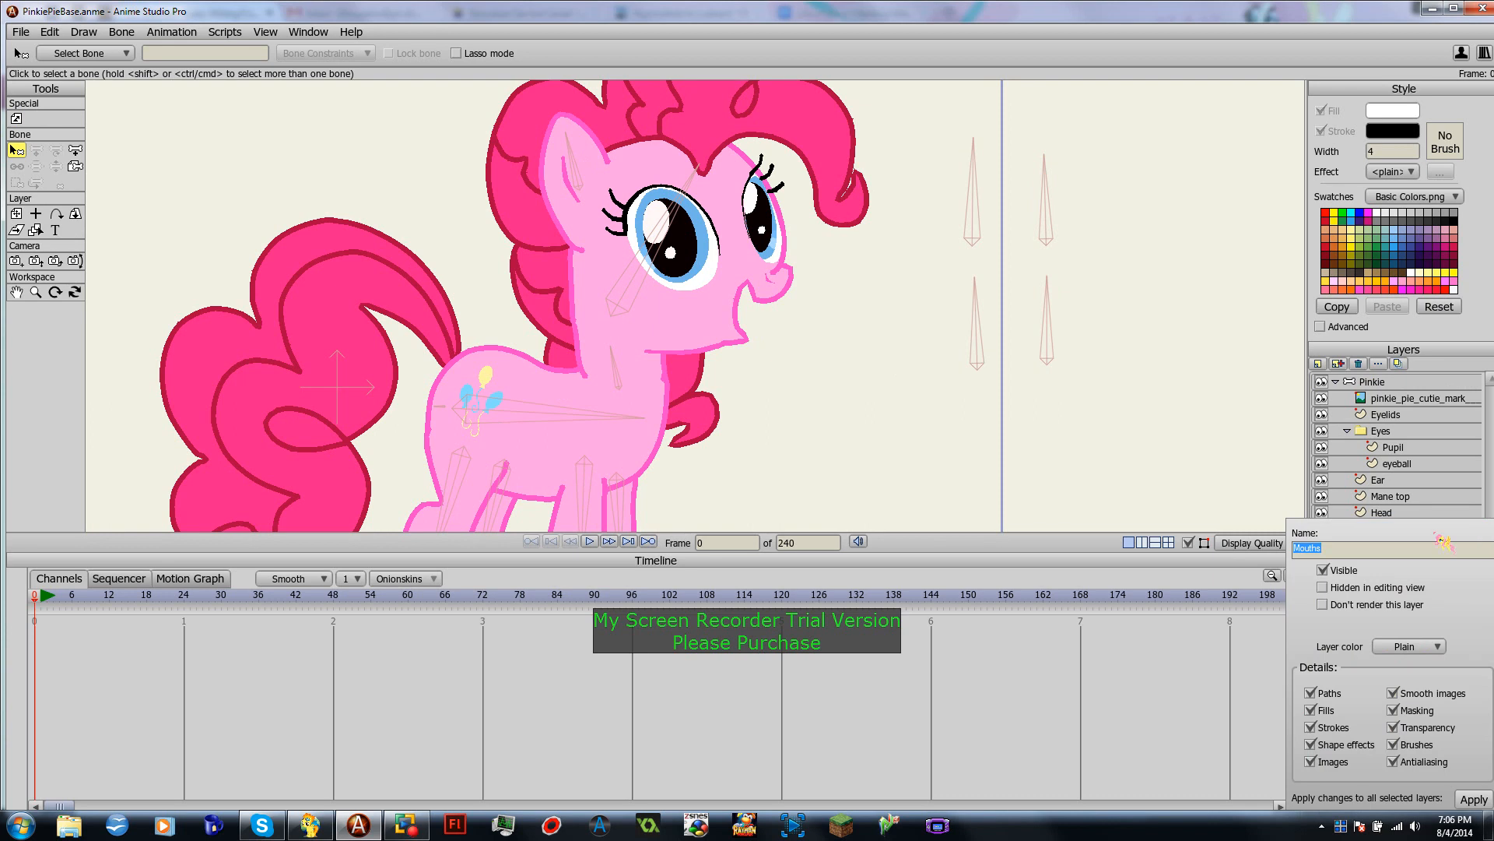
key("Escape")
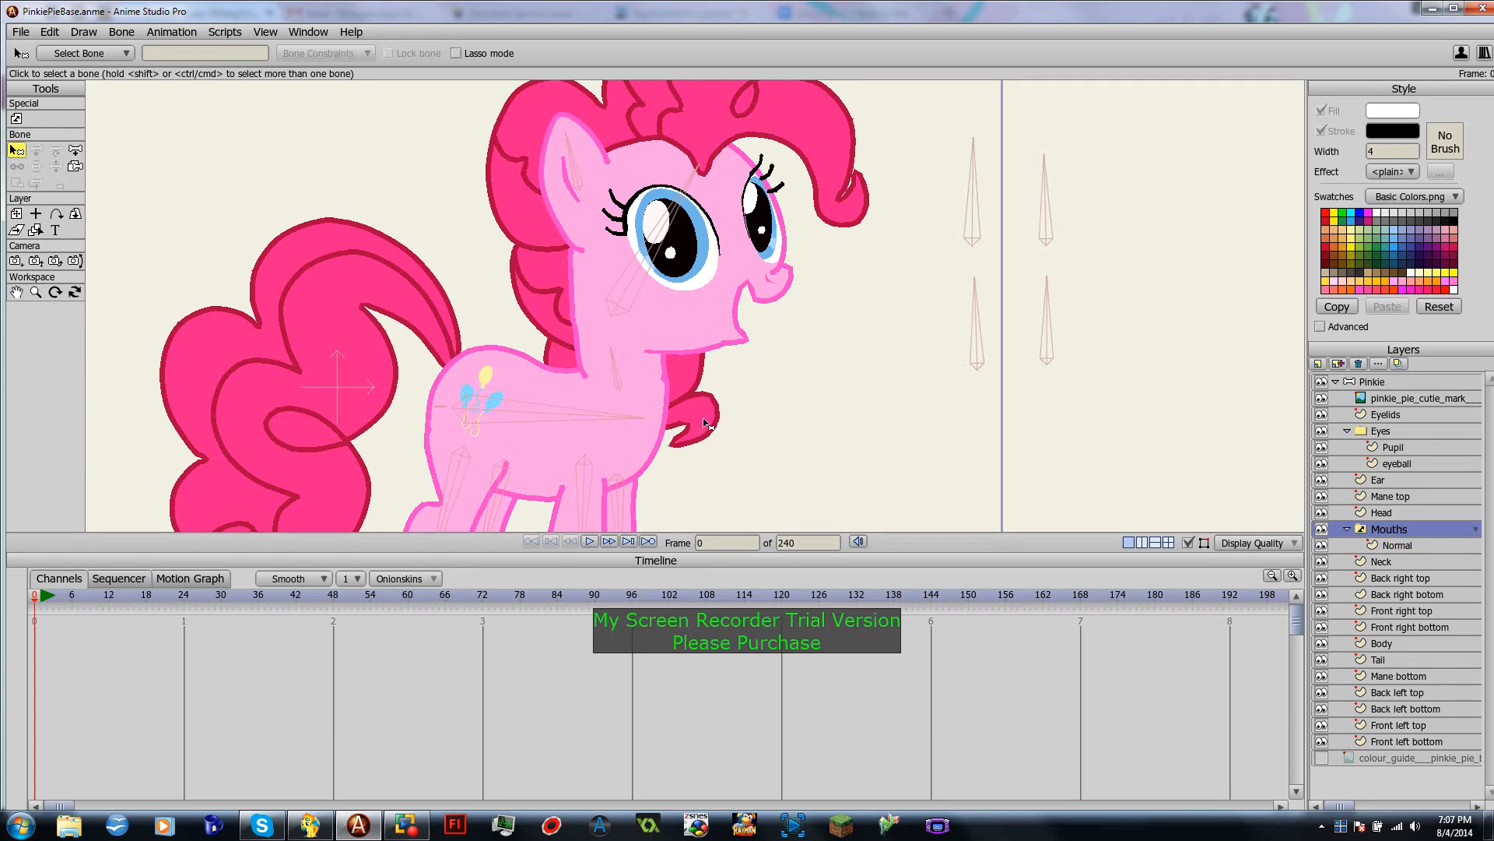
Step: Duplicate the Normal mouth layer inside Mouths and name the copy Frown
scroll(771, 331, "up", 3)
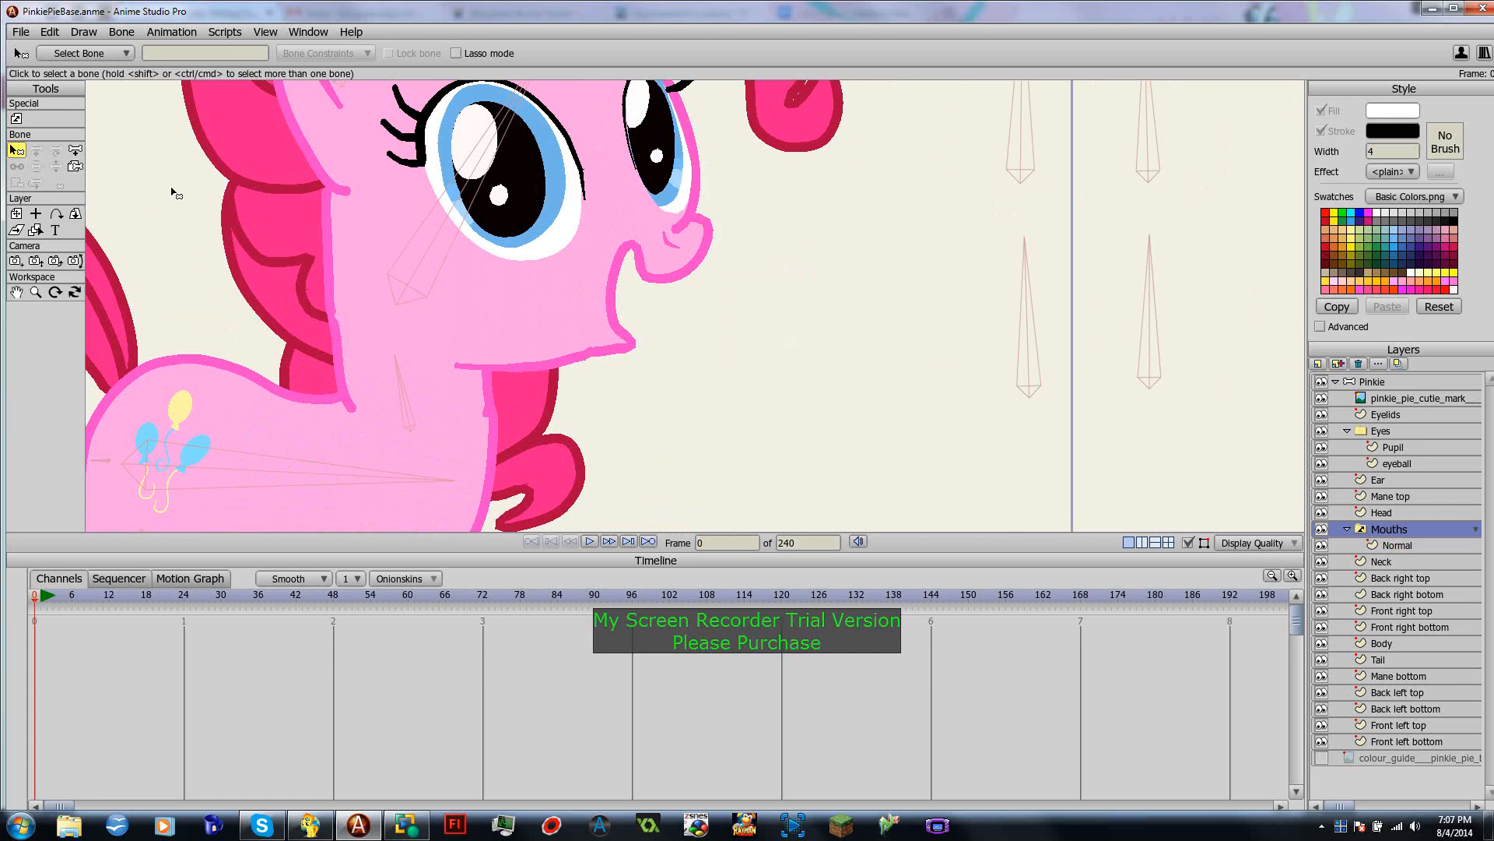
left_click(1413, 547)
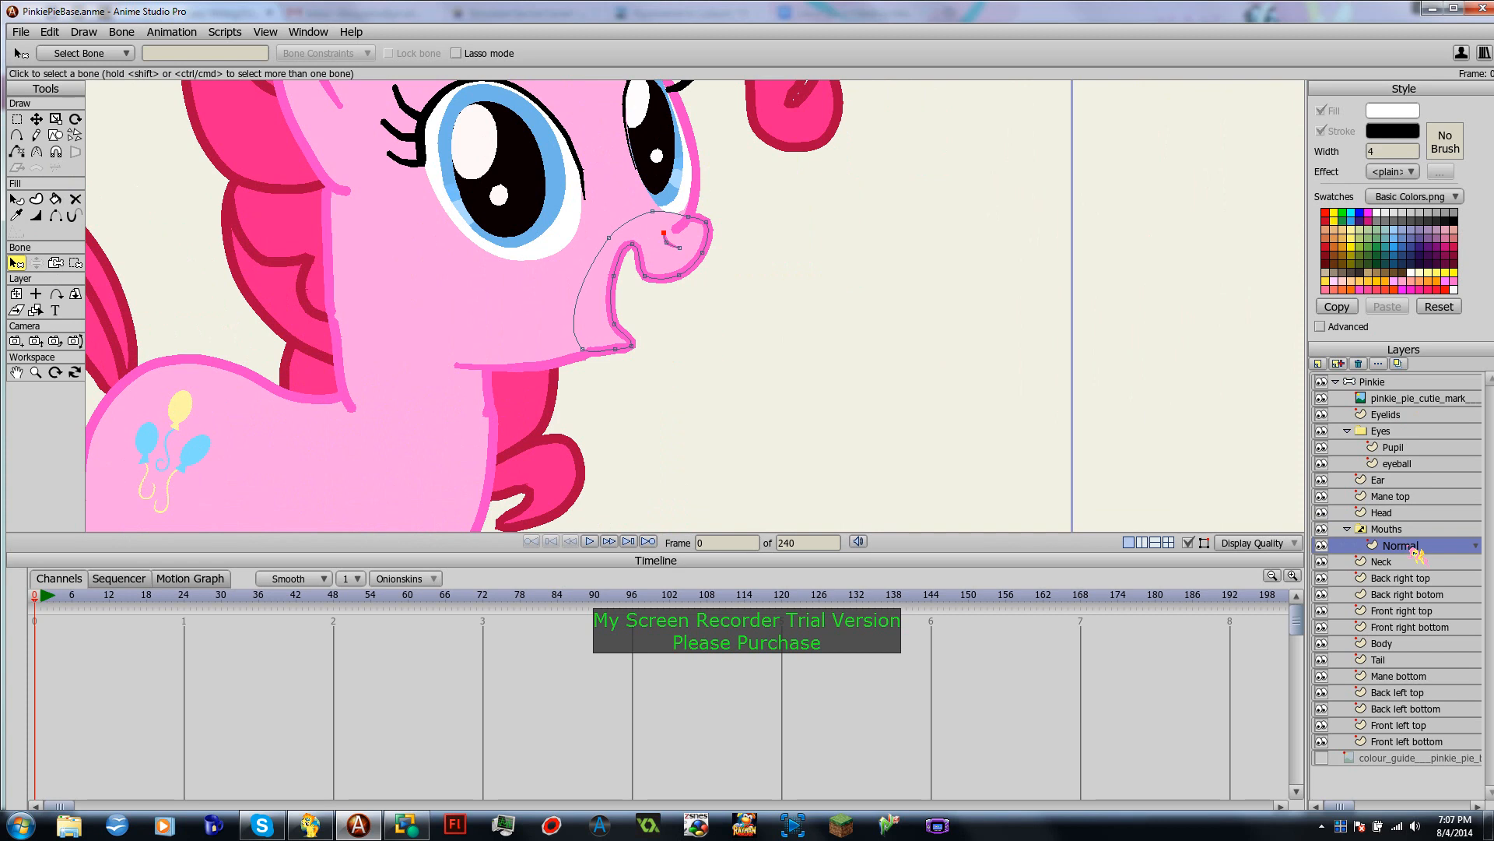
left_click(1339, 363)
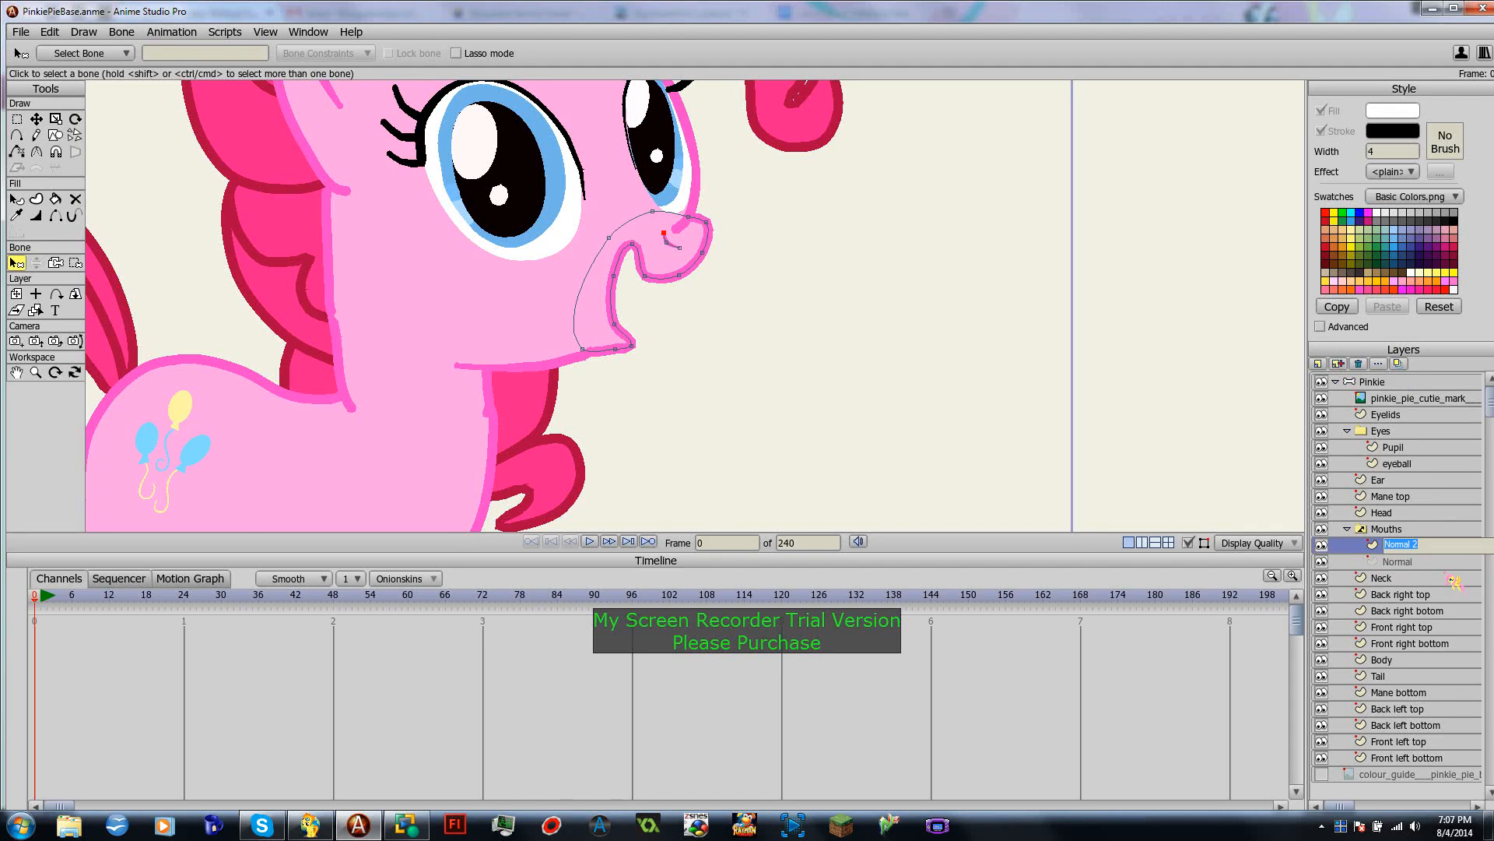
type("Frown")
left_click(1387, 544)
Step: Move the open-mouth points on the Frown layer to close the jaw and bend the mouth corner downward
key("t")
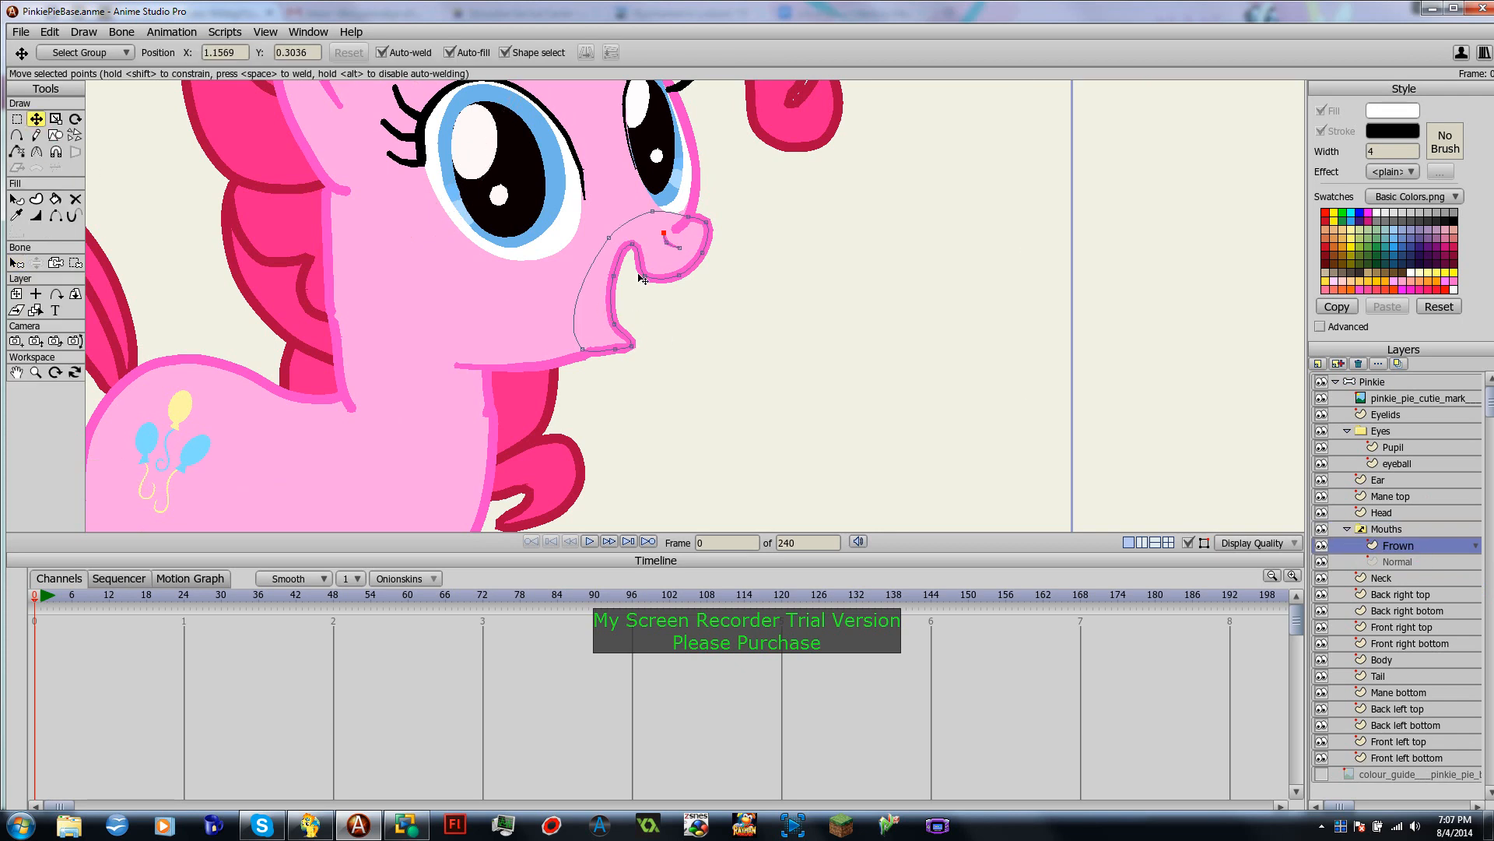
left_click_drag(632, 347, 623, 278)
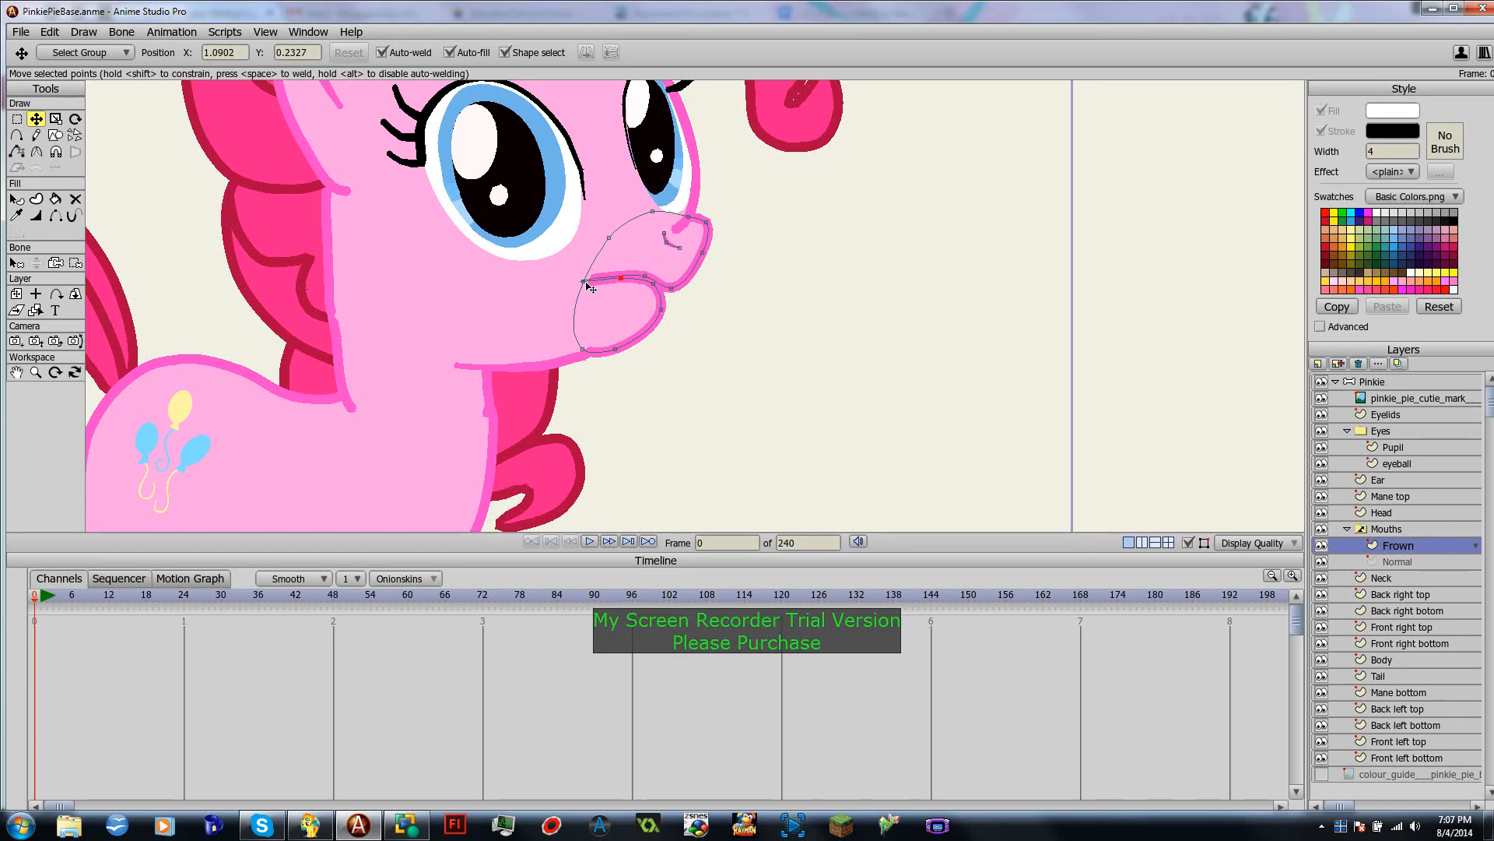
left_click_drag(586, 282, 598, 318)
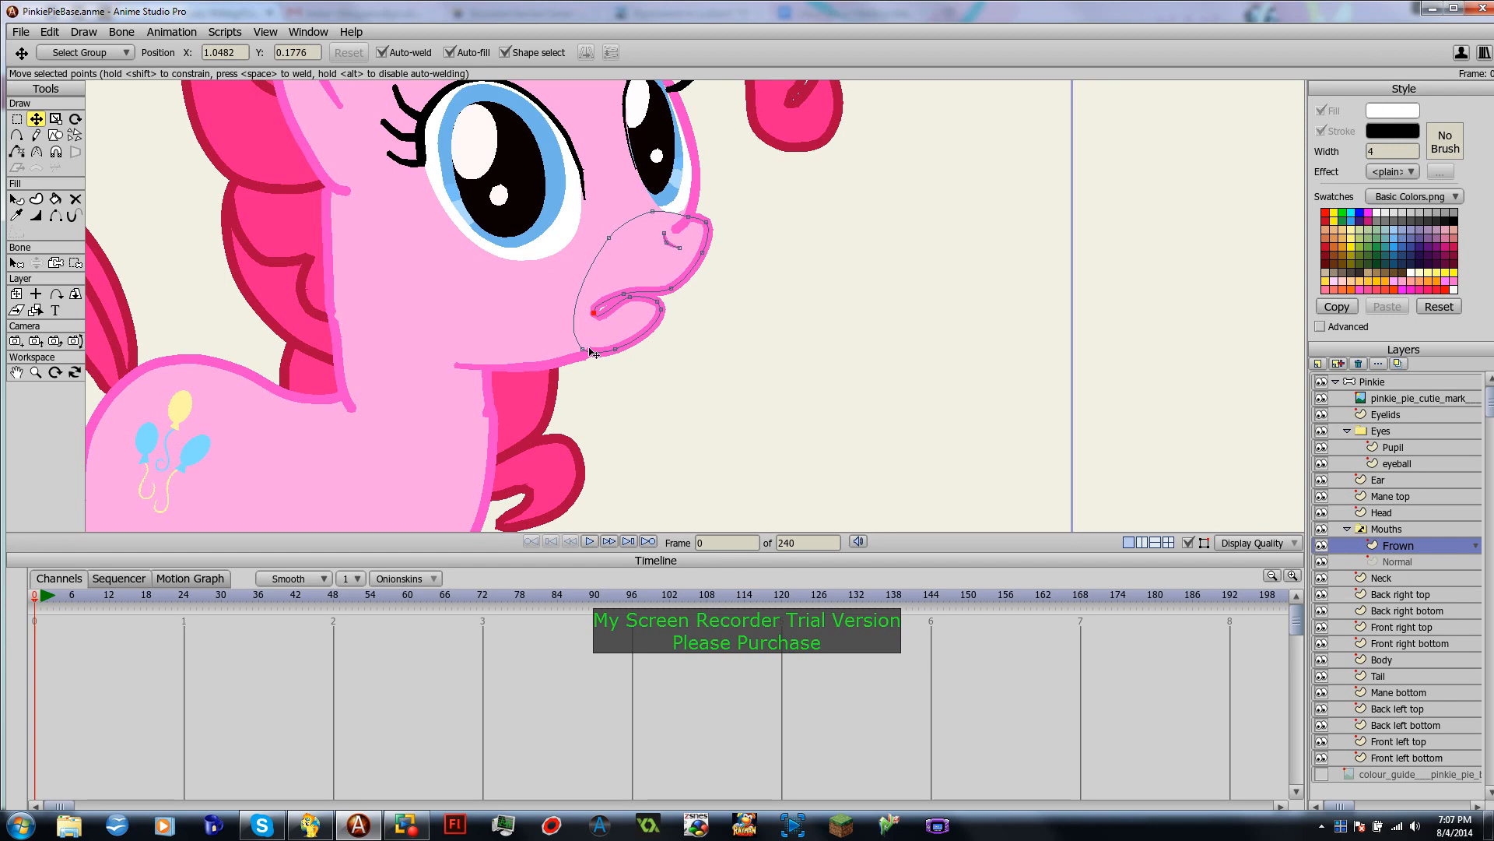
Step: Delete the inner mouth points between the upper and lower lip on the Frown layer
left_click(17, 119)
mouse_move(643, 278)
left_mouse_down()
mouse_move(589, 296)
mouse_move(604, 326)
mouse_move(633, 278)
left_mouse_up()
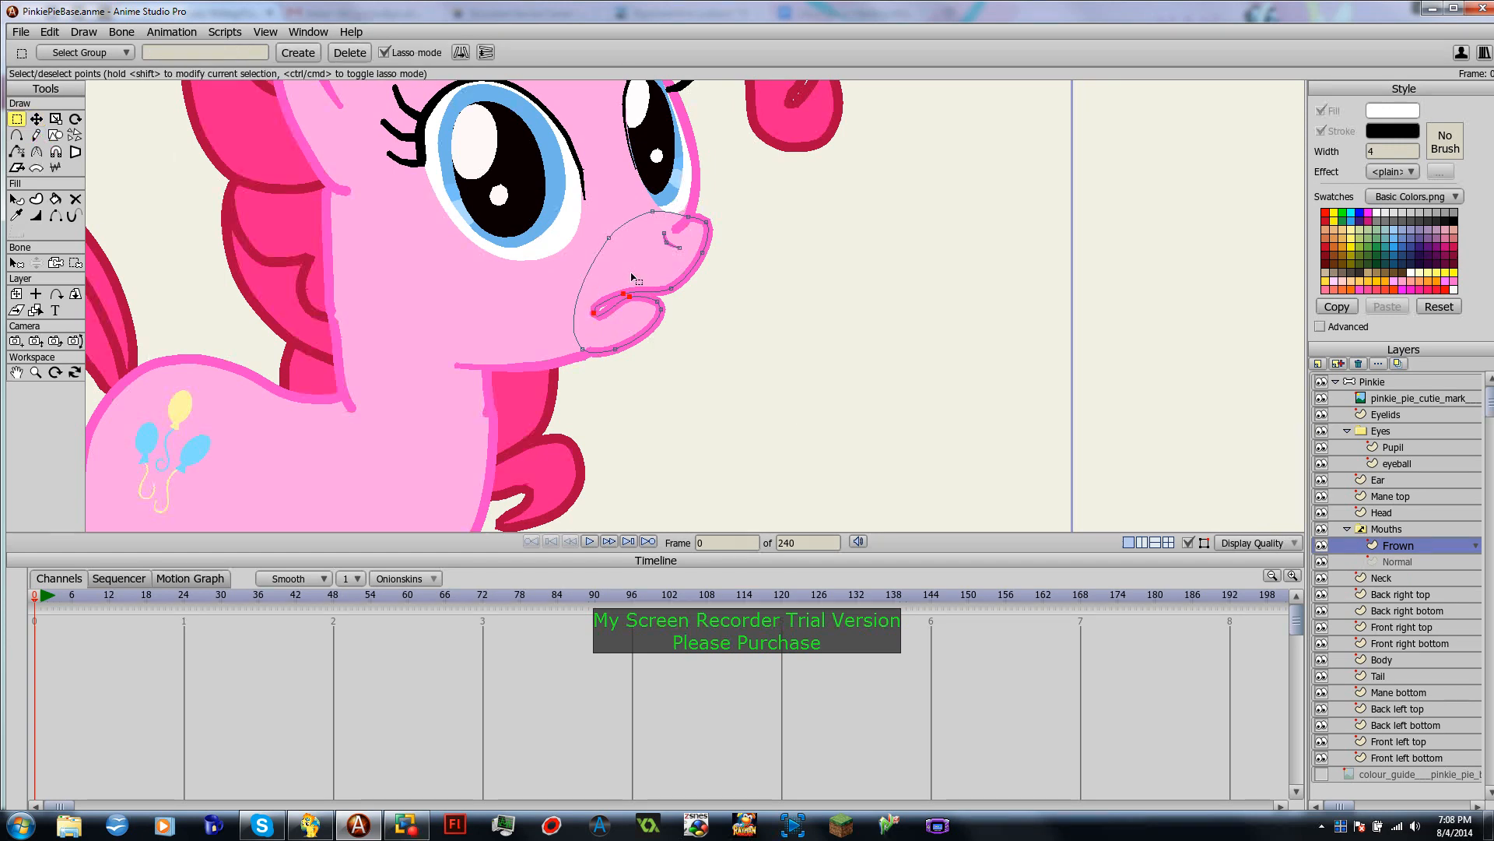
key("Delete")
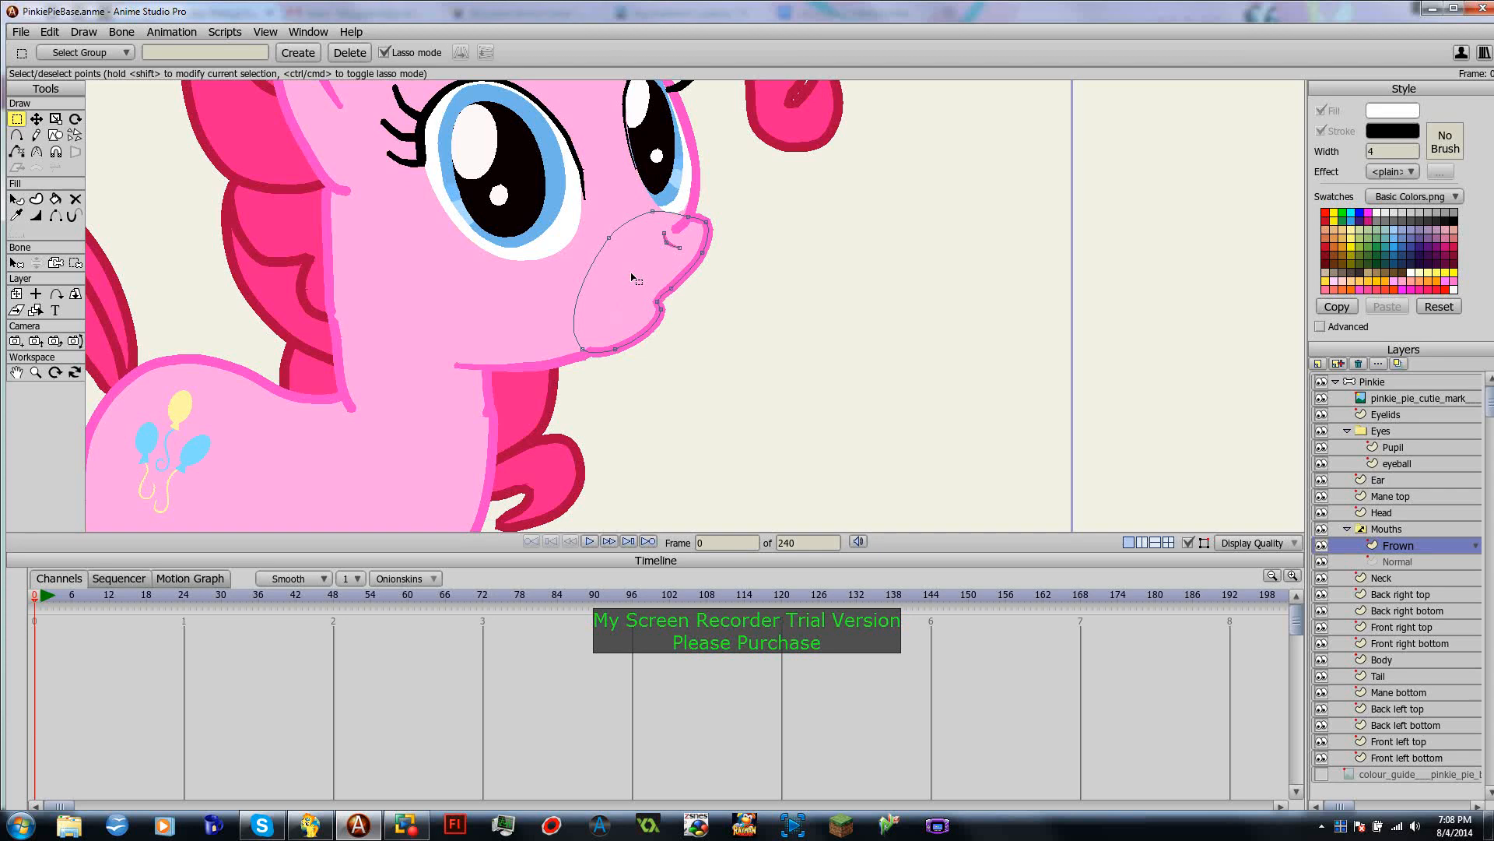
Step: Move the remaining nose, lip and chin points to form one smooth muzzle outline
left_click(17, 135)
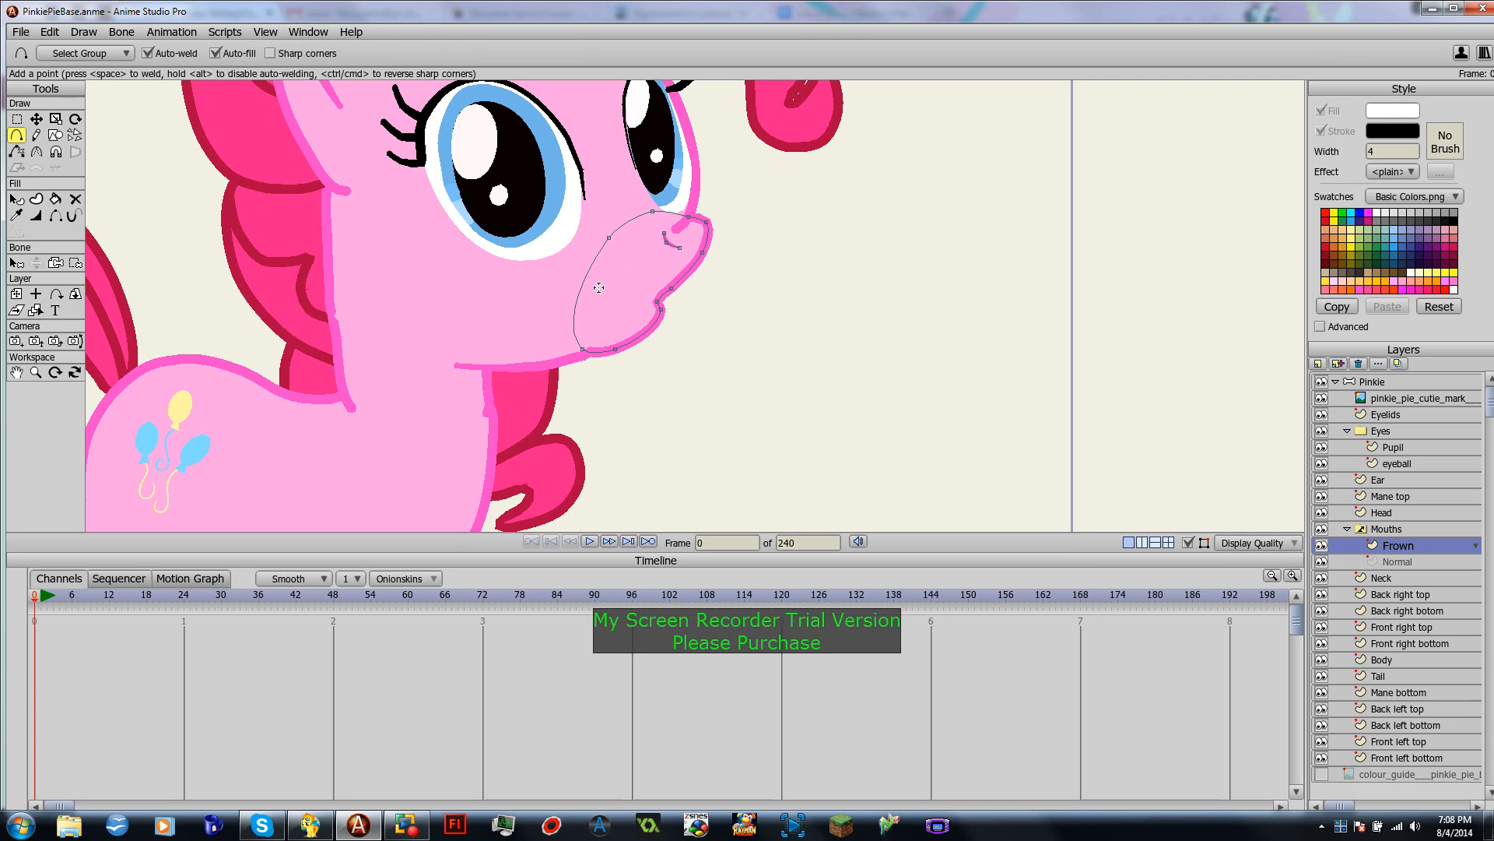
left_click(35, 119)
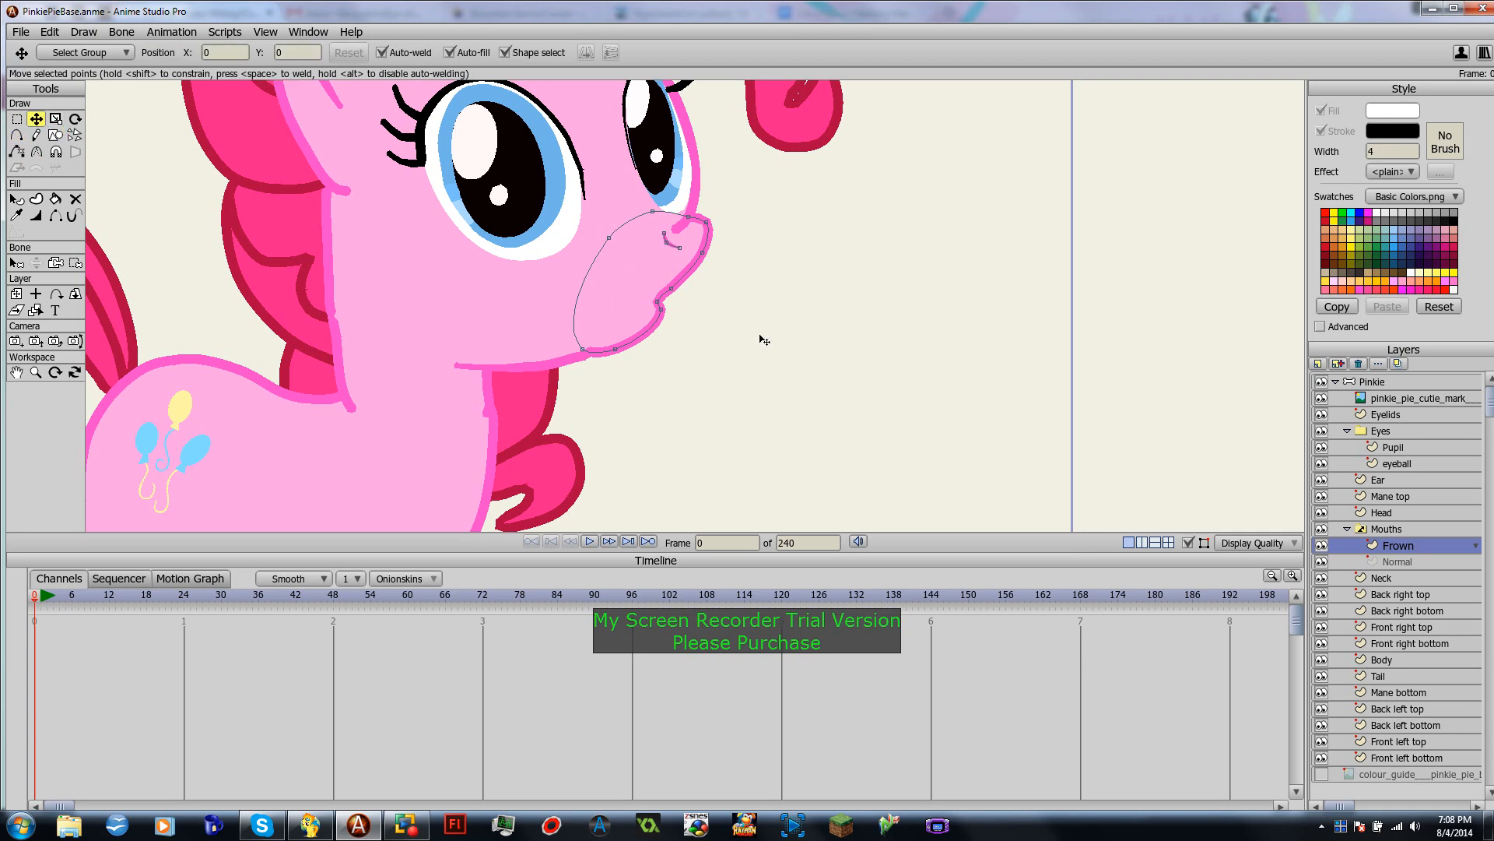
left_click_drag(658, 302, 649, 328)
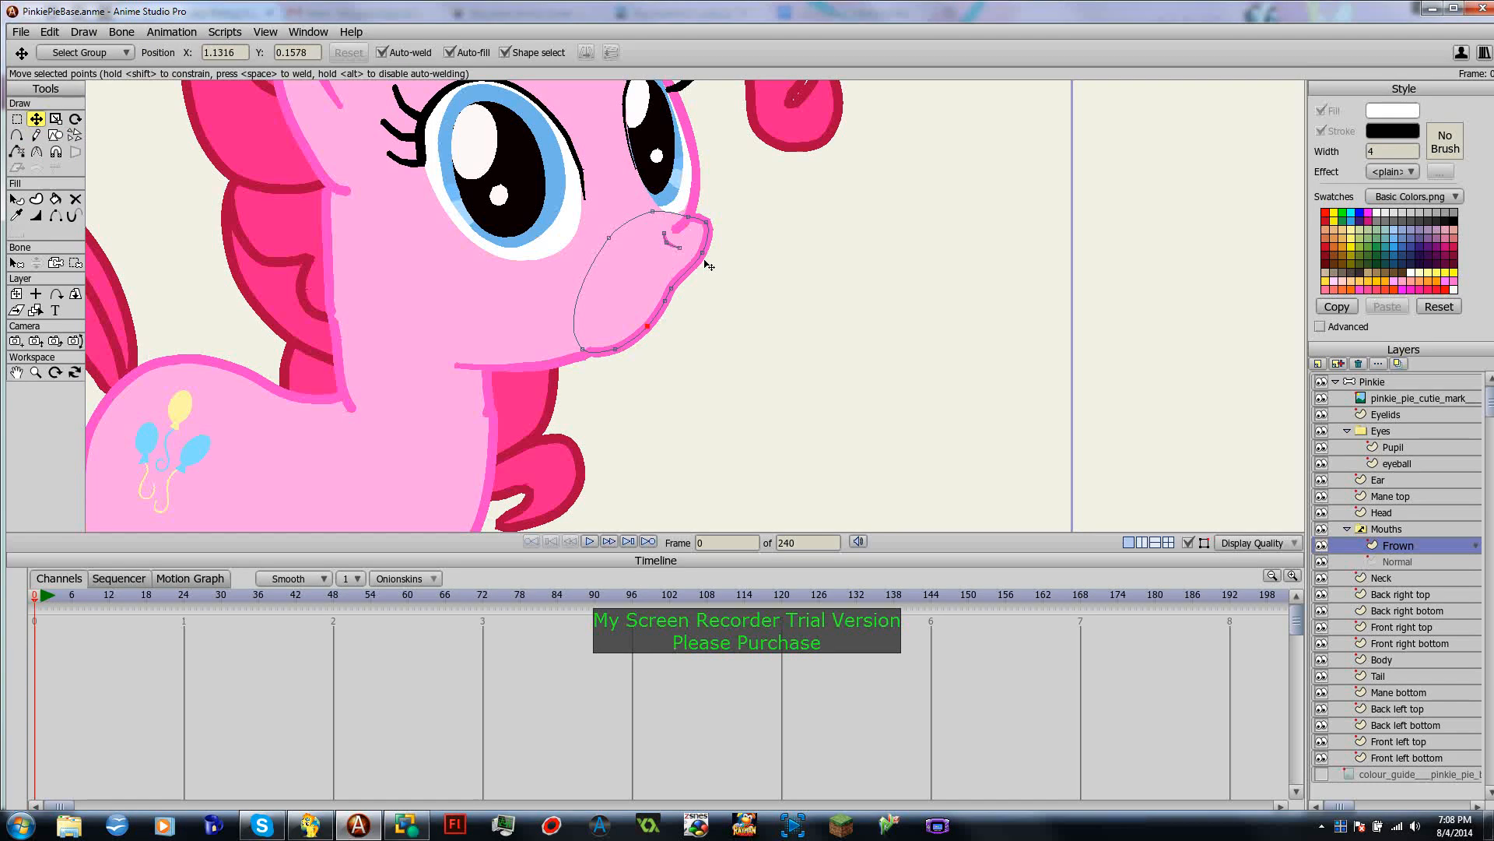
mouse_move(688, 216)
left_mouse_down()
mouse_move(714, 258)
mouse_move(689, 223)
left_mouse_up()
mouse_move(671, 288)
left_mouse_down()
mouse_move(687, 288)
mouse_move(667, 305)
left_mouse_up()
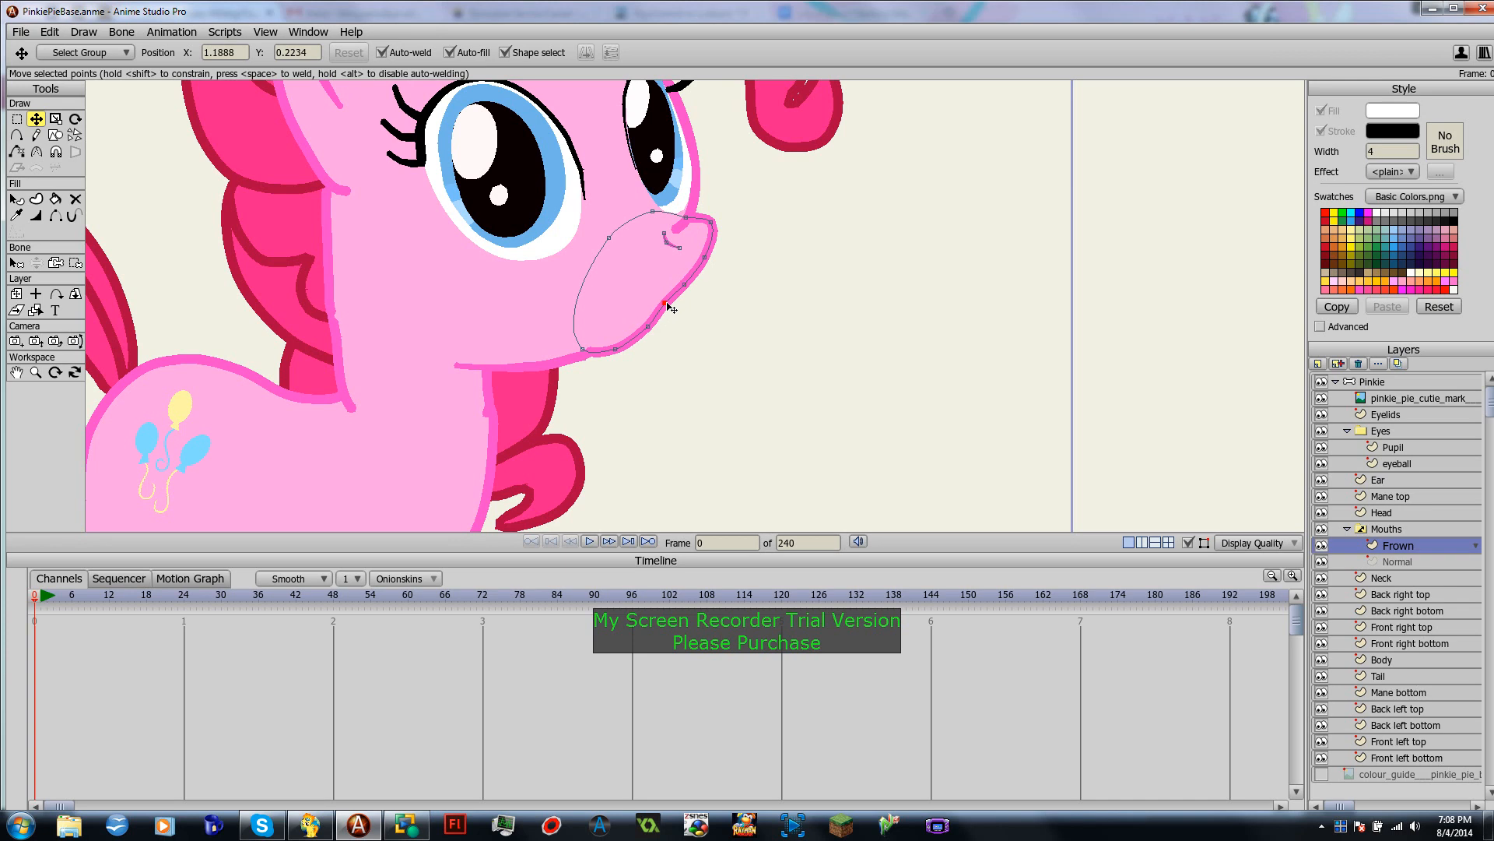
Step: Draw an arched mouth line inward from the muzzle edge and sample the body's light pink fill and darker pink stroke colours
key("a")
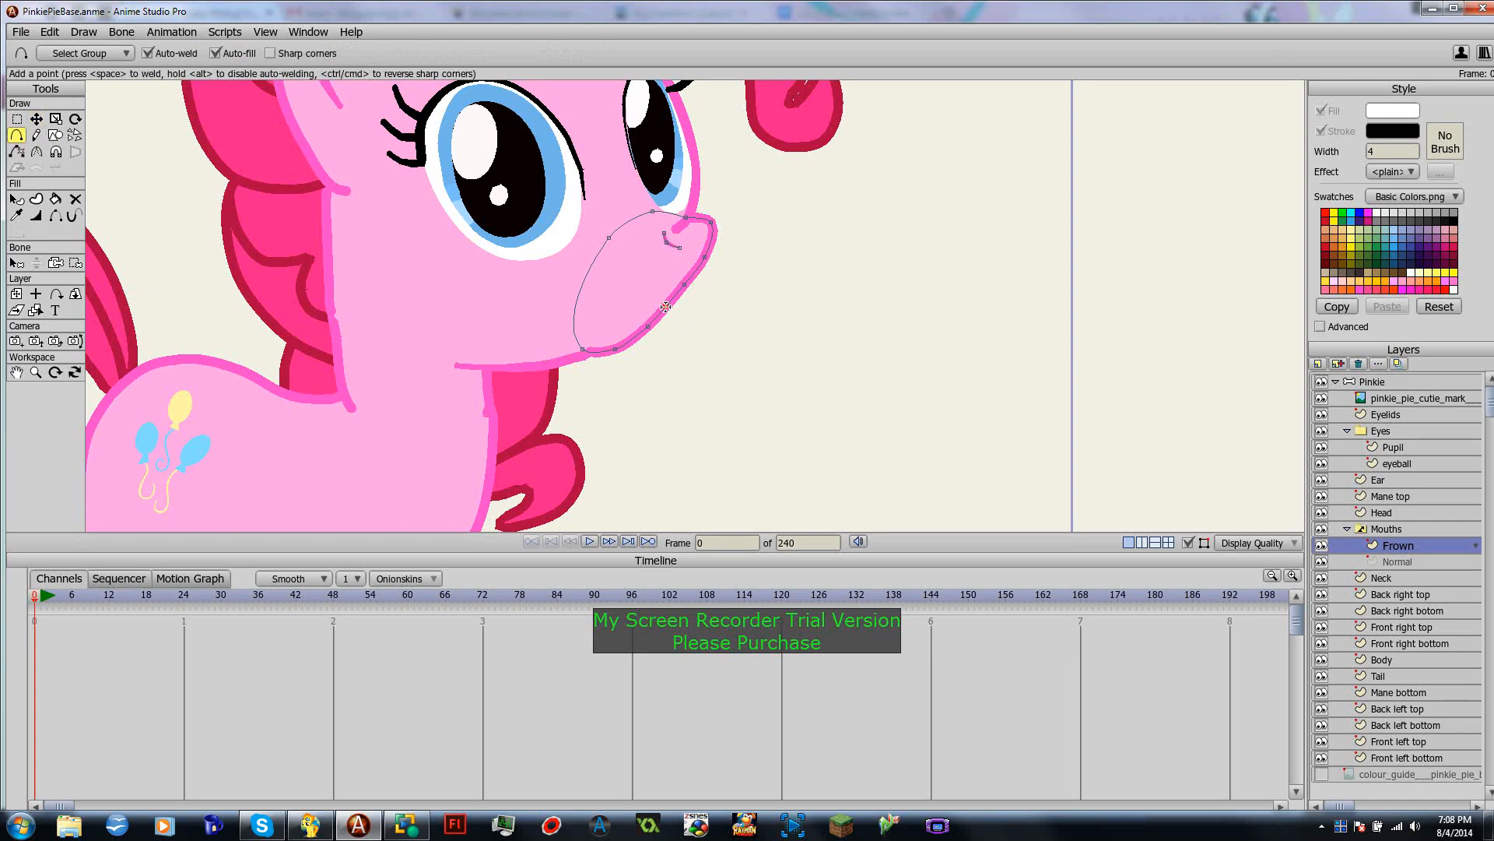
left_click_drag(665, 306, 591, 294)
left_click(16, 215)
left_click(333, 266)
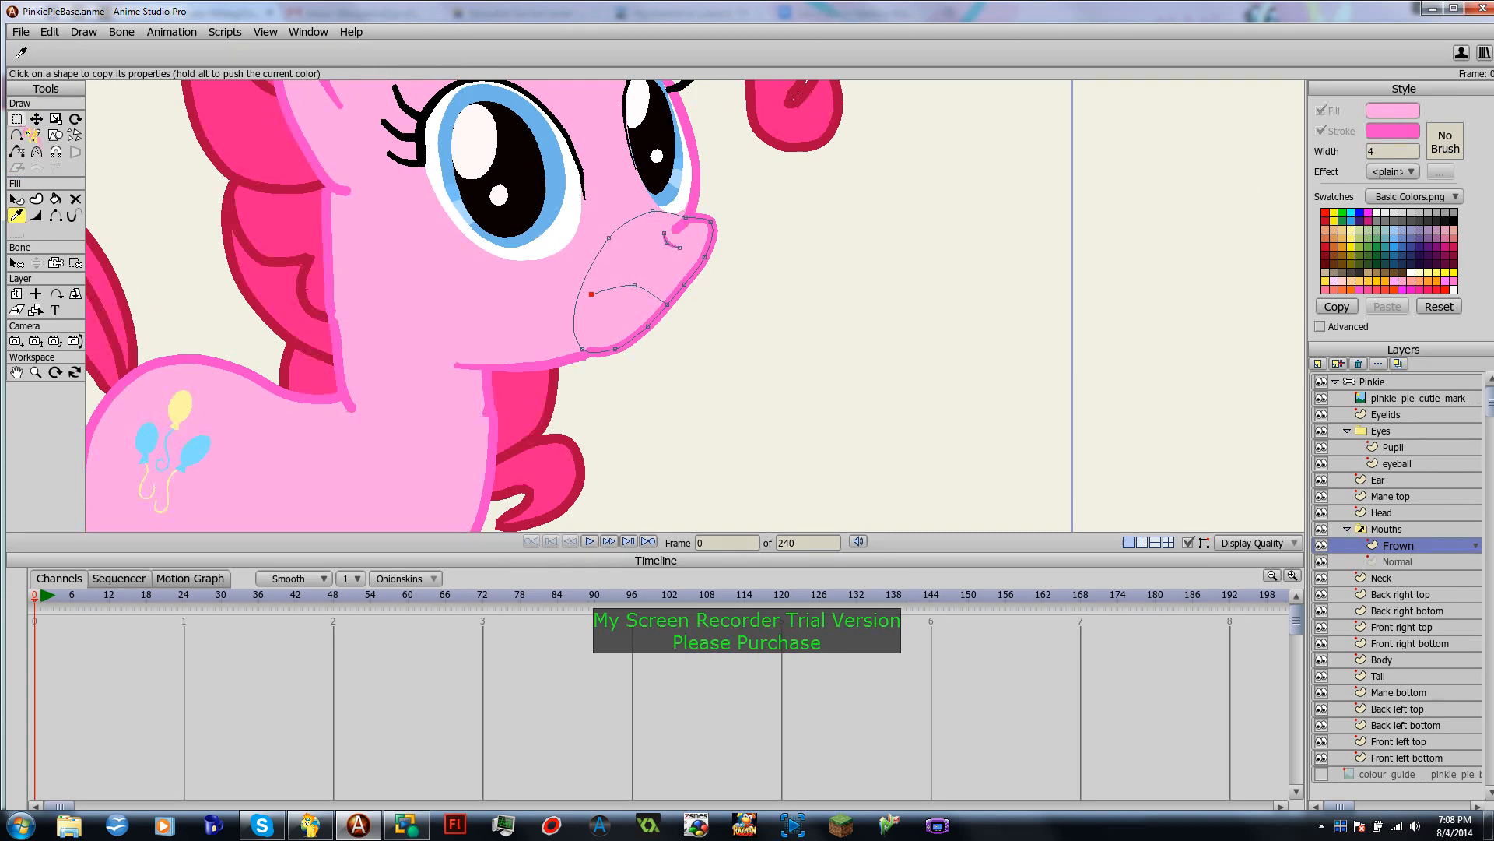
key("g")
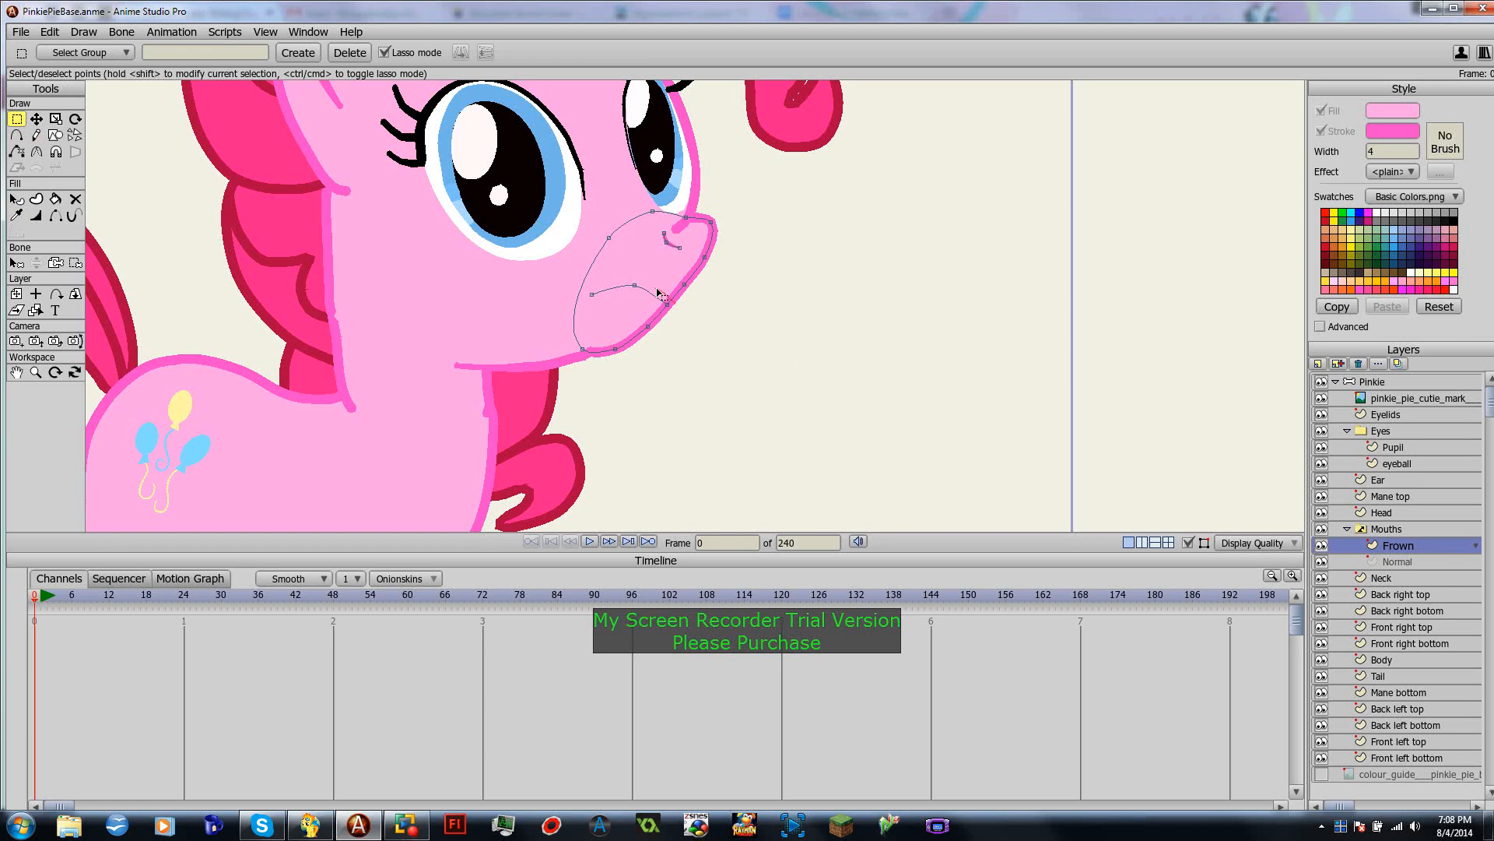
mouse_move(659, 293)
left_mouse_down()
mouse_move(585, 288)
mouse_move(592, 310)
mouse_move(652, 324)
mouse_move(674, 299)
mouse_move(636, 275)
mouse_move(587, 293)
mouse_move(675, 314)
mouse_move(660, 281)
left_mouse_up()
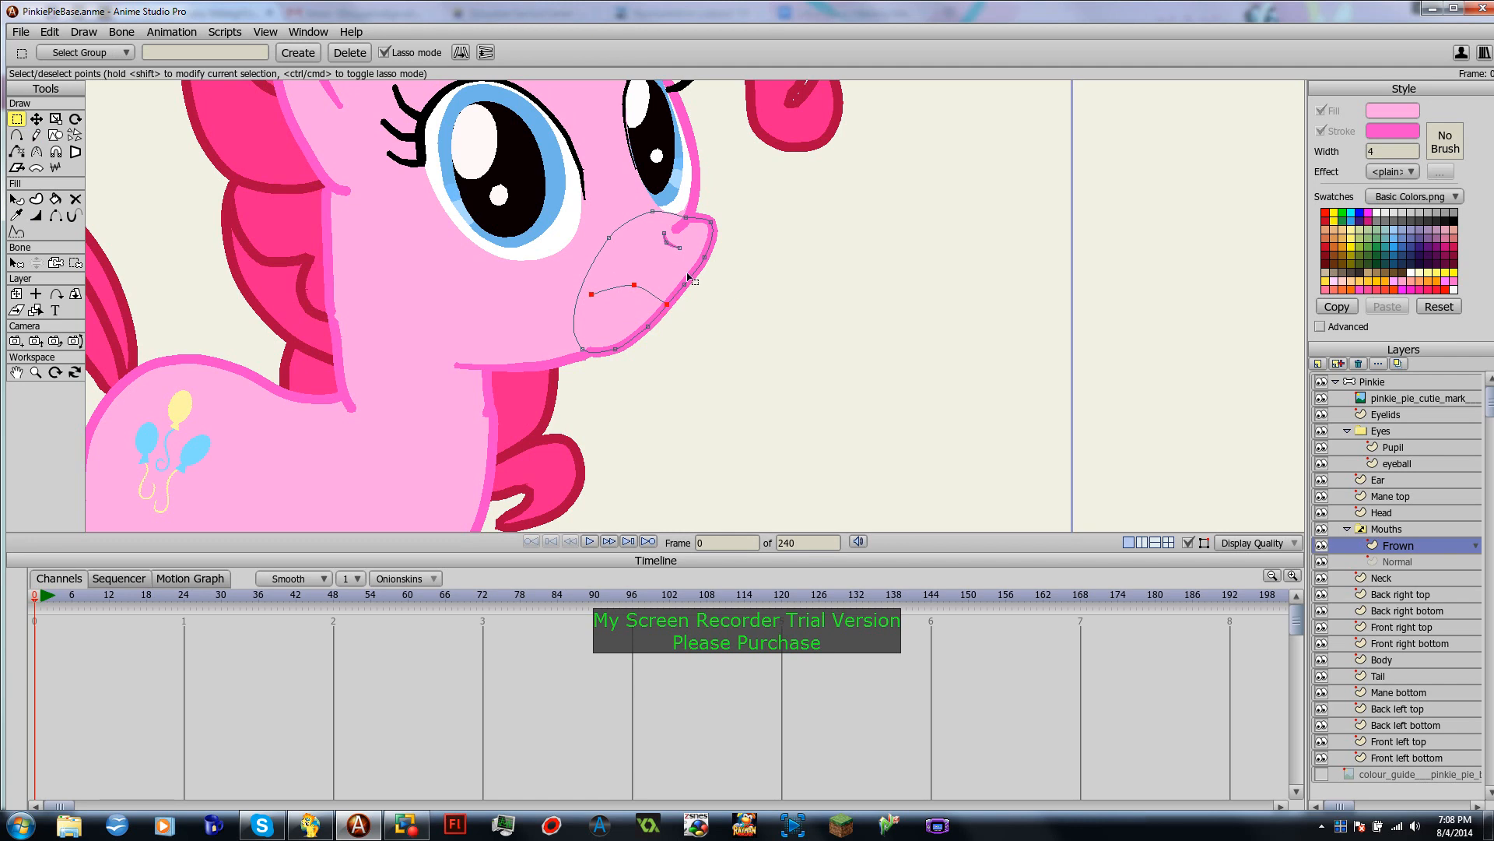
left_click(43, 201)
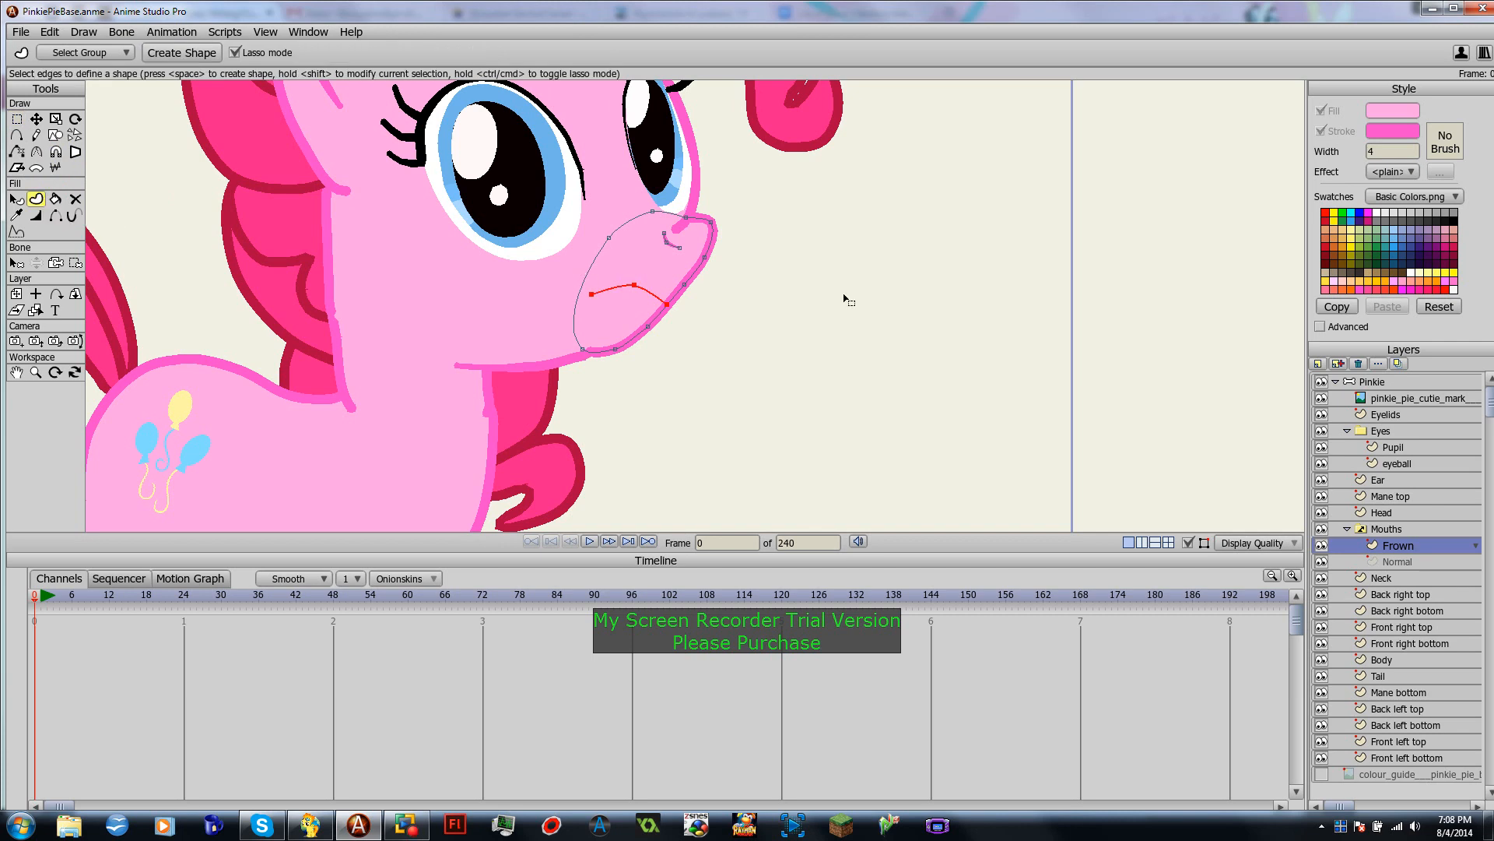
left_click(899, 287)
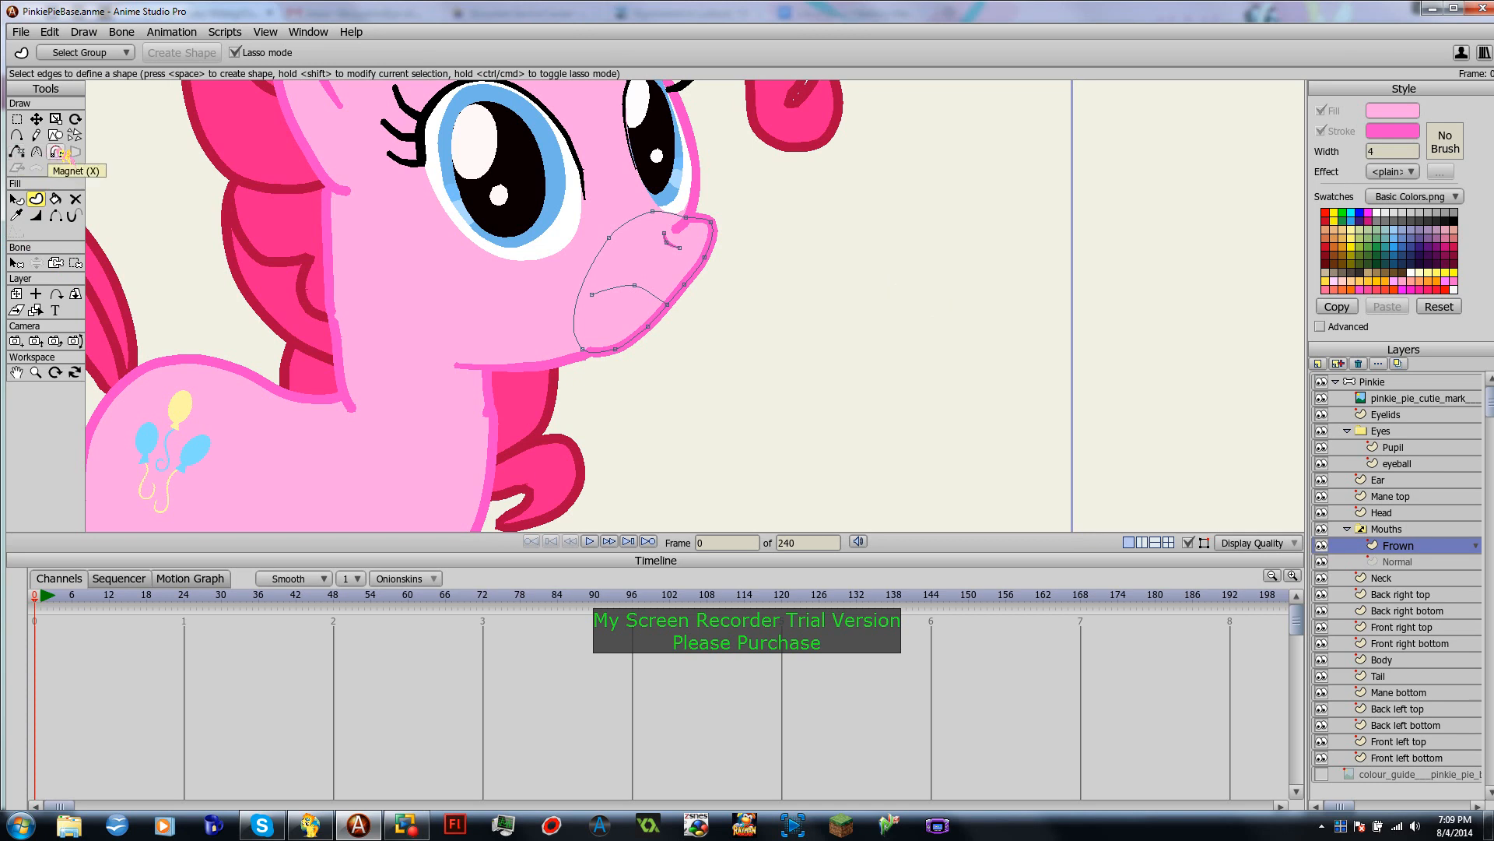
left_click(56, 217)
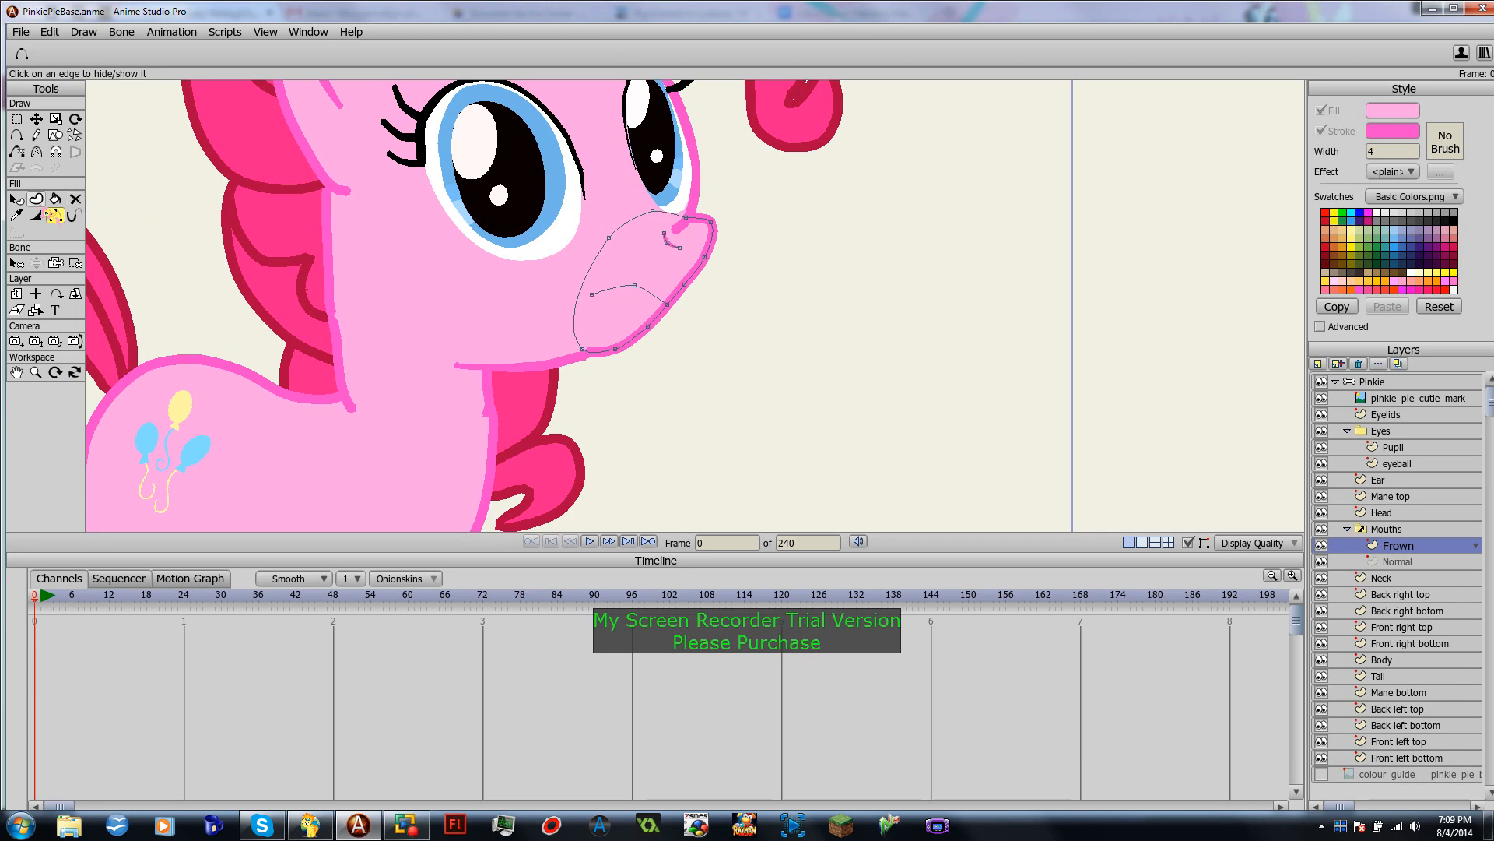
Step: Create a pink stroke-only shape of width 4 on the arched mouth line and show its inner edge
left_click(36, 200)
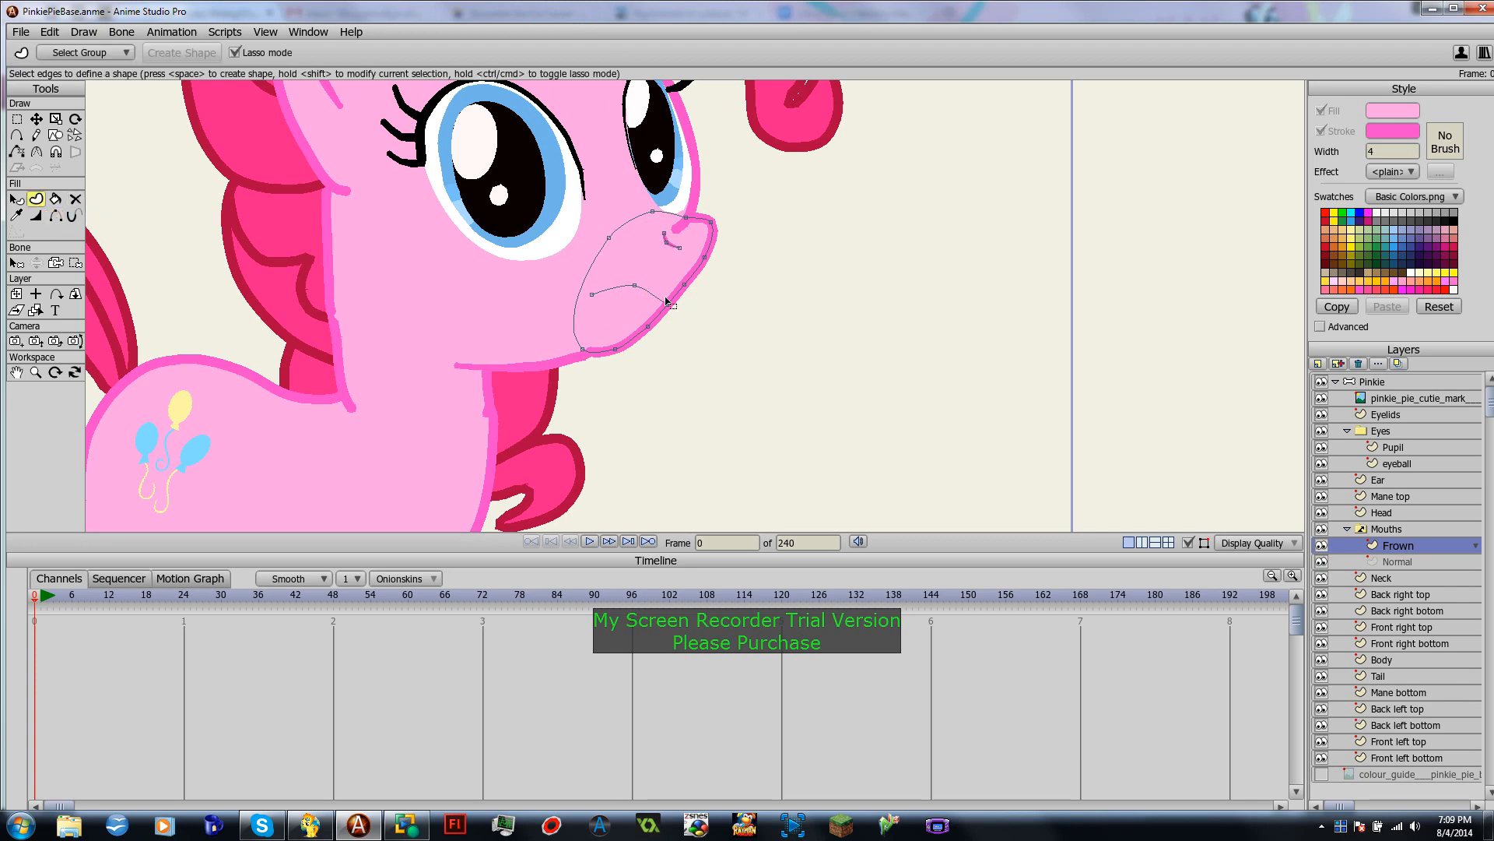
mouse_move(639, 277)
left_mouse_down()
mouse_move(590, 302)
mouse_move(673, 317)
mouse_move(669, 290)
left_mouse_up()
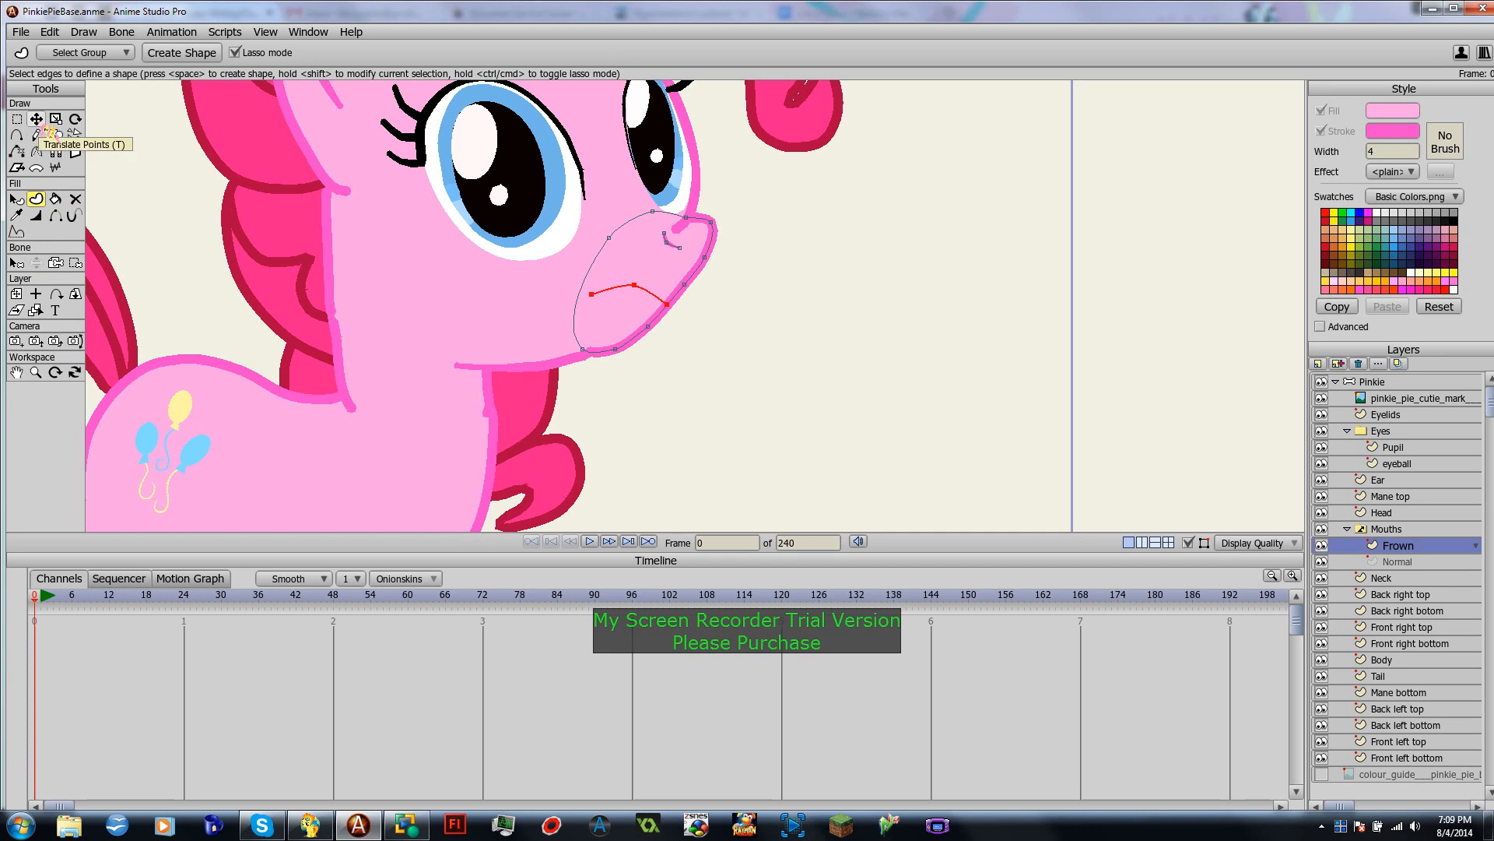
left_click(721, 351)
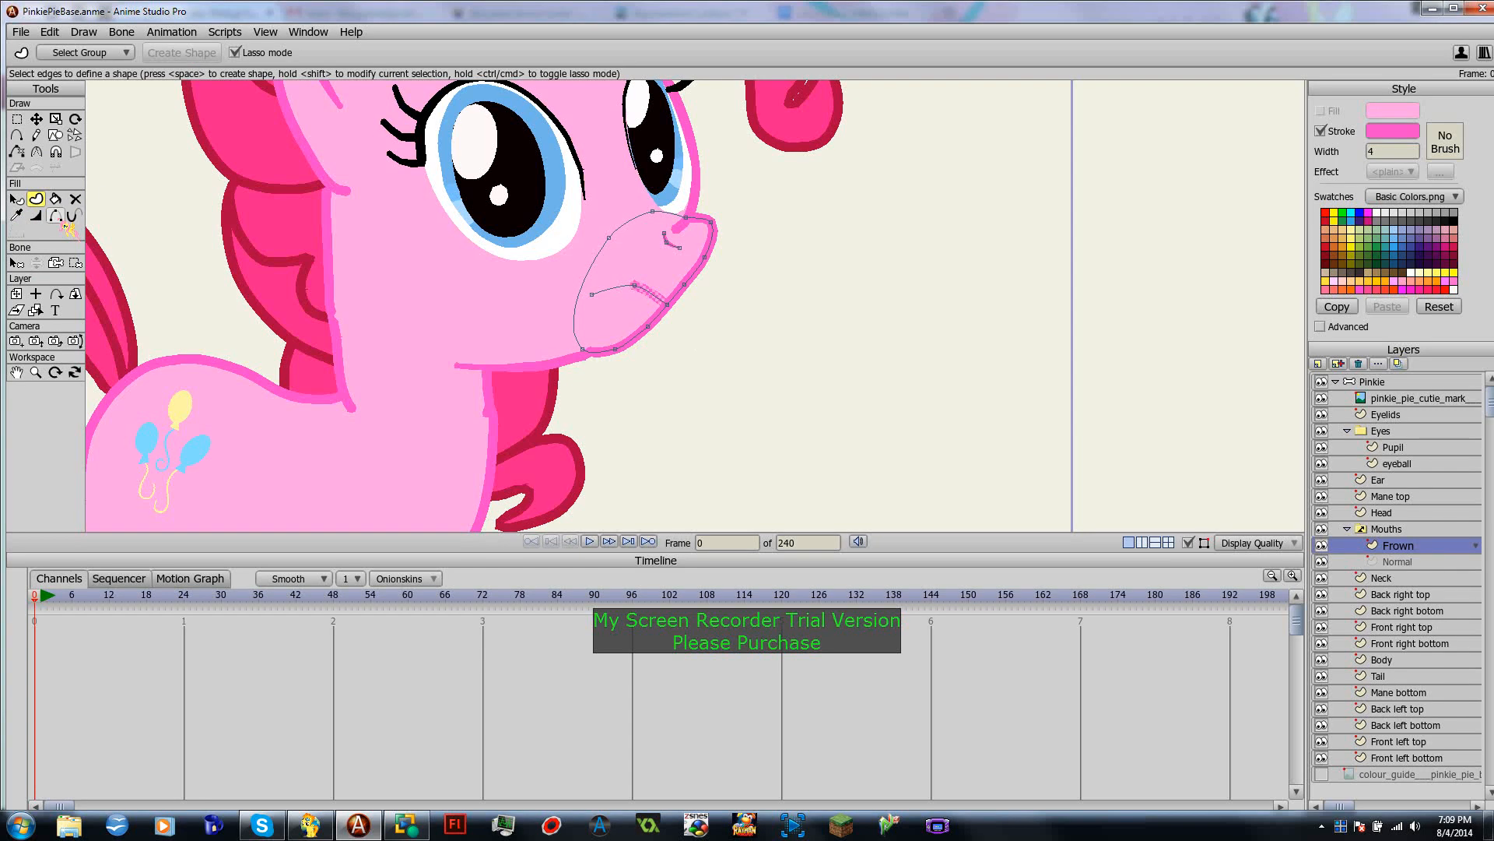
key("h")
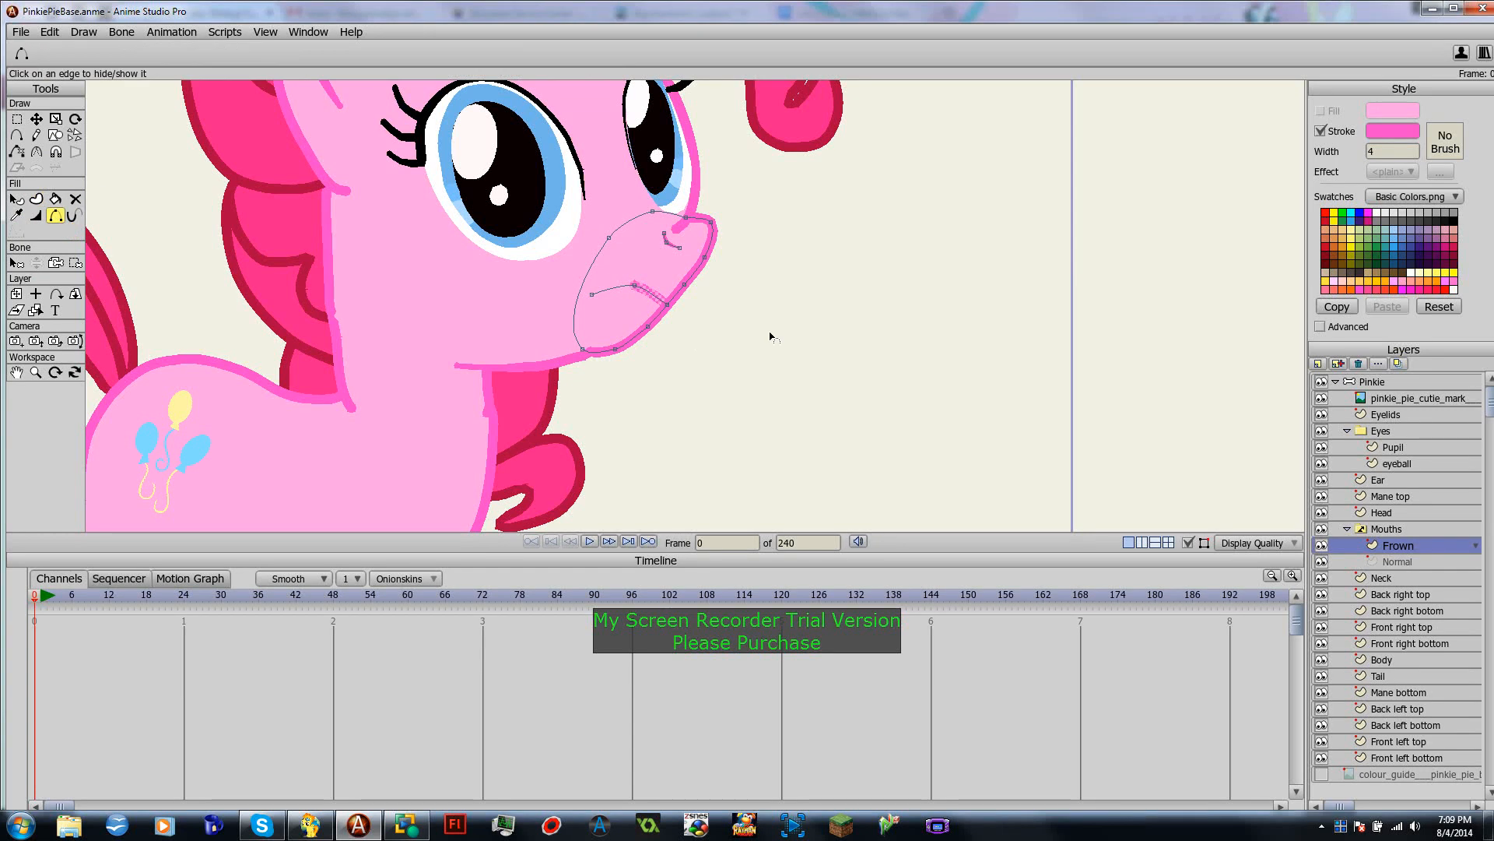
left_click(615, 293)
Step: Examine the frown on the whole character with the mouth layer deselected and from different zoom levels
left_click(1398, 449)
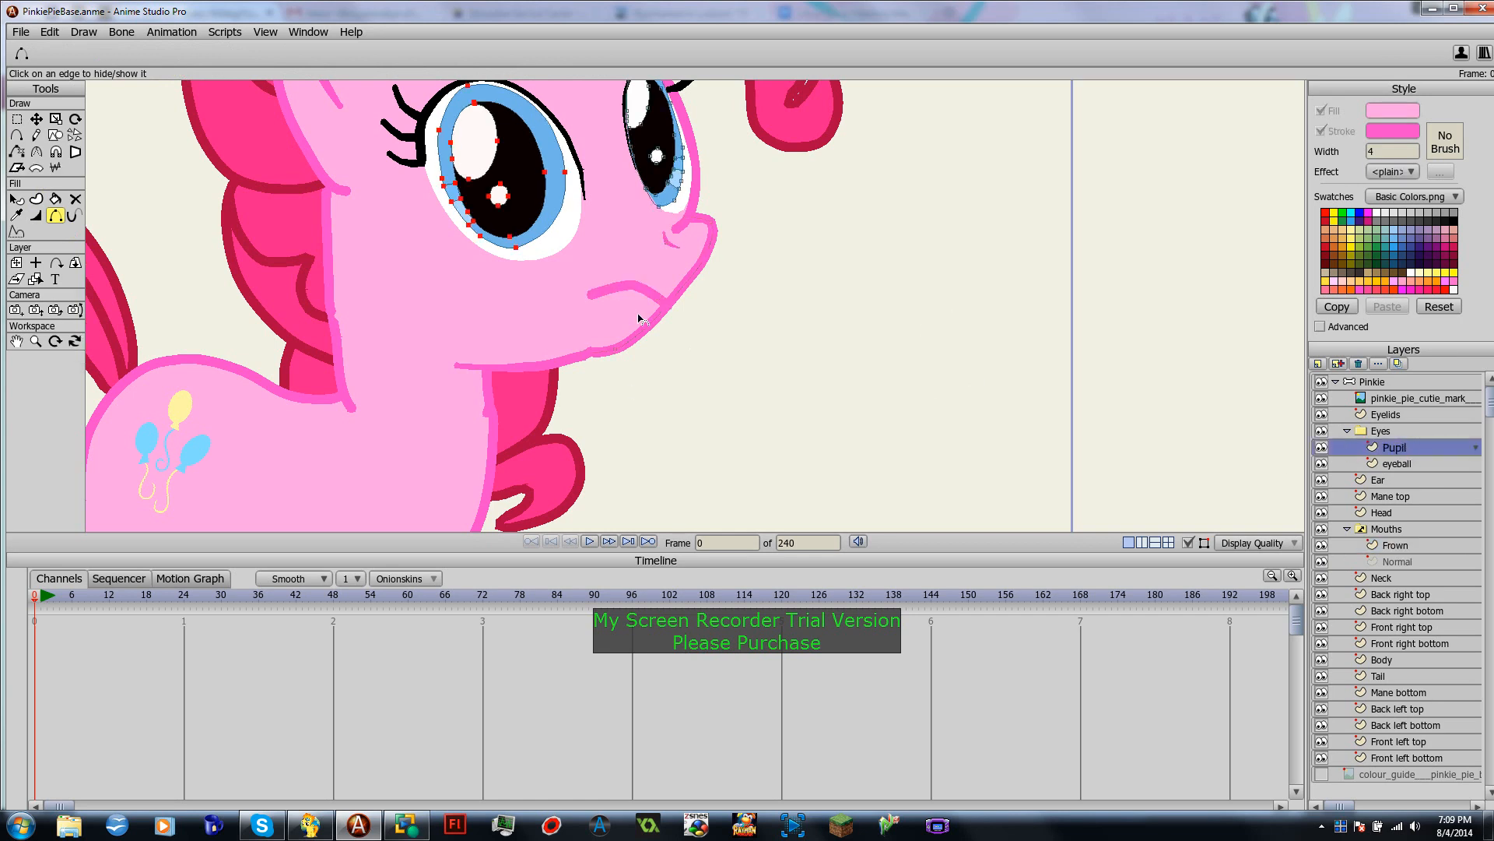
left_click(1403, 549)
scroll(714, 366, "down", 4)
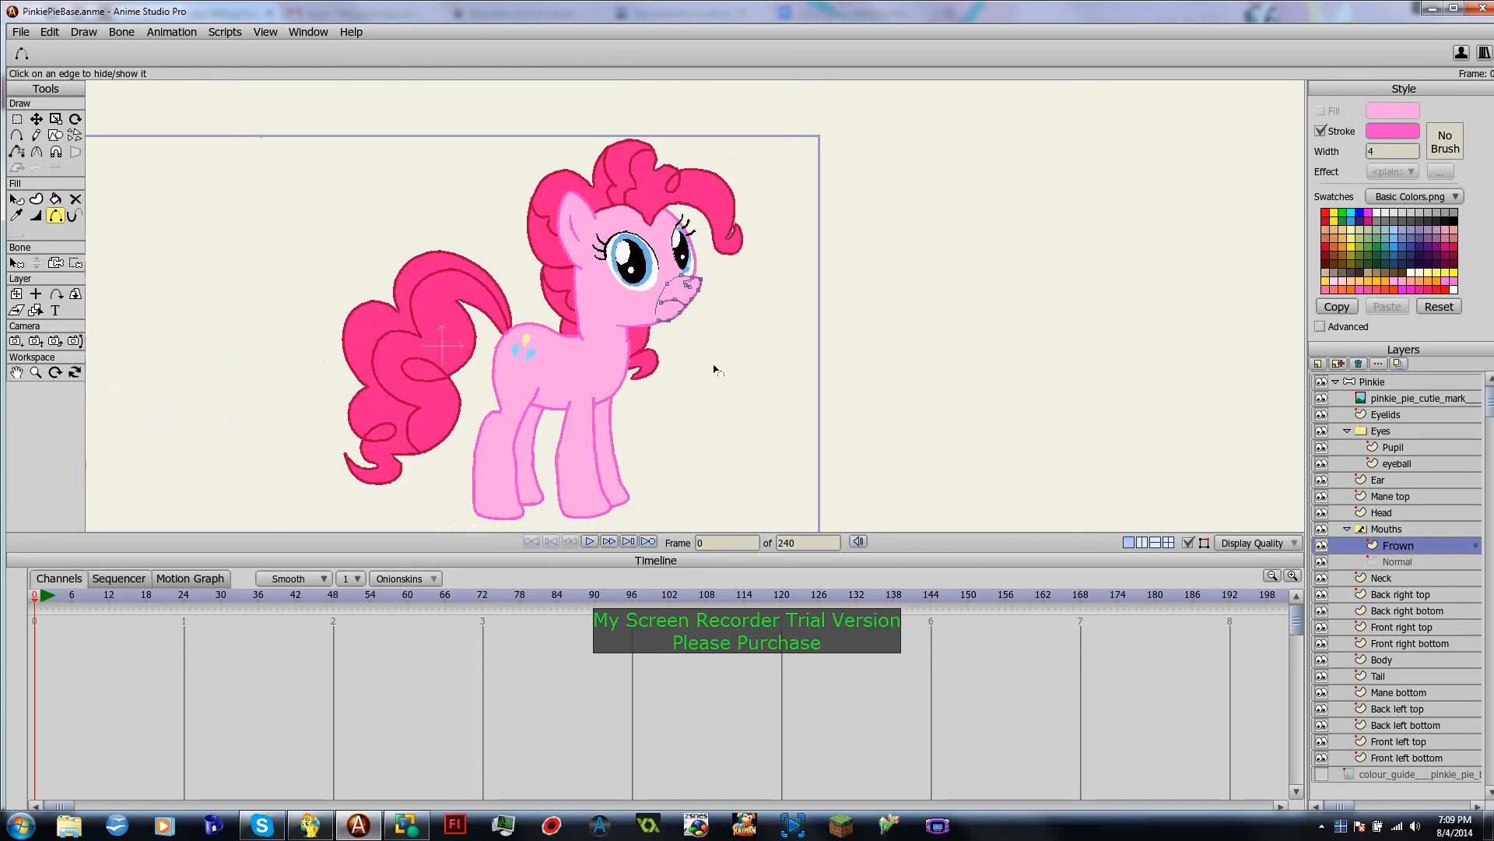
left_click(1422, 514)
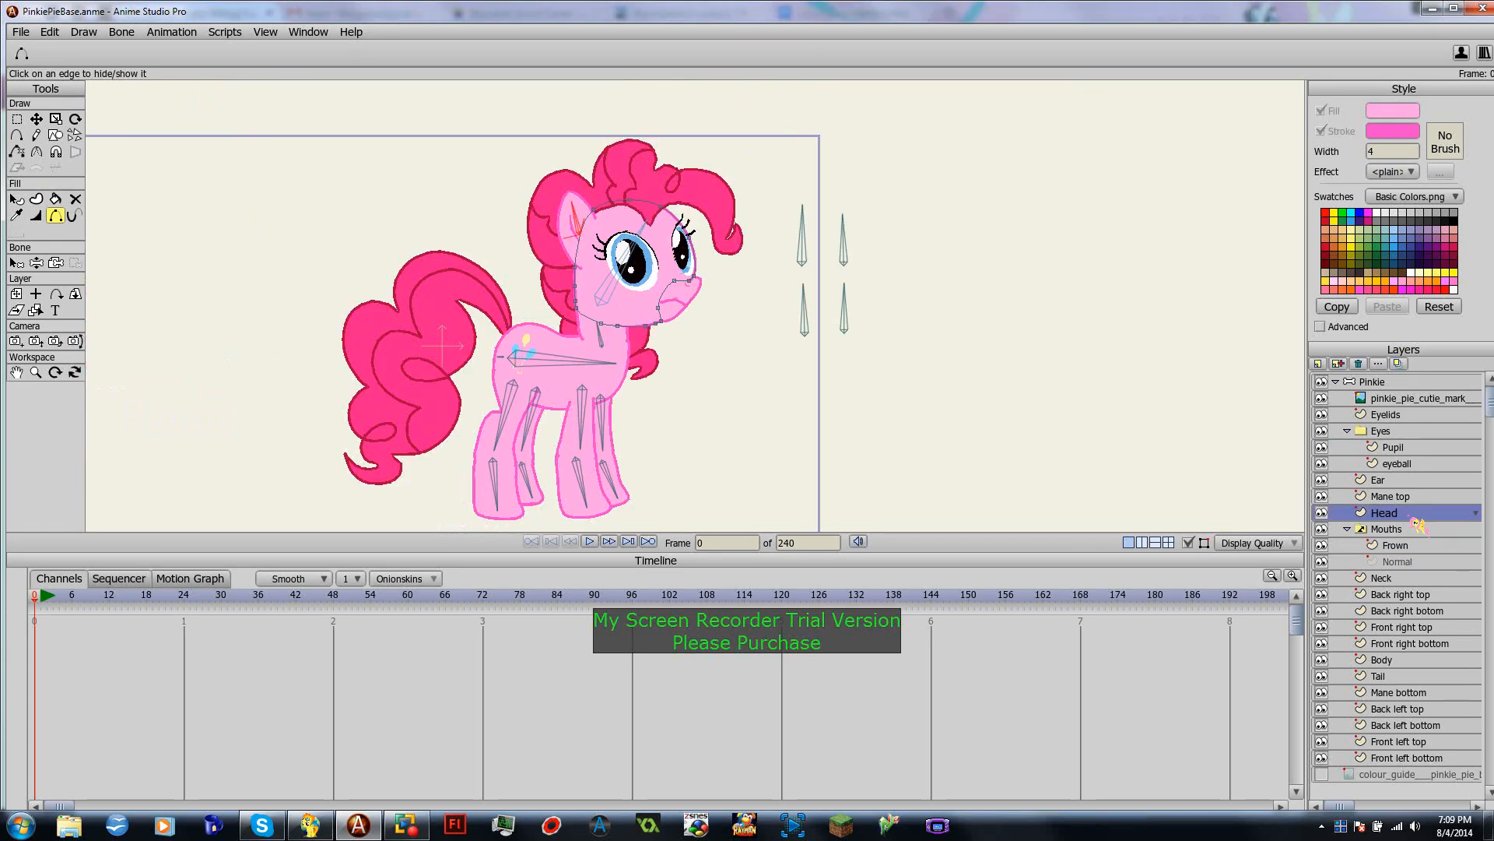
left_click(1405, 383)
scroll(686, 352, "up", 2)
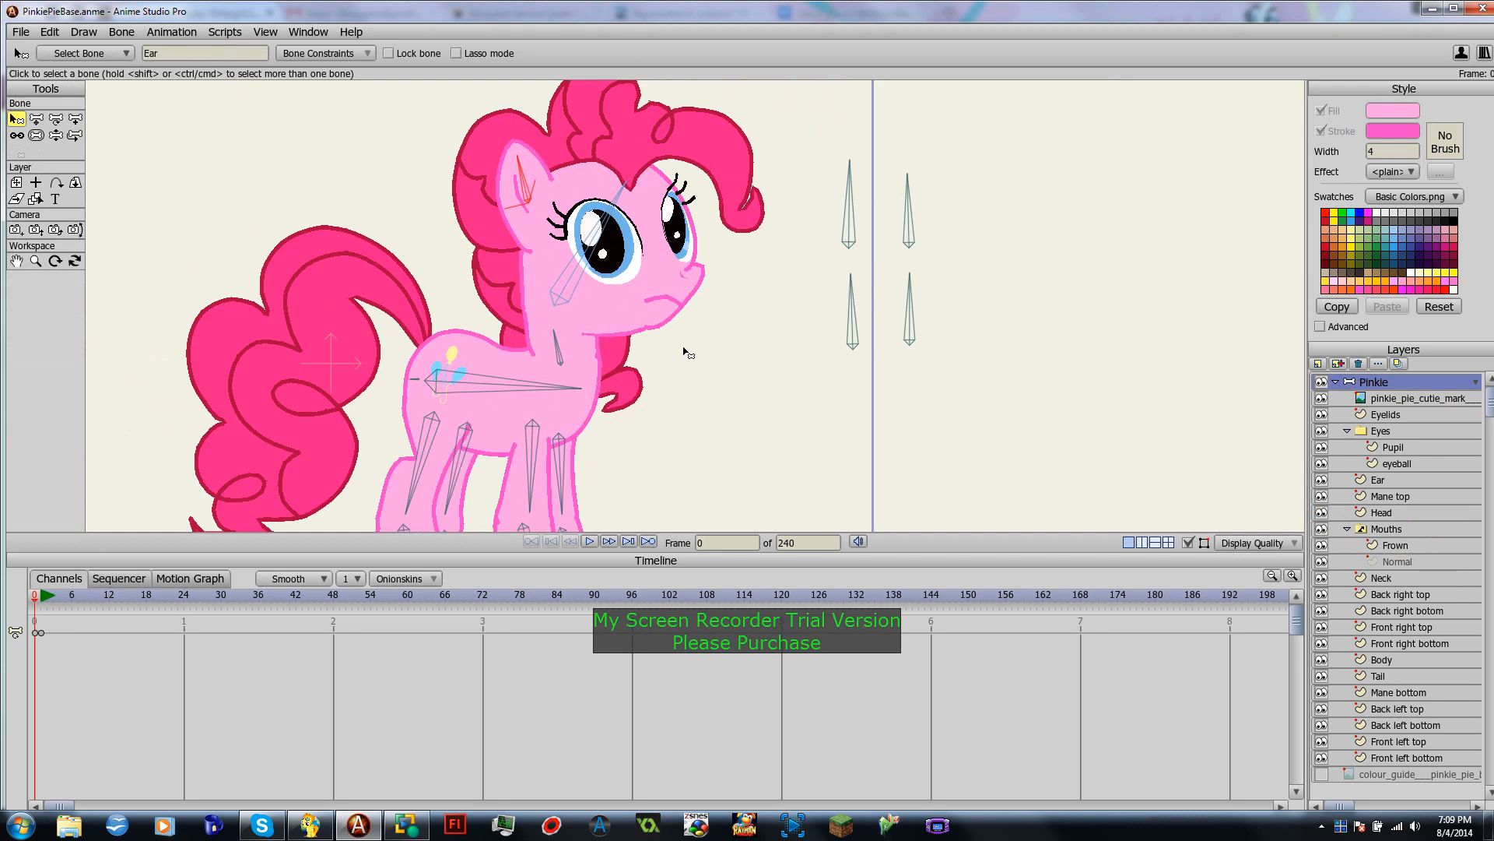
scroll(686, 352, "up", 1)
scroll(688, 376, "up", 1)
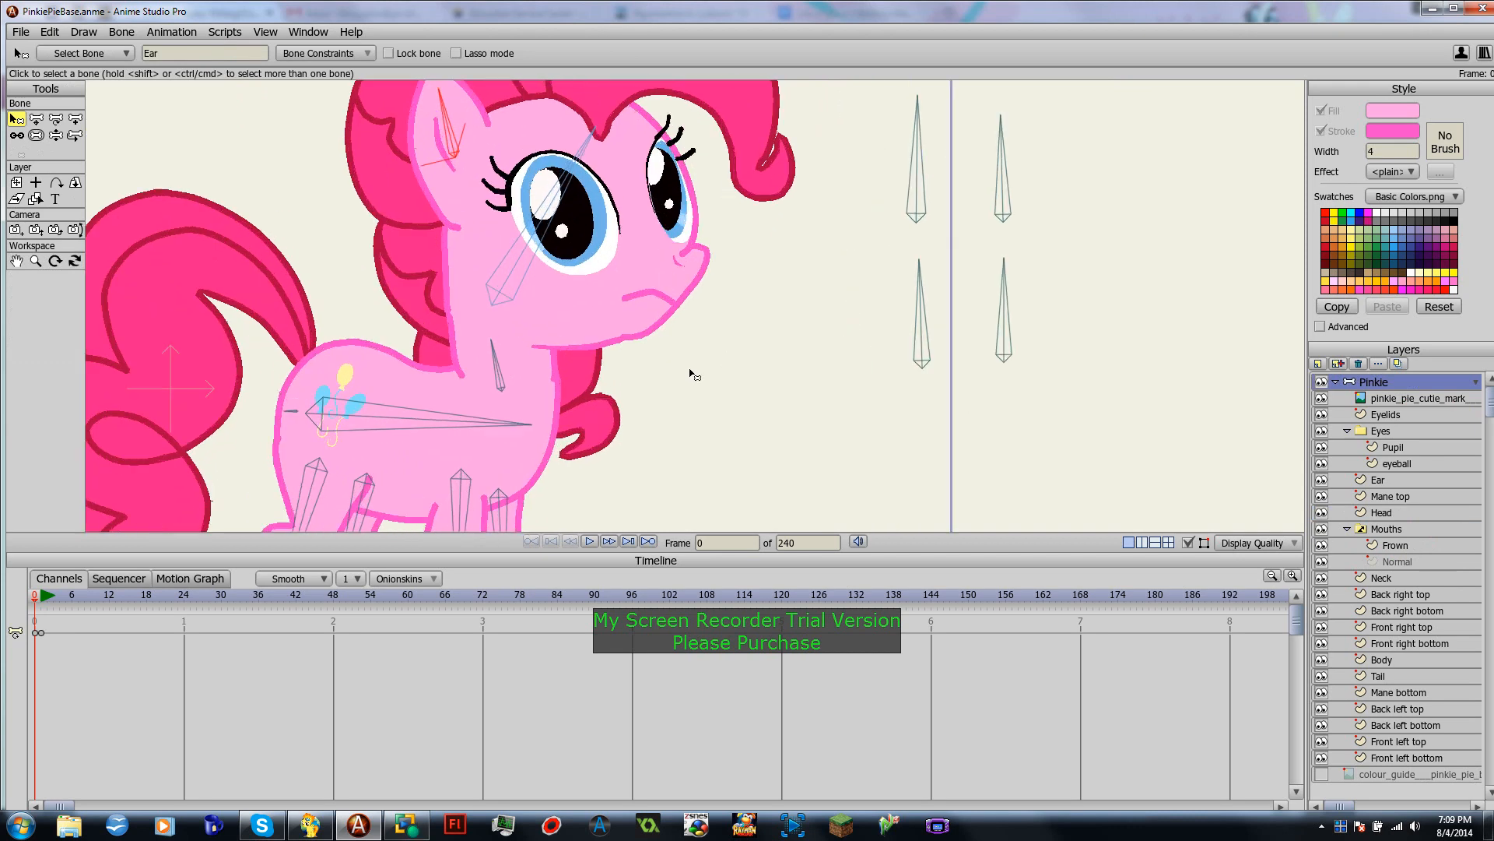
scroll(691, 376, "up", 1)
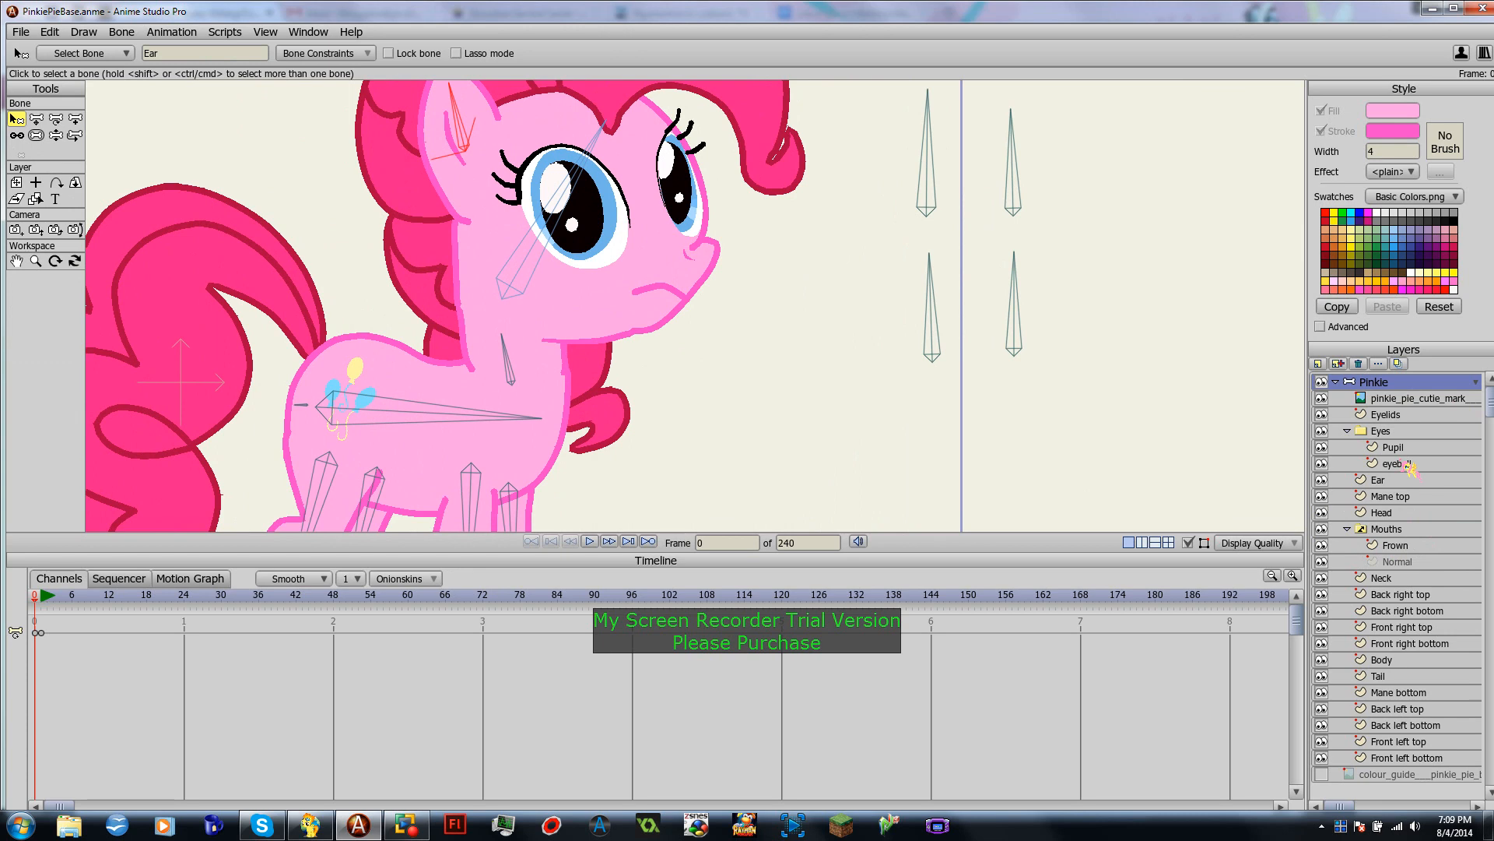
Step: Fine-tune the chin and lip points of the Frown layer so the muzzle outline blends with the head
left_click(1397, 546)
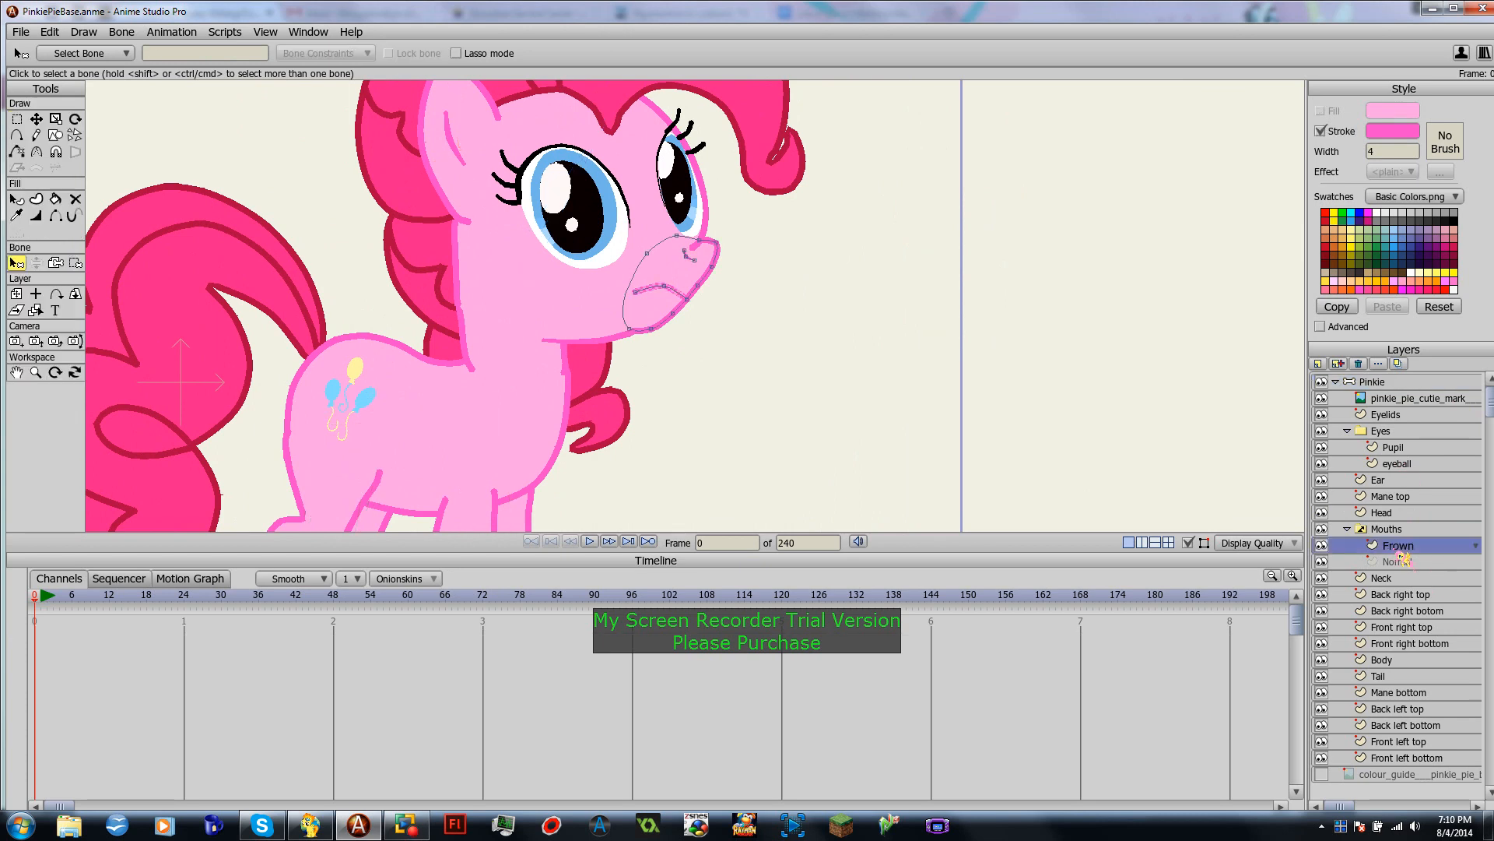
left_click(36, 118)
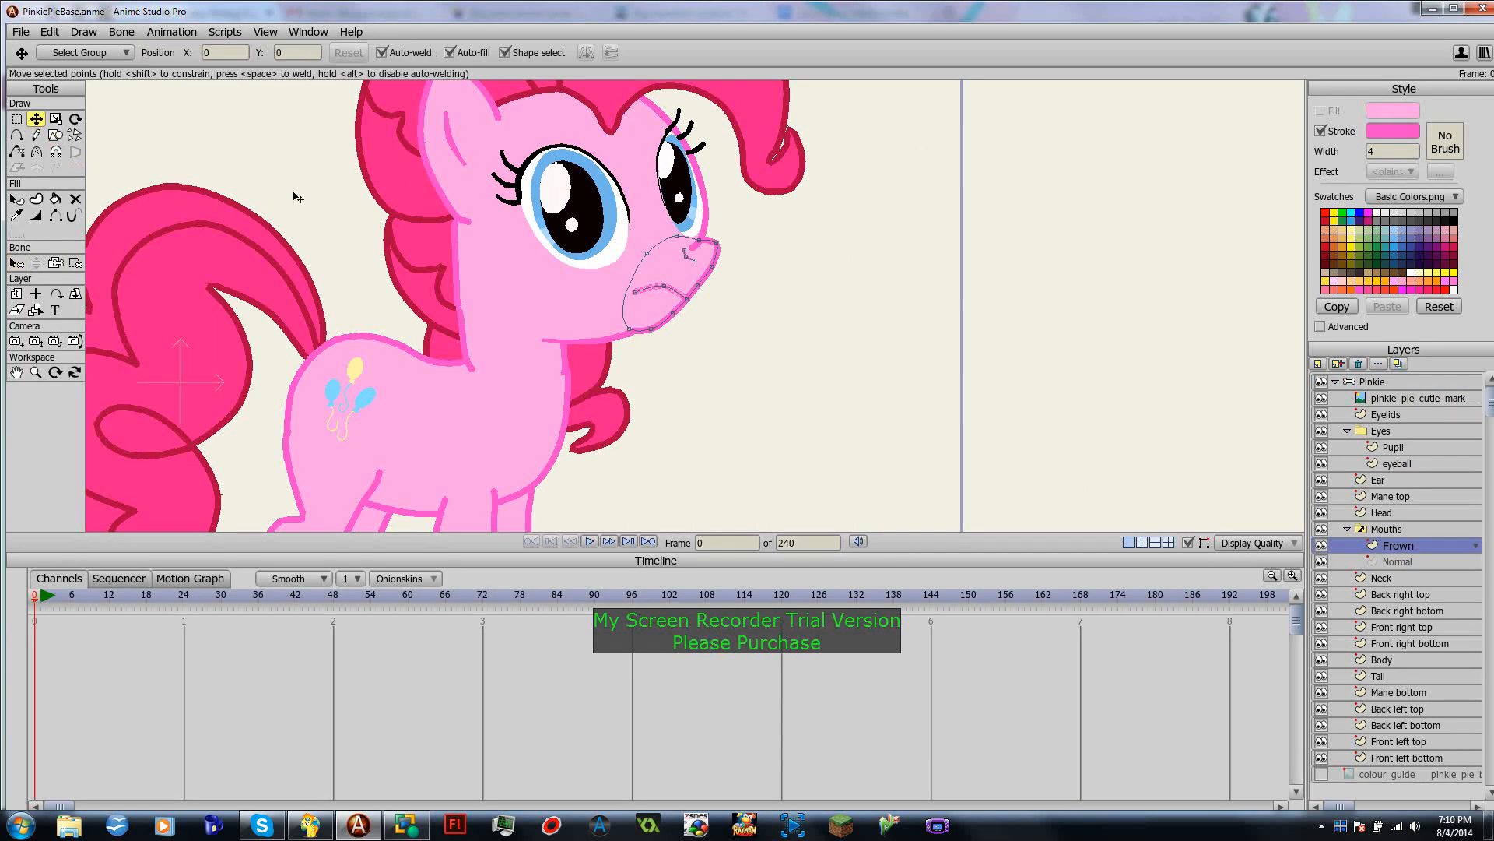
left_click(632, 331)
left_click(650, 328)
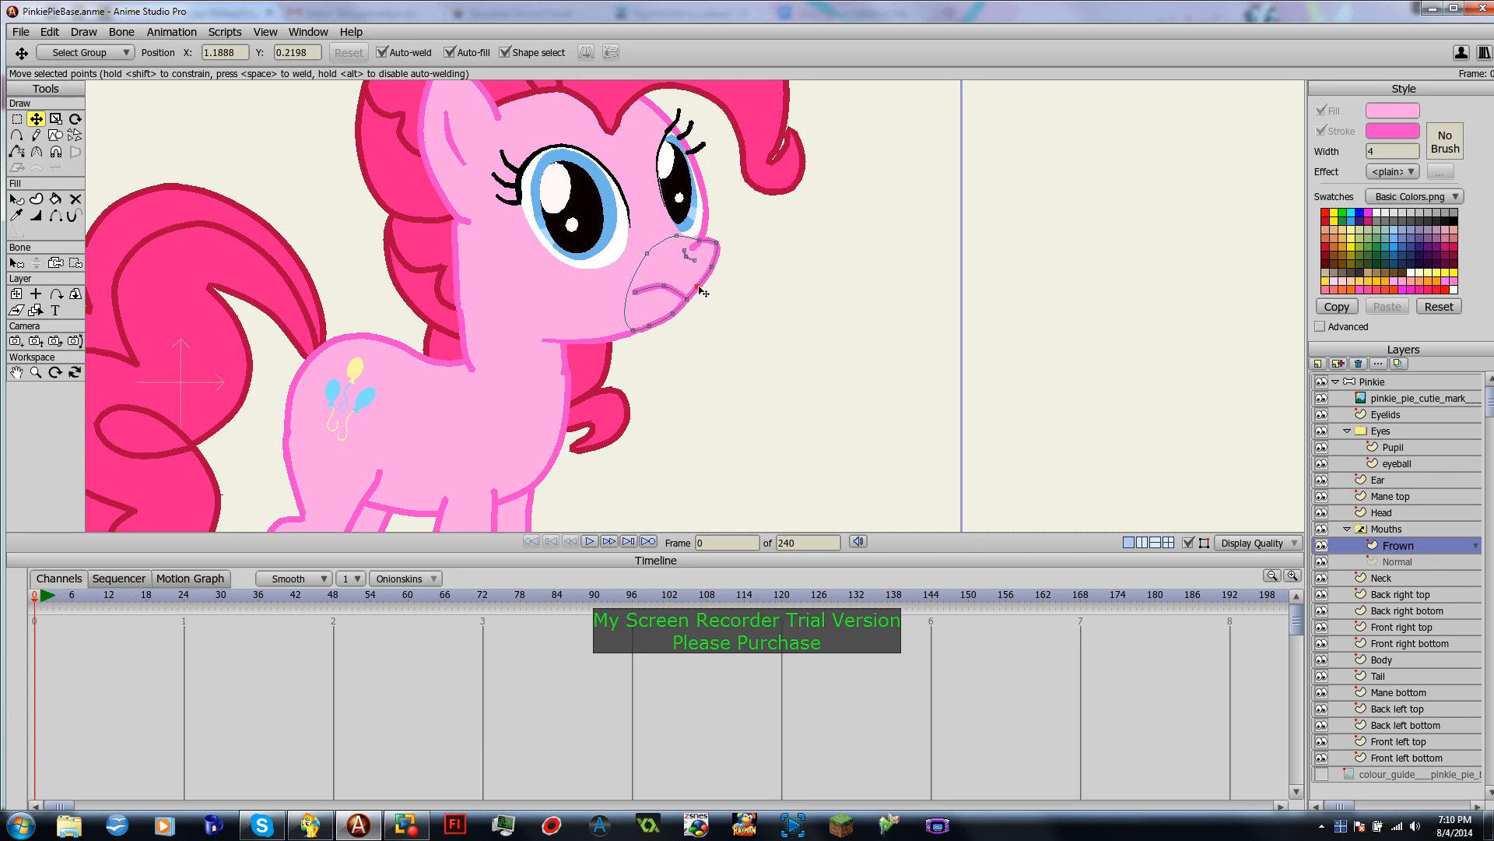
Step: Compare the Normal and Frown mouth shapes on the character by switching between the two layers
left_click(665, 288)
left_click(637, 293)
double_click(1401, 561)
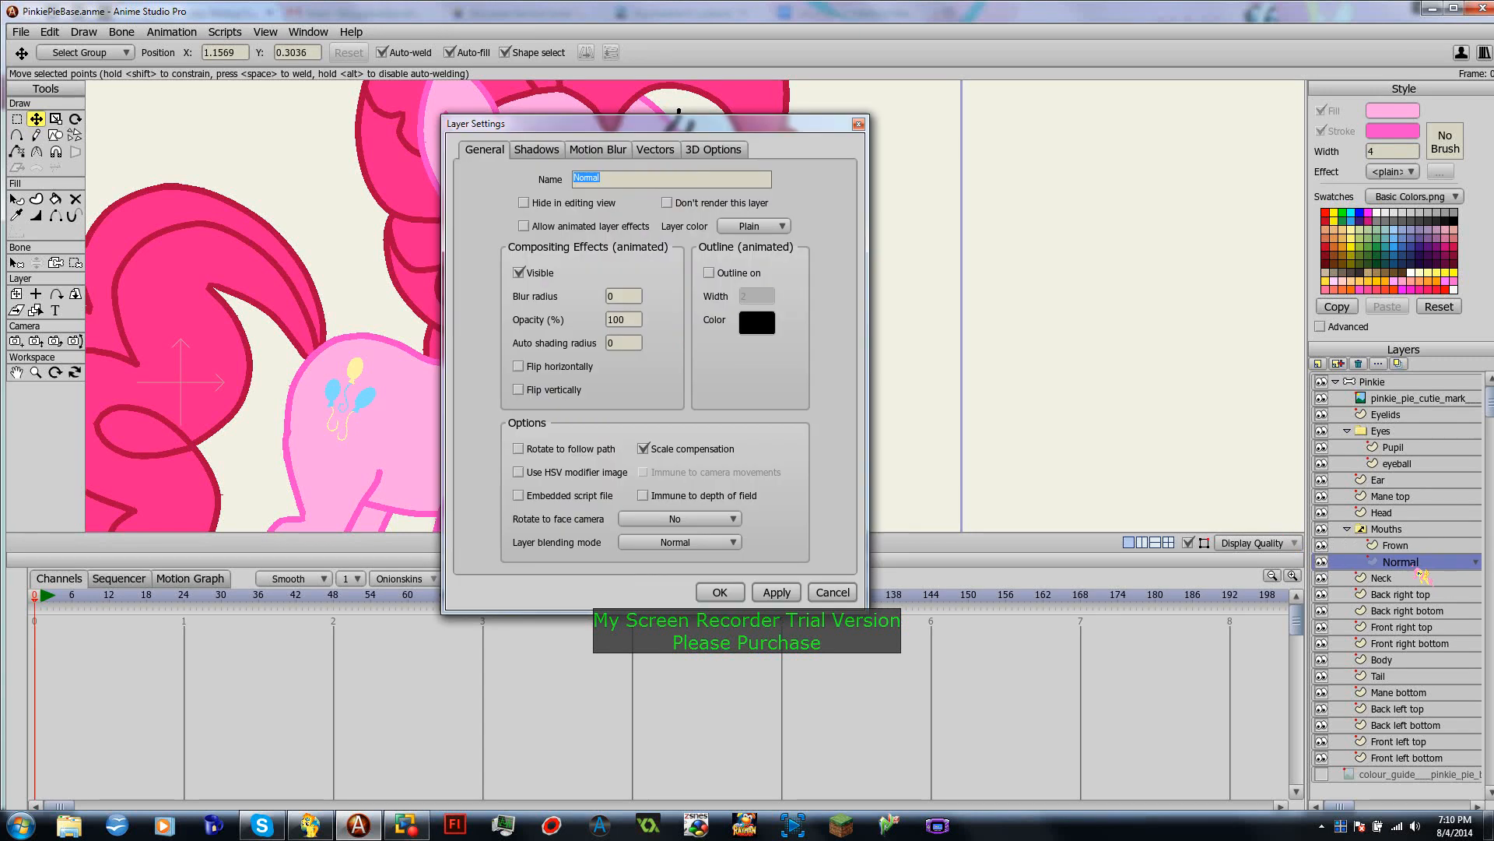
left_click(720, 592)
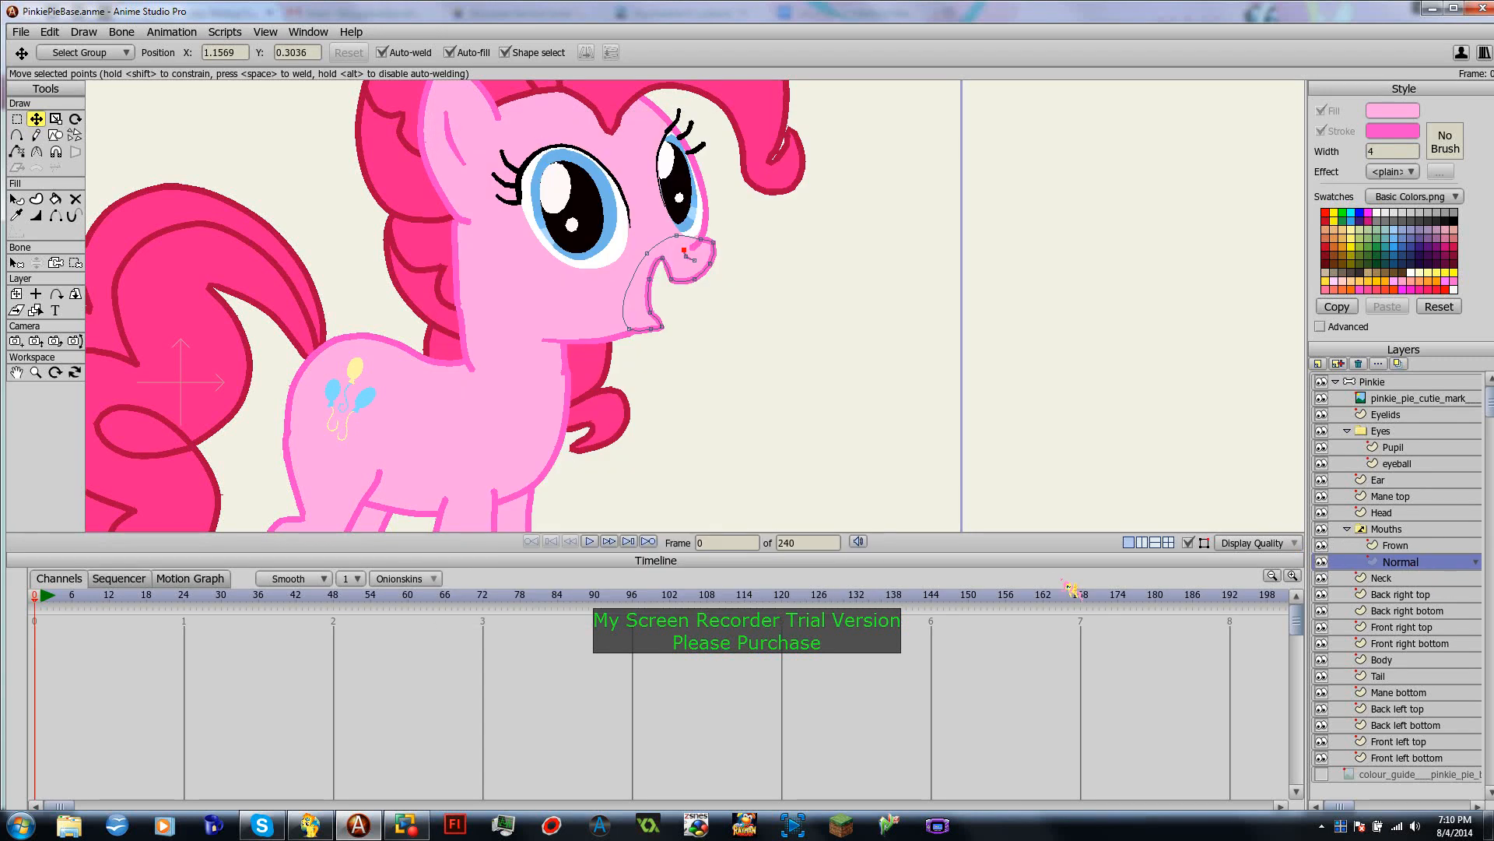
left_click(1407, 547)
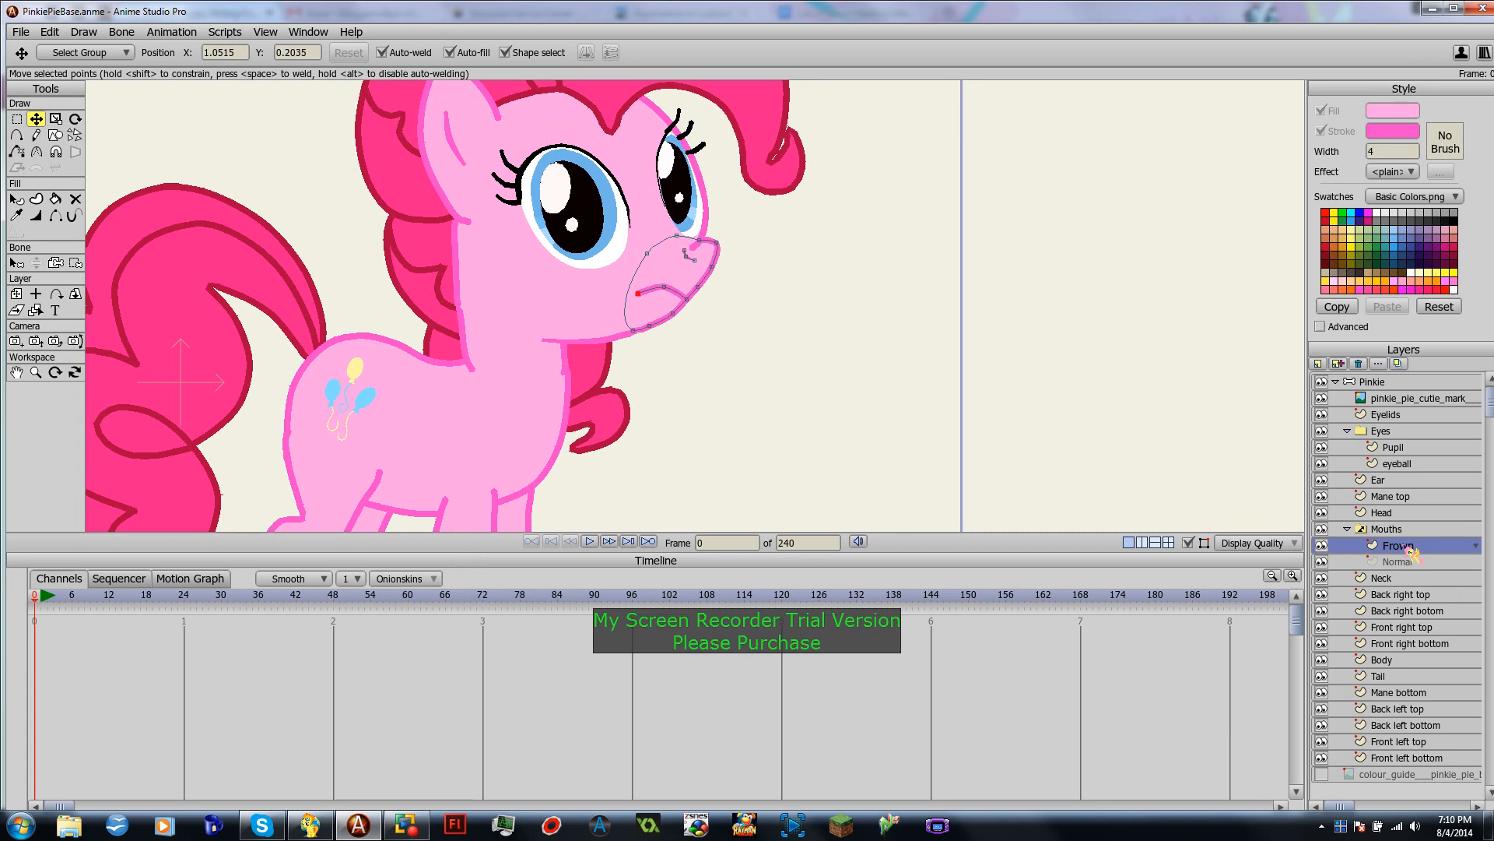
left_click(1409, 562)
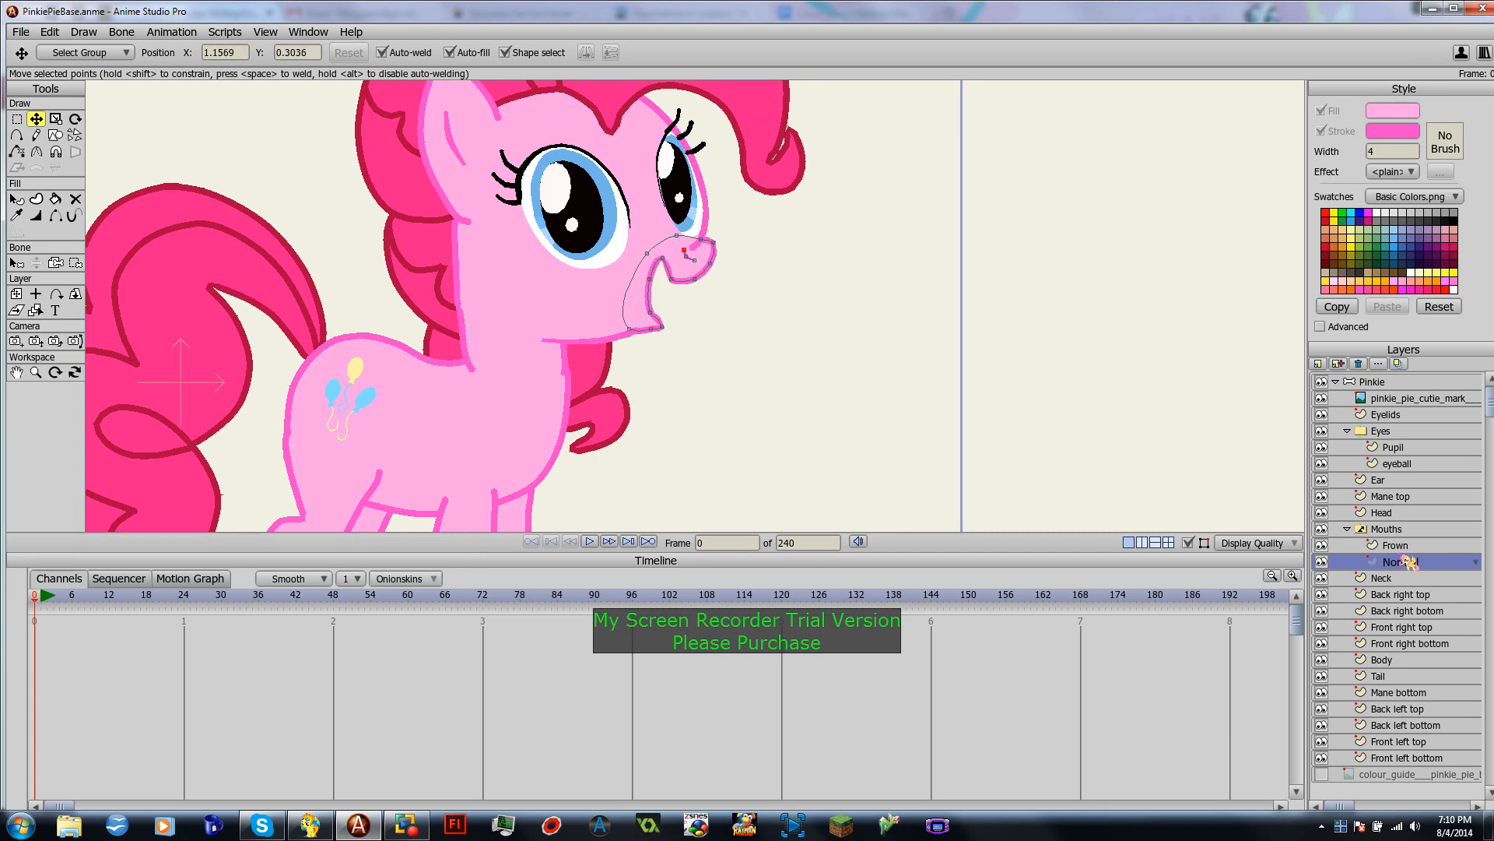
left_click(1403, 548)
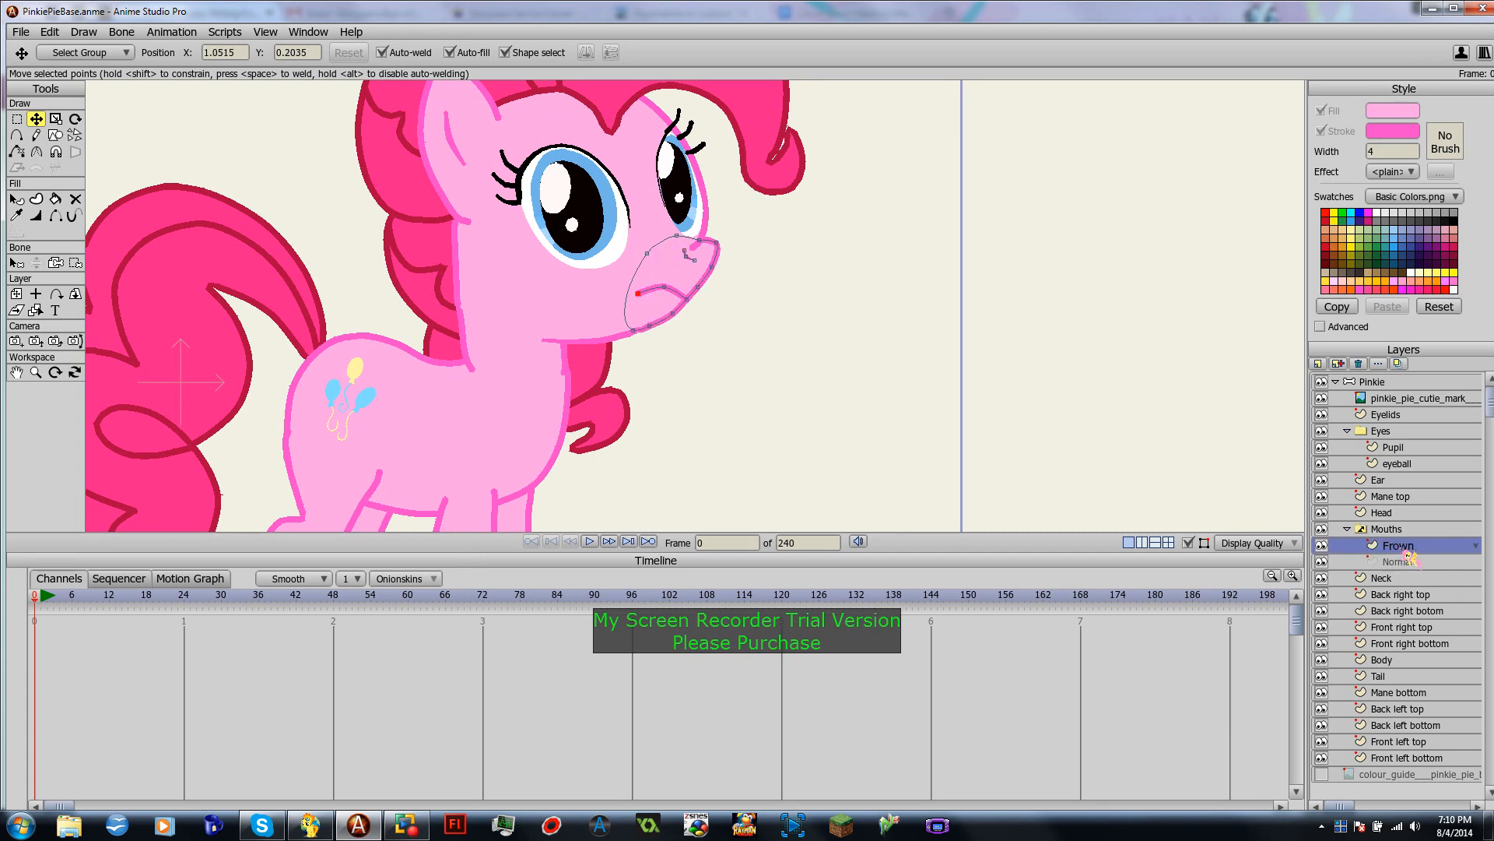
Step: Duplicate the Frown layer, name the copy Smile, and make it the active mouth
left_click(1338, 363)
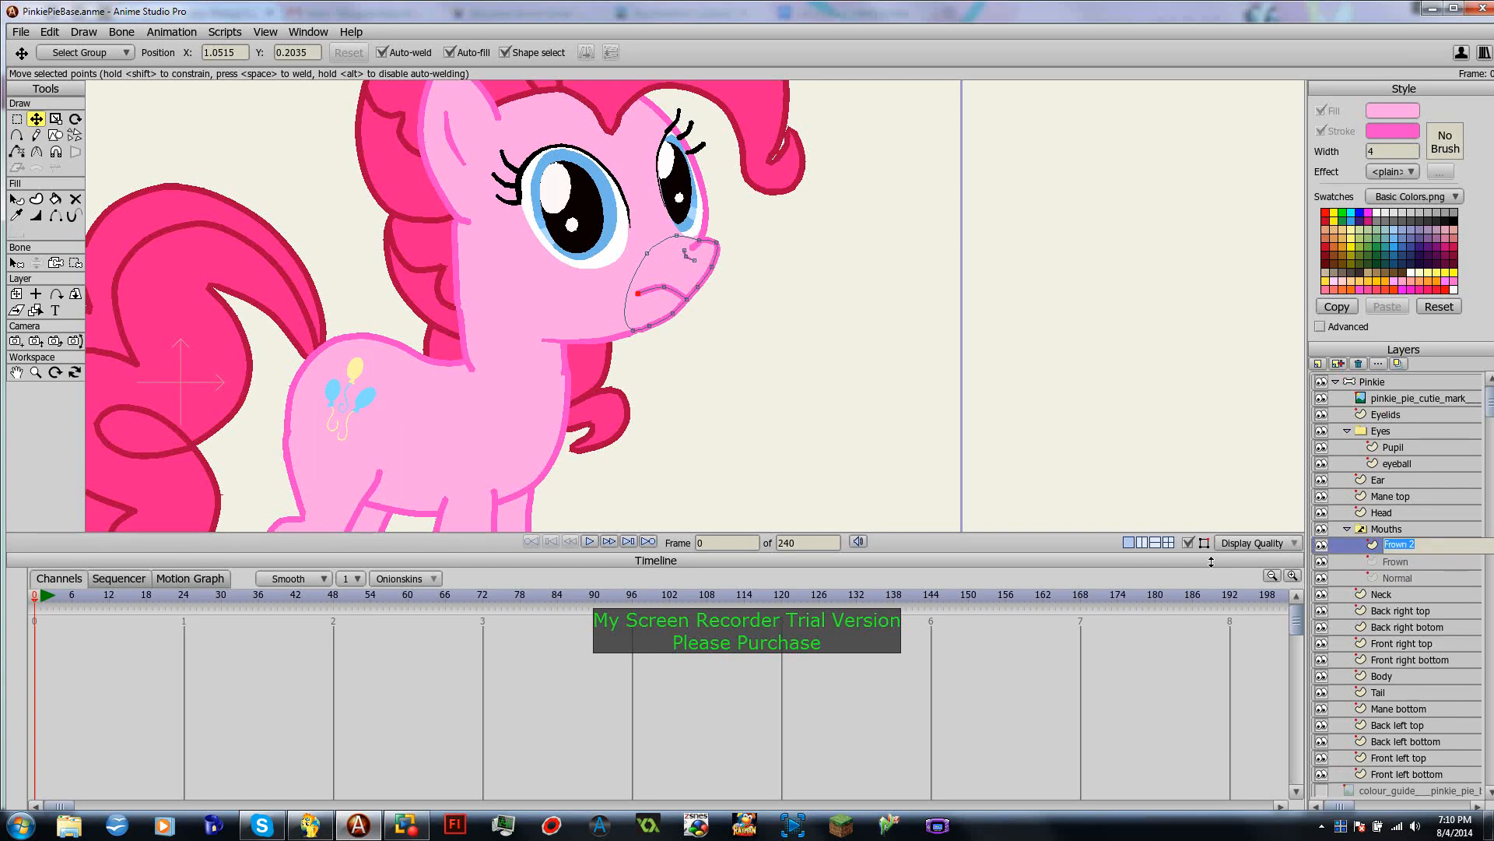
type("SMilele")
left_click(1408, 557)
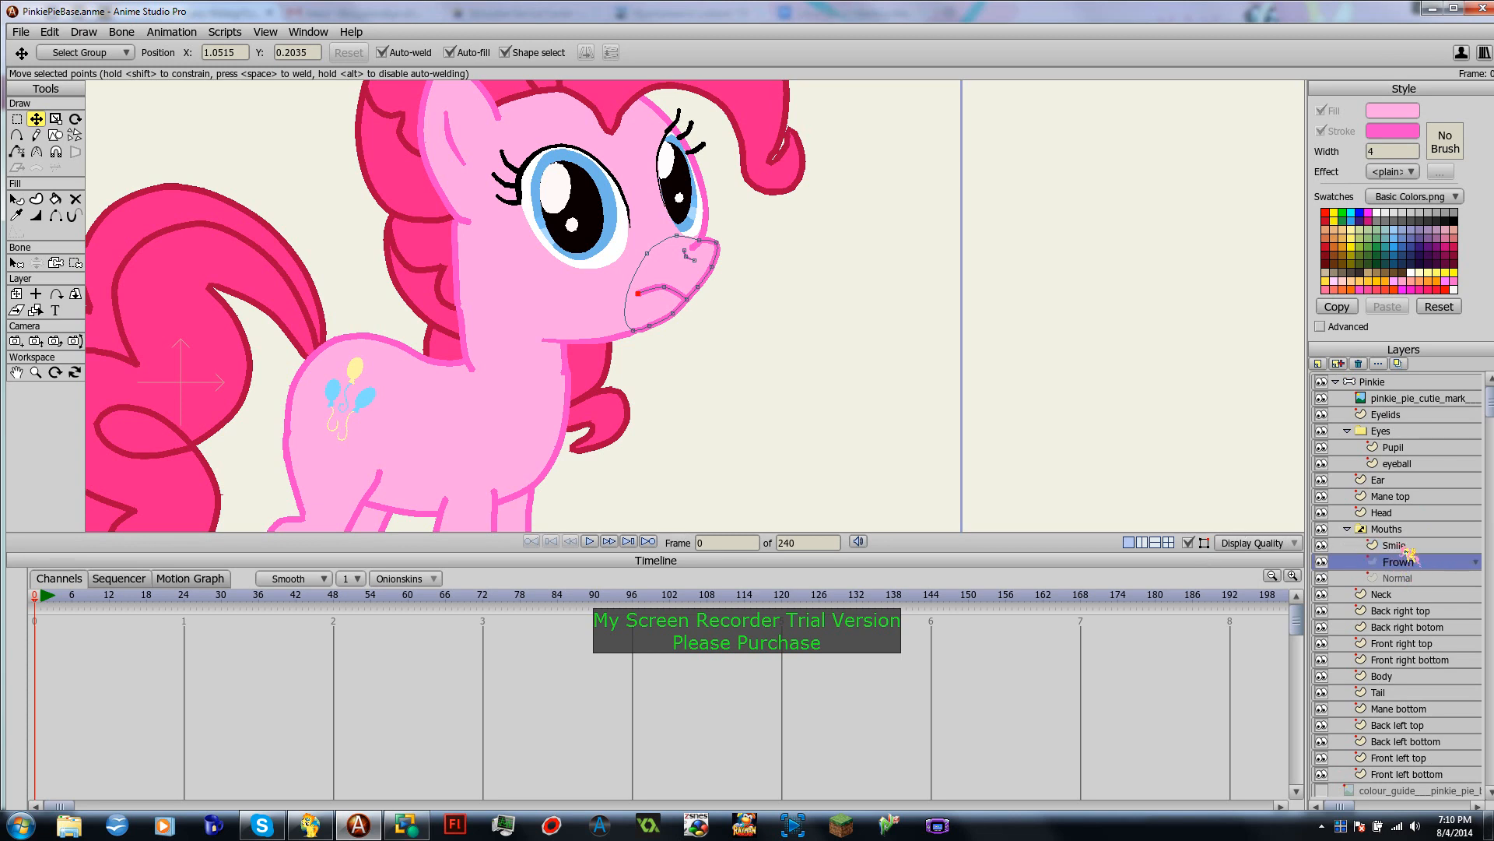
left_click(1405, 547)
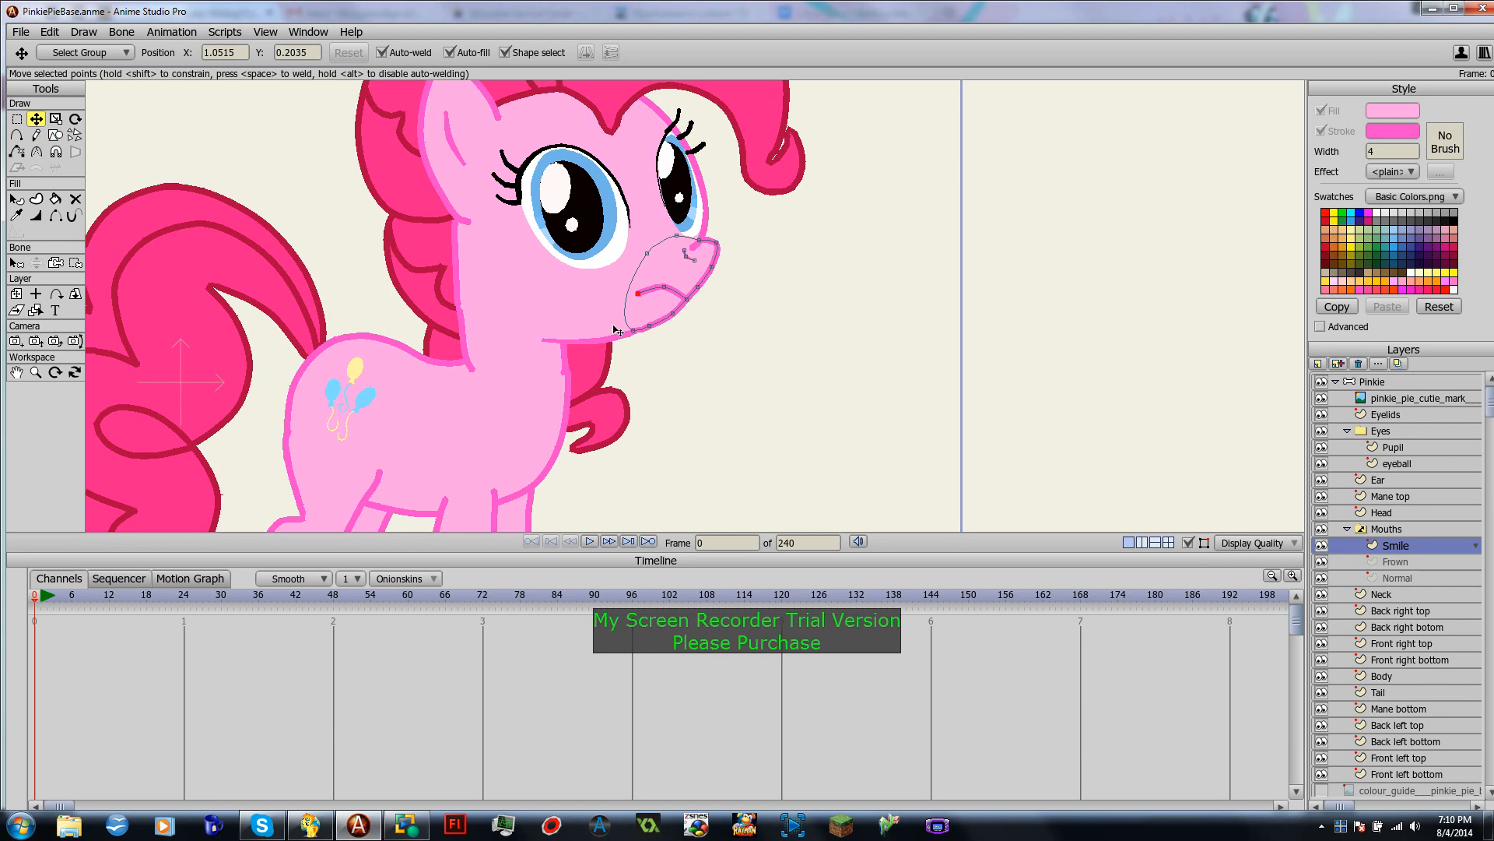
Step: Reshape the mouth line in the Smile layer into an upward curve by raising its inner end point
left_click_drag(642, 299, 645, 281)
left_click_drag(686, 299, 687, 302)
left_click(643, 284)
Step: Examine the smile on the whole character with the Pinkie bone layer selected, and reselect the Smile layer
scroll(687, 323, "down", 2)
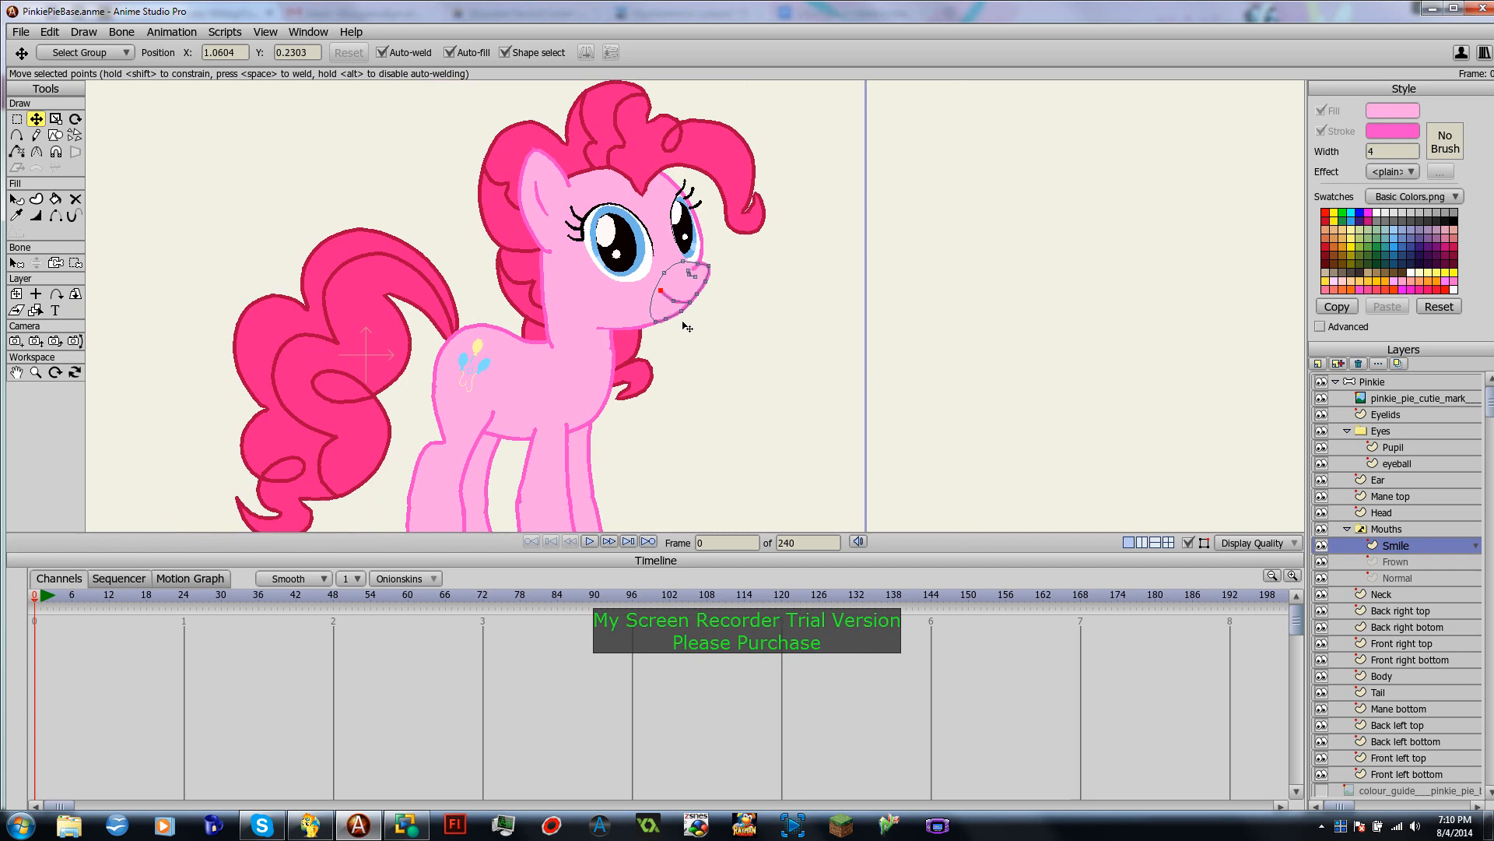
scroll(687, 326, "down", 2)
left_click(836, 364)
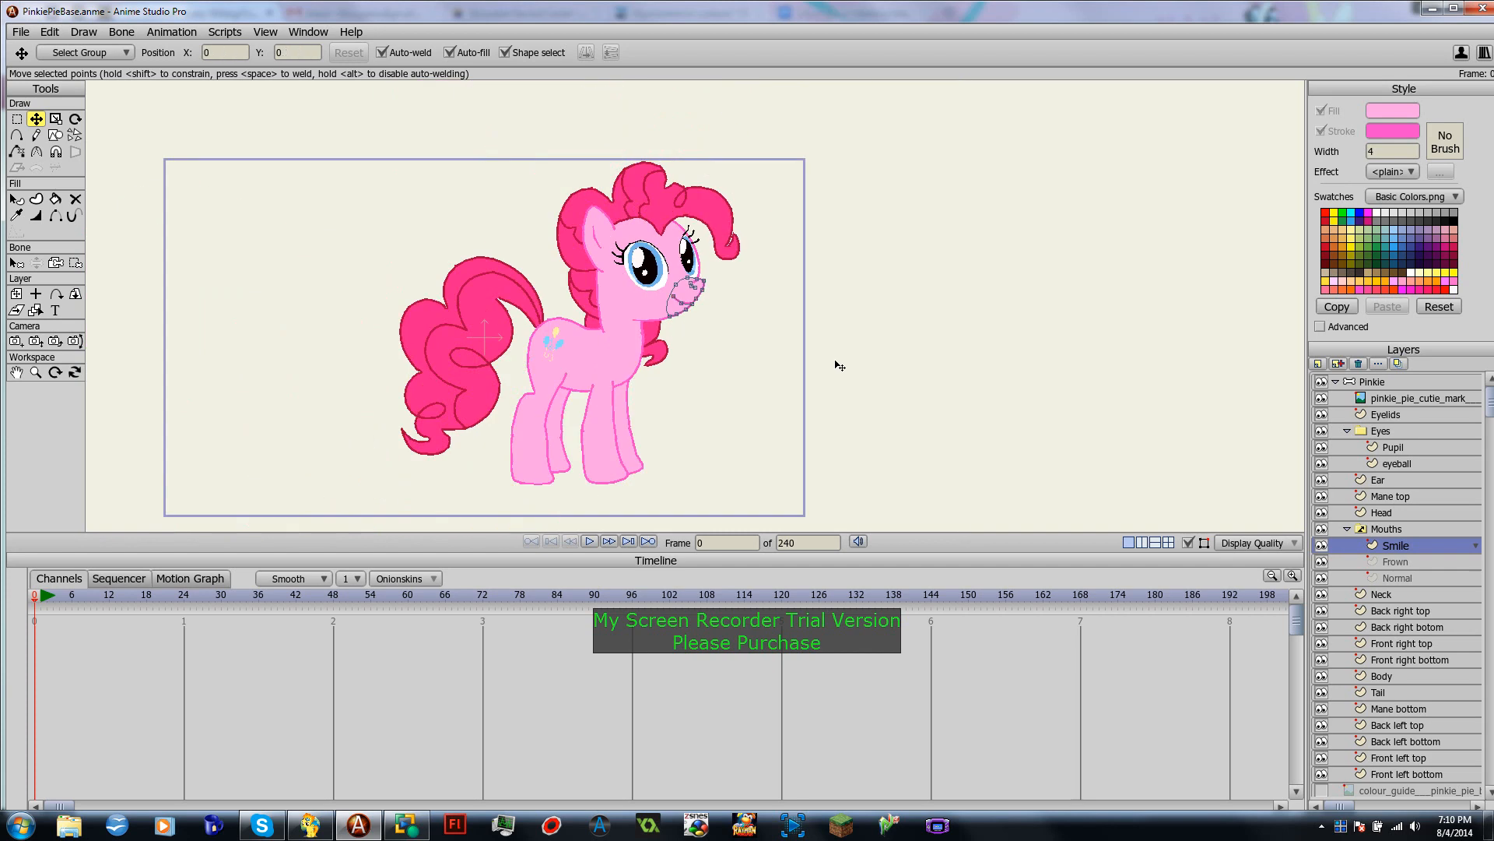
left_click(1372, 383)
scroll(685, 342, "up", 2)
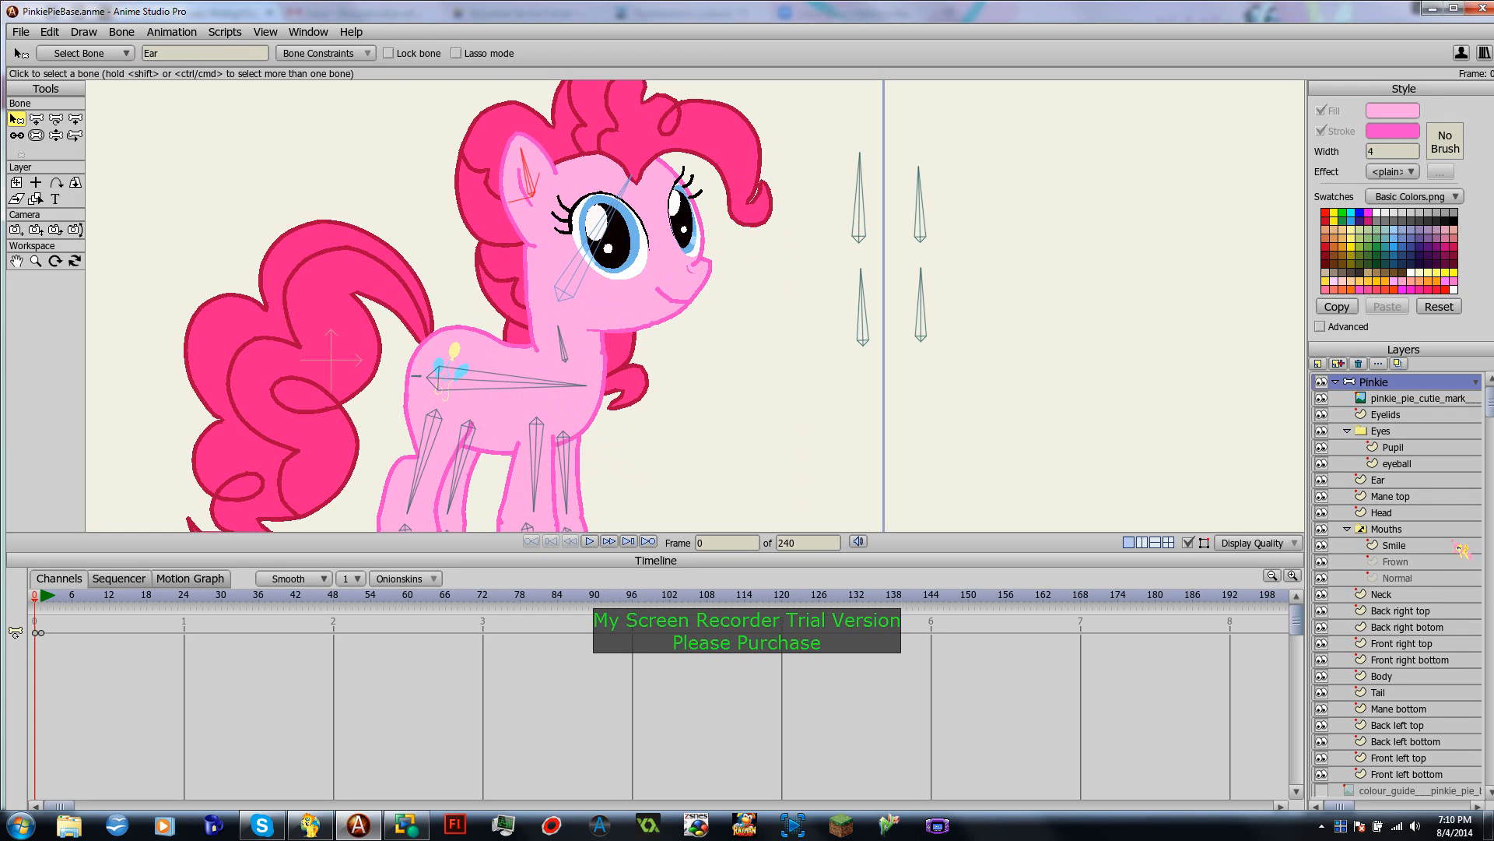
left_click(1409, 552)
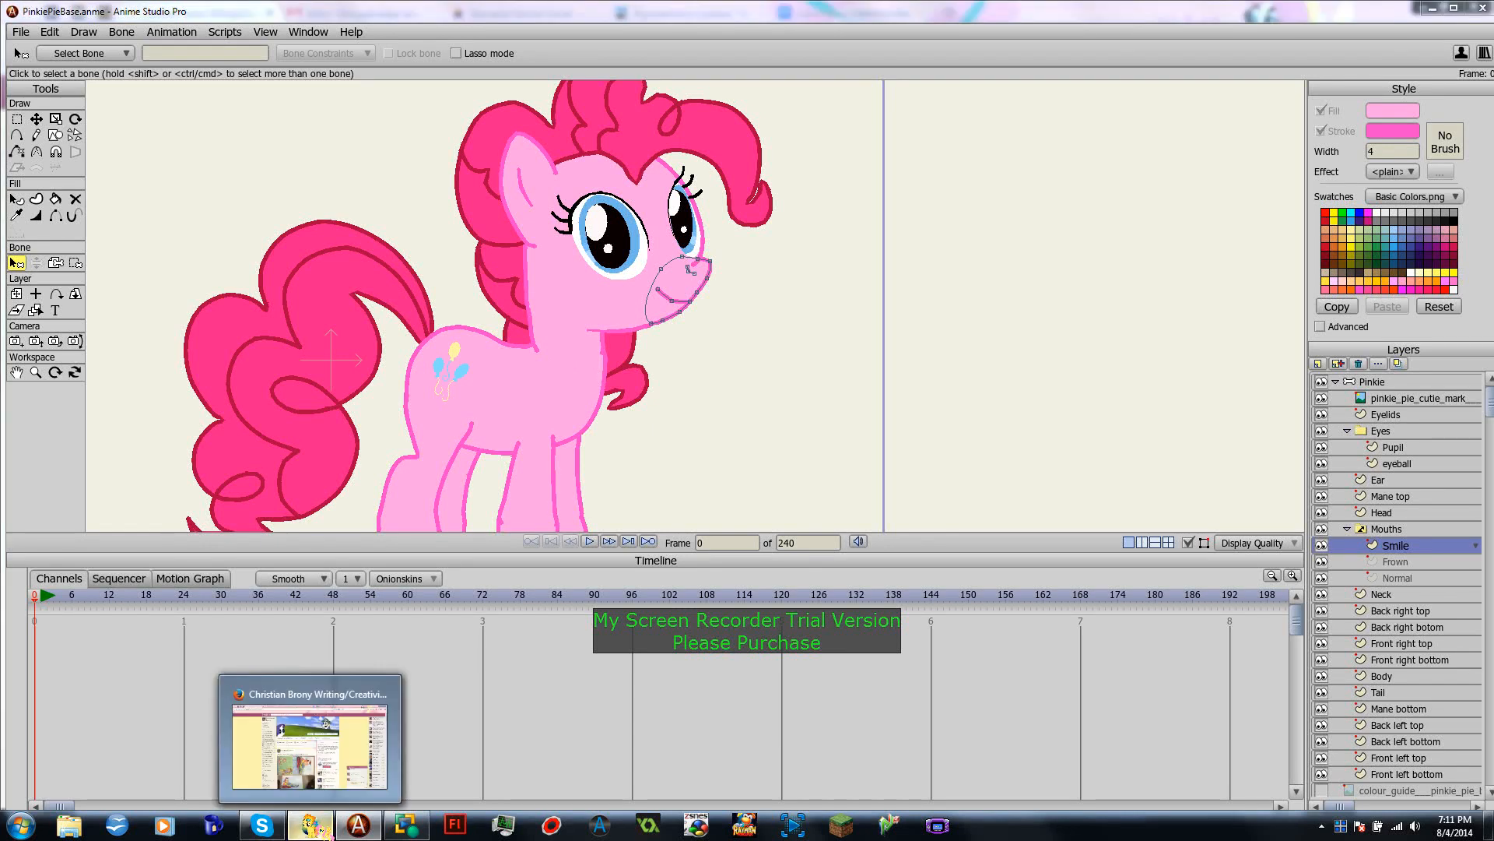
left_click(315, 826)
left_click(359, 827)
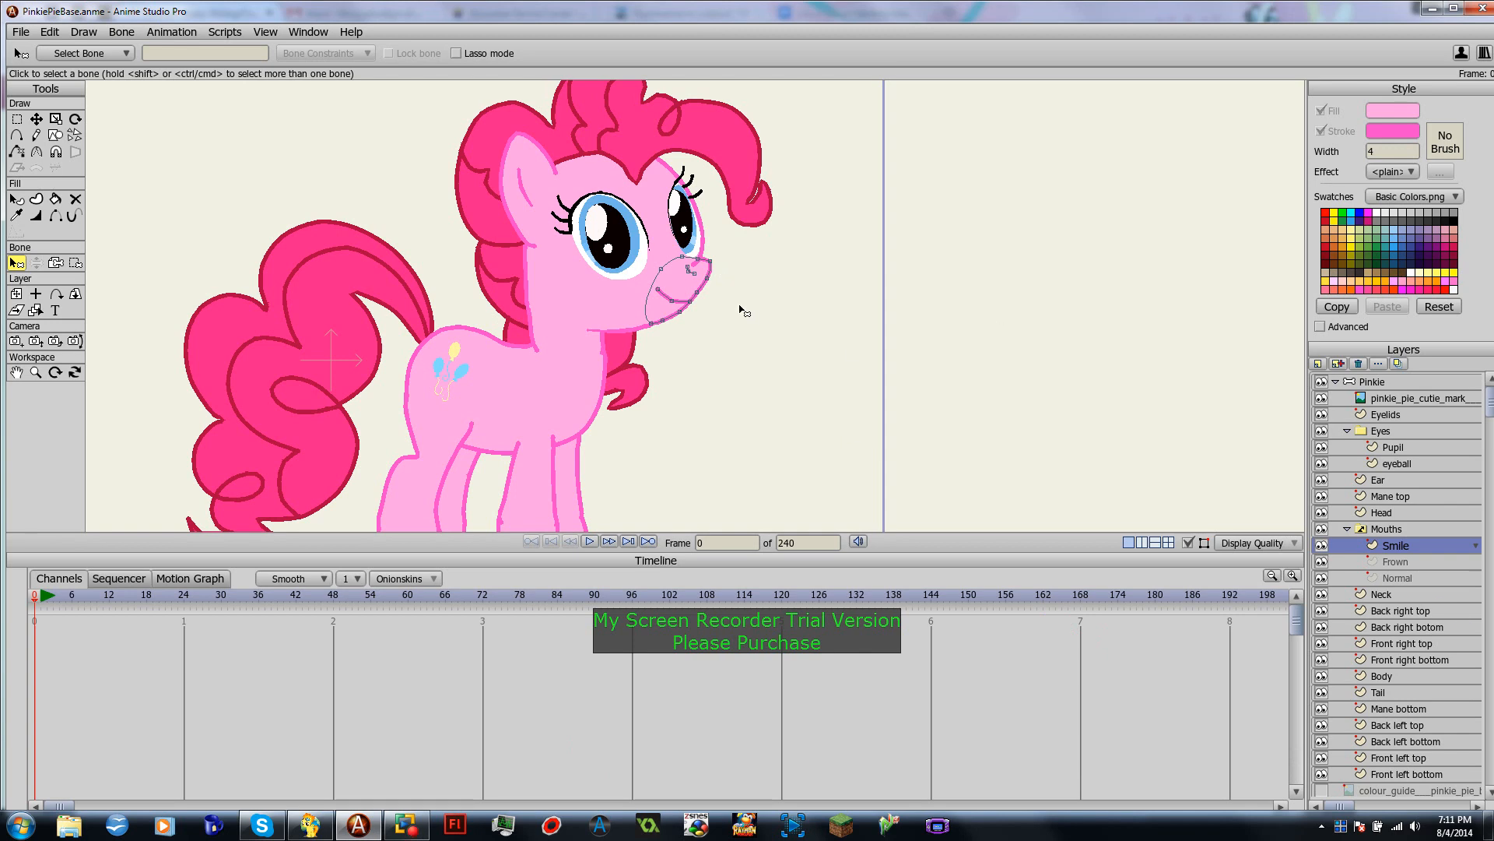
scroll(393, 282, "down", 6)
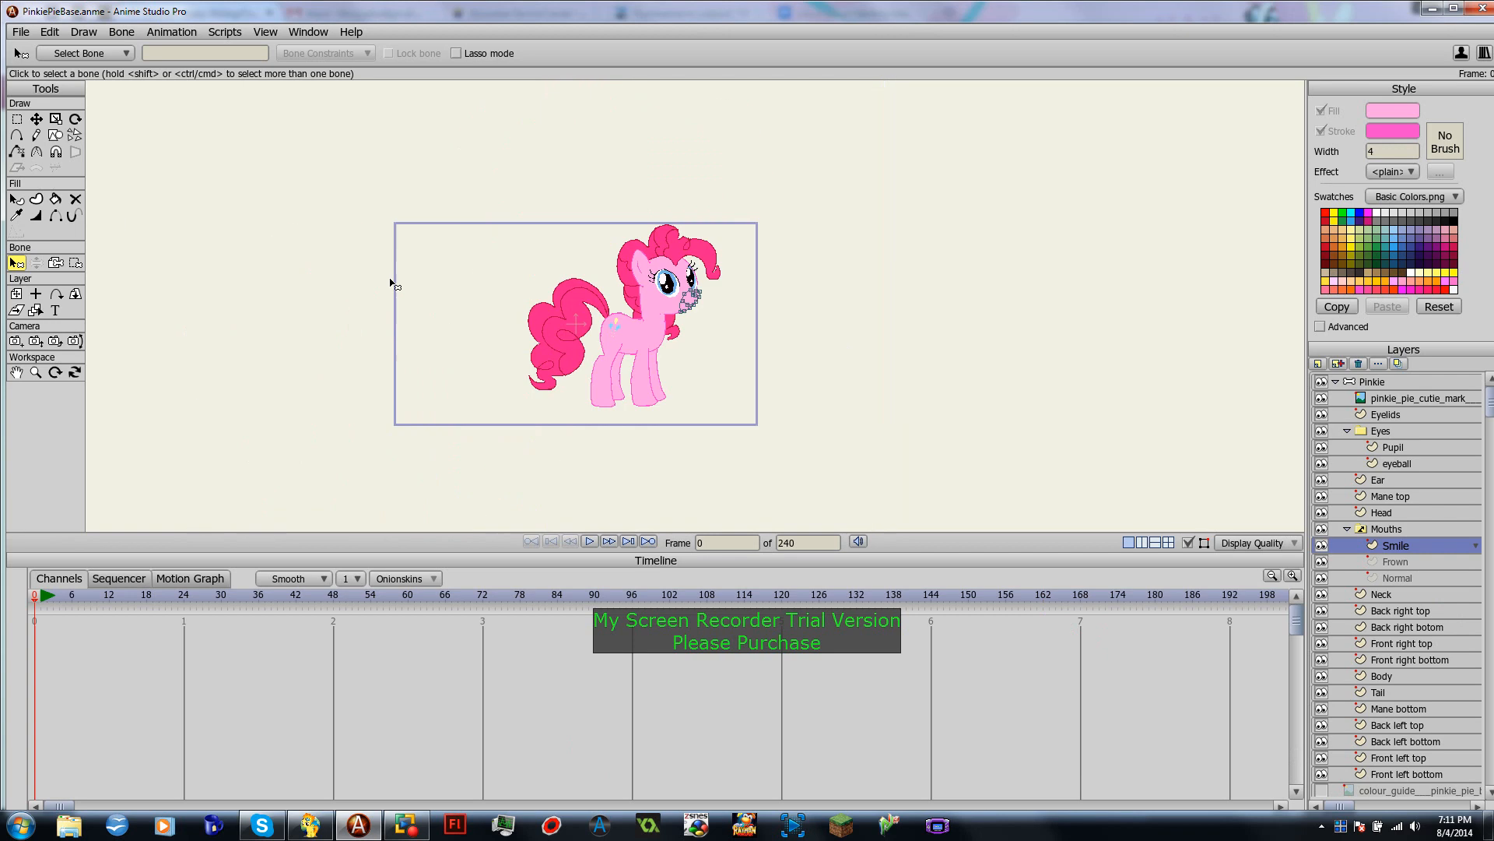
left_click(21, 32)
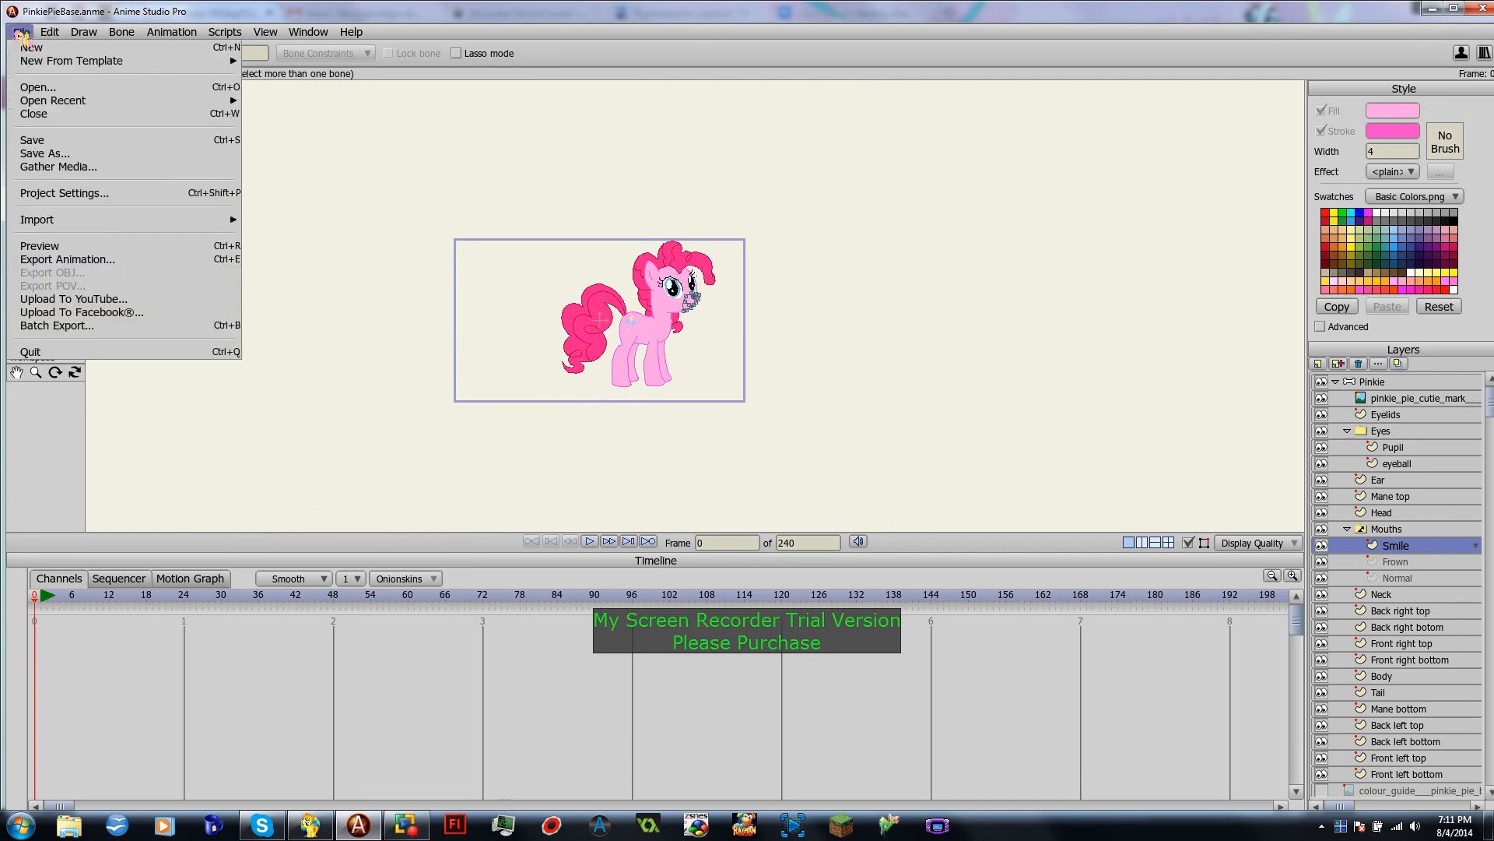
left_click(35, 88)
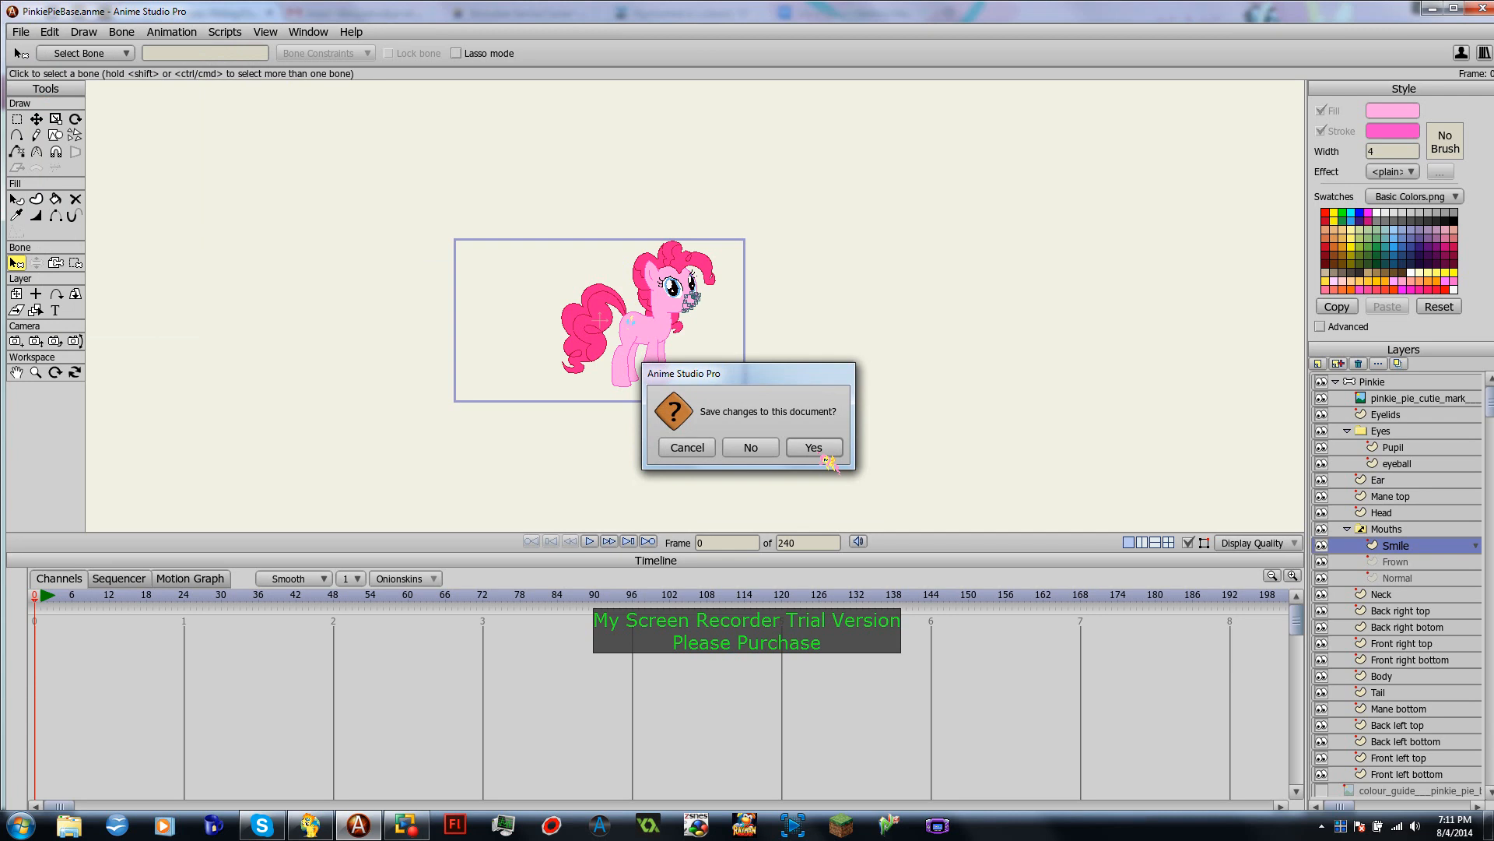
left_click(687, 446)
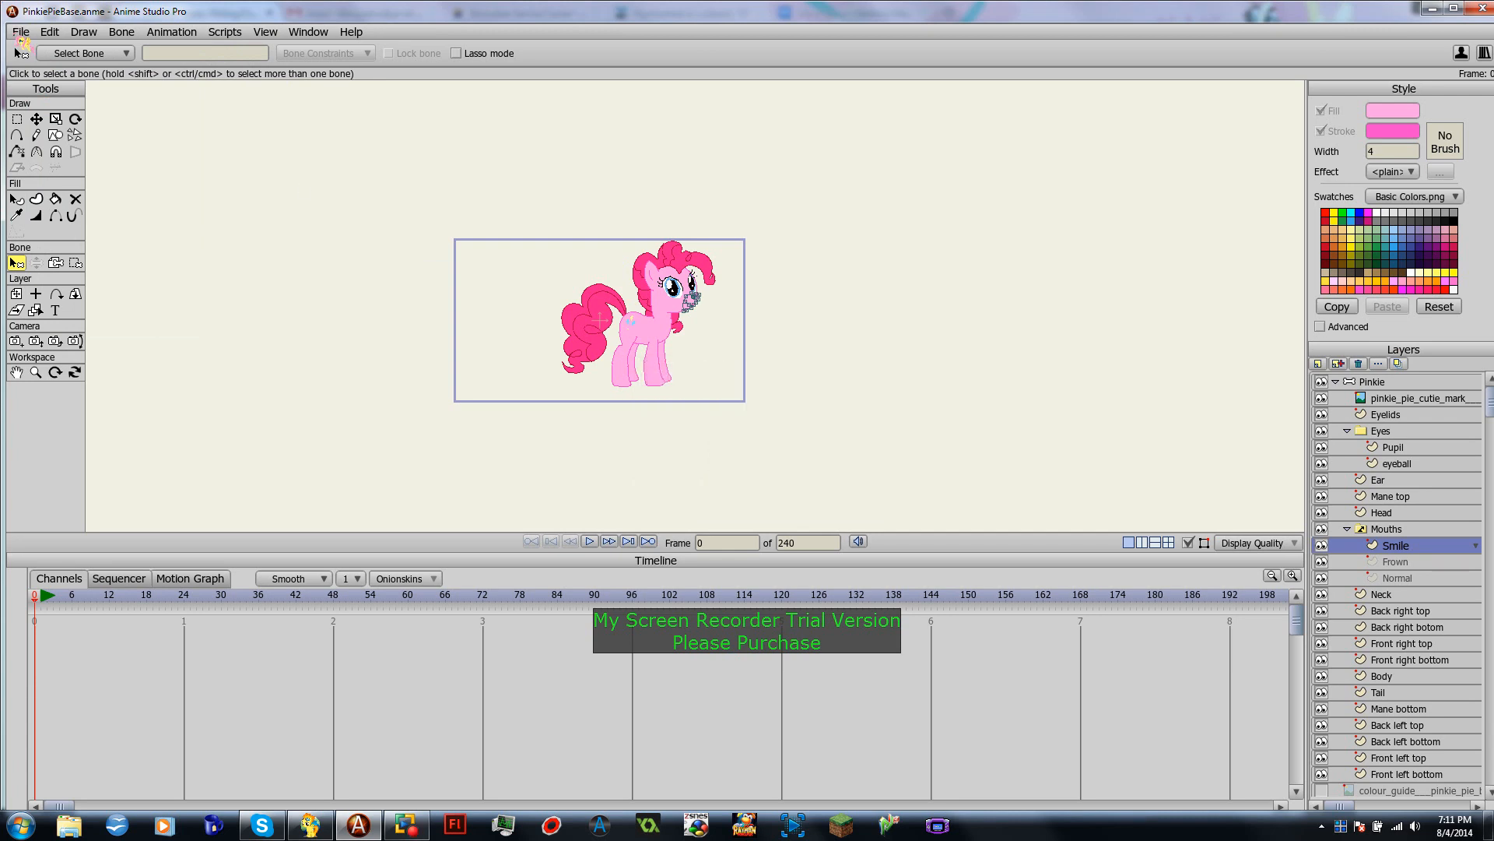
Step: Import the Fluttershy object from Fluttershybase.anme in the Fluttershy folder under vectors
left_click(23, 35)
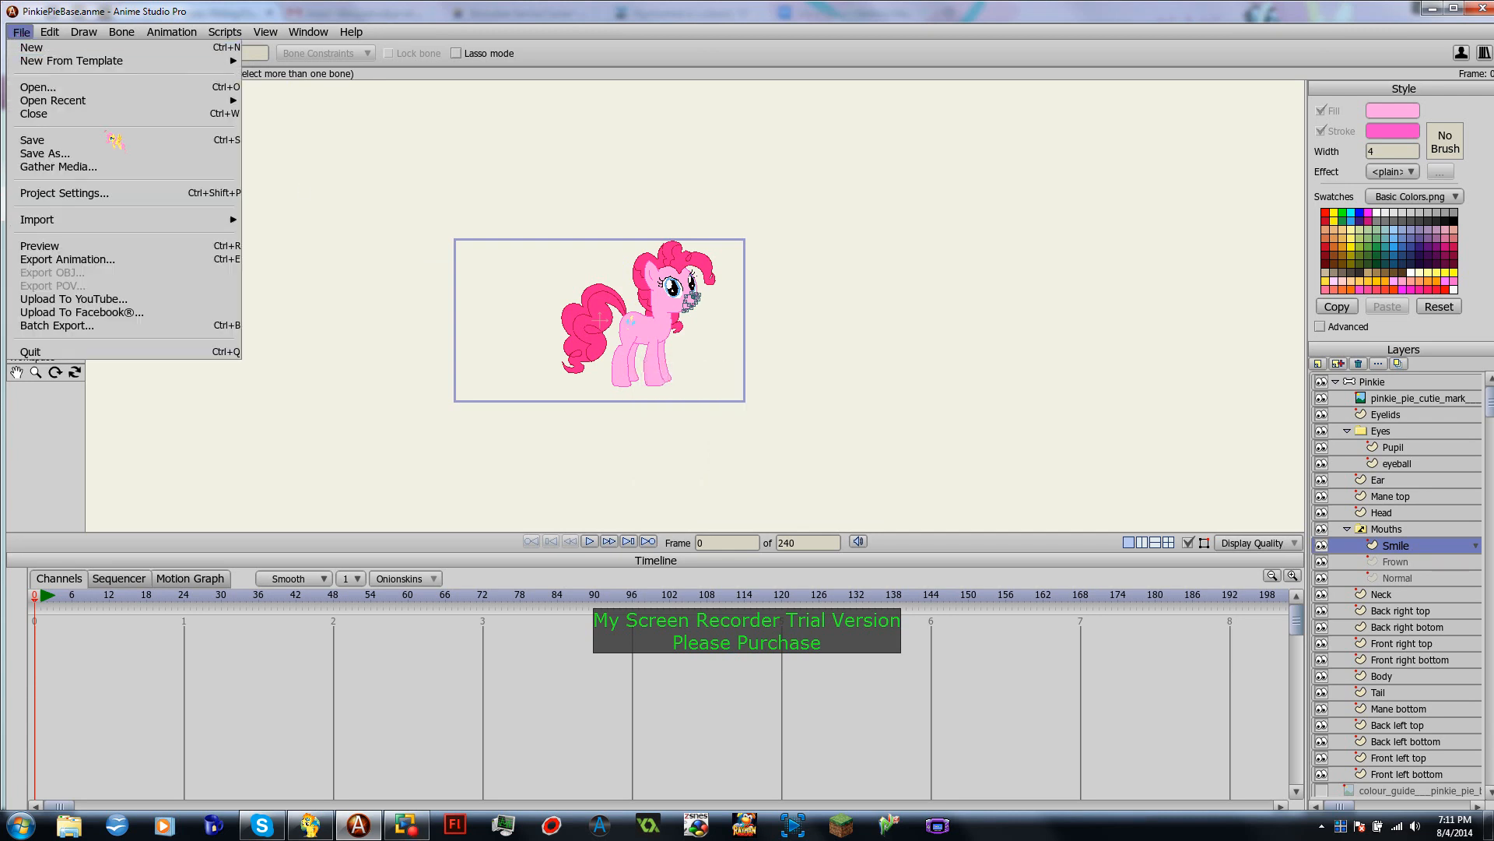
mouse_move(103, 221)
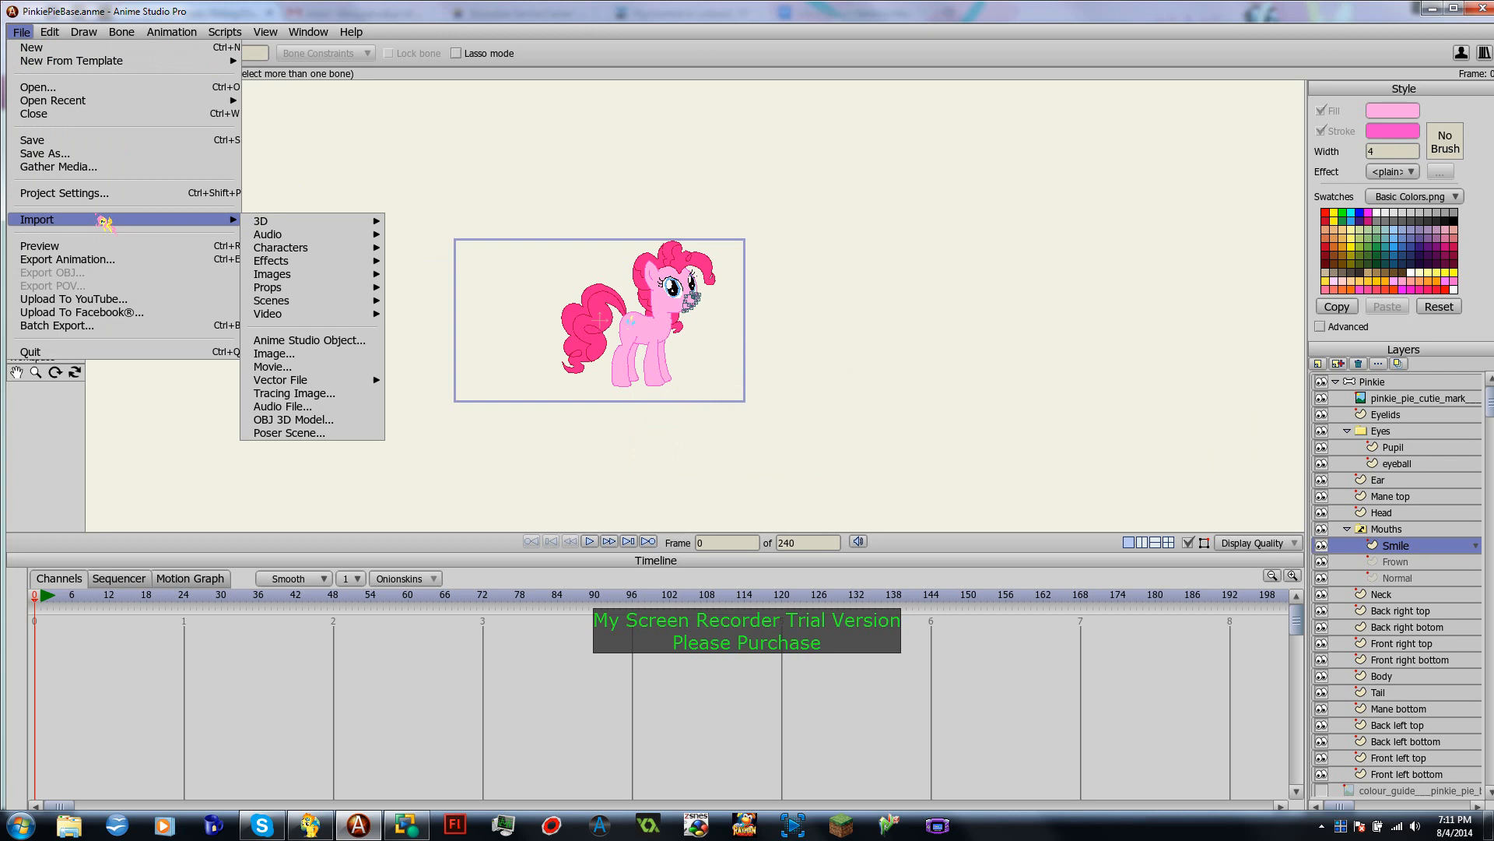
left_click(343, 340)
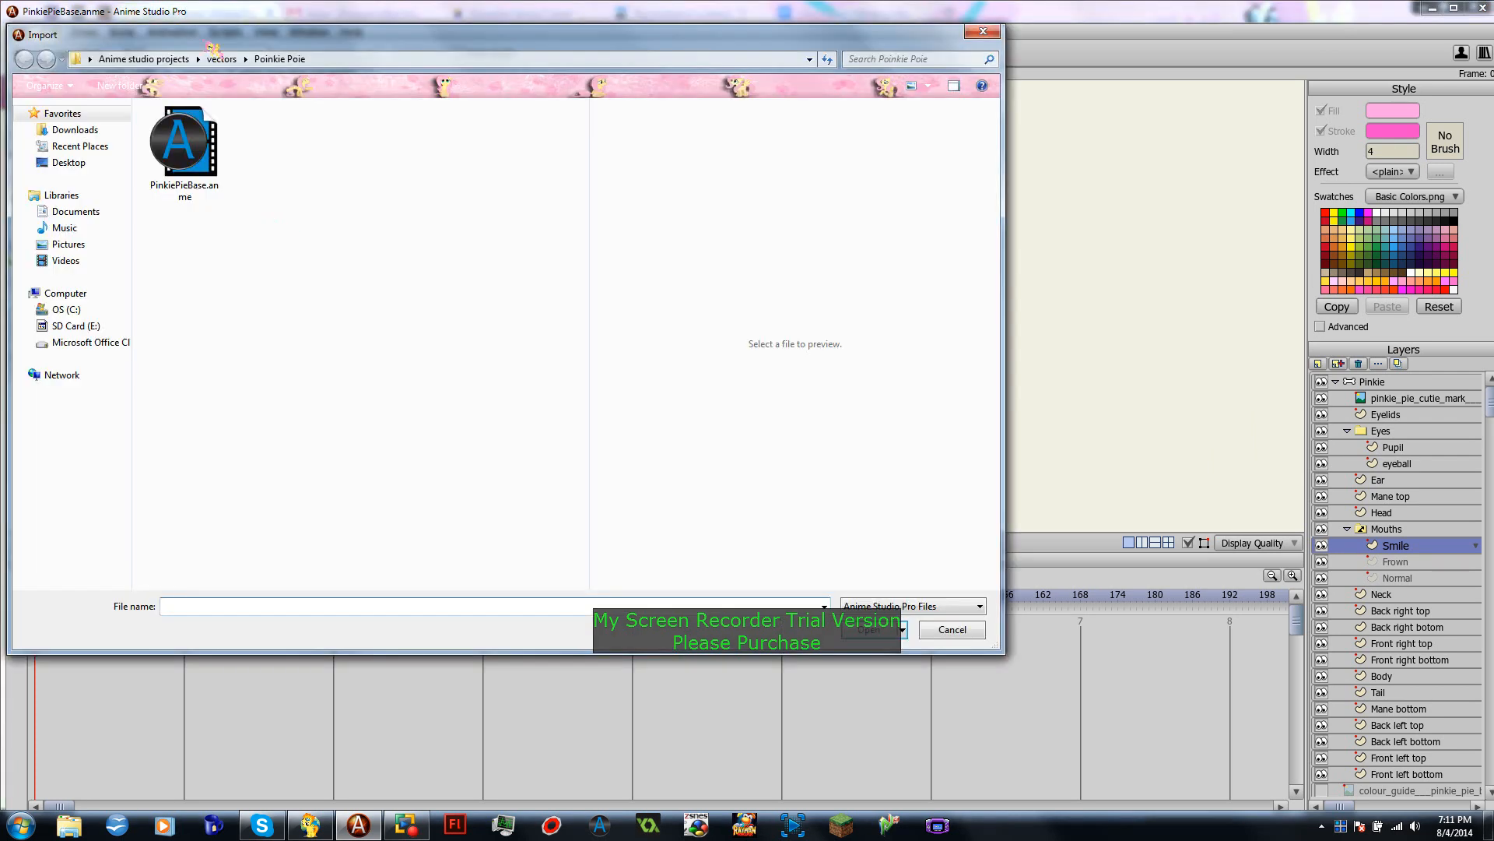
left_click(222, 59)
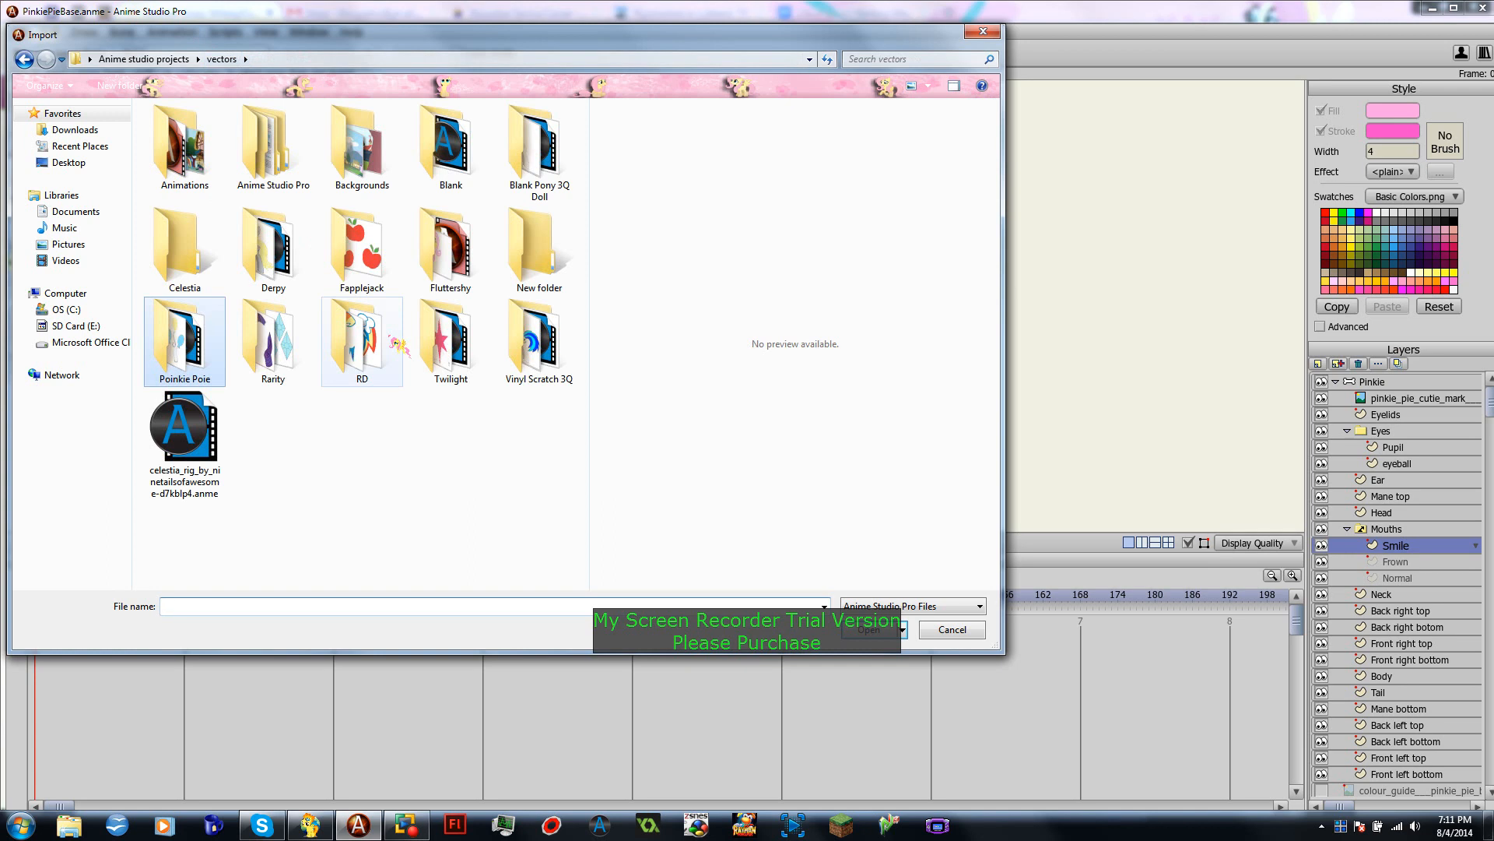
double_click(446, 255)
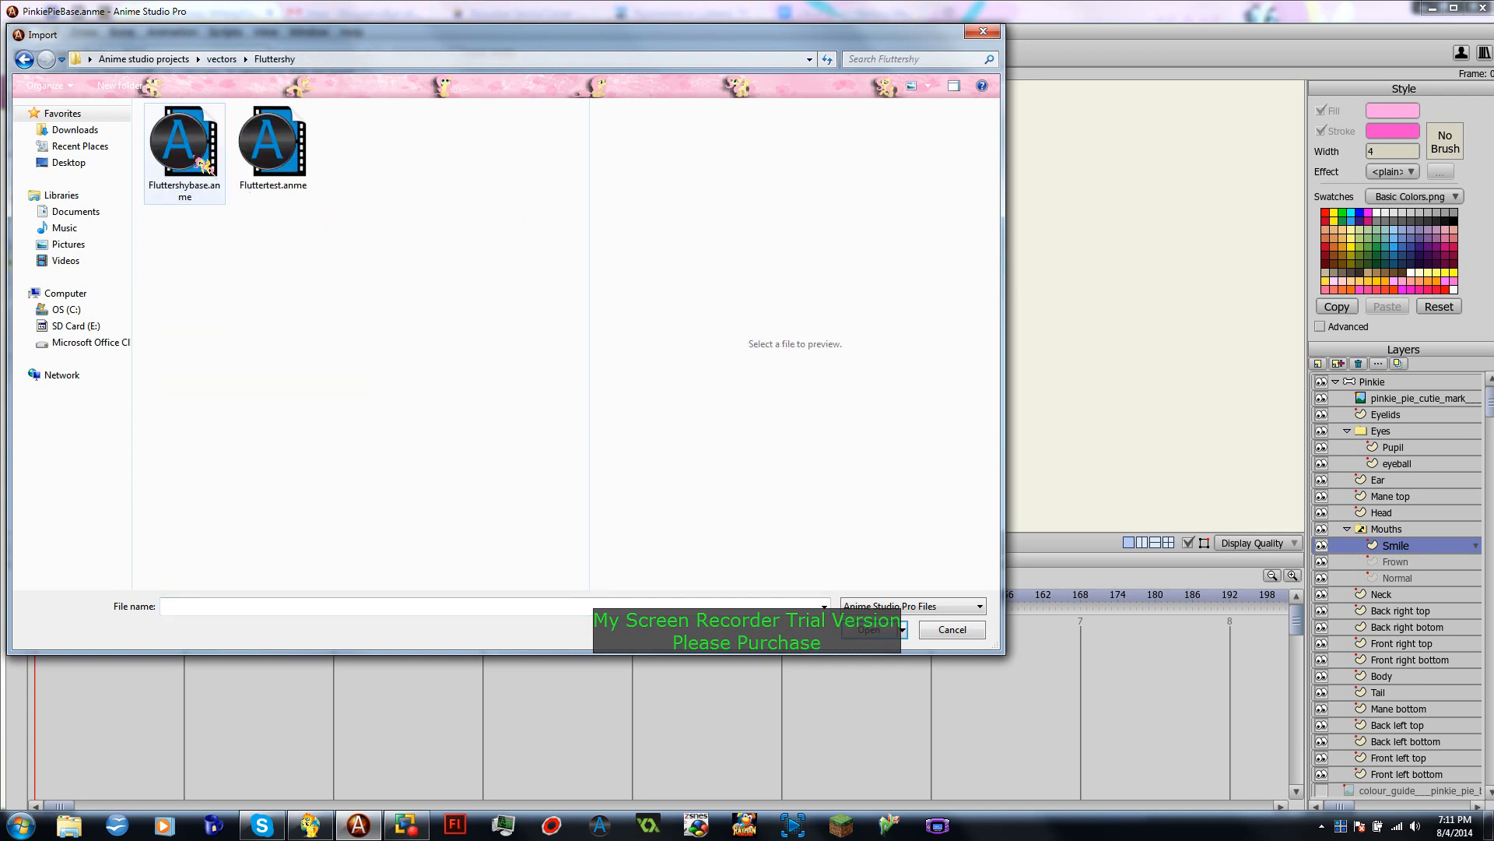
left_click(195, 170)
left_click(871, 630)
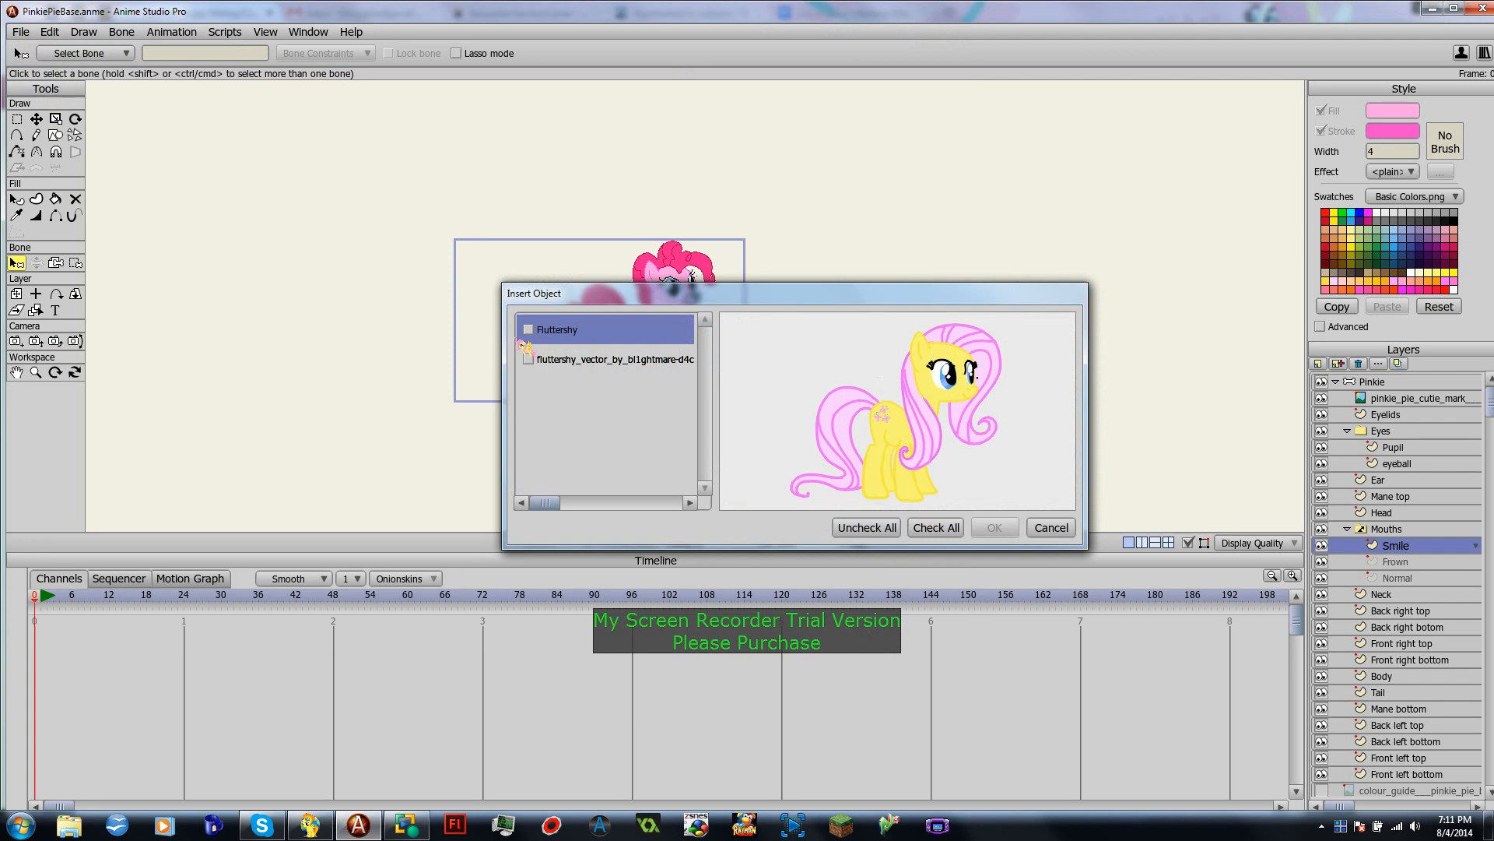
left_click(529, 330)
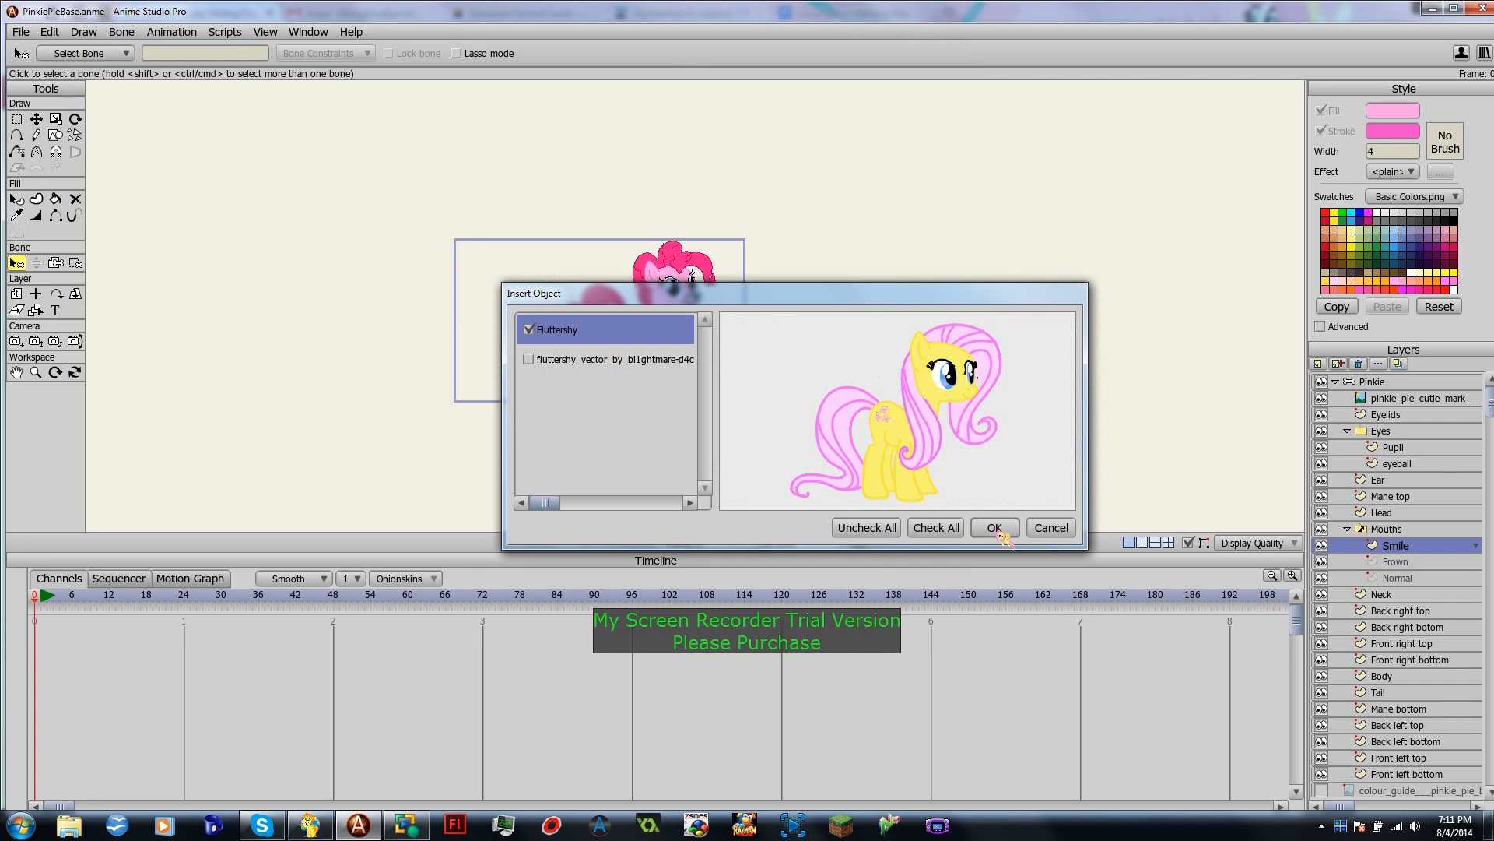
left_click(994, 527)
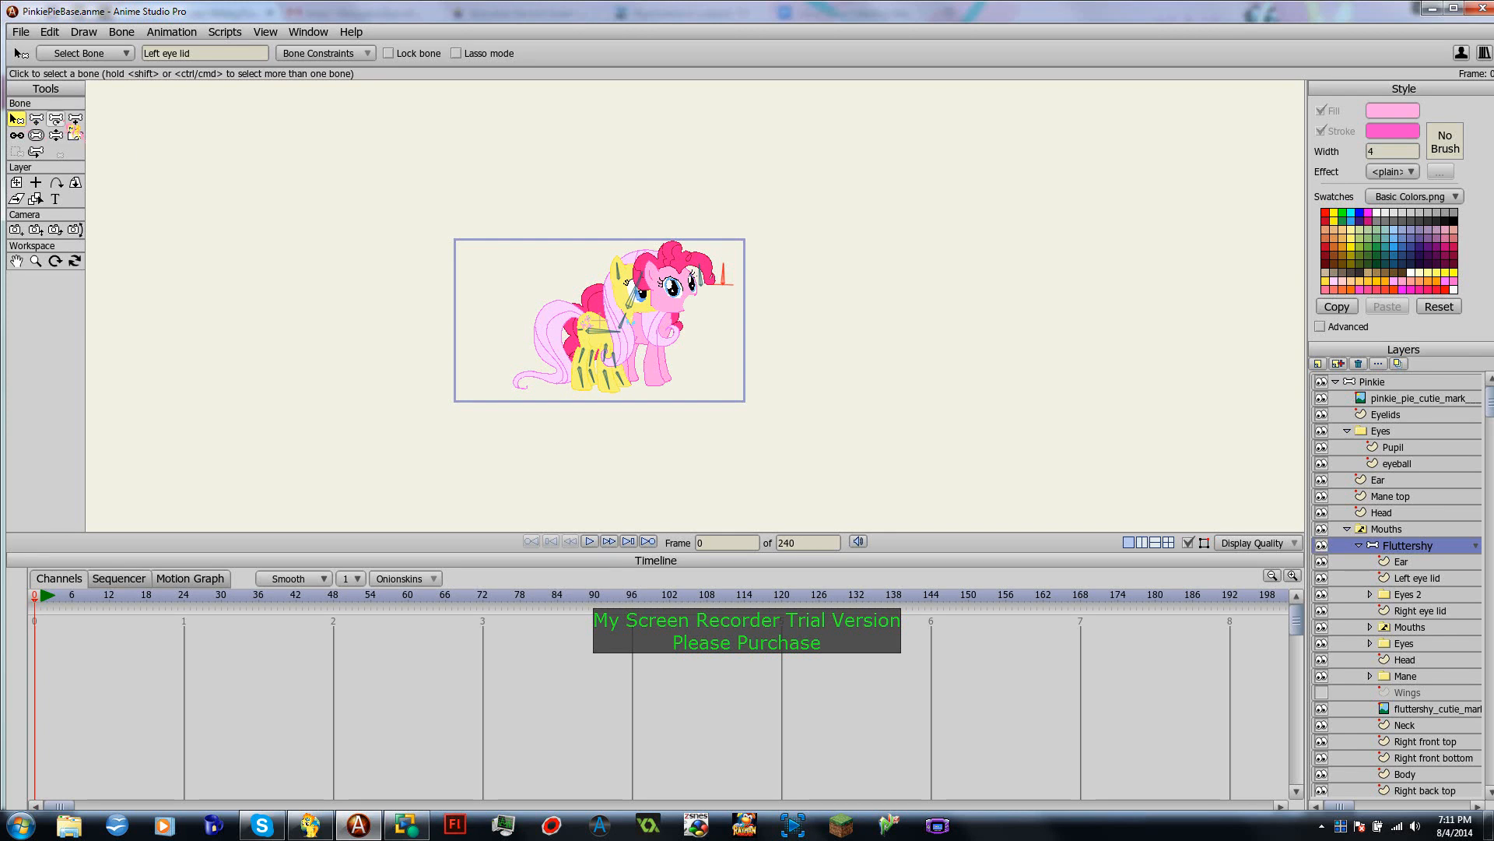
key("t")
left_click(617, 335)
left_click_drag(618, 335, 829, 329)
key("ctrl+z")
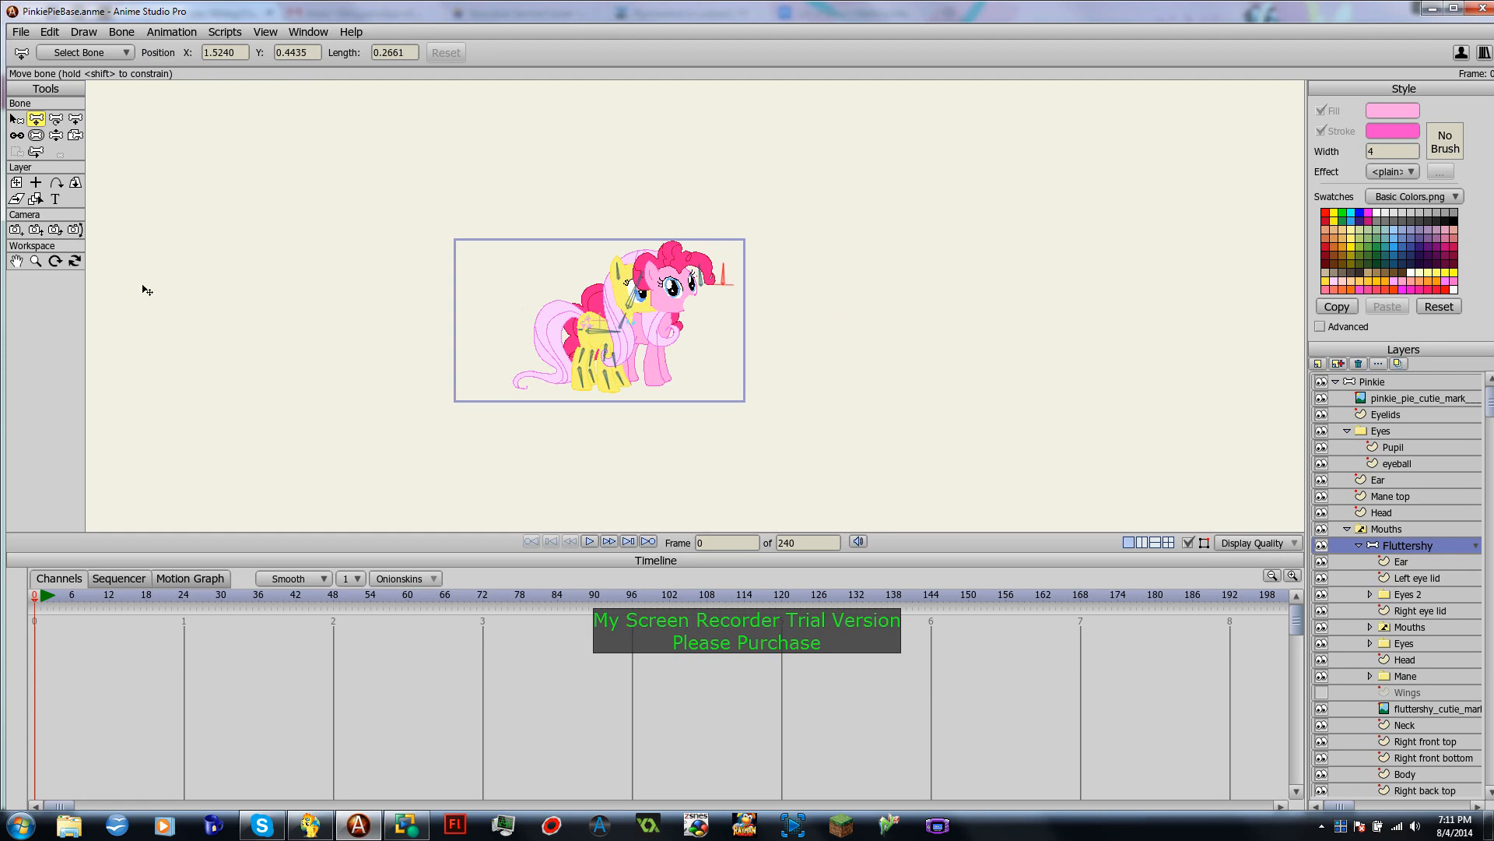
Step: Move the whole Fluttershy layer clear of Pinkie, to about X 3.91, Y -0.08
left_click(15, 182)
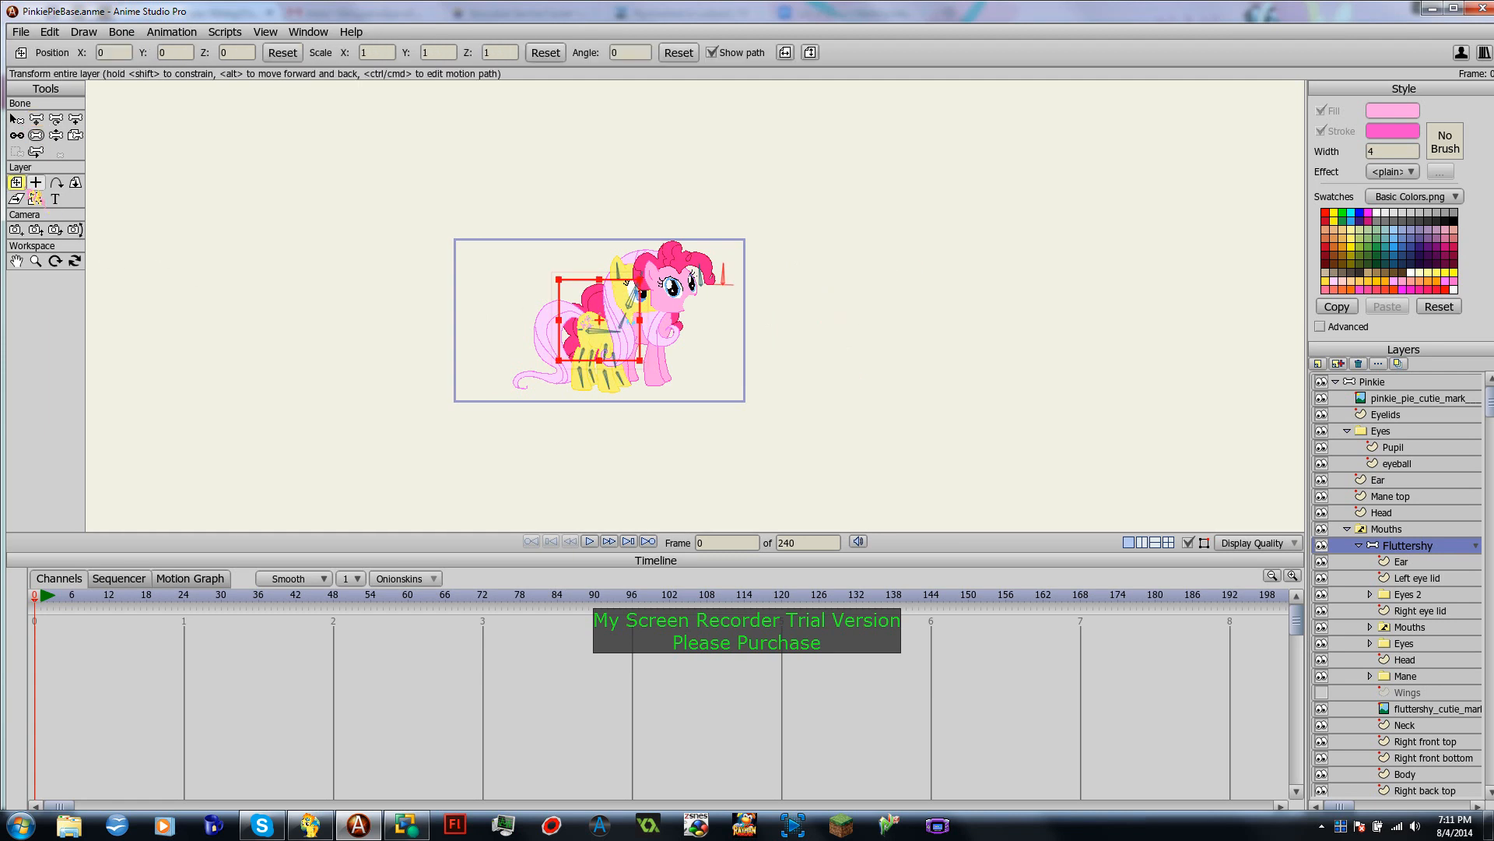
left_click_drag(596, 330, 907, 335)
scroll(883, 404, "up", 5)
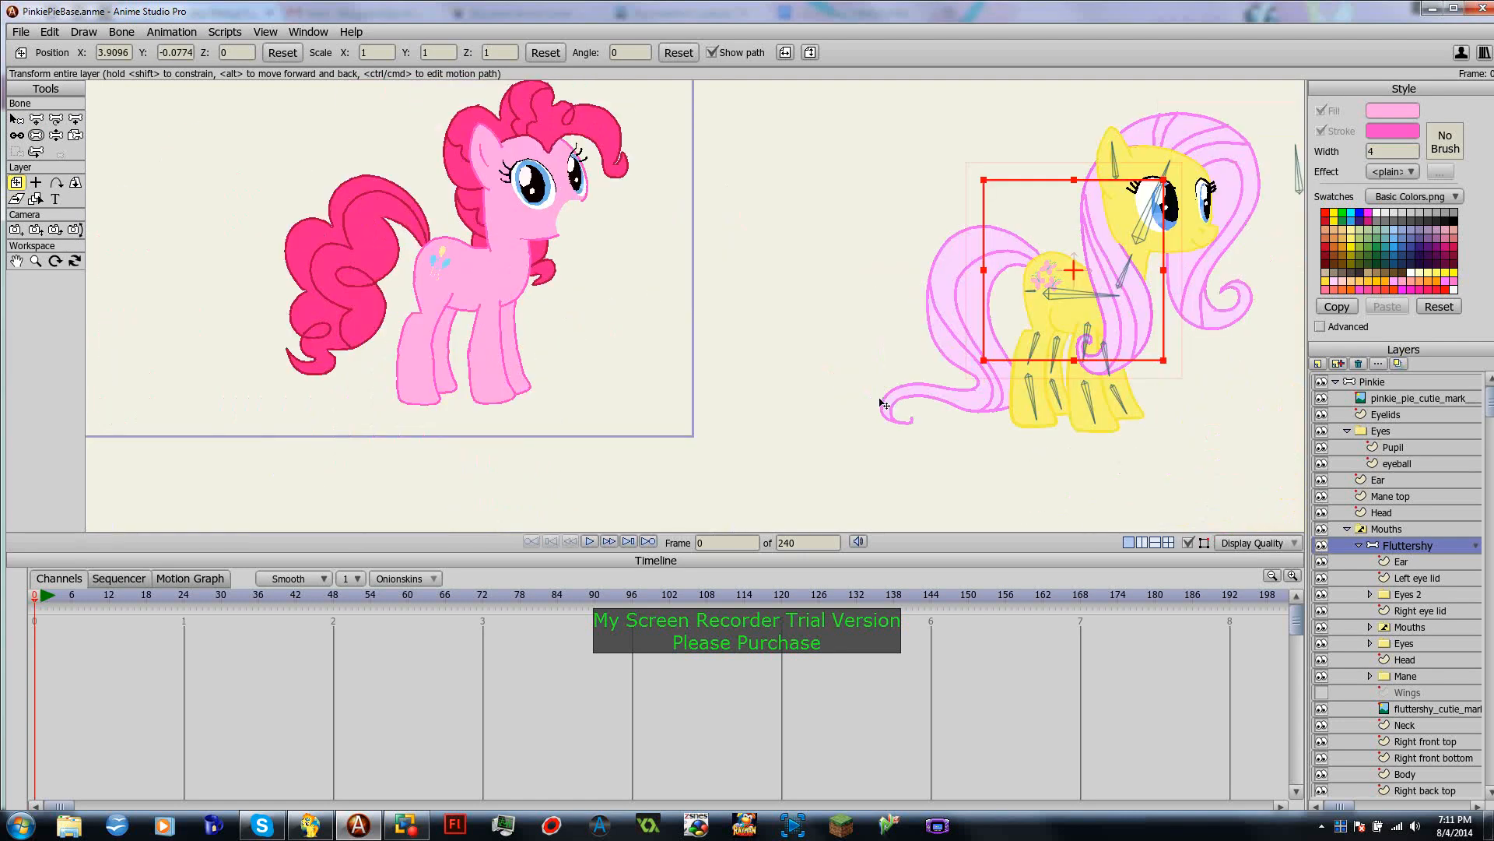
Step: Expand the Mouths switch layer inside Fluttershy to list its mouth shapes
left_click_drag(987, 429, 829, 391)
left_click_drag(915, 279, 837, 307)
scroll(1064, 340, "up", 1)
left_click_drag(1056, 343, 881, 384)
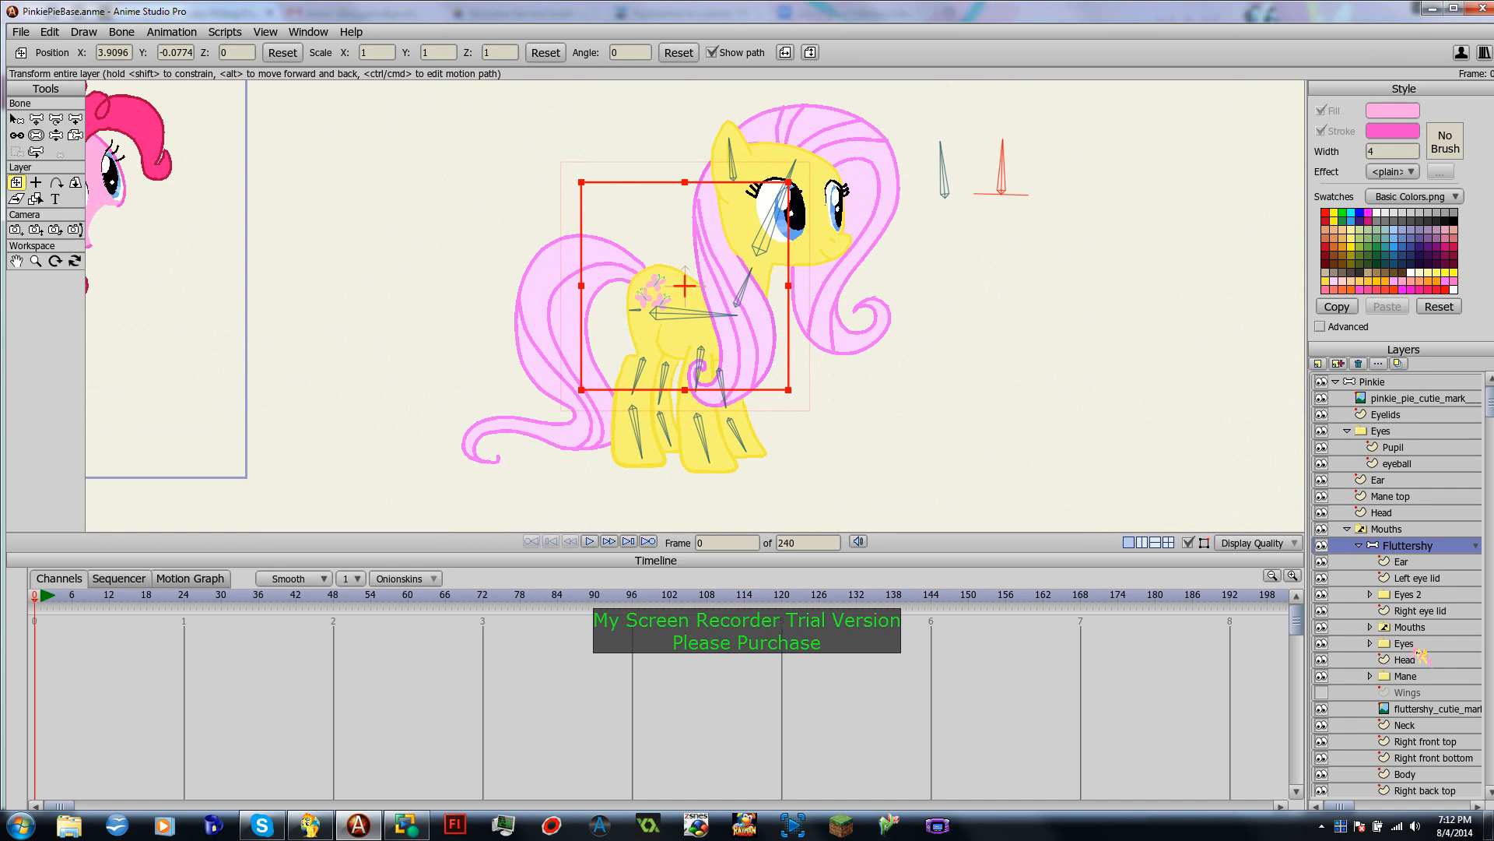
left_click(1371, 628)
scroll(1385, 622, "down", 1)
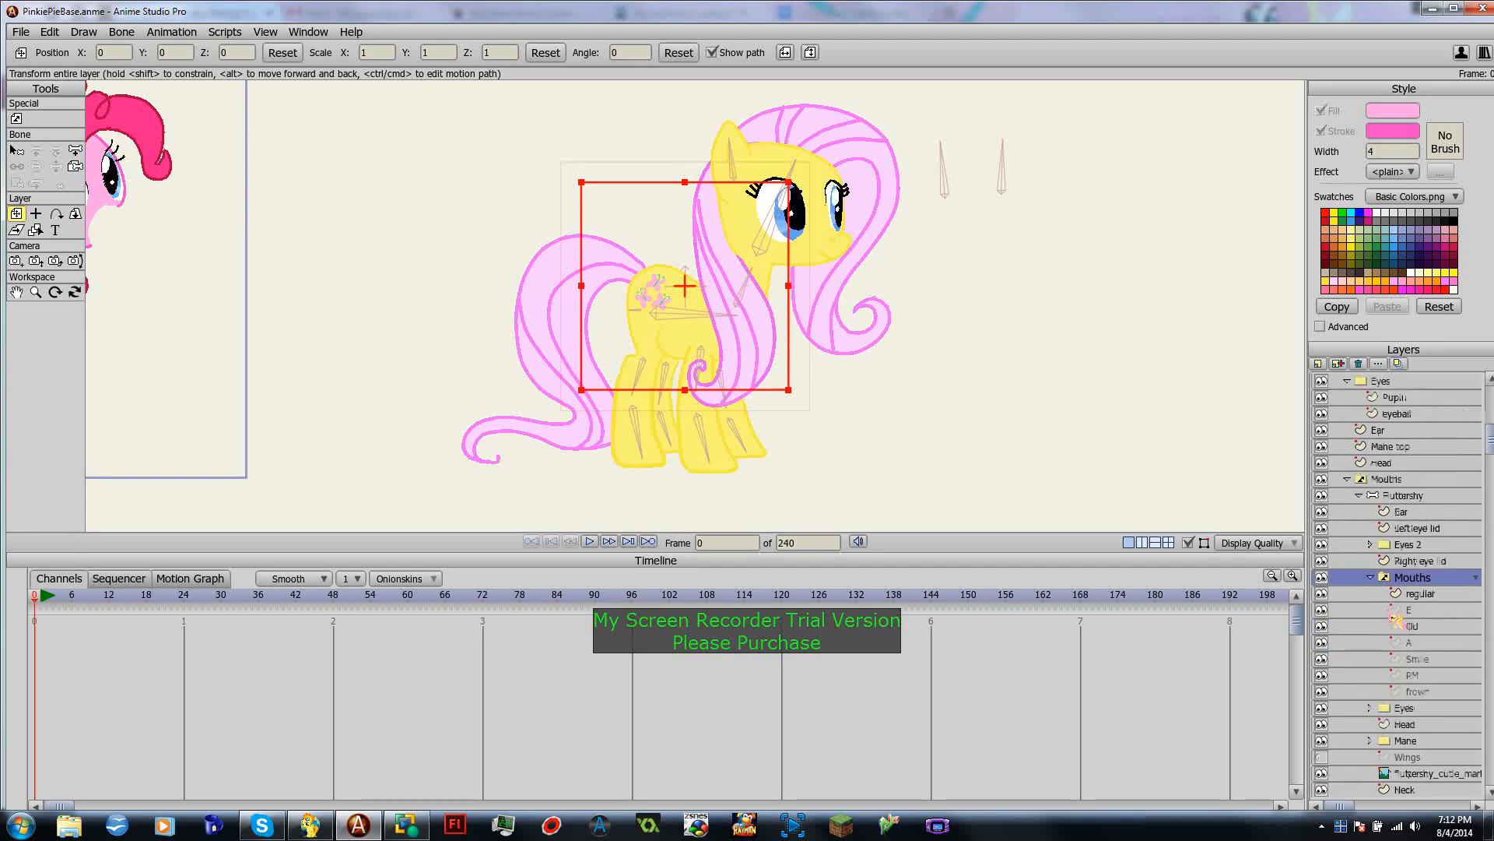
Step: Examine each of Fluttershy's mouth shapes: regular, E, OU, A, Smile, PM and frown
left_click(1426, 598)
double_click(1429, 595)
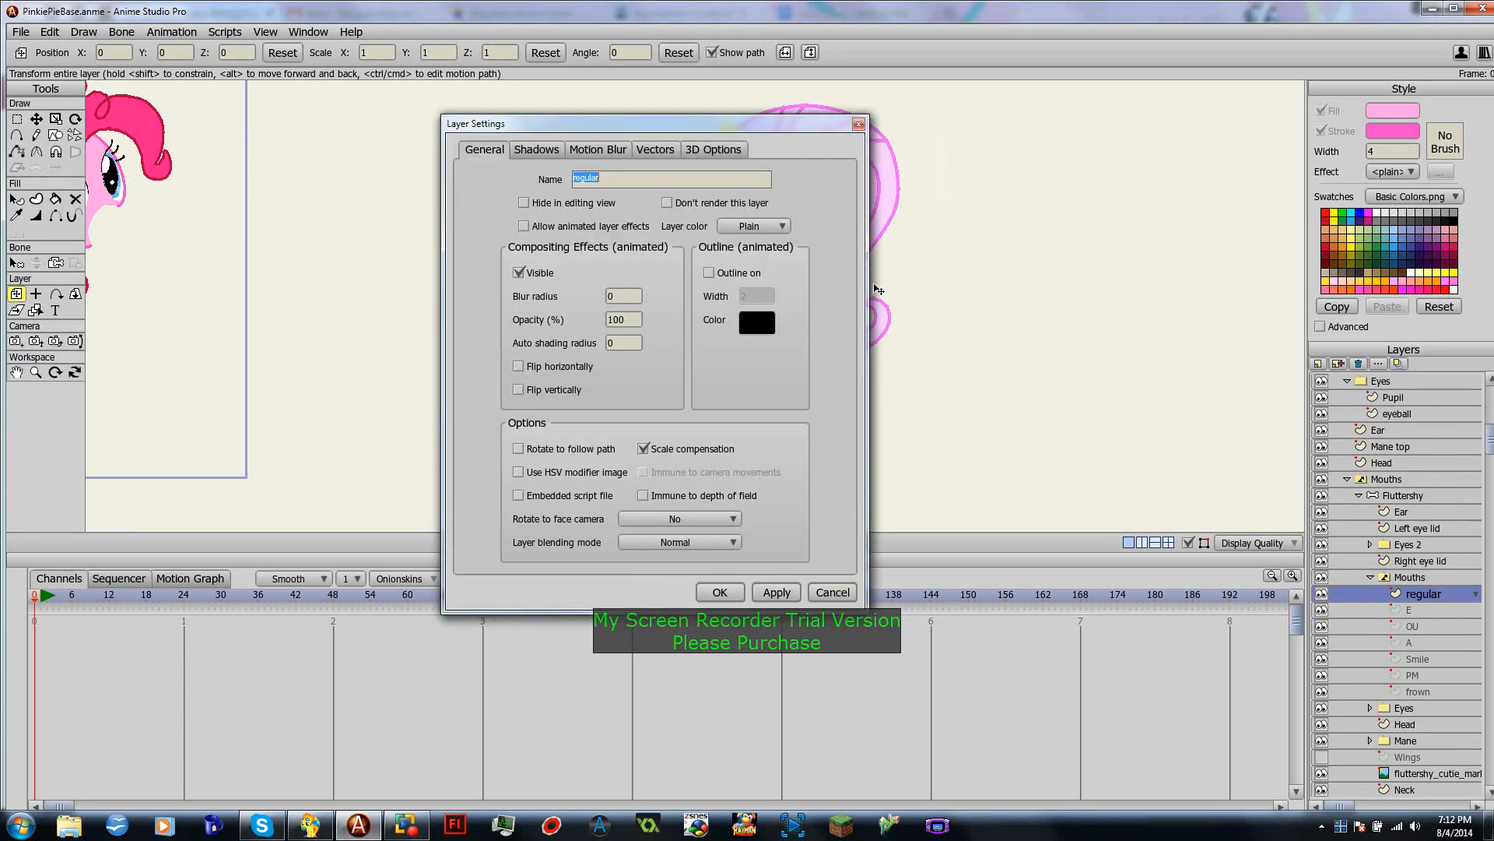
left_click(836, 597)
scroll(1077, 273, "up", 5)
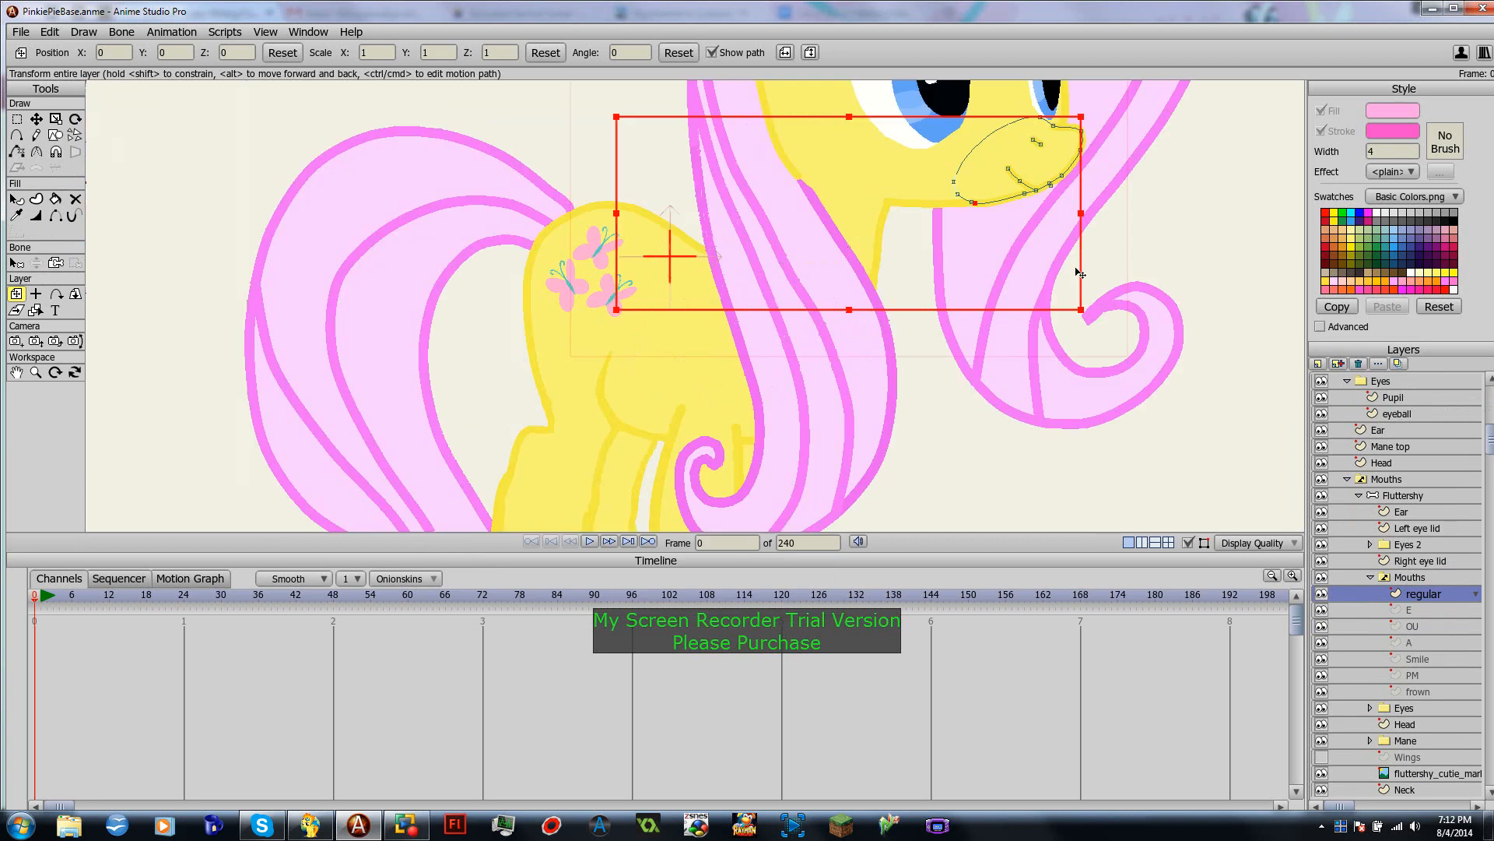
left_click_drag(1077, 273, 794, 389)
left_click(1421, 615)
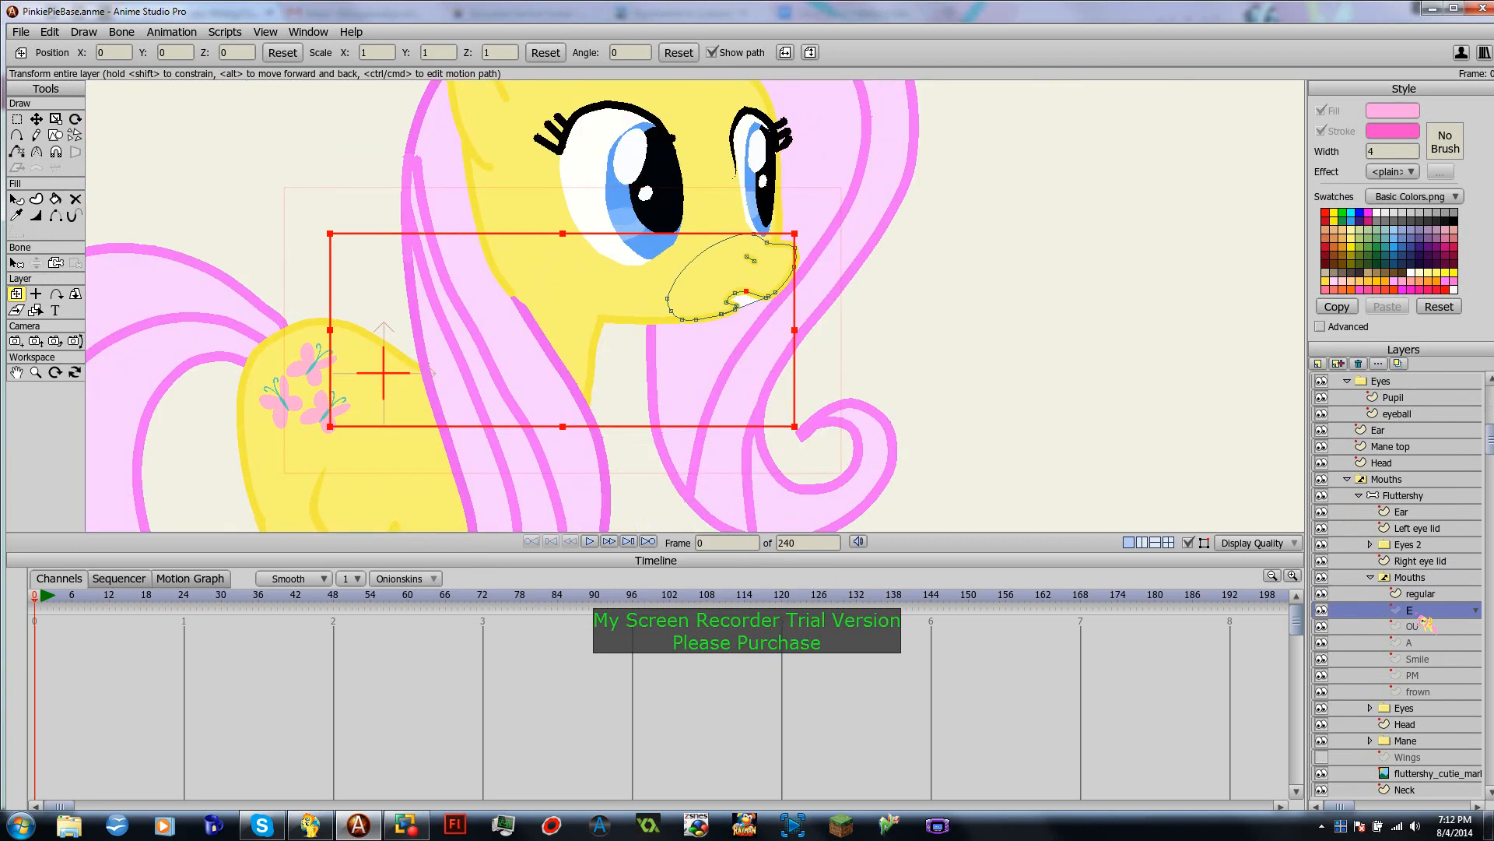
left_click(1427, 627)
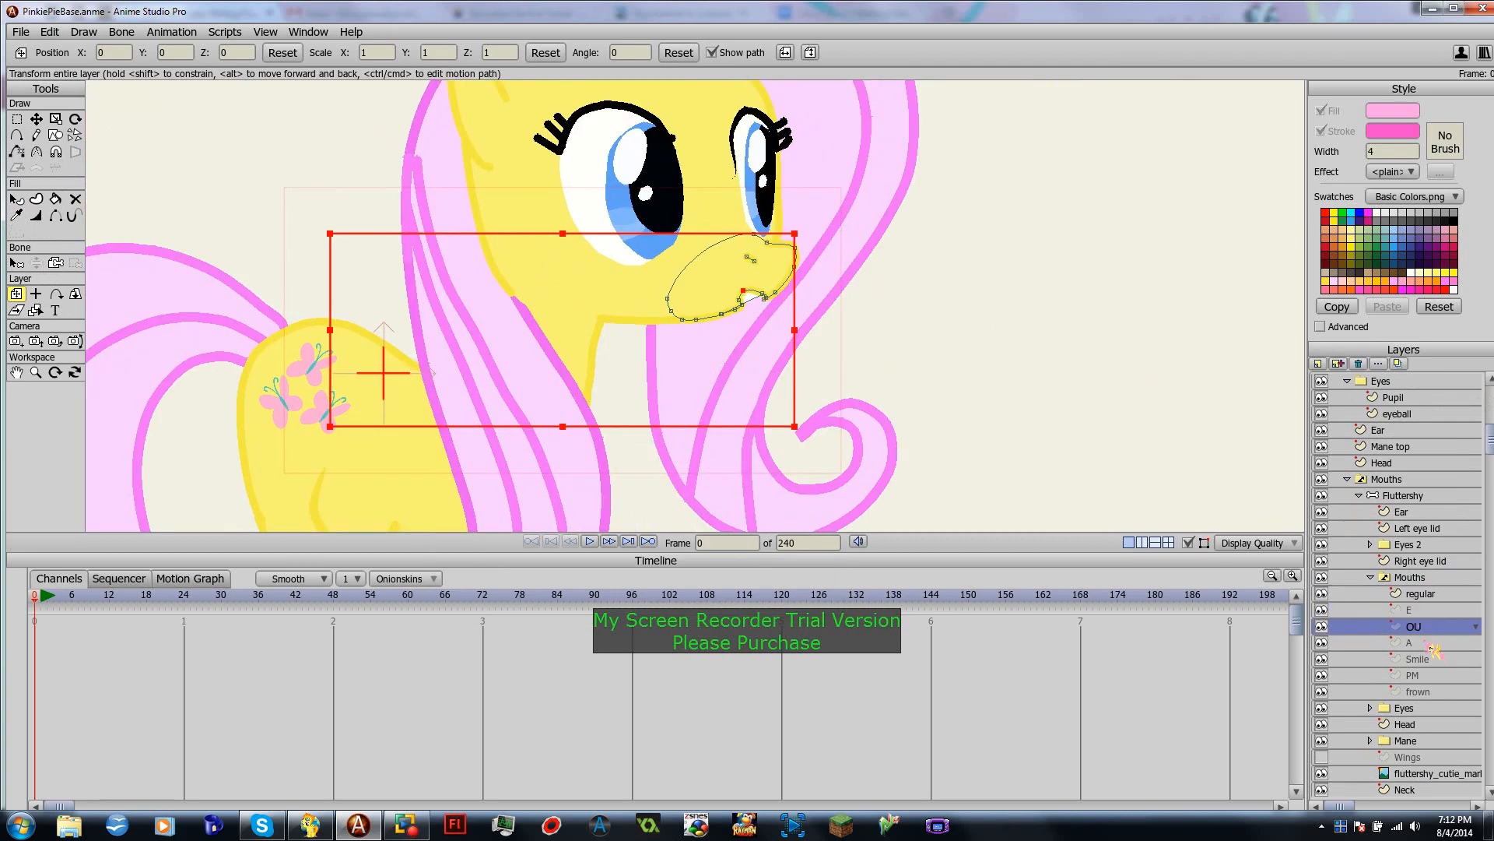
left_click(1429, 643)
left_click(1431, 659)
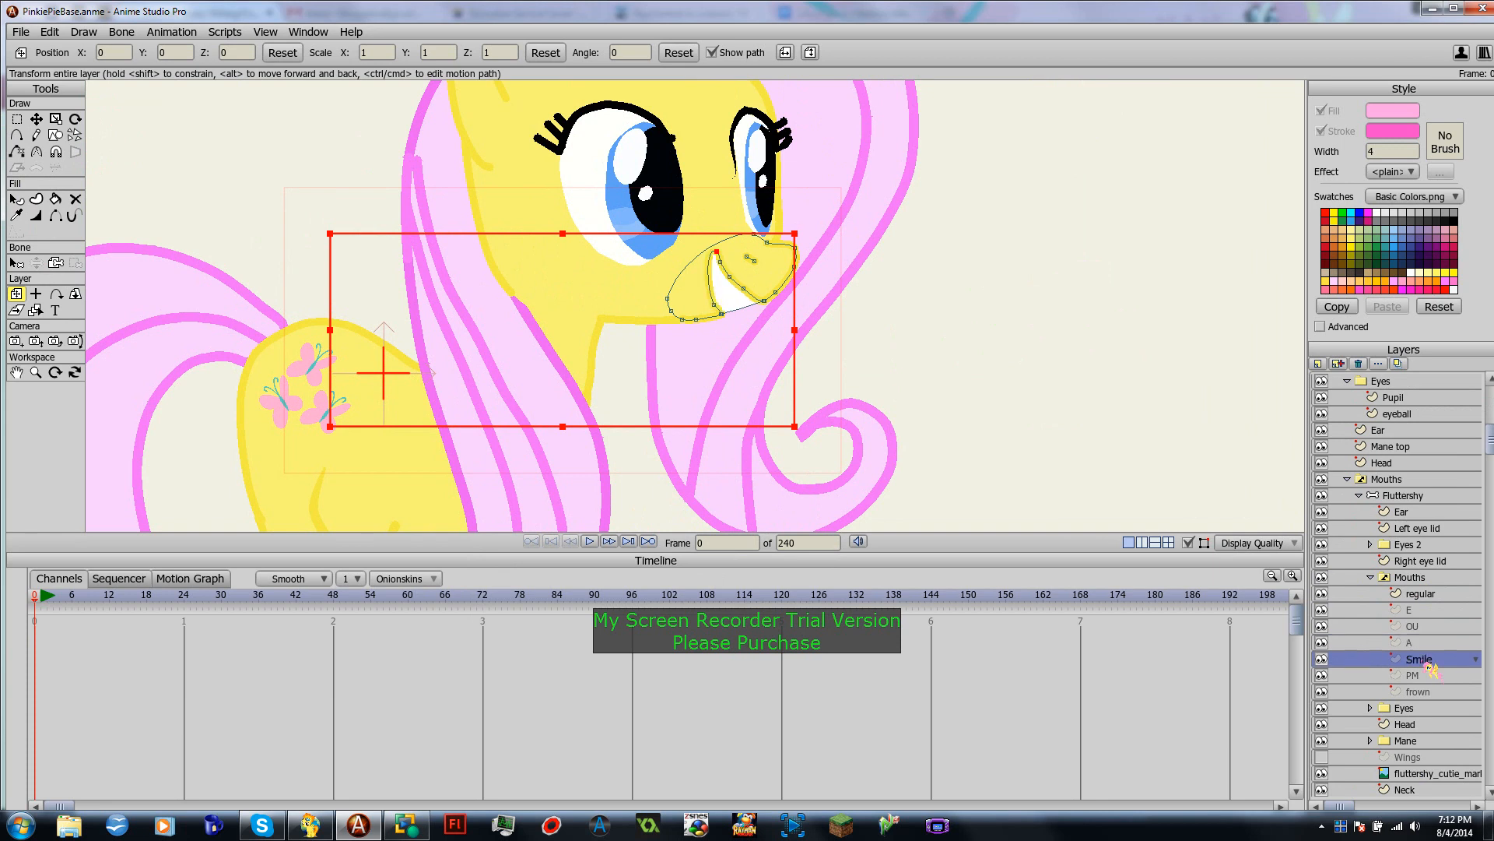
left_click(1431, 676)
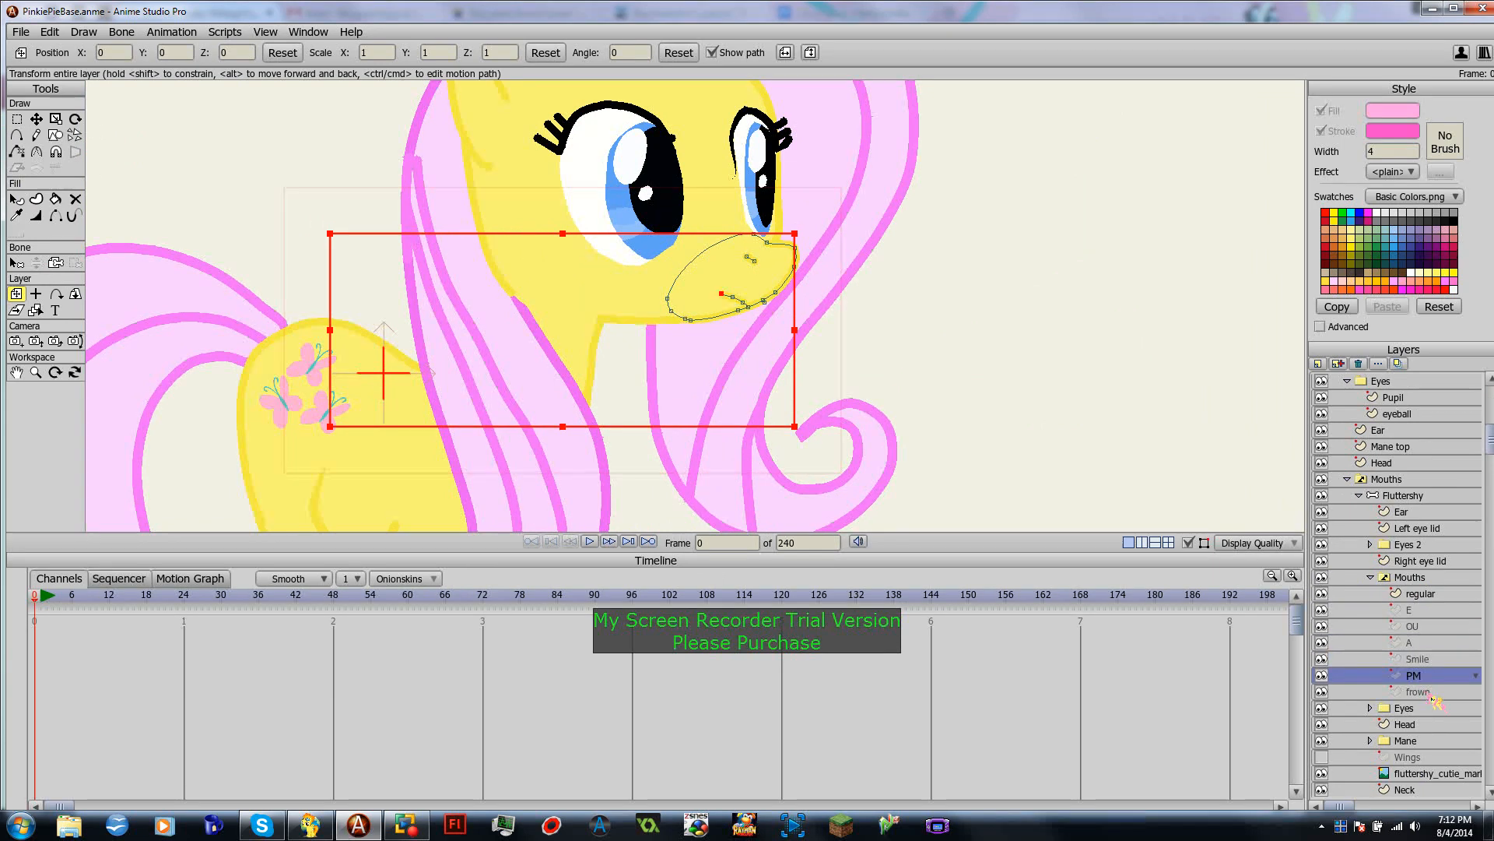
left_click(1431, 692)
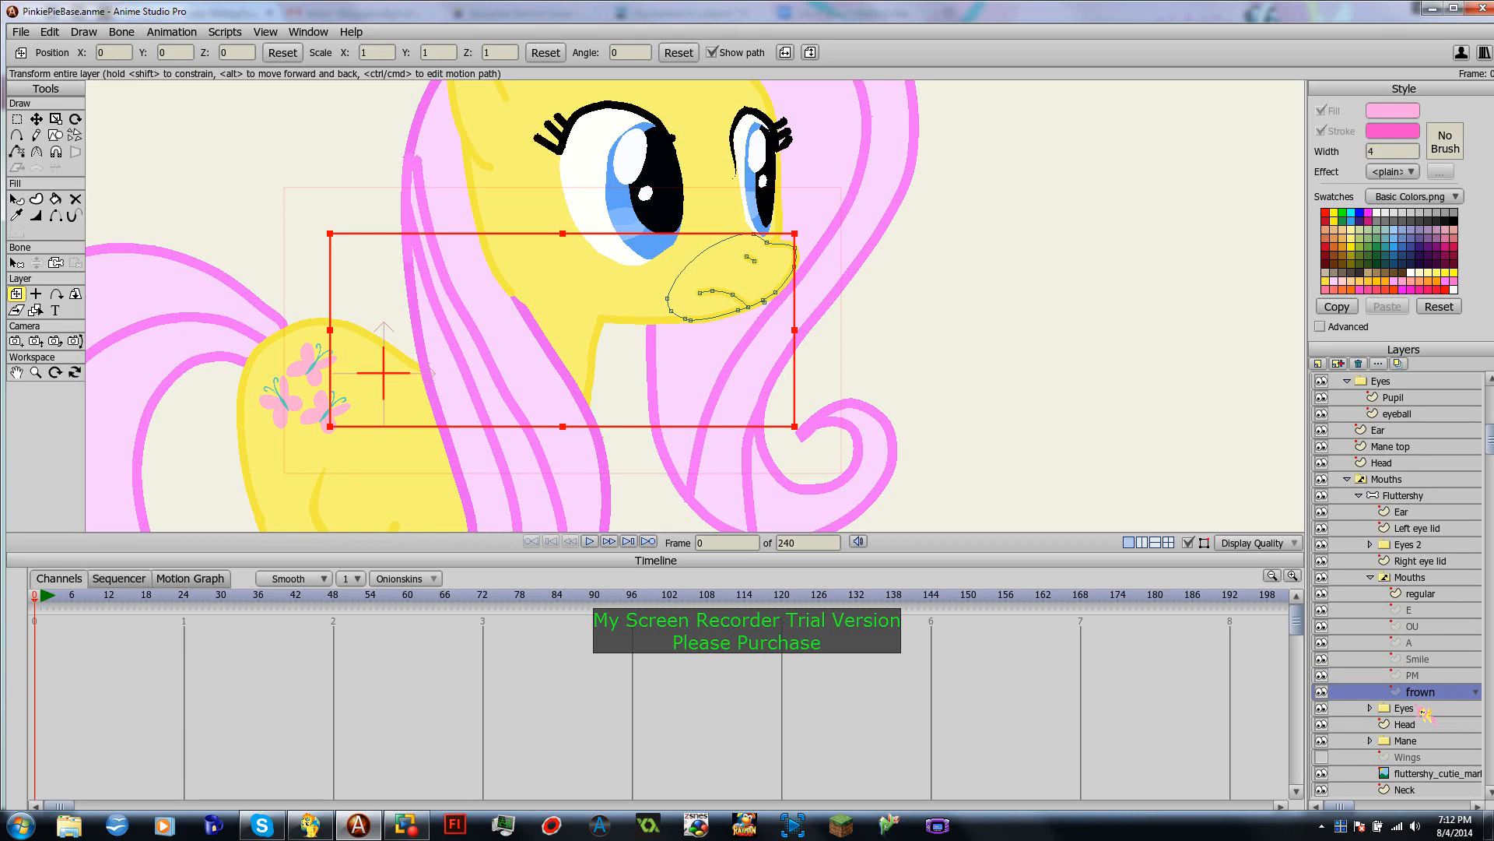
scroll(833, 446, "down", 5)
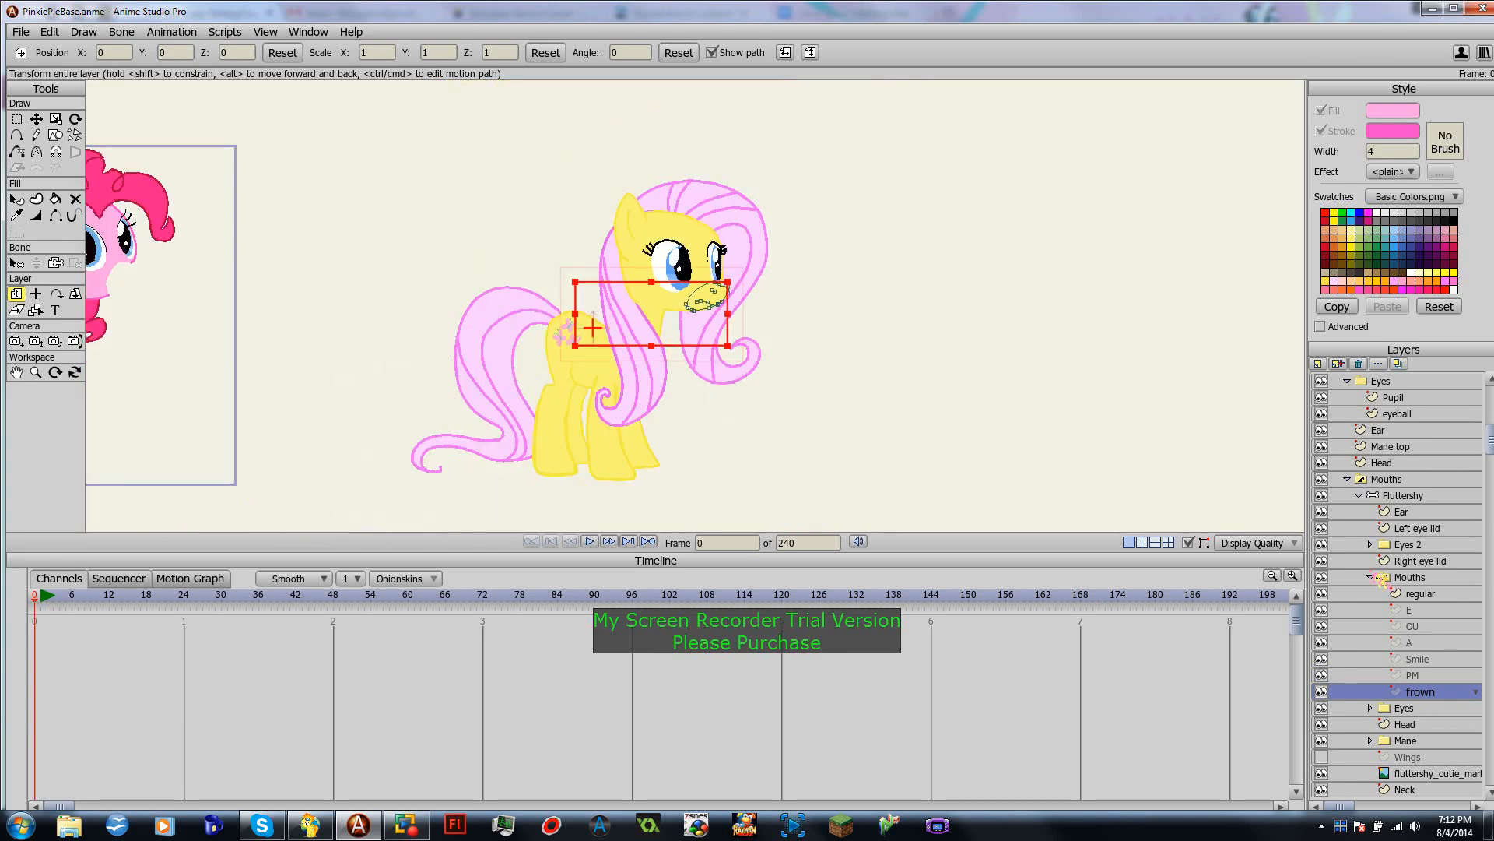
Step: Delete the imported Fluttershy layer from Pinkie's Mouths switch layer
left_click(1405, 496)
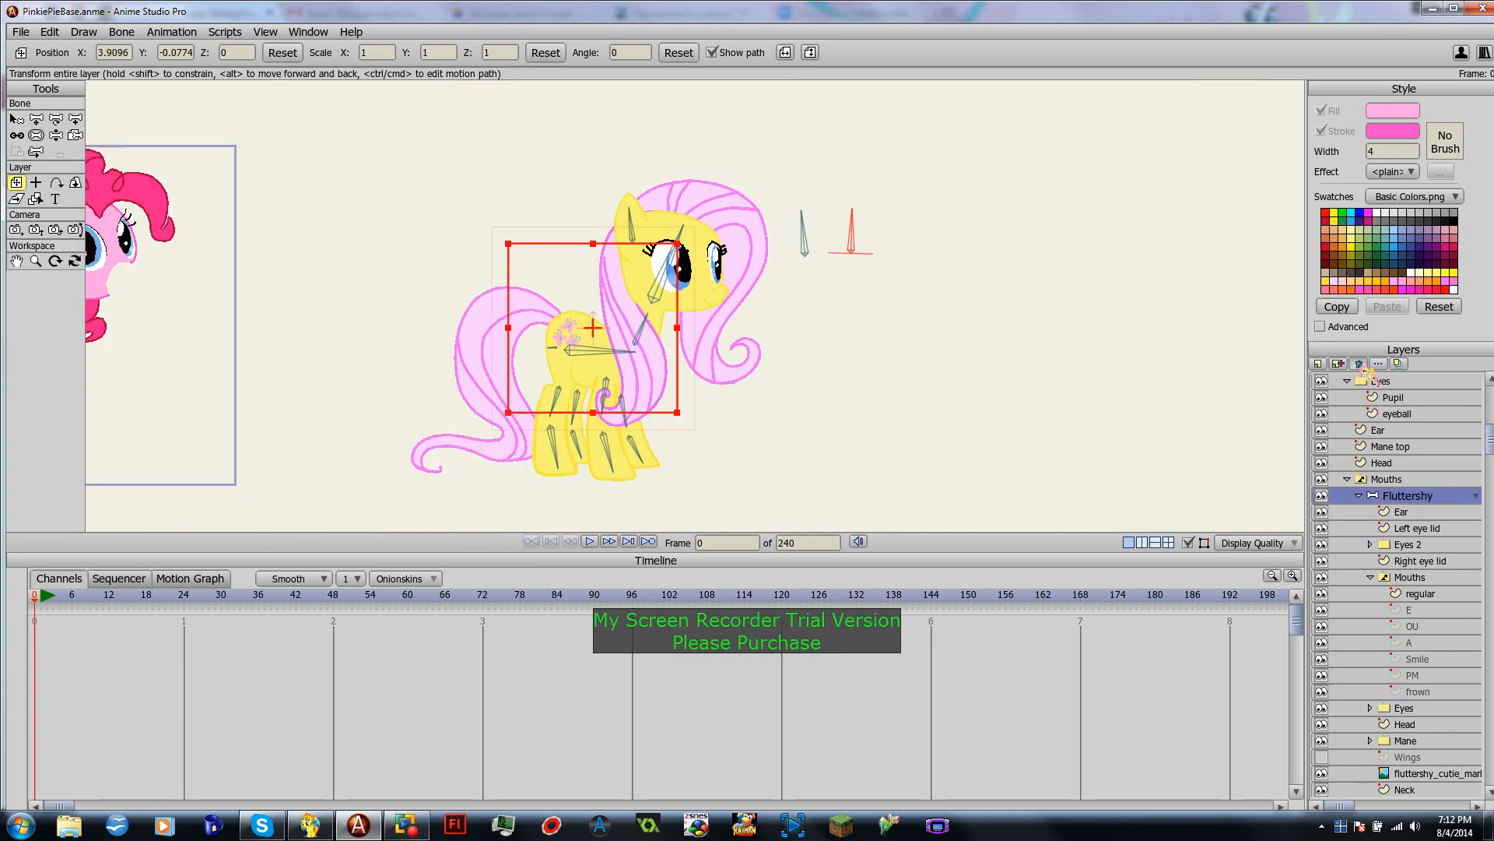
left_click(1358, 364)
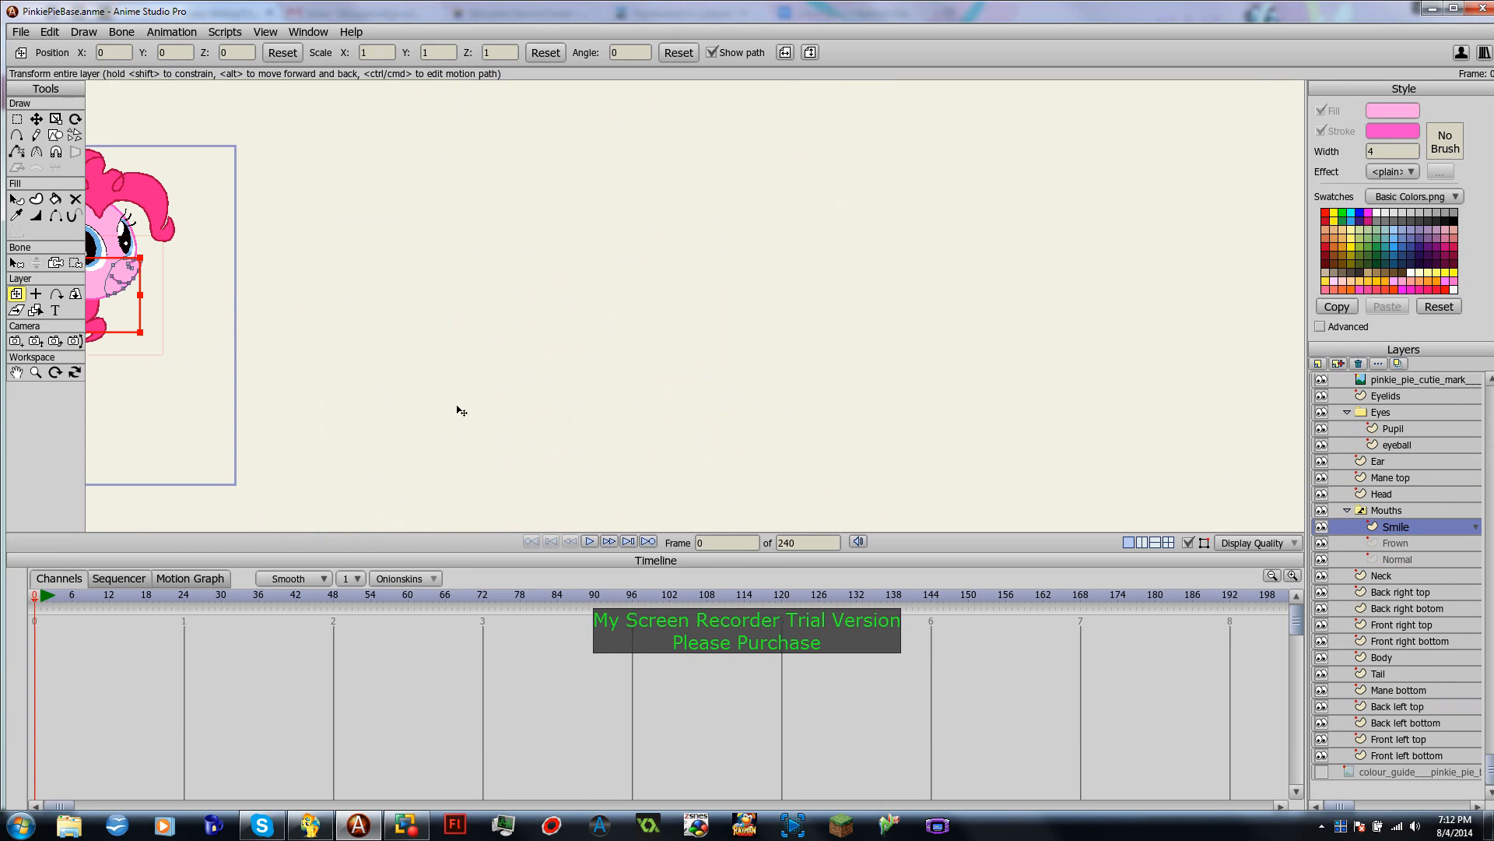
Step: Compare Pinkie's Smile, Frown and Normal mouth shapes in the Mouths switch layer
left_click_drag(461, 410, 997, 410)
scroll(684, 363, "up", 3)
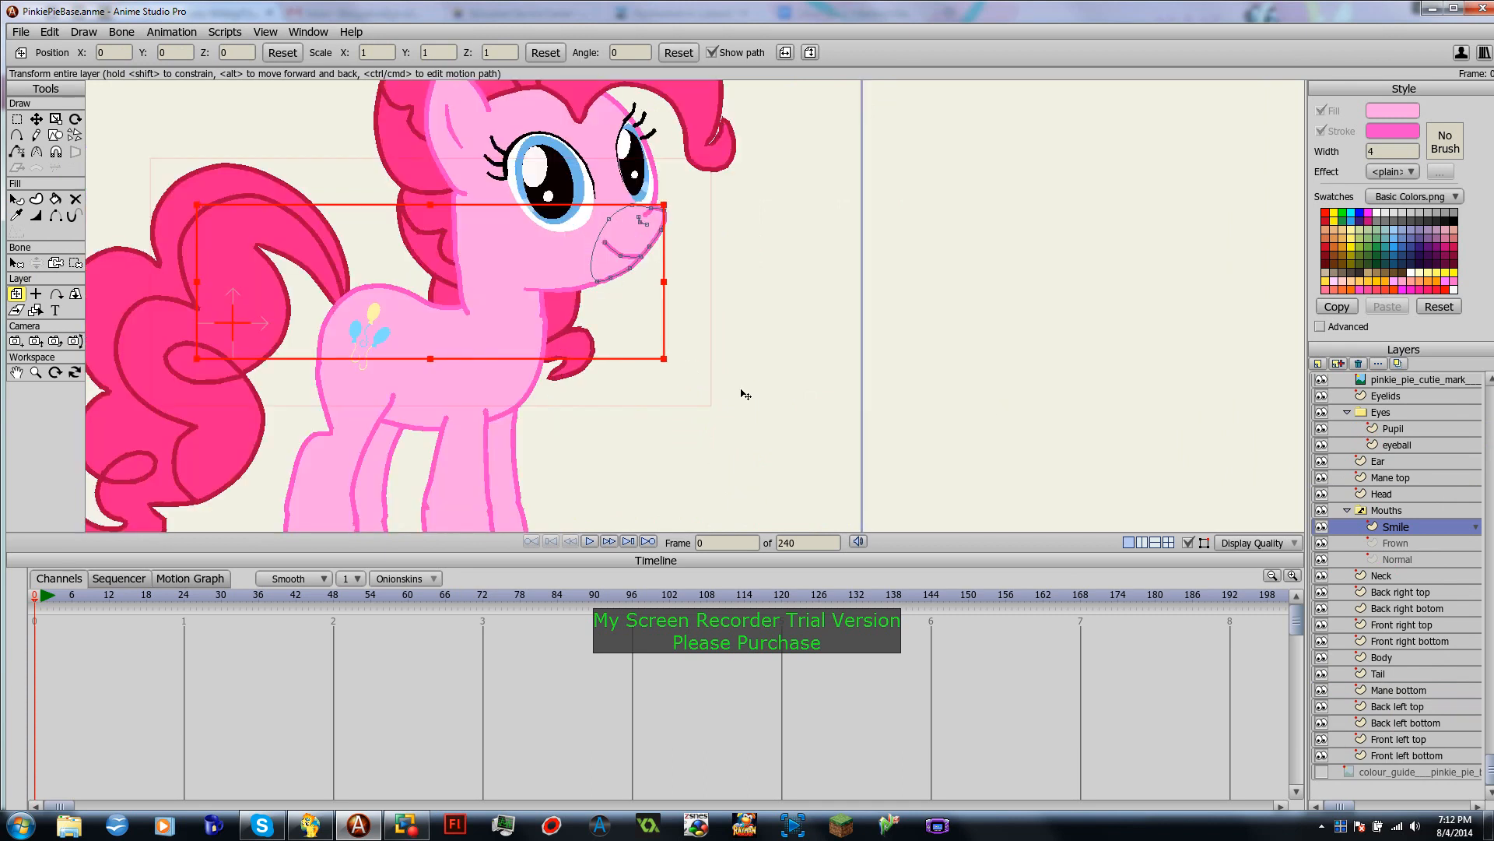
scroll(746, 394, "up", 3)
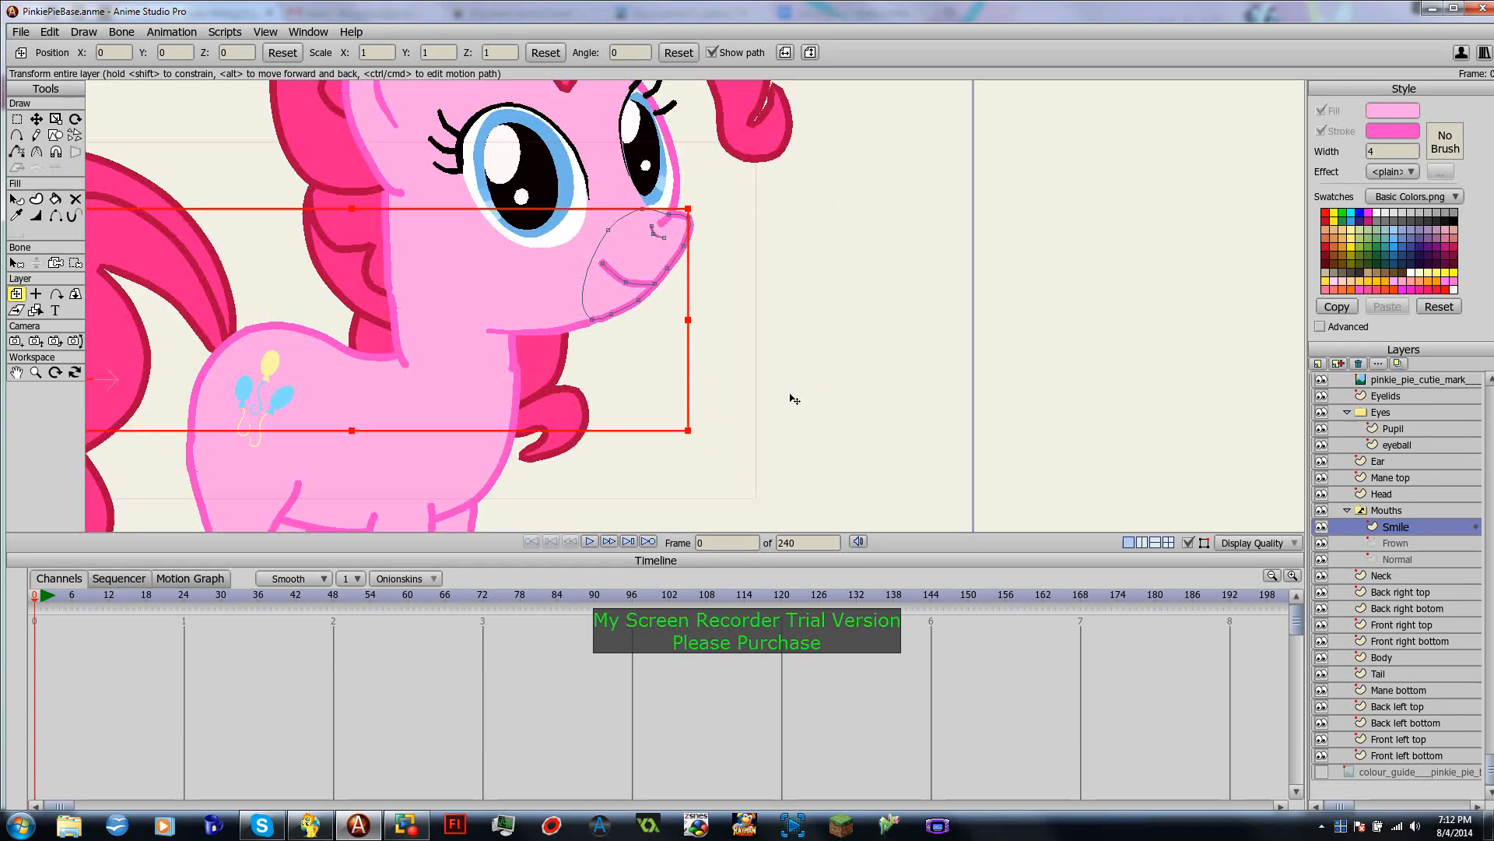
left_click_drag(792, 396, 824, 401)
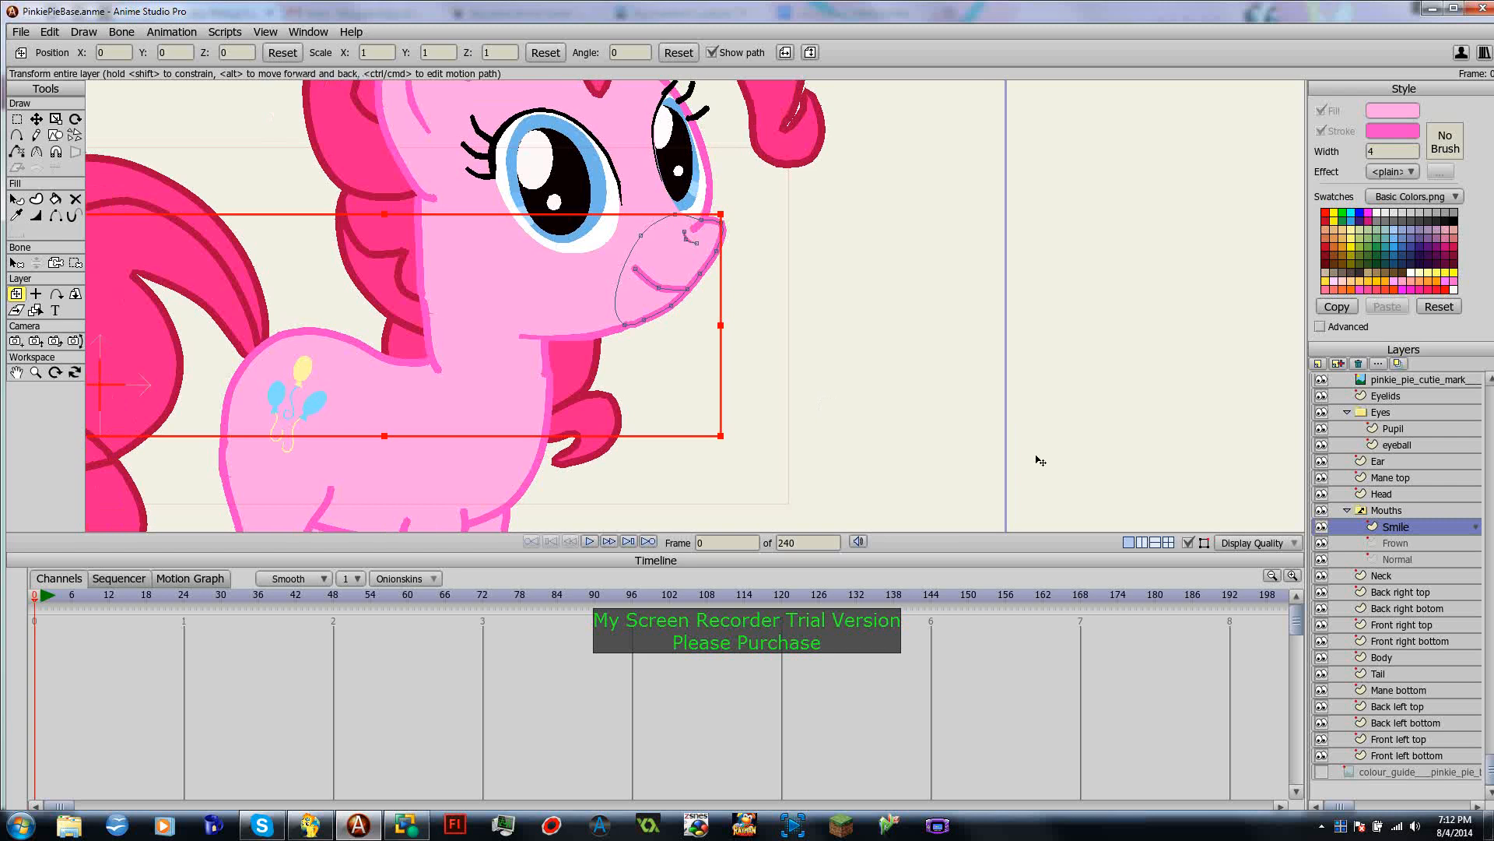
left_click(1401, 543)
left_click(1422, 560)
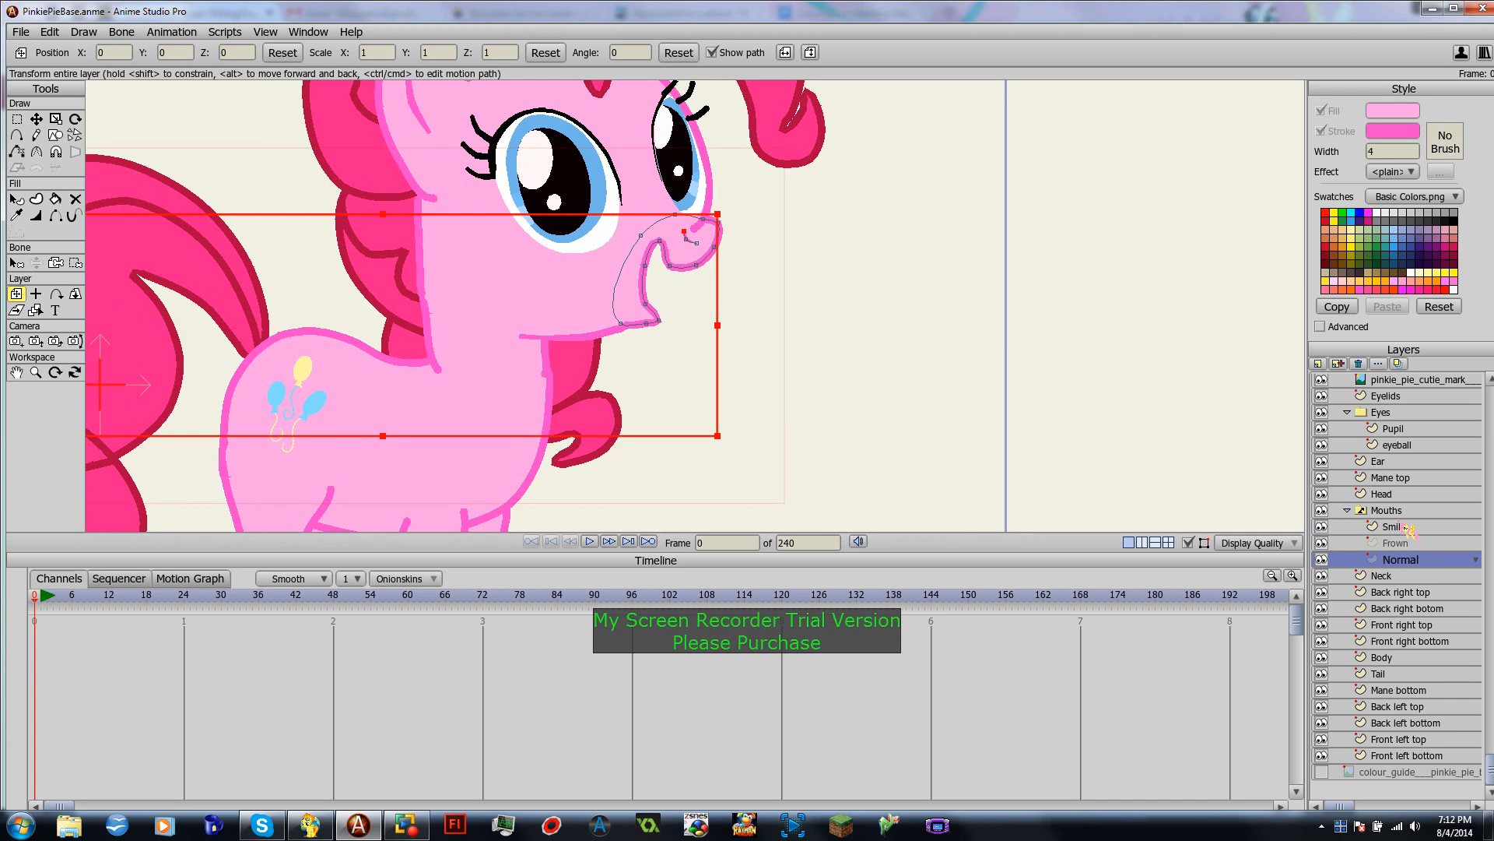
left_click(1409, 527)
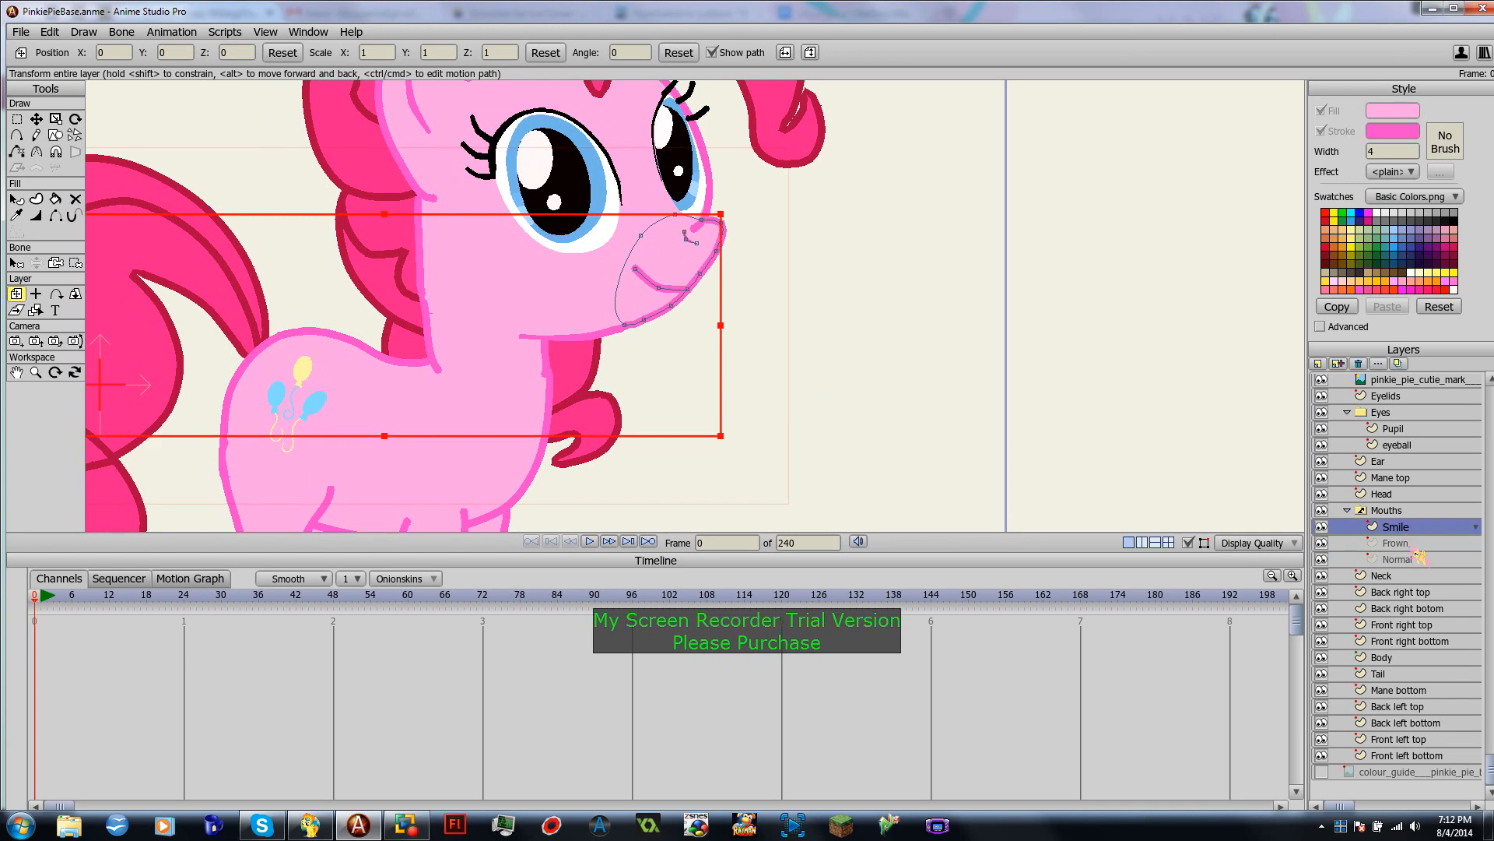
left_click(1411, 540)
left_click(1419, 562)
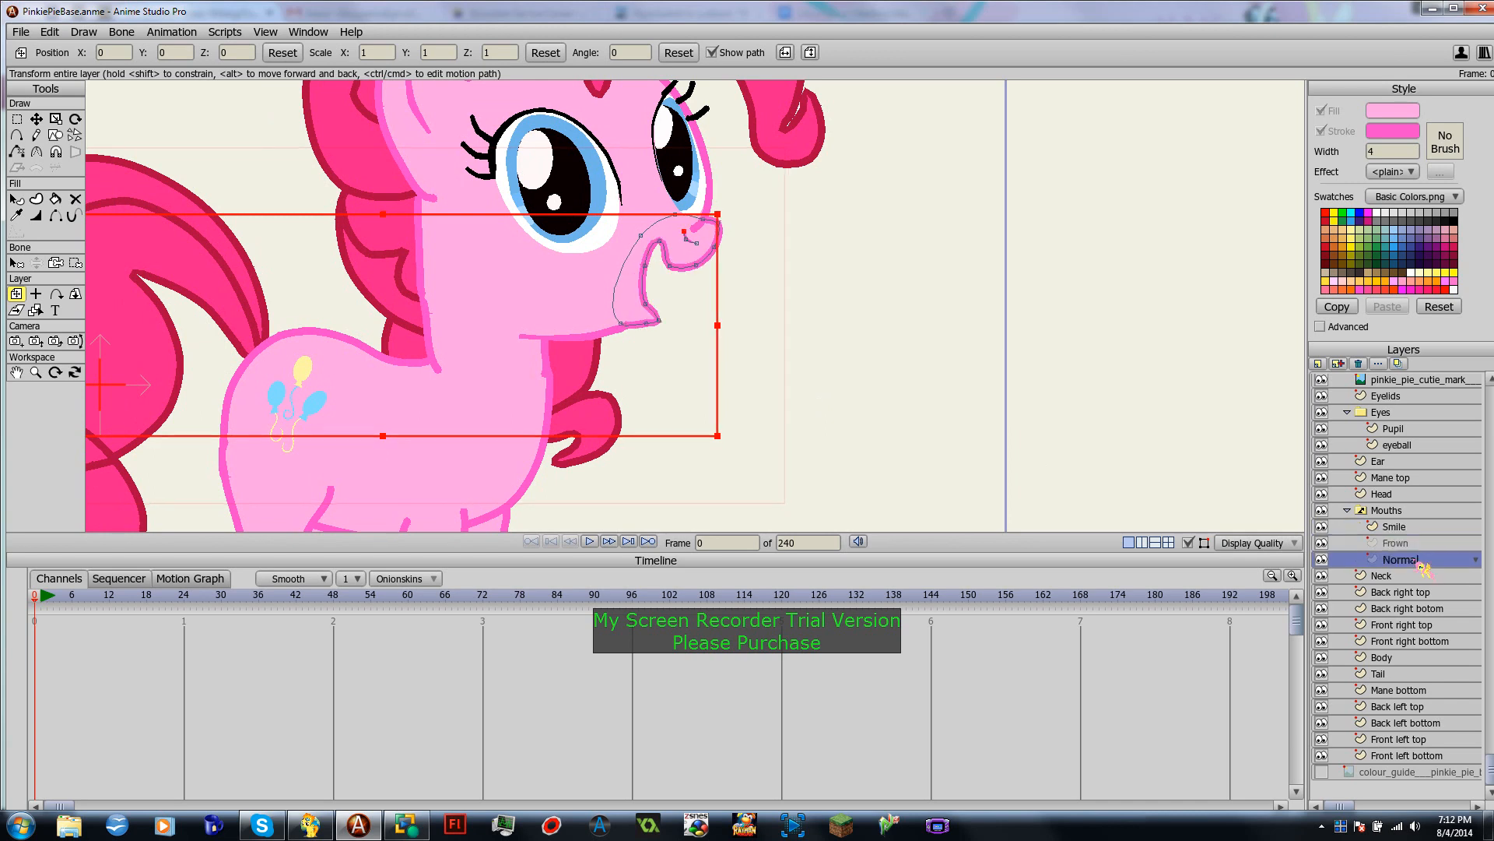
Step: Duplicate Pinkie's Smile layer and name the copy MPB
left_click(1409, 529)
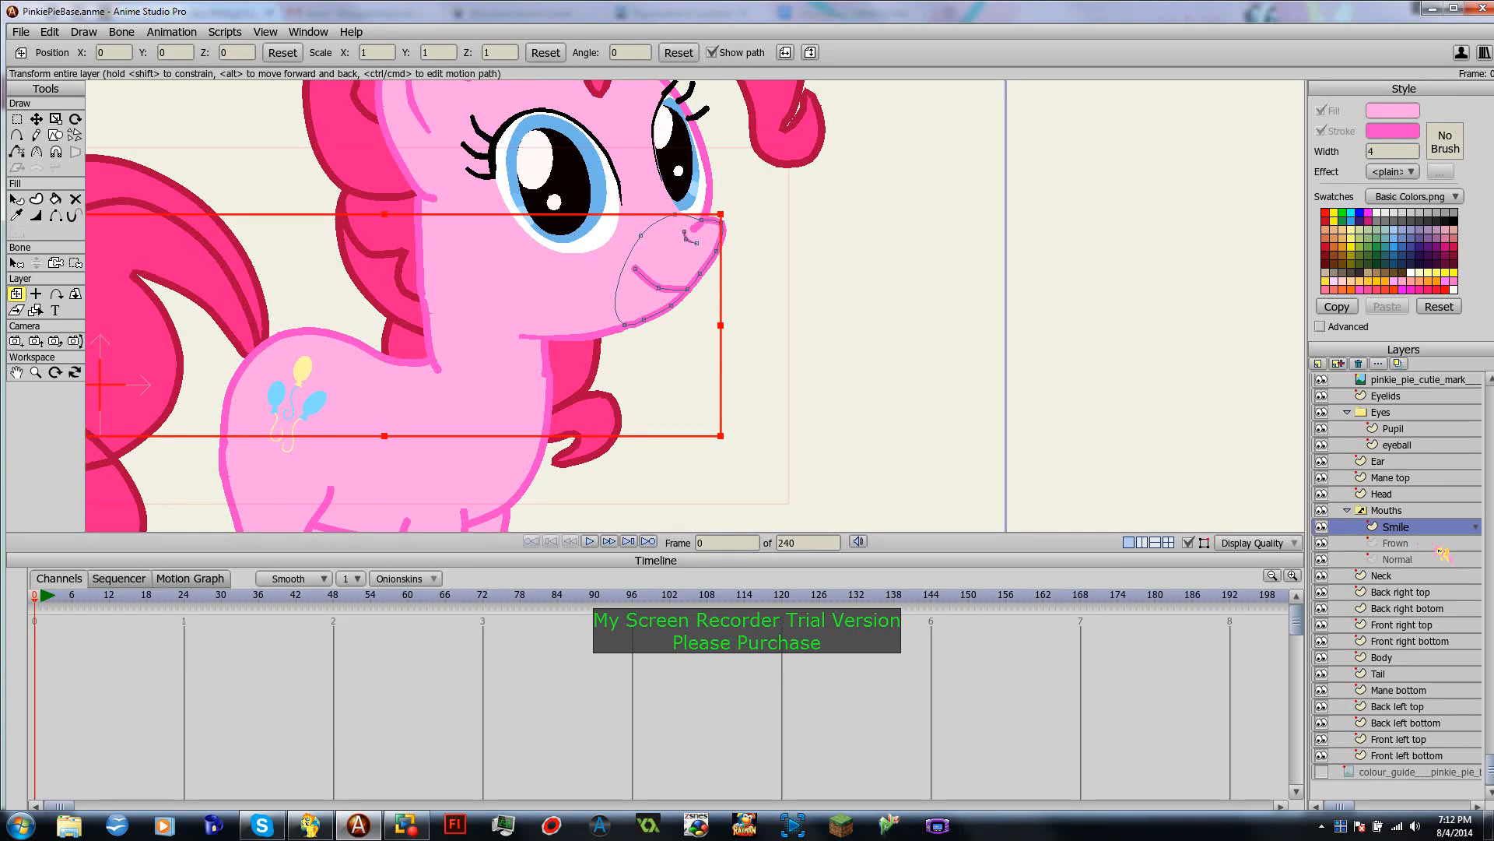
left_click(1338, 364)
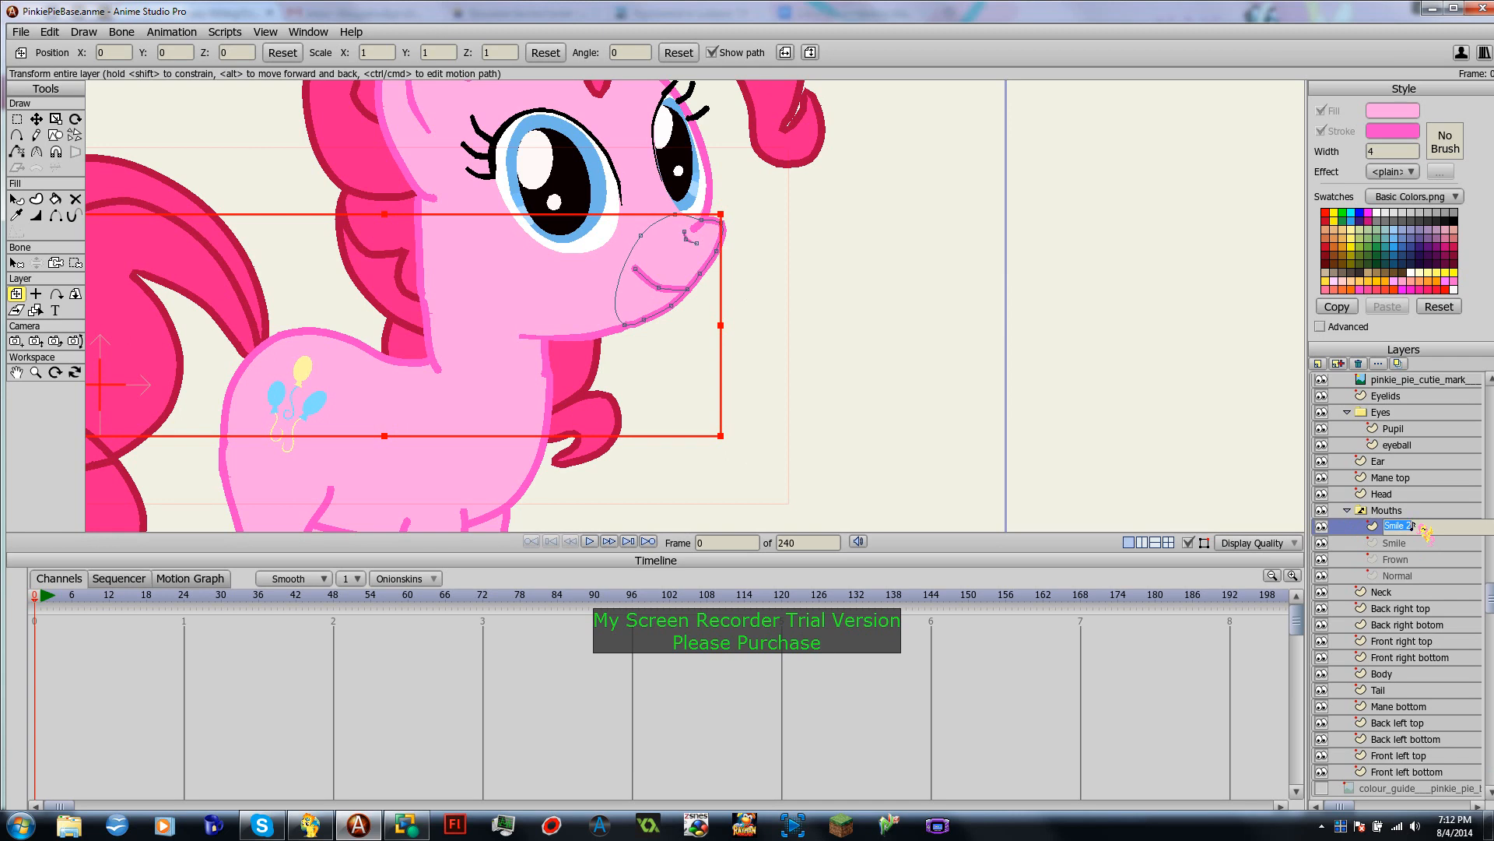
type("MPB")
key("Return")
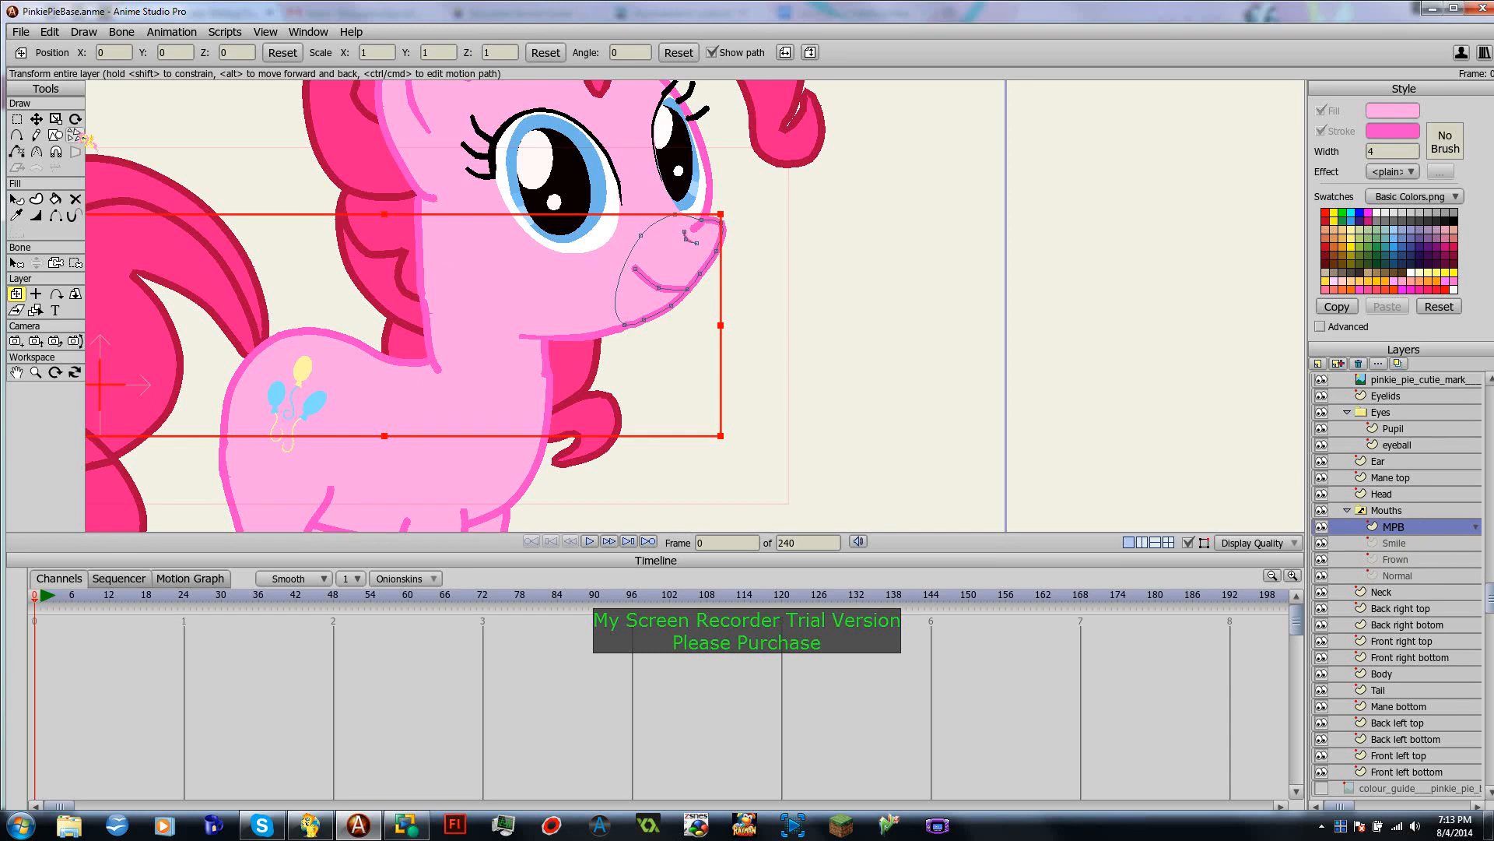
Step: Shorten the mouth line on the MPB layer by moving its inner end point to about X 1.10, Y 0.20
left_click(36, 119)
mouse_move(664, 295)
left_mouse_down()
mouse_move(642, 277)
mouse_move(659, 288)
left_mouse_up()
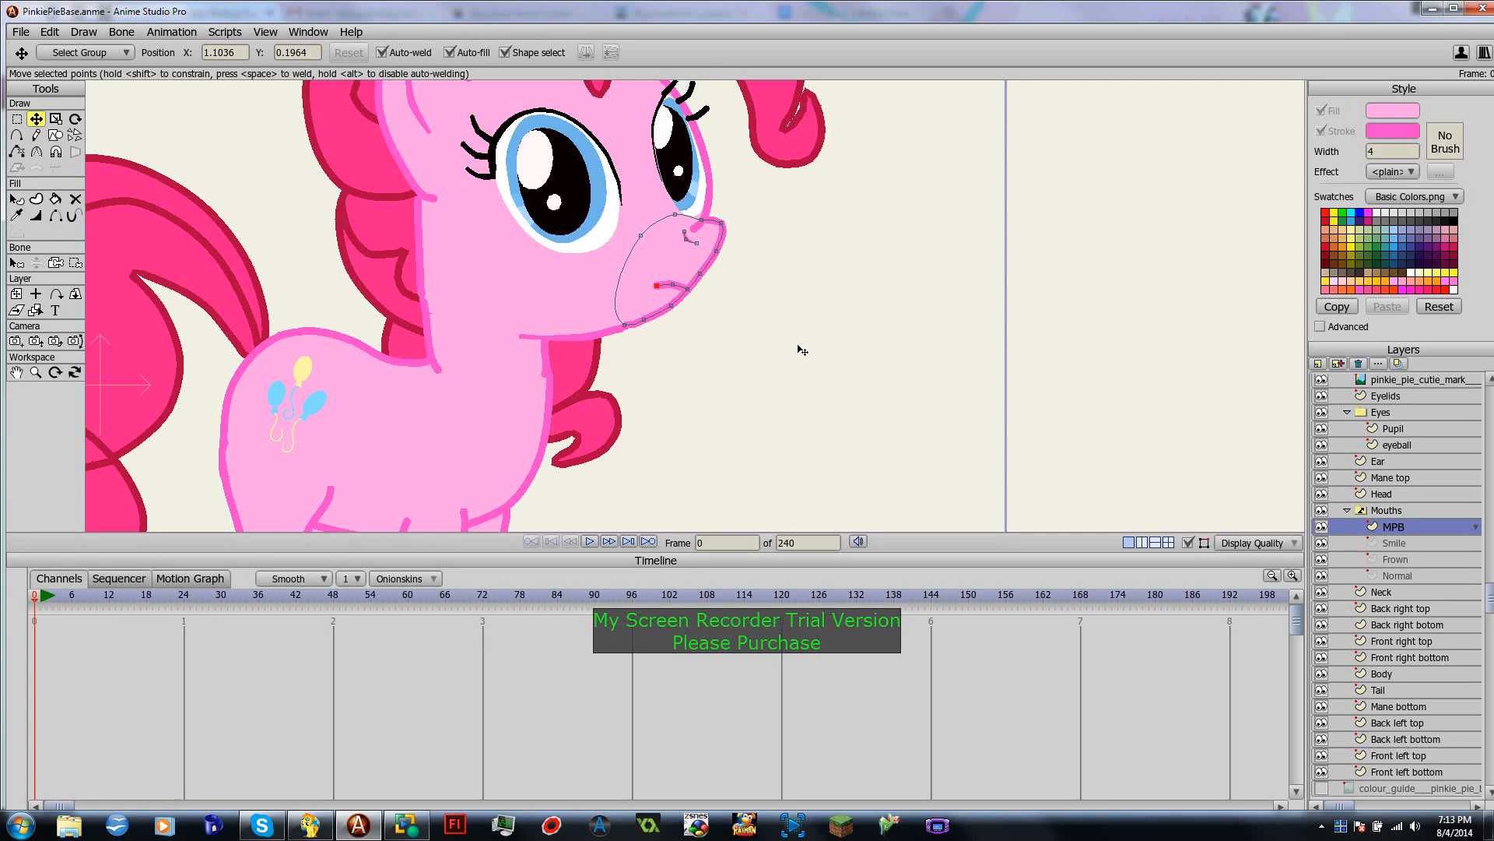
left_click(786, 347)
scroll(884, 377, "down", 3)
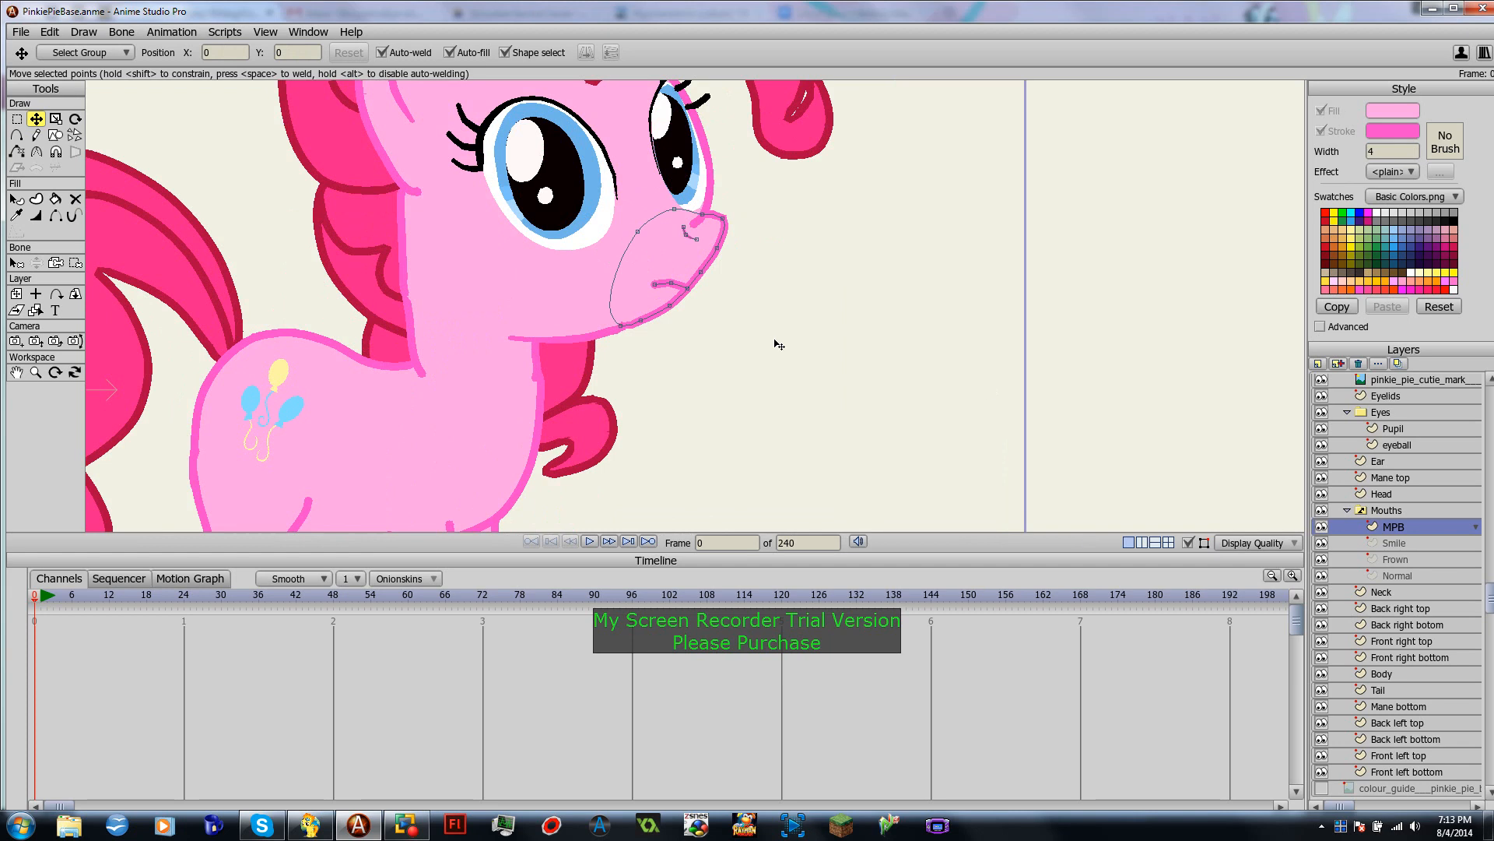
scroll(771, 340, "up", 1)
scroll(830, 361, "up", 1)
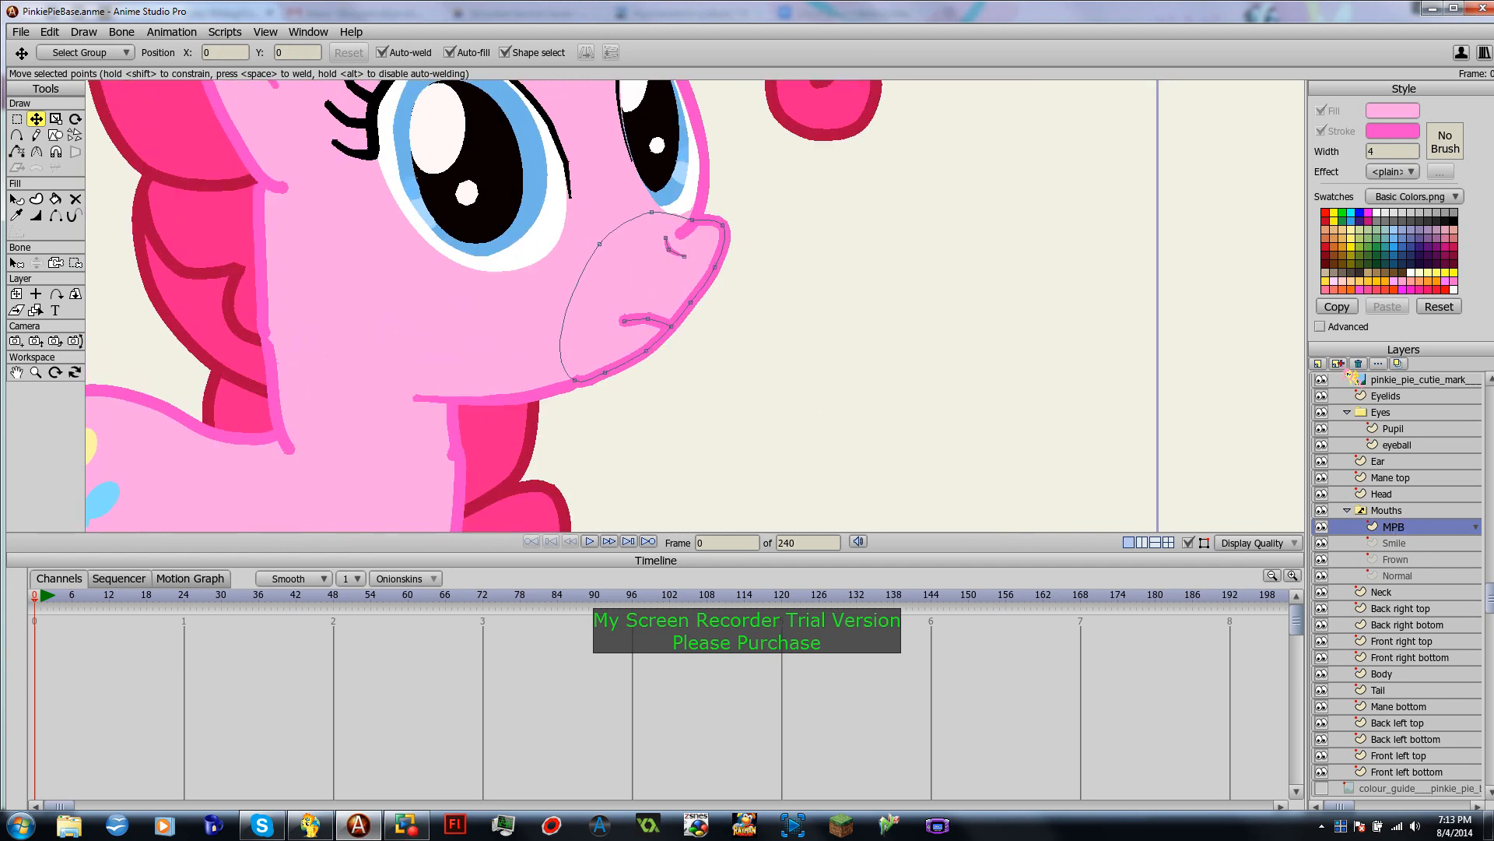
Step: Duplicate the MPB layer and name the copy AHJK
left_click(1339, 364)
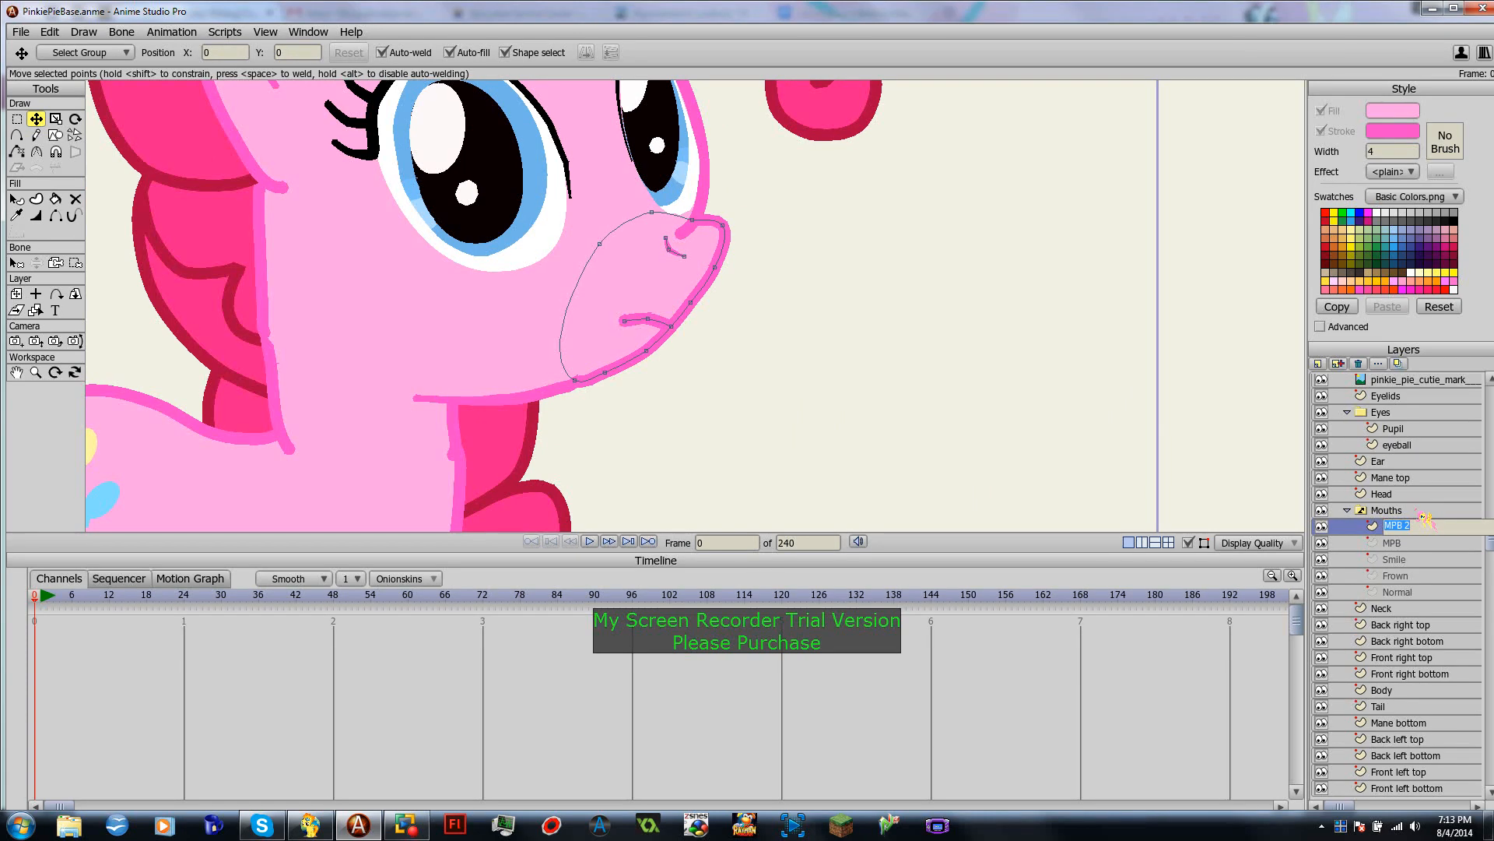
type("AH")
type("JK")
key("Return")
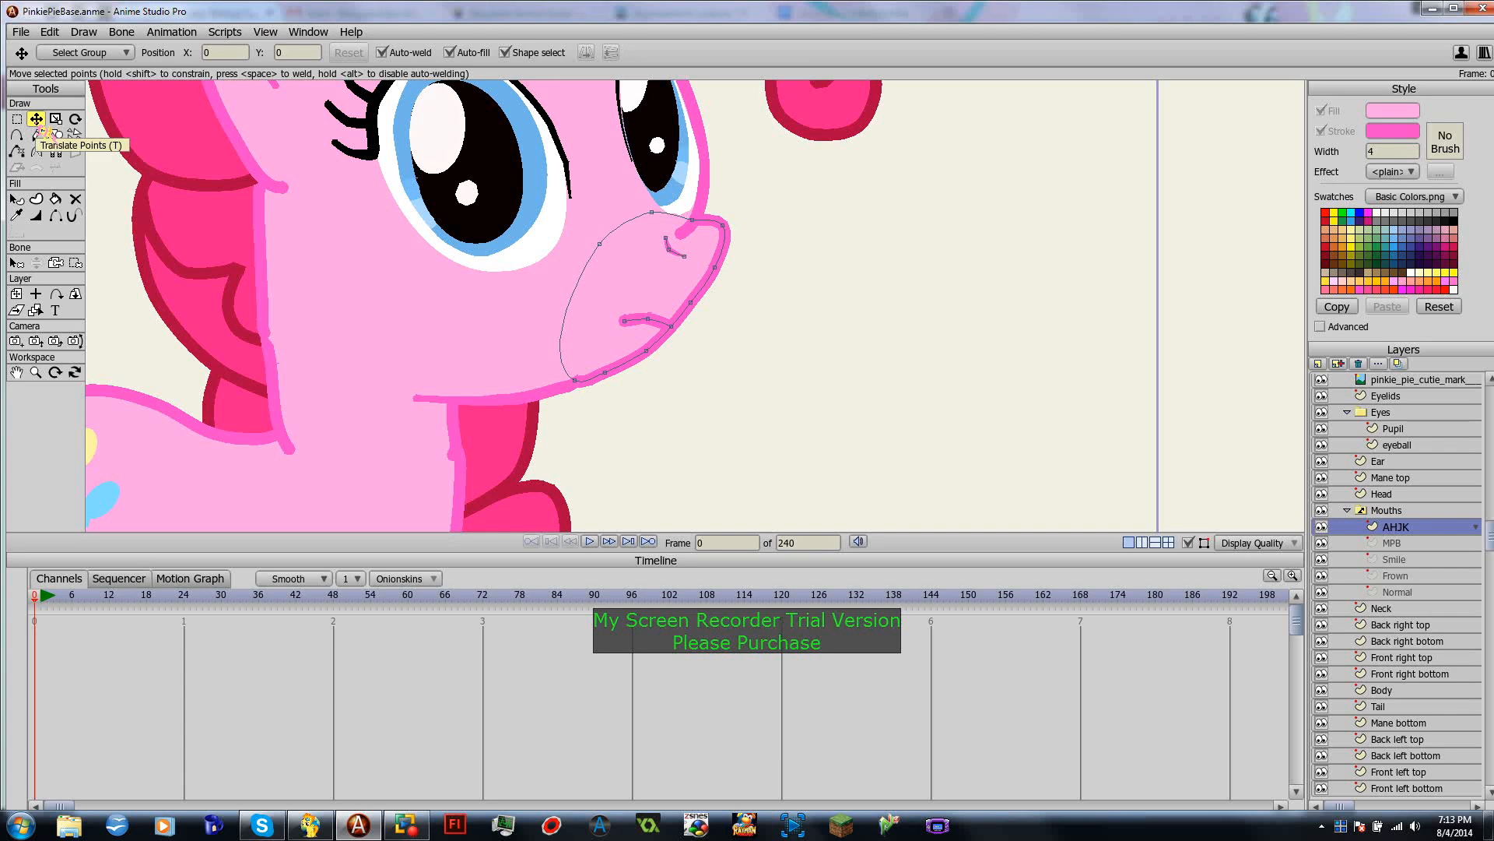
Step: Add a curve from the lower jaw outline to the inner end of the mouth line, with an extra point midway
left_click(17, 135)
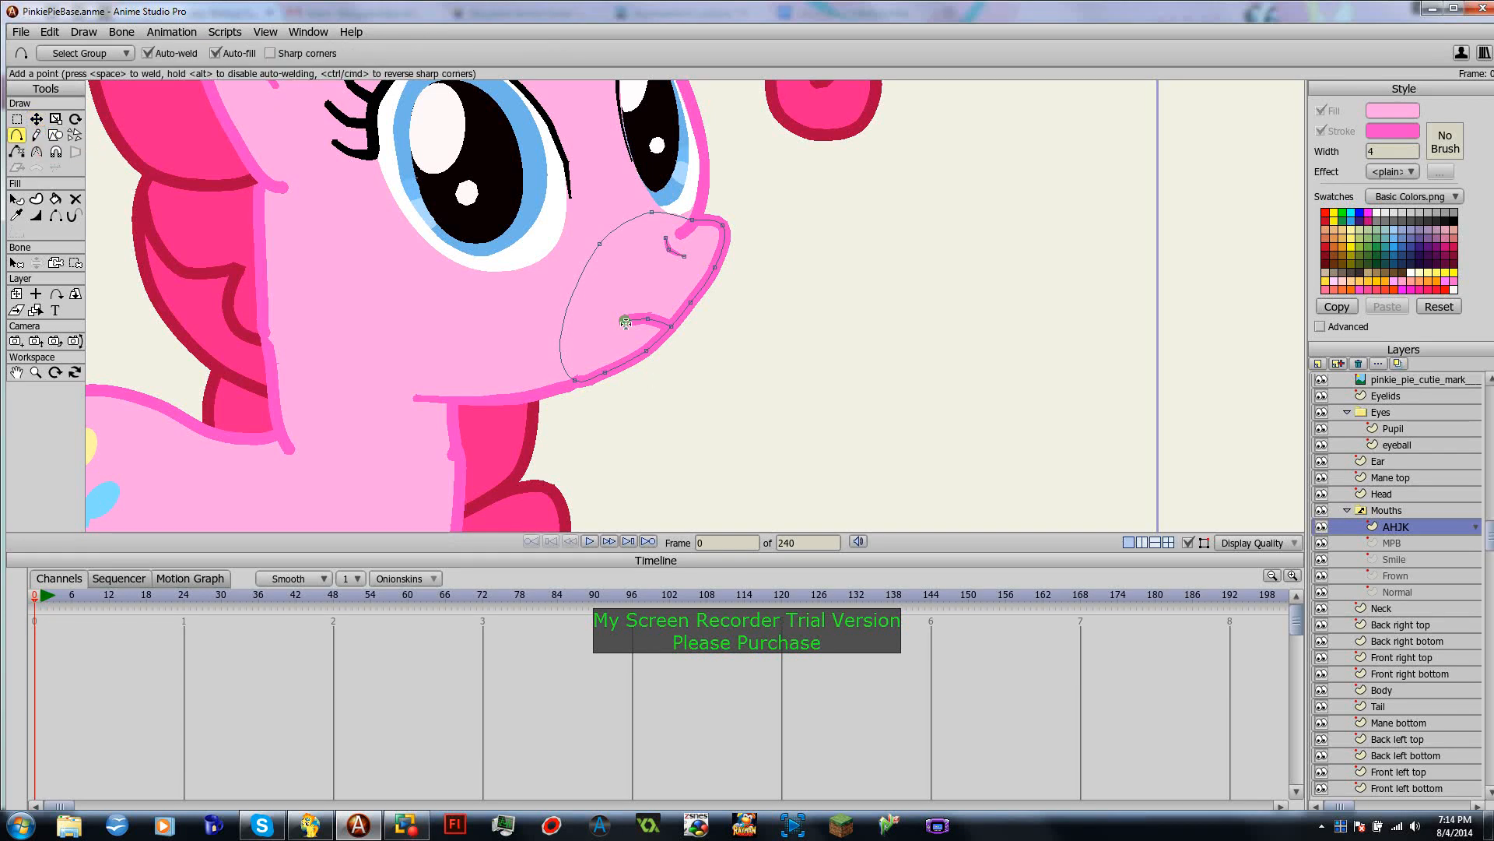
left_click_drag(646, 350, 625, 321)
left_click(632, 337)
Step: Reshape the AHJK mouth with Translate Points, moving its inner corner to about X 1.09, Y 0.21 and adjusting the lower lip curve
left_click(35, 119)
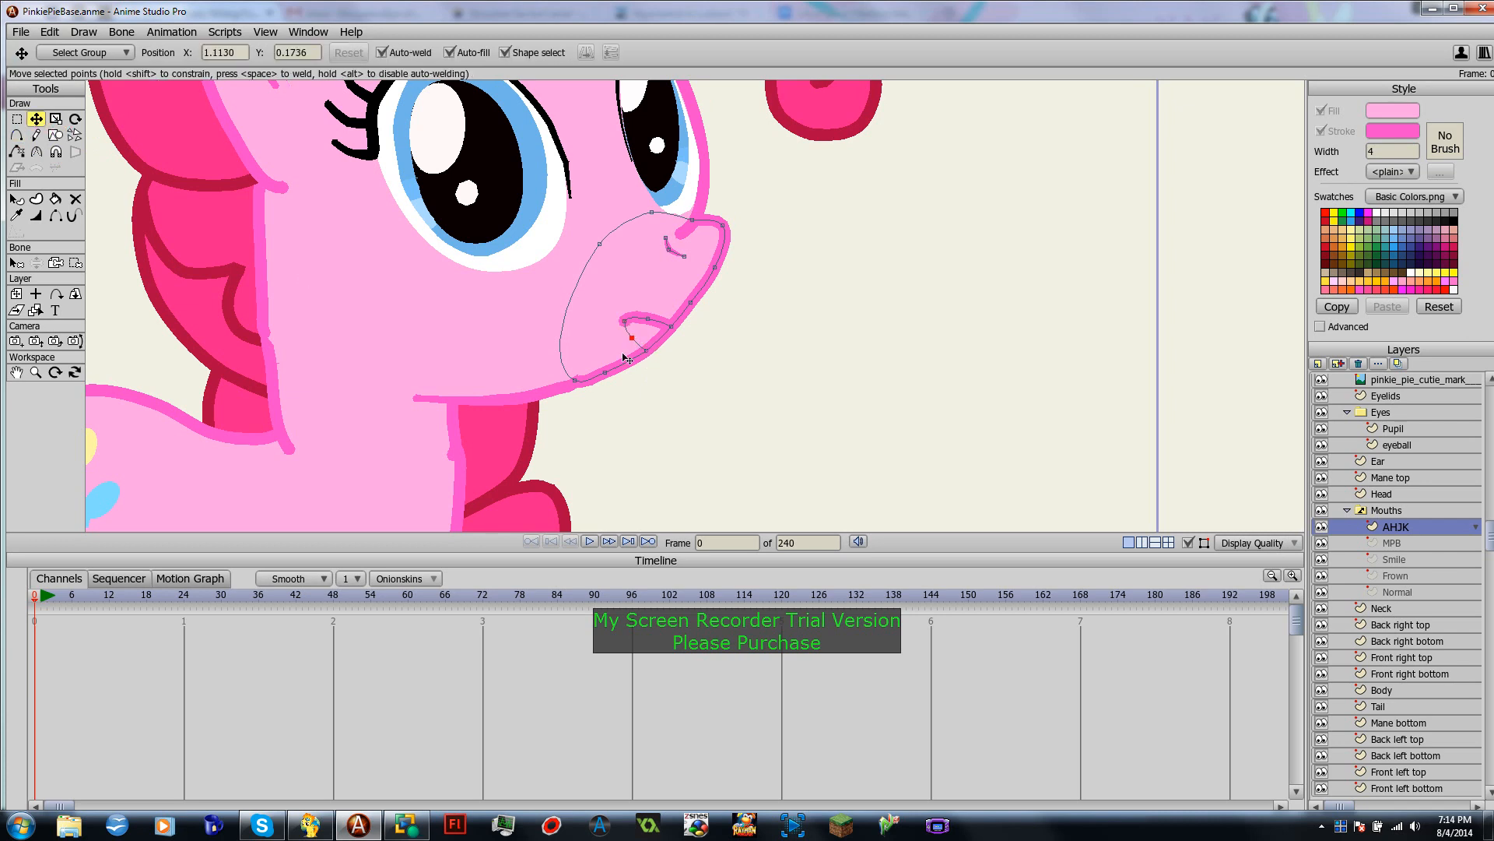
left_click_drag(626, 323, 617, 296)
mouse_move(647, 351)
left_mouse_down()
mouse_move(620, 341)
mouse_move(650, 354)
mouse_move(633, 338)
left_mouse_up()
left_click(613, 306)
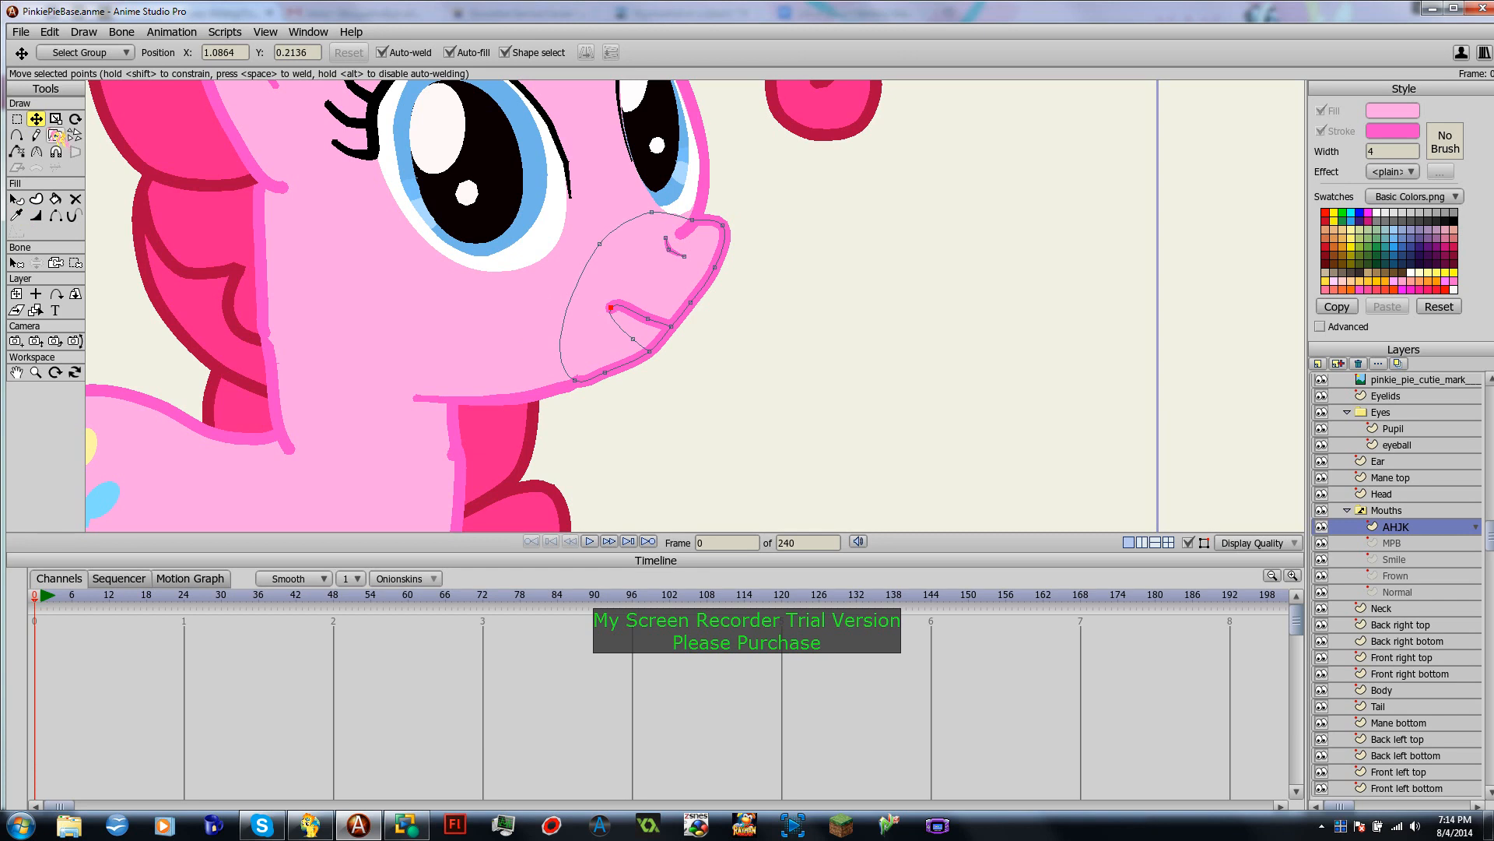
Step: Hide the outline edge that crosses the front of the AHJK mouth opening
key("h")
left_click(663, 342)
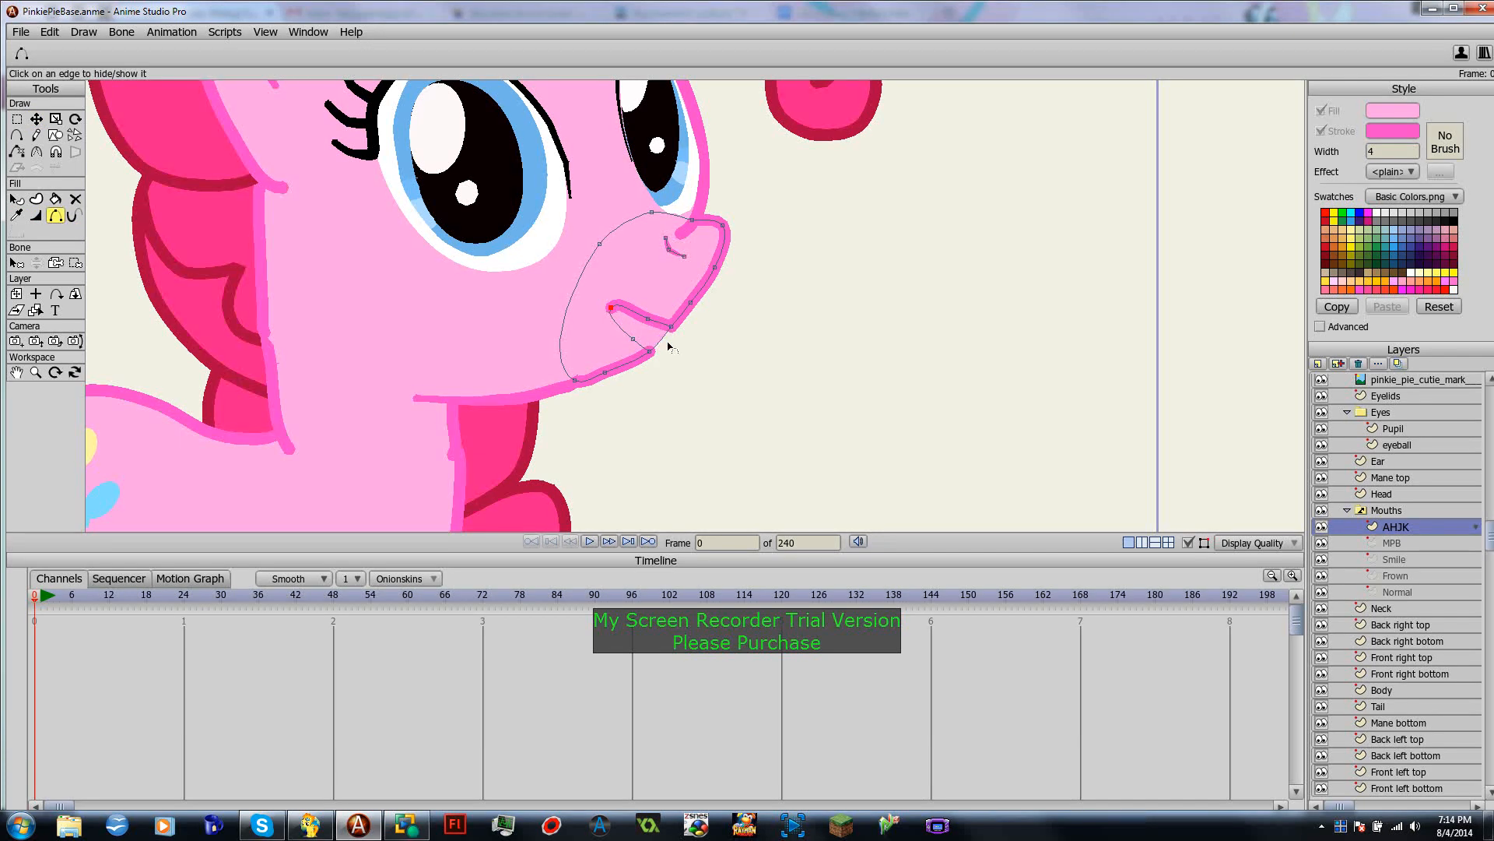
left_click(628, 311)
left_click(655, 326)
Step: Create a stroke-only shape from the lower lip curve and make its edge stroke visible
left_click(36, 199)
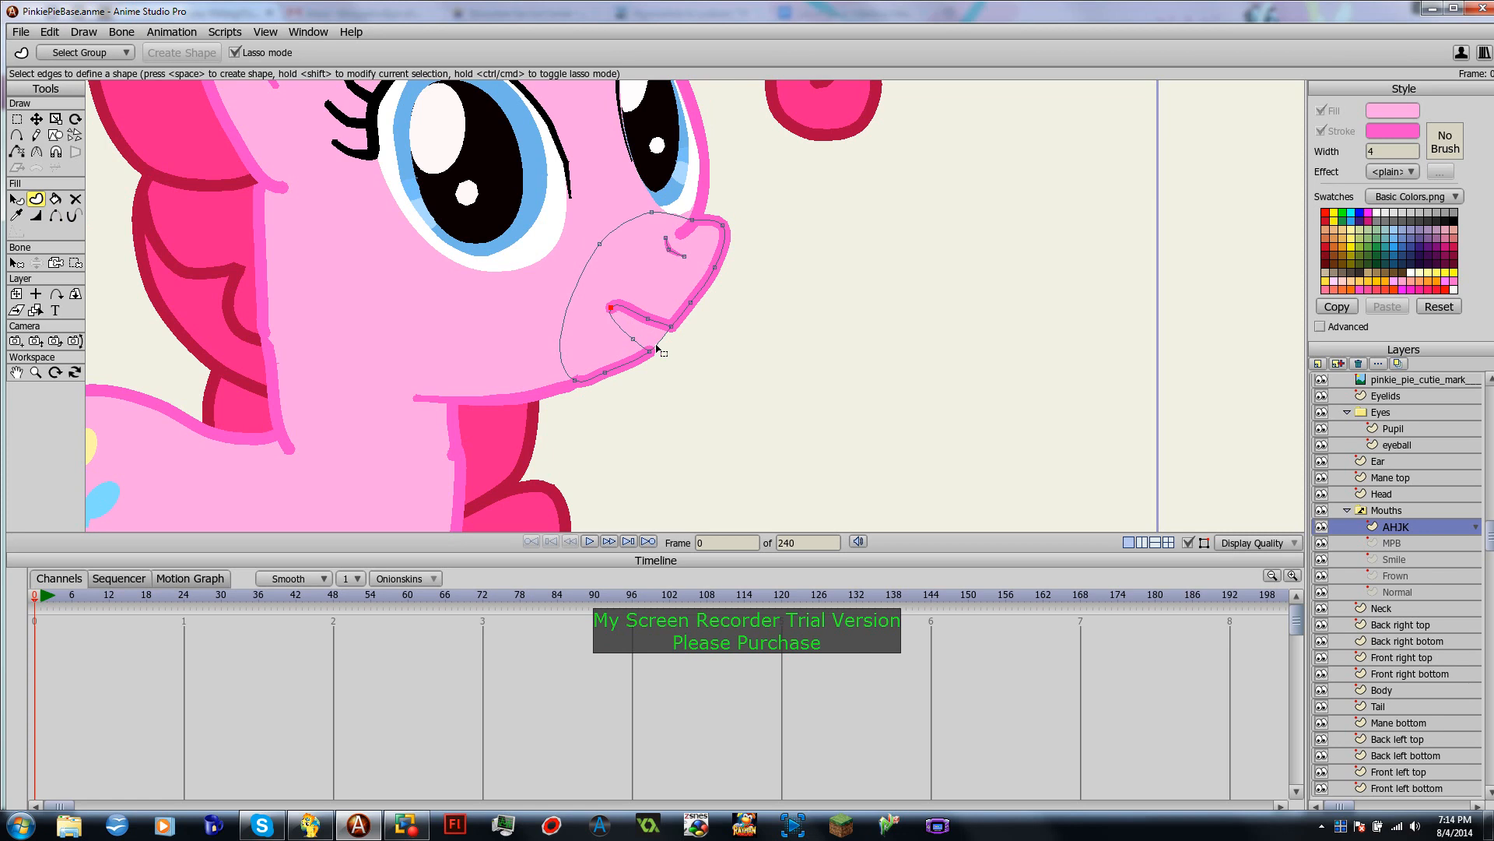
mouse_move(660, 350)
left_mouse_down()
mouse_move(620, 310)
mouse_move(631, 346)
mouse_move(662, 352)
left_mouse_up()
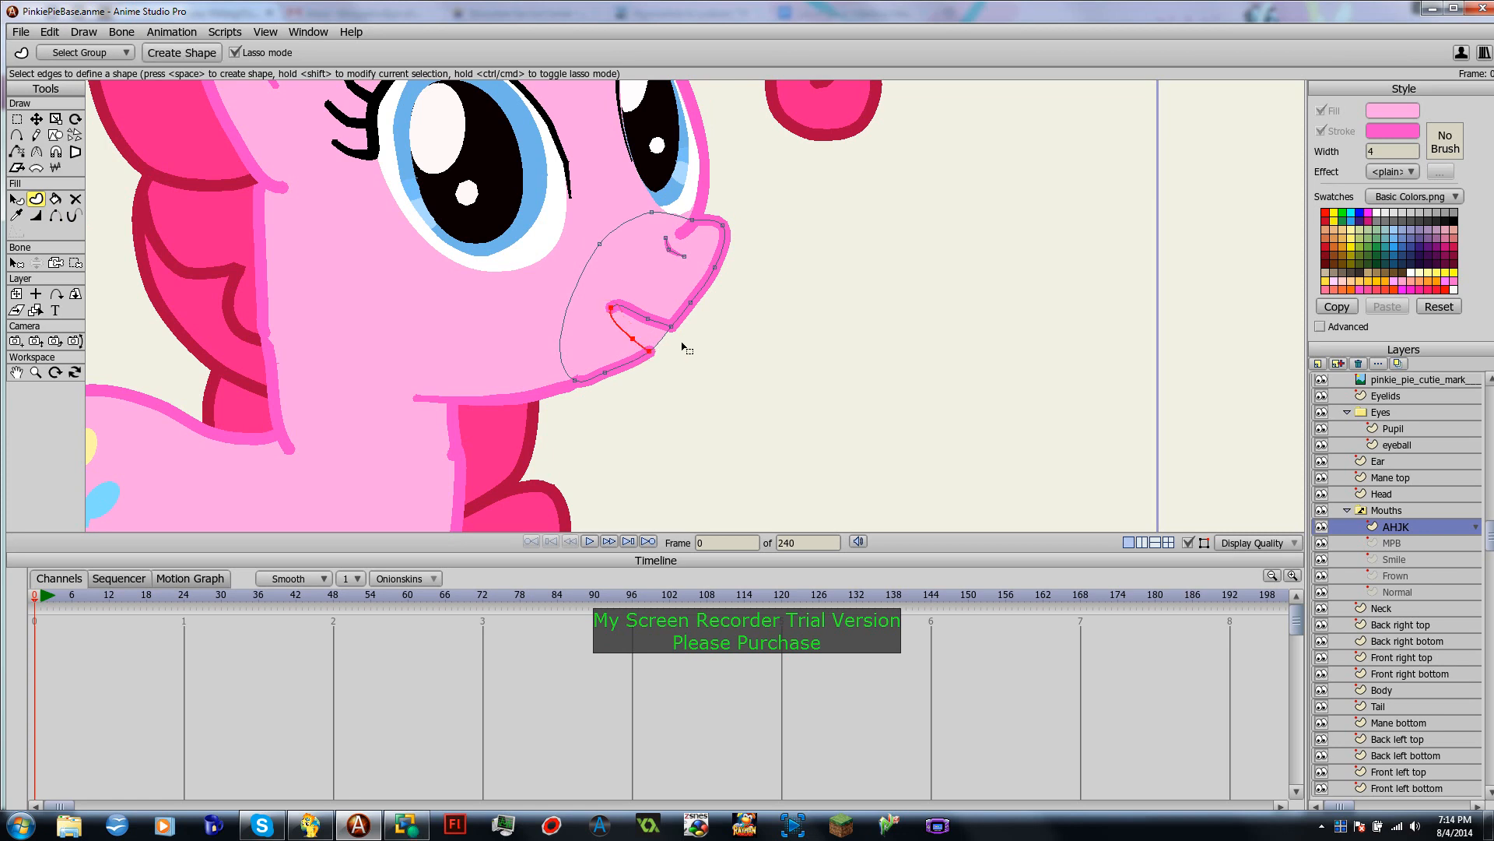
left_click(182, 53)
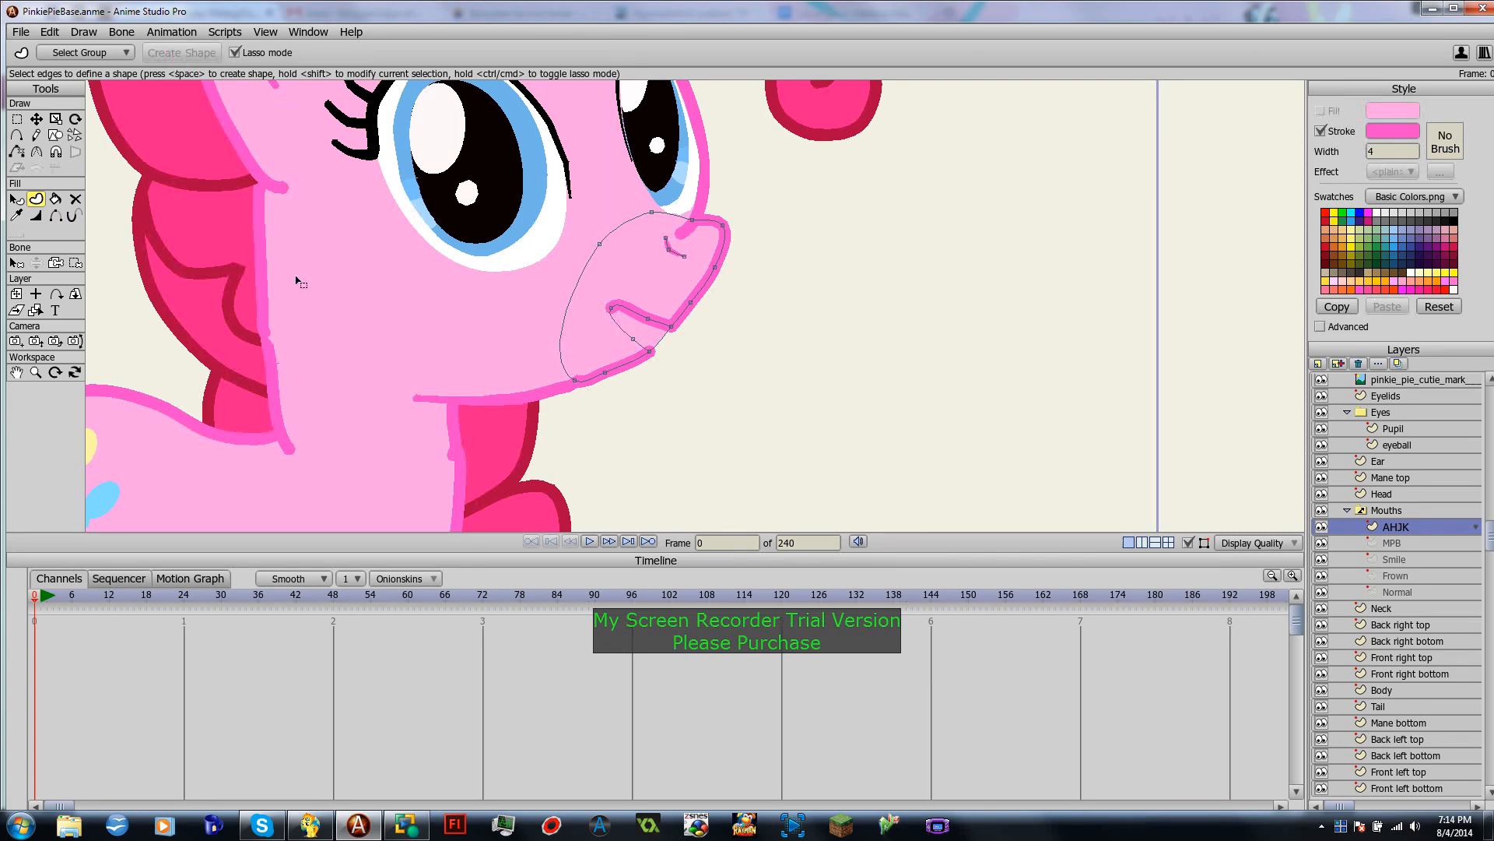
left_click(55, 215)
left_click(642, 345)
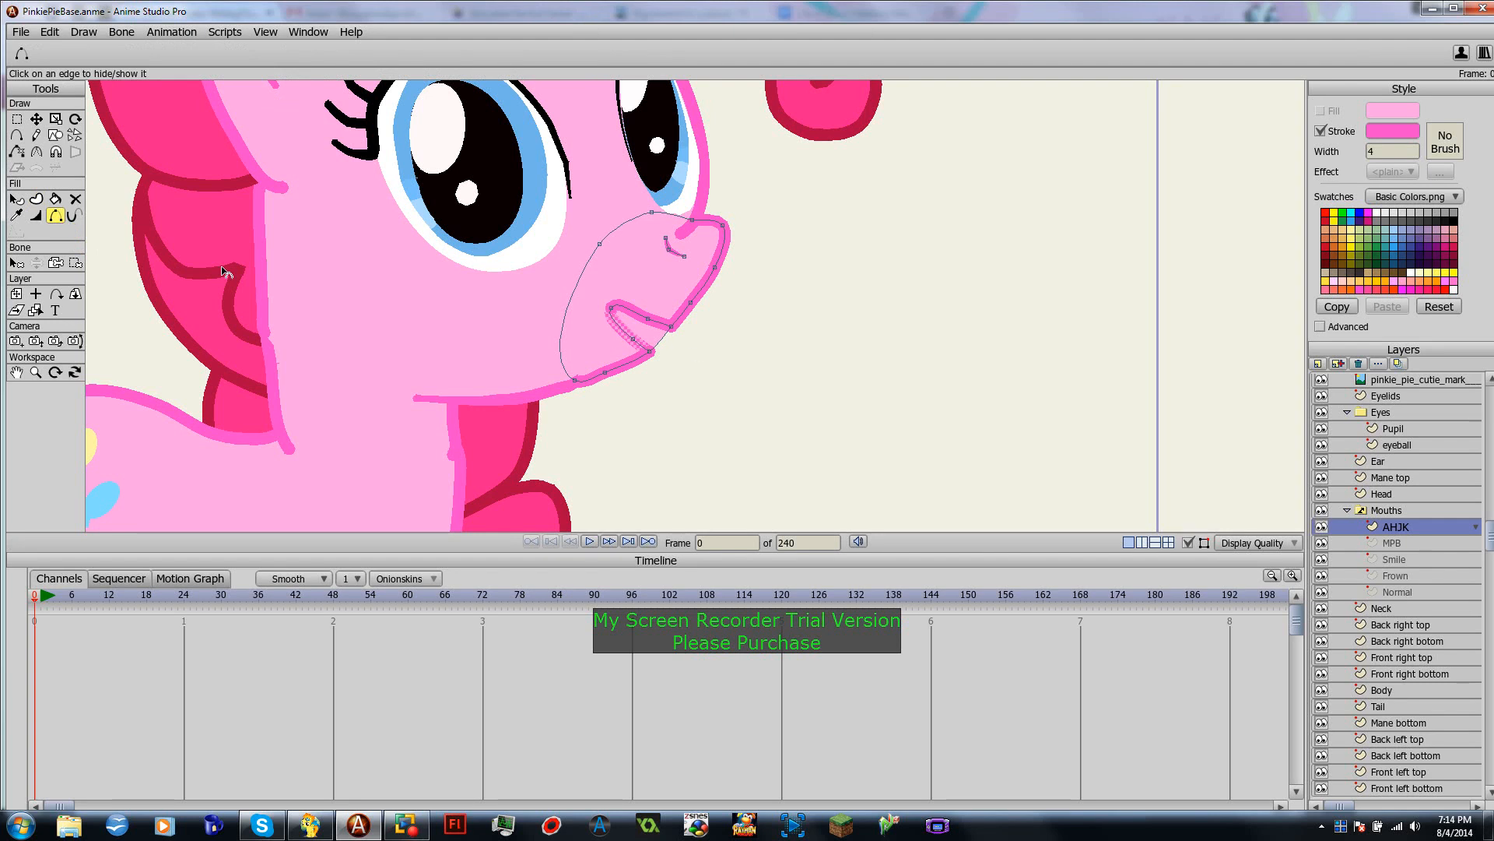
left_click(16, 198)
left_click(653, 337)
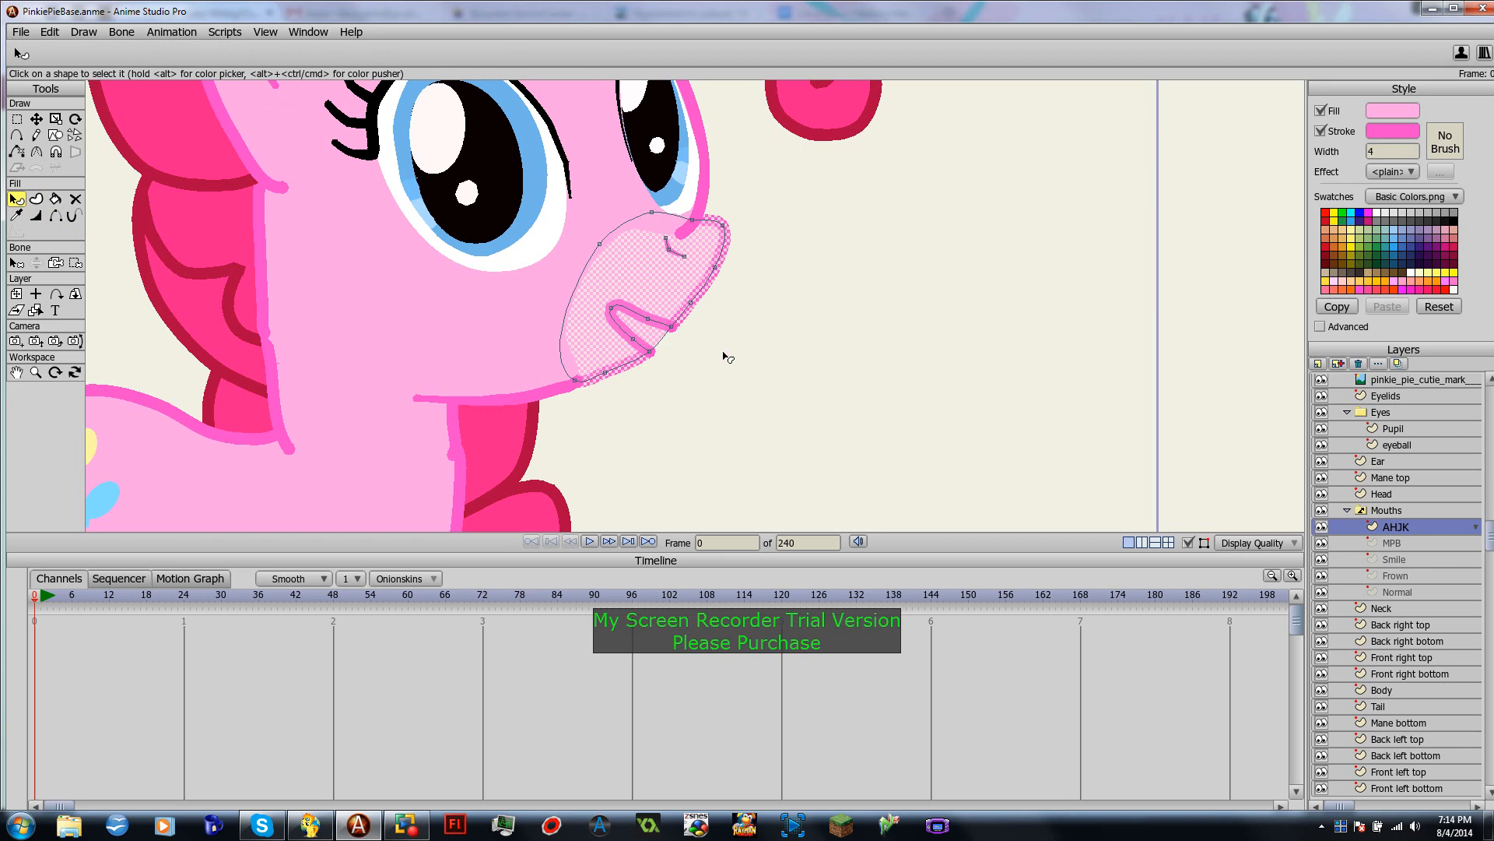
left_click(769, 366)
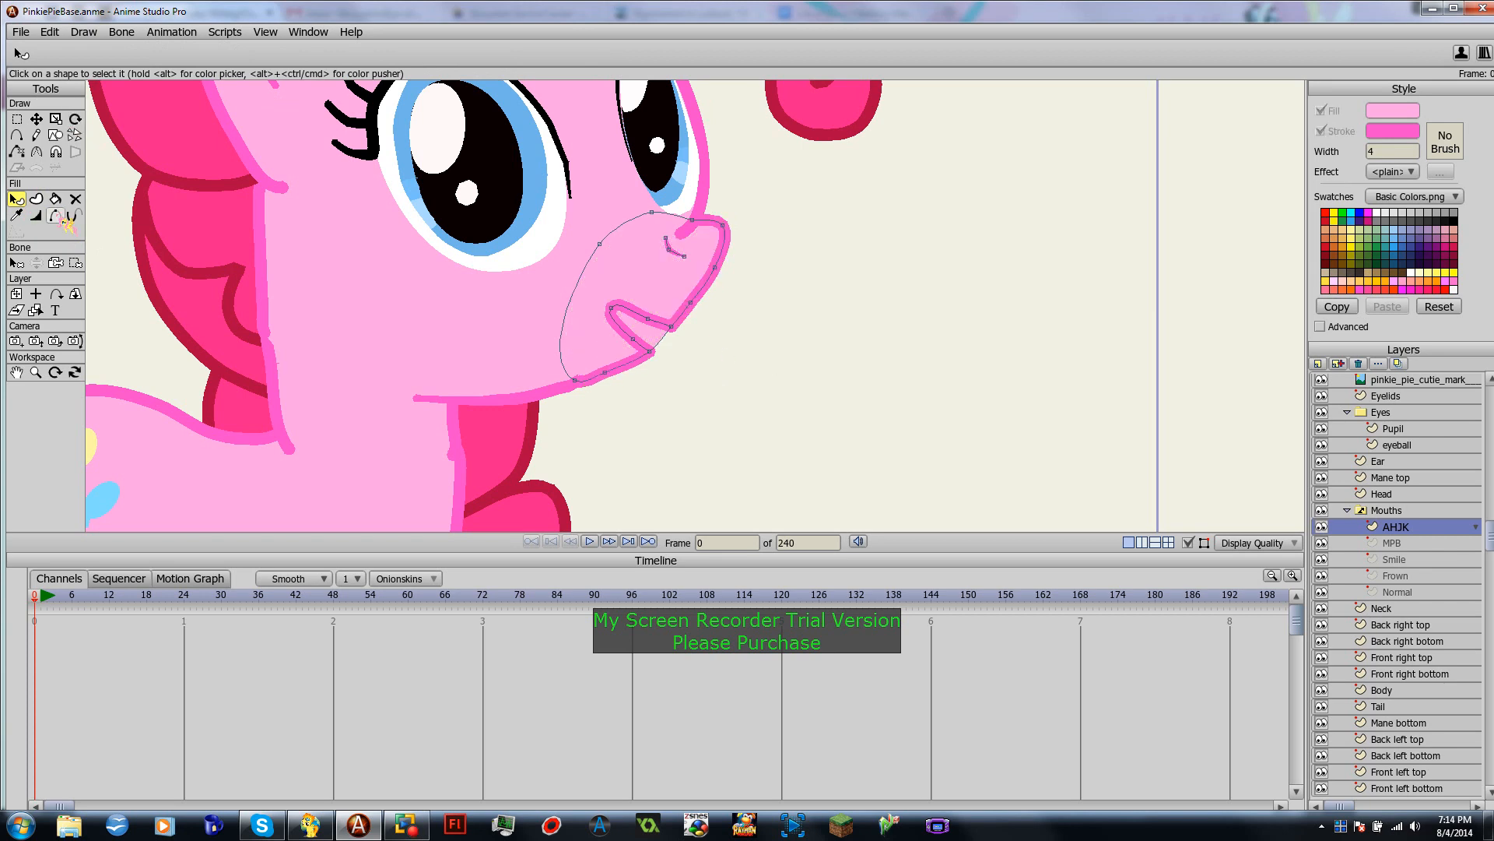
Step: Try to create a white-filled shape from the AHJK mouth opening between the upper and lower lip lines
left_click(36, 200)
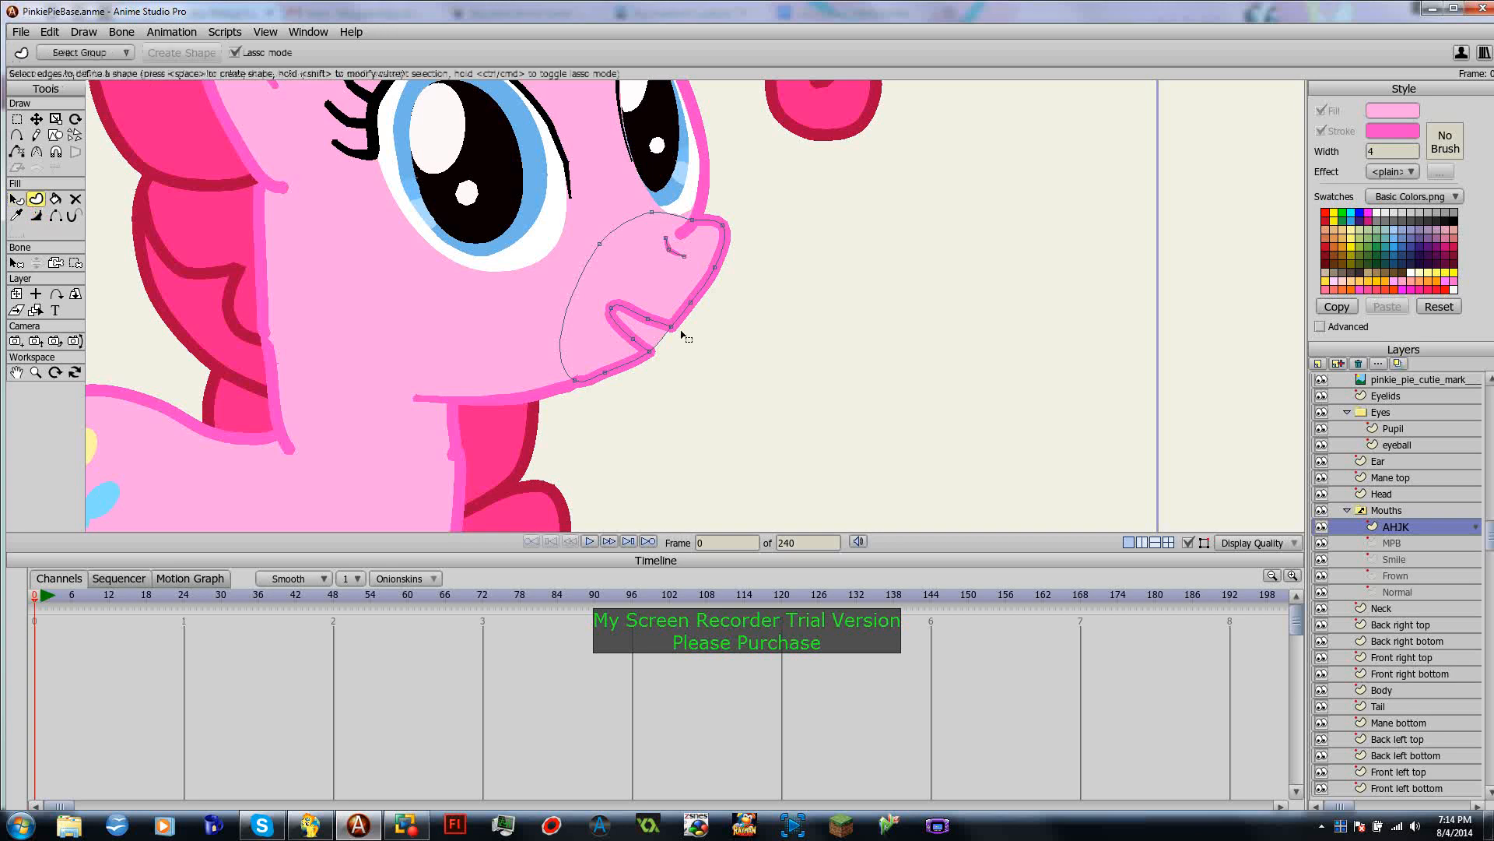
mouse_move(684, 328)
left_mouse_down()
mouse_move(657, 303)
mouse_move(598, 307)
mouse_move(633, 348)
mouse_move(684, 331)
left_mouse_up()
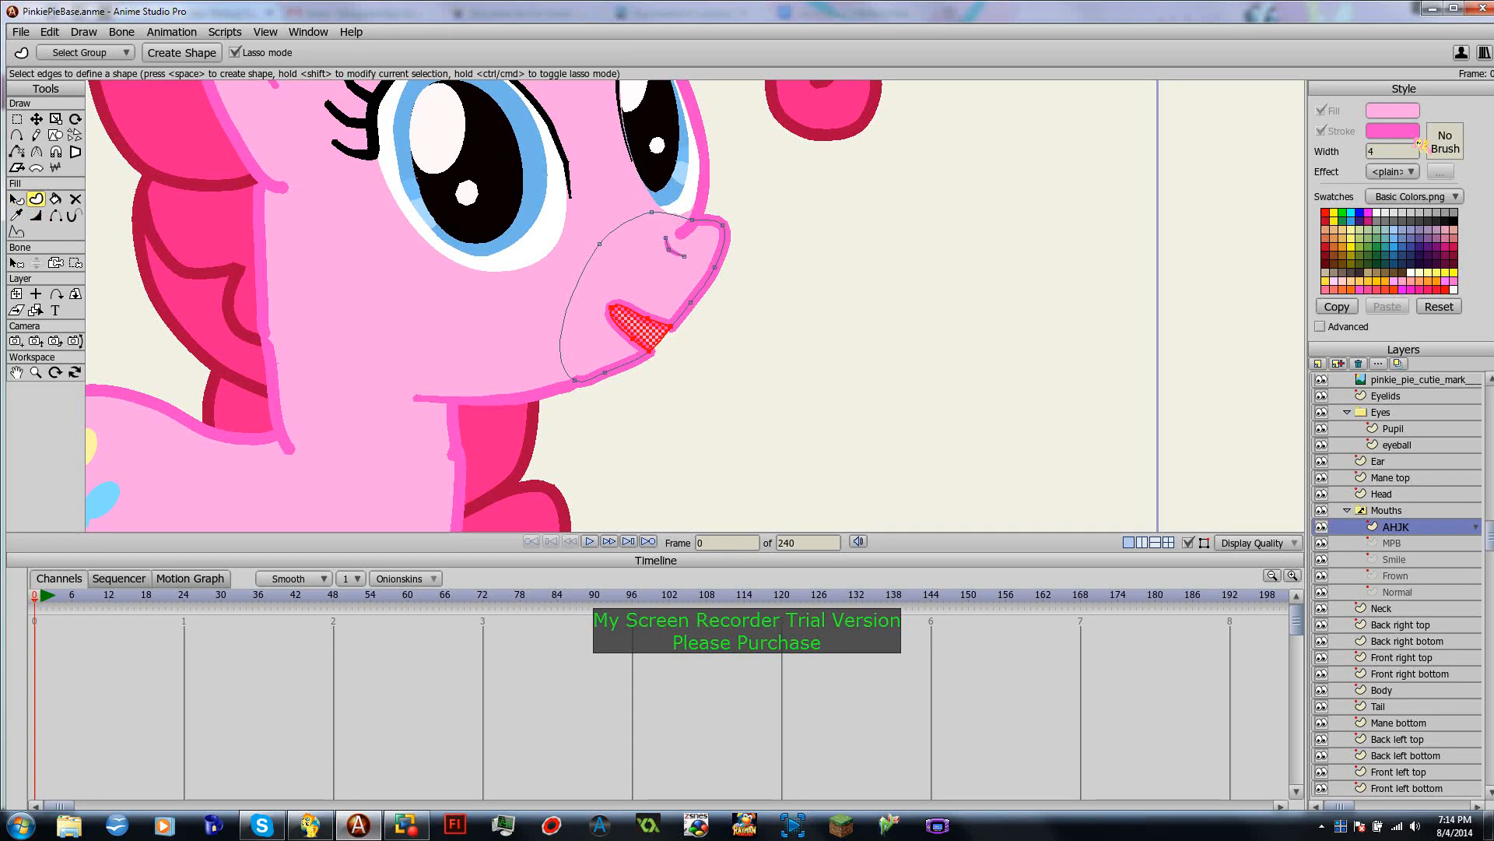
left_click(1393, 110)
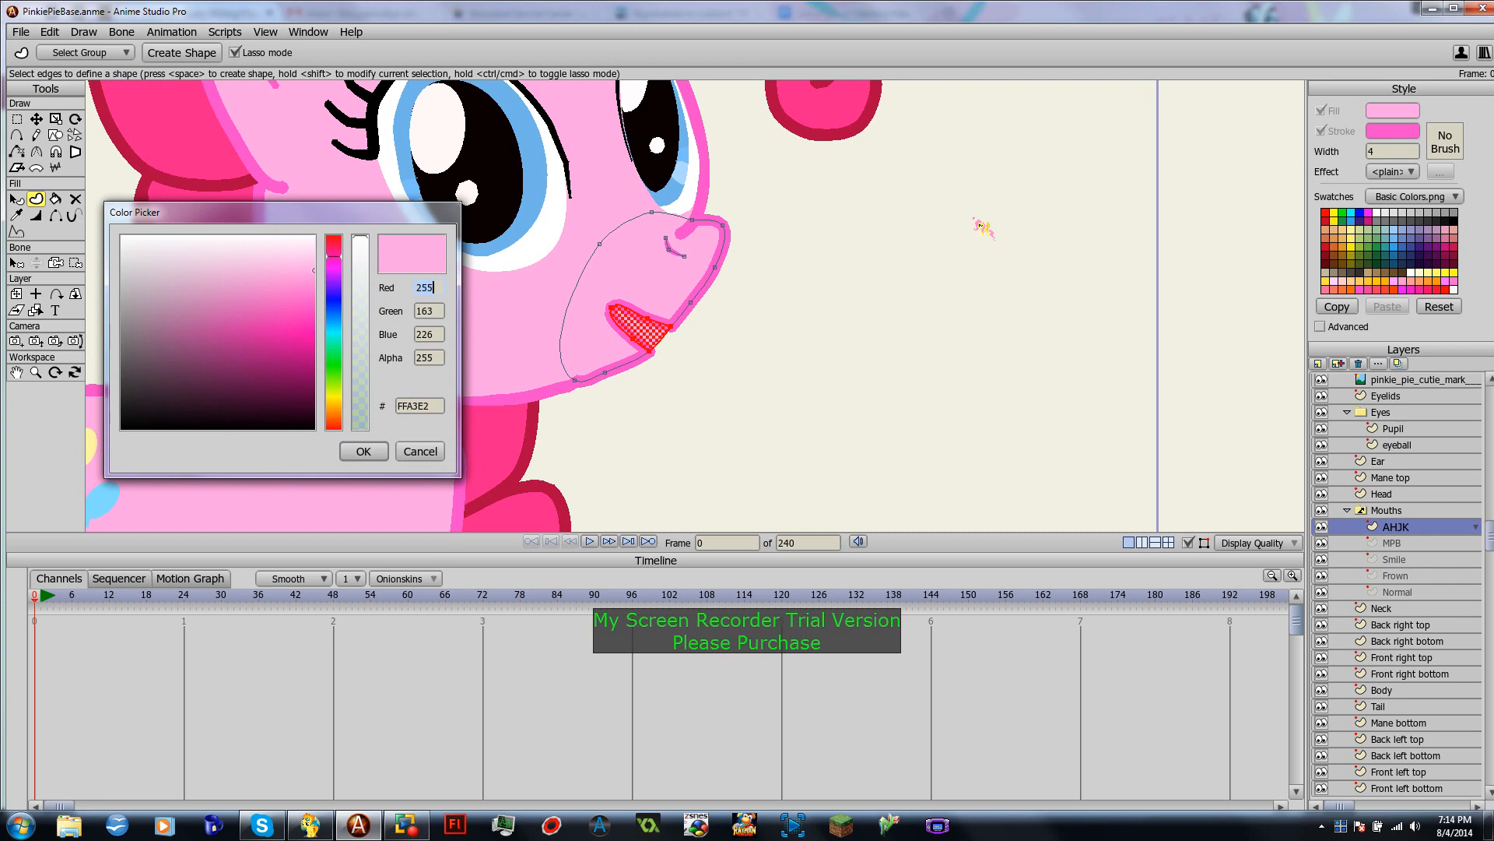
left_click(313, 239)
left_click(381, 456)
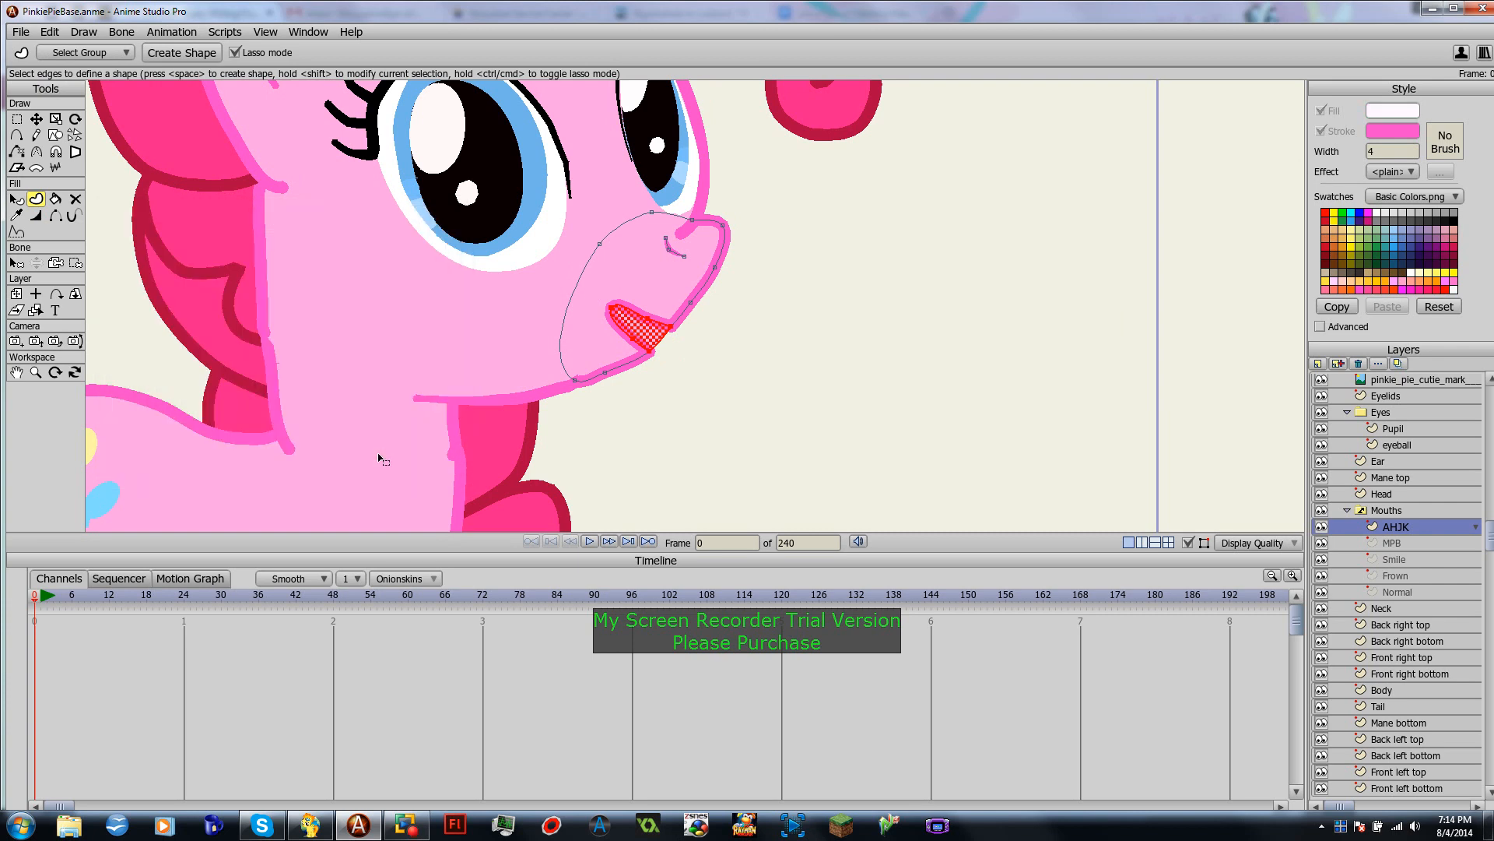
key("space")
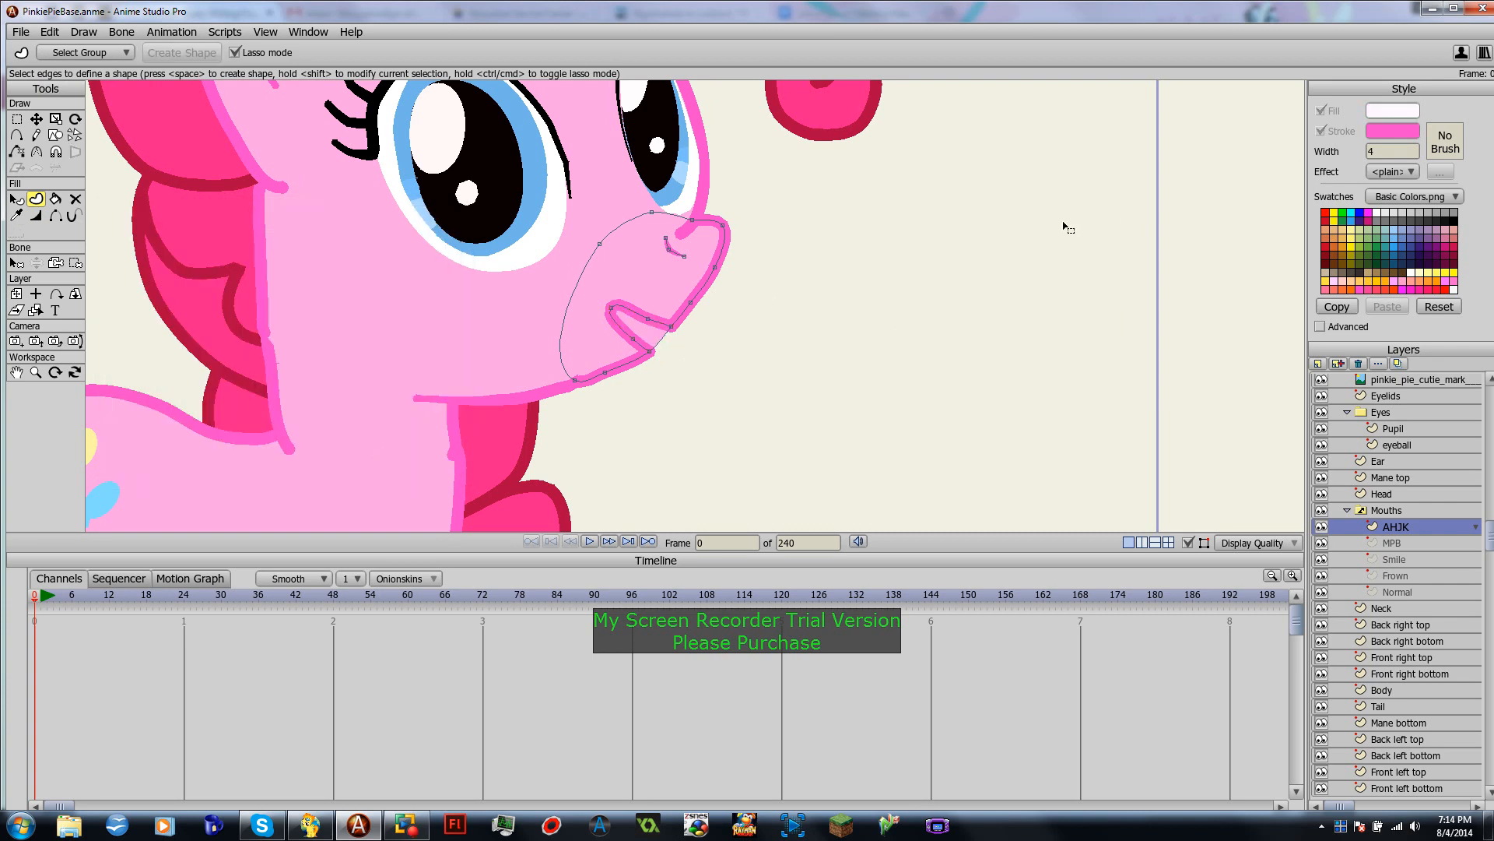
left_click(651, 338)
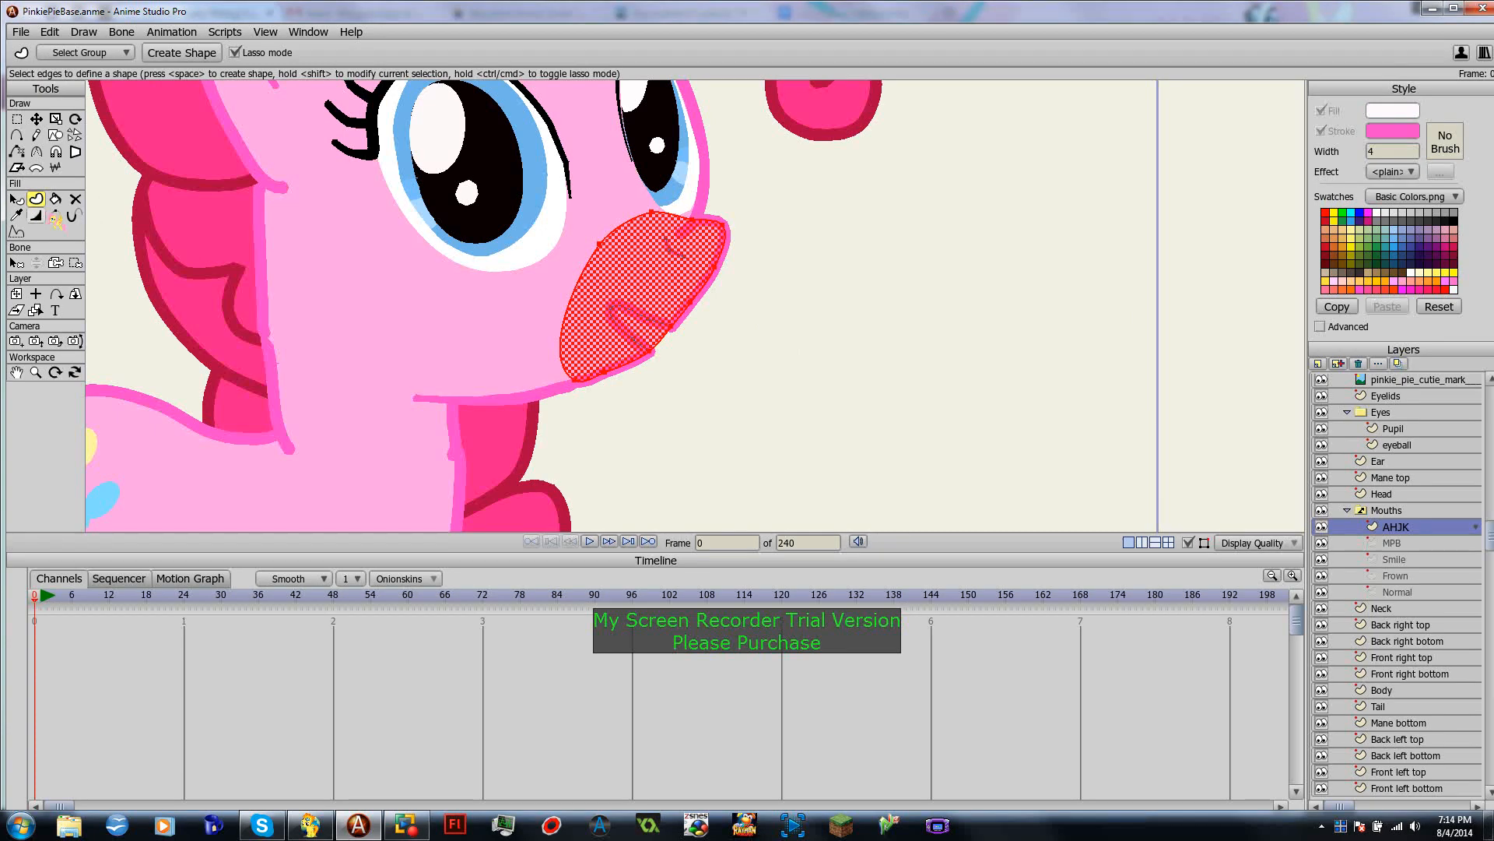
left_click(16, 198)
left_click(657, 340)
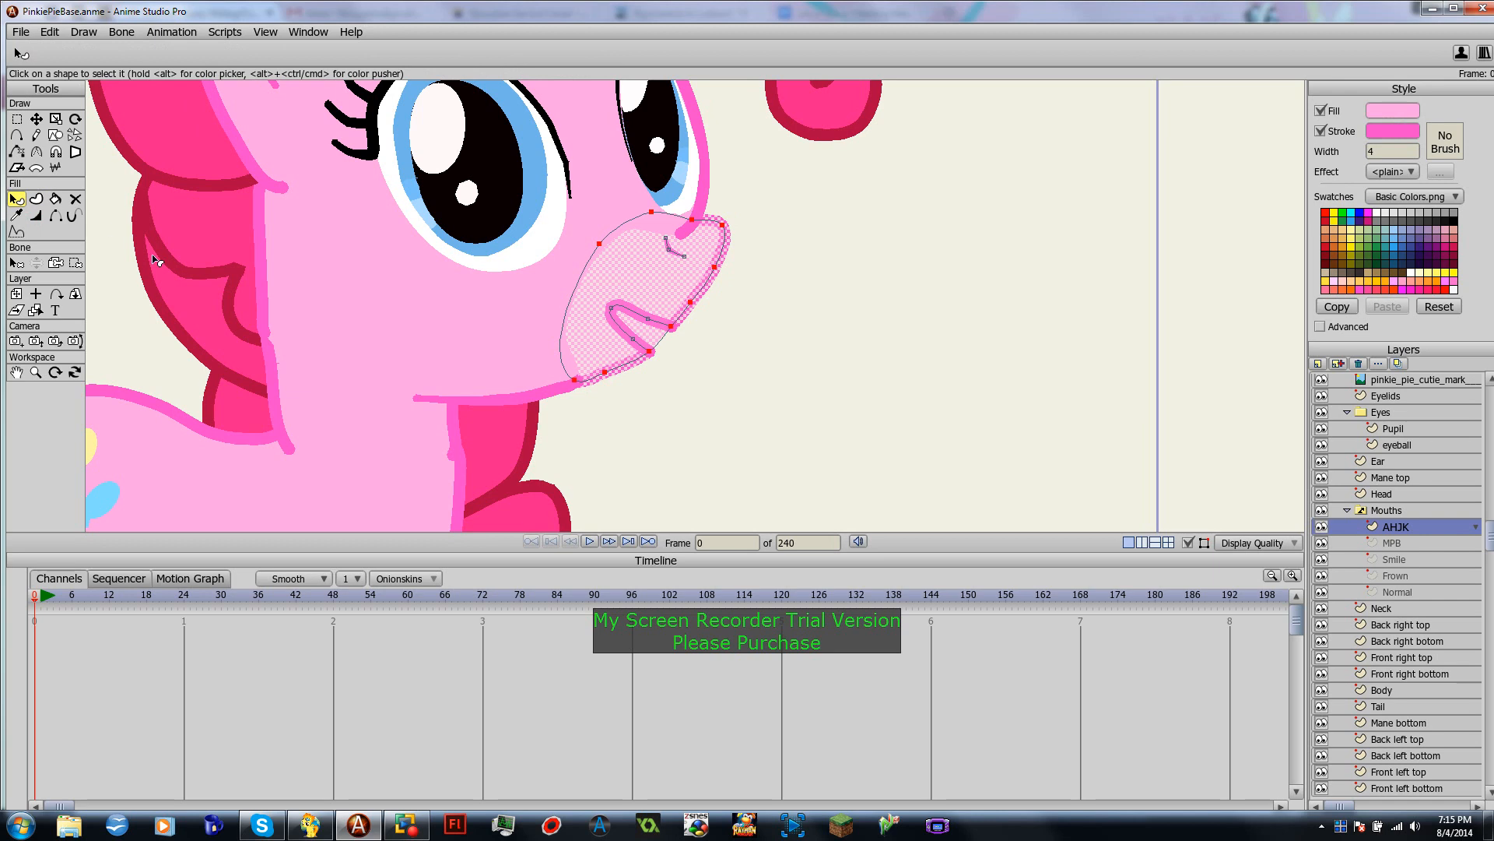
Step: Create a shape from the closed AHJK mouth opening and set its fill colour to white
key("u")
mouse_move(693, 332)
left_mouse_down()
mouse_move(600, 293)
mouse_move(686, 366)
mouse_move(667, 333)
left_mouse_up()
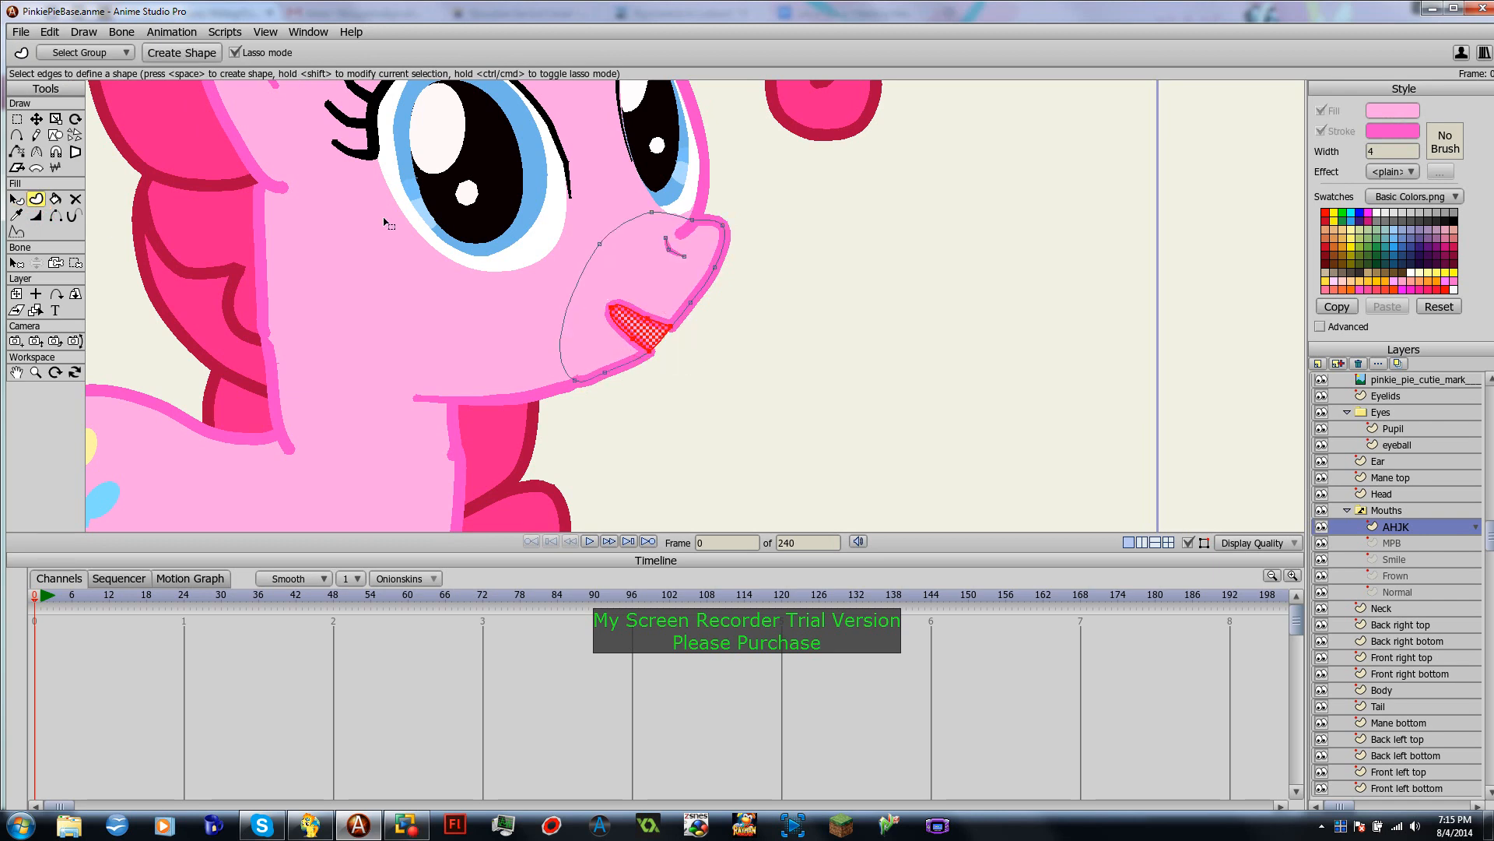
left_click(172, 59)
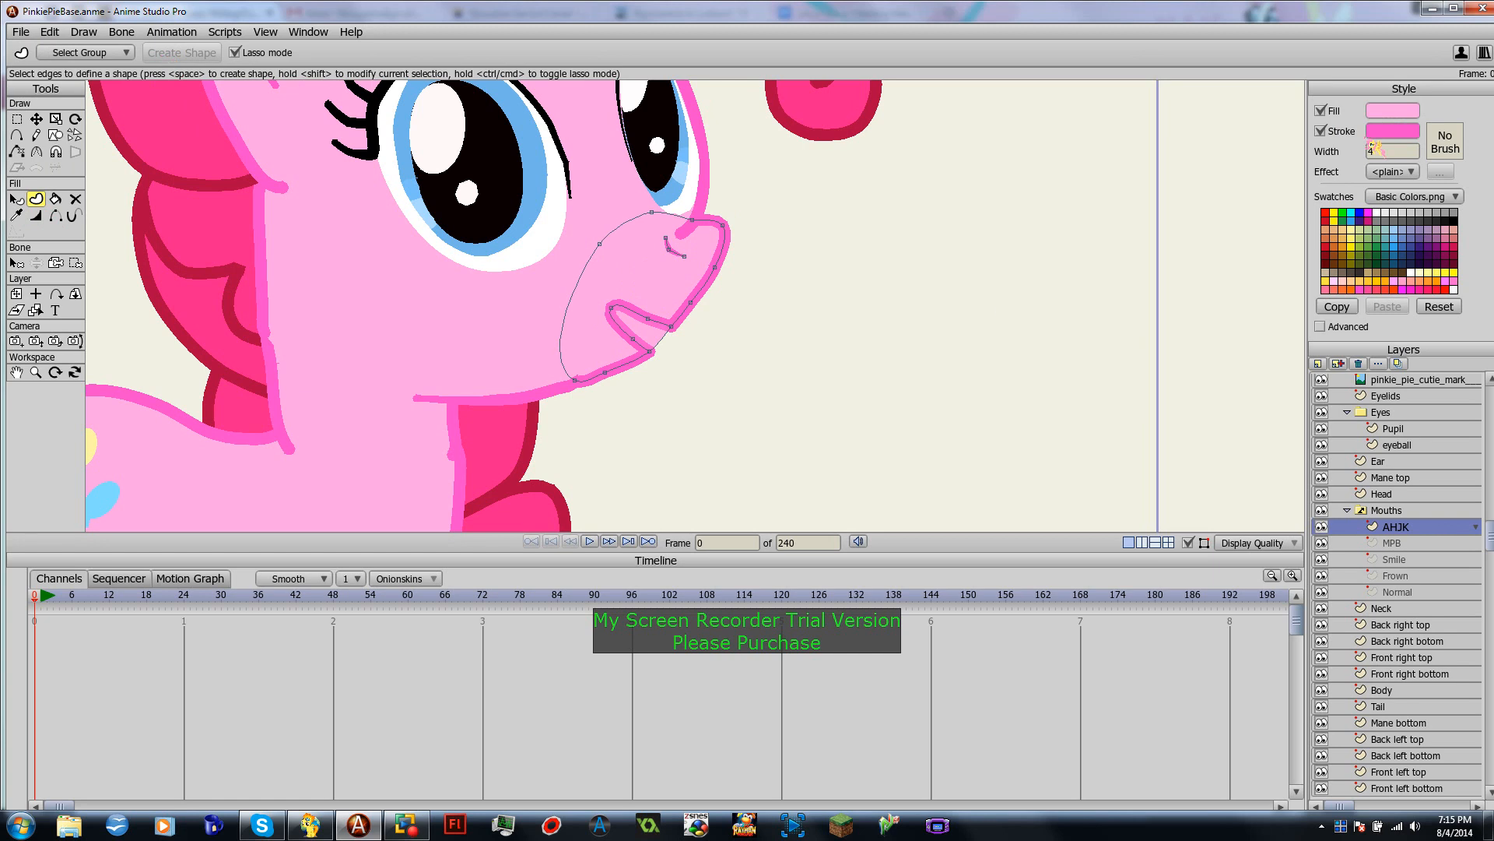
left_click(1392, 111)
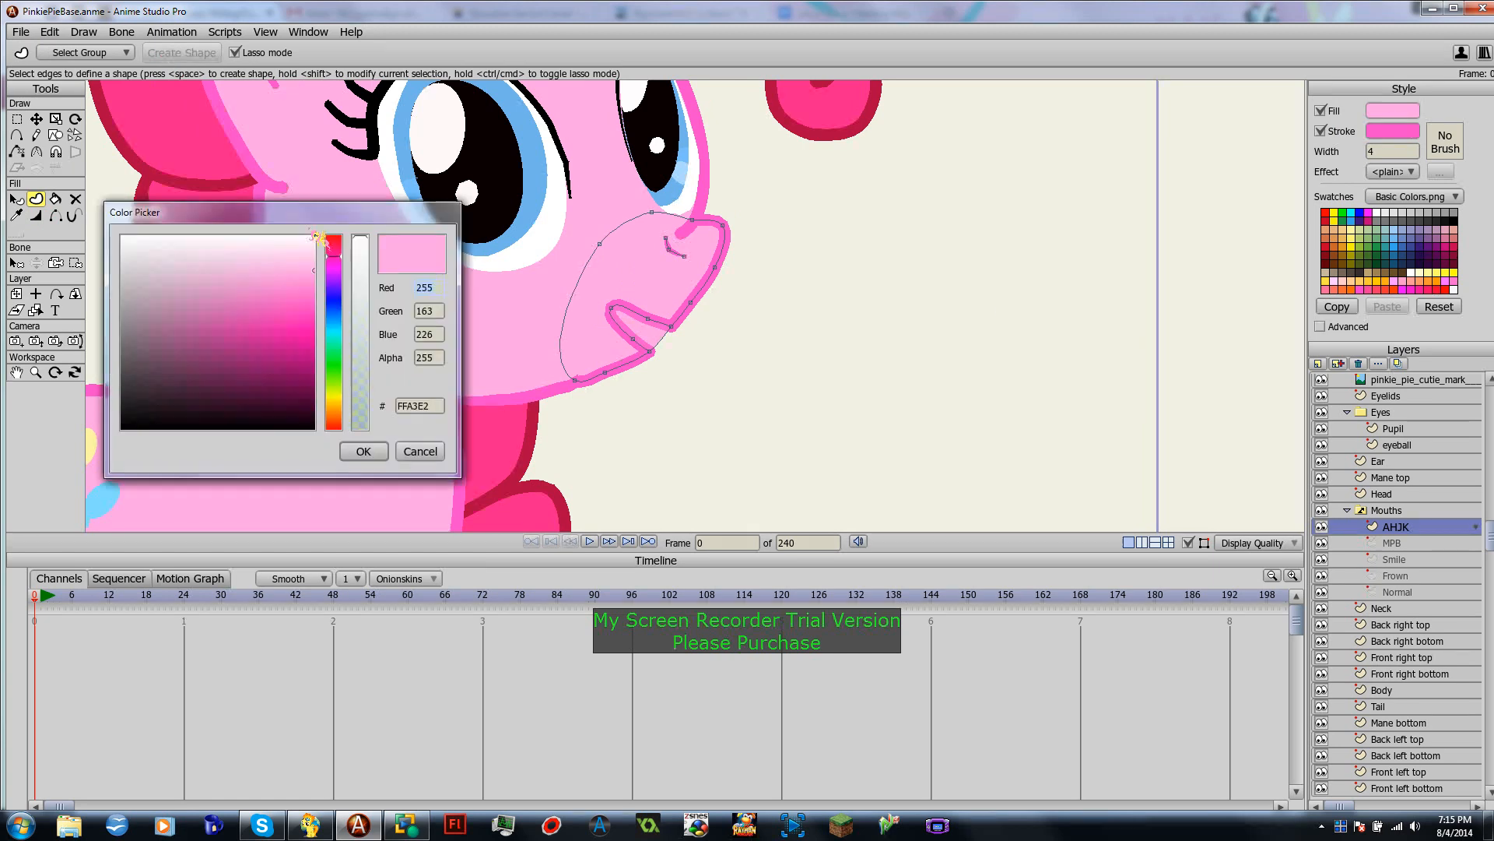
left_click(313, 235)
left_click(362, 451)
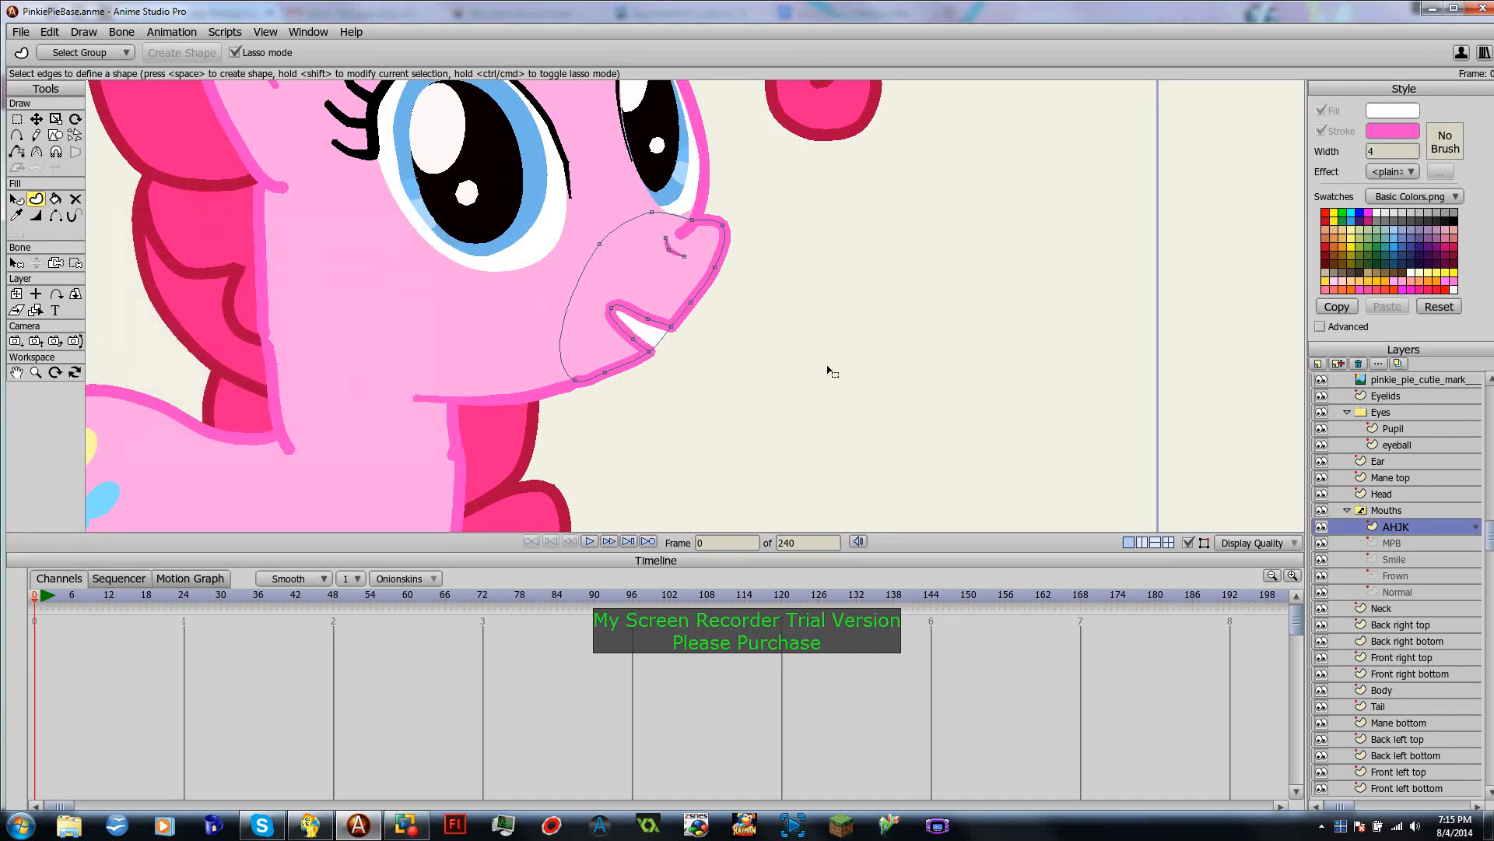
Step: Try to delete the edge across the front of the AHJK mouth opening, and undo the deletion
scroll(722, 369, "up", 1)
scroll(723, 369, "down", 2)
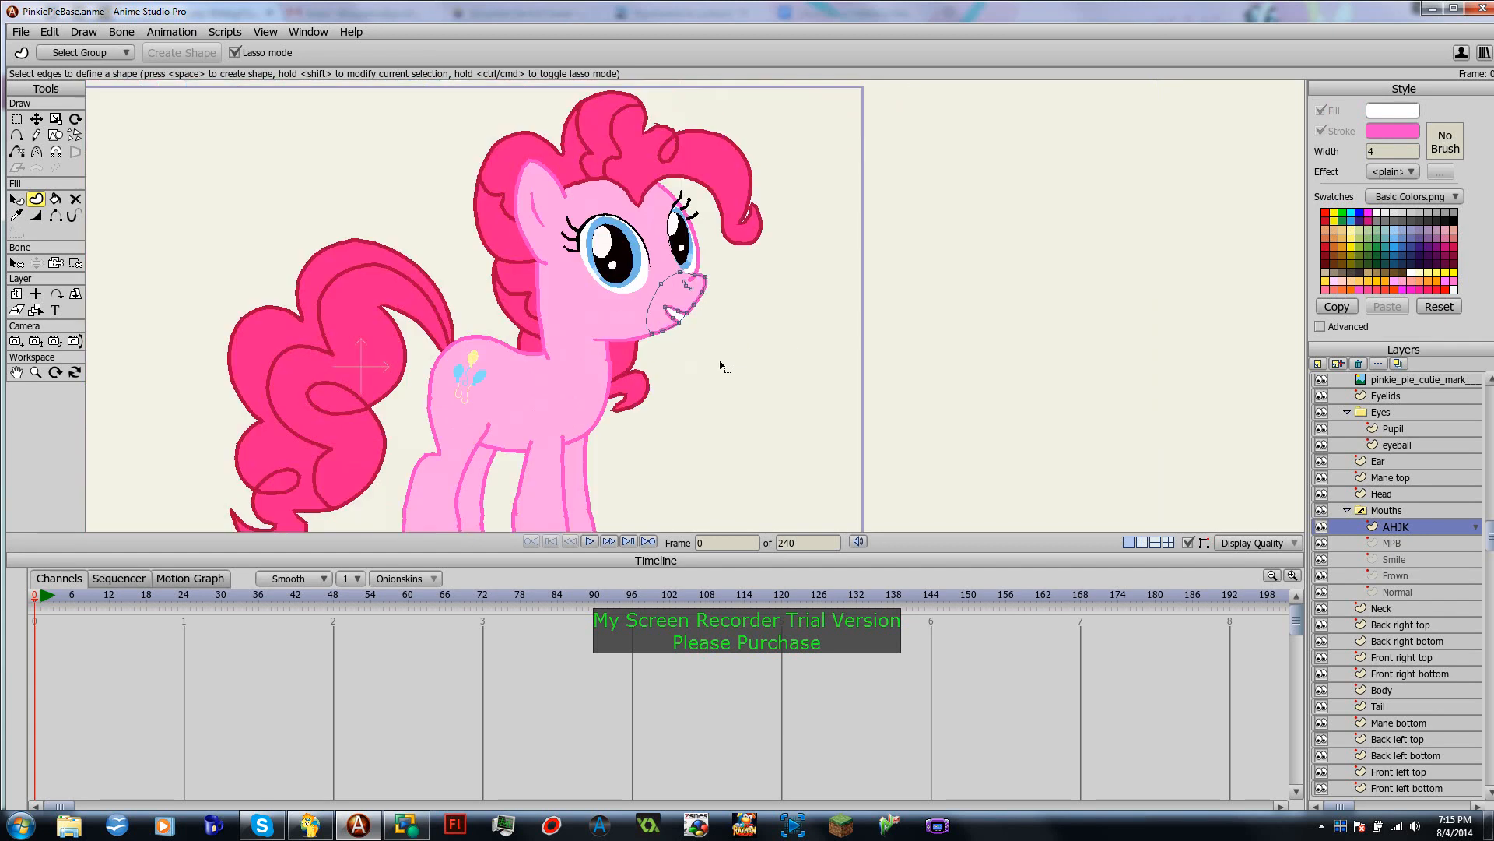
scroll(723, 368, "up", 2)
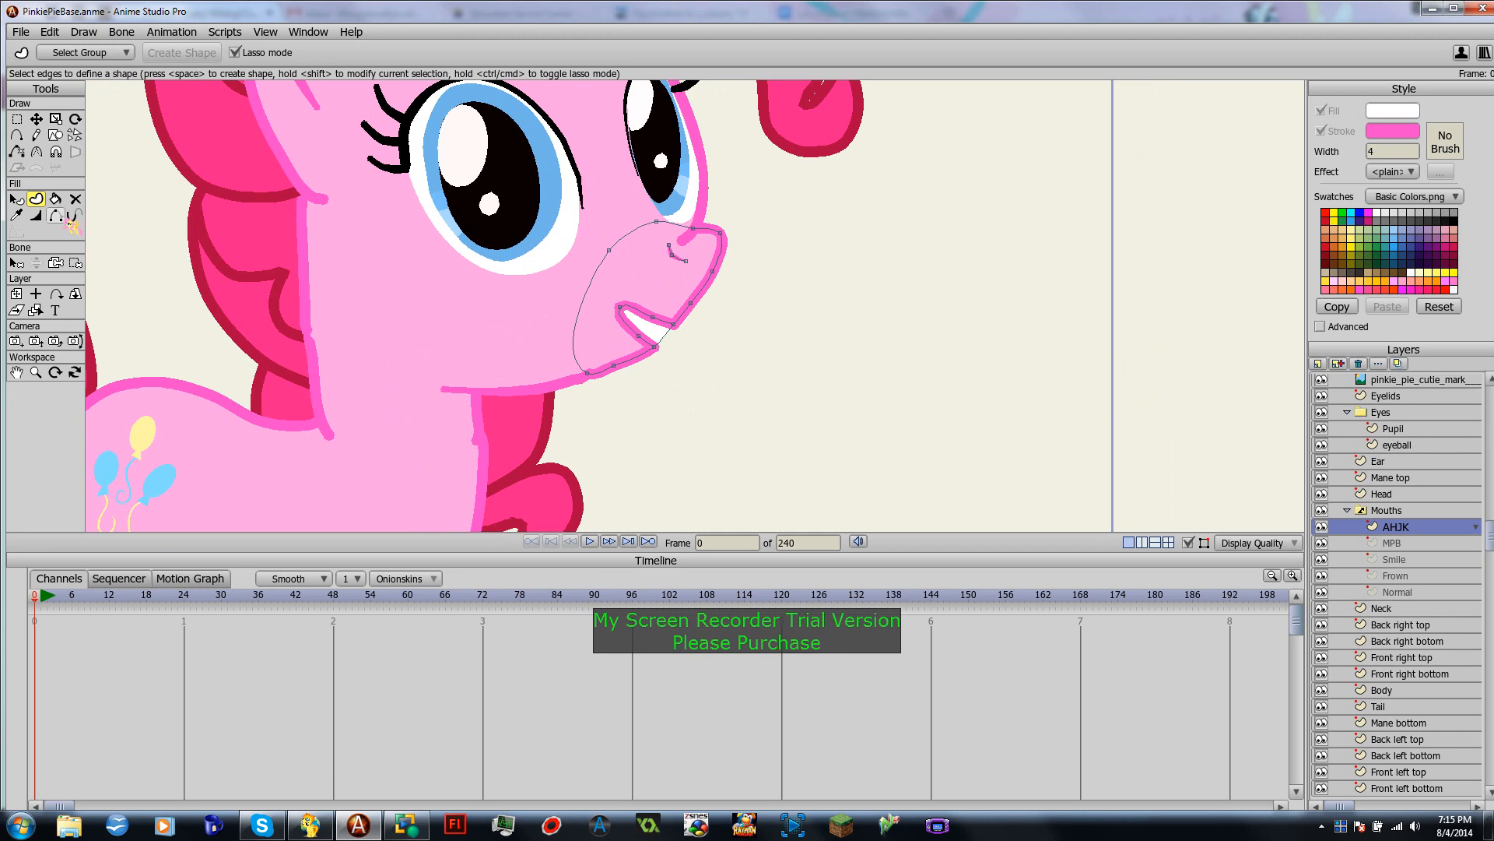
left_click(17, 152)
left_click(667, 338)
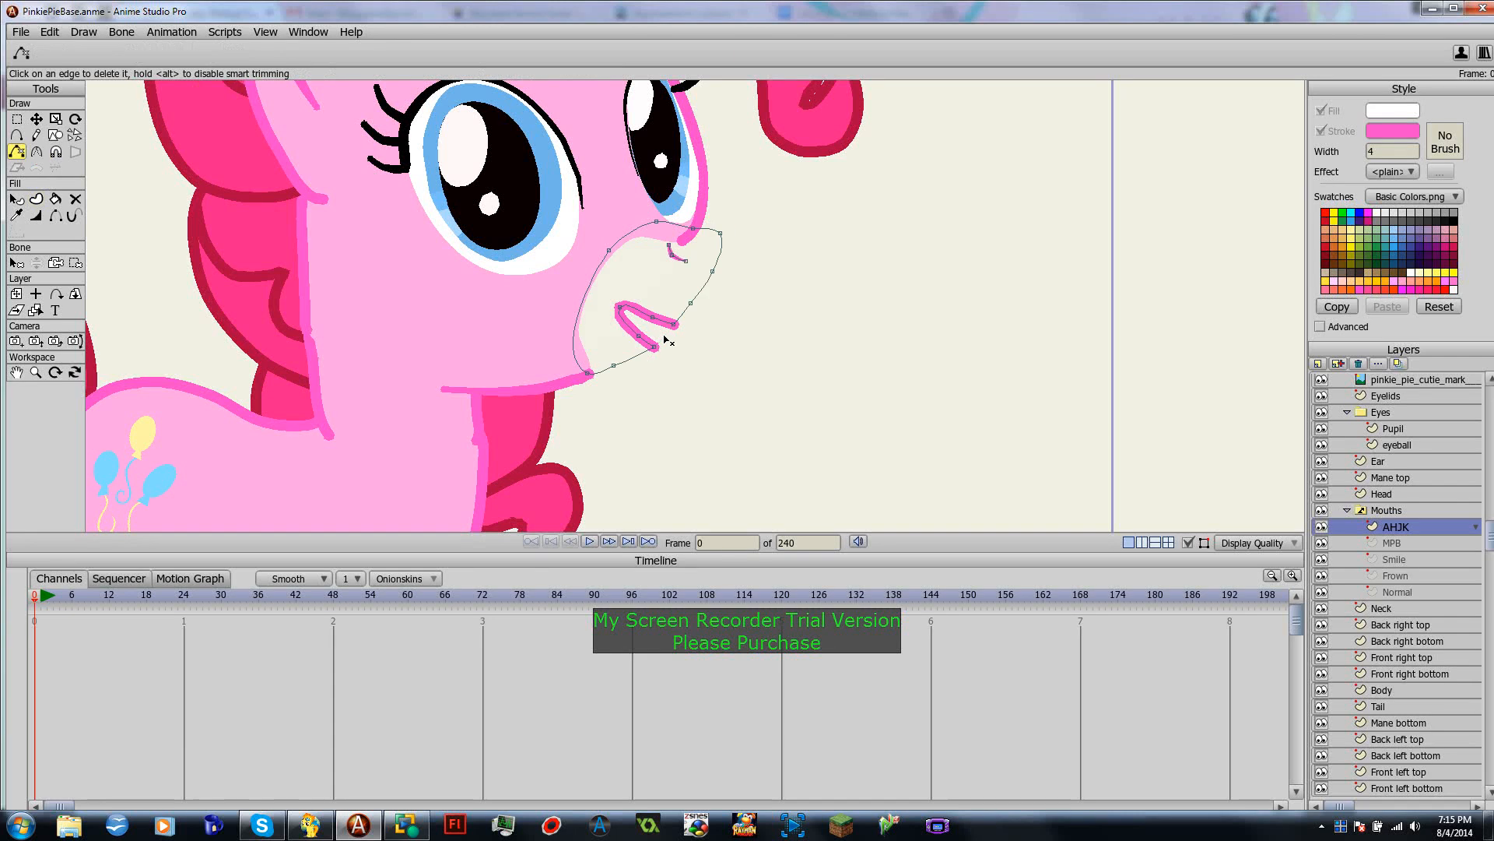
key("ctrl+z")
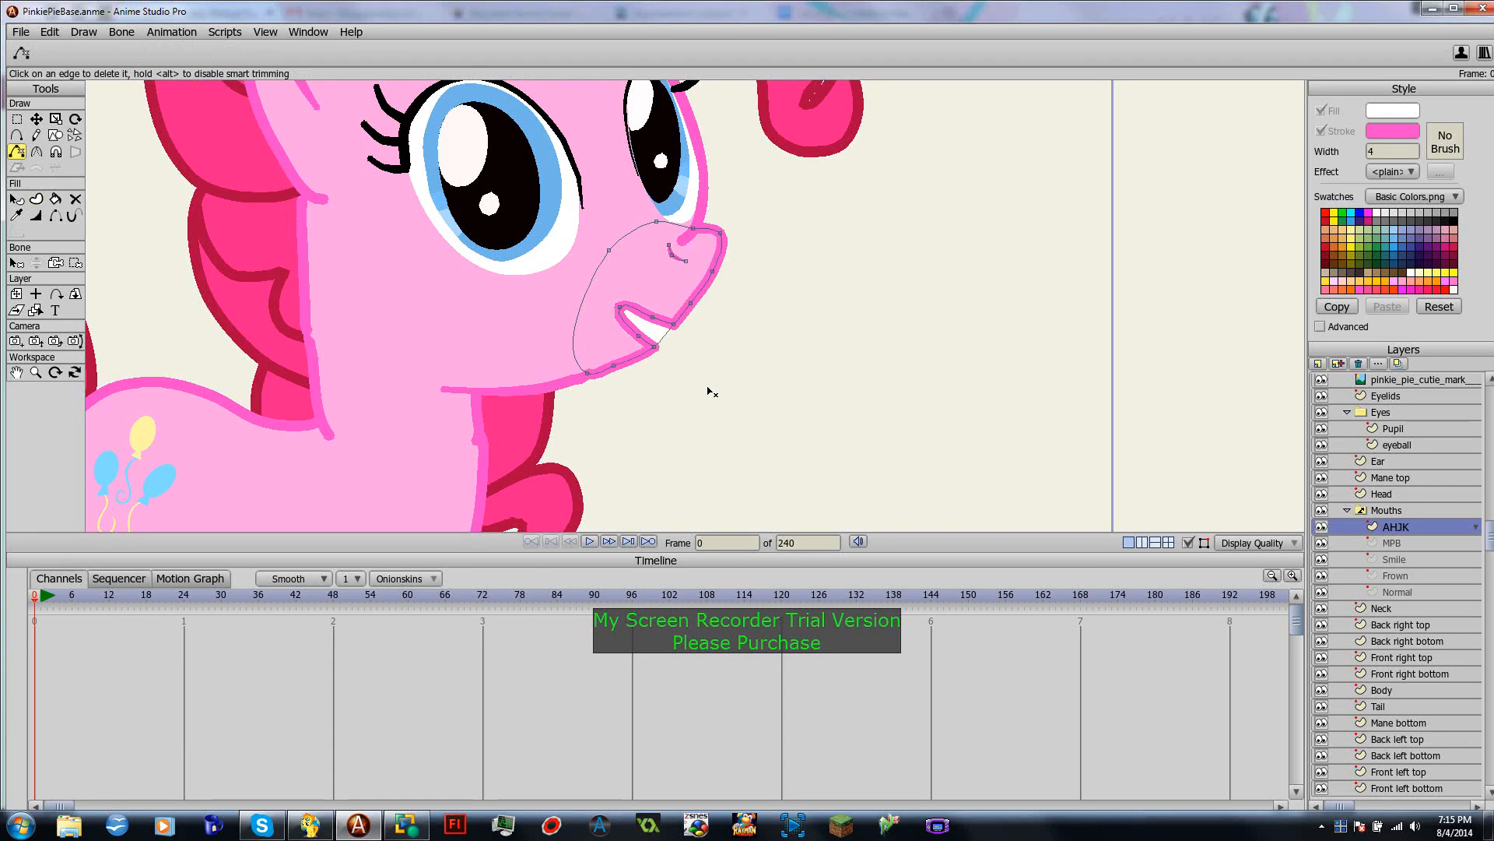
Step: Move the middle point of the AHJK lower lip curve to X 1.0980, Y 0.1810 with Translate Points
scroll(677, 394, "up", 2)
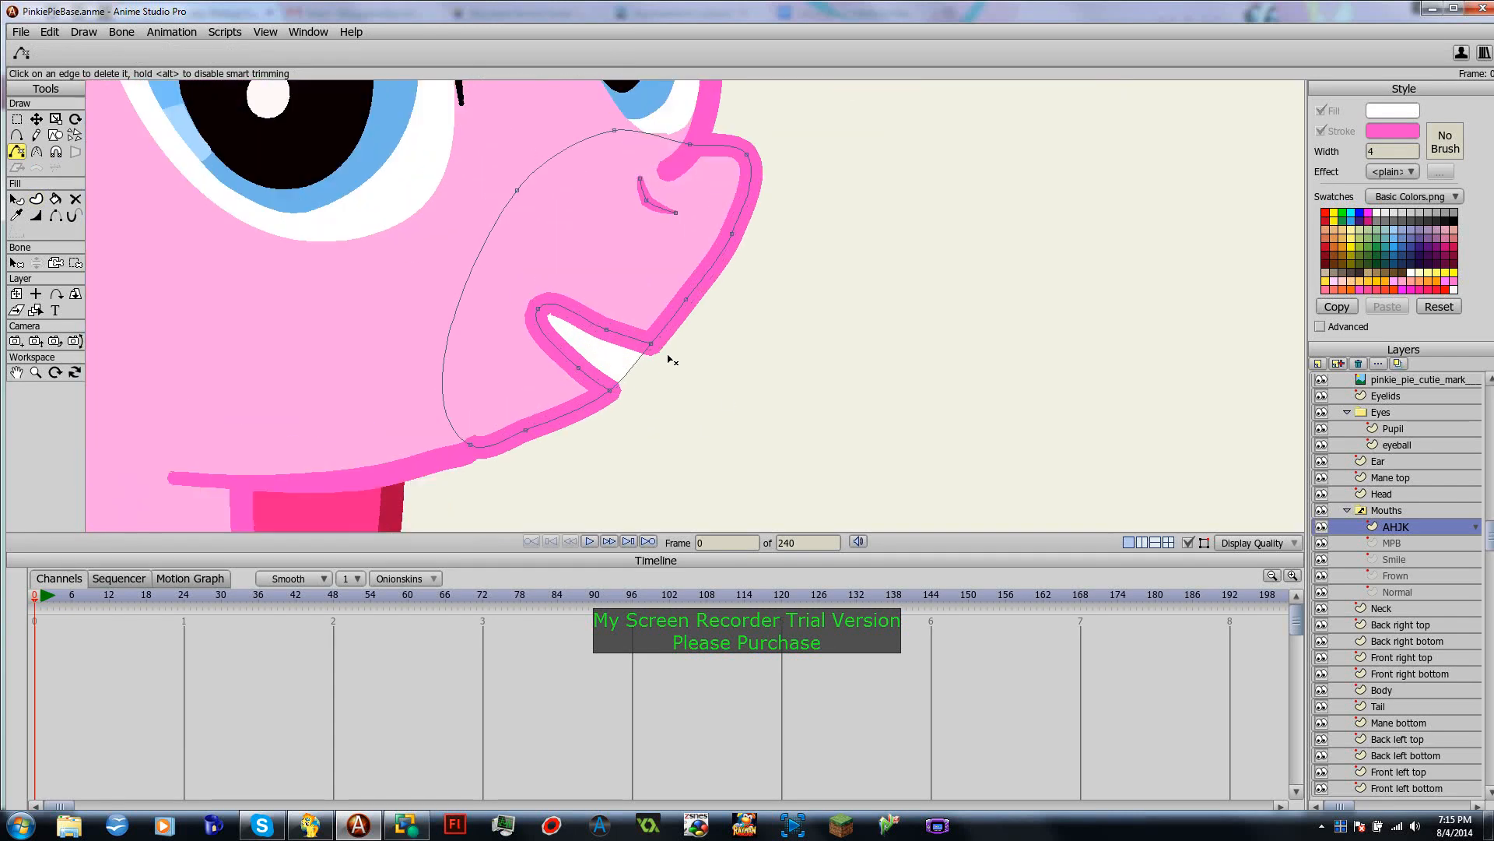
scroll(695, 389, "down", 1)
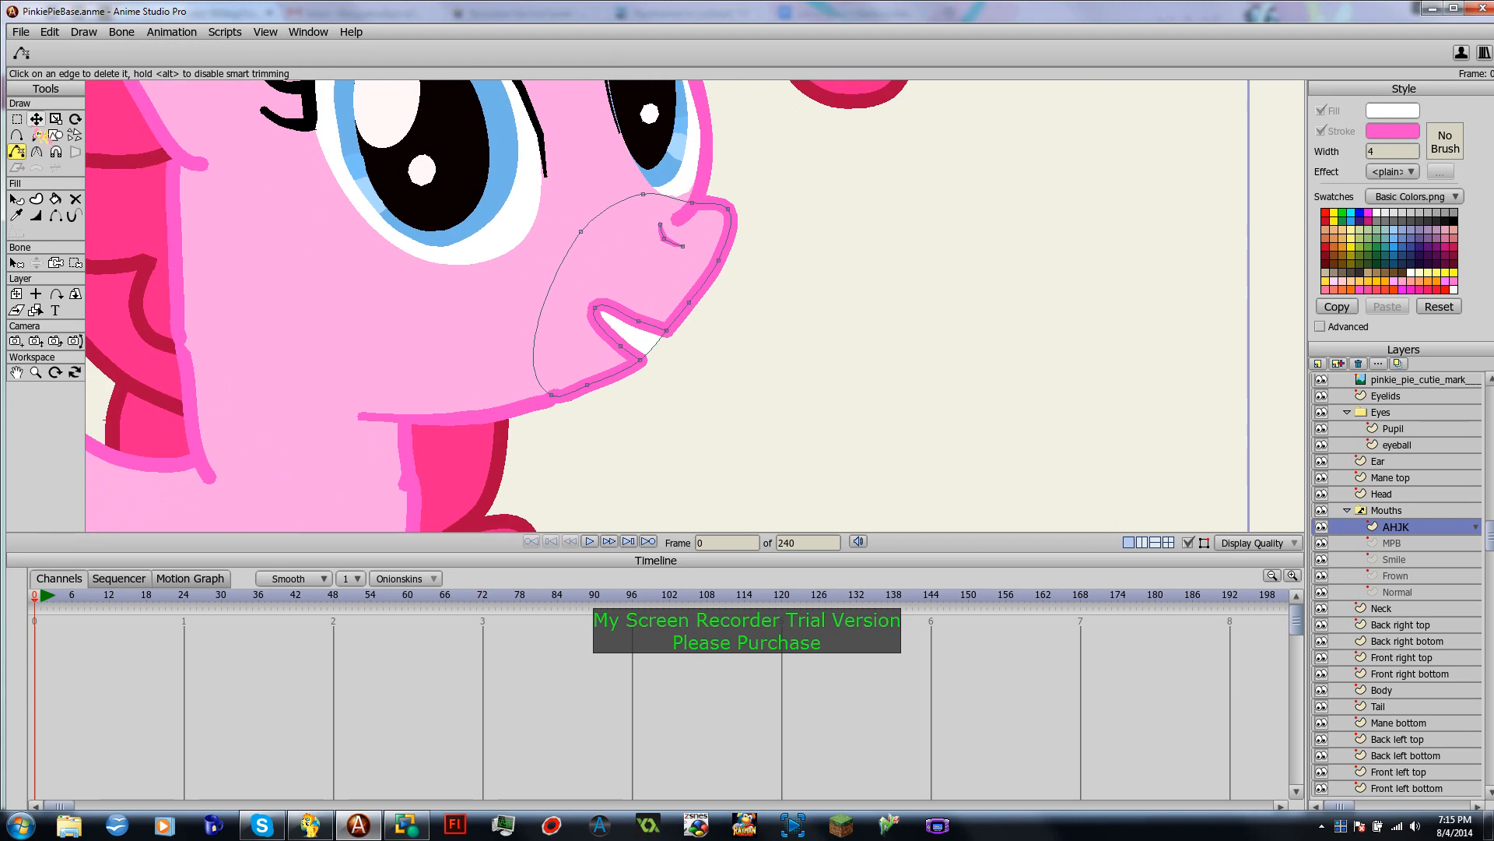
key("t")
left_click_drag(597, 312, 608, 340)
scroll(705, 389, "down", 2)
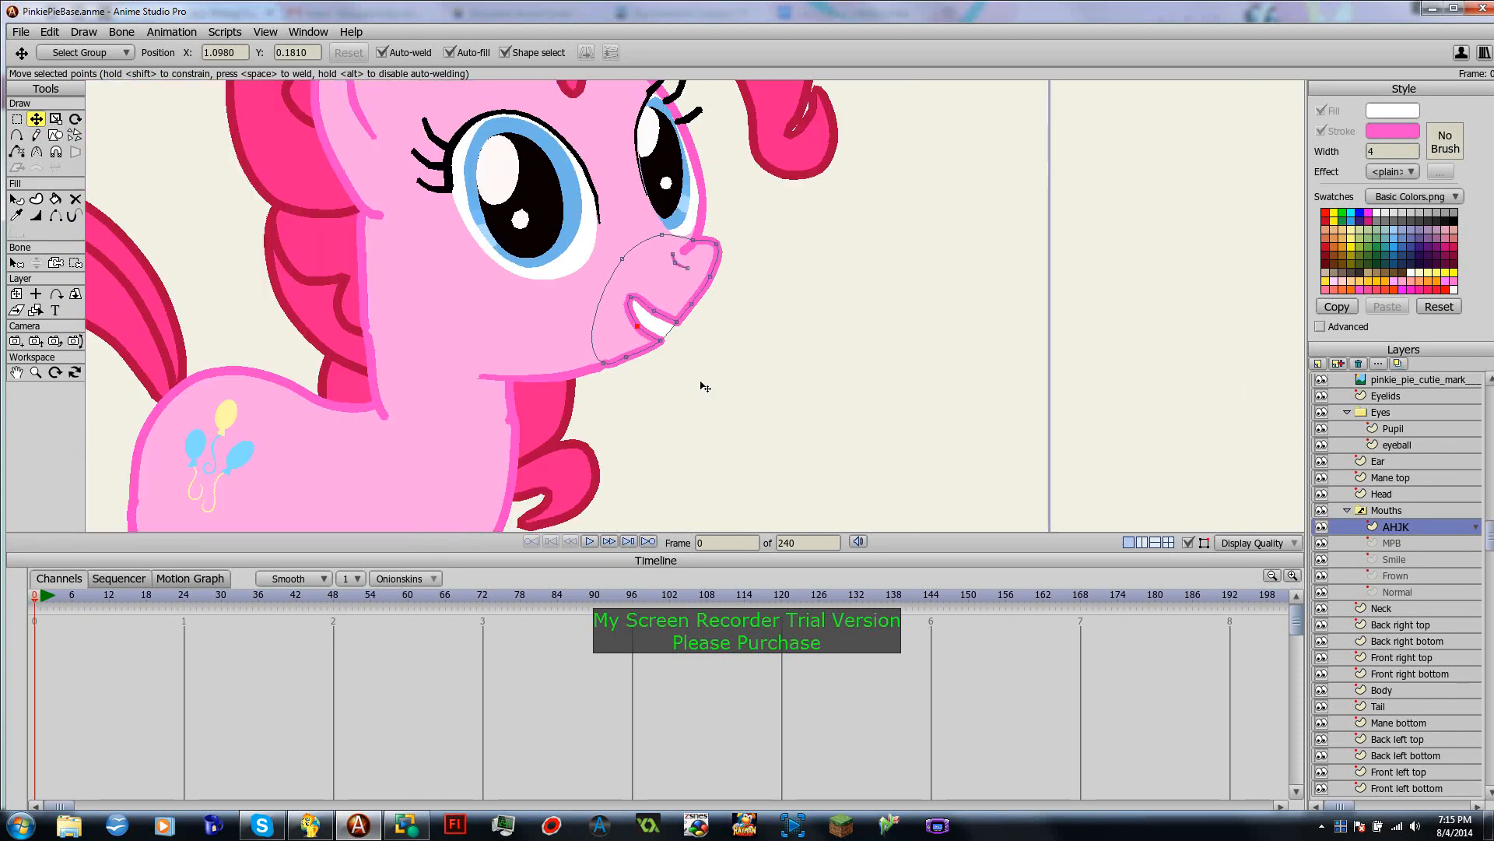
Step: Examine the AHJK mouth's shape up close and in proportion to the rest of the face
scroll(706, 384, "up", 1)
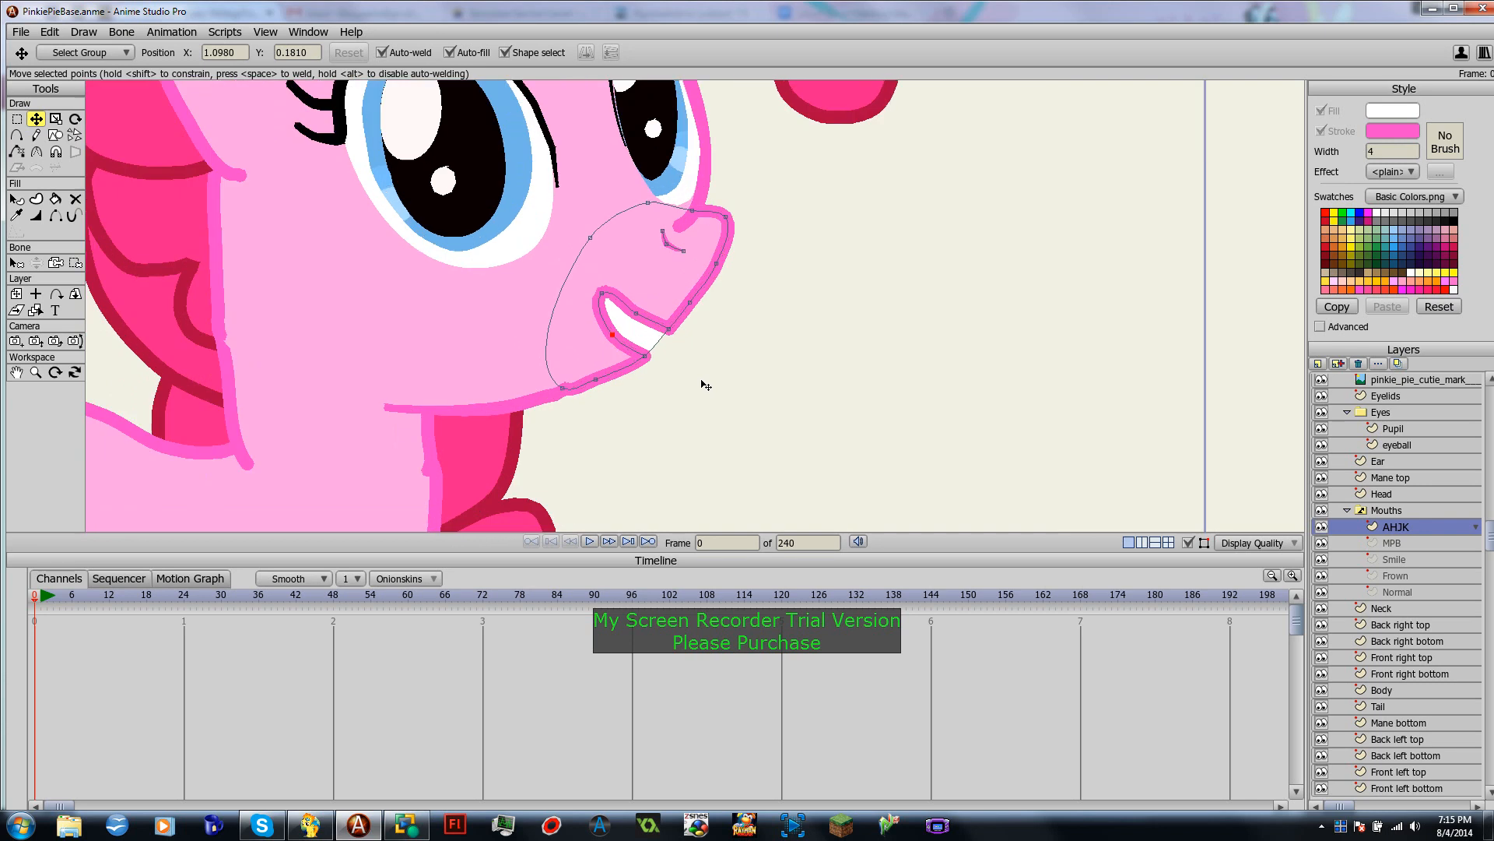
scroll(705, 384, "down", 2)
scroll(707, 387, "up", 1)
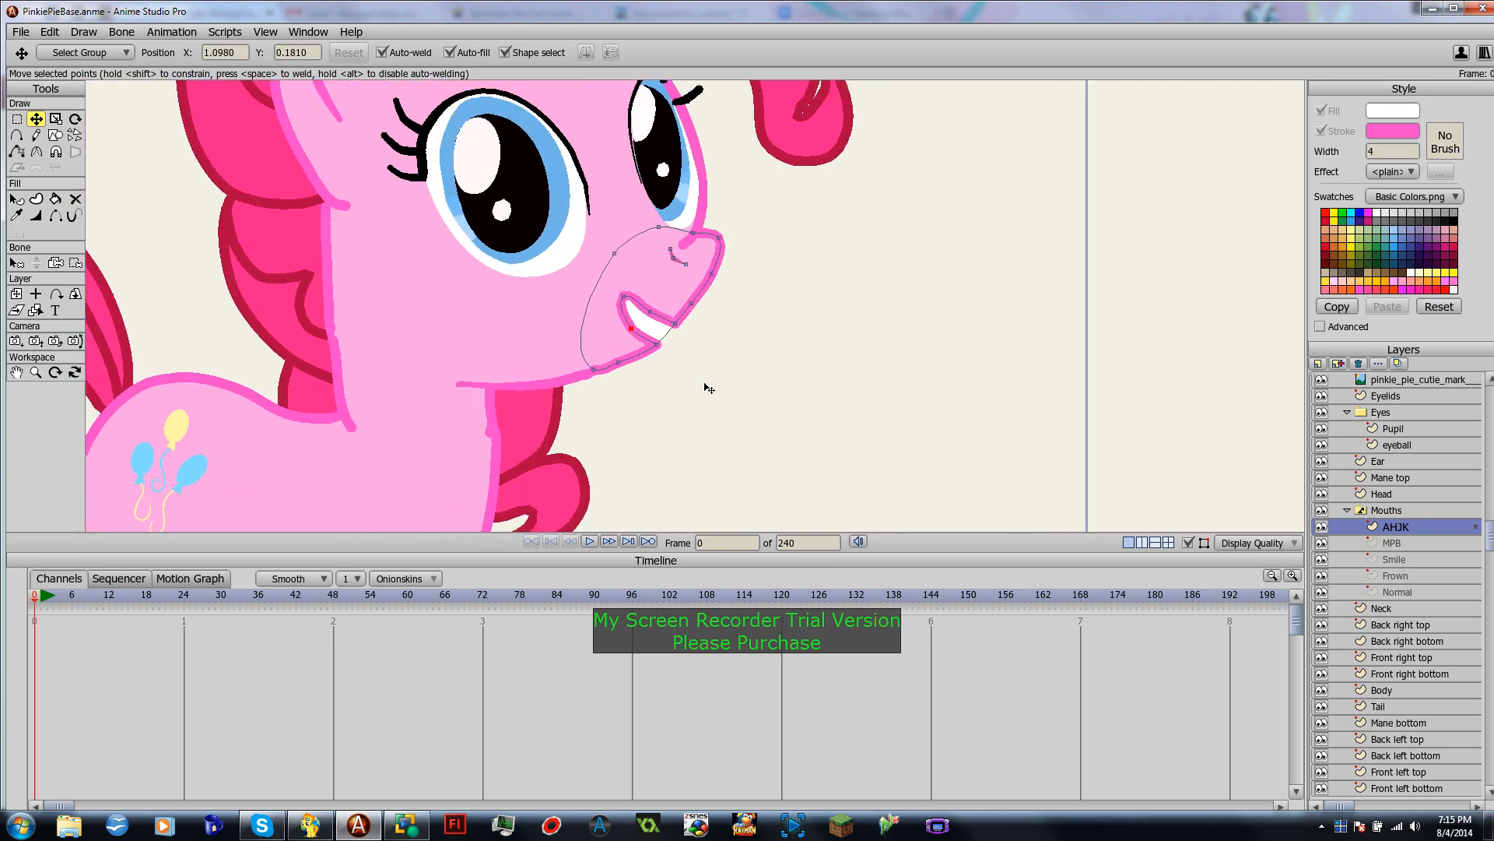
scroll(708, 389, "up", 3)
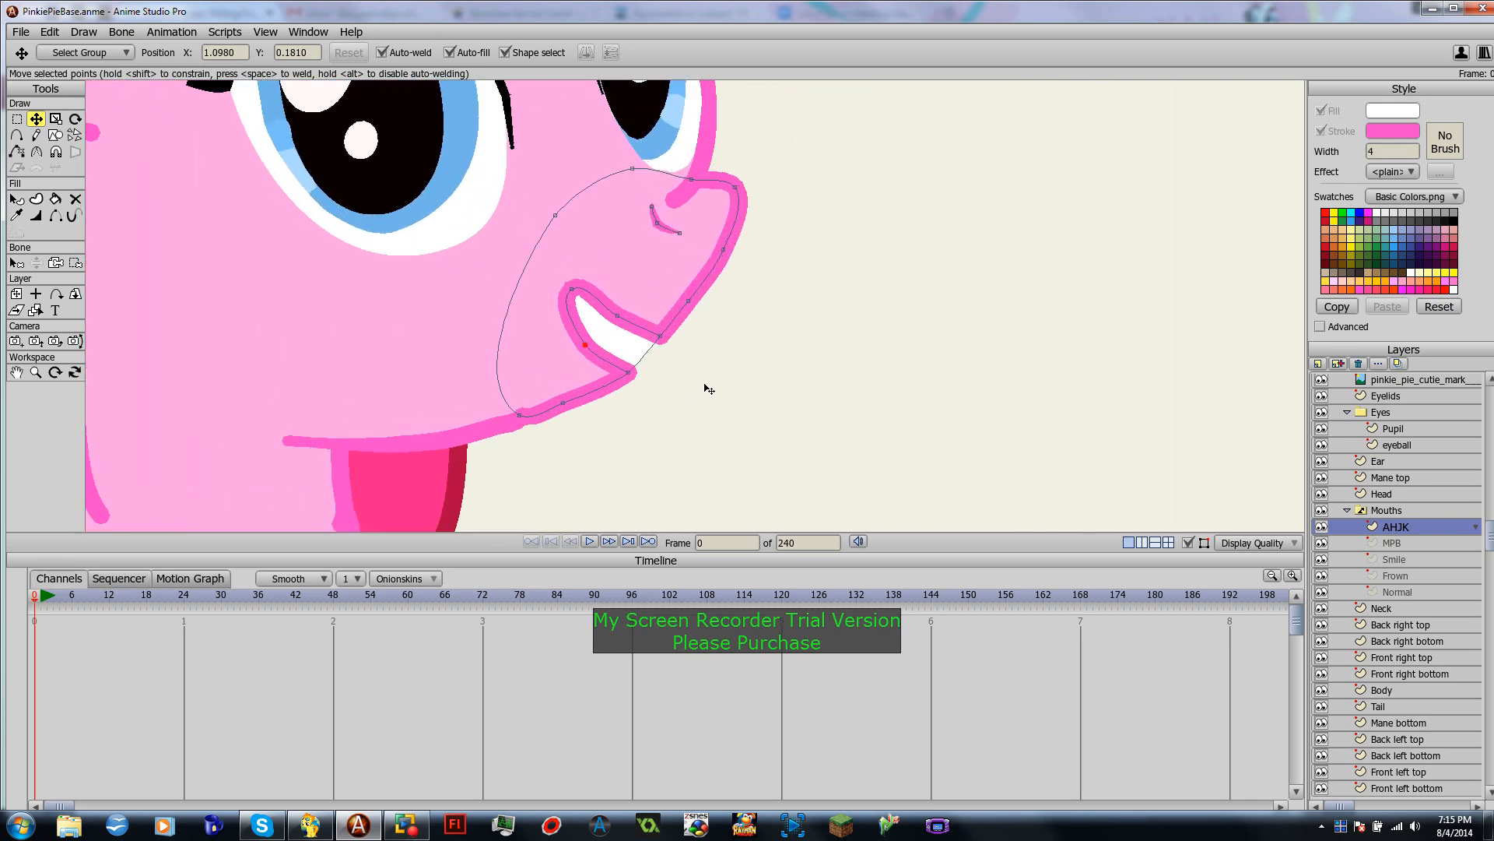
scroll(713, 446, "down", 3)
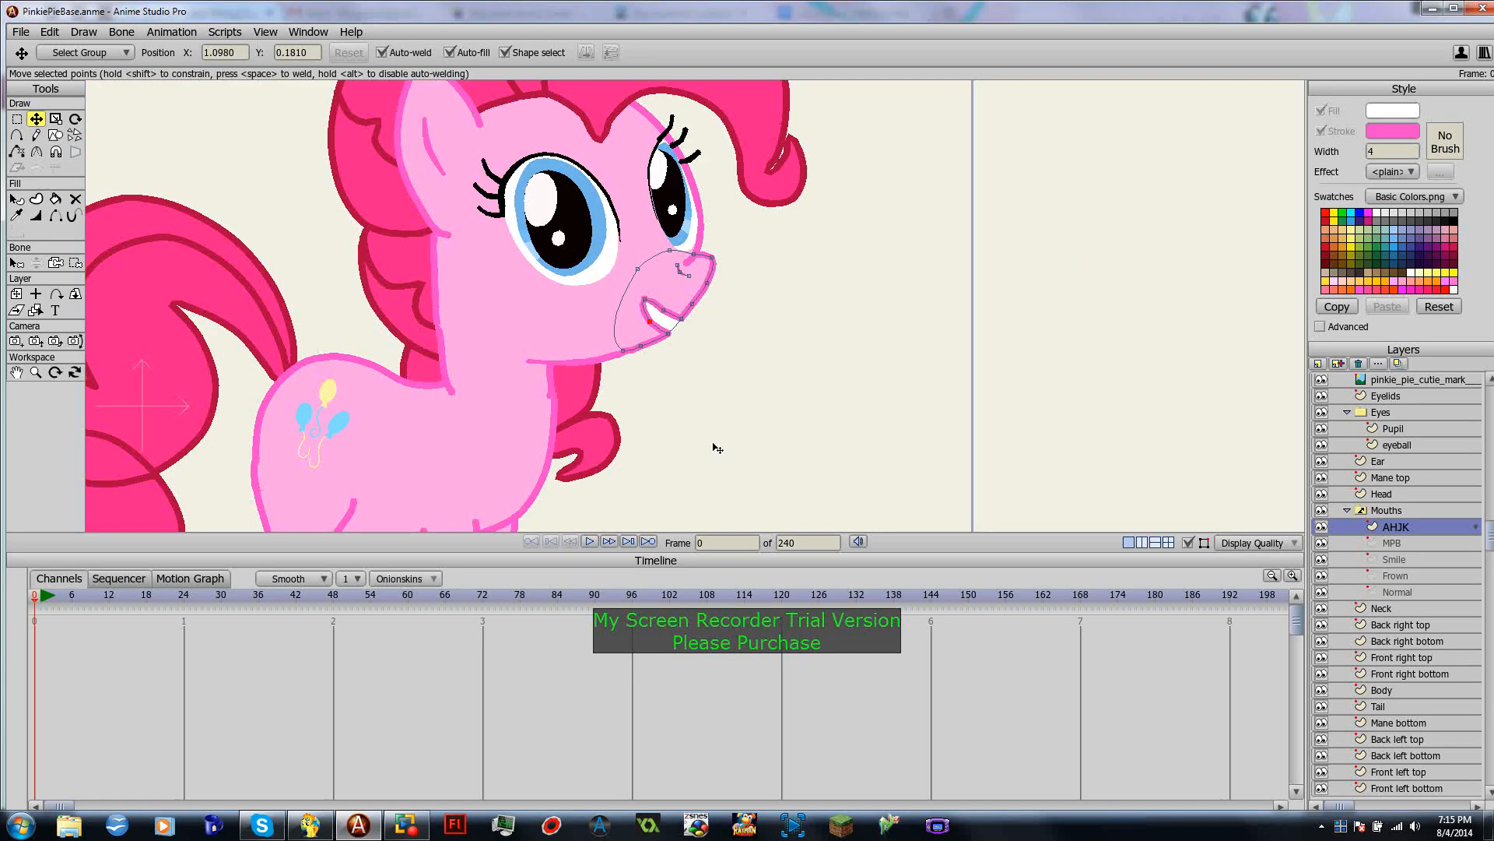
scroll(718, 448, "up", 1)
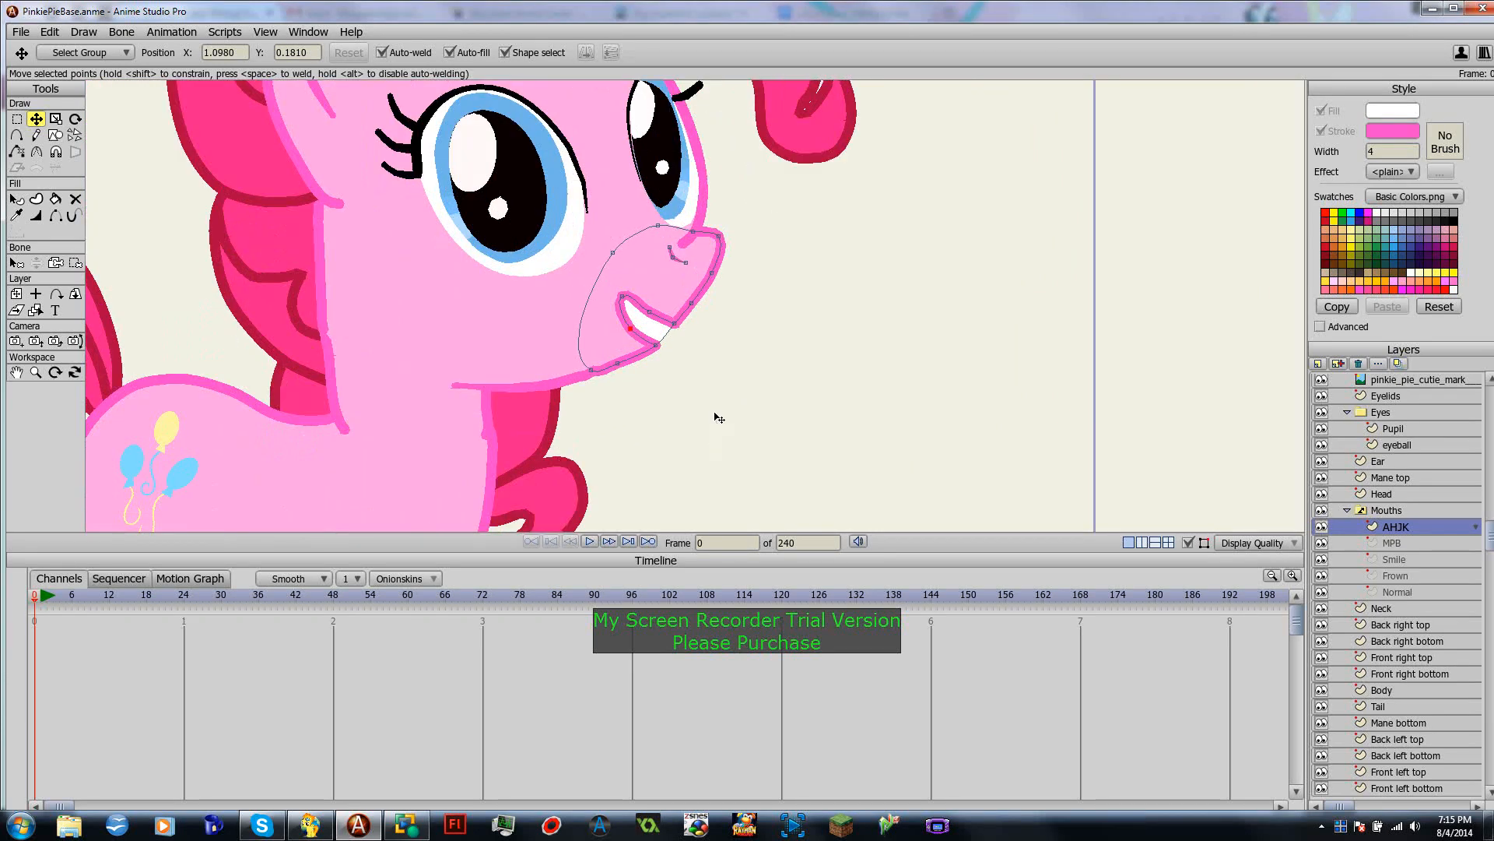
scroll(719, 418, "up", 1)
scroll(719, 418, "down", 1)
scroll(719, 418, "up", 2)
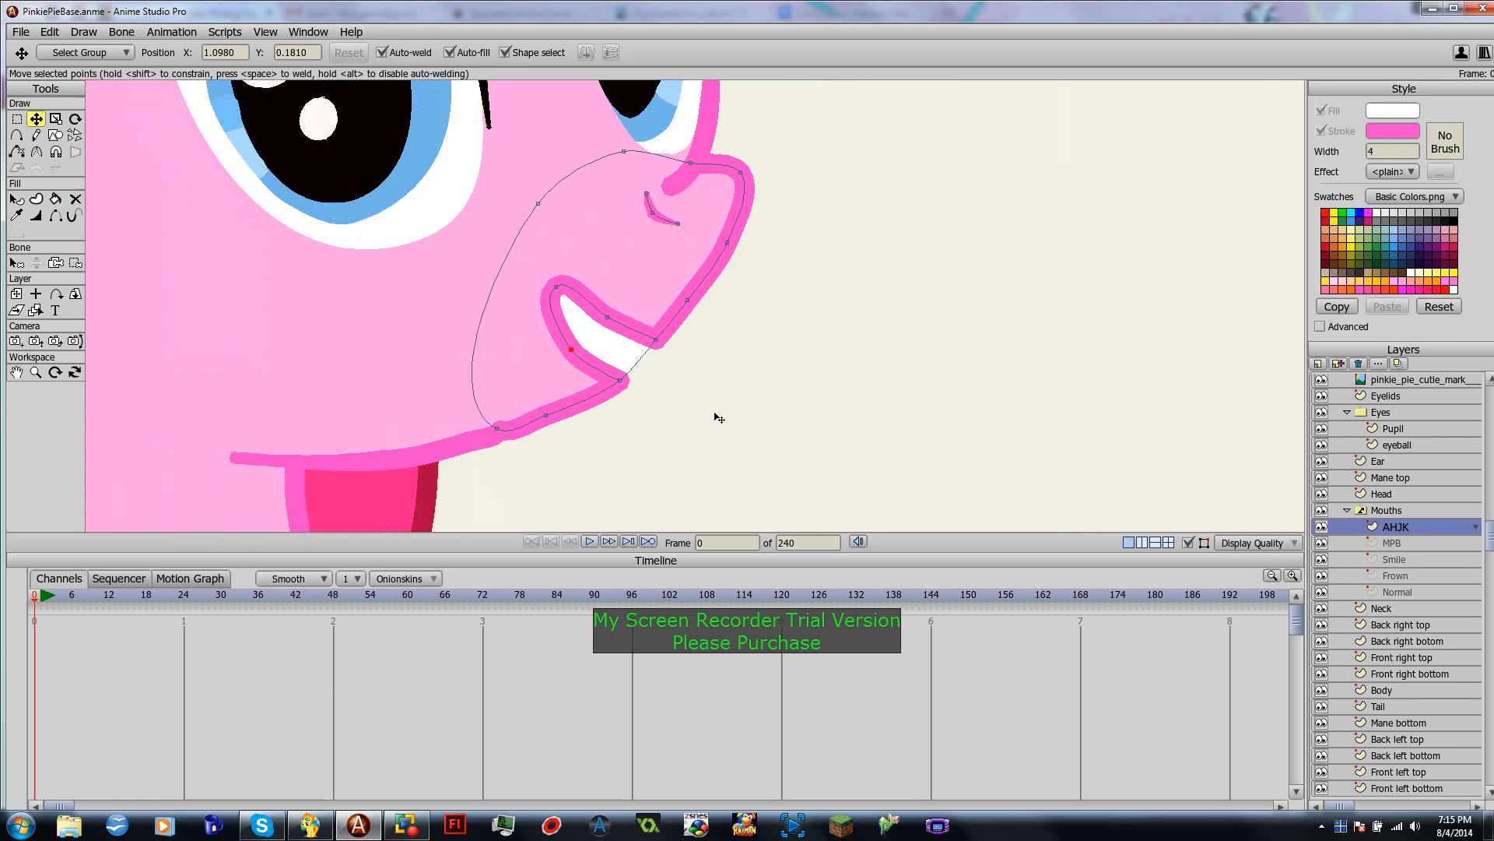
scroll(718, 417, "down", 3)
scroll(715, 418, "up", 3)
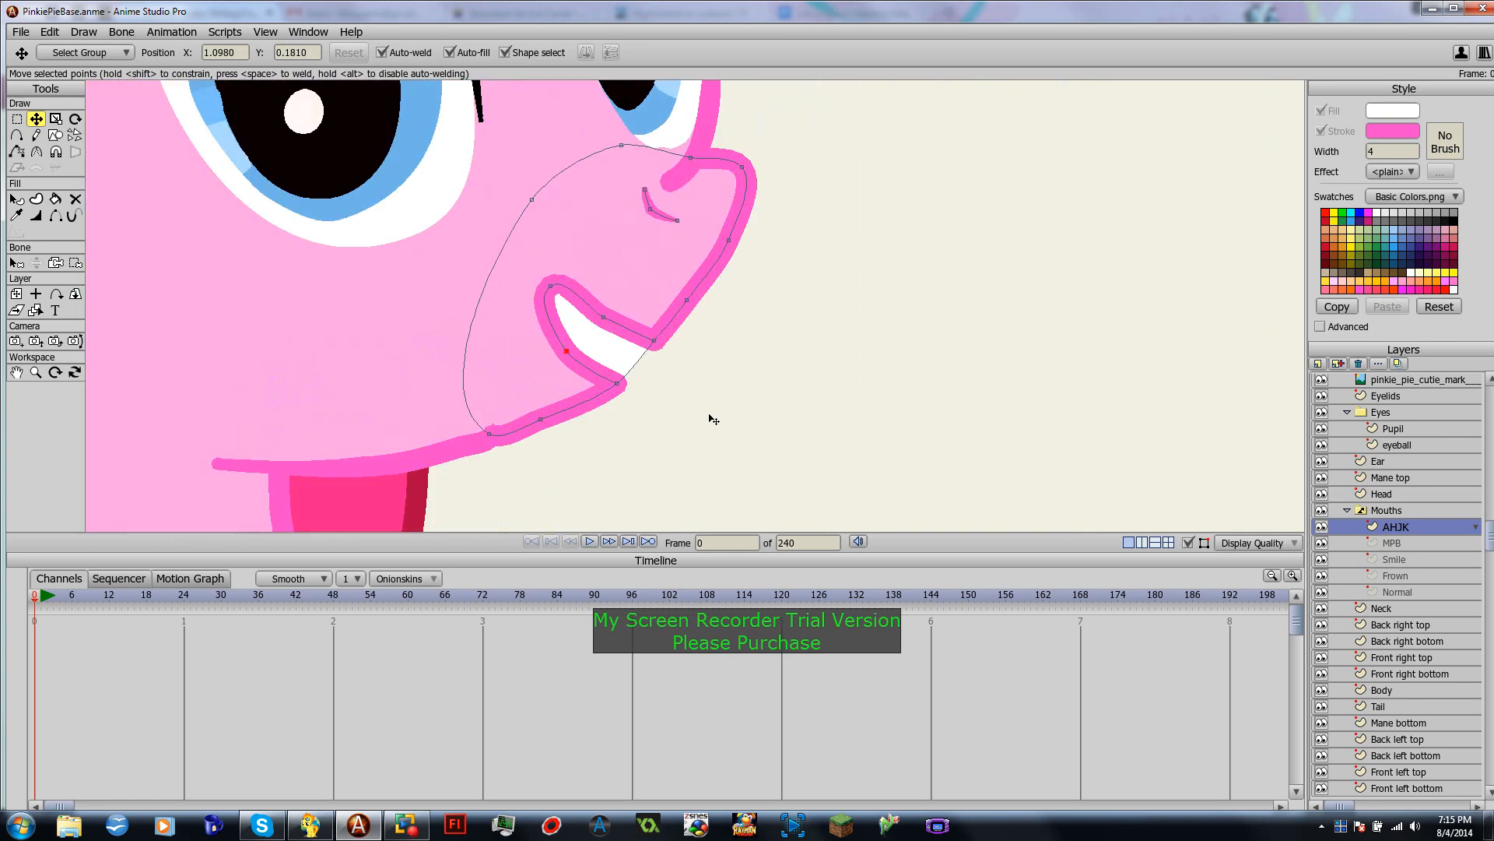
Step: Select the shape filling the AHJK mouth opening and set its white fill's alpha to 1
left_click_drag(818, 469, 821, 451)
left_click(617, 336)
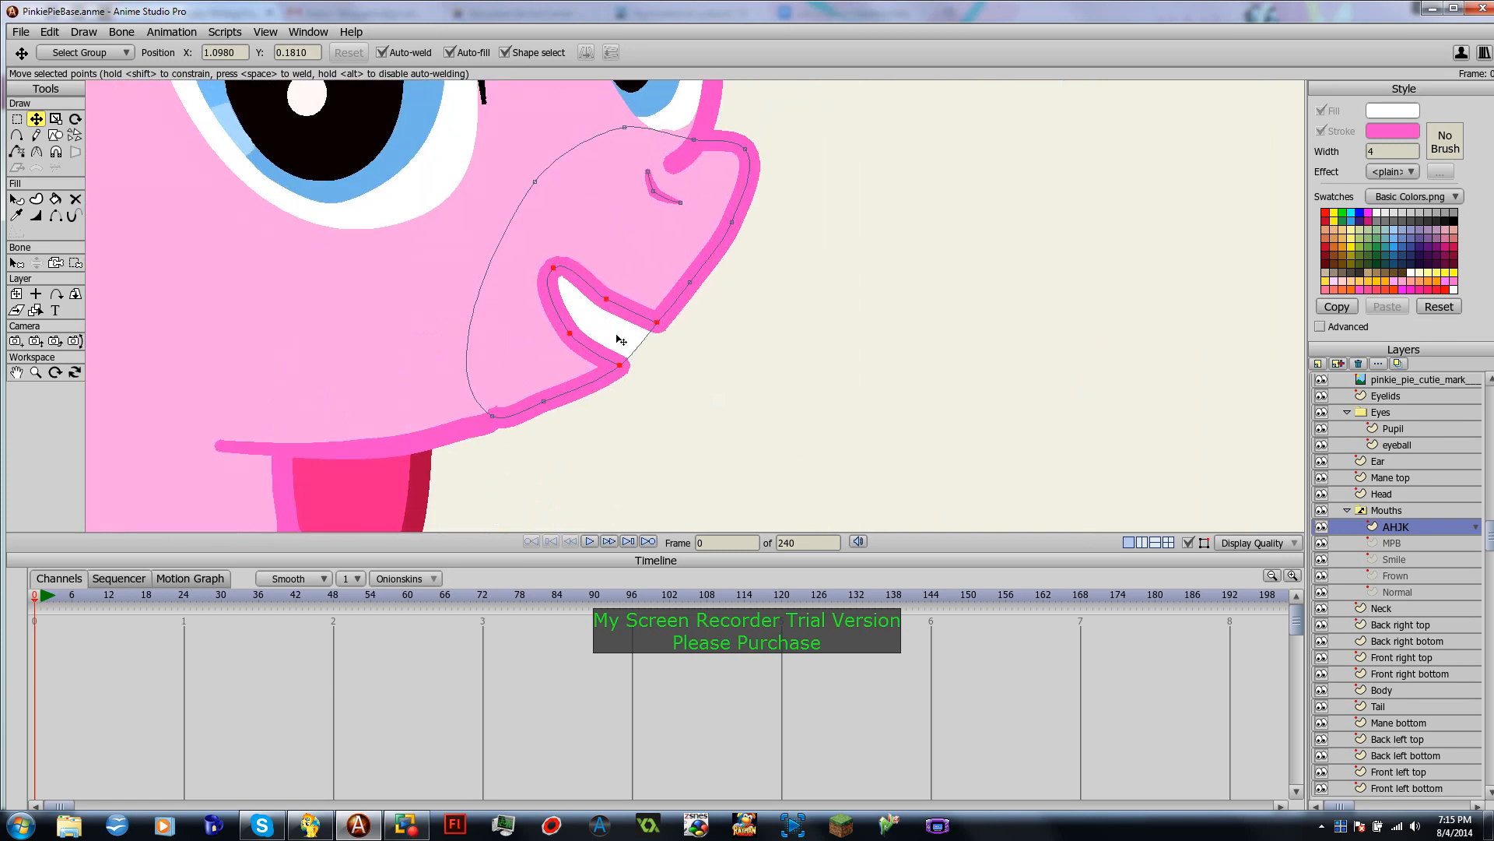
left_click(15, 198)
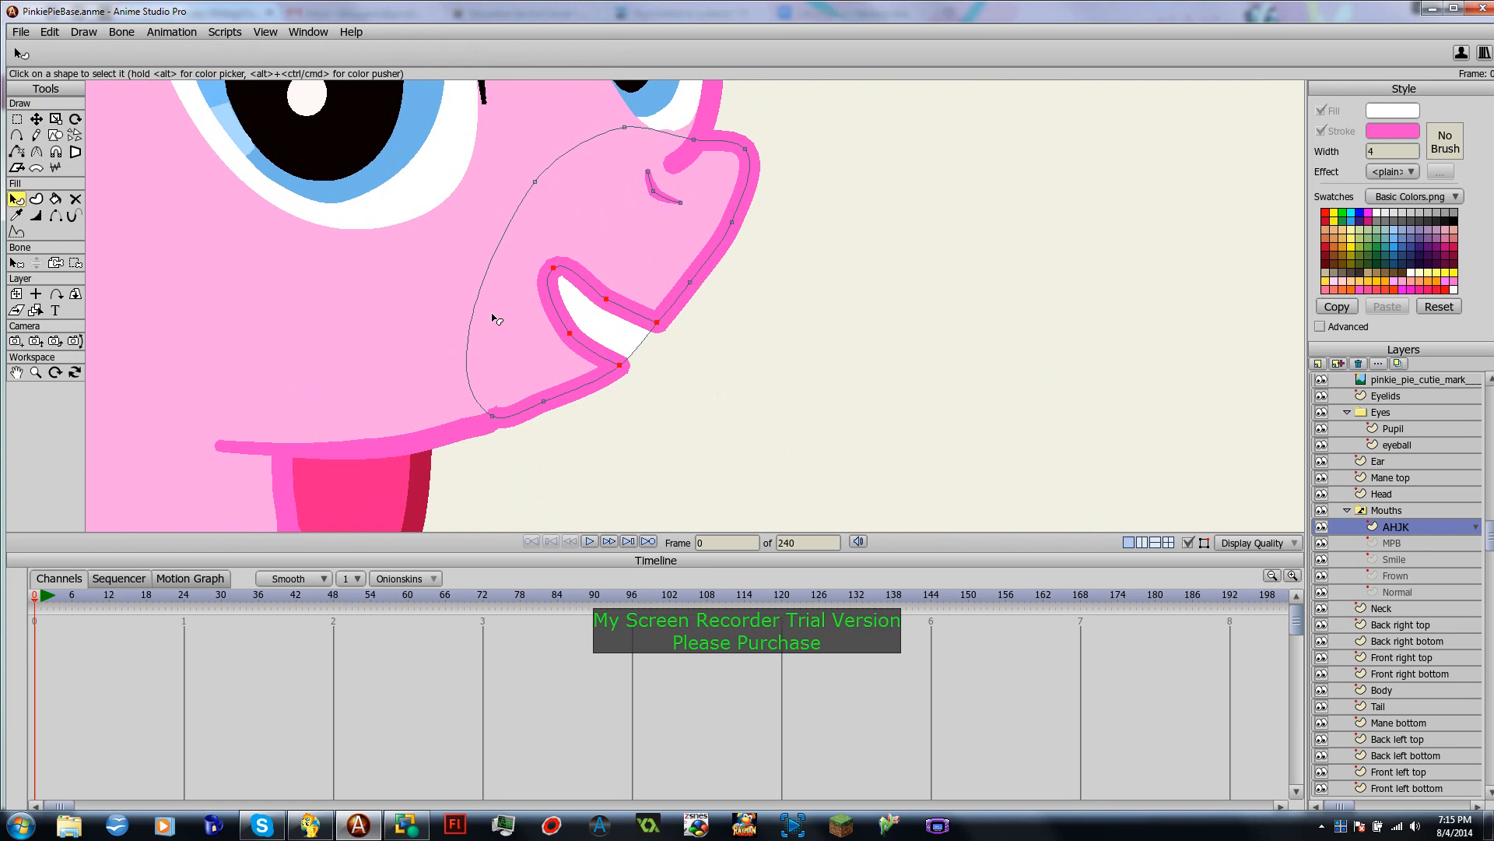
left_click(598, 330)
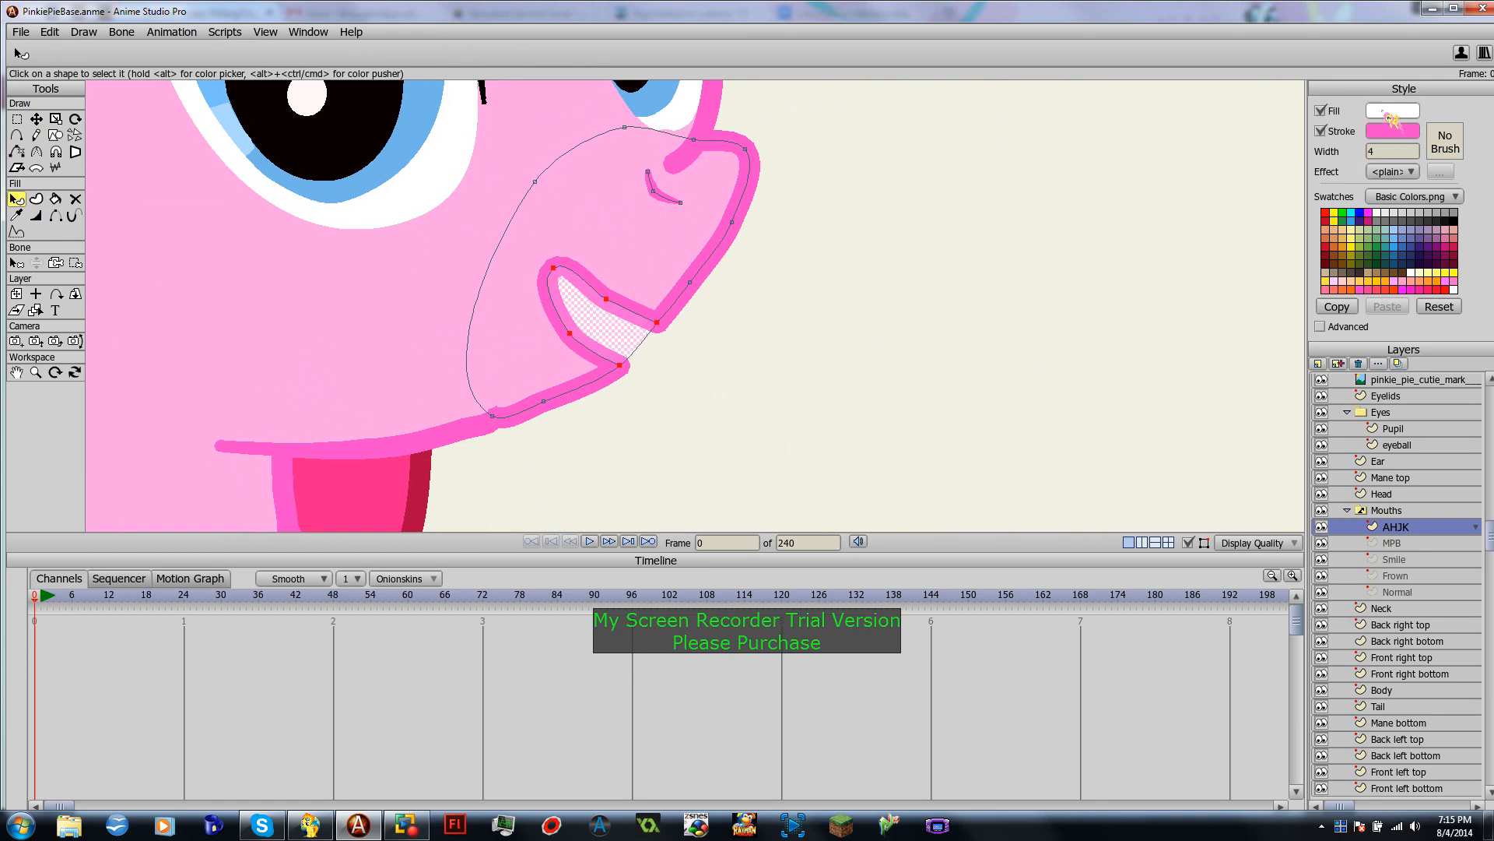
left_click(1391, 116)
left_click(361, 428)
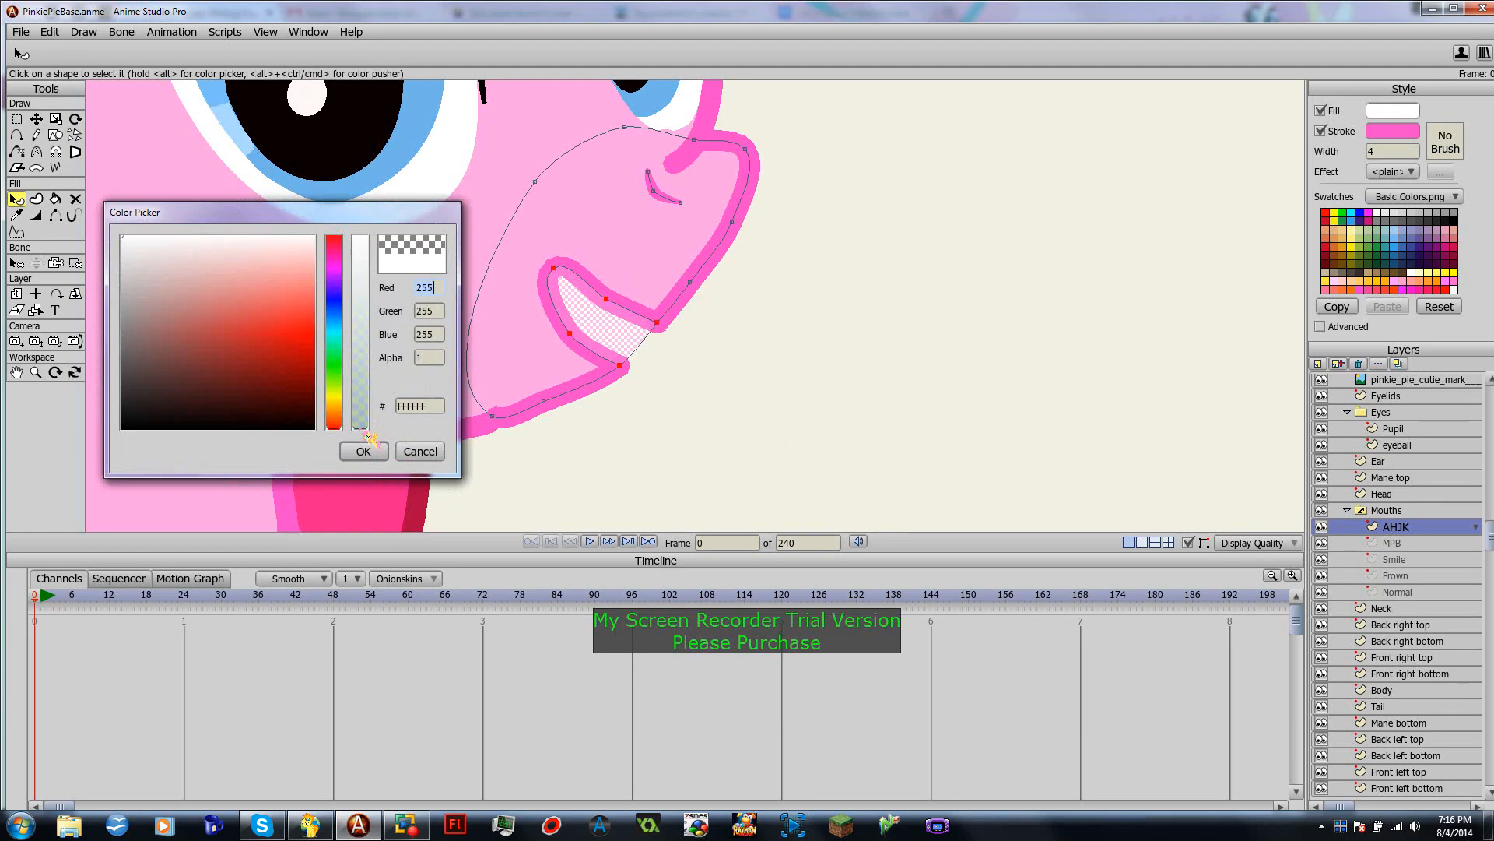
left_click(363, 452)
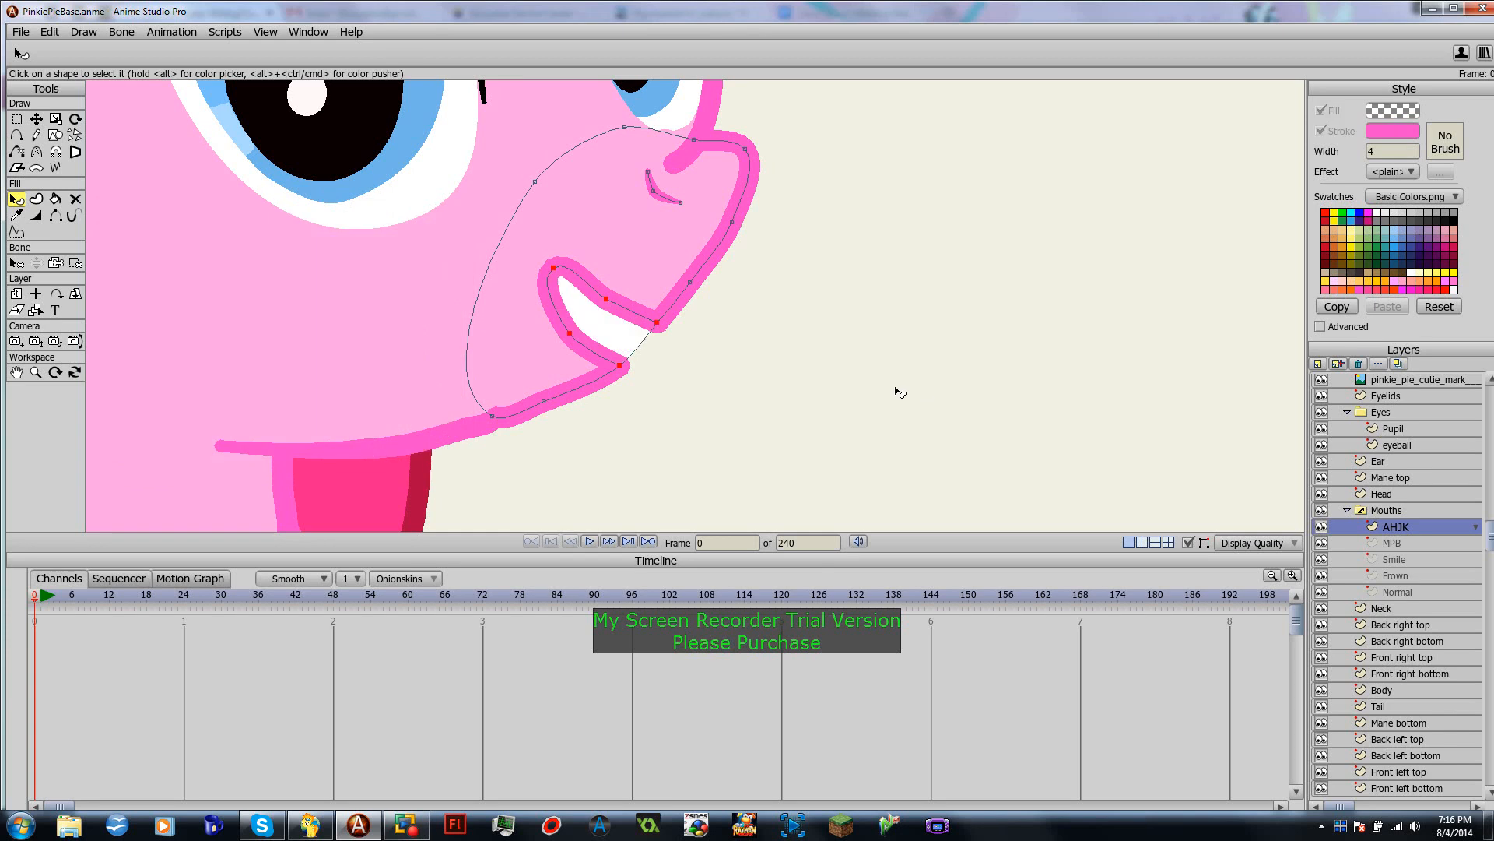
scroll(820, 360, "up", 2)
scroll(816, 362, "down", 5)
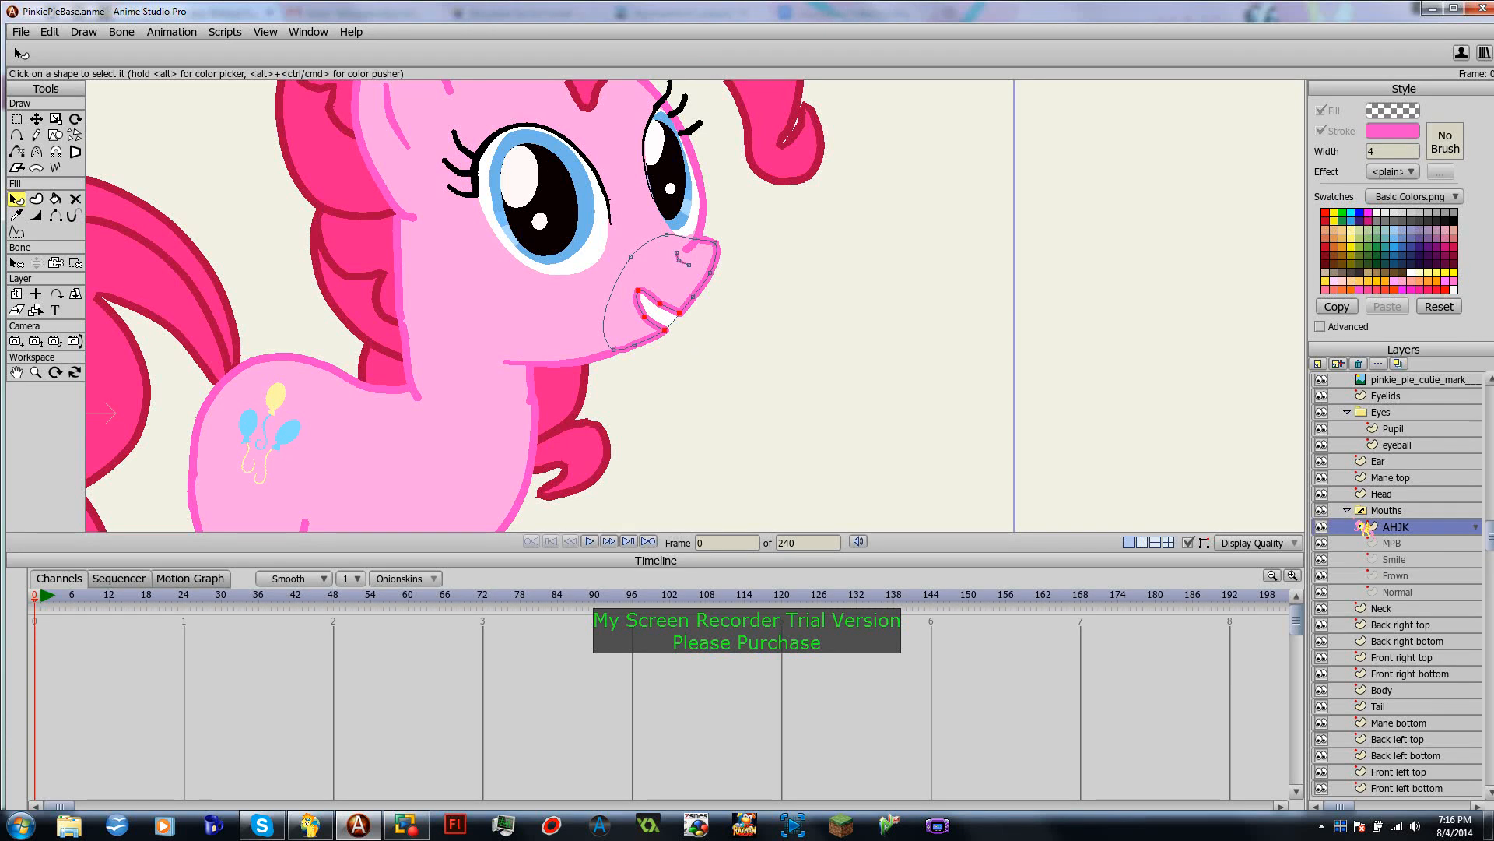
Step: Duplicate the MPB layer in the Mouths switch layer and name the copy LN
left_click(1412, 544)
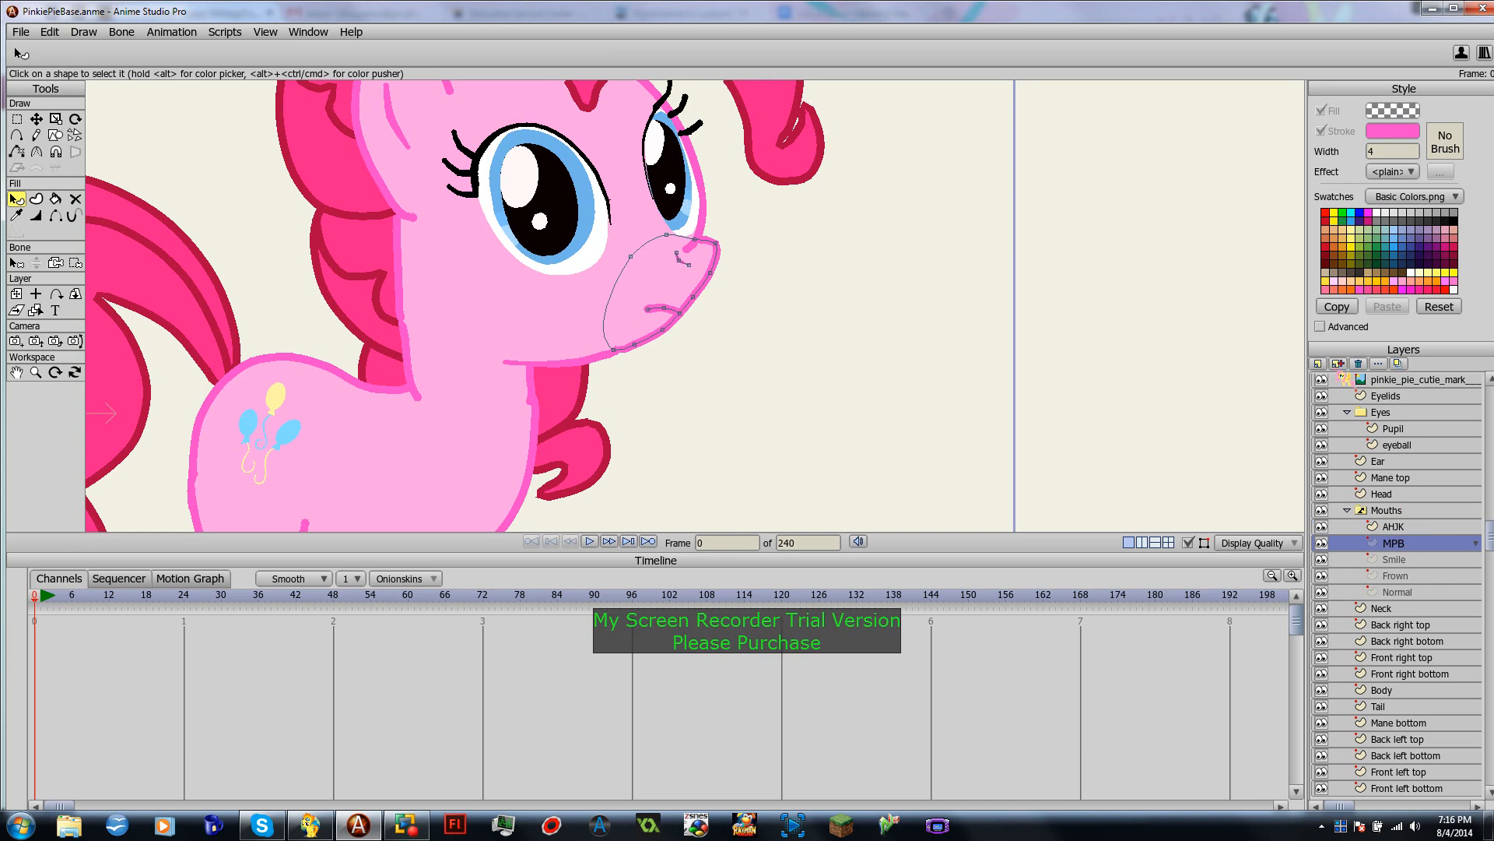
left_click(1339, 365)
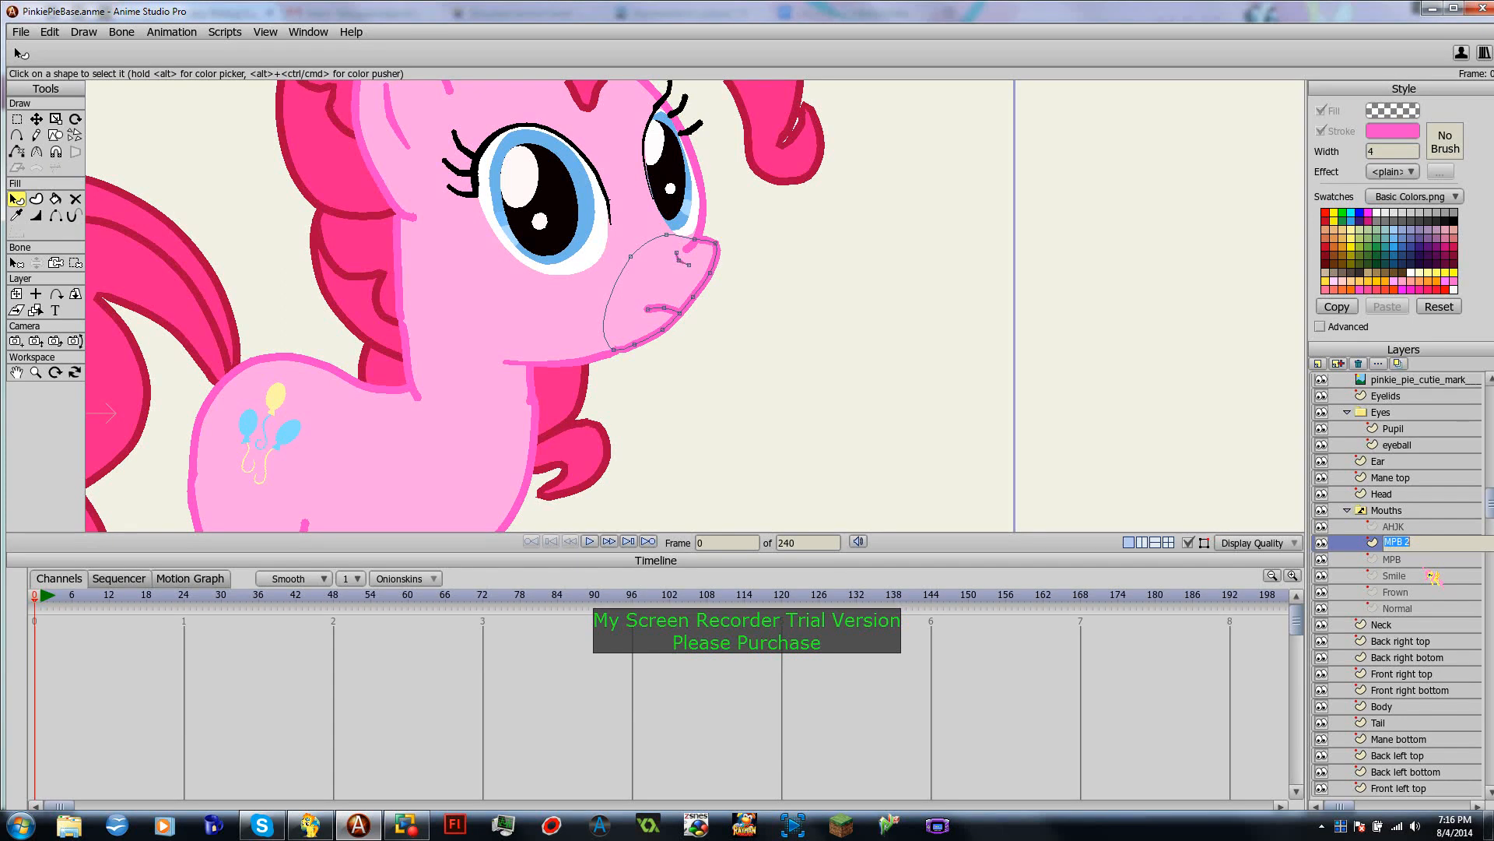
type("B")
type("N")
key("Return")
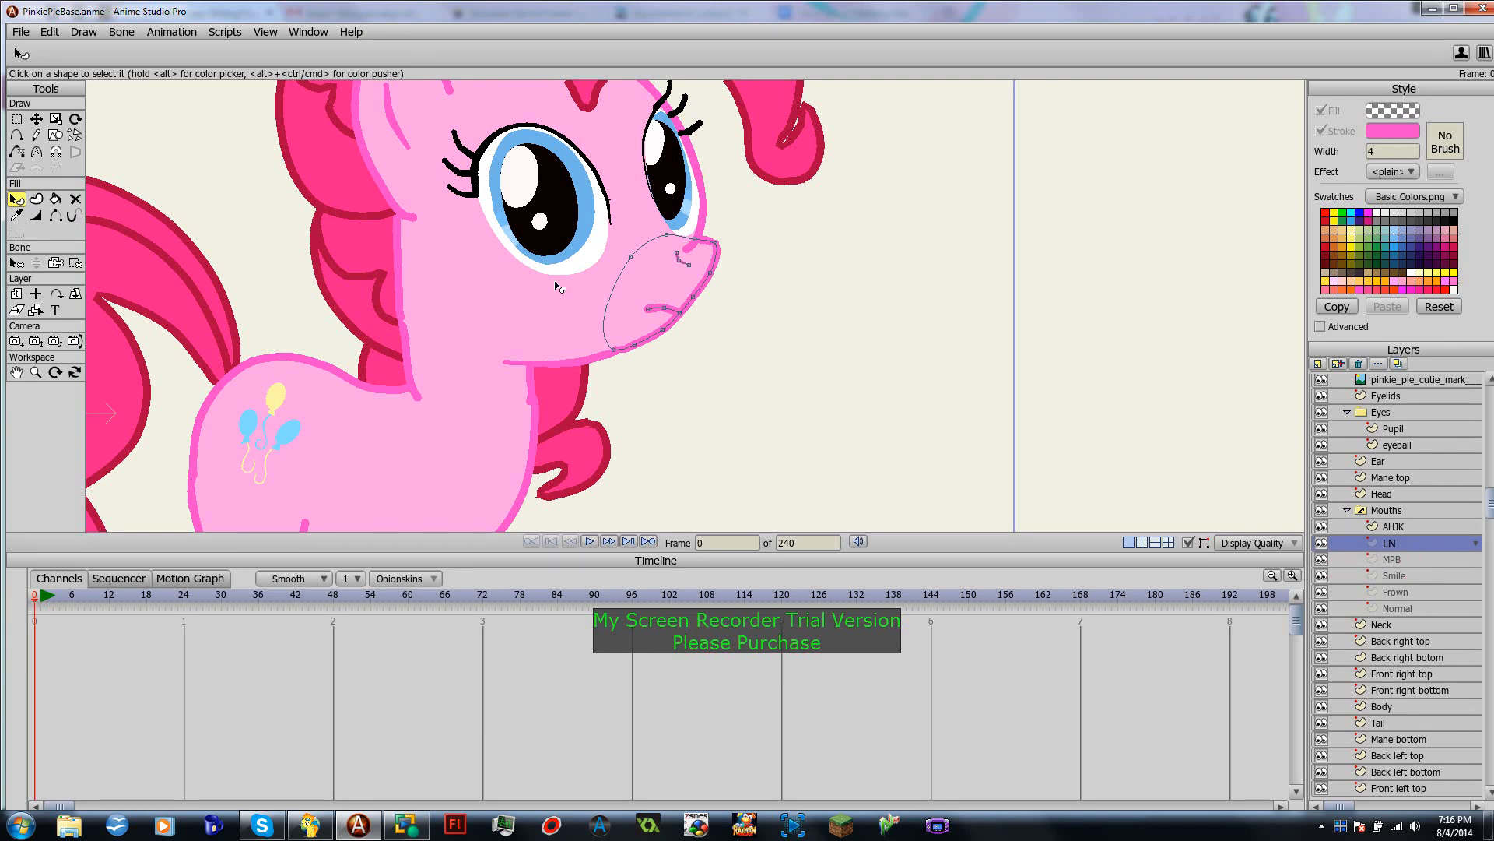
scroll(559, 287, "up", 3)
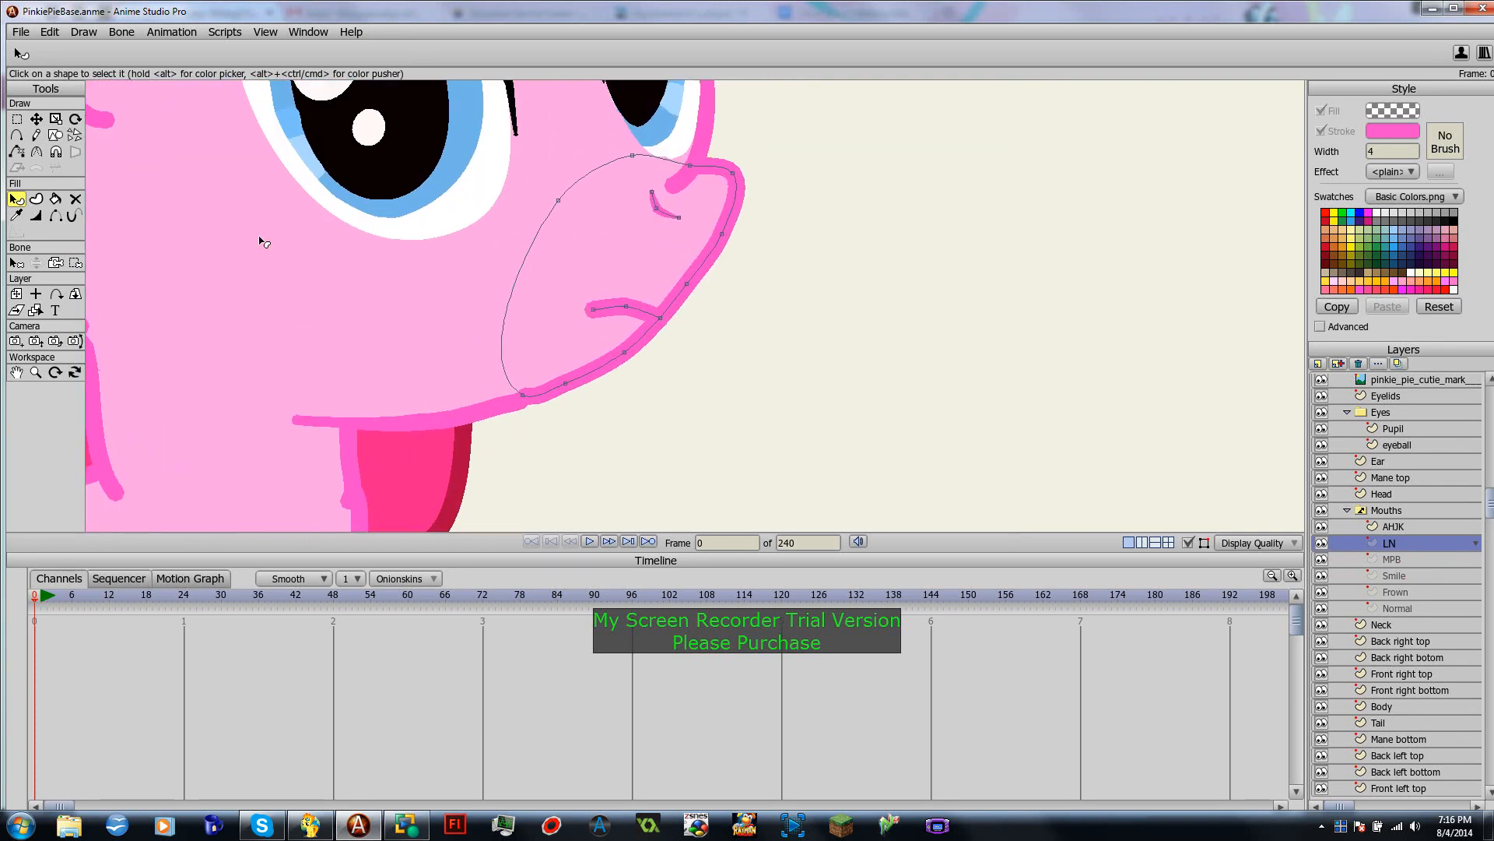
Step: Raise the inner end of the LN mouth line toward the nose and move its middle point to X 1.1385, Y 0.2063
left_click(36, 118)
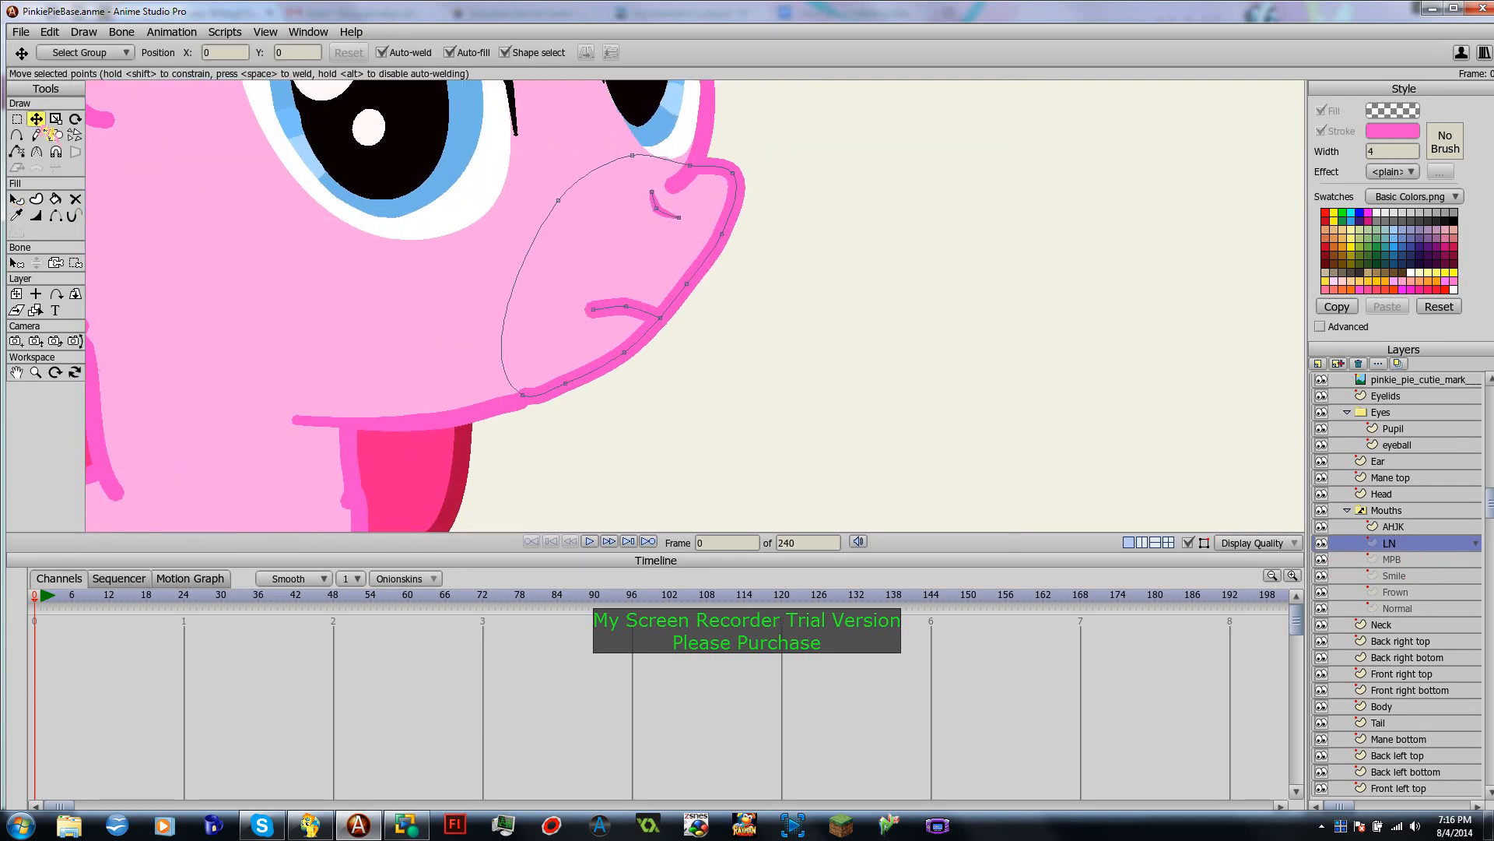
left_click_drag(626, 306, 576, 275)
left_click(631, 299)
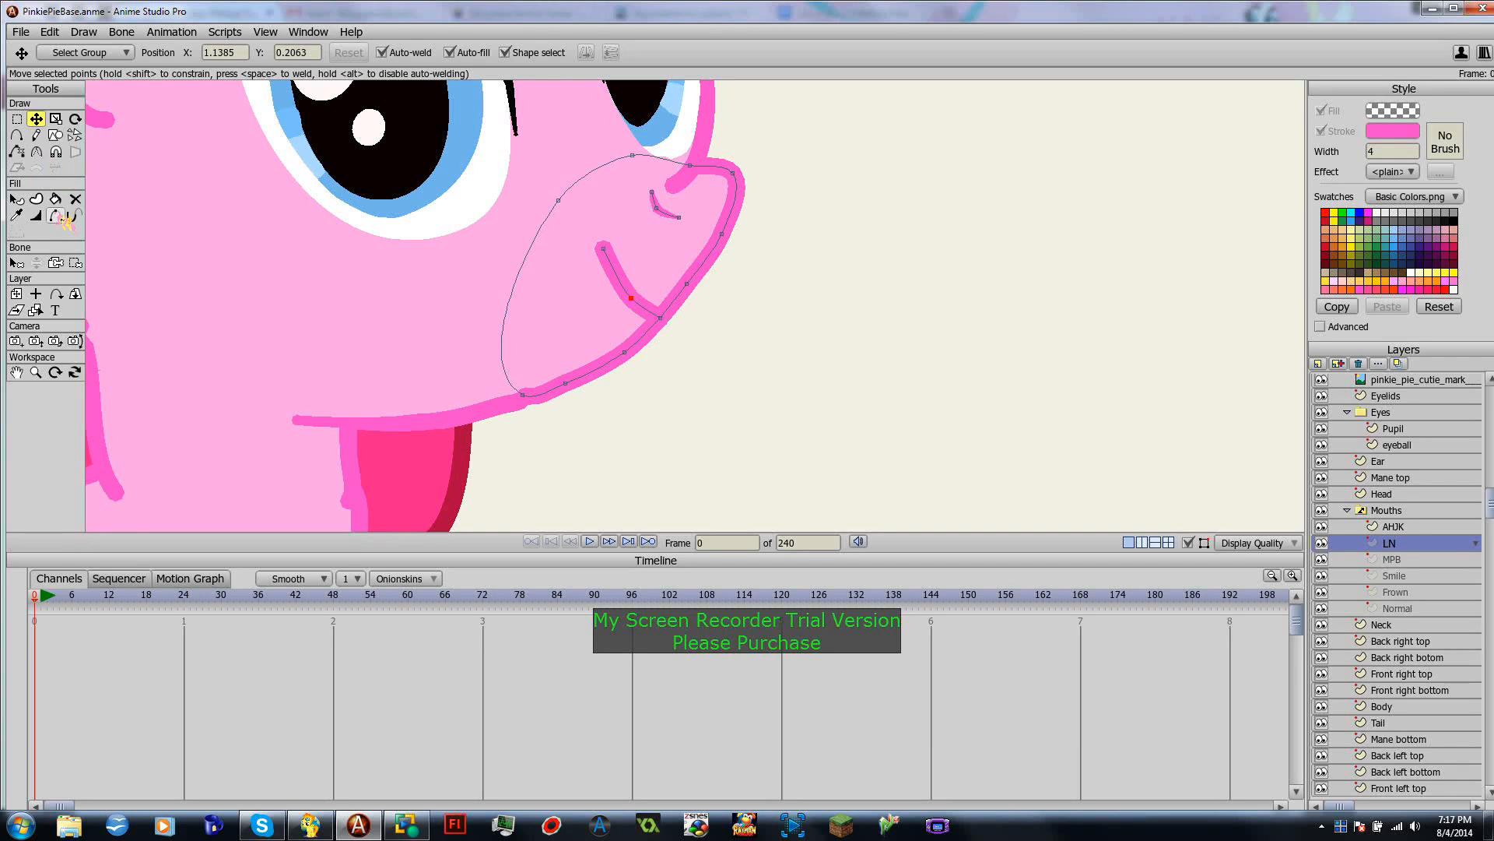
Step: Add a curved lower lip from the raised mouth corner to the jaw edge, and hide the edges across the mouth opening
left_click(17, 136)
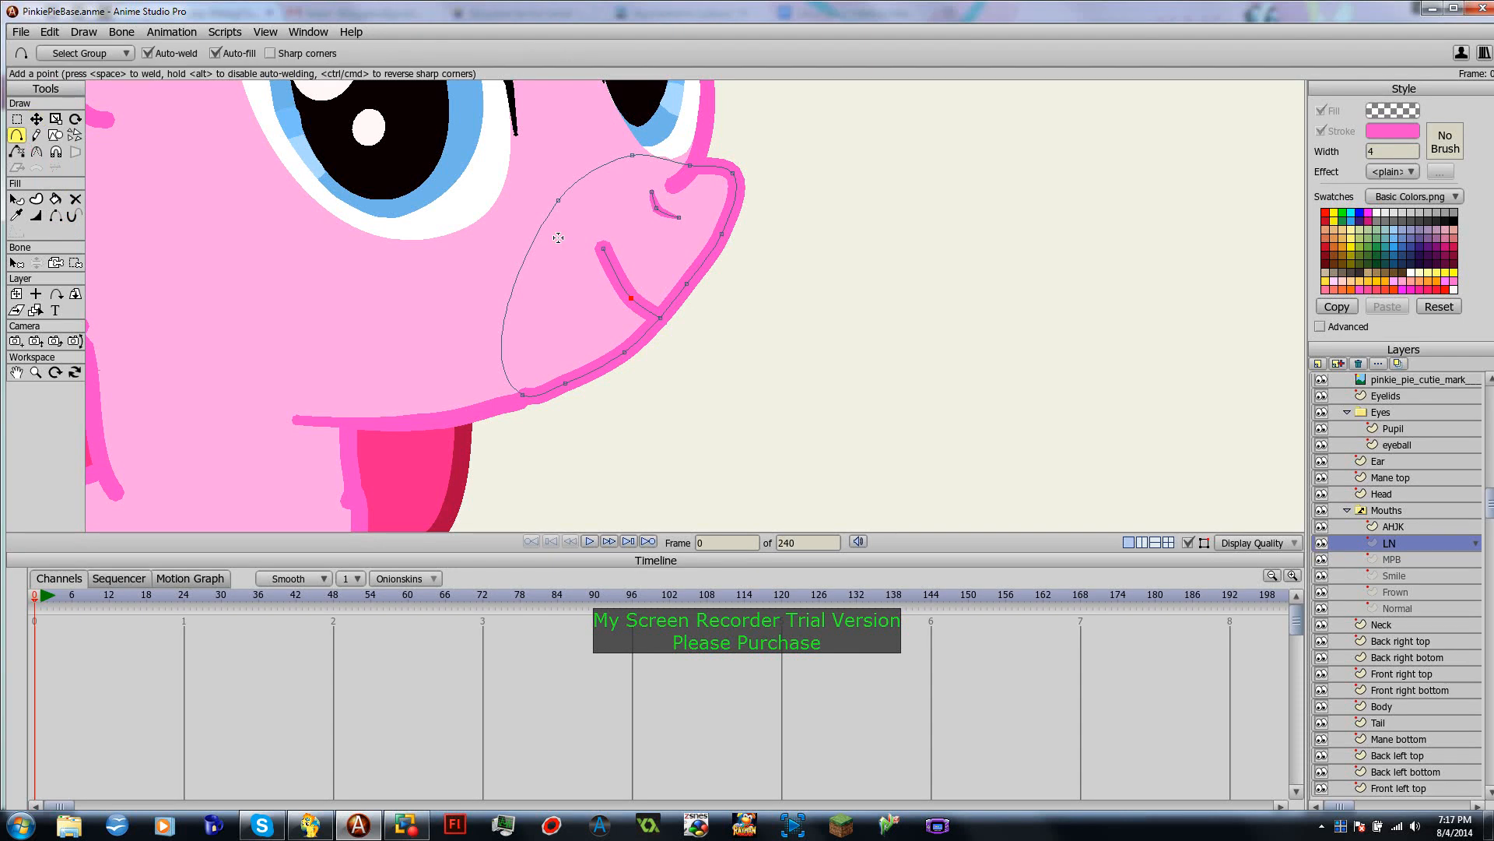
left_click_drag(604, 249, 607, 361)
left_click(56, 216)
left_click(634, 342)
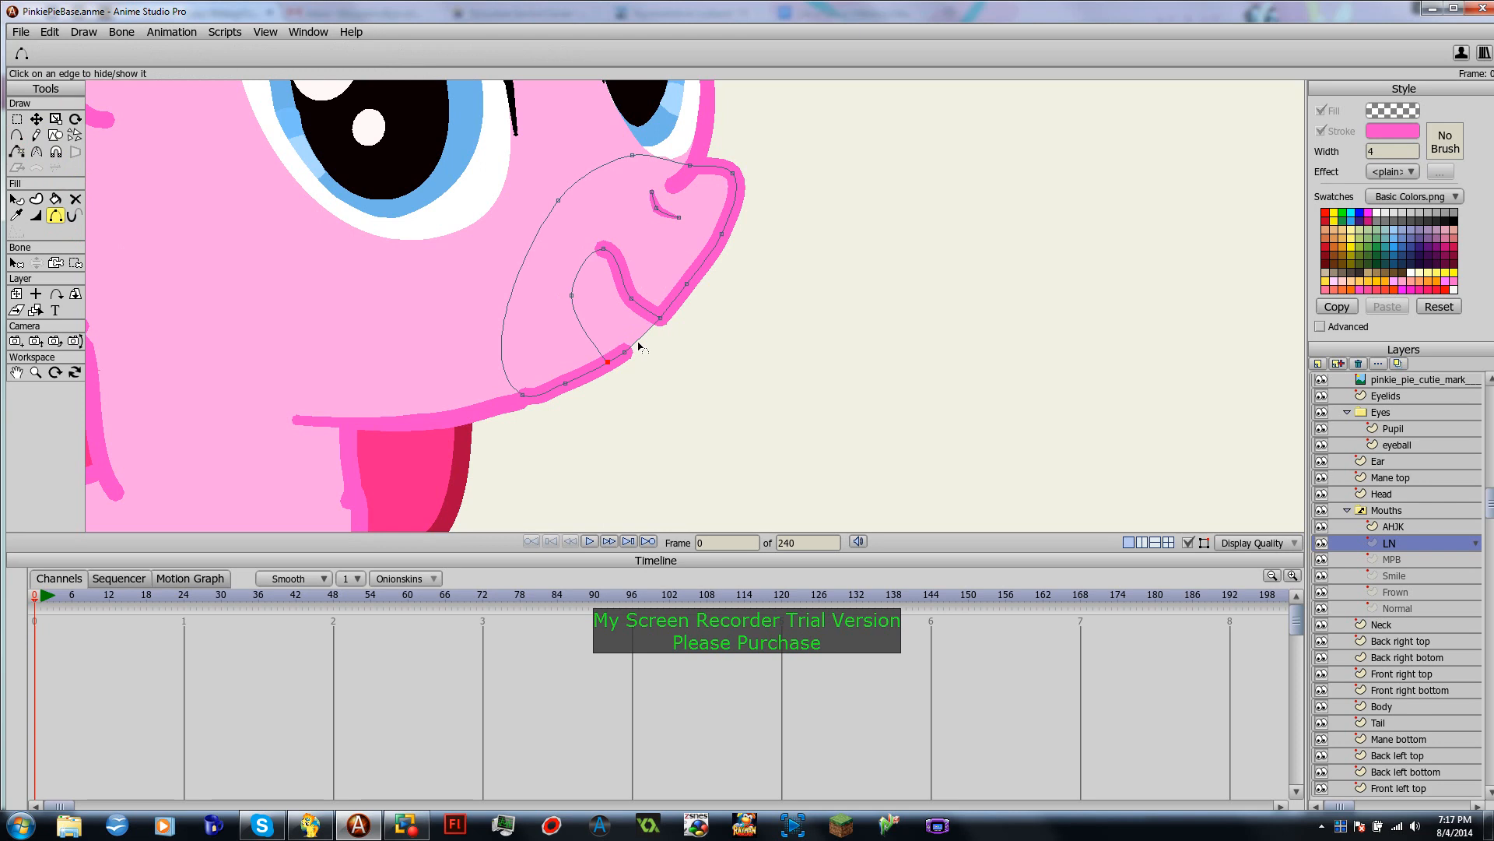
left_click(620, 357)
Step: Create a filled shape from the edges enclosing the LN mouth opening, then deselect it
left_click(37, 200)
mouse_move(617, 377)
left_mouse_down()
mouse_move(560, 300)
mouse_move(609, 230)
mouse_move(674, 331)
mouse_move(617, 379)
left_mouse_up()
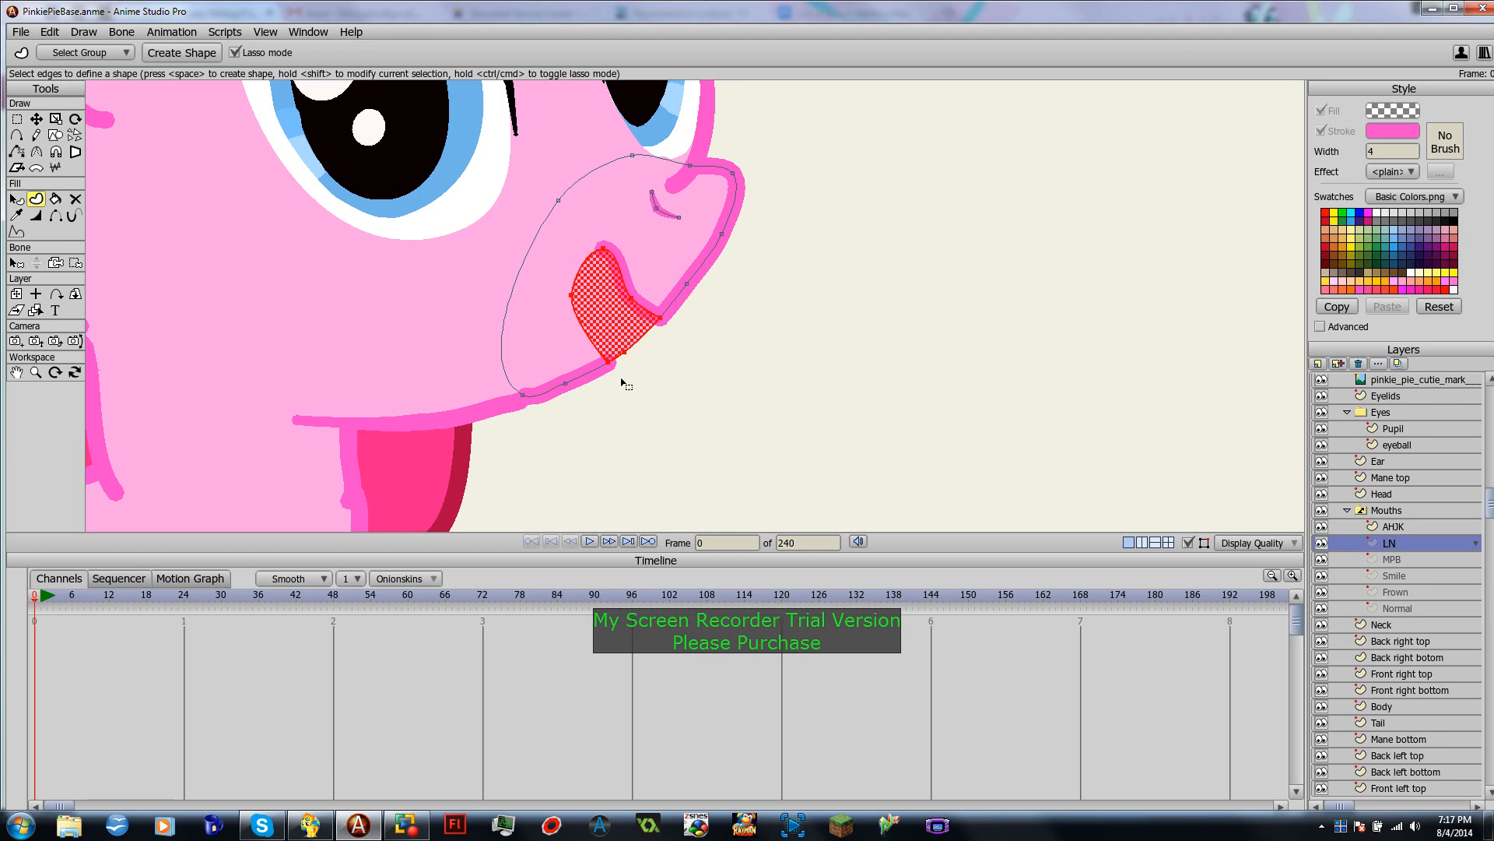
left_click(195, 55)
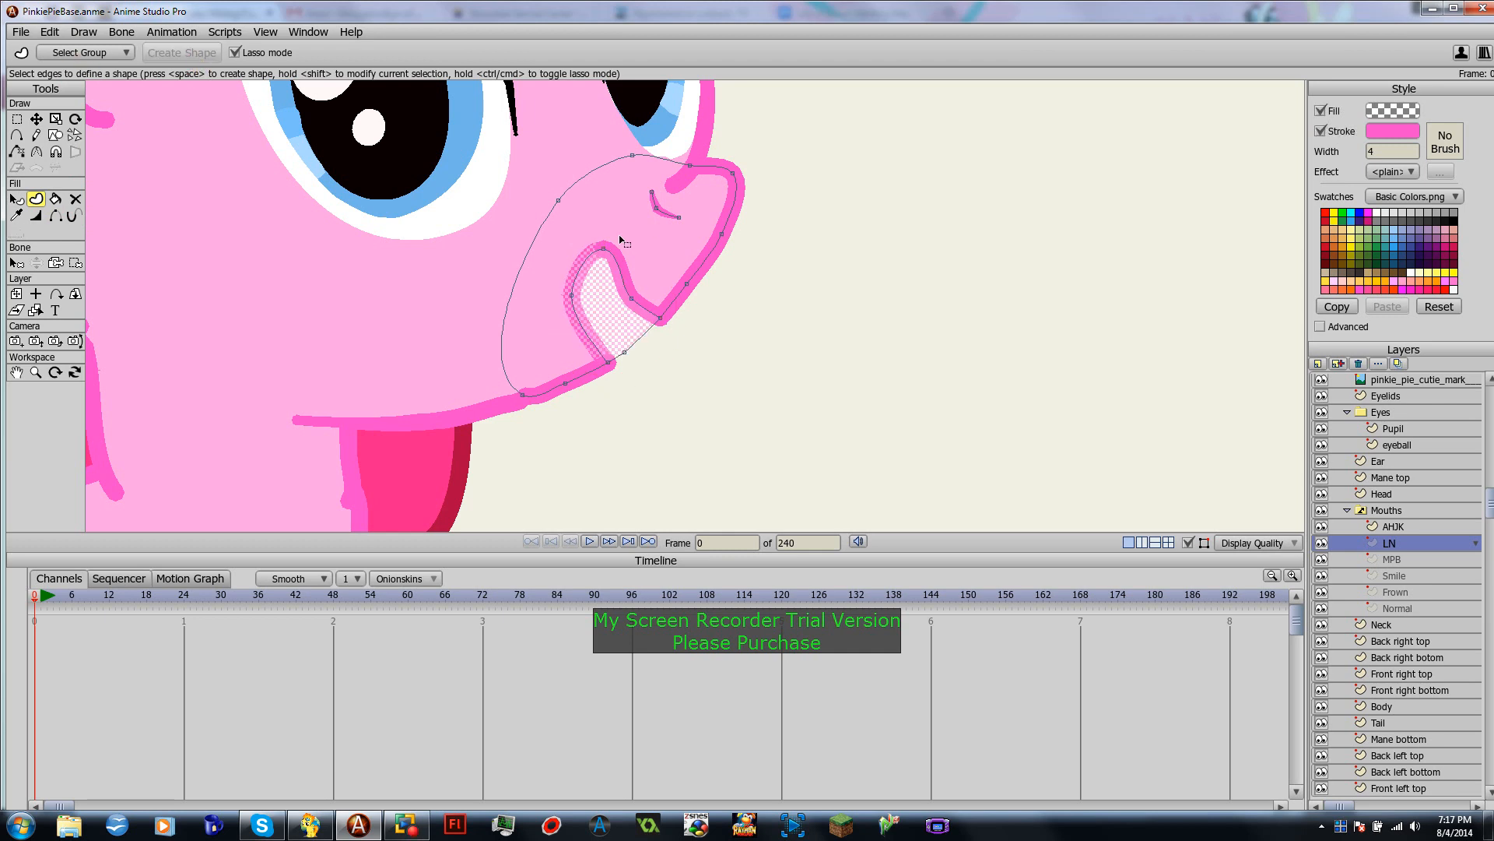
left_click(731, 350)
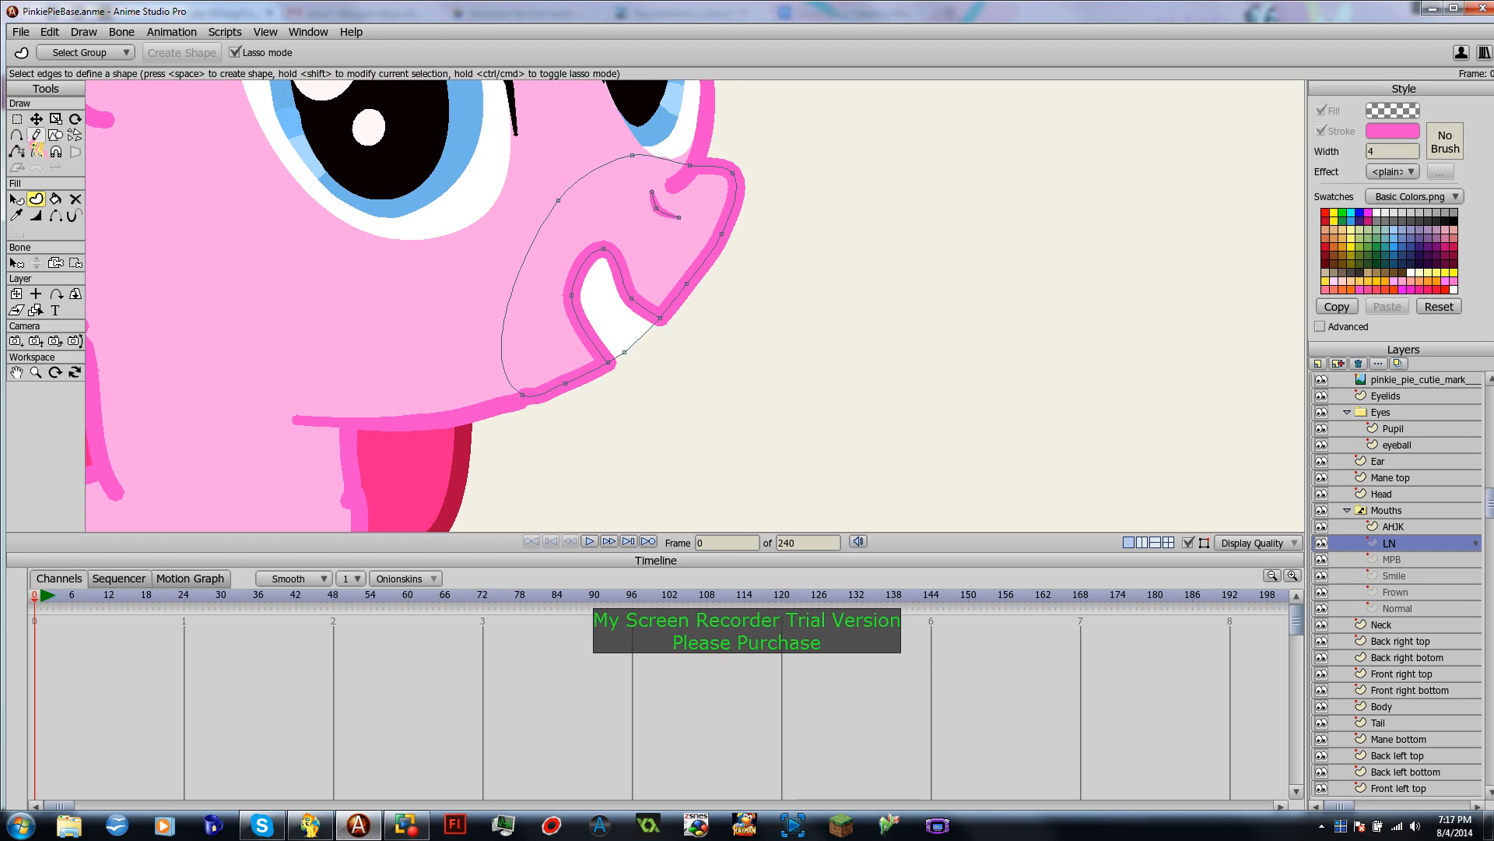
Step: Add tongue outline curves inside the LN mouth, running from its back edge to the upper lip and back to the lower lip
left_click(16, 135)
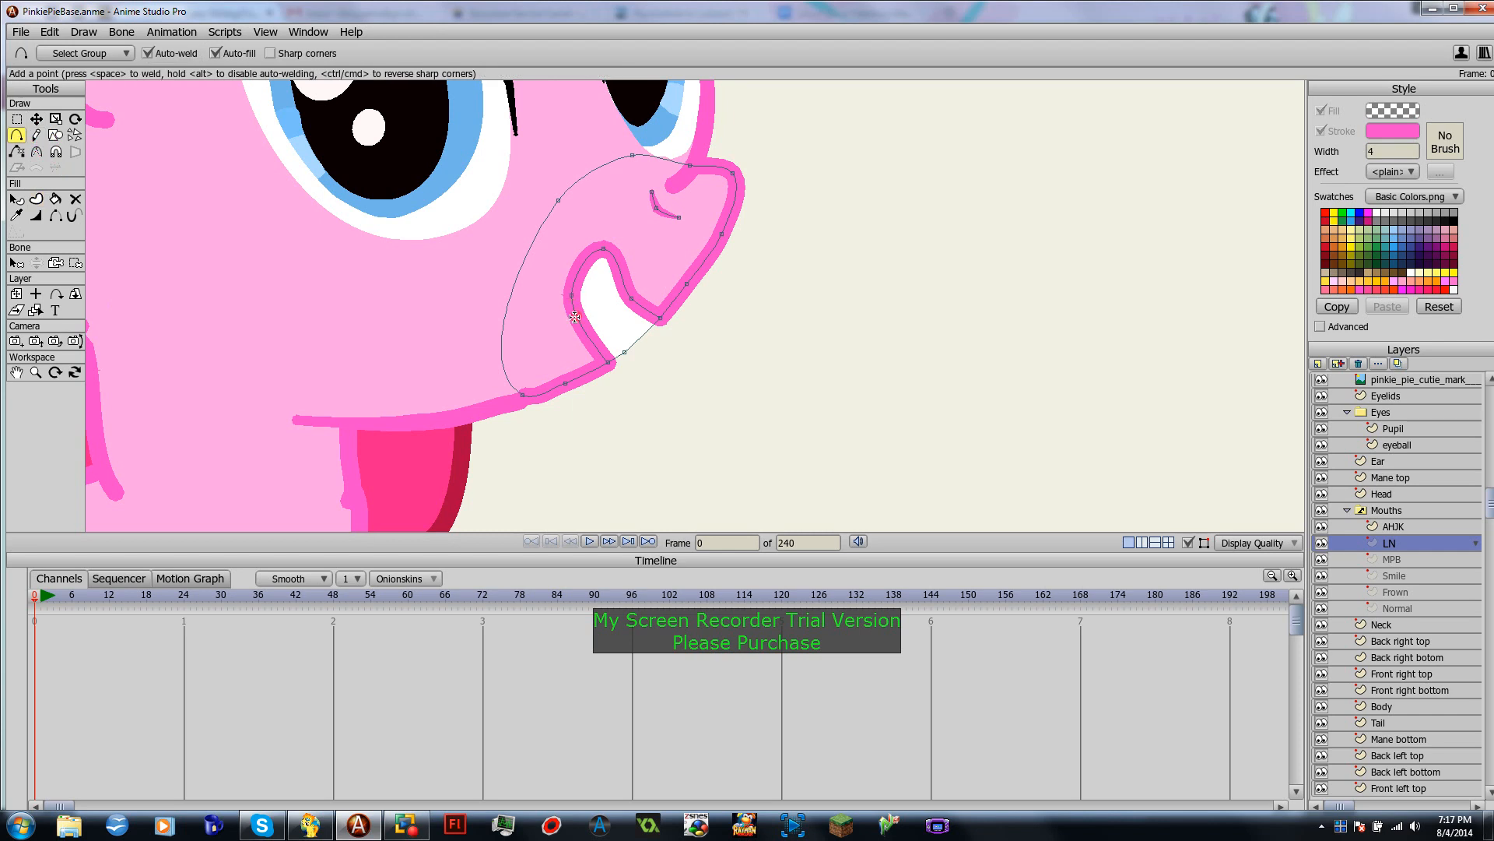
mouse_move(579, 318)
left_mouse_down()
mouse_move(630, 300)
mouse_move(638, 312)
left_mouse_up()
left_click_drag(612, 339, 596, 340)
key("t")
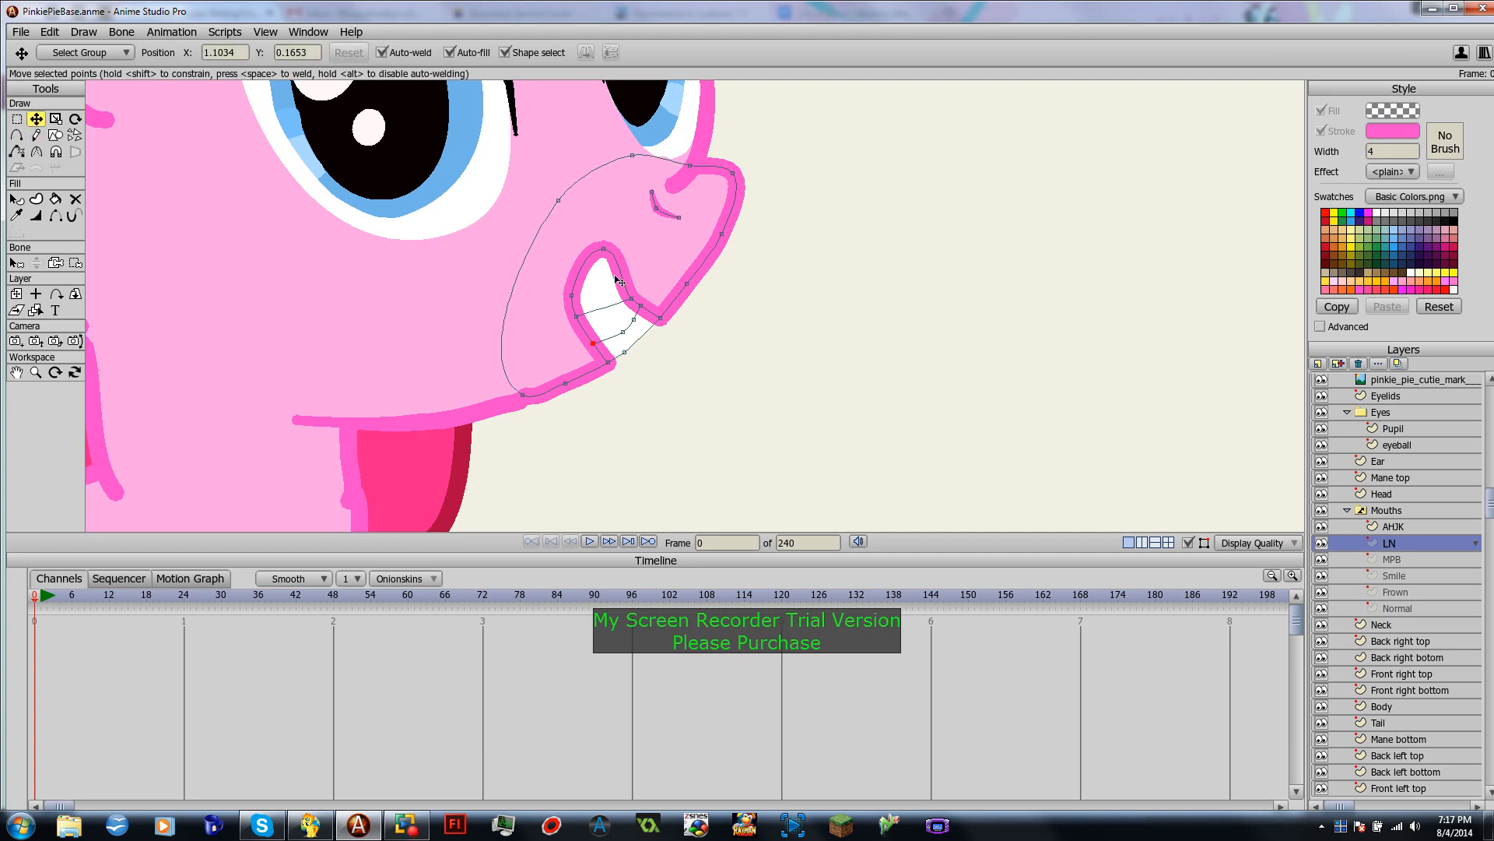
Step: Move the tongue outline's end point on the mouth's back edge to X 1.0879, Y 0.1911, and undo its deletion
left_click(576, 311)
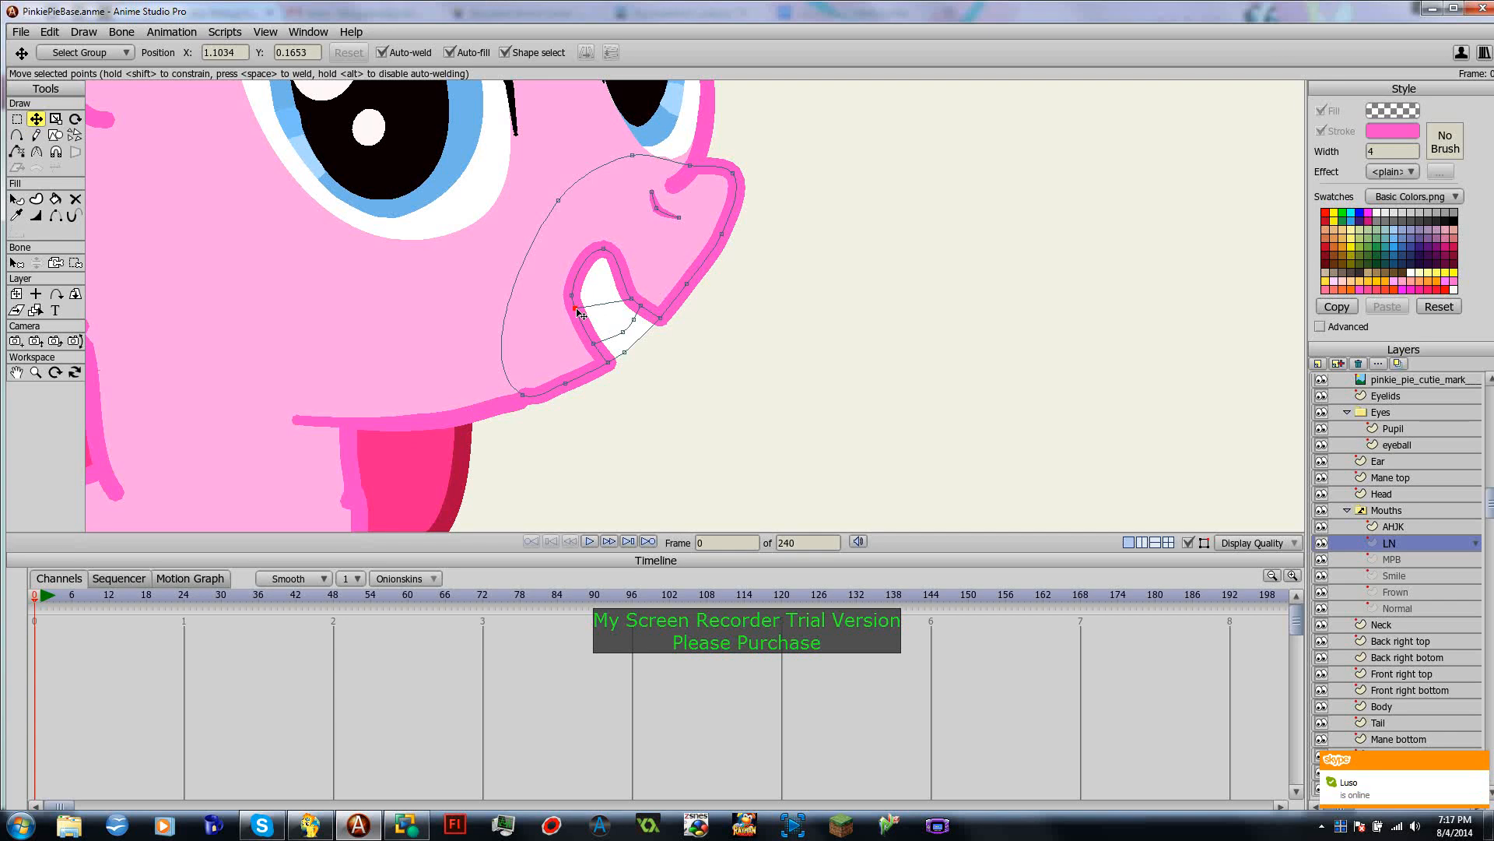
left_click_drag(582, 315, 582, 322)
key("Delete")
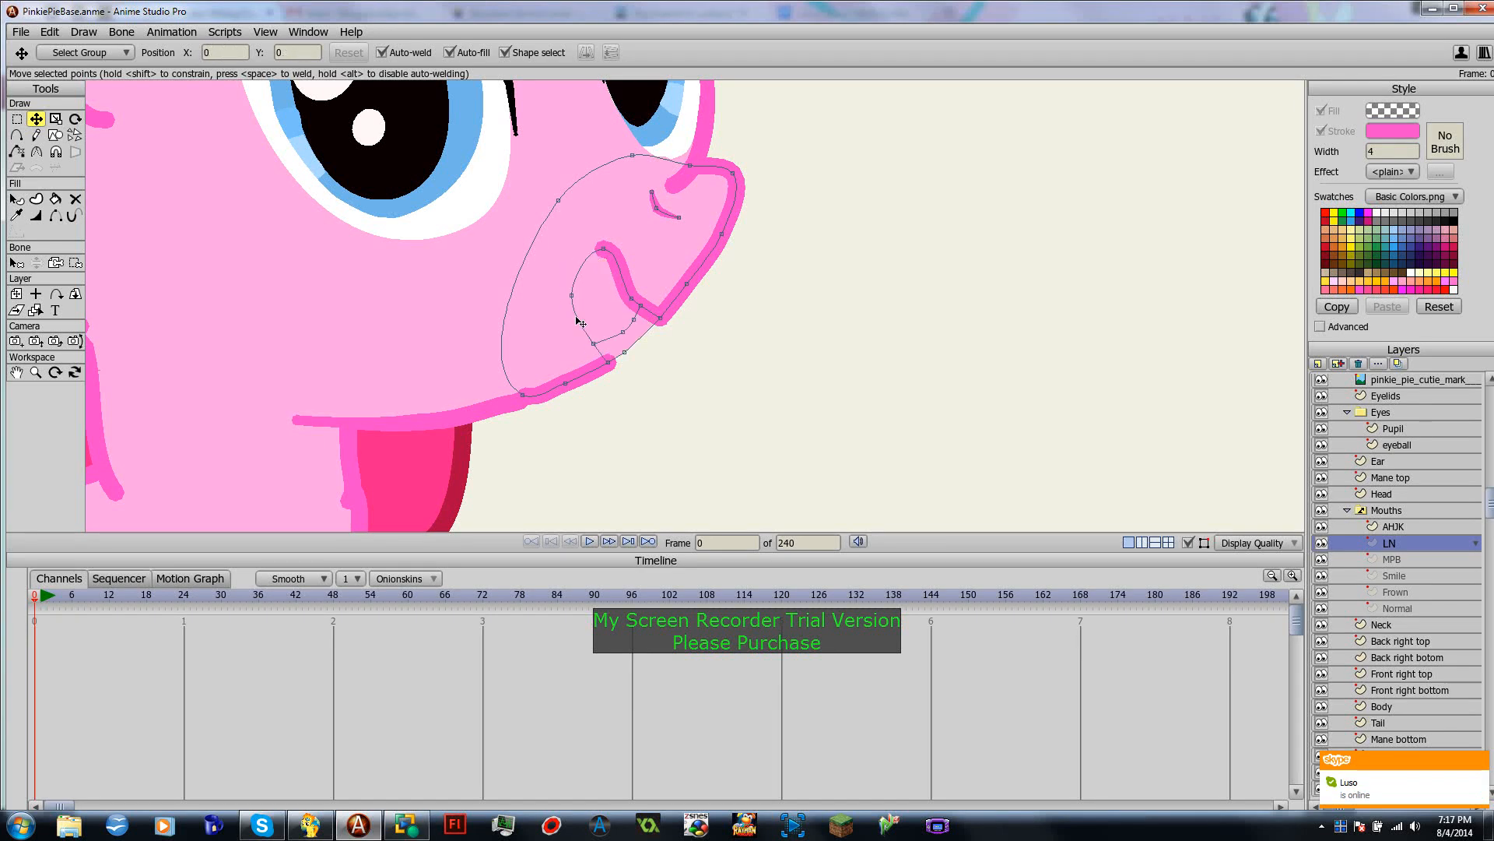
key("ctrl+z")
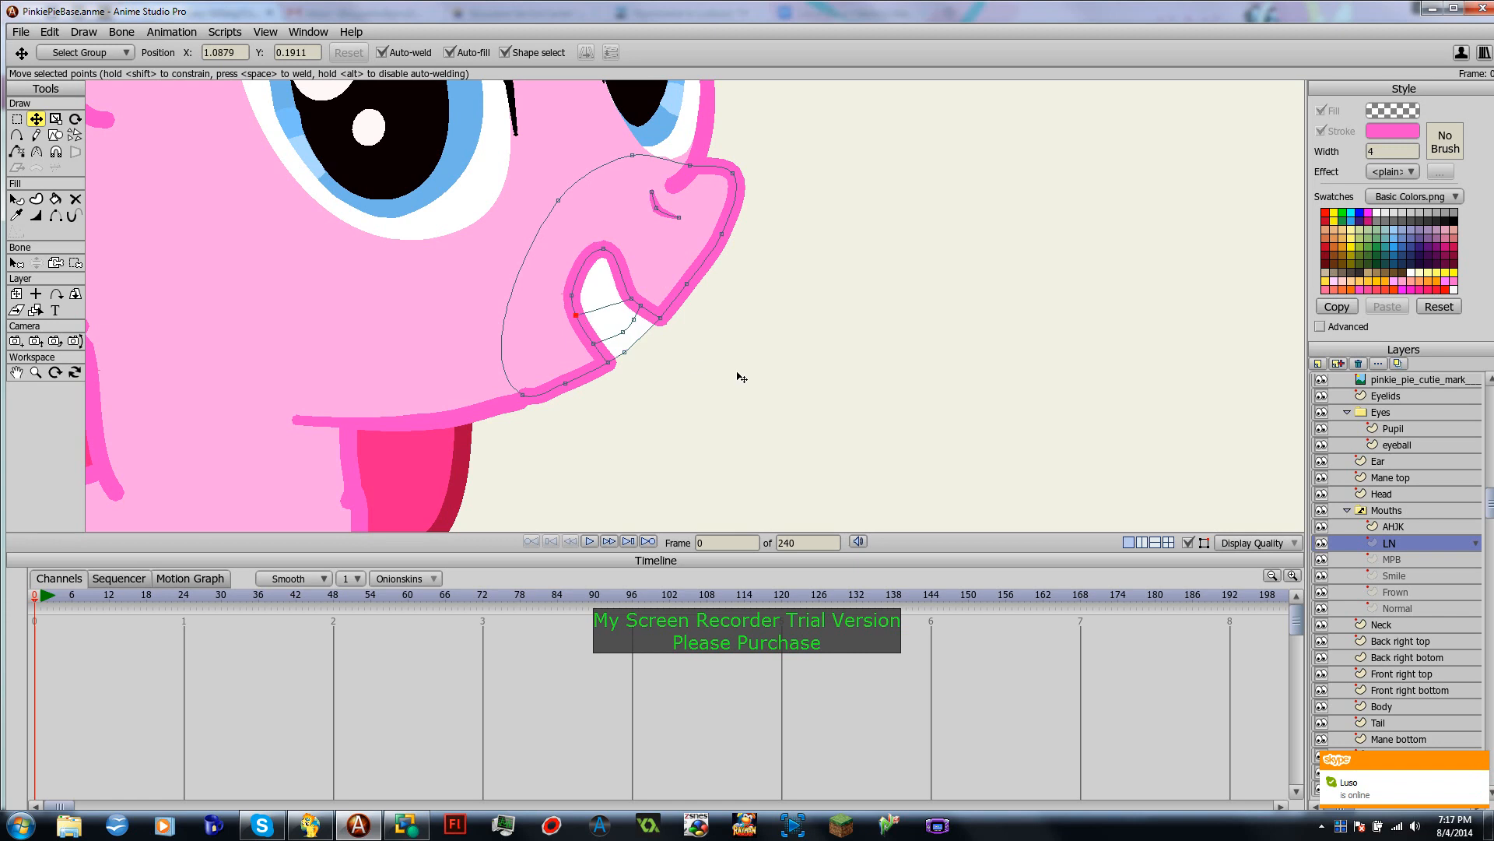
Step: Create a shape from the tongue outline inside the LN mouth and turn off its stroke
scroll(700, 348, "up", 3)
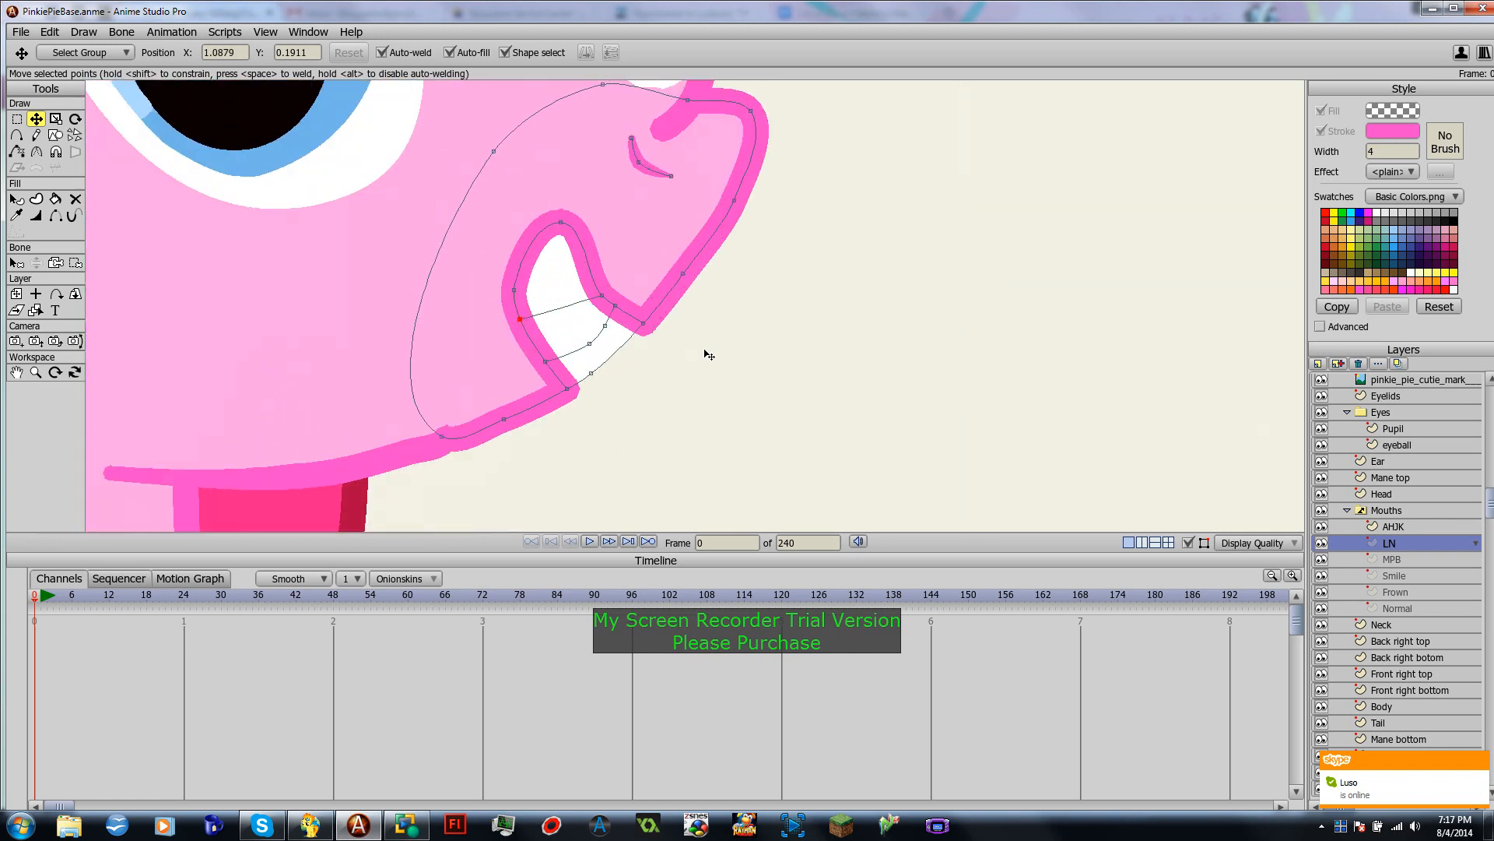
left_click(16, 199)
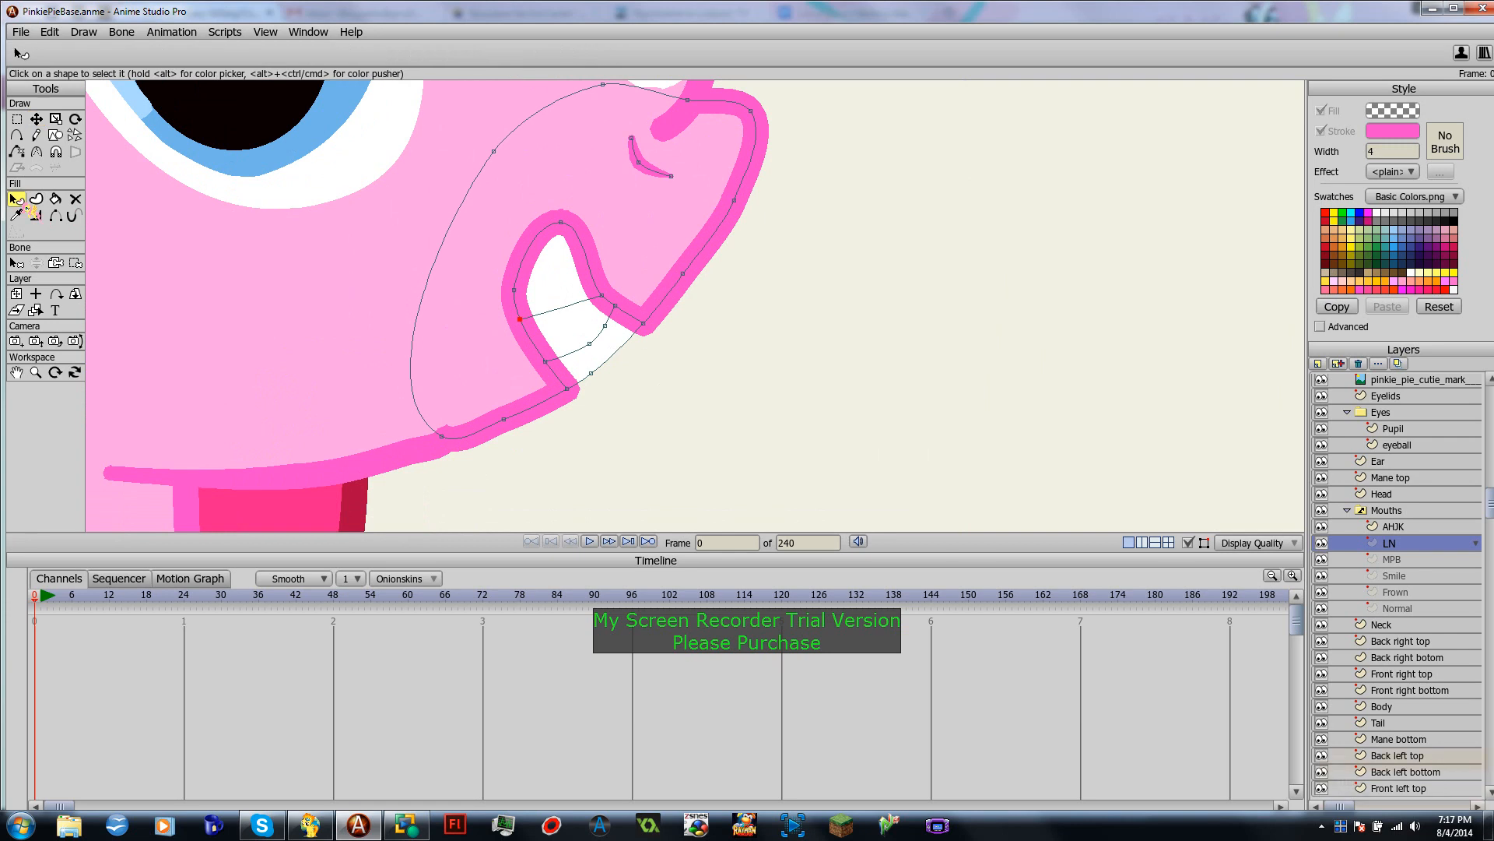
left_click(575, 334)
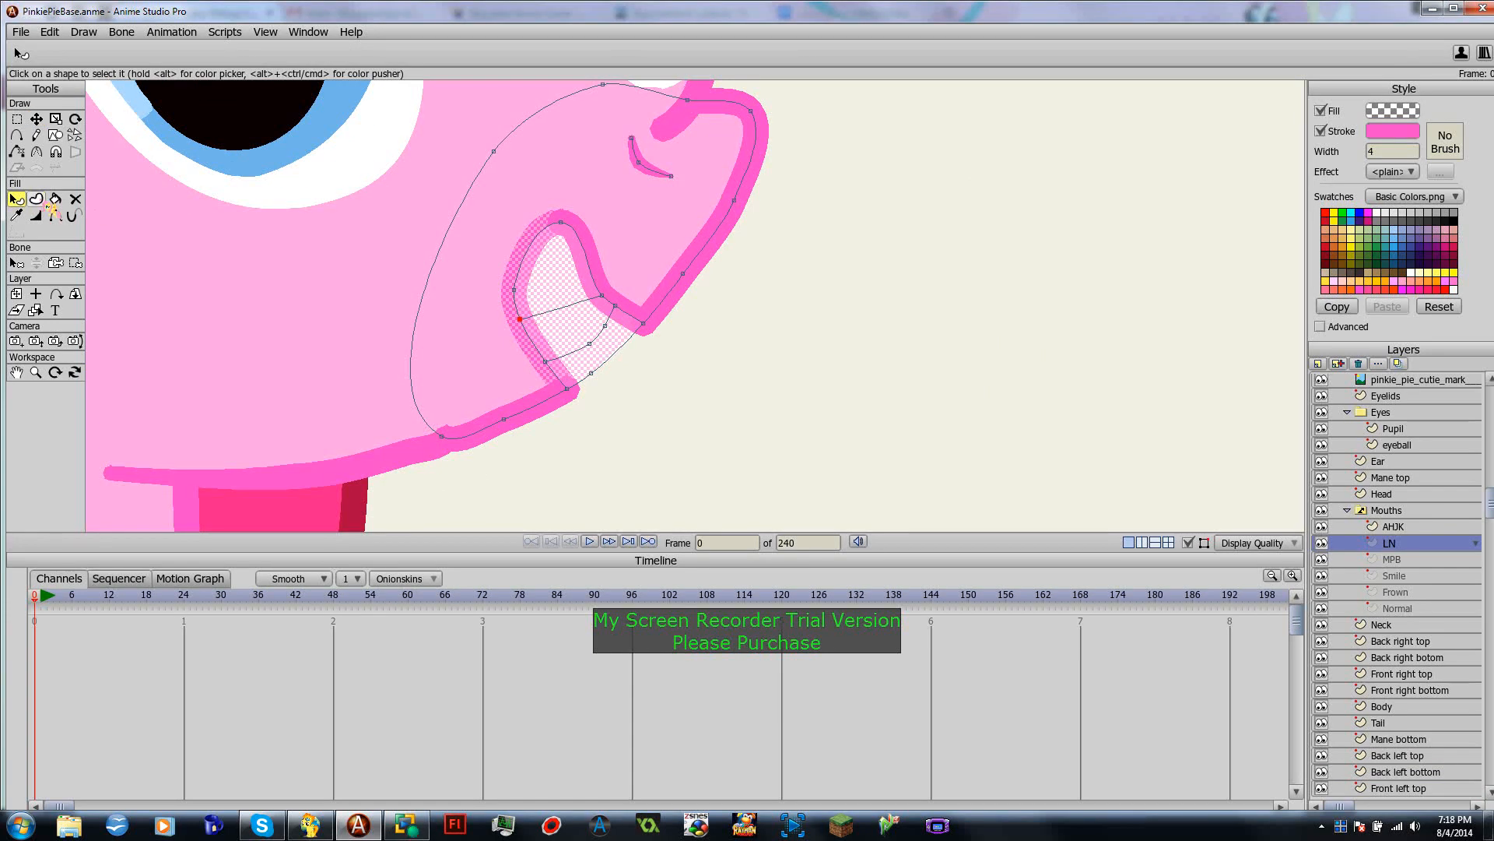
left_click(36, 199)
mouse_move(621, 294)
left_mouse_down()
mouse_move(534, 300)
mouse_move(497, 343)
mouse_move(558, 372)
mouse_move(601, 353)
mouse_move(617, 284)
left_mouse_up()
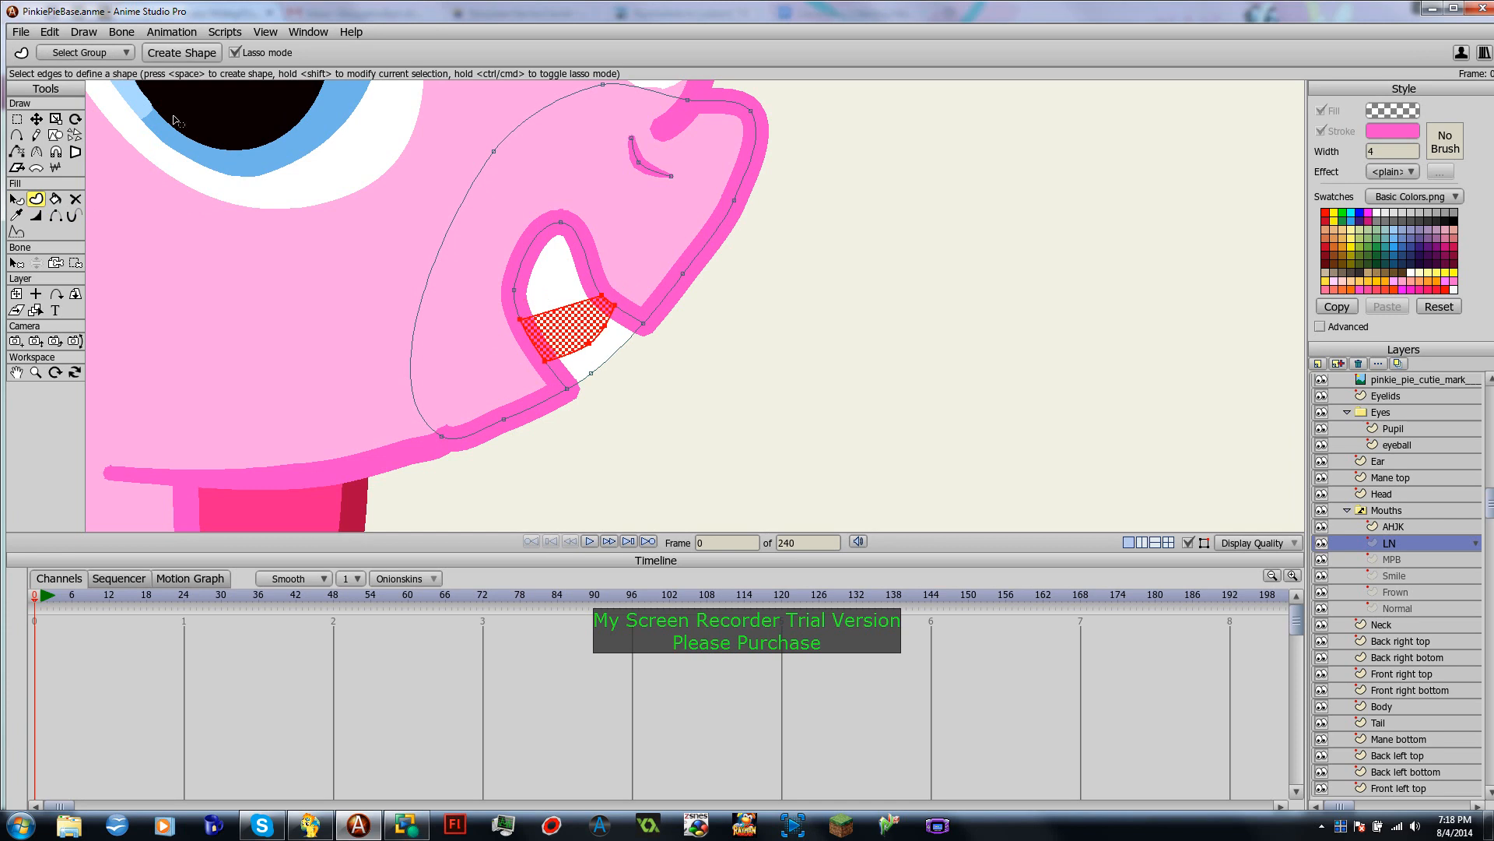
left_click(179, 56)
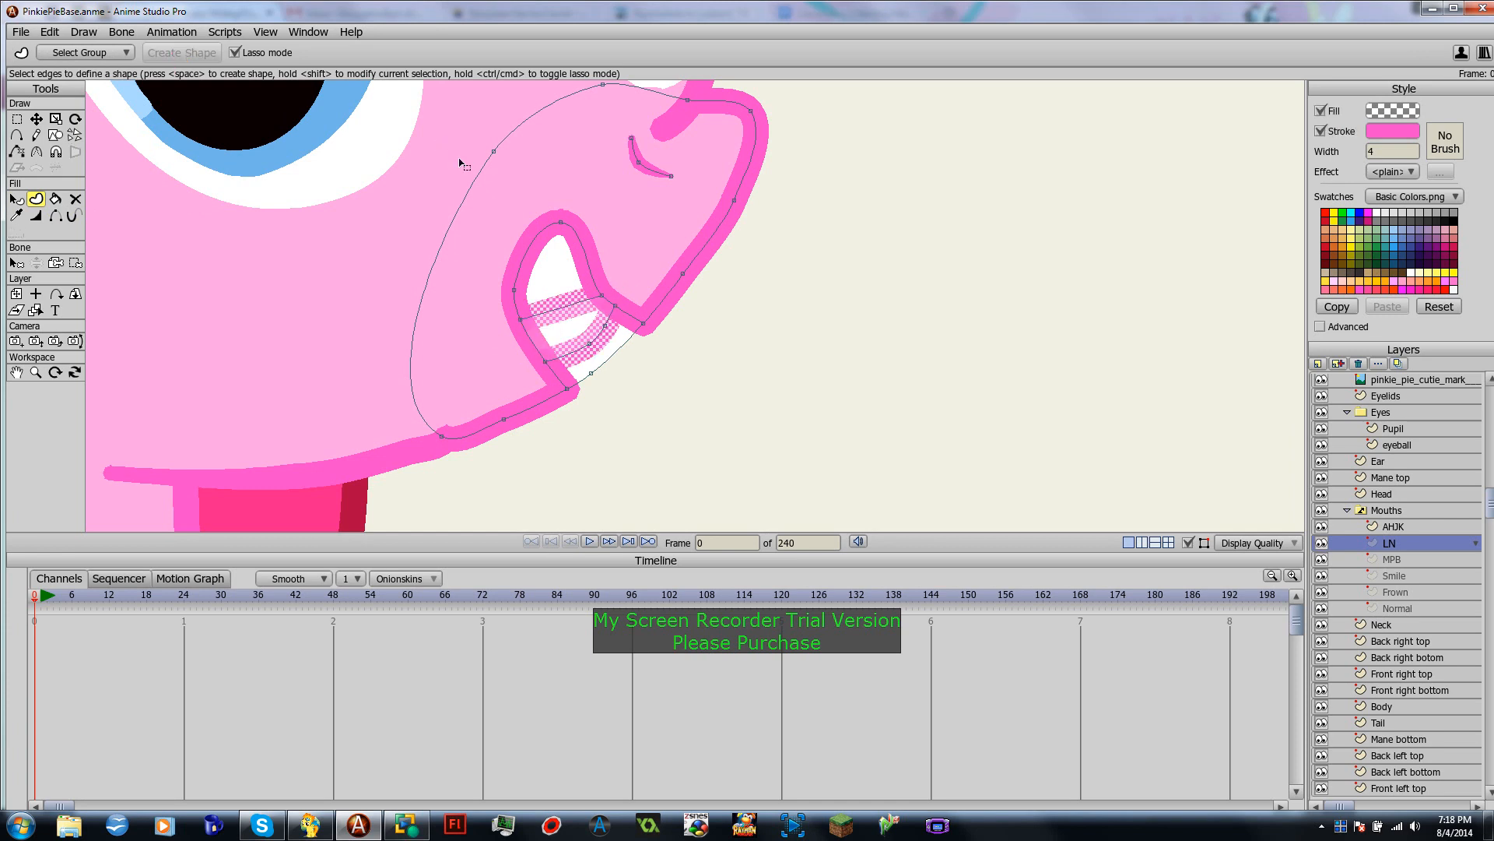
left_click(1323, 134)
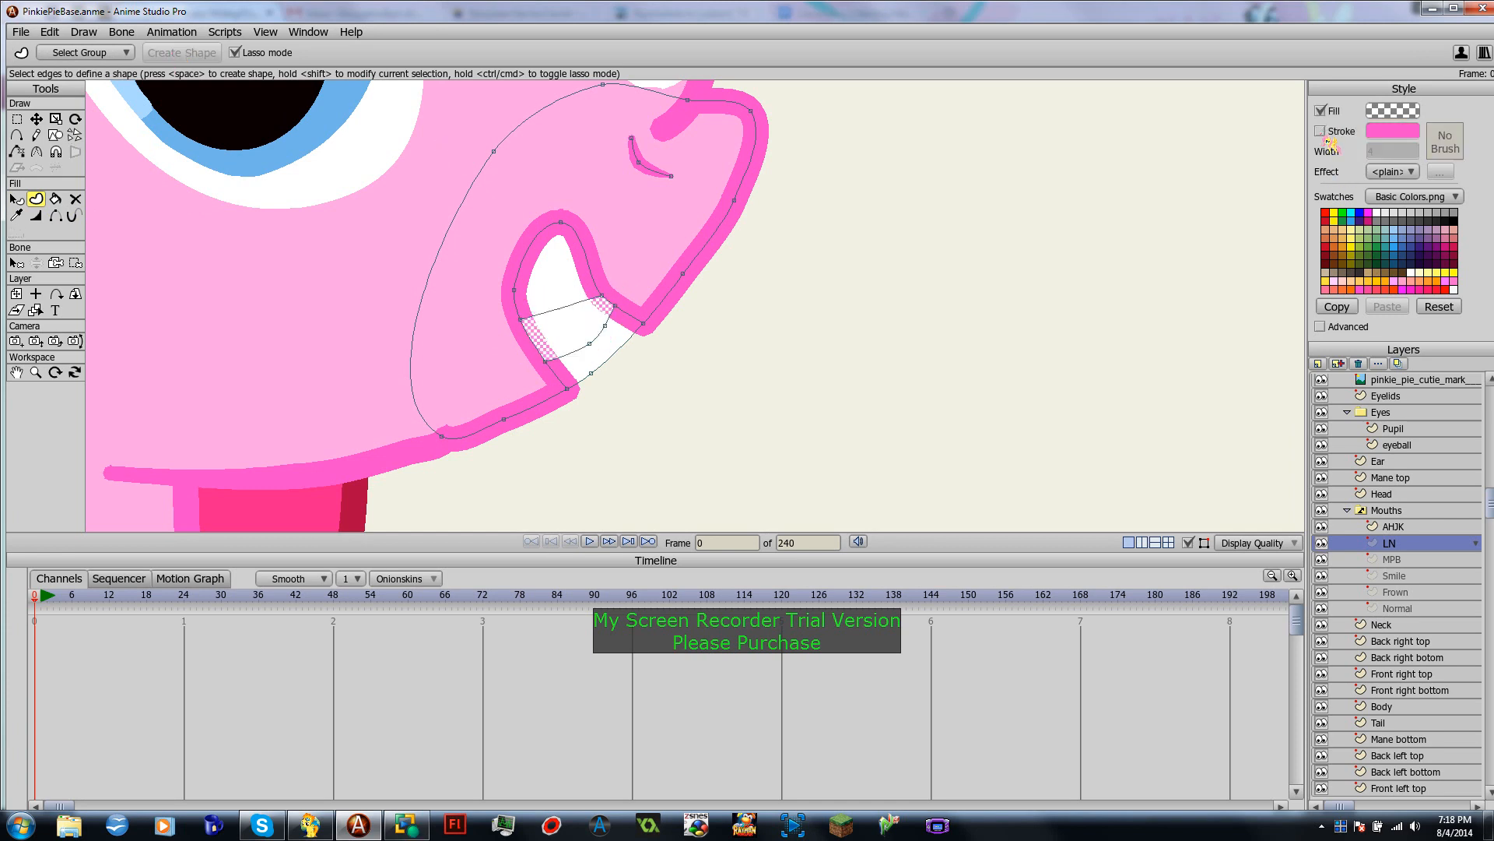
Step: Set the tongue shape's fill to red FC1621 with alpha 255 and deselect the shape
left_click(1394, 111)
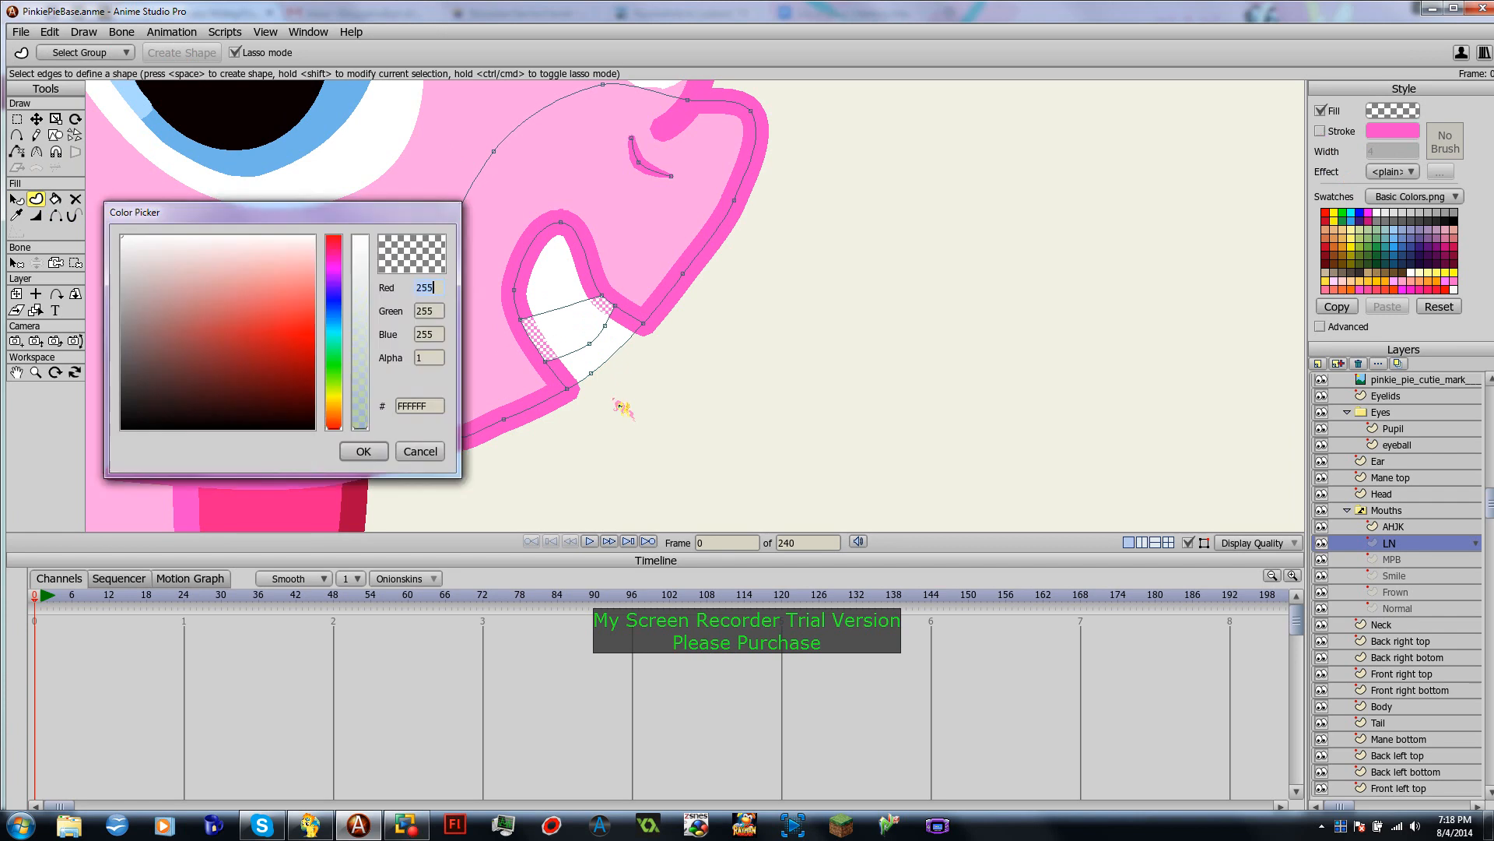
left_click(363, 241)
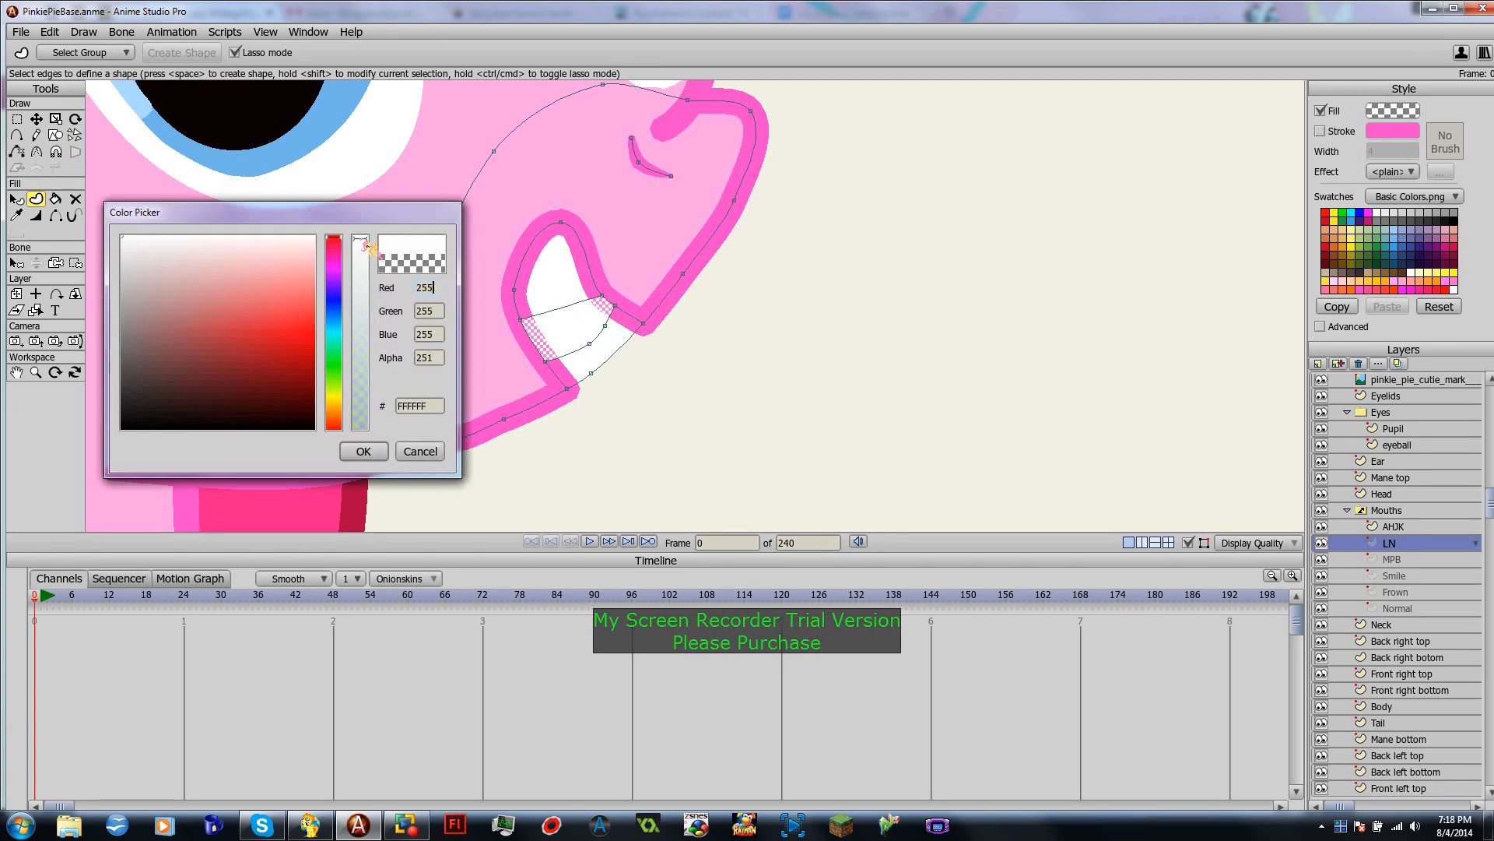
left_click(364, 452)
left_click(1394, 110)
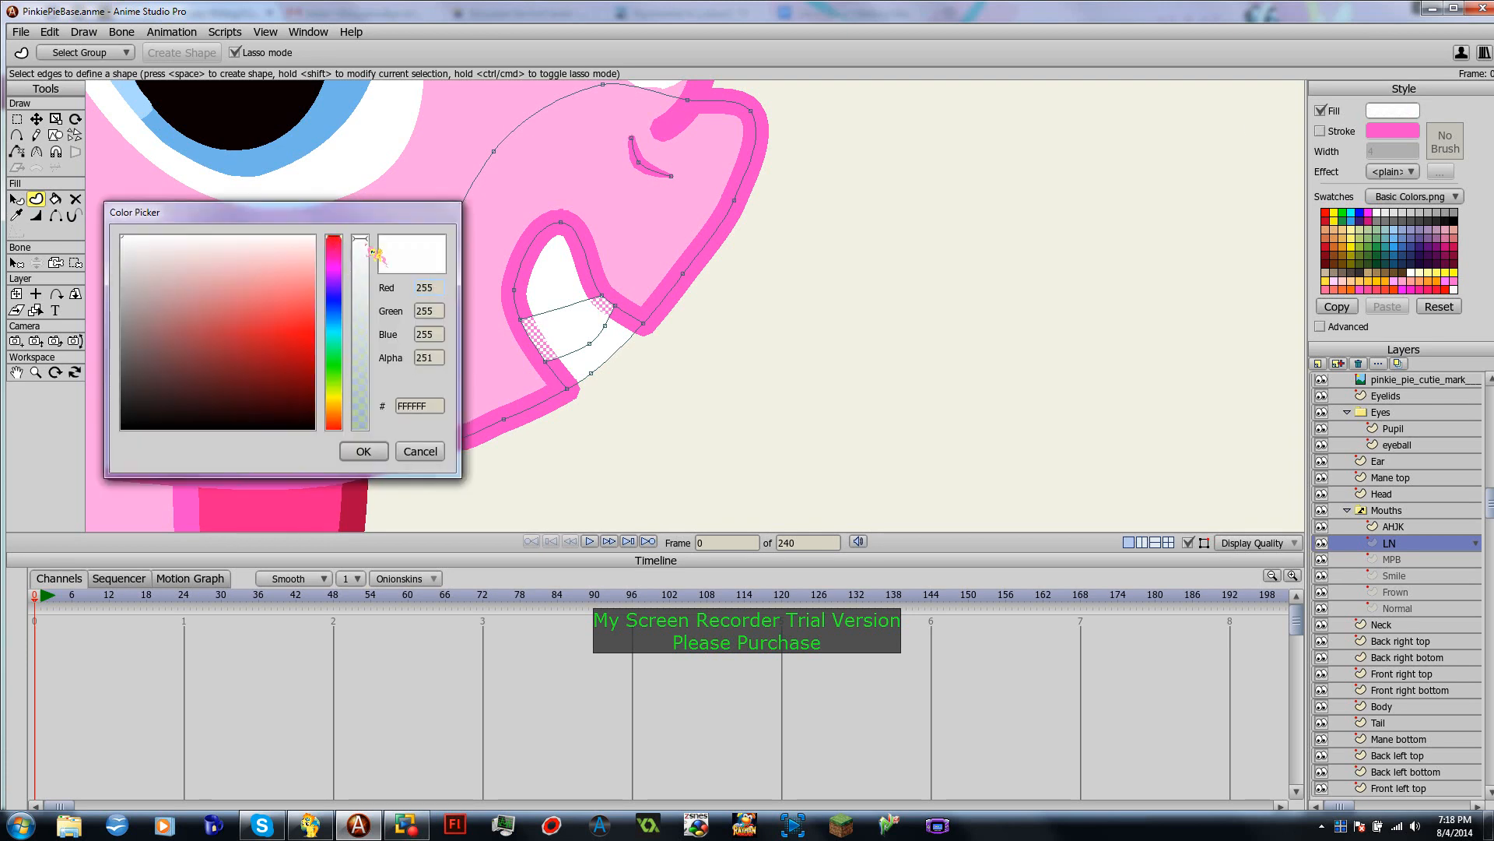
left_click_drag(360, 257, 364, 432)
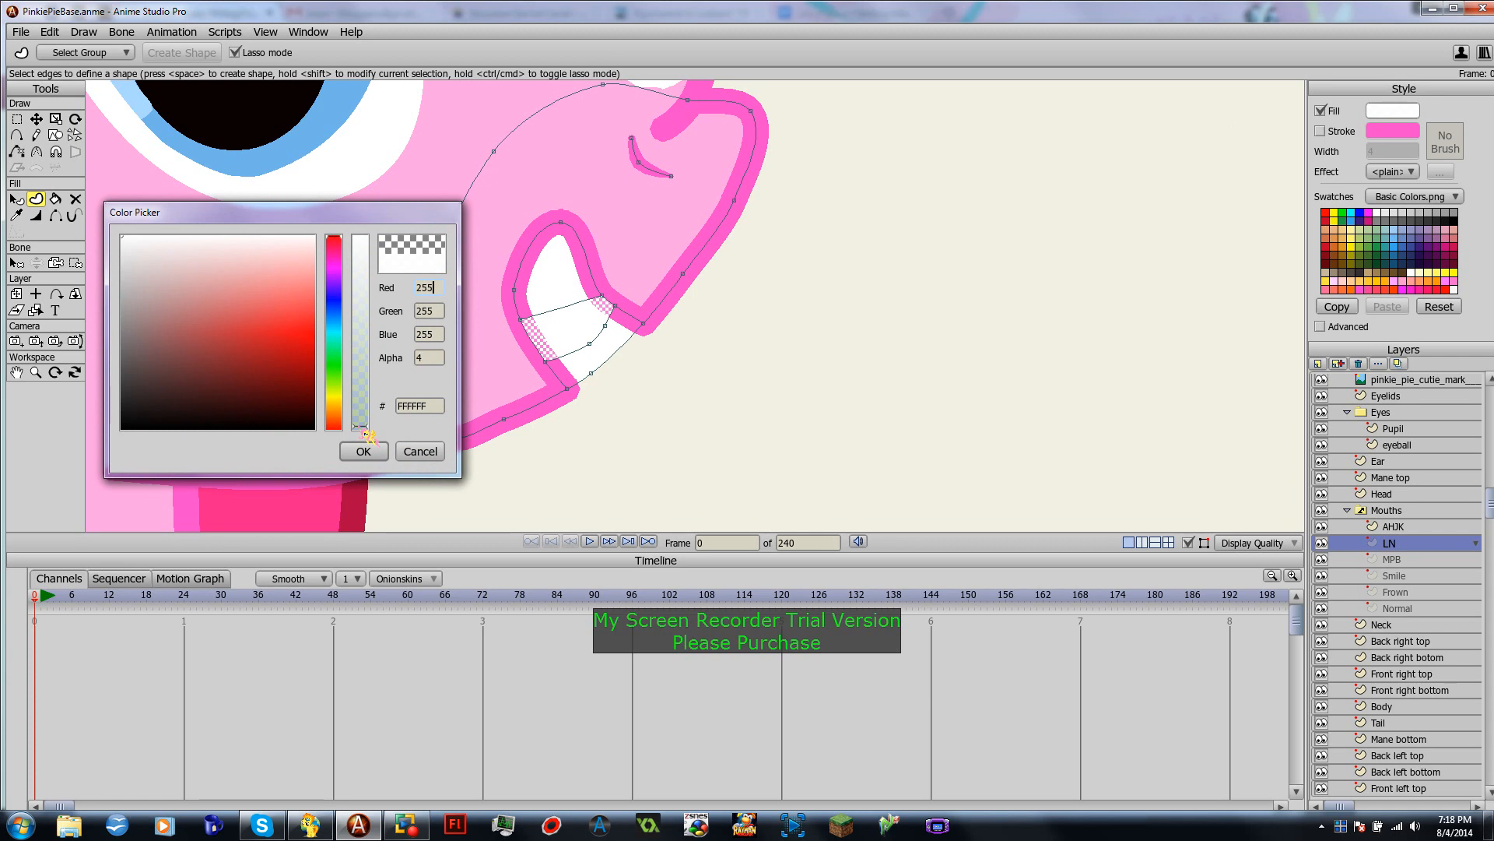
left_click(304, 330)
left_click(310, 326)
left_click_drag(363, 434, 374, 230)
left_click(362, 451)
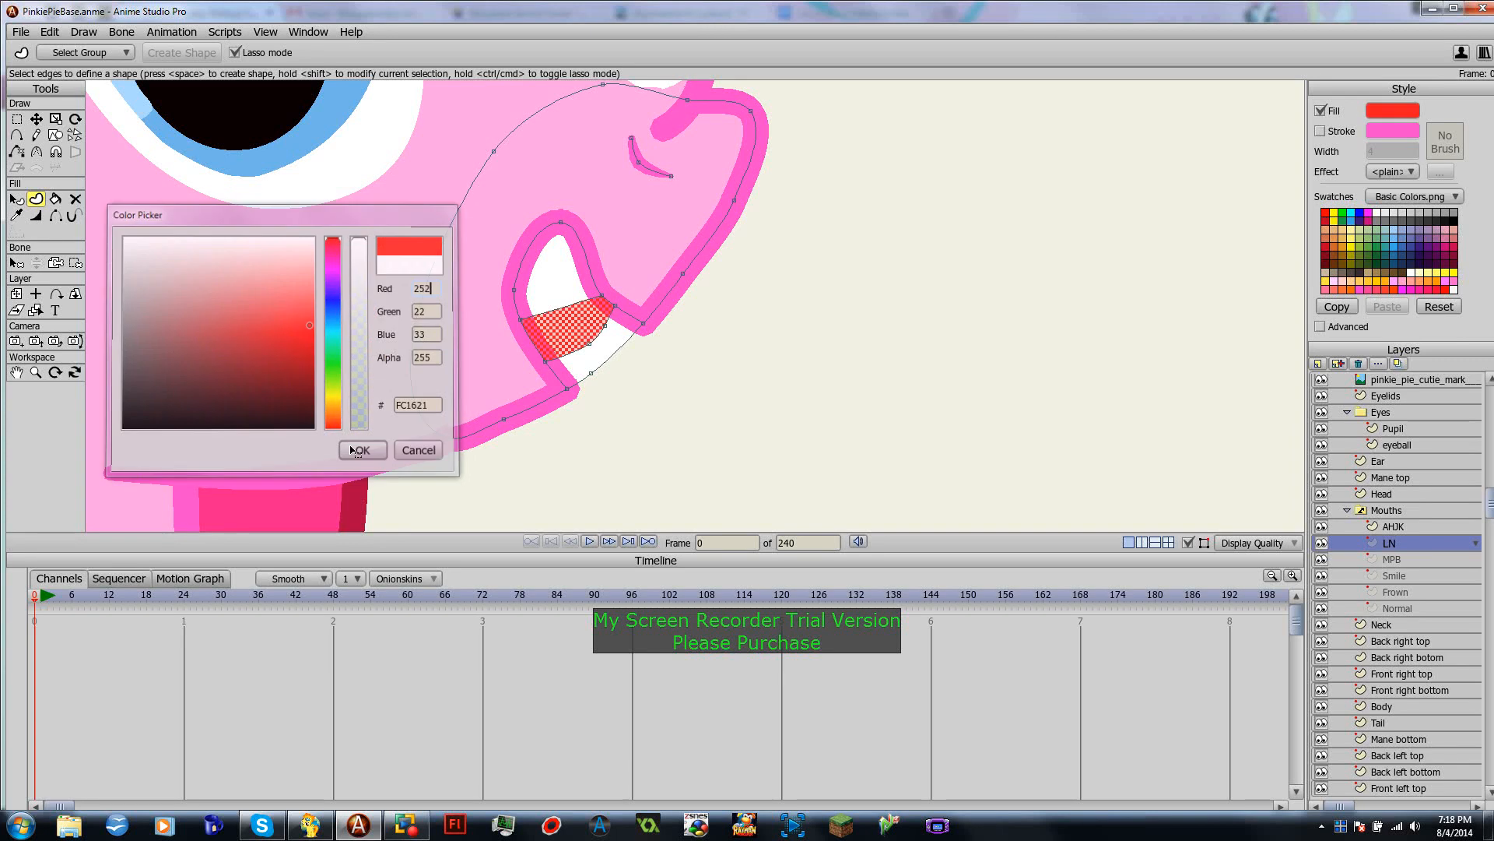
left_click(774, 435)
Step: Tighten the LN mouth by moving its jaw-edge point to X 1.1473, Y 0.1715, back point to X 1.0942, Y 0.2105, and upper corner to X 1.0997, Y 0.2312
scroll(704, 442, "down", 8)
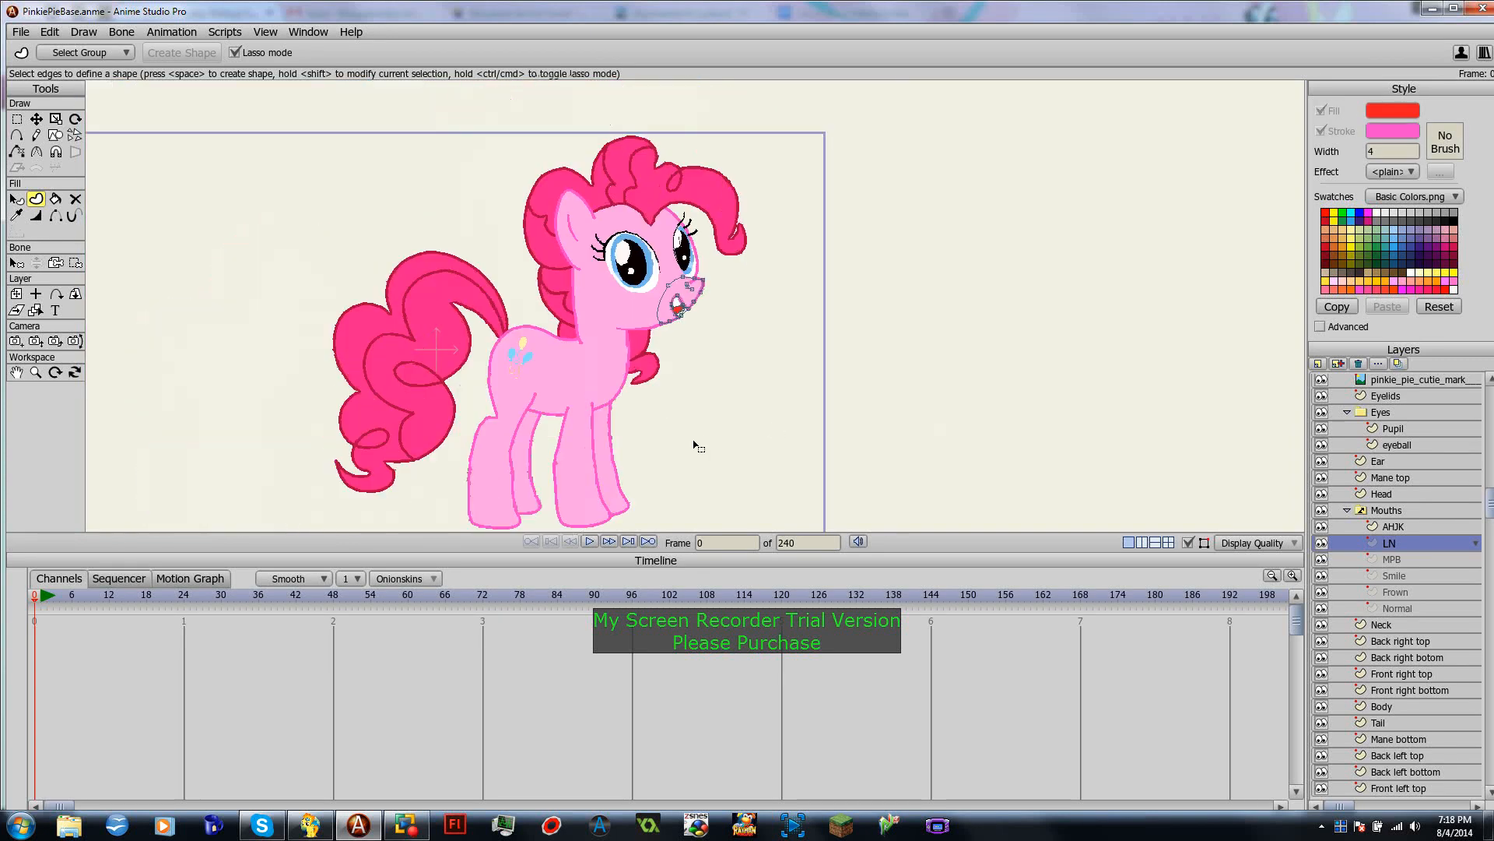
scroll(695, 444, "up", 10)
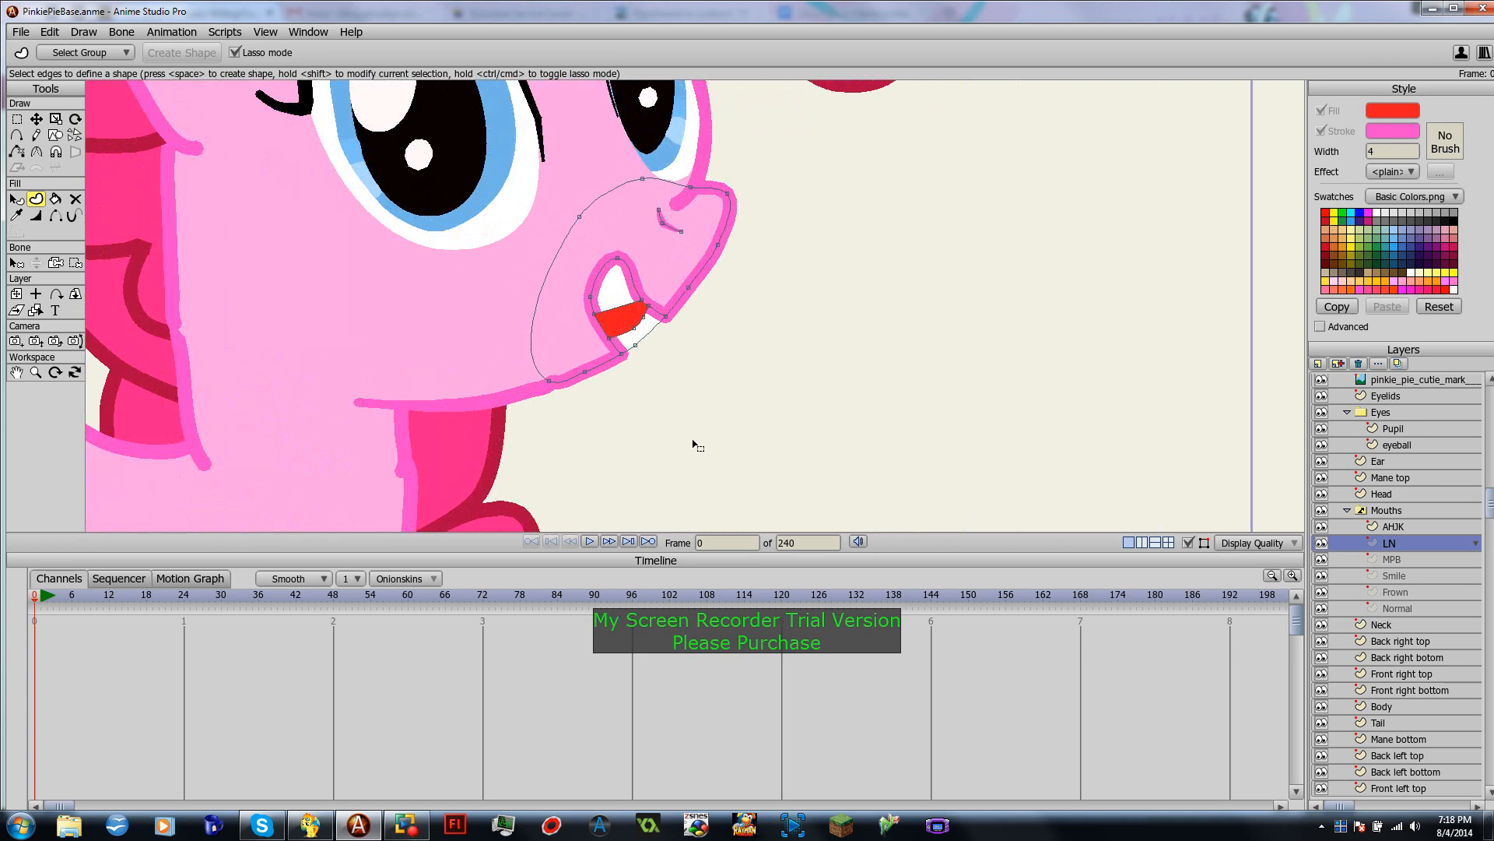
scroll(695, 443, "up", 1)
scroll(695, 443, "down", 1)
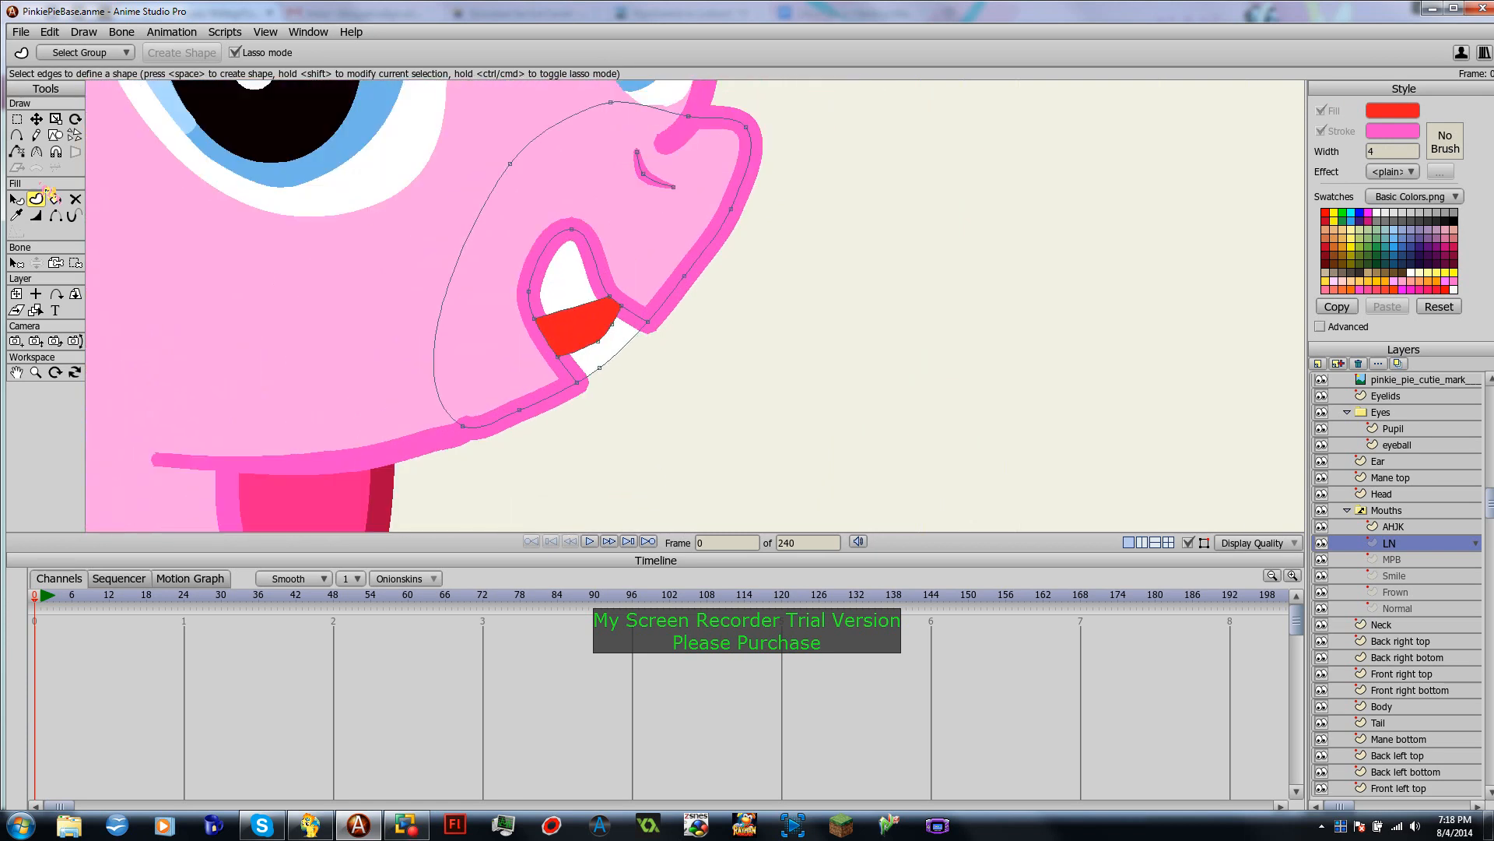
left_click(37, 120)
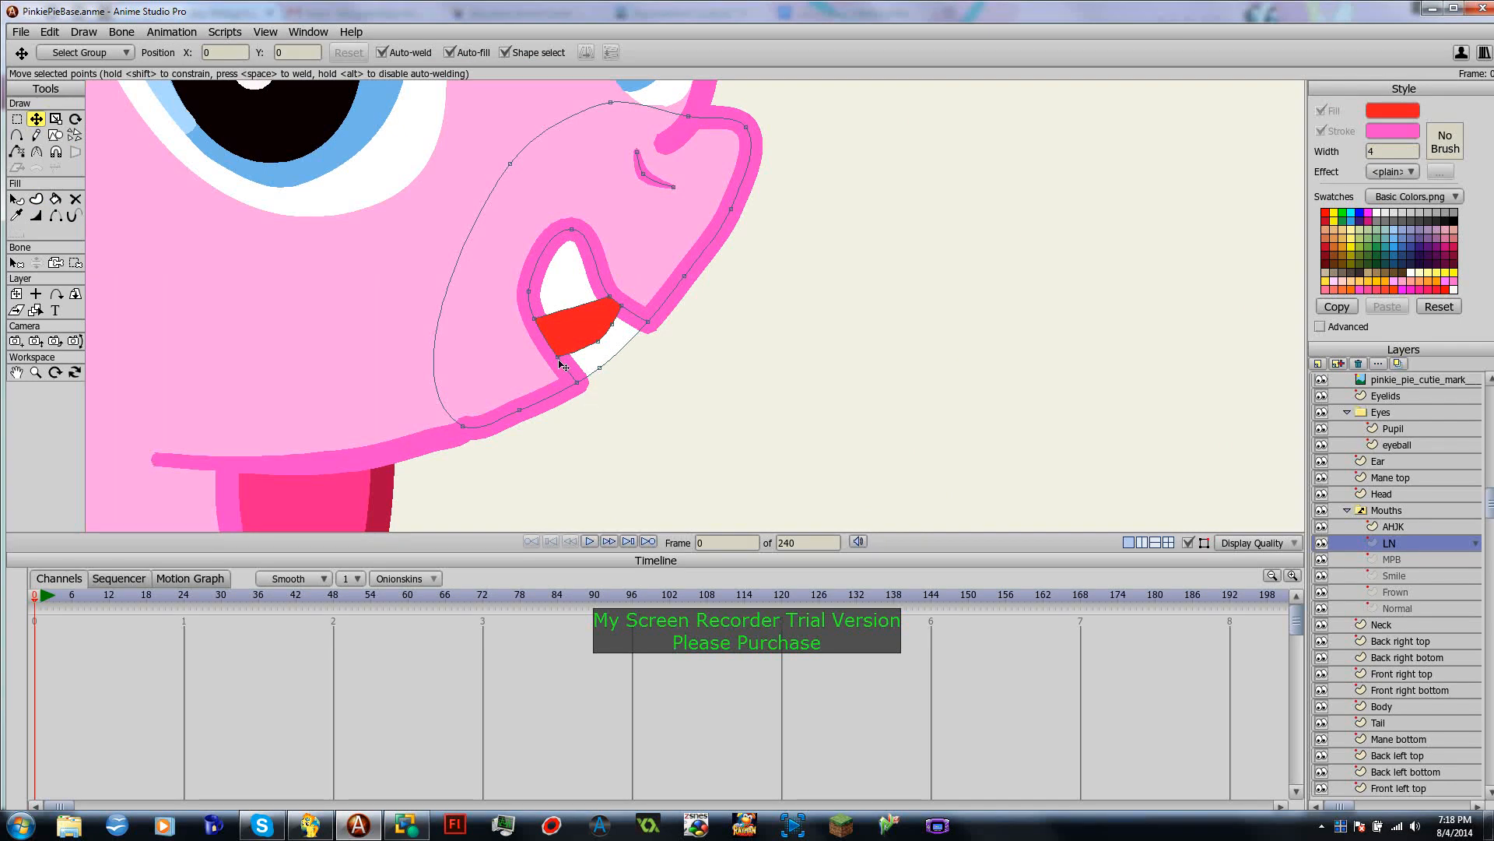
left_click_drag(562, 364, 606, 364)
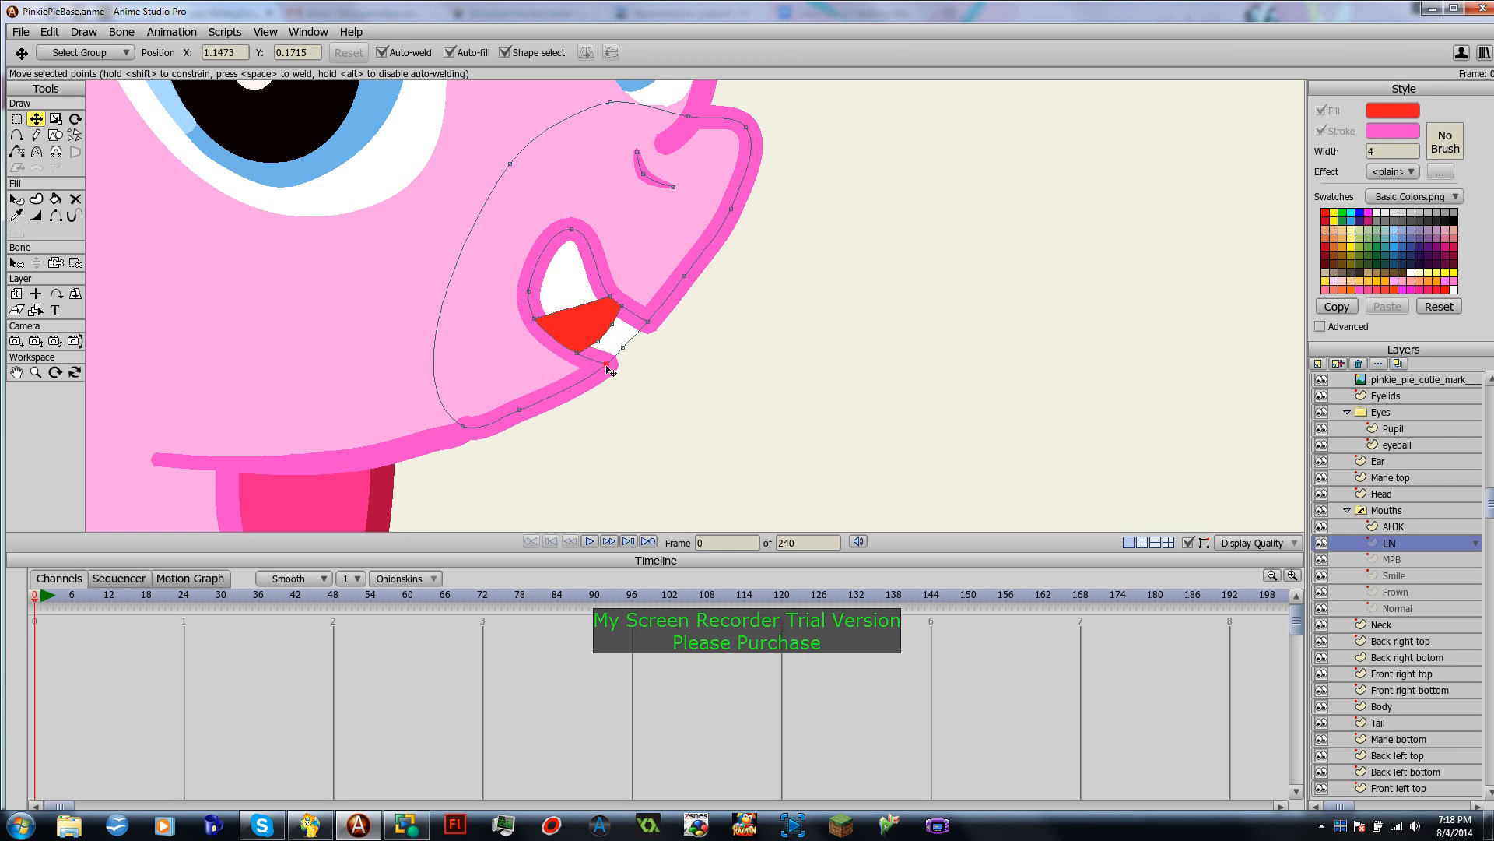
left_click_drag(537, 323, 544, 289)
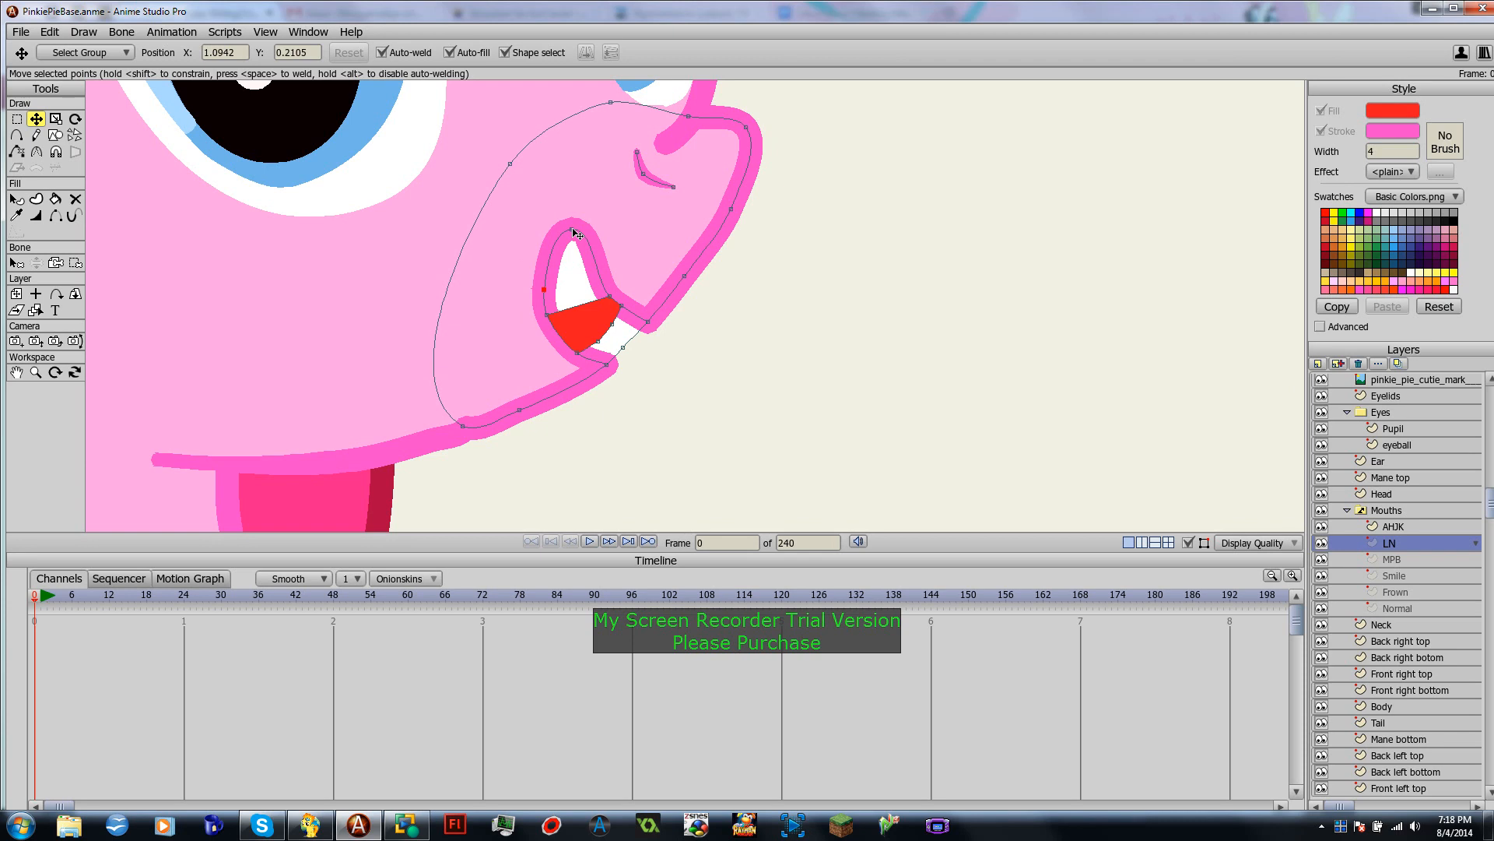
left_click_drag(573, 231, 551, 257)
Step: Examine the LN mouth up close and against the whole face, and compare it with the AHJK and MPB mouths
scroll(678, 330, "down", 4)
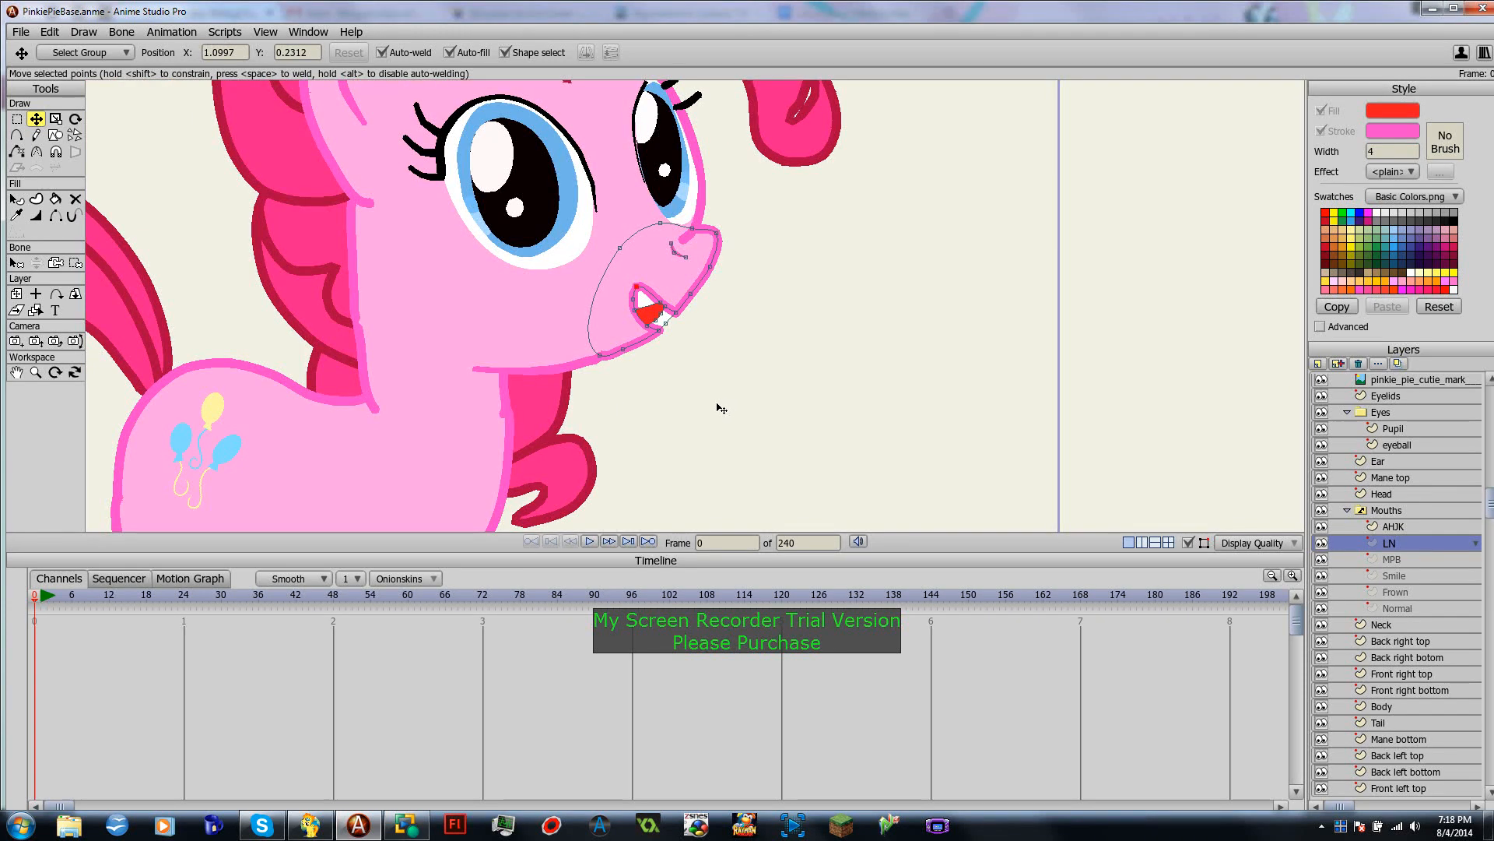
scroll(720, 408, "up", 5)
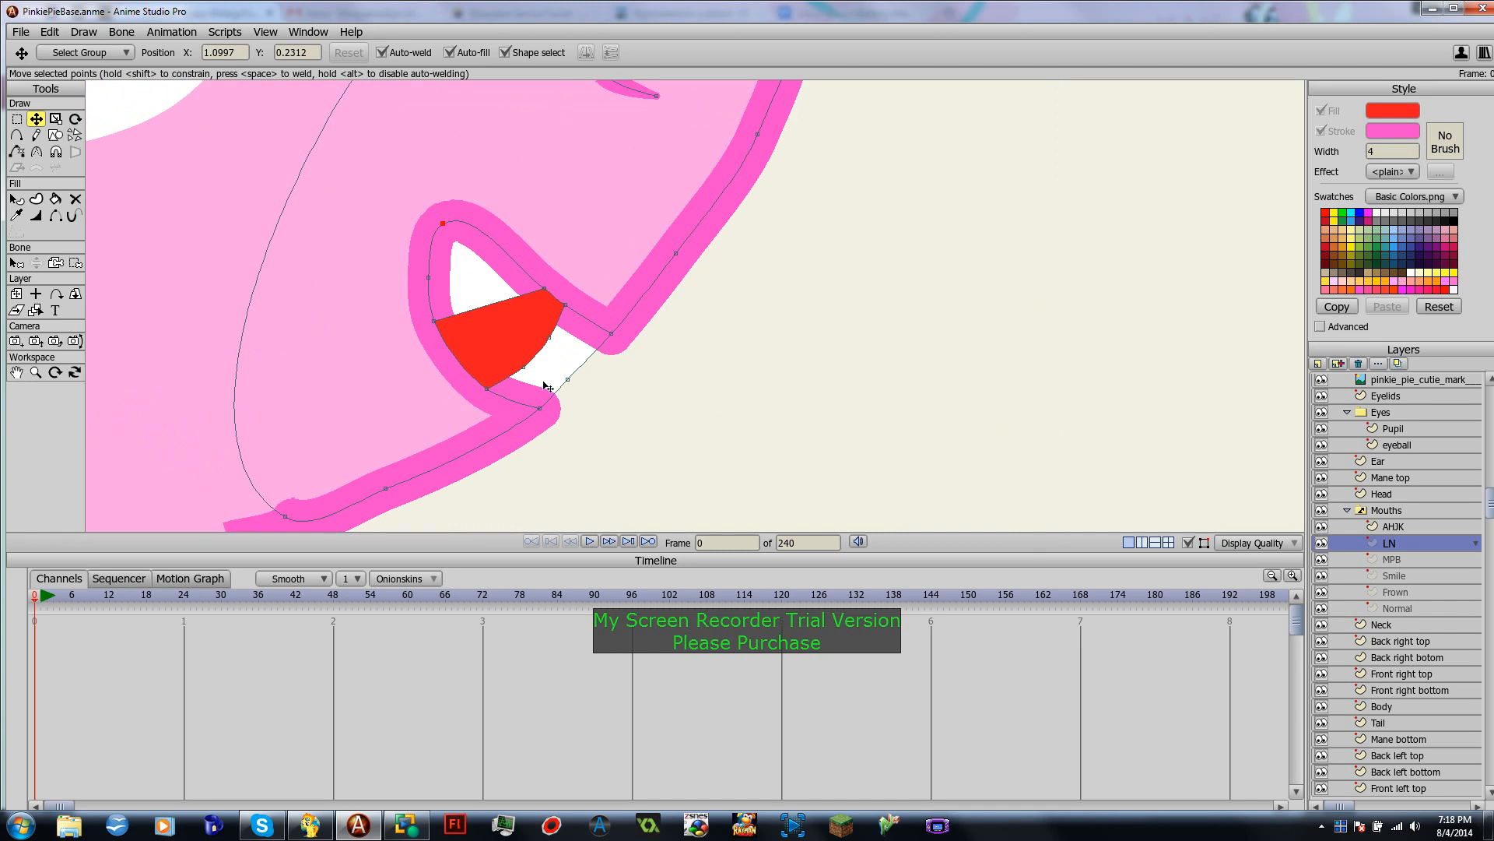
scroll(604, 377, "down", 6)
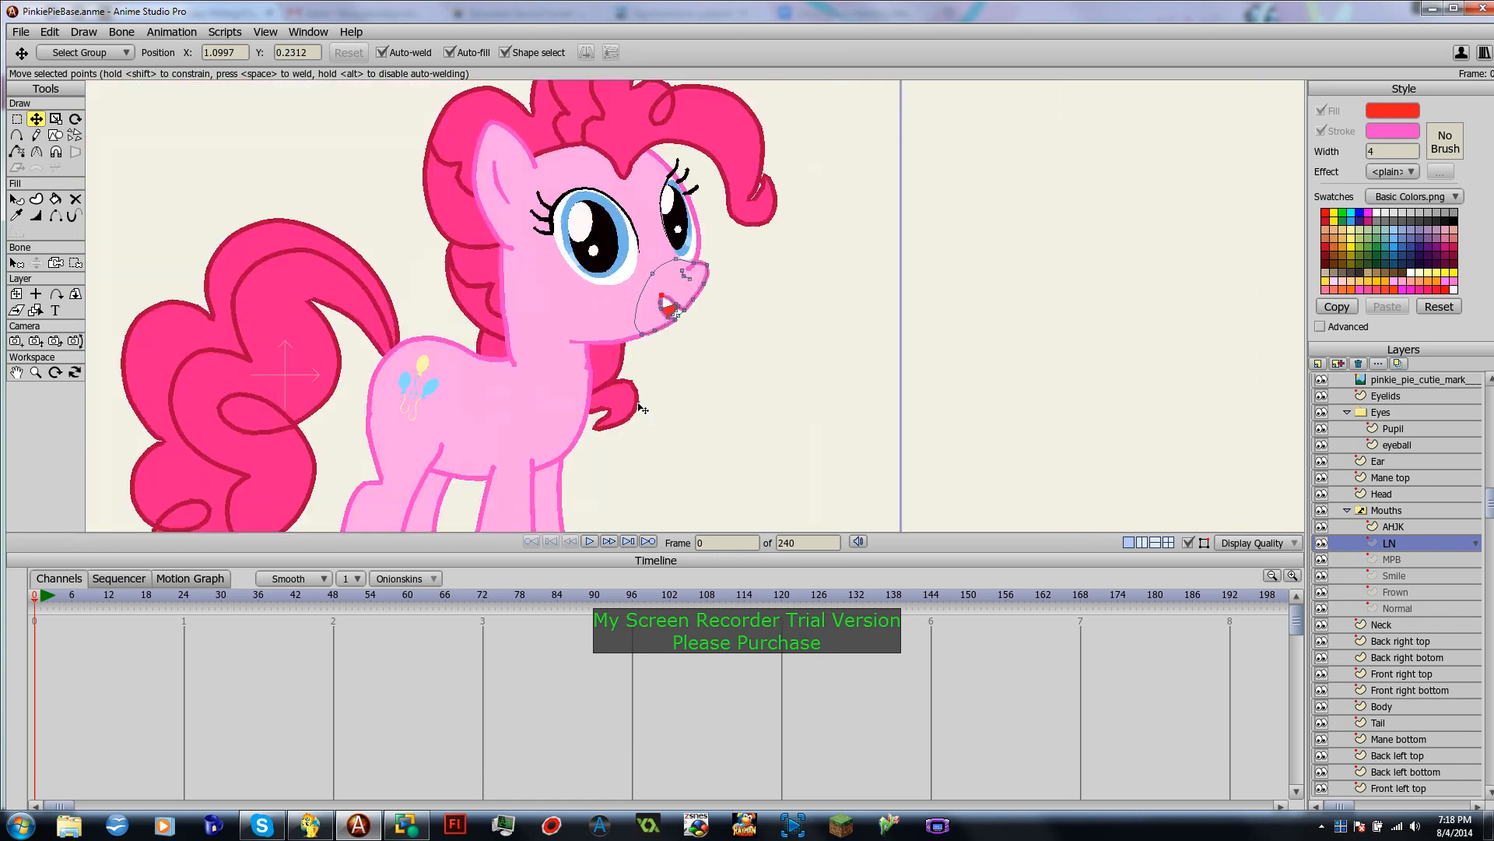
scroll(640, 408, "up", 4)
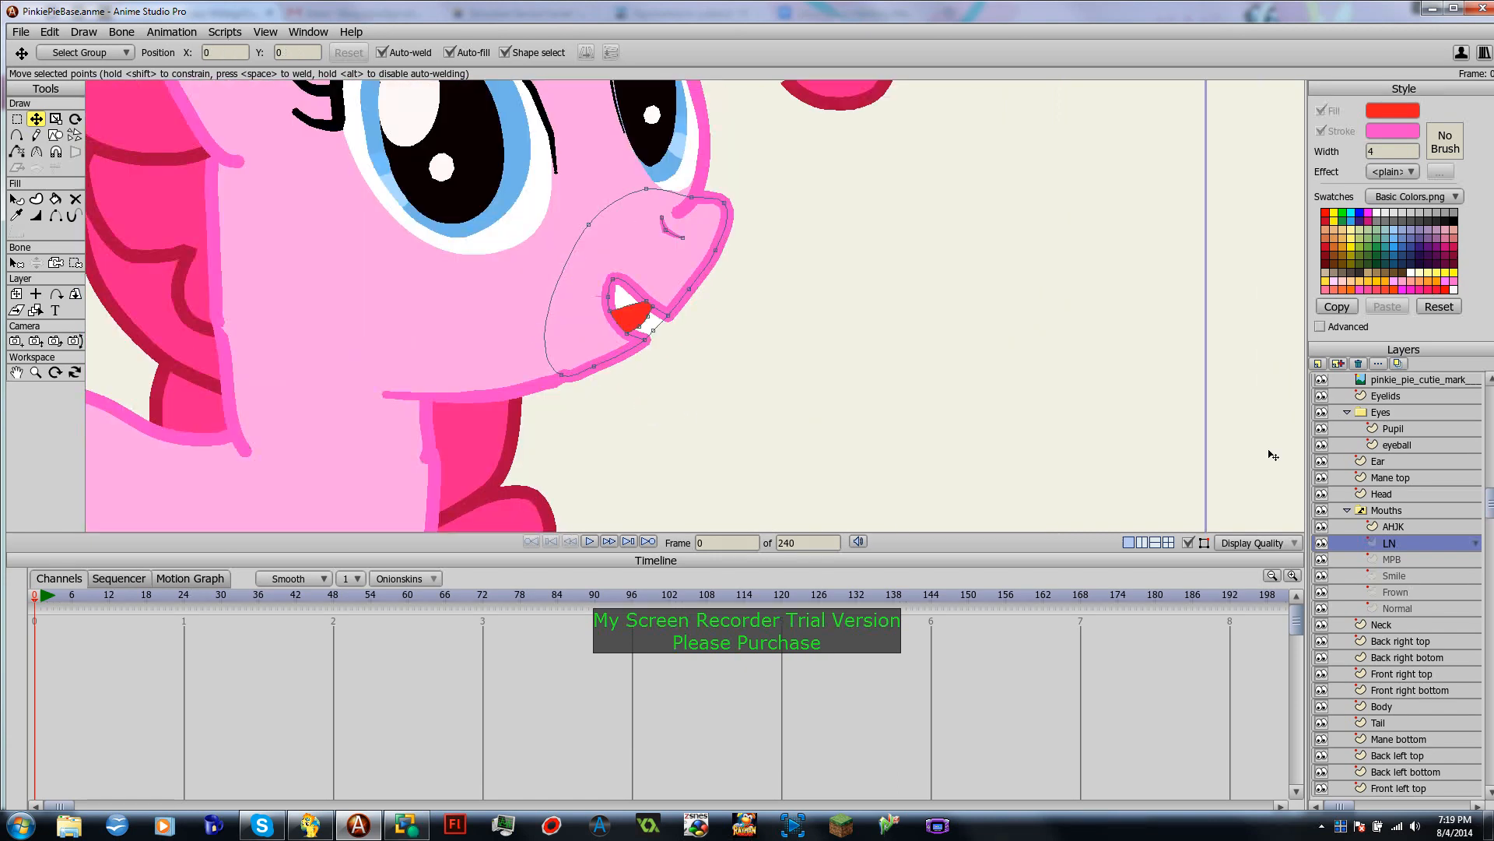
left_click(1393, 527)
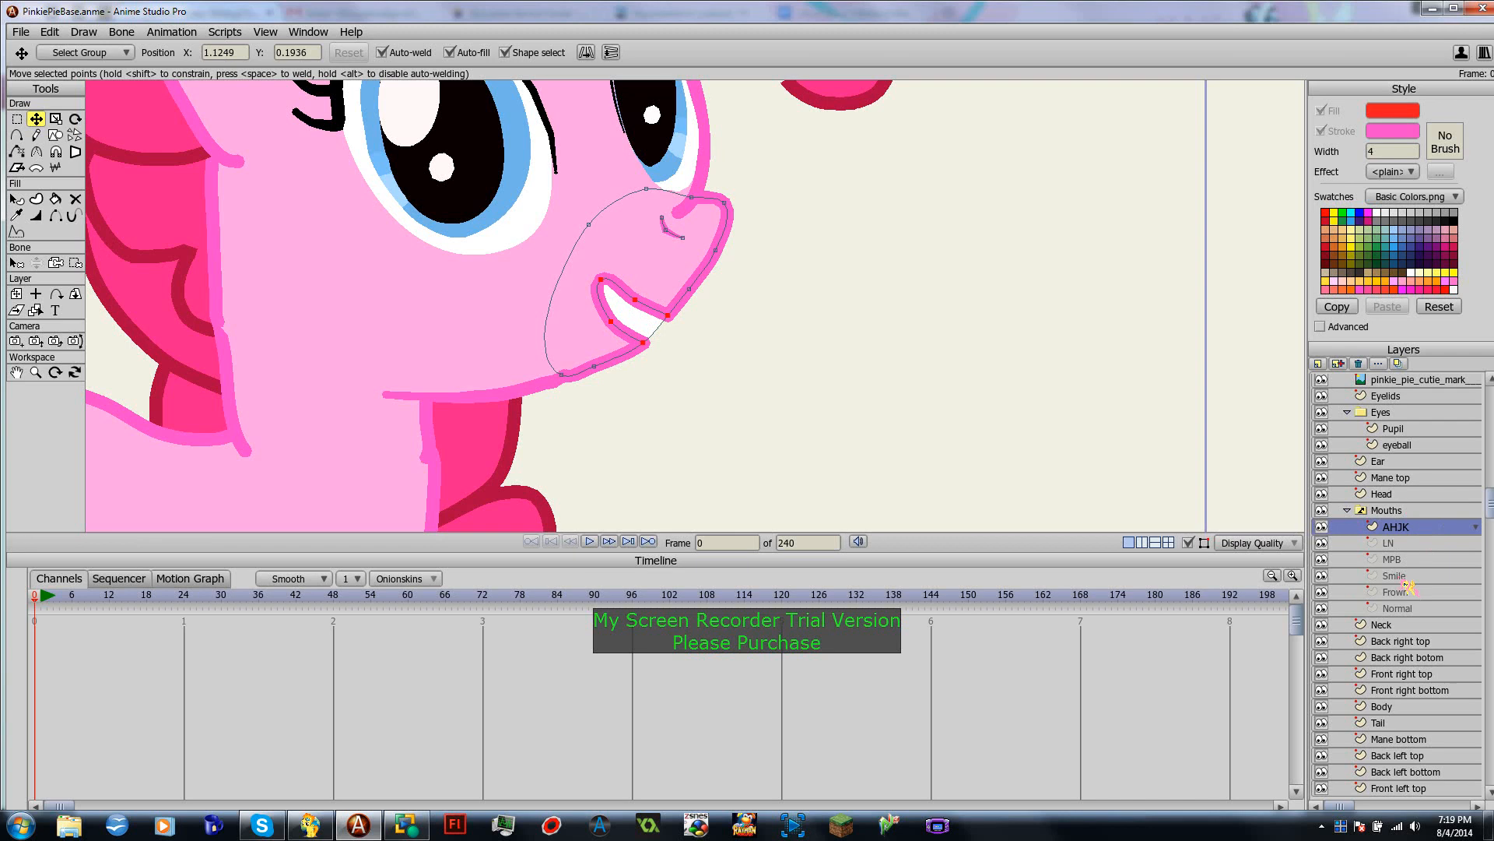
left_click(1397, 562)
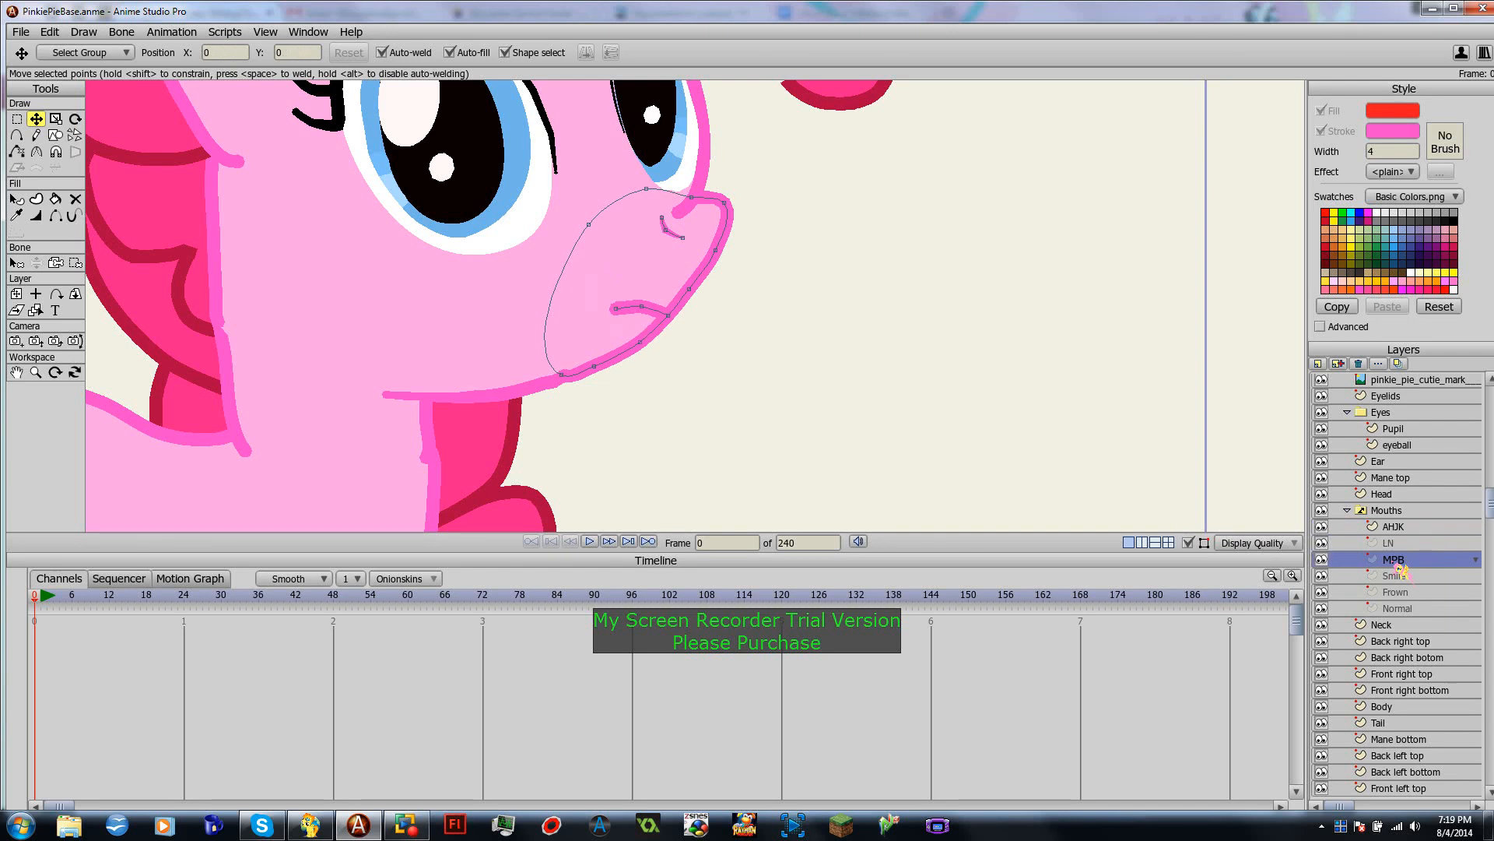
Step: Duplicate the MPB mouth layer, name the copy O, and keep it active after checking it against the LN mouth
left_click(1341, 369)
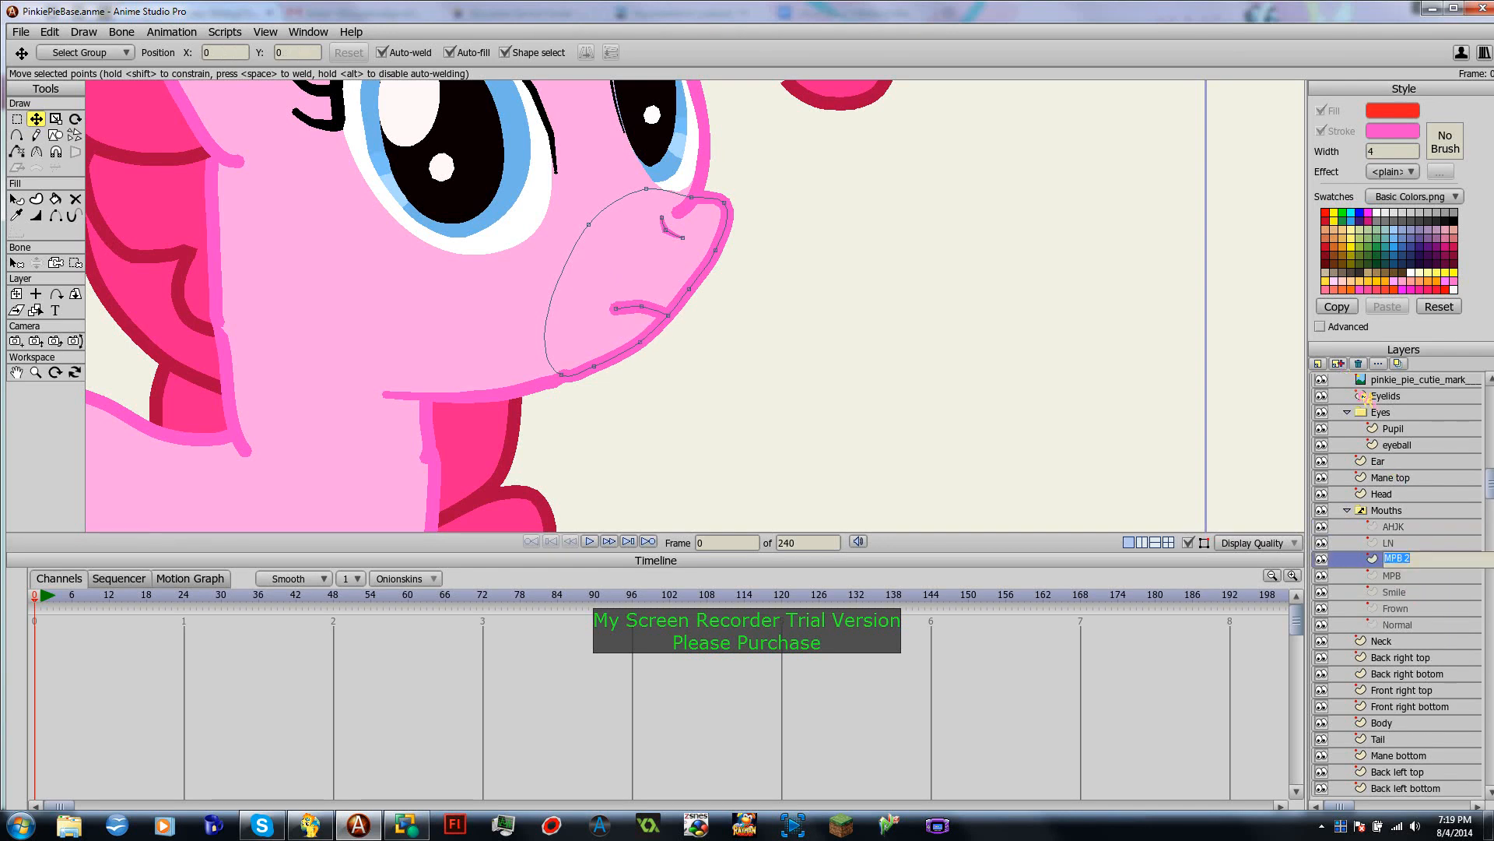
type("O")
left_click(1402, 548)
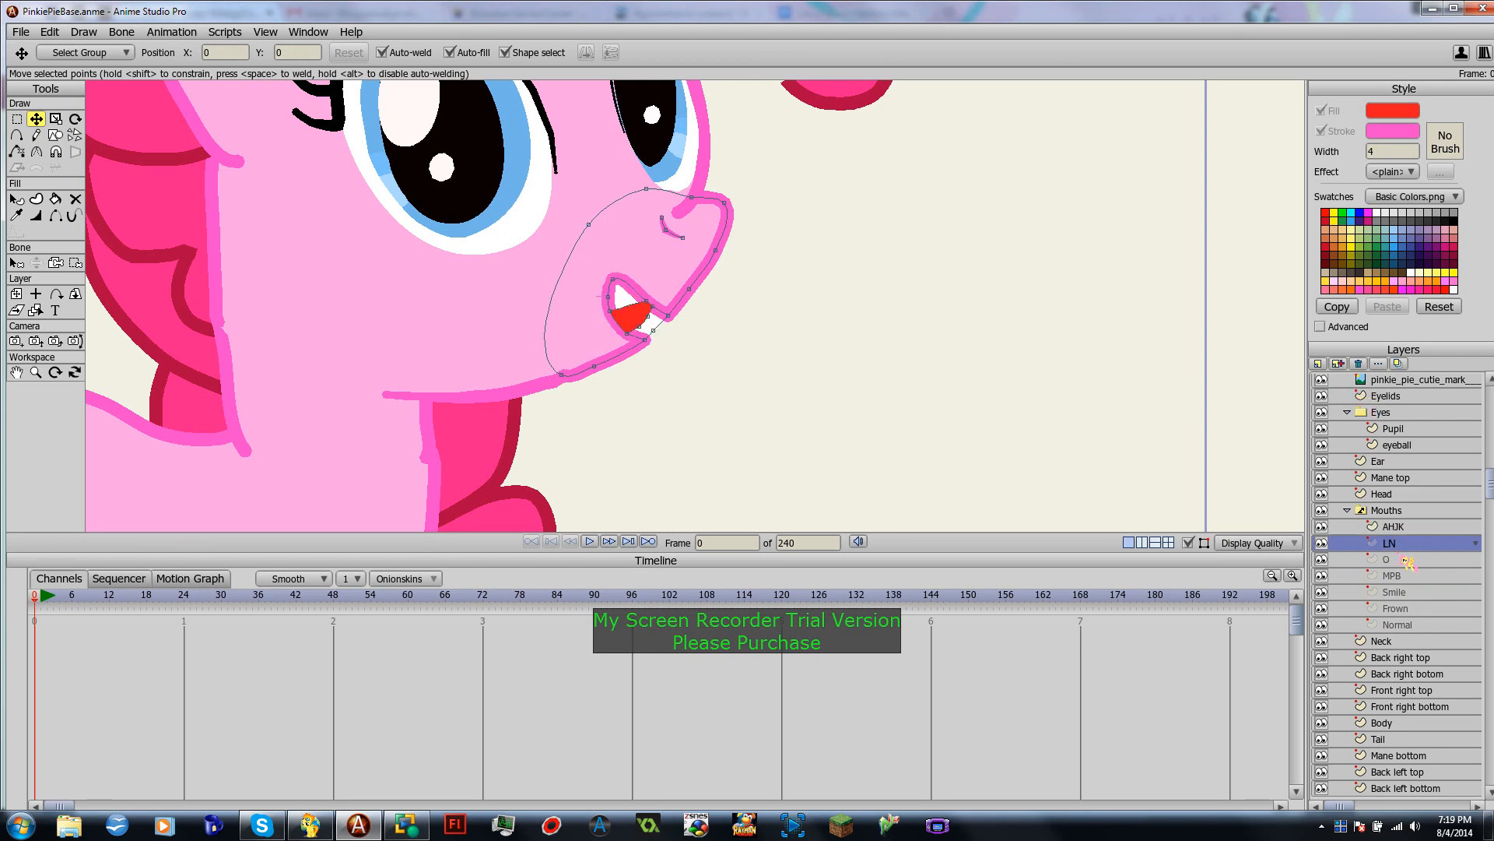
left_click(1406, 558)
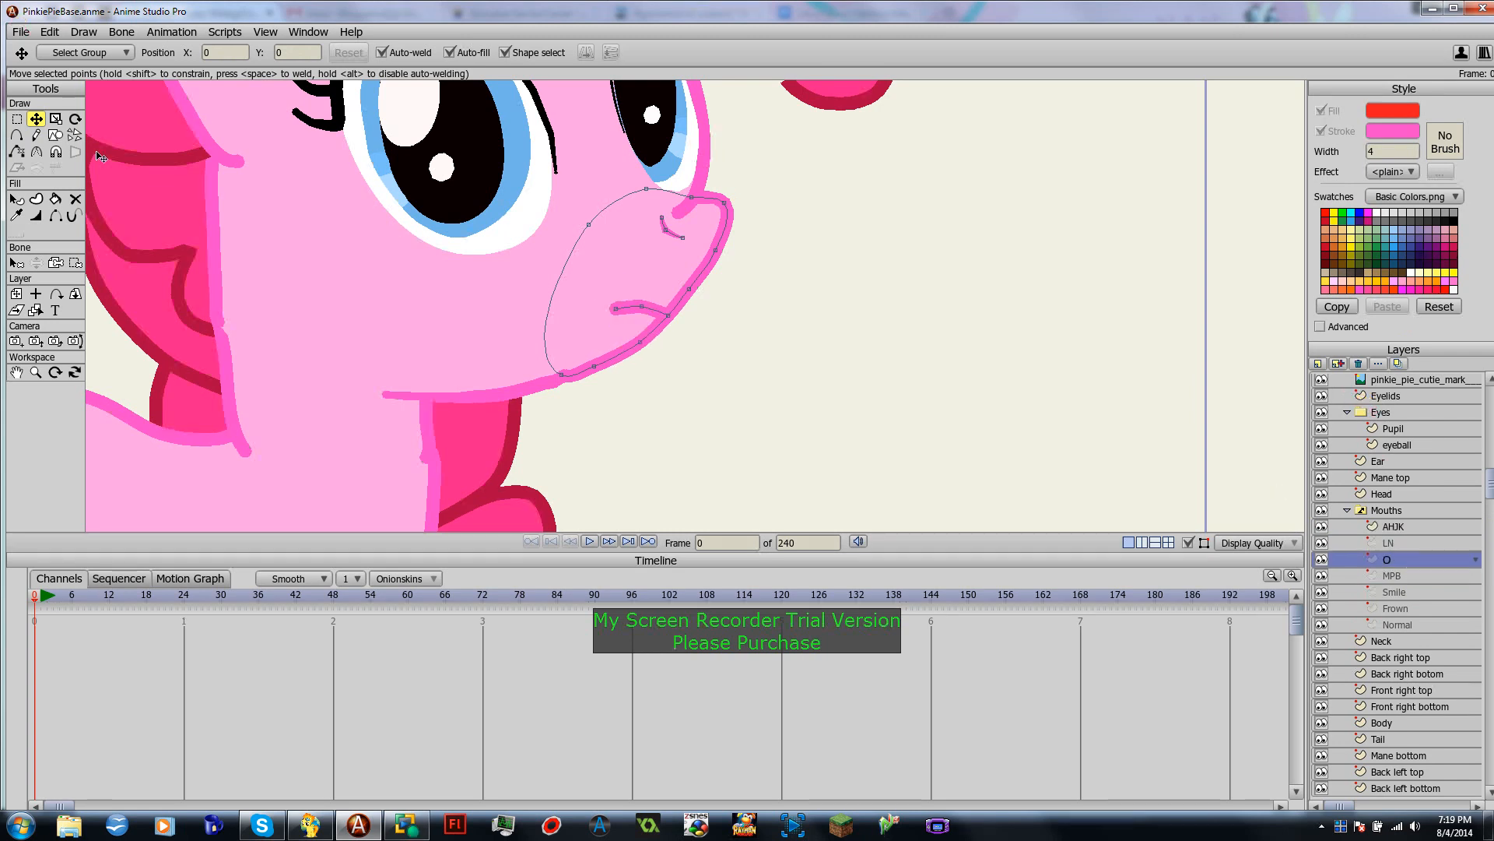
Step: Draw a lower-lip curve from the O mouth's inner corner to the jaw edge and create a shape from the enclosed opening
left_click(16, 134)
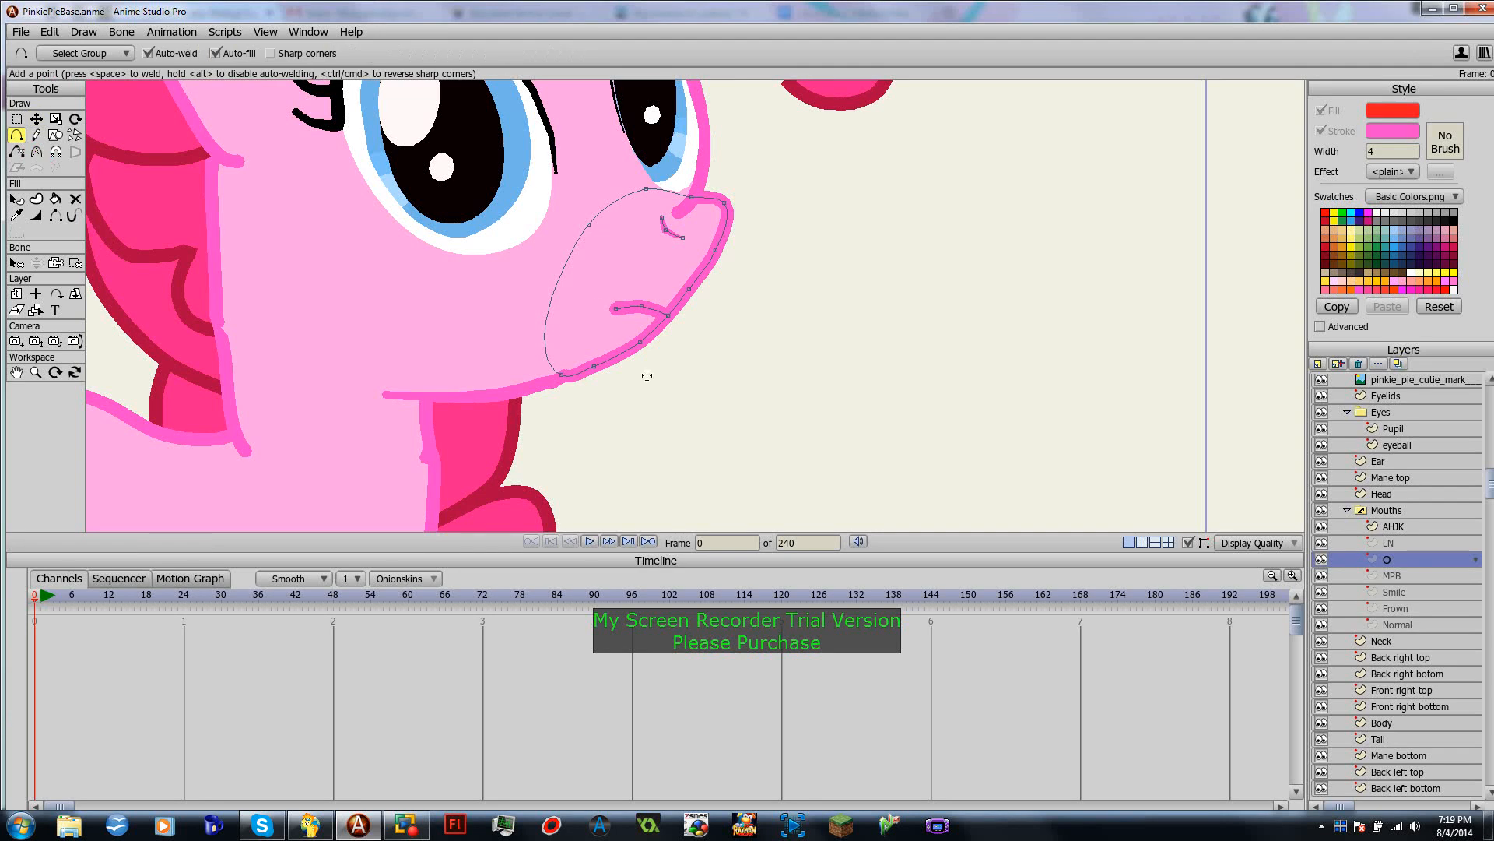
left_click_drag(617, 310, 640, 341)
left_click(36, 198)
mouse_move(690, 313)
left_mouse_down()
mouse_move(649, 288)
mouse_move(613, 355)
mouse_move(687, 349)
mouse_move(680, 309)
left_mouse_up()
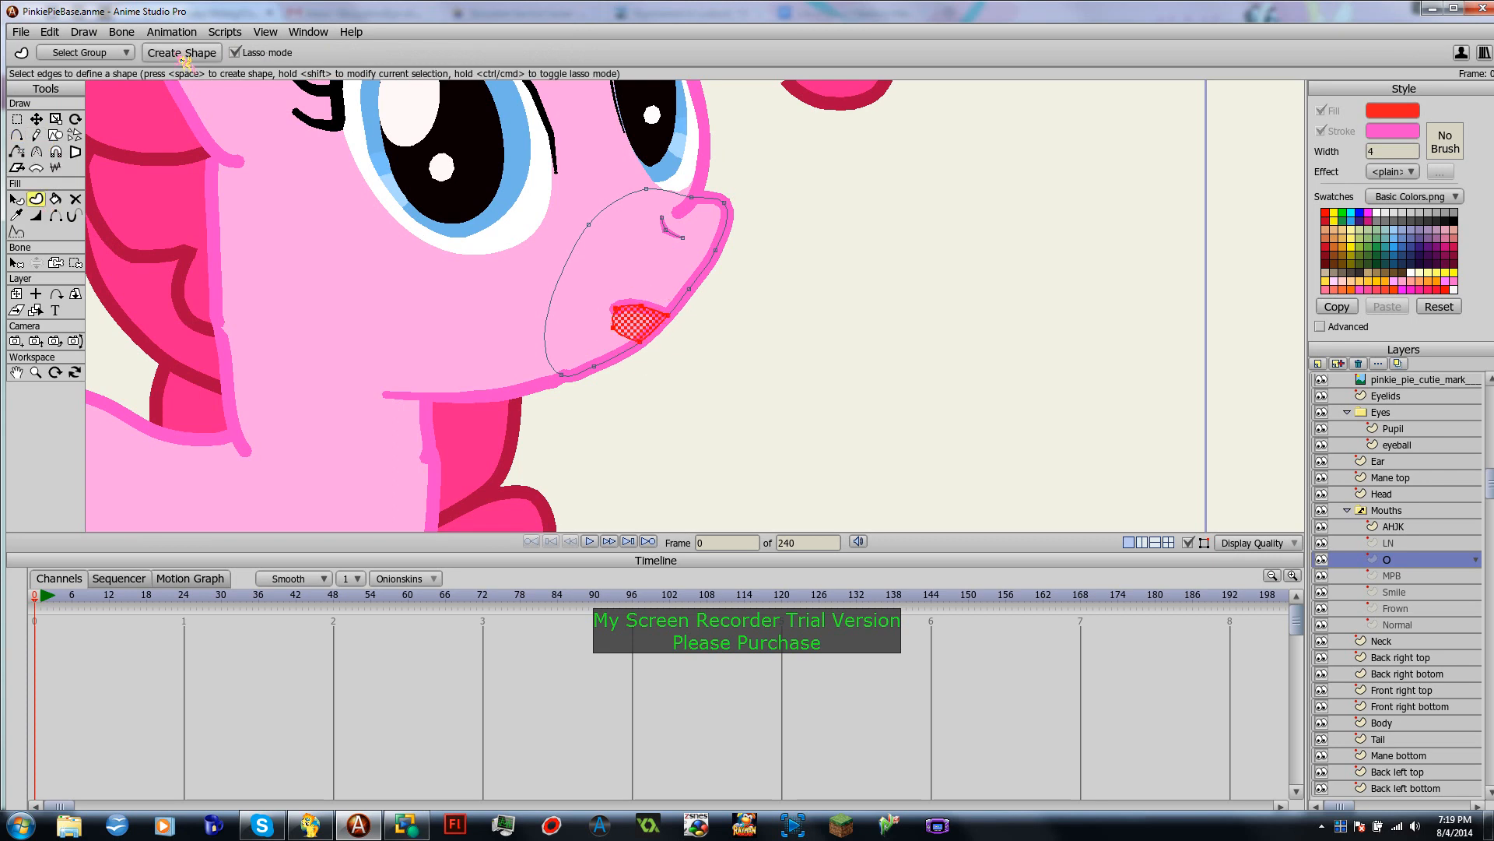
key("space")
scroll(673, 346, "up", 3)
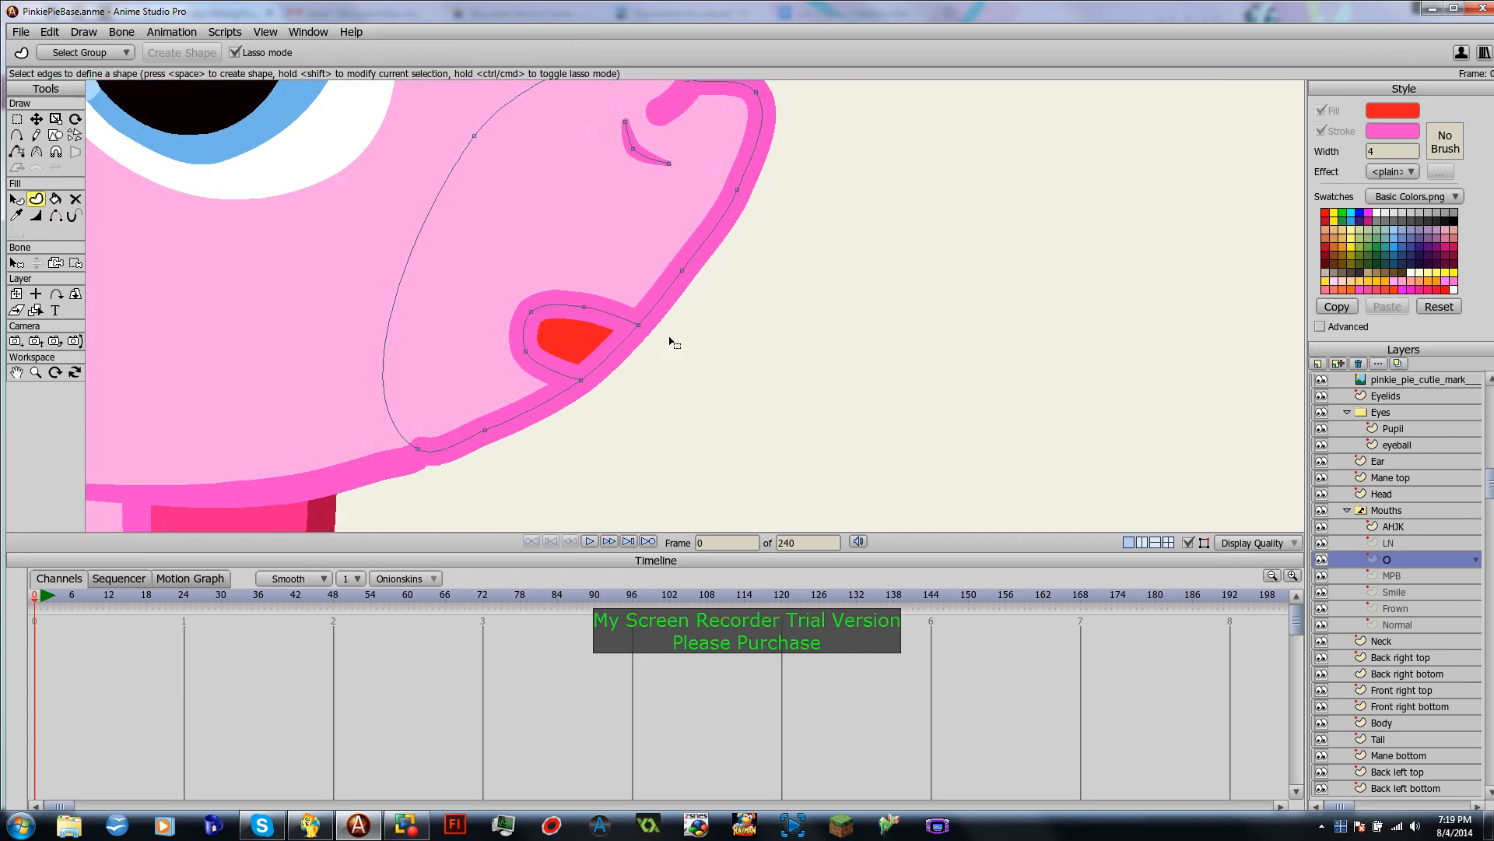
Step: With no shape selected, set the default fill to a near-white colour with alpha 0
left_click(1392, 110)
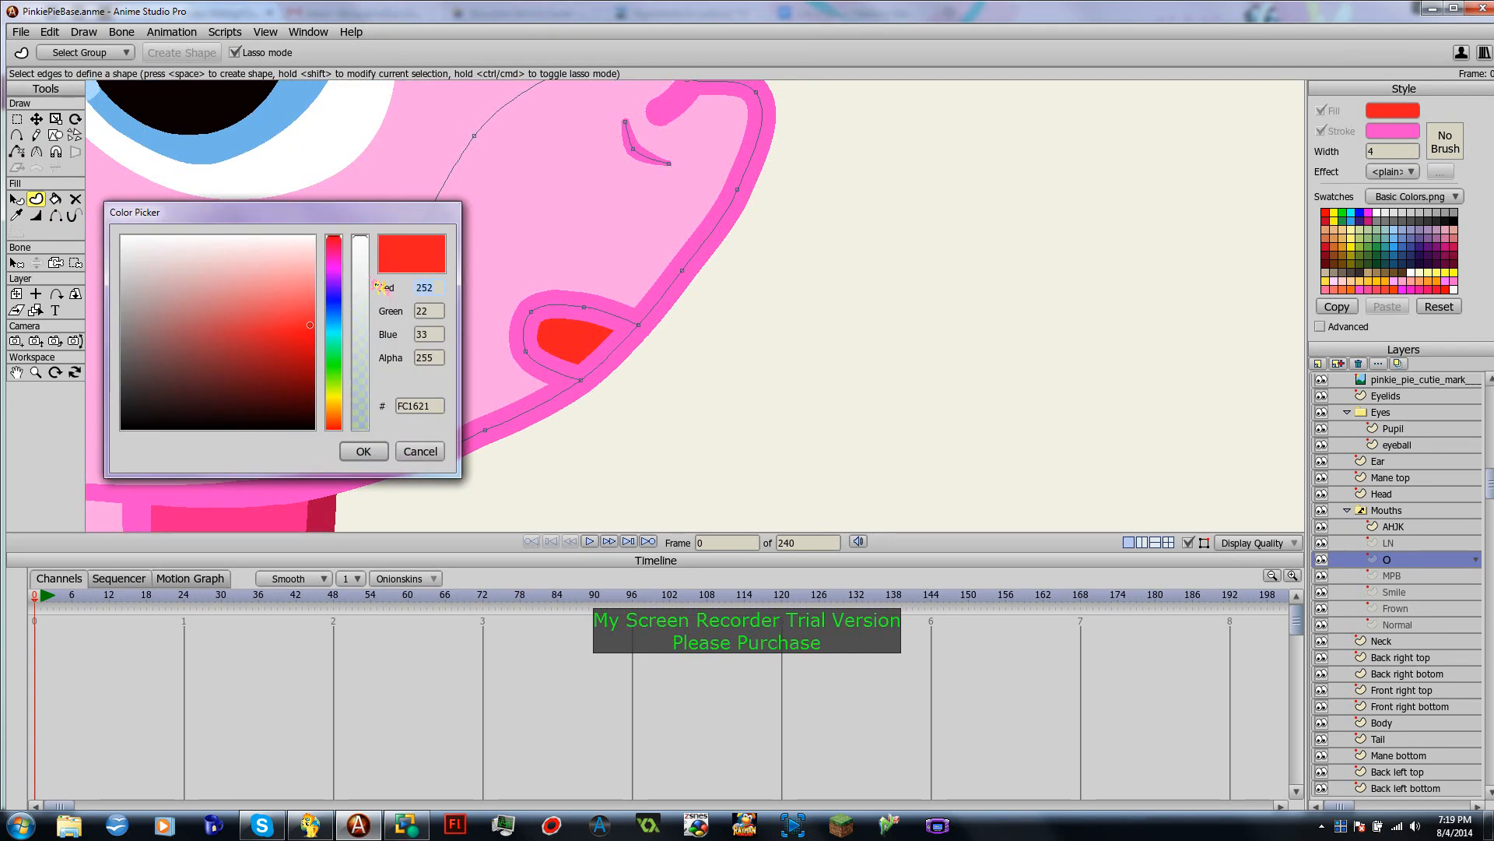
left_click(360, 431)
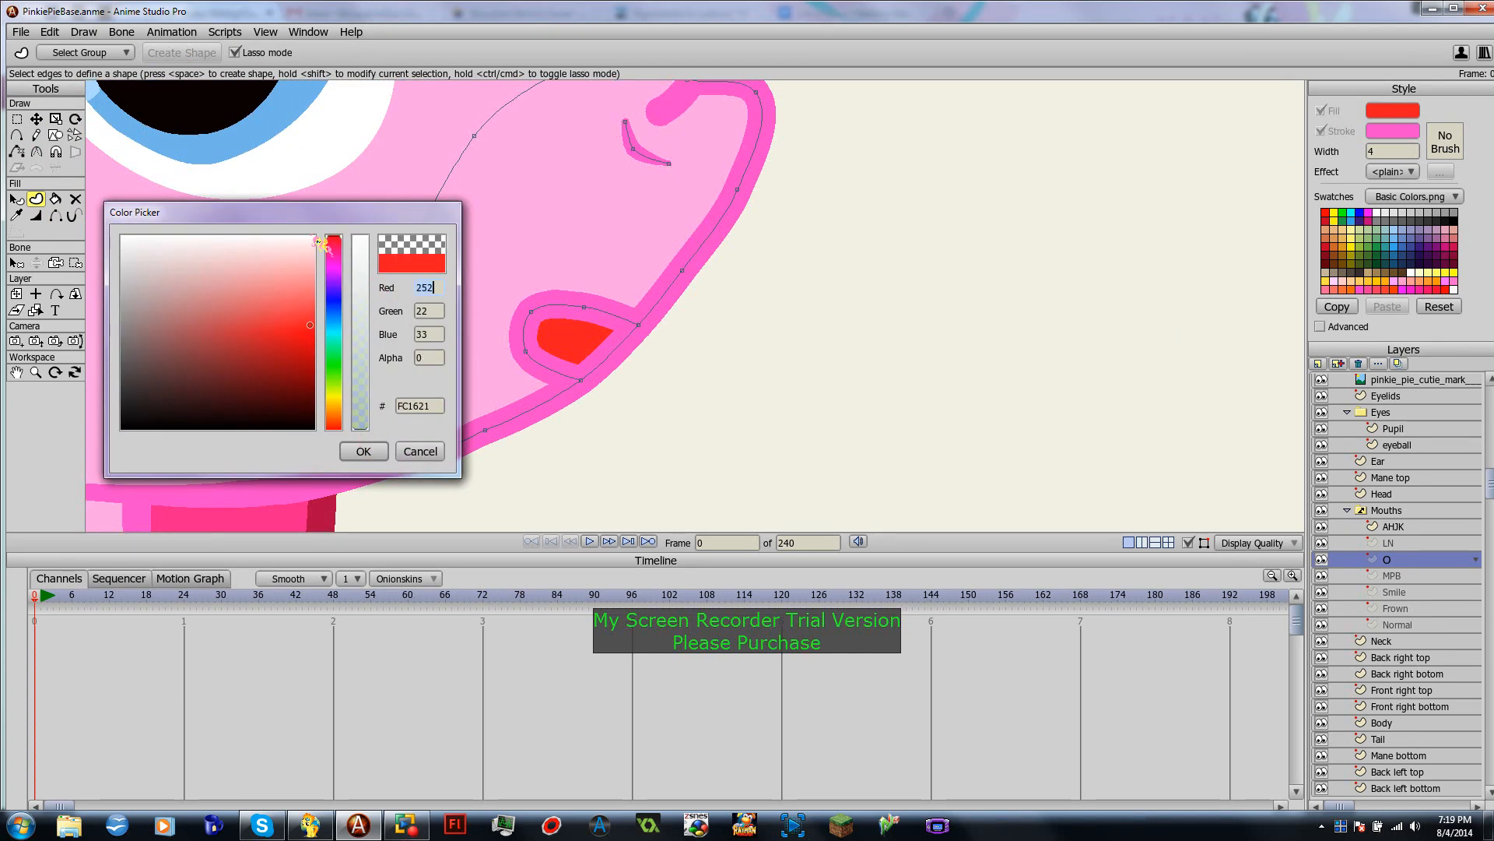
left_click(312, 237)
left_click(363, 452)
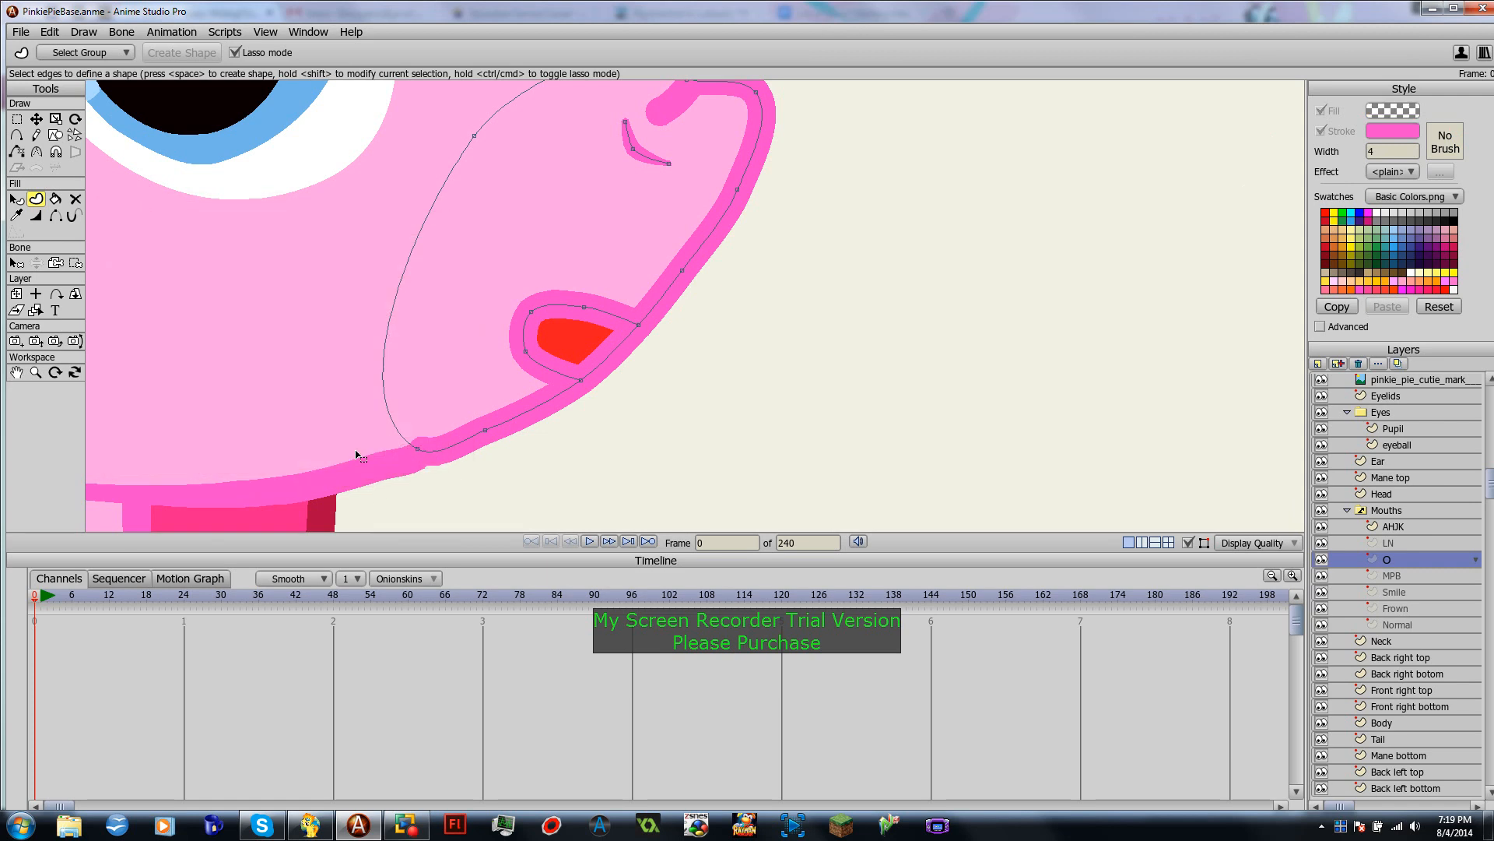
Step: Select the red shape in the O mouth, set its fill to fully transparent FFF9F9, and deselect it
left_click(16, 198)
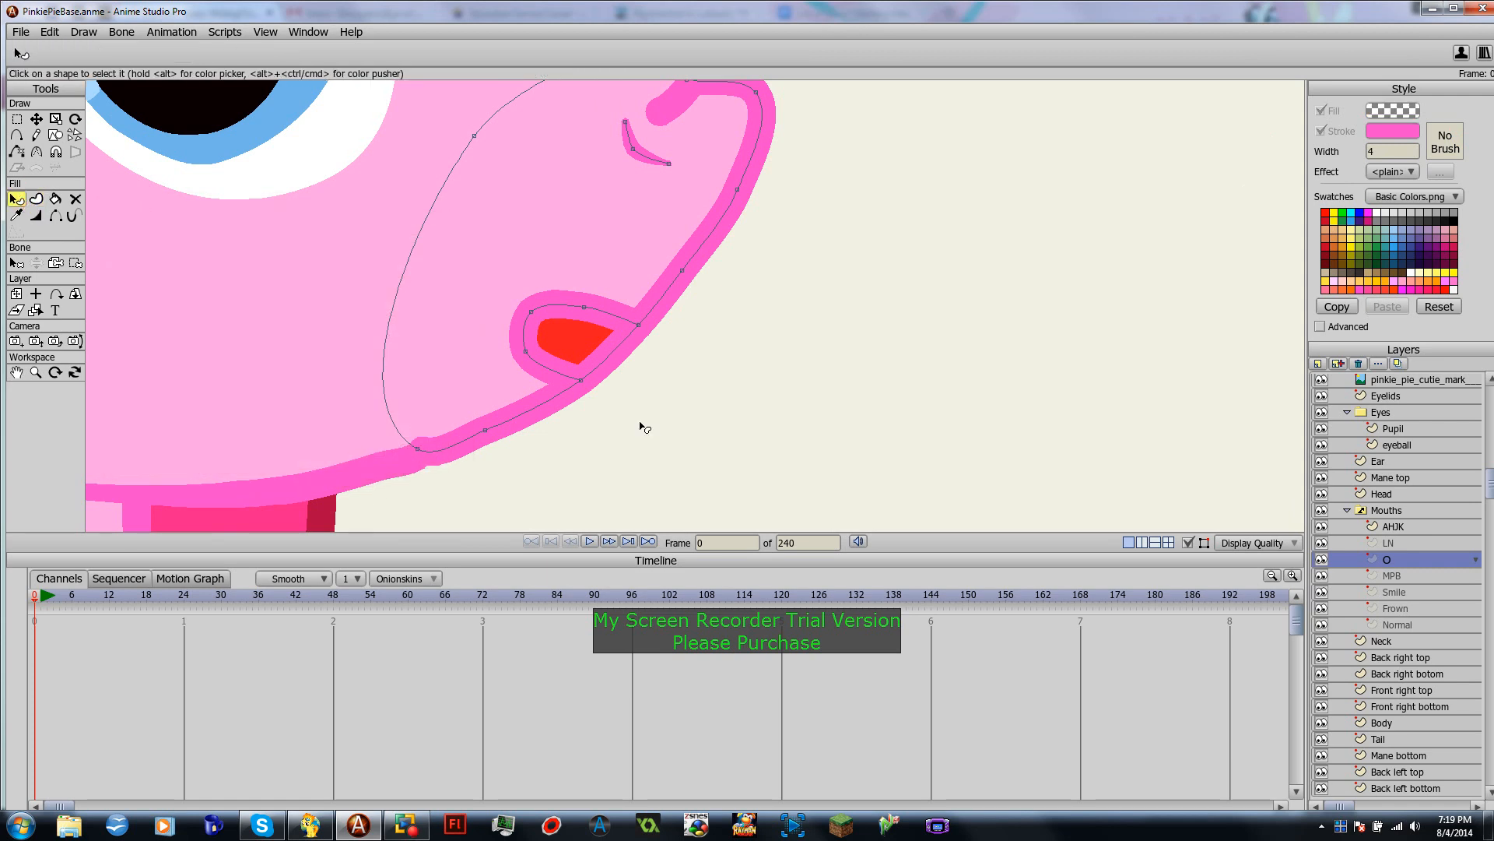
left_click(570, 343)
left_click(1393, 111)
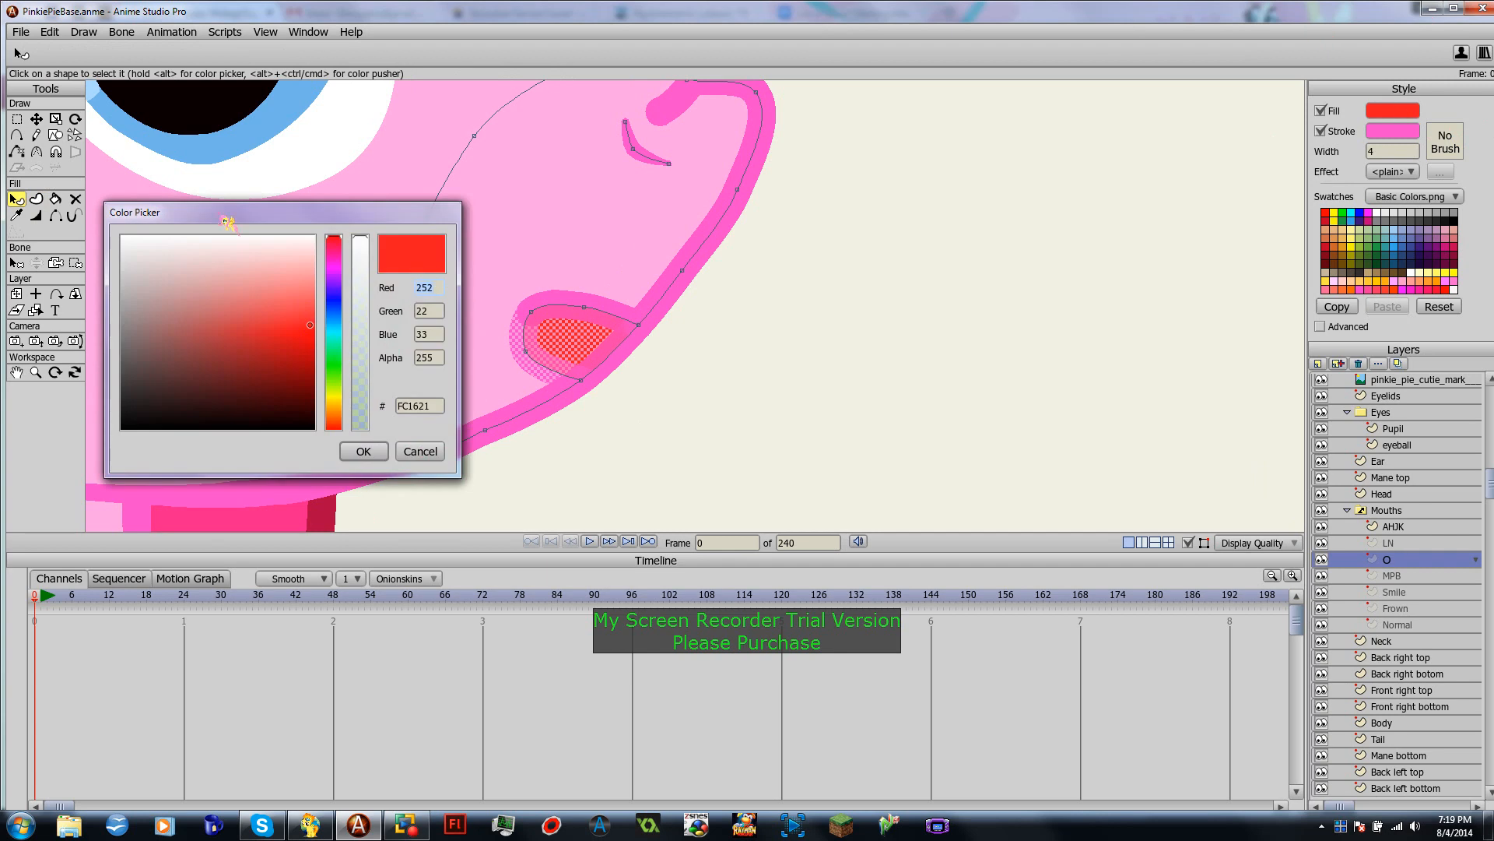
left_click(313, 238)
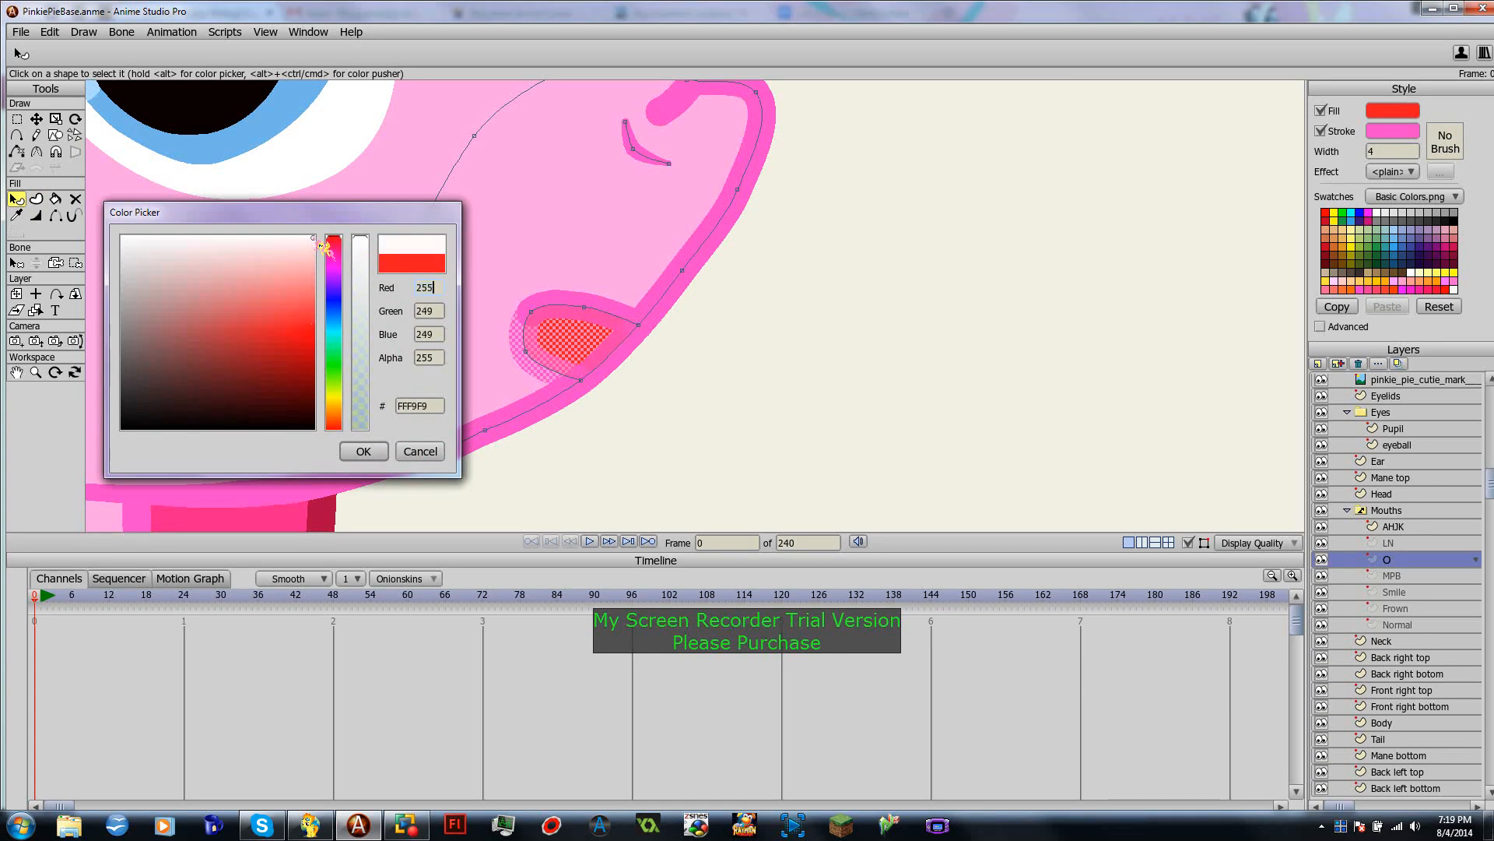
left_click_drag(363, 241, 374, 415)
left_click(363, 451)
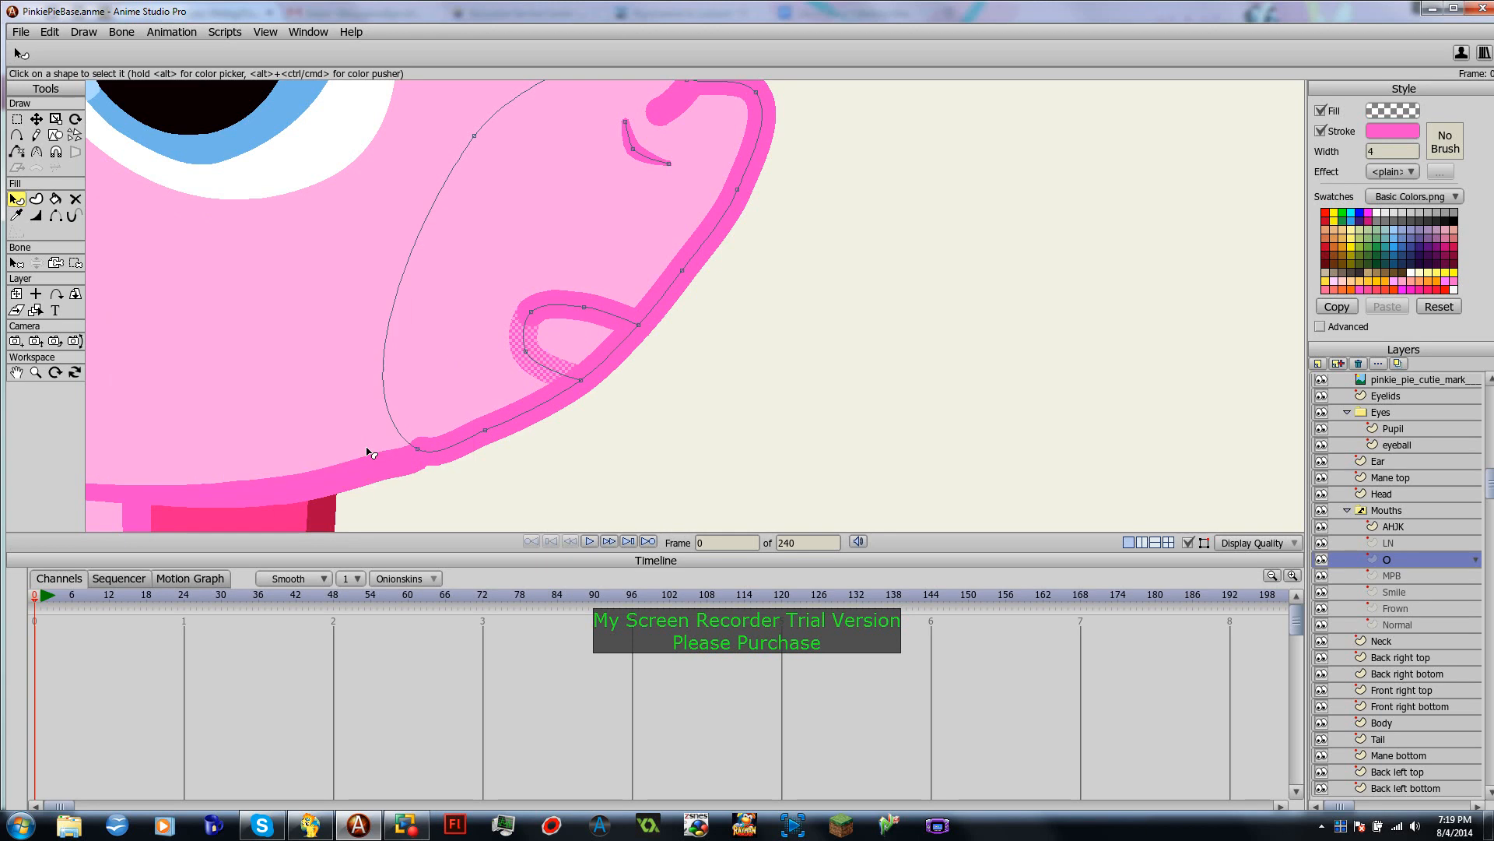
left_click(624, 391)
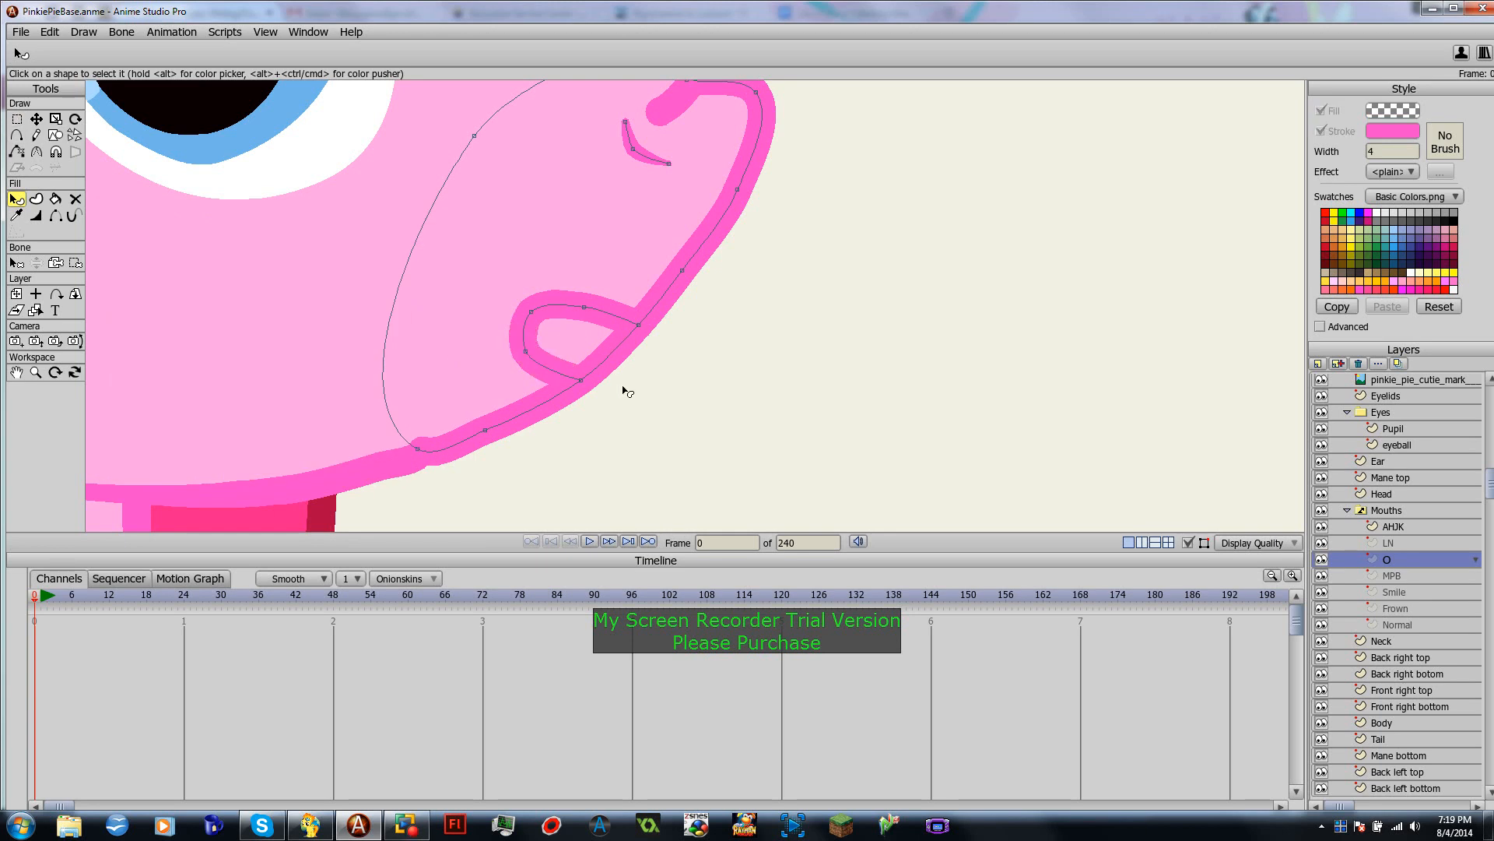
Step: Hide the jaw edge across the O mouth's opening and create another shape from the mouth outline with the transparent fill
left_click(55, 216)
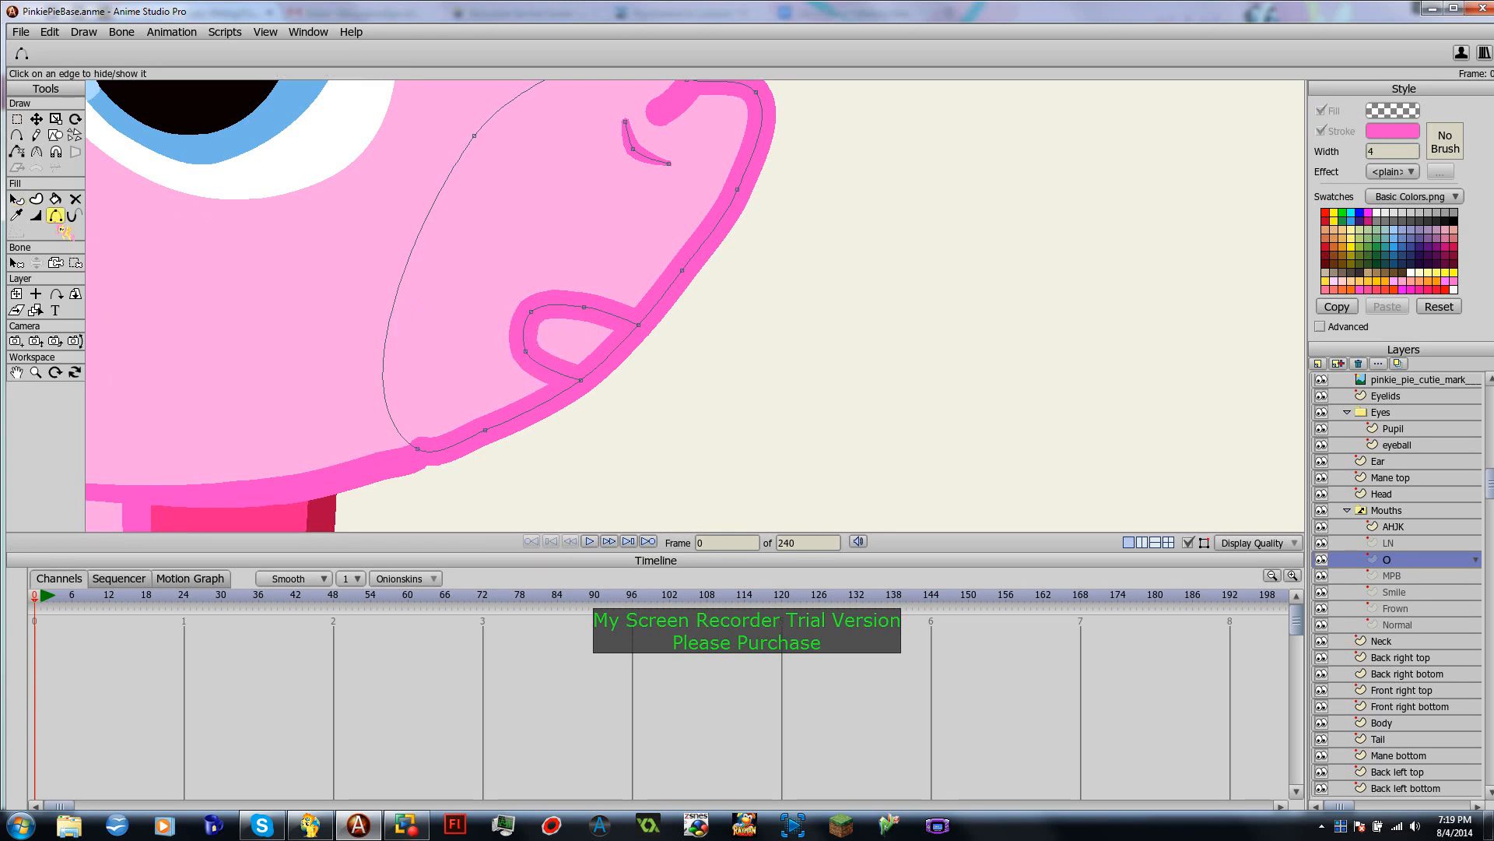
left_click(604, 362)
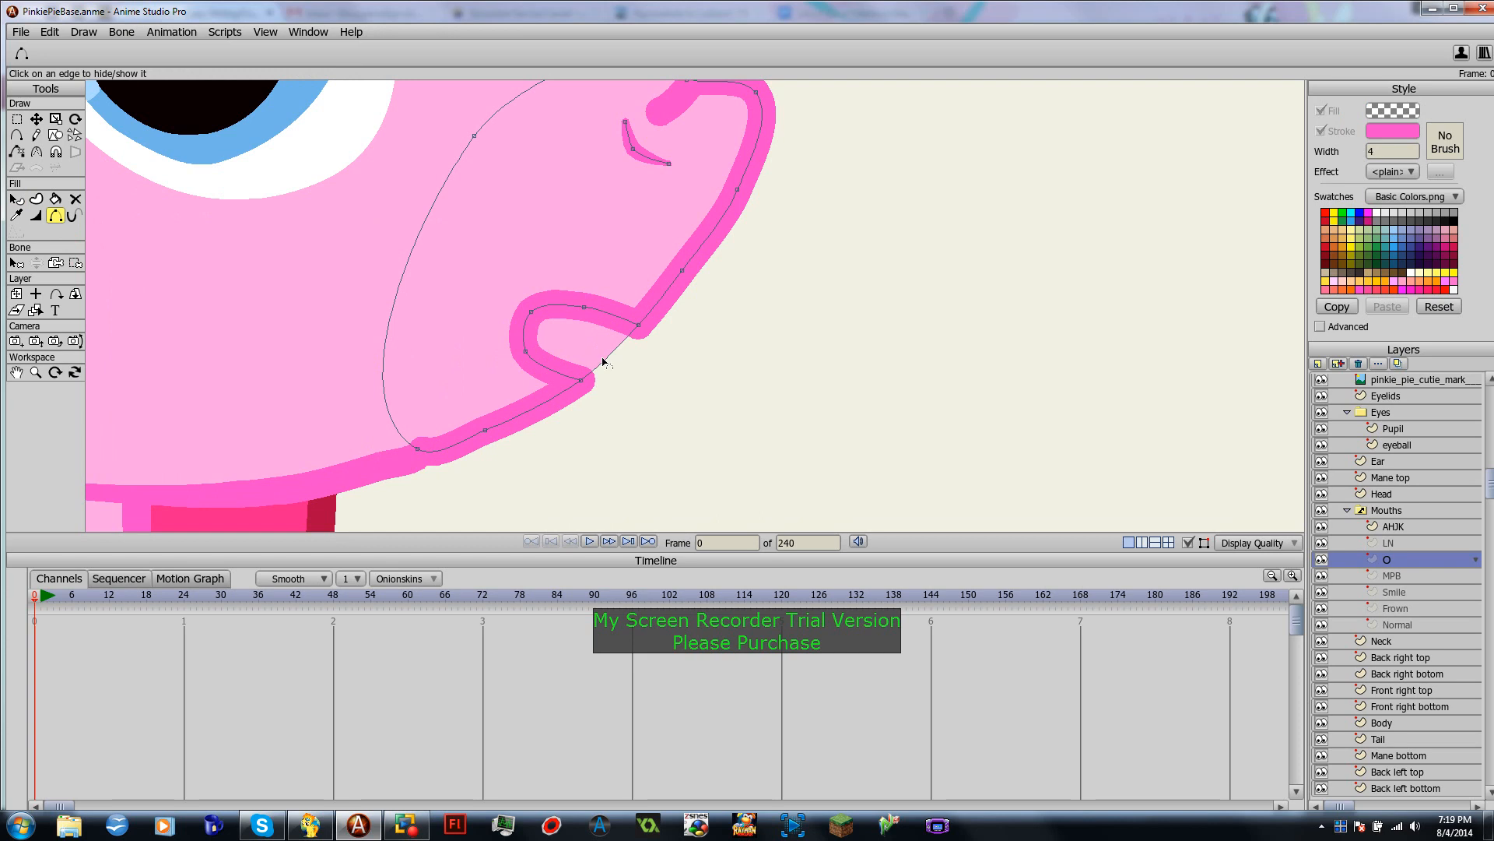
left_click(36, 199)
mouse_move(670, 330)
left_mouse_down()
mouse_move(514, 367)
mouse_move(657, 387)
mouse_move(666, 319)
left_mouse_up()
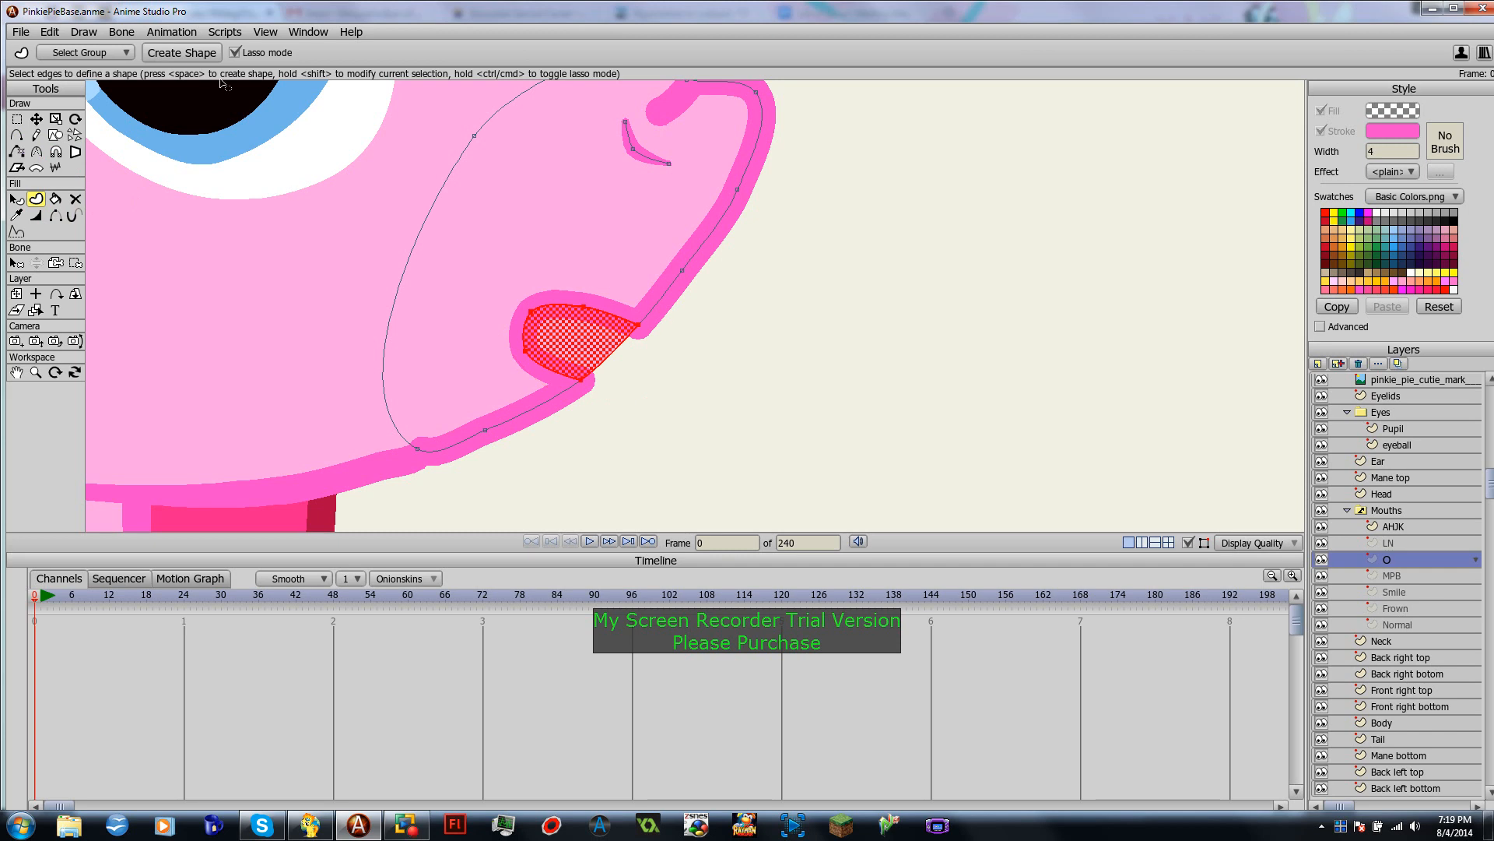
left_click(193, 56)
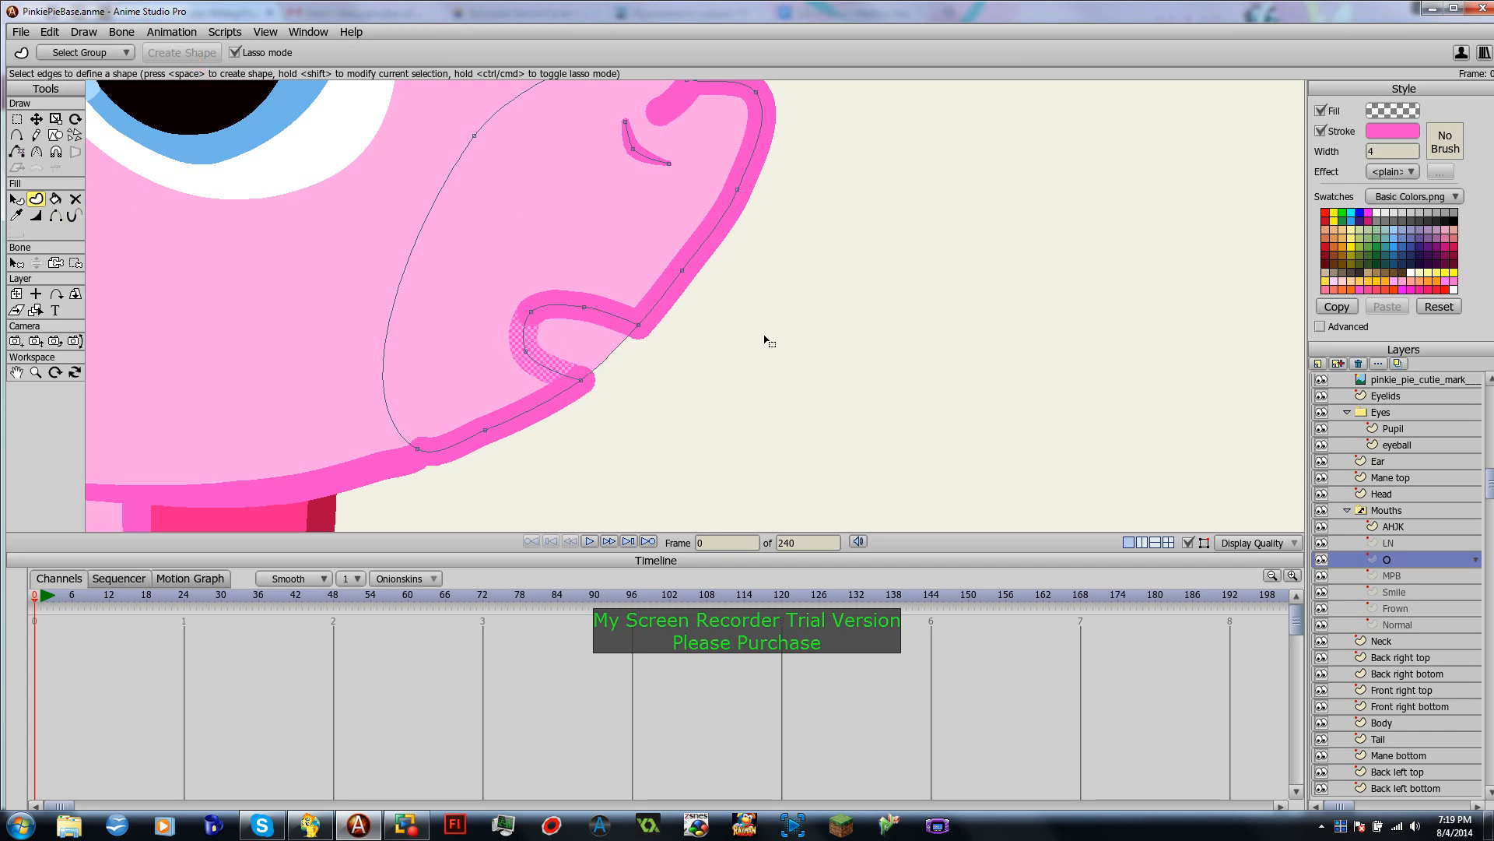
left_click(726, 400)
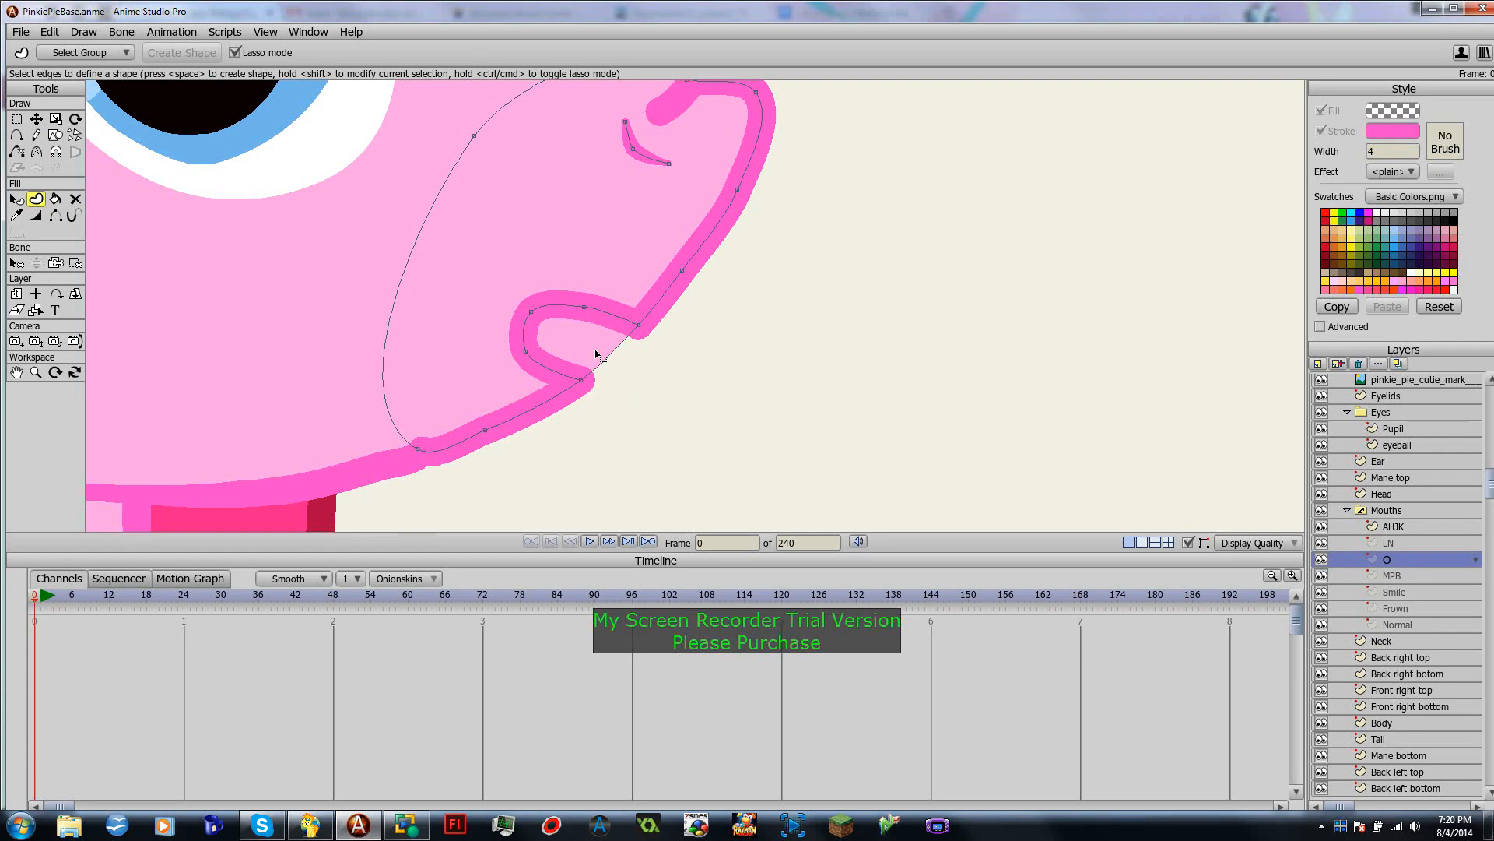
mouse_move(674, 339)
left_mouse_down()
mouse_move(573, 277)
mouse_move(674, 387)
mouse_move(663, 319)
left_mouse_up()
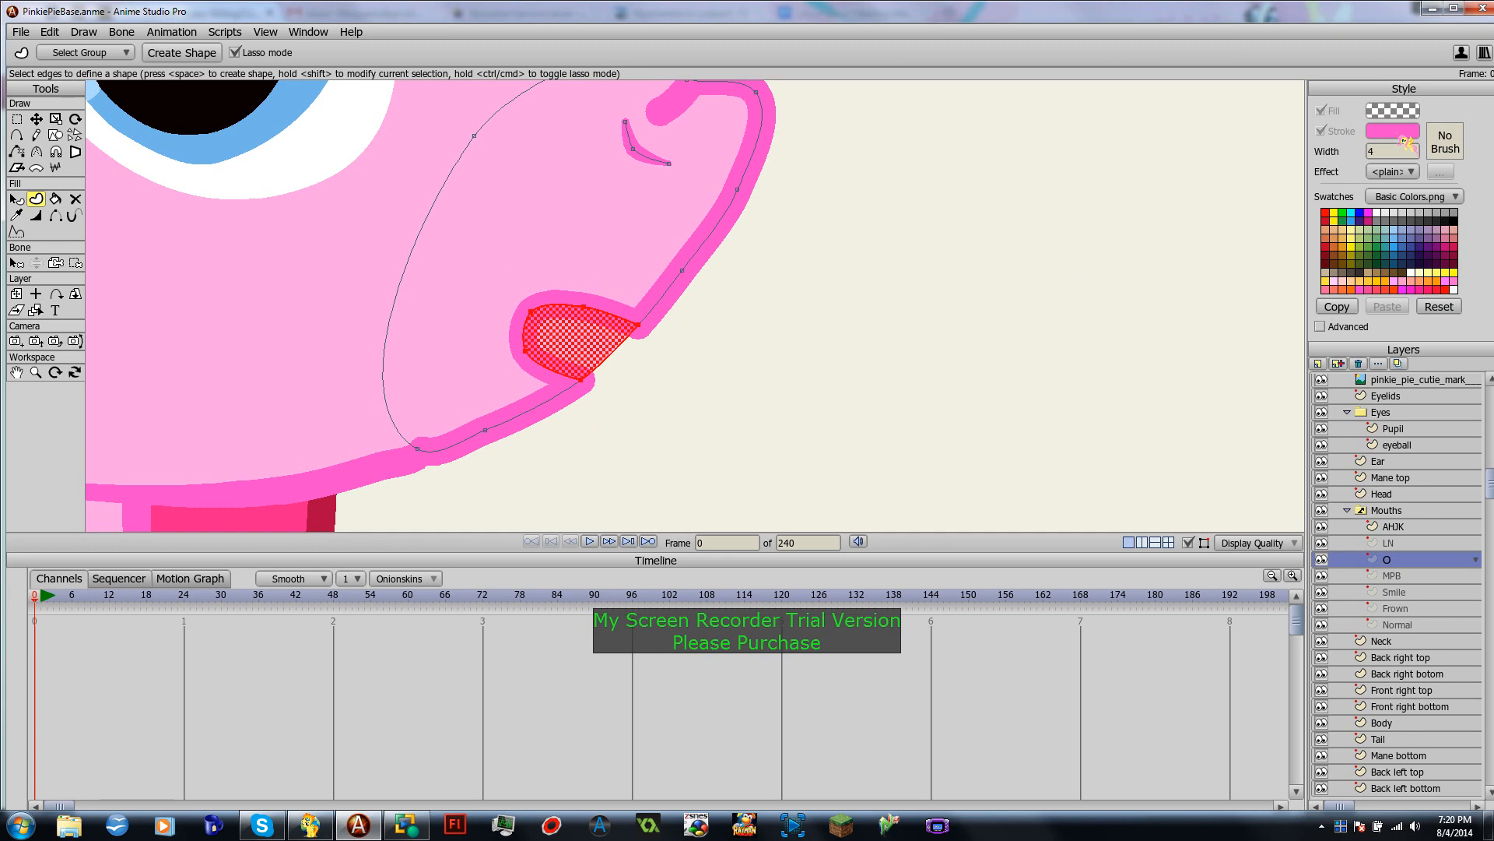
left_click(1384, 111)
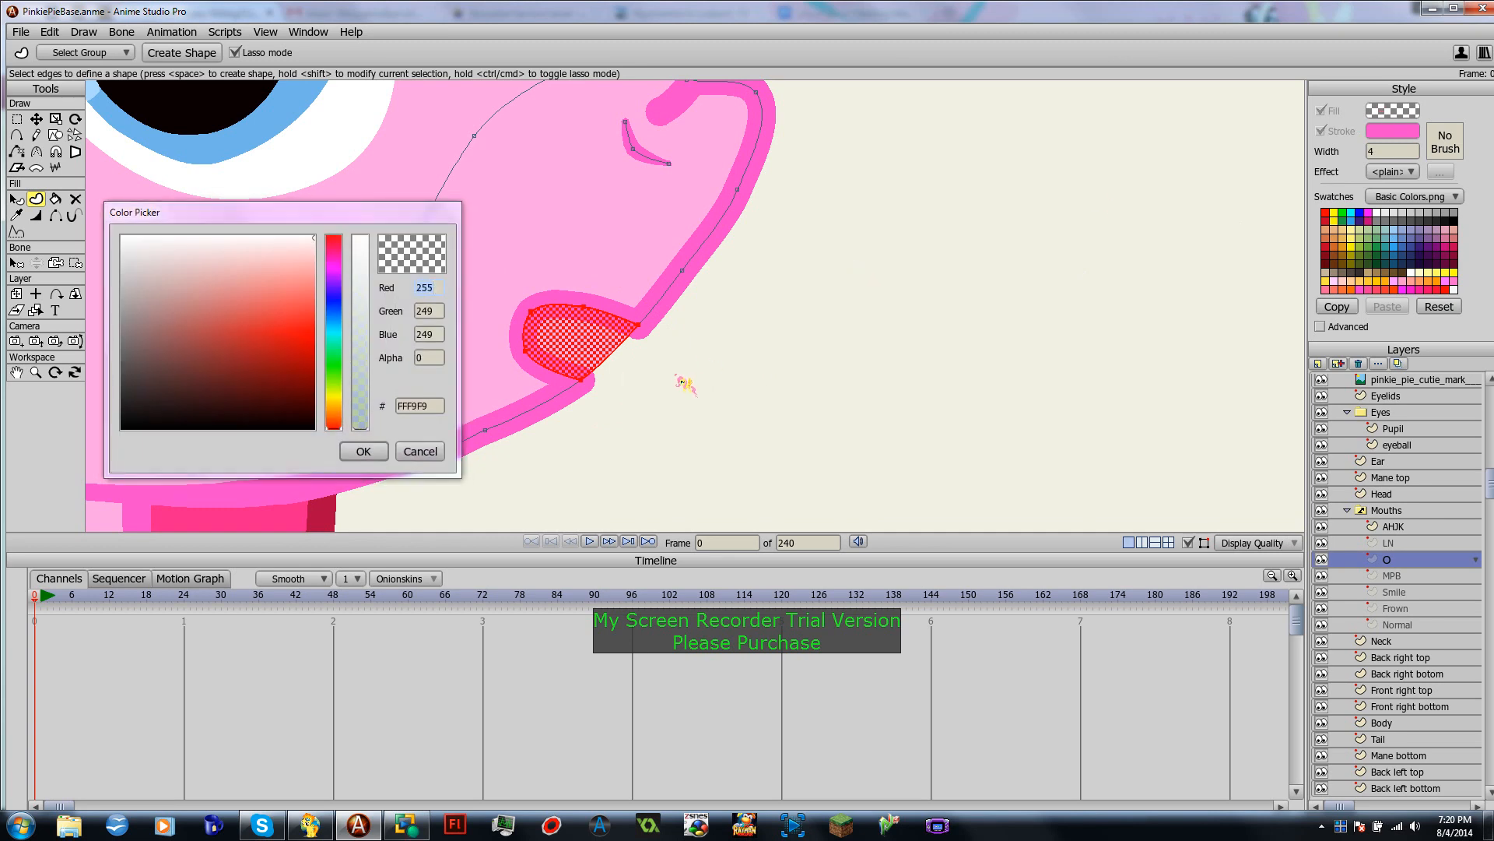
left_click(421, 451)
left_click(746, 404)
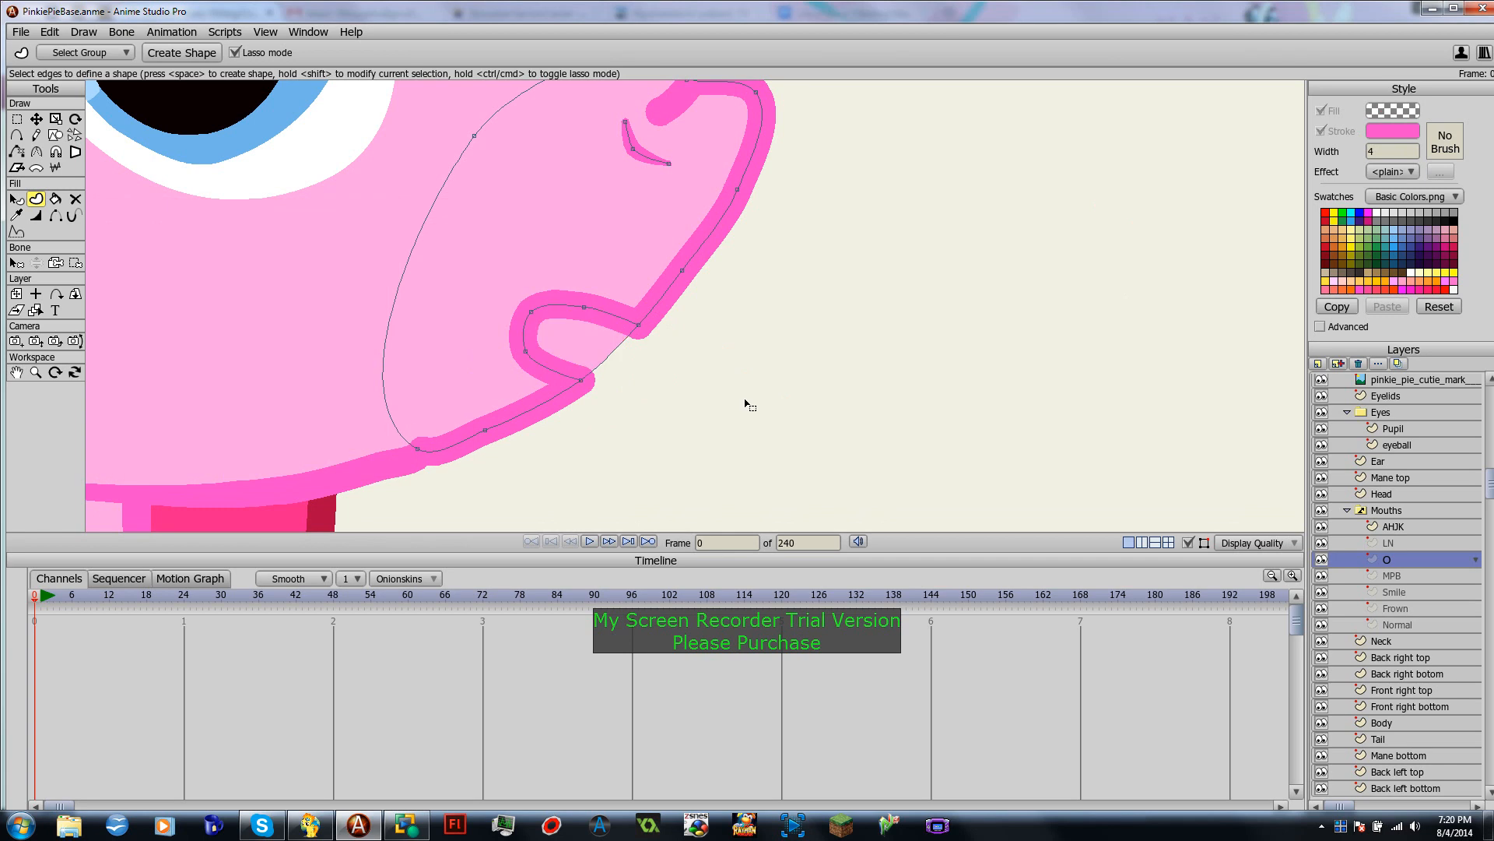
Step: Compare the O mouth with the other mouth layers, and examine it against the whole face and up close
left_click(1397, 576)
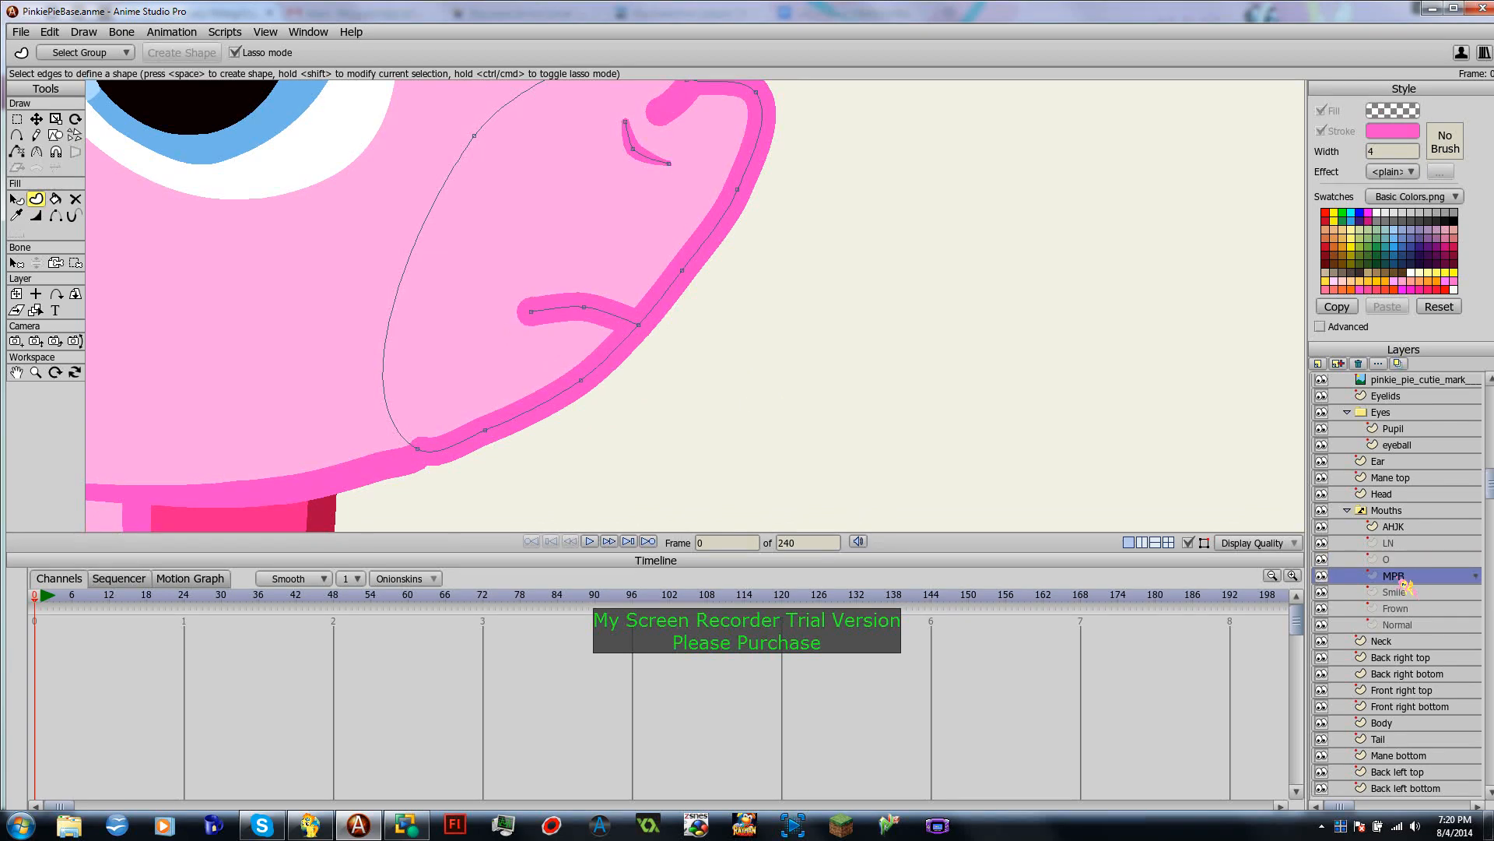
left_click(1401, 559)
left_click(1399, 549)
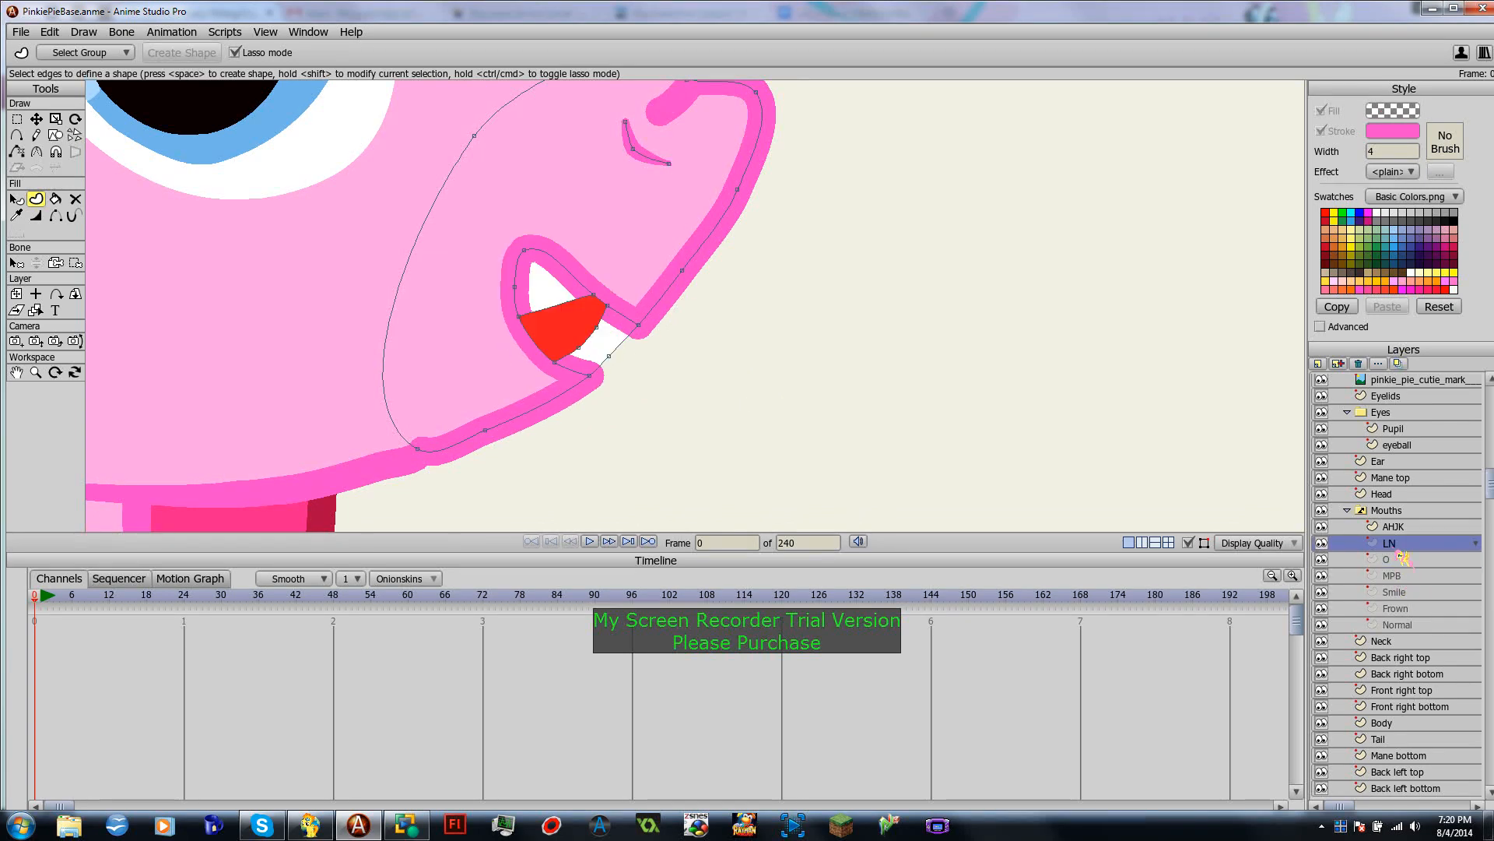
left_click(1398, 530)
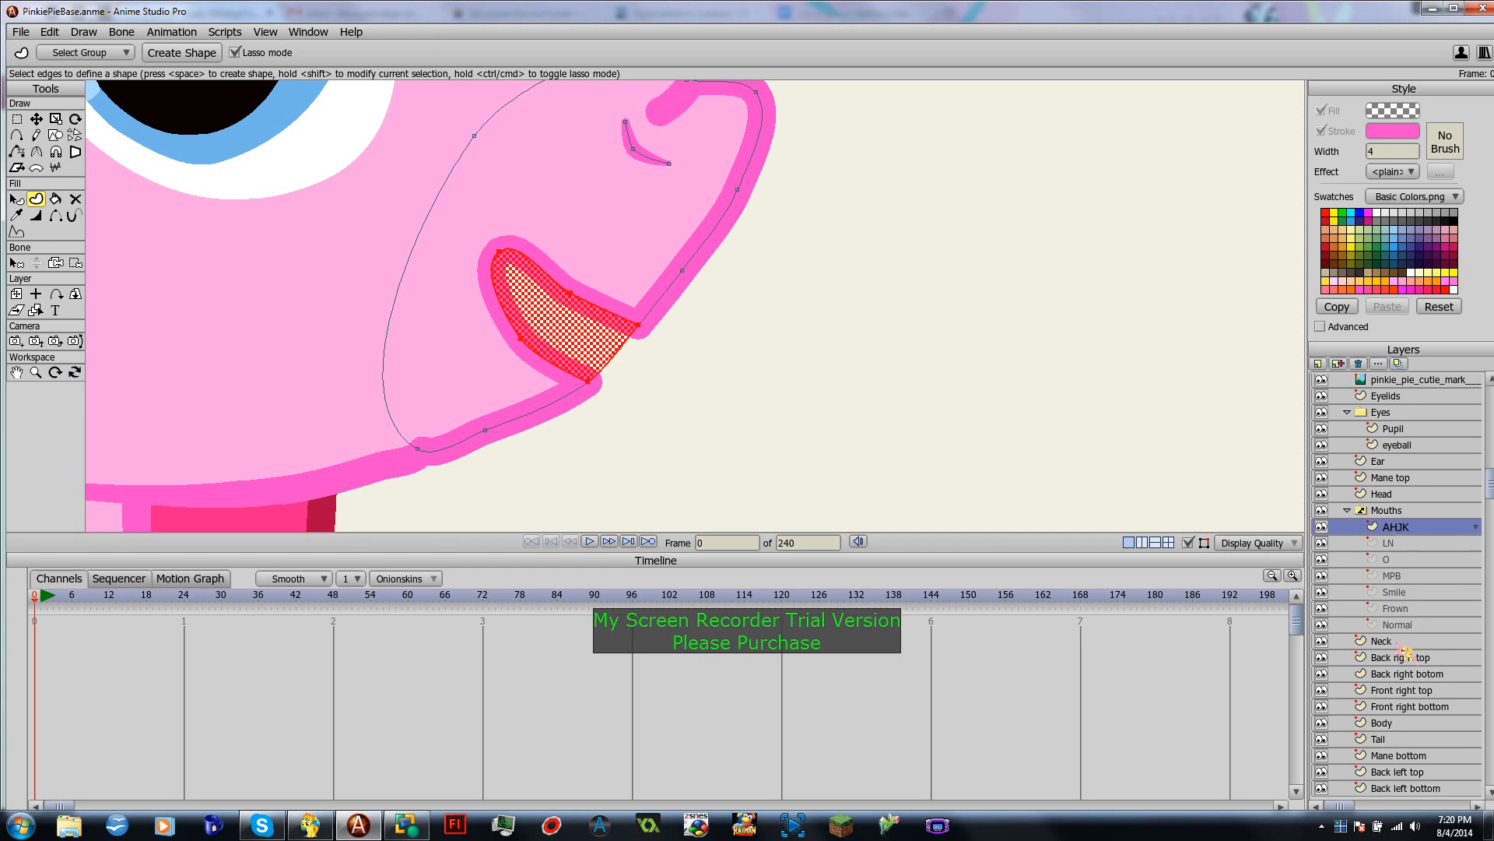
left_click(1400, 609)
left_click(1403, 625)
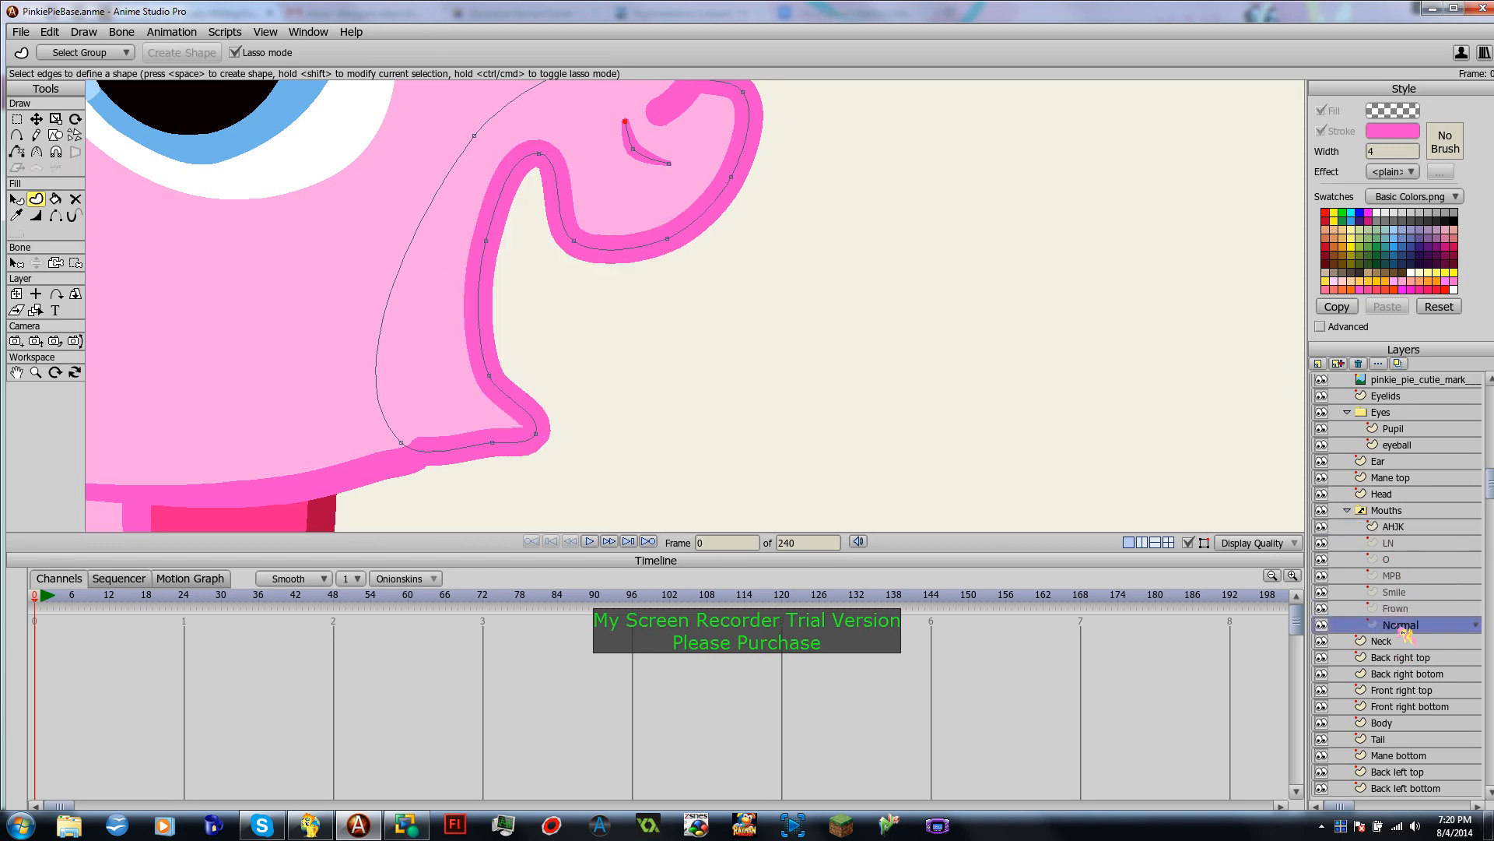
left_click(1401, 608)
left_click(1397, 592)
left_click(1395, 576)
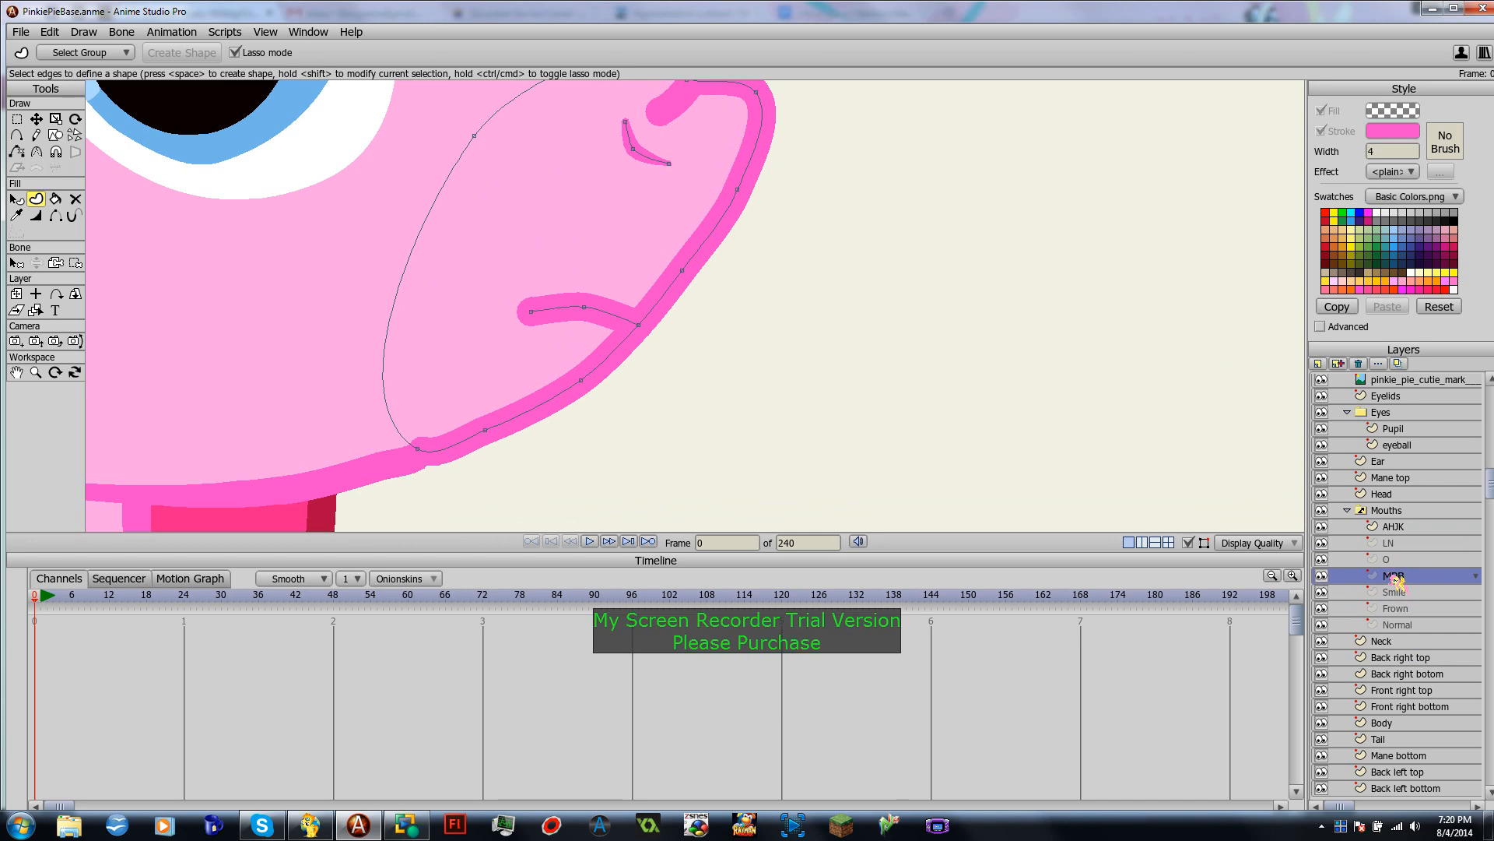
left_click(1394, 561)
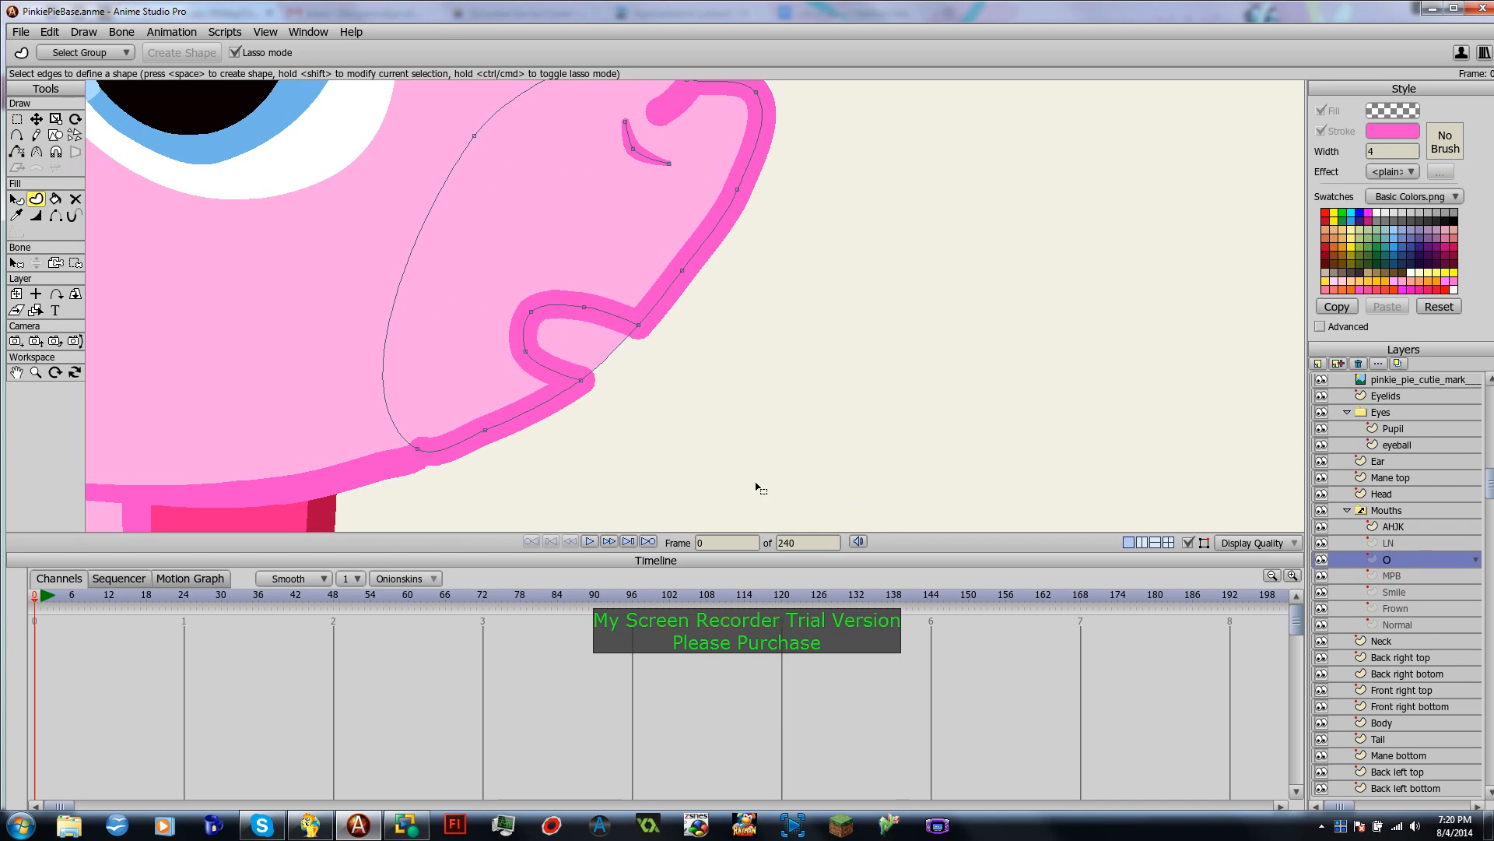
scroll(687, 437, "down", 5)
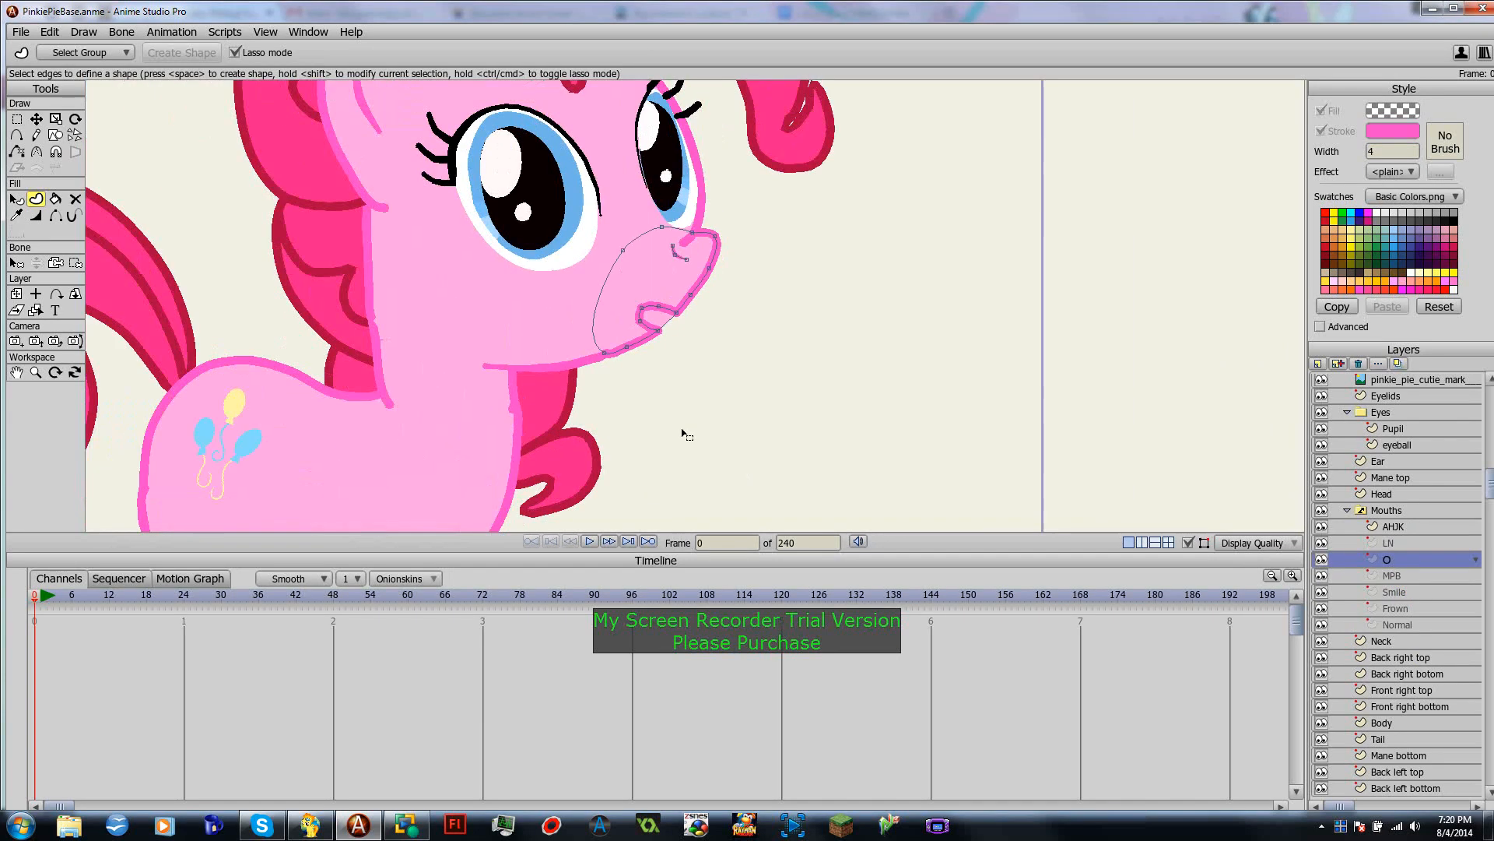
scroll(677, 435, "up", 5)
scroll(674, 434, "up", 1)
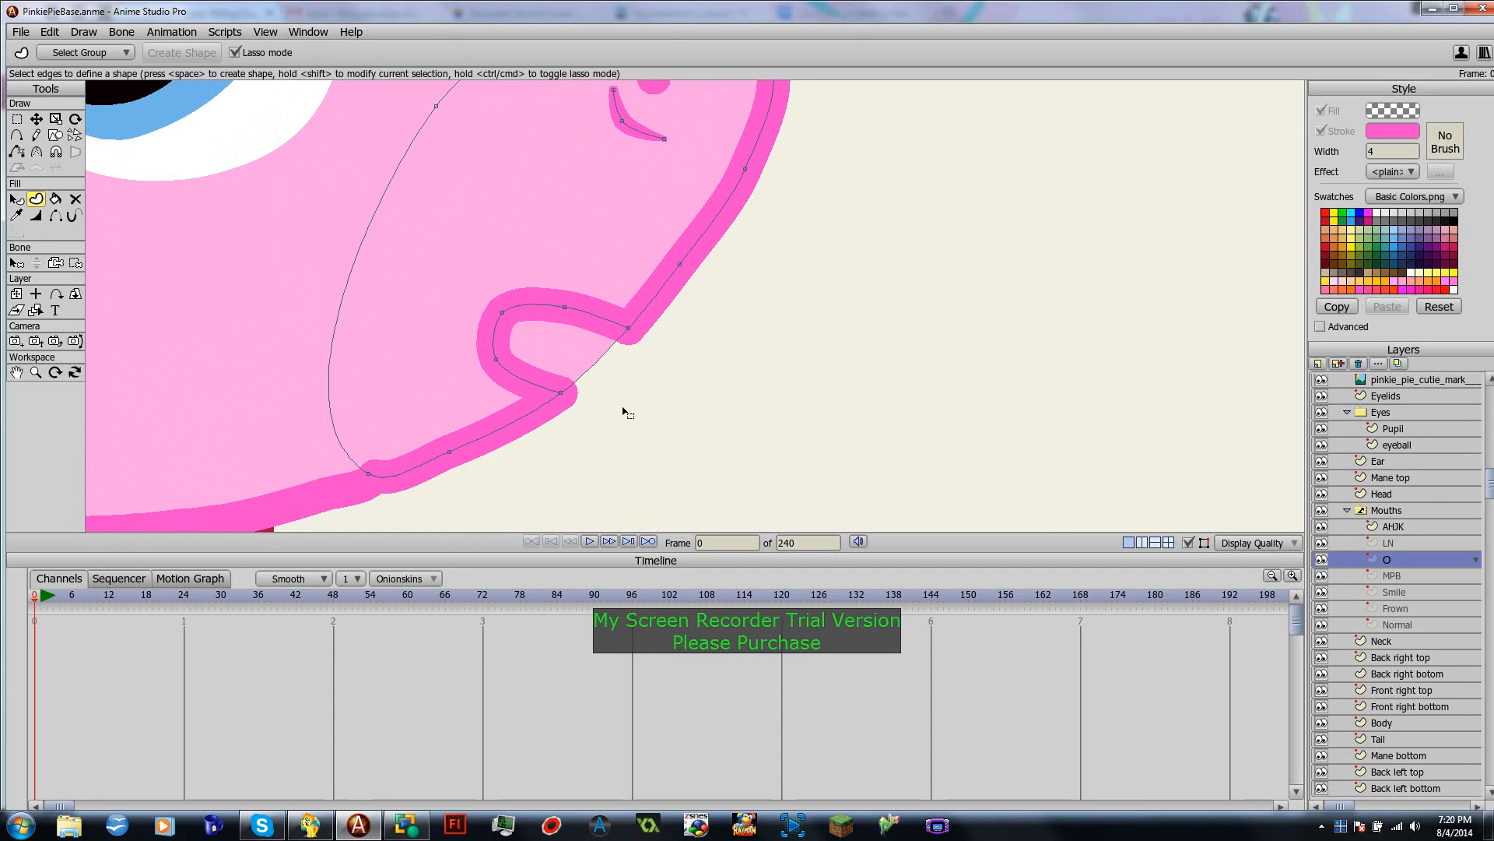
Step: Check the shape in the O mouth's opening, select the edges around the opening, and create a shape from them again
left_click(17, 199)
left_click(561, 355)
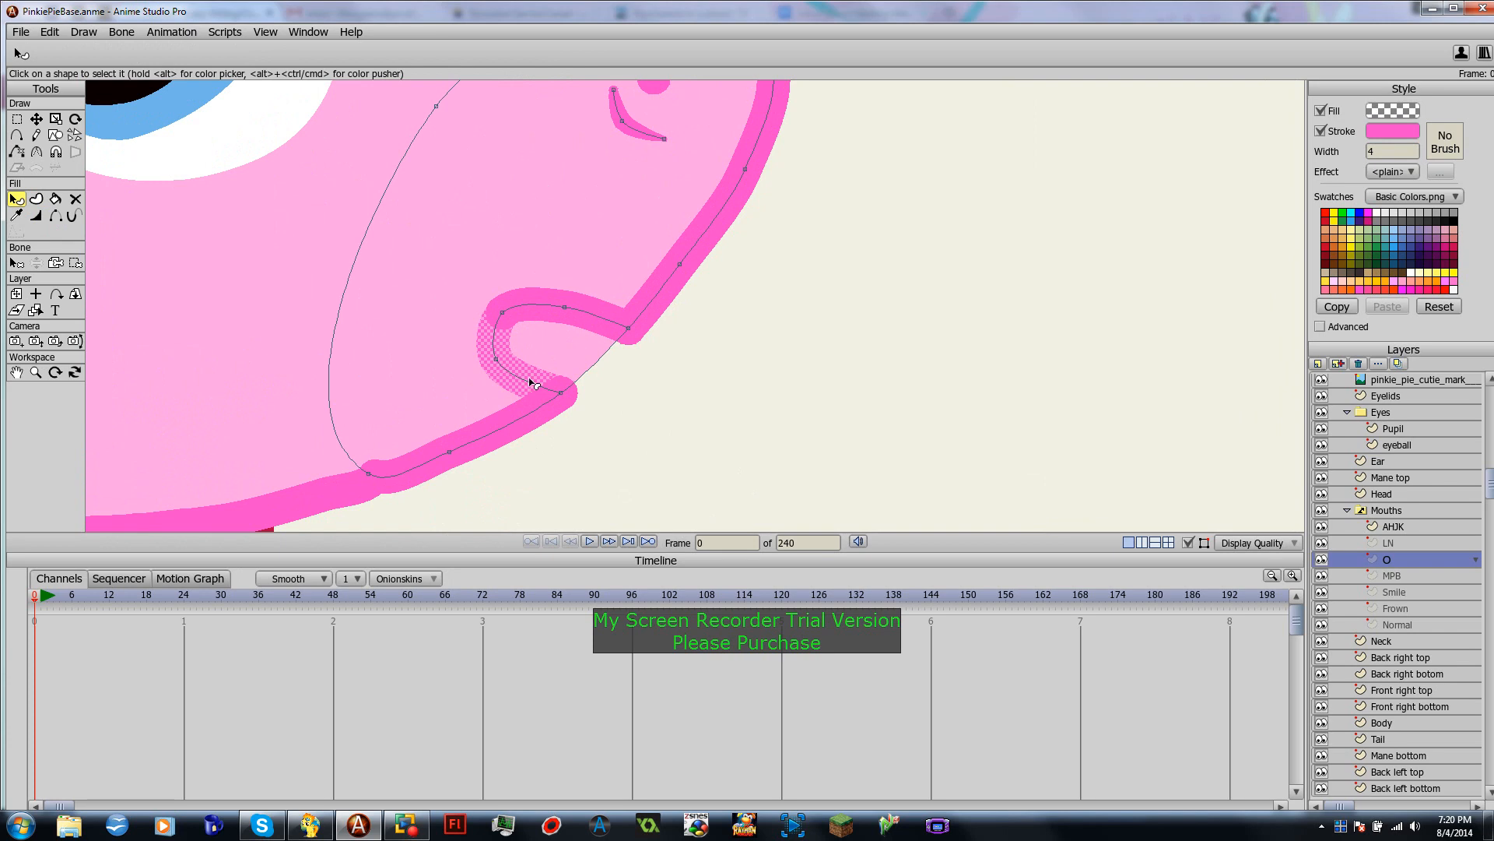
left_click(35, 198)
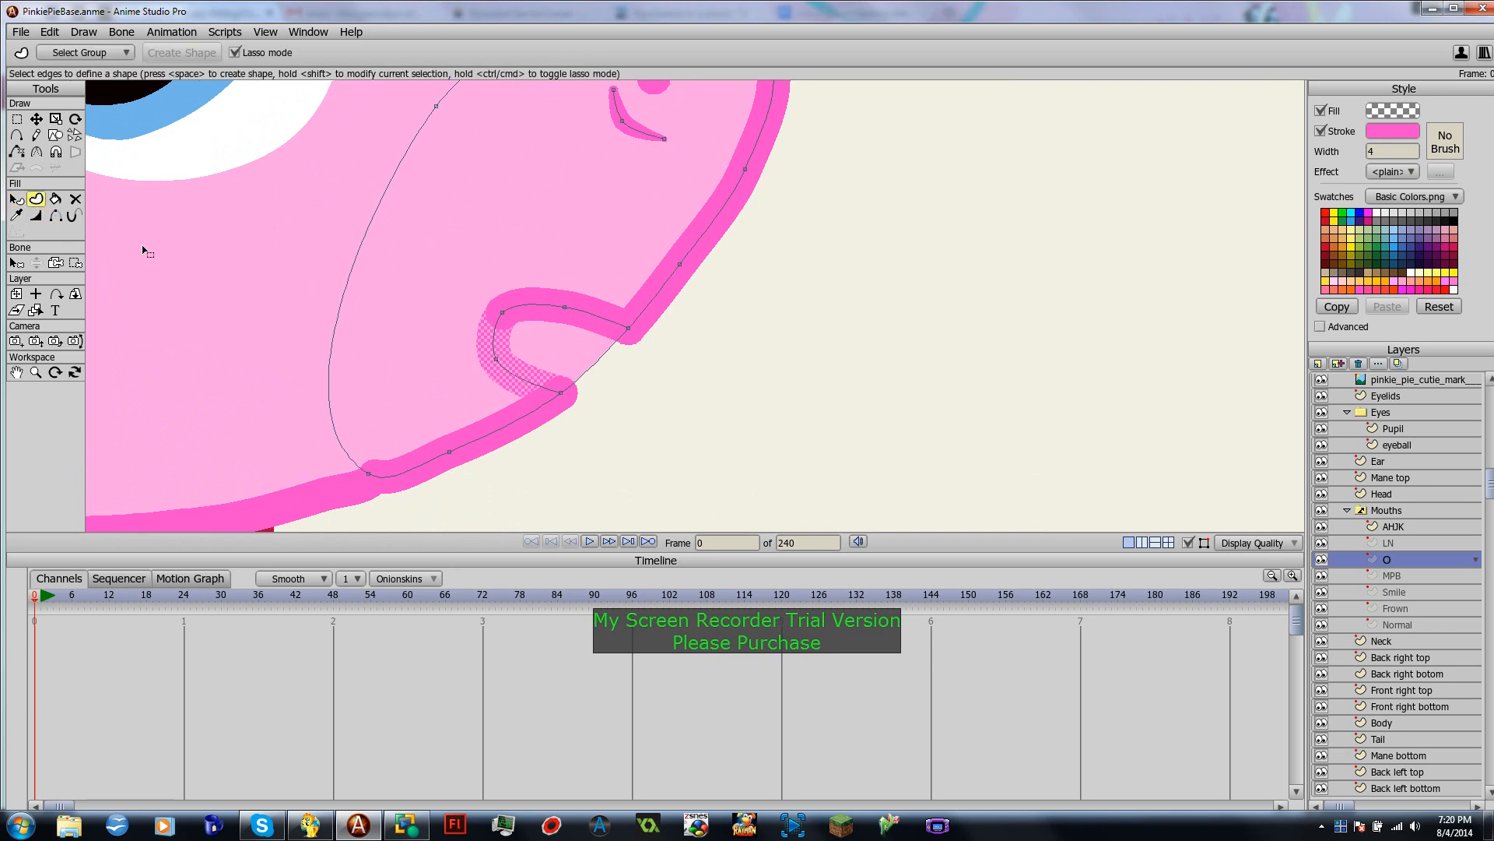
mouse_move(593, 430)
left_mouse_down()
mouse_move(468, 388)
mouse_move(459, 257)
mouse_move(631, 306)
mouse_move(649, 328)
mouse_move(584, 439)
left_mouse_up()
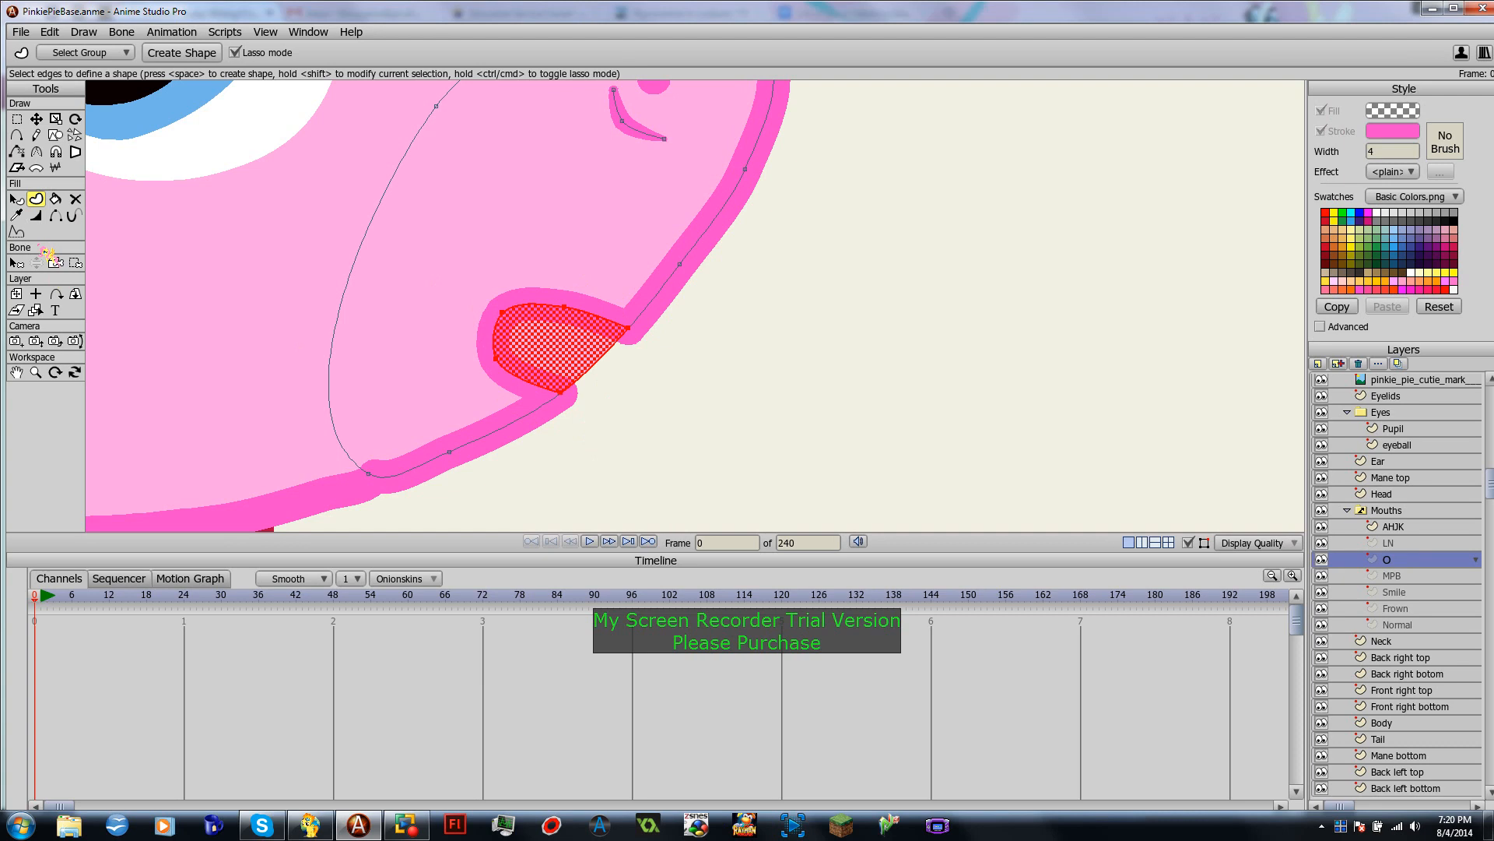
left_click(190, 54)
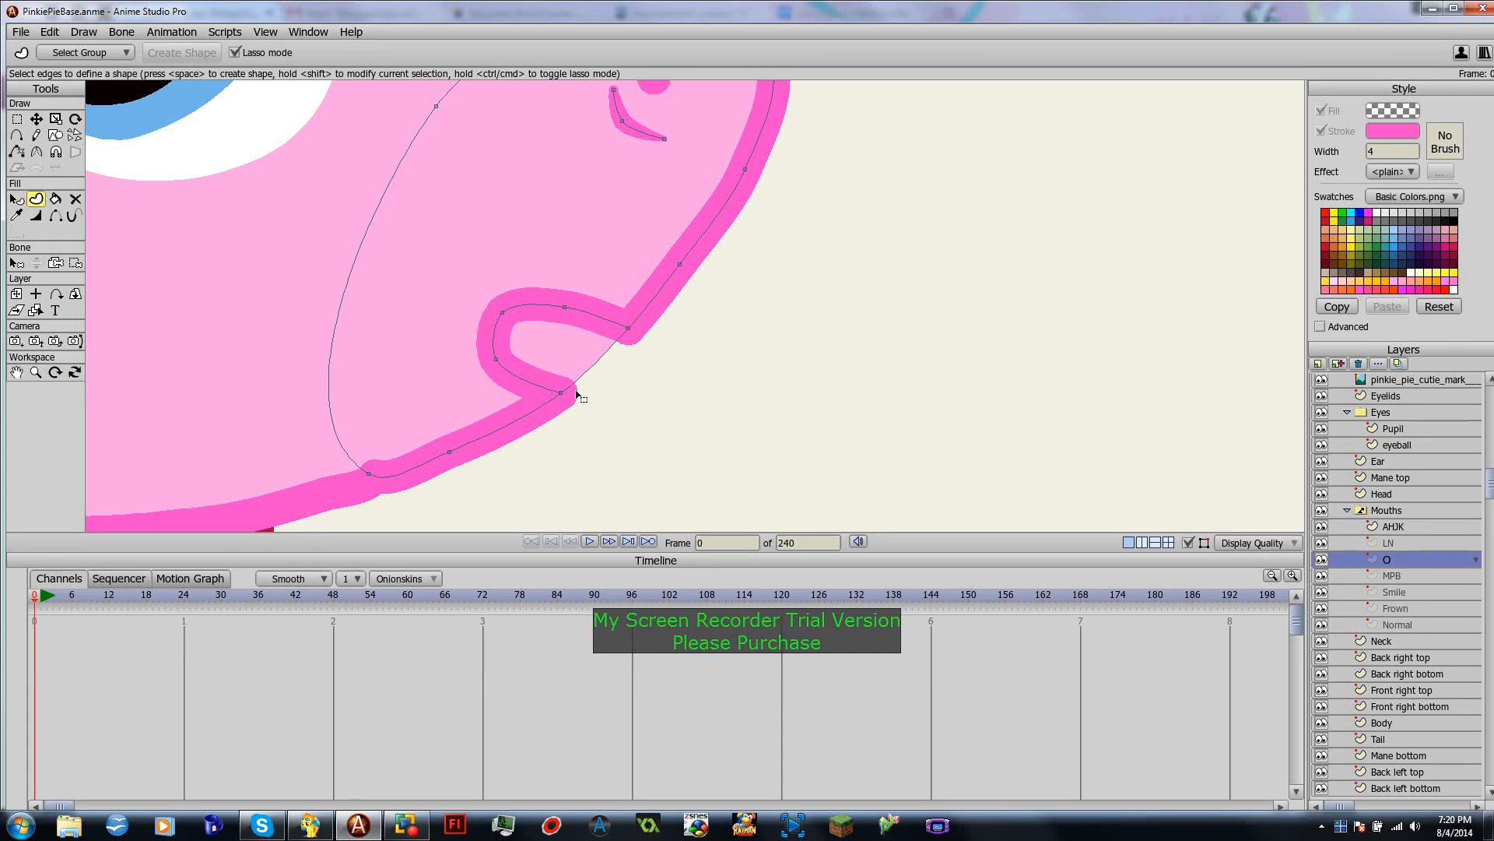
Step: Move the points around the O mouth's opening and lips to reshape it into a smaller, shallower notch
left_click(36, 118)
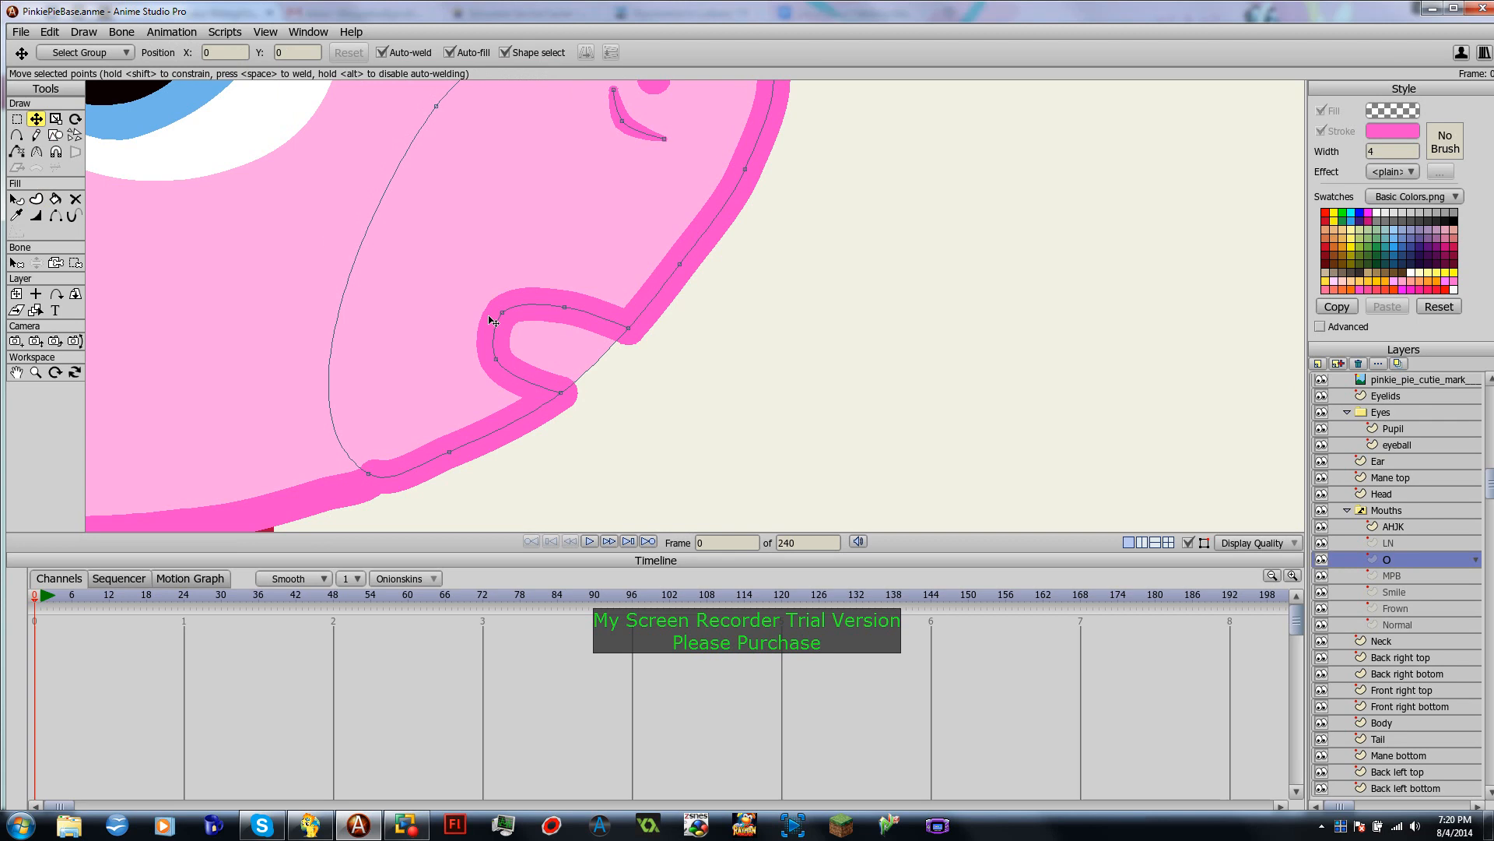
left_click_drag(496, 359, 569, 382)
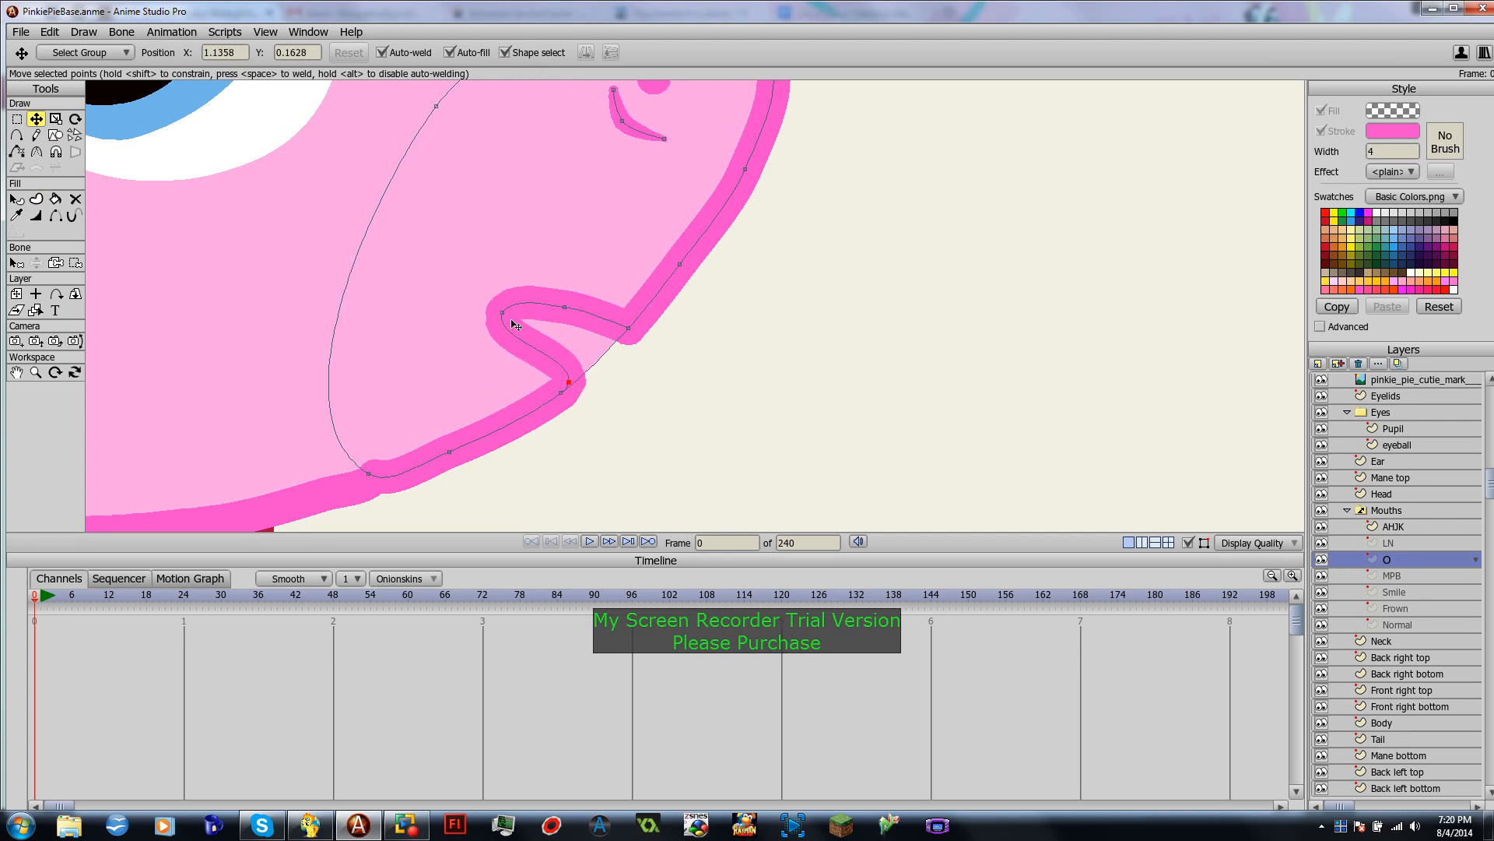
left_click_drag(503, 317, 543, 410)
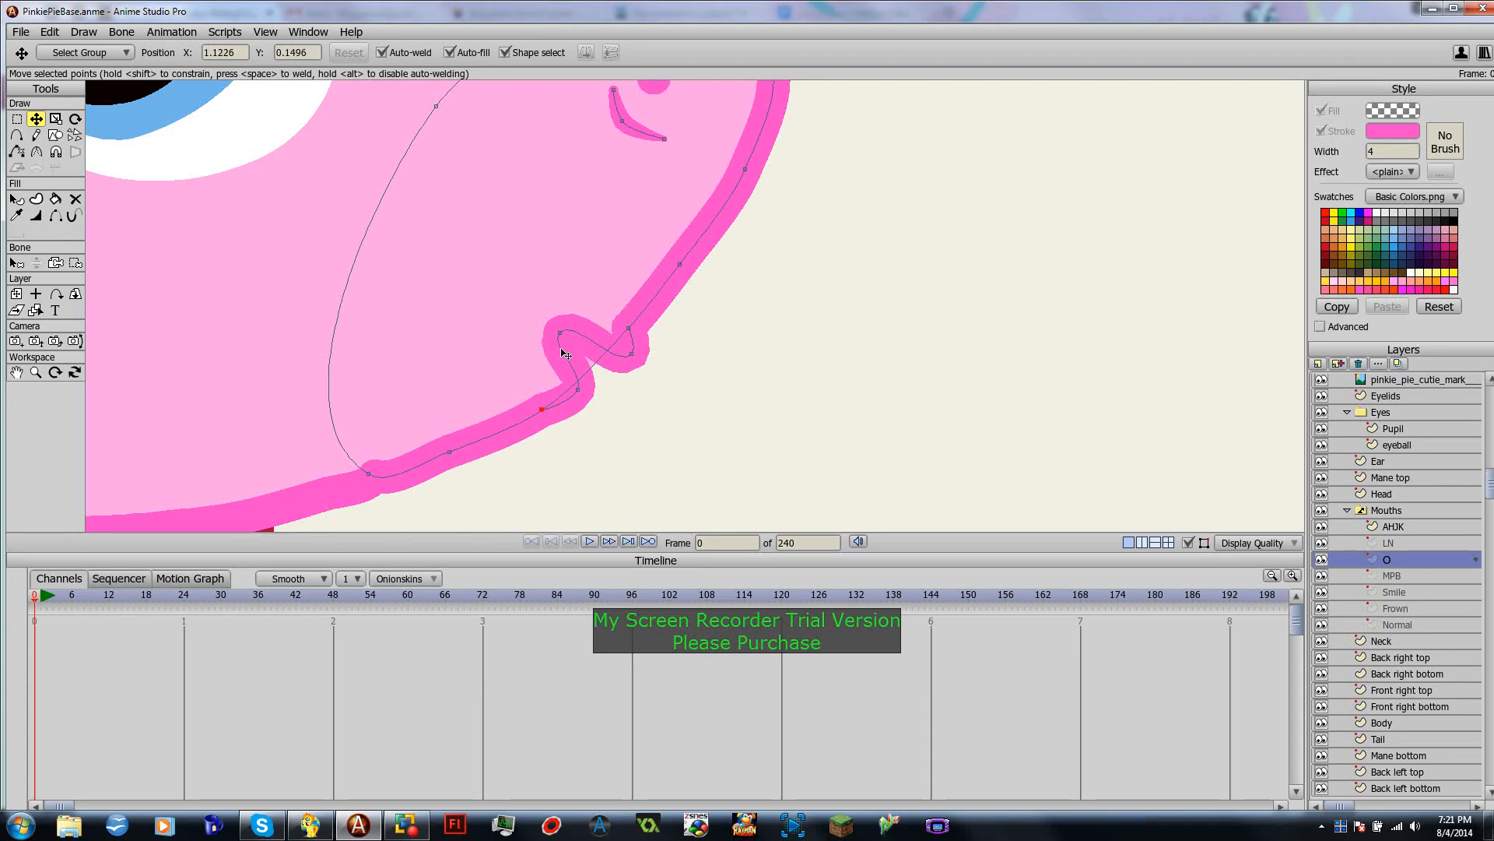
mouse_move(560, 333)
left_mouse_down()
mouse_move(607, 352)
mouse_move(580, 321)
left_mouse_up()
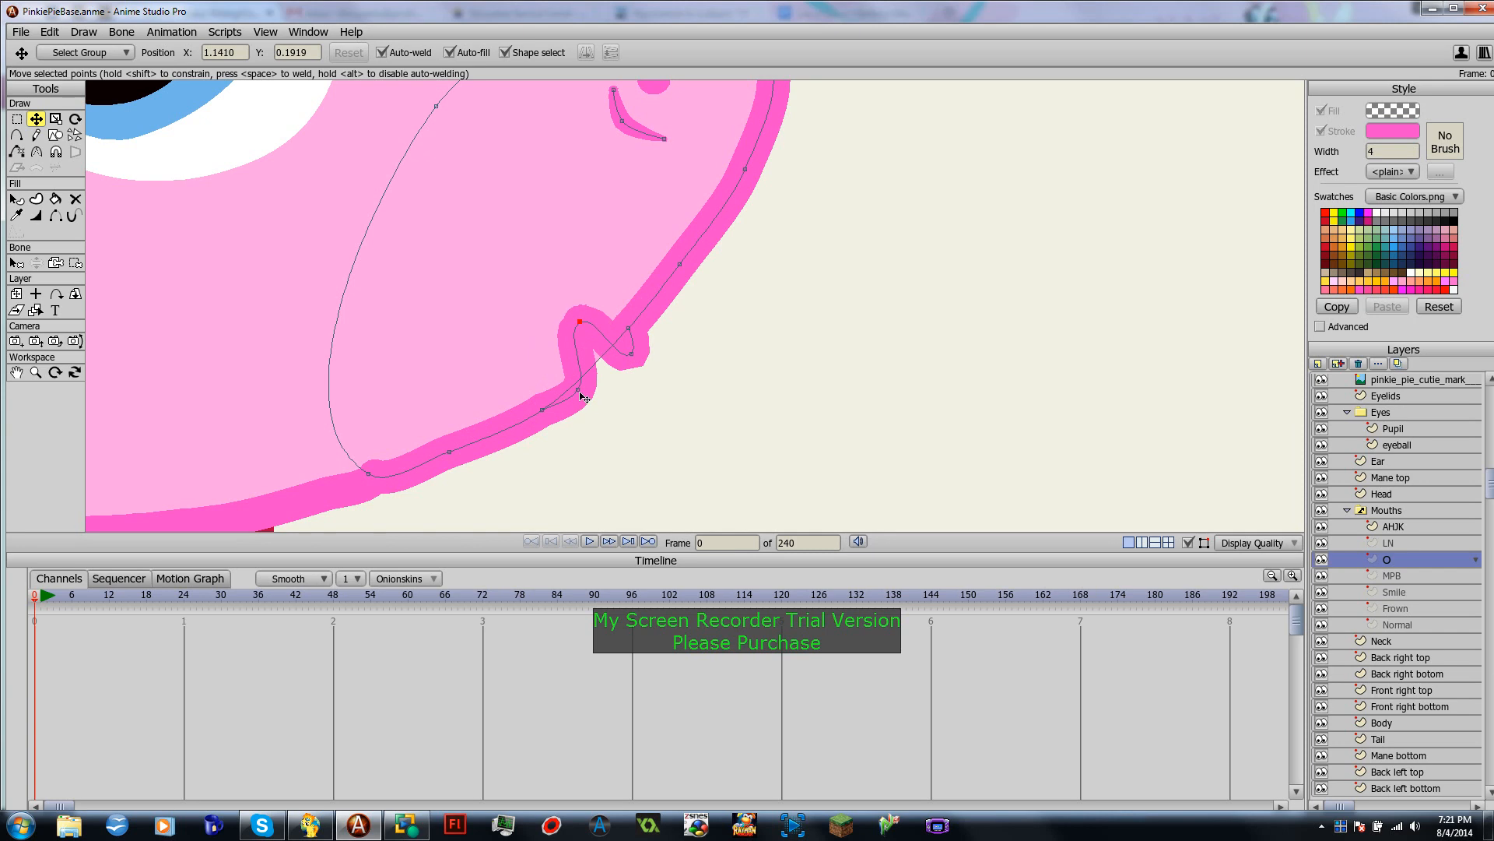
left_click_drag(579, 393, 541, 360)
scroll(545, 365, "down", 5)
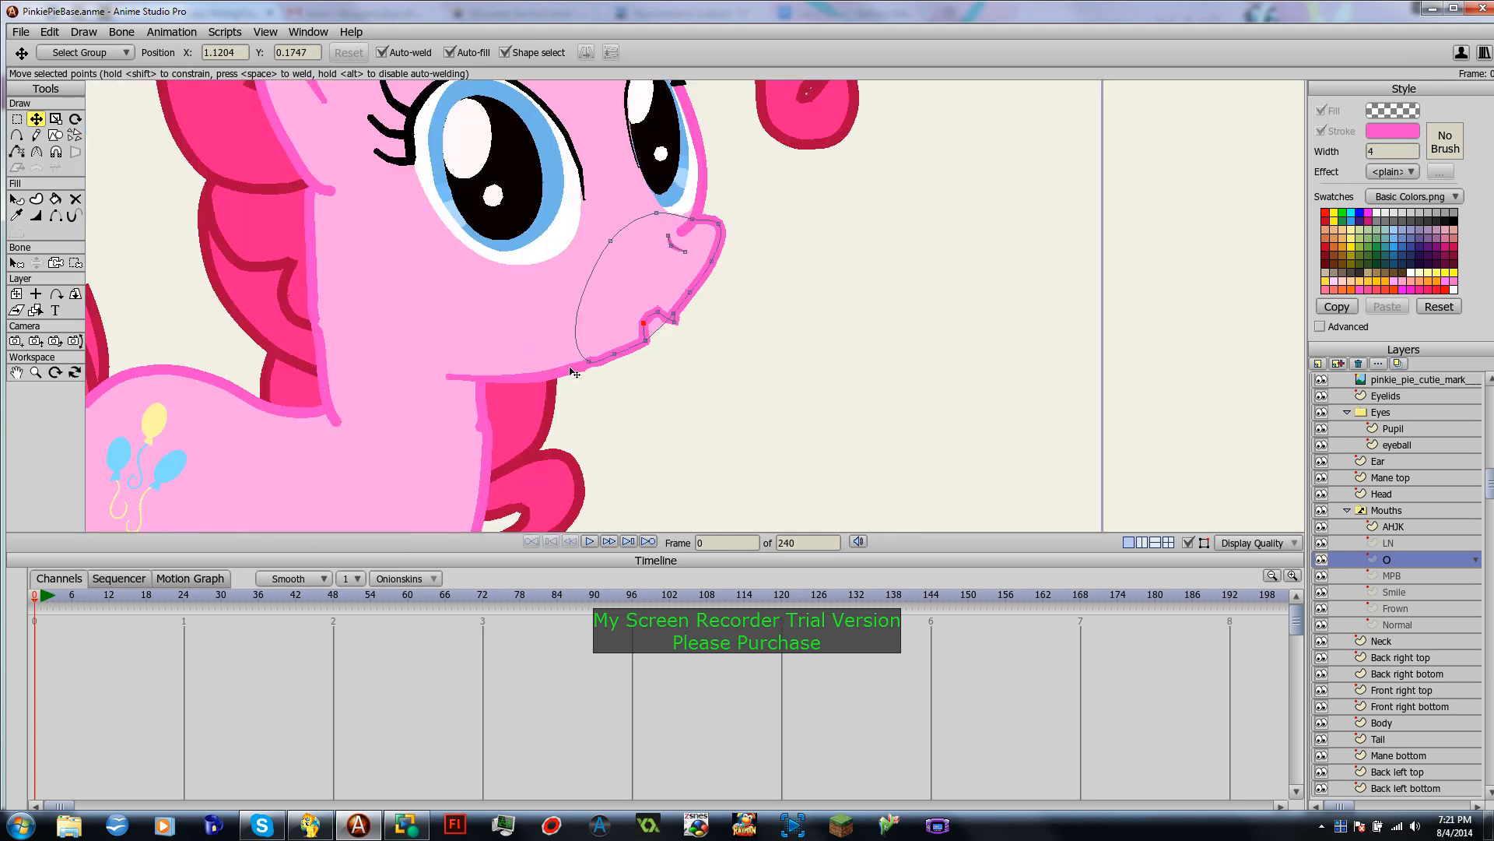
left_click_drag(649, 342, 584, 334)
scroll(660, 331, "up", 5)
scroll(622, 416, "down", 5)
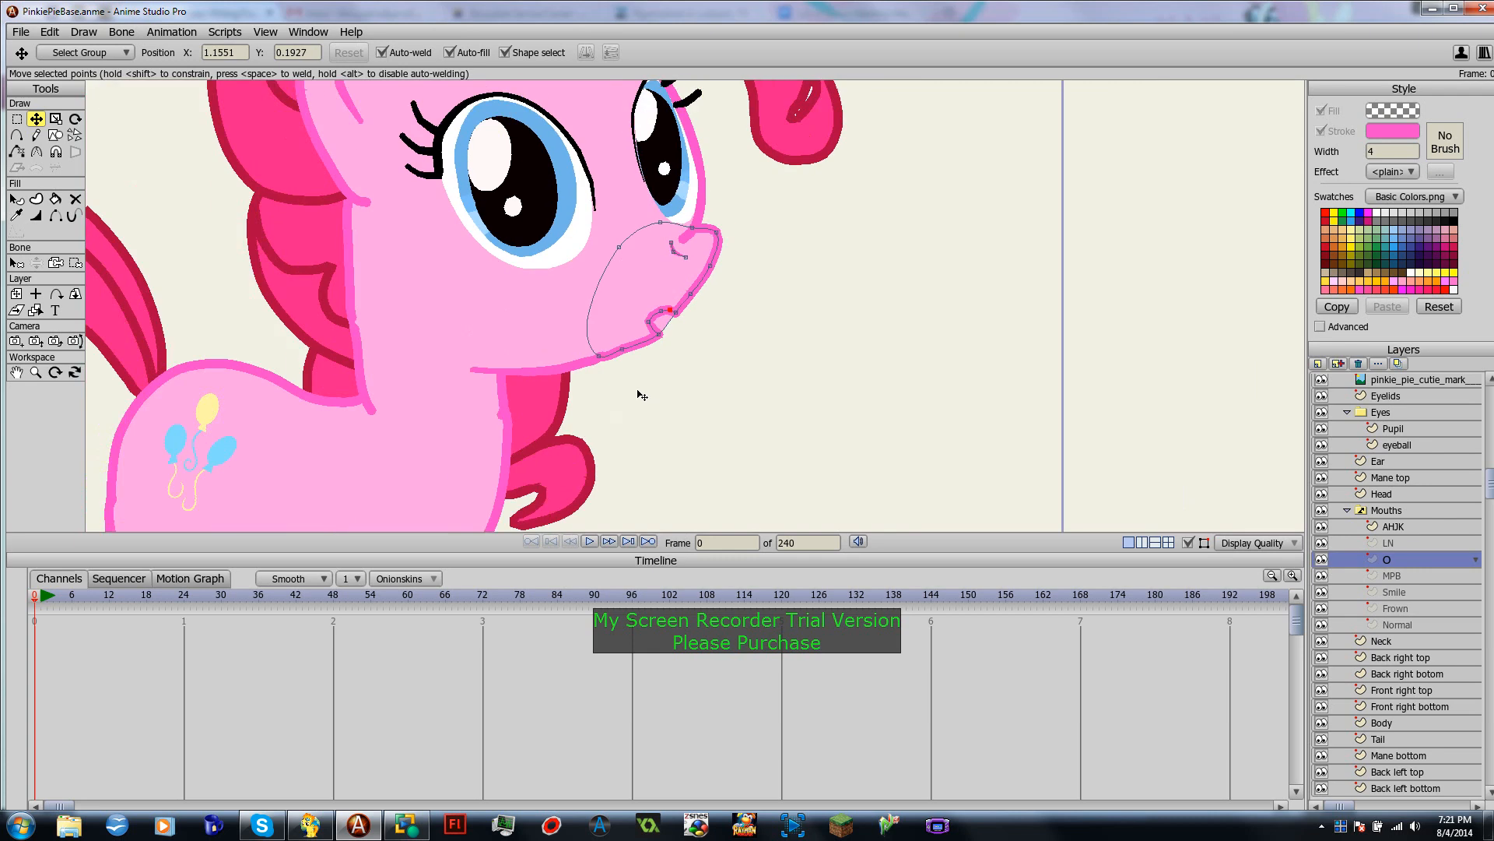
Step: Move the O mouth's lower lip and chin points slightly forward and nudge the inner corner point of the opening
left_click_drag(659, 335, 669, 336)
left_click(624, 349)
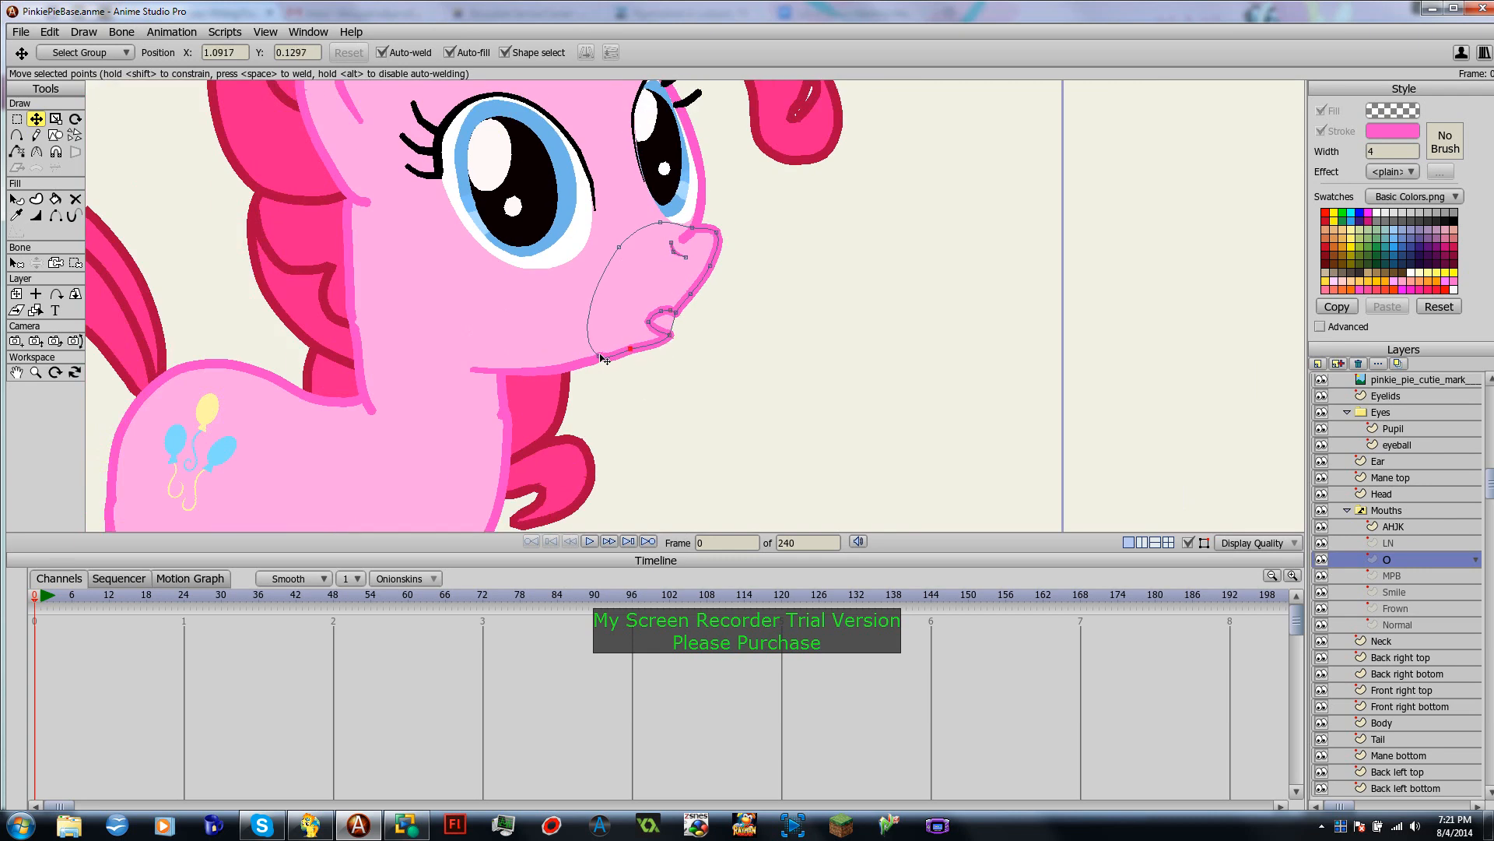
left_click_drag(649, 321, 650, 320)
scroll(690, 351, "down", 2)
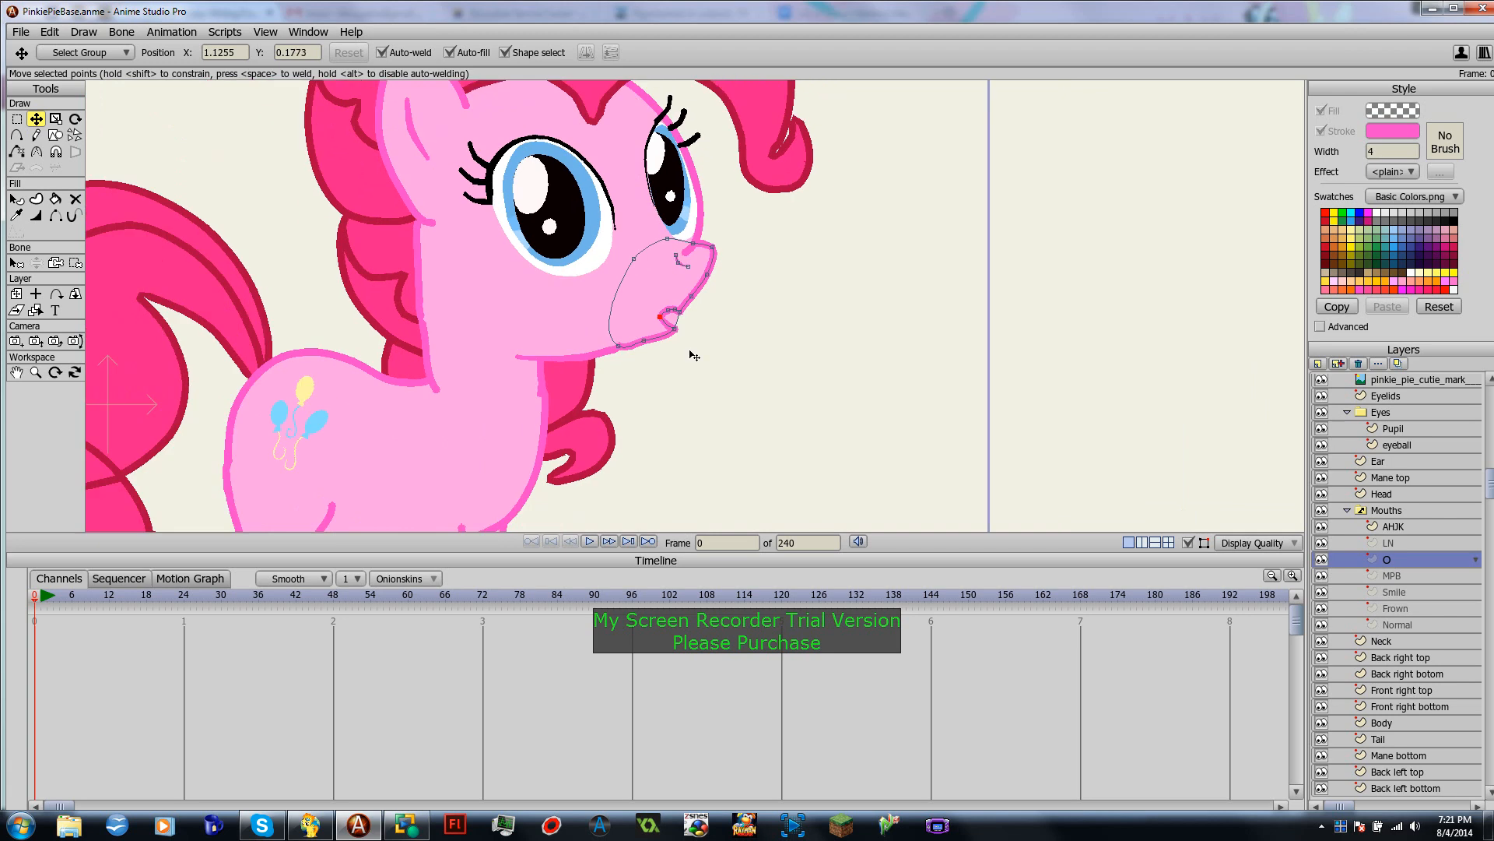
scroll(691, 355, "up", 4)
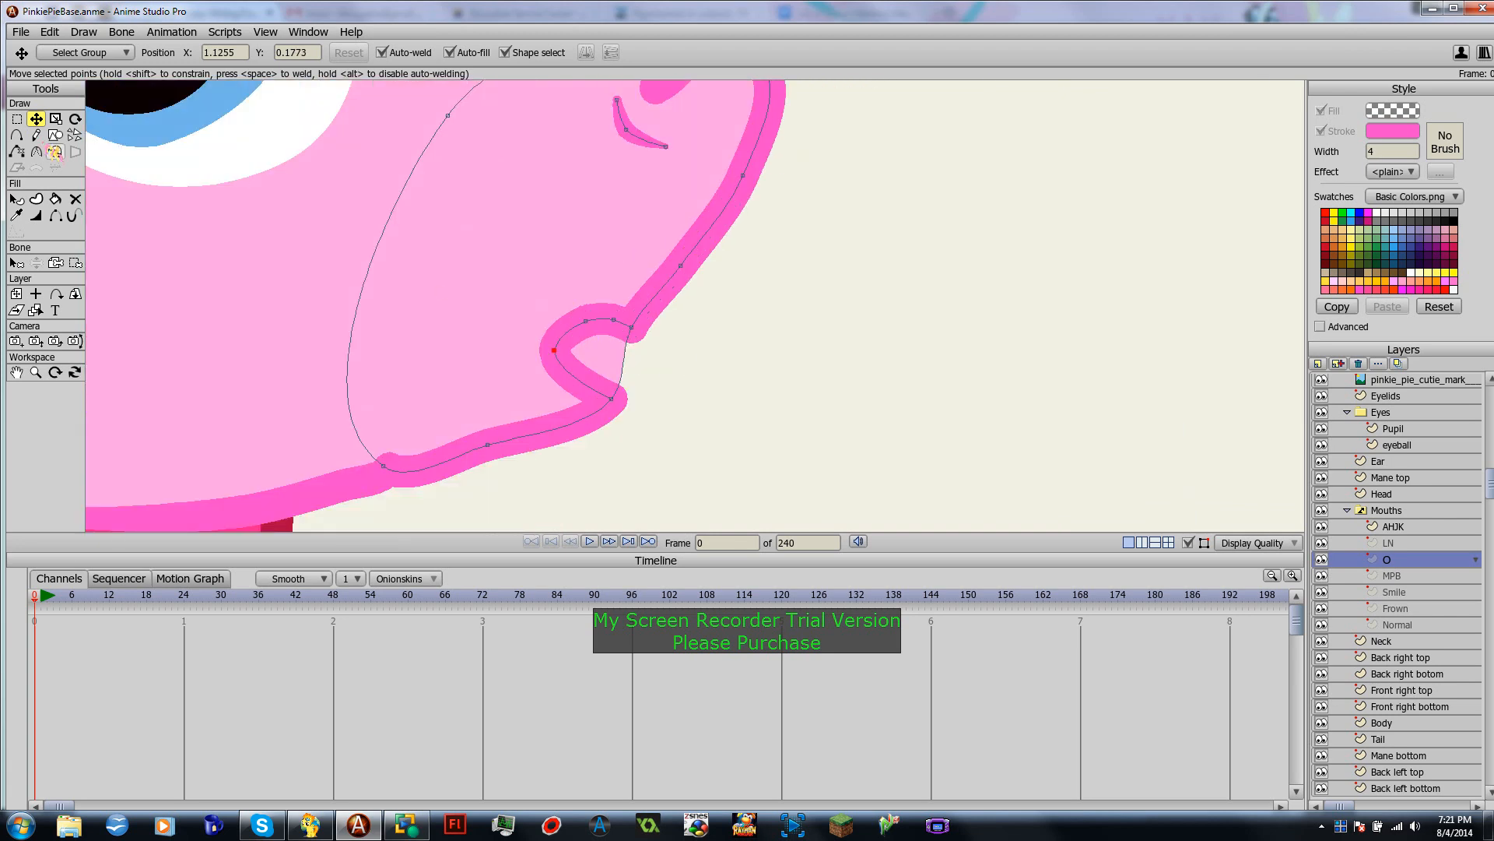
Step: Create a shape from the edges around the O mouth's opening with fill FFF9F9 at alpha 252
left_click(35, 198)
mouse_move(682, 336)
left_mouse_down()
mouse_move(532, 359)
mouse_move(660, 391)
mouse_move(657, 311)
left_mouse_up()
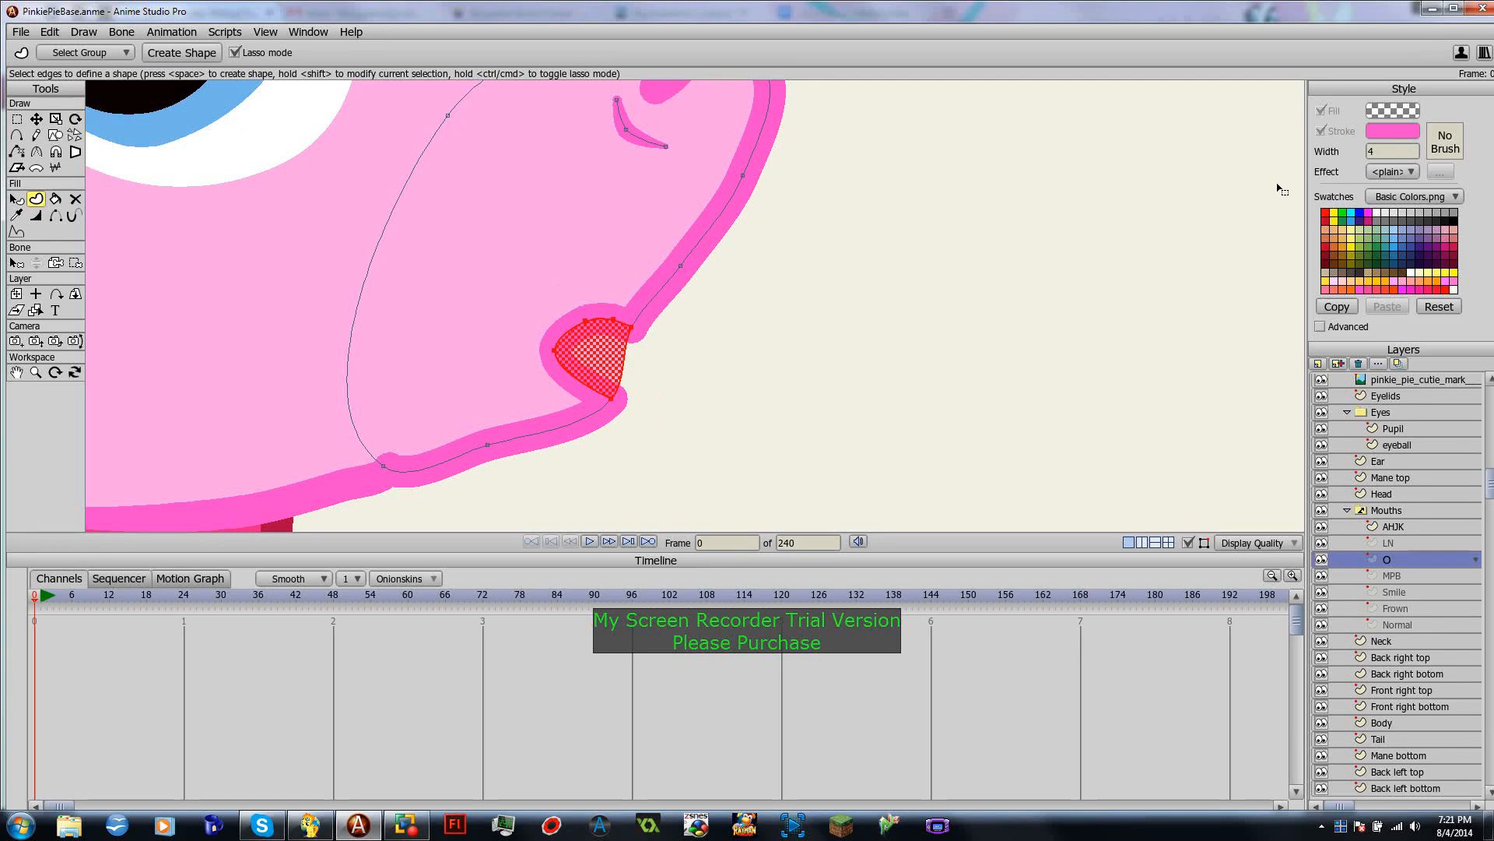
left_click(1392, 110)
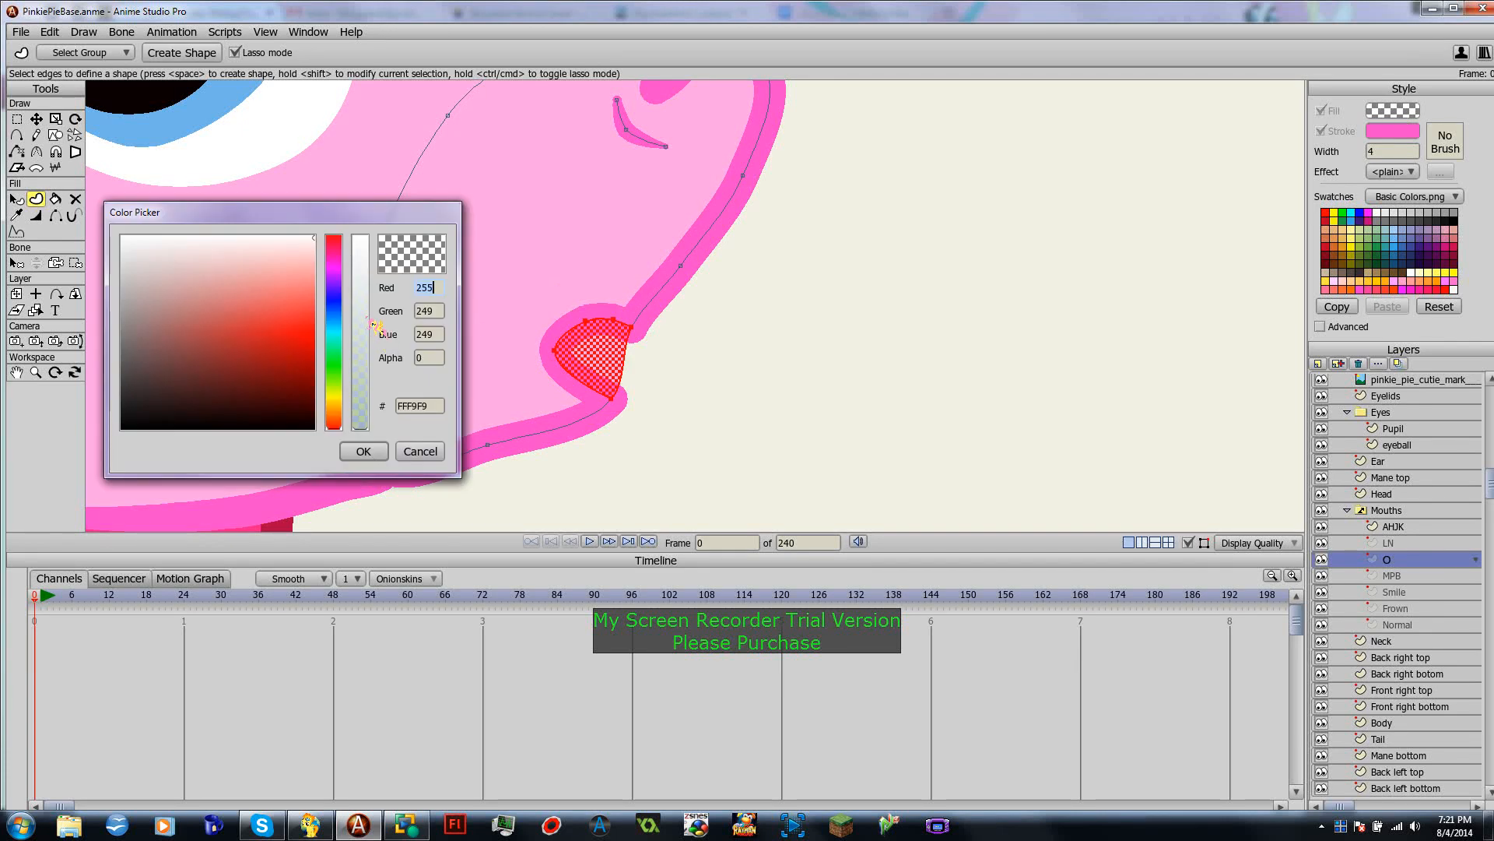
left_click(362, 239)
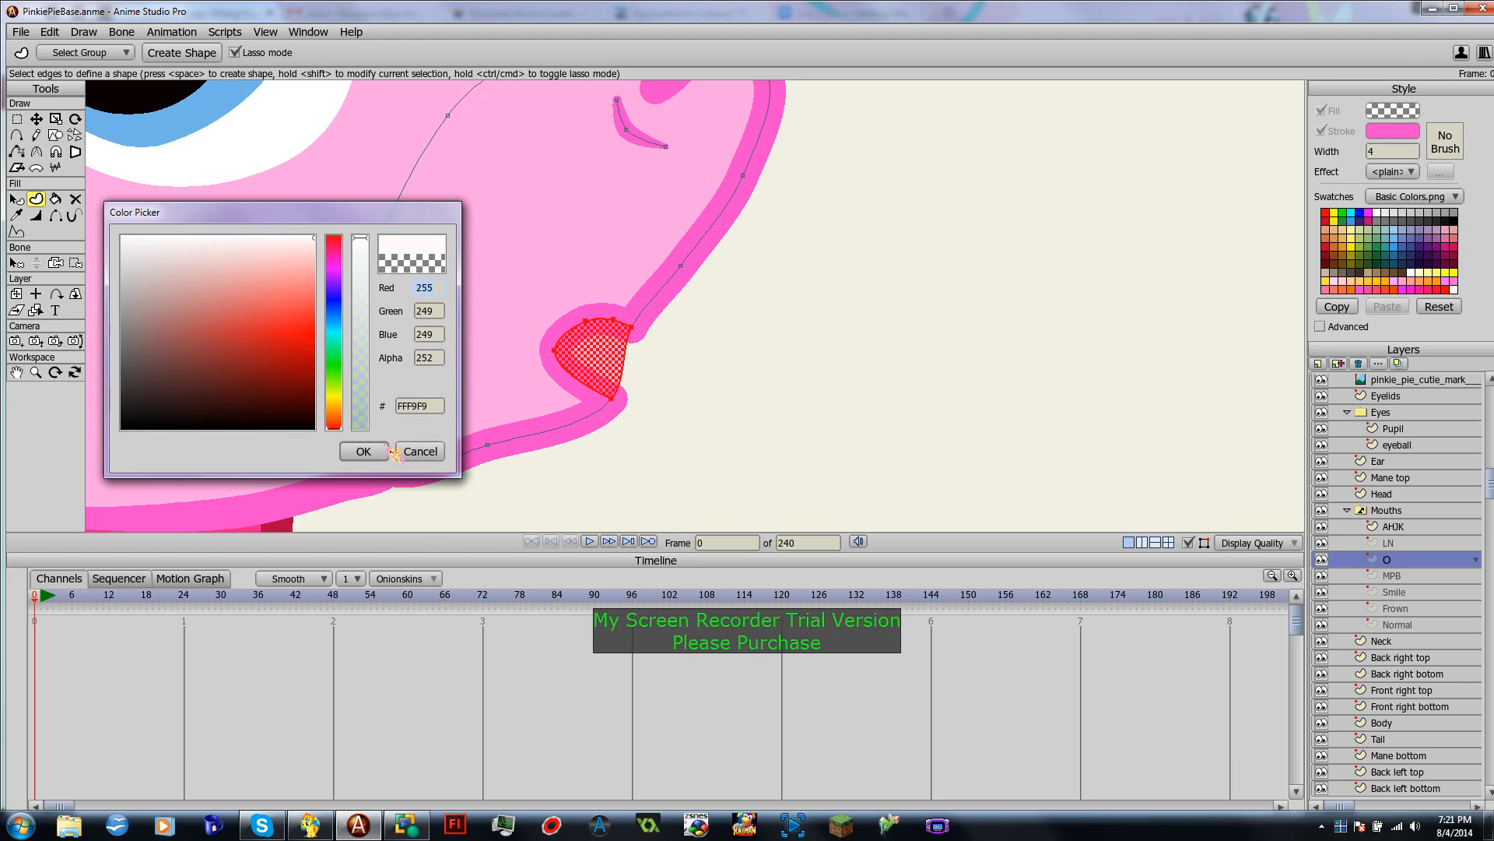
left_click(372, 451)
left_click(781, 373)
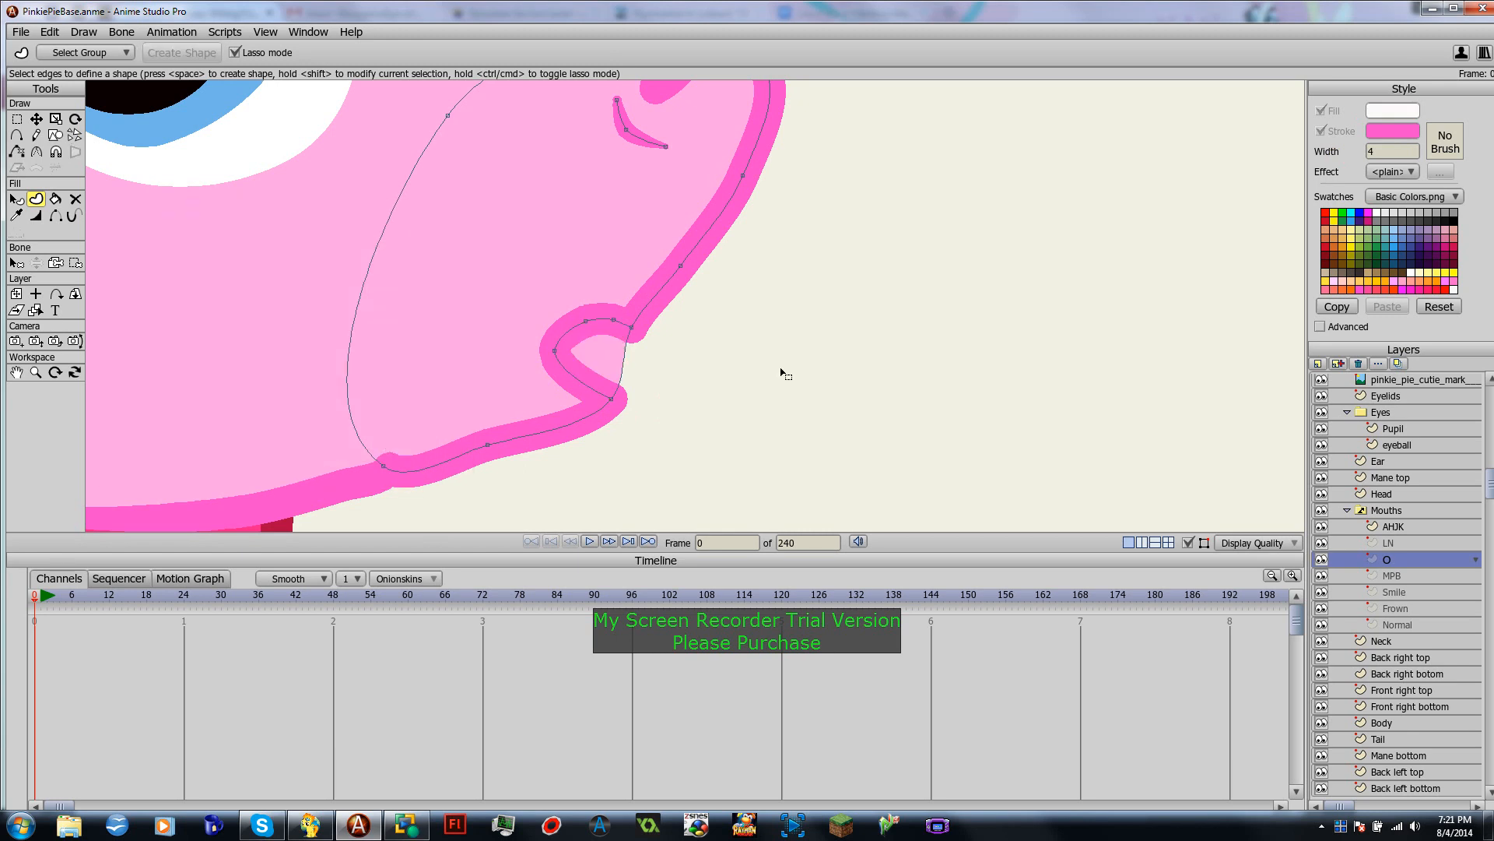
mouse_move(674, 351)
left_mouse_down()
mouse_move(531, 342)
mouse_move(668, 434)
mouse_move(671, 405)
left_mouse_up()
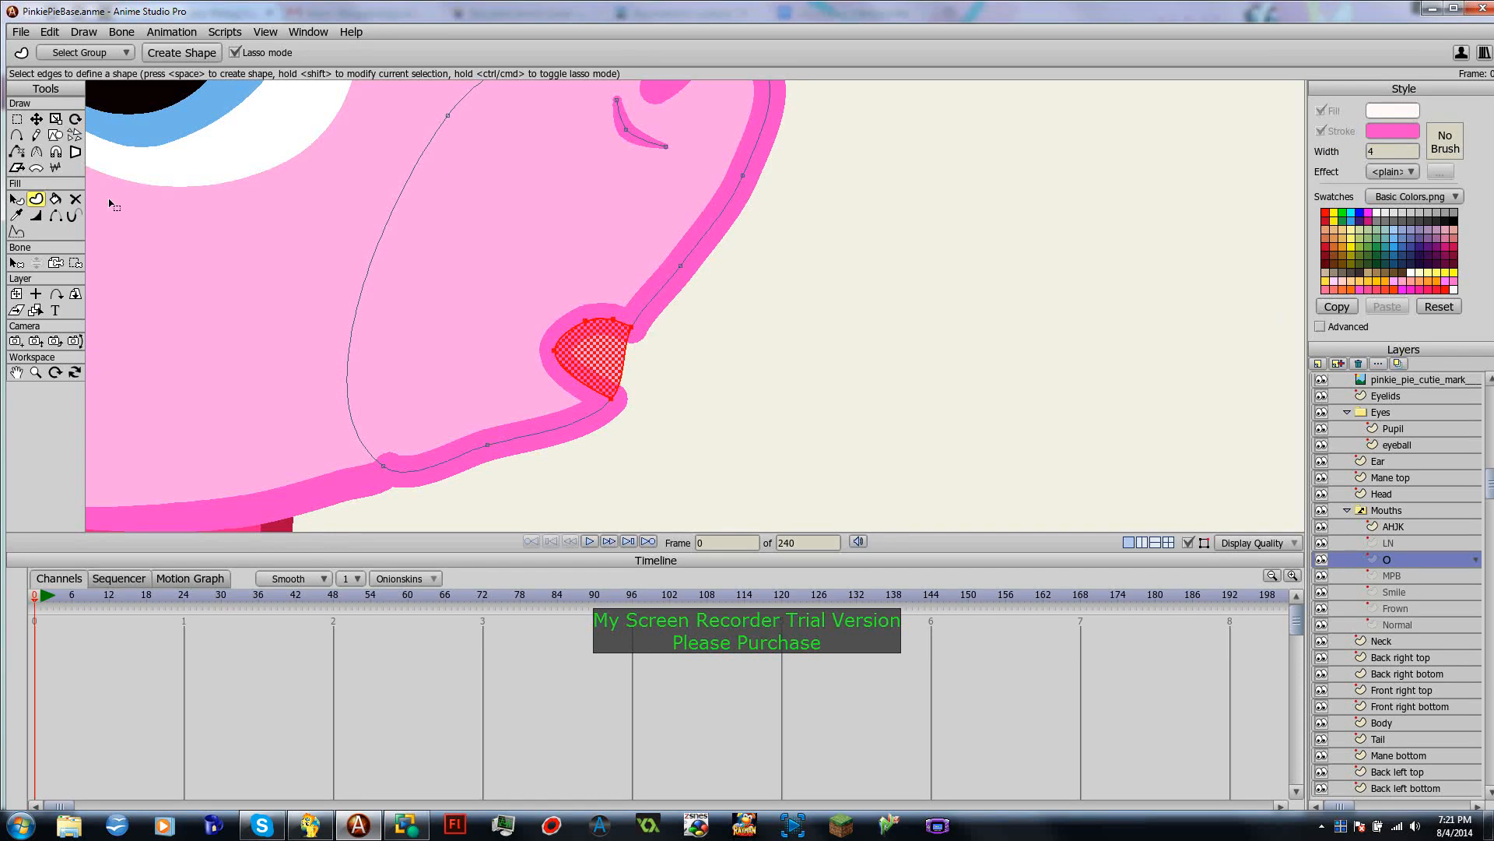
left_click(173, 54)
left_click(695, 389)
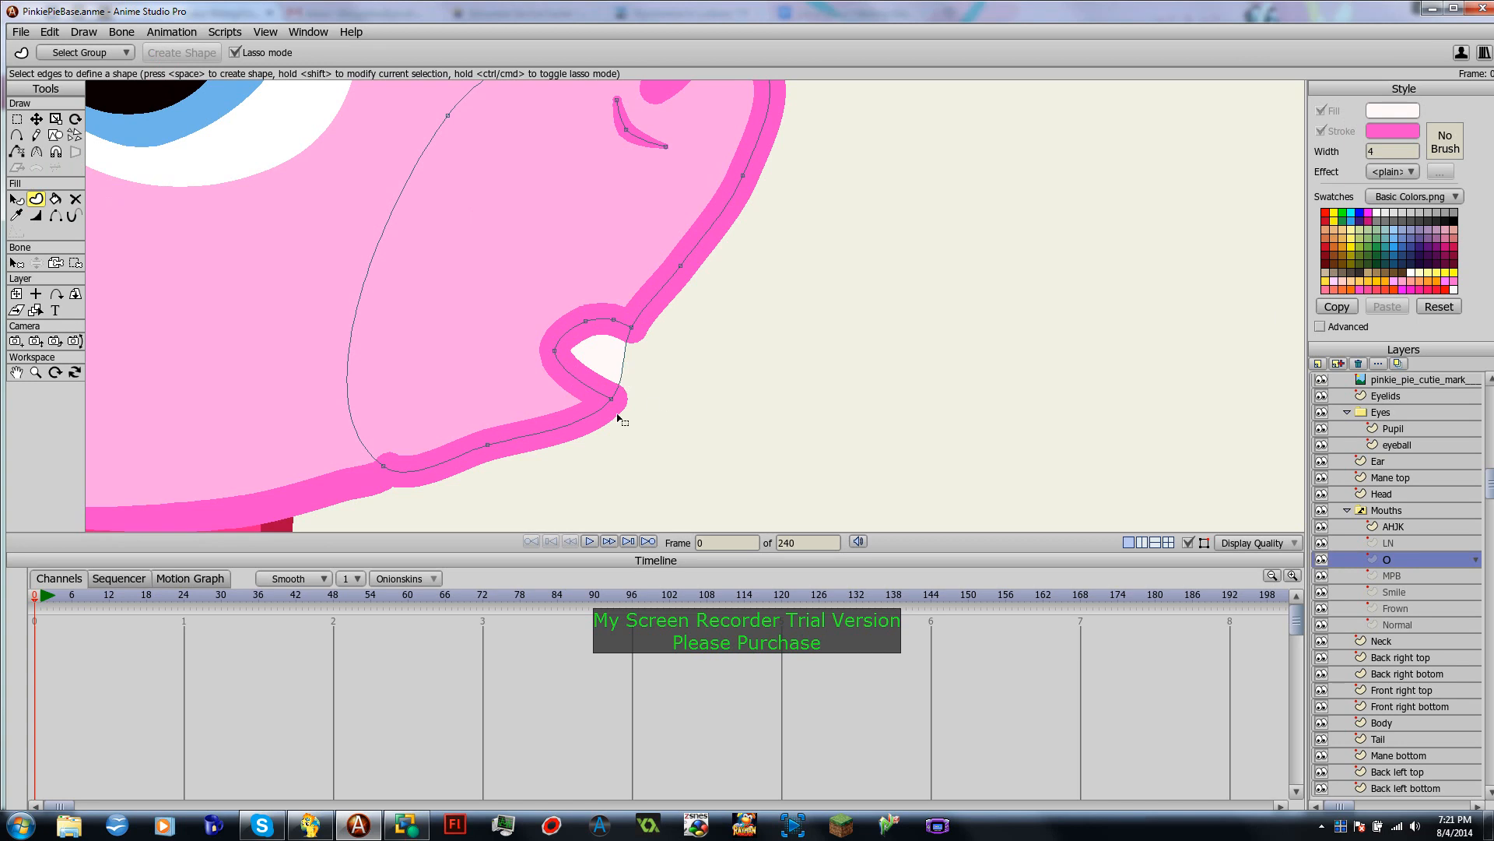
Step: Move the O mouth's lower lip point slightly back toward the face
left_click(36, 119)
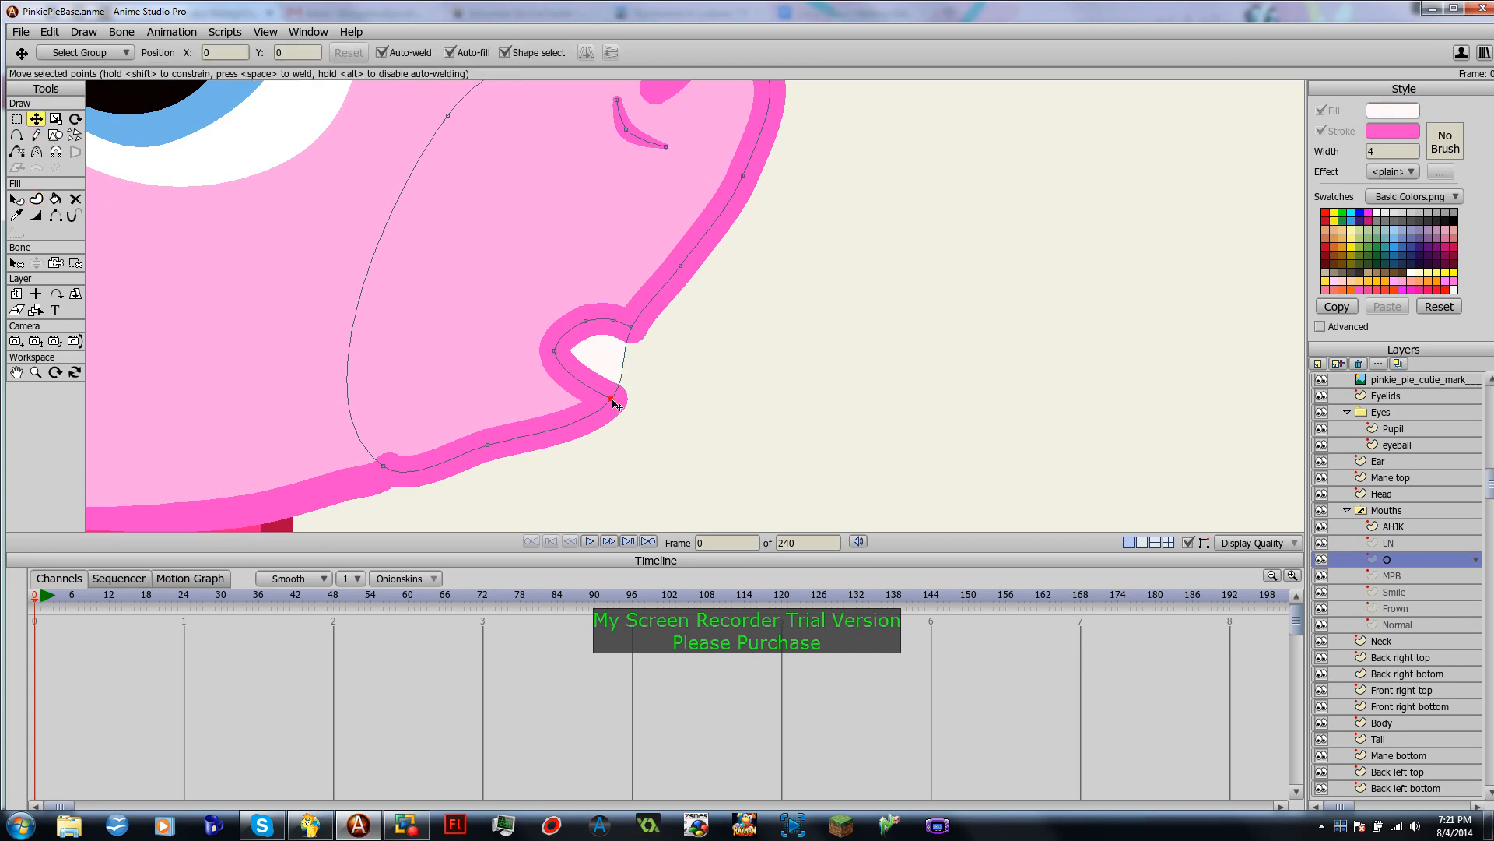
left_click_drag(614, 401, 602, 402)
scroll(646, 418, "down", 5)
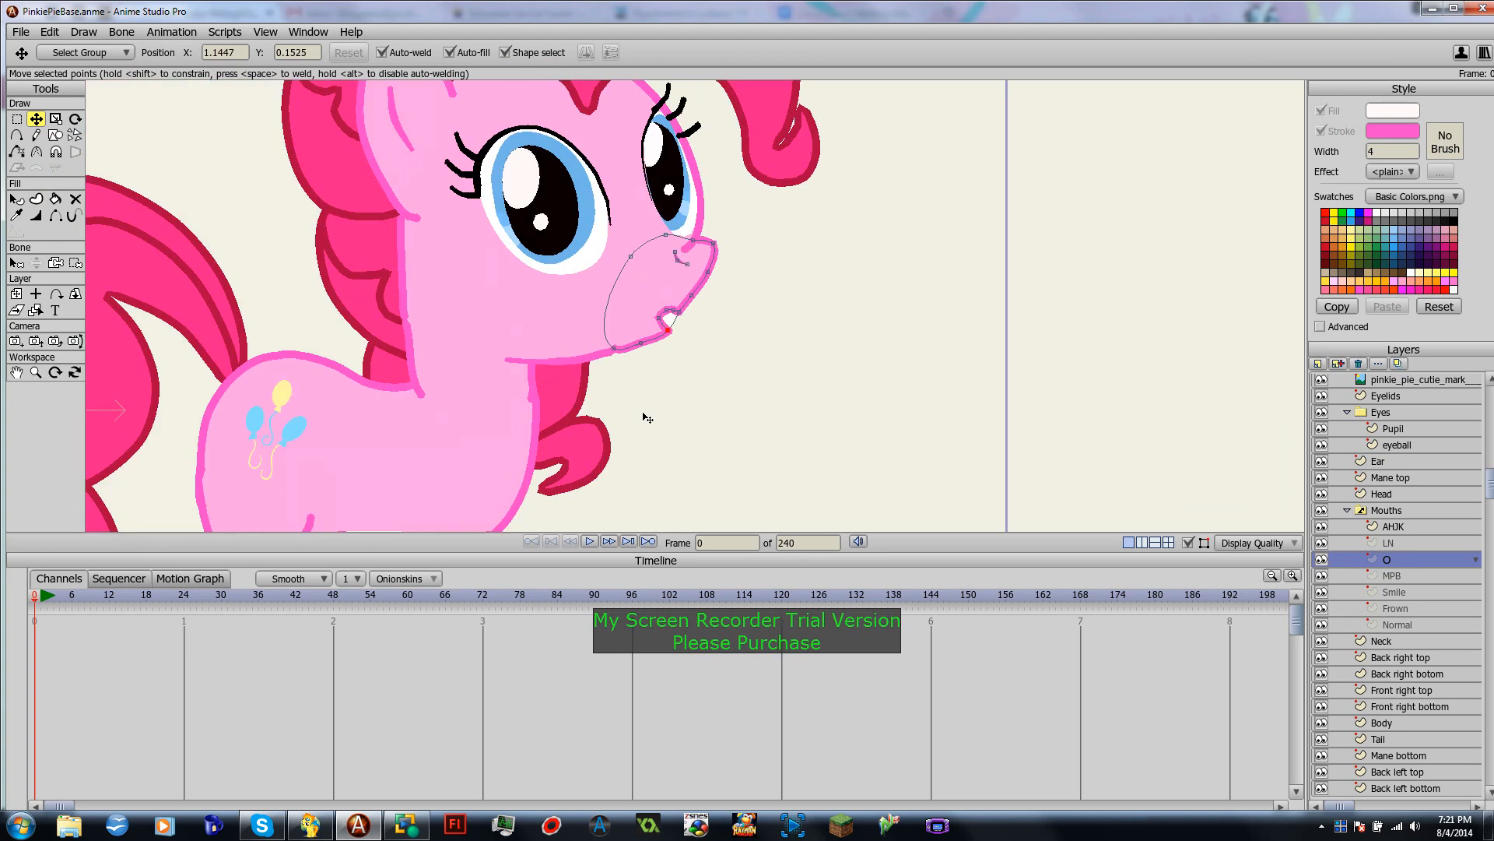
scroll(646, 418, "up", 6)
Step: Select the points around the O mouth's opening and pick up the pink muzzle shape's style
key("g")
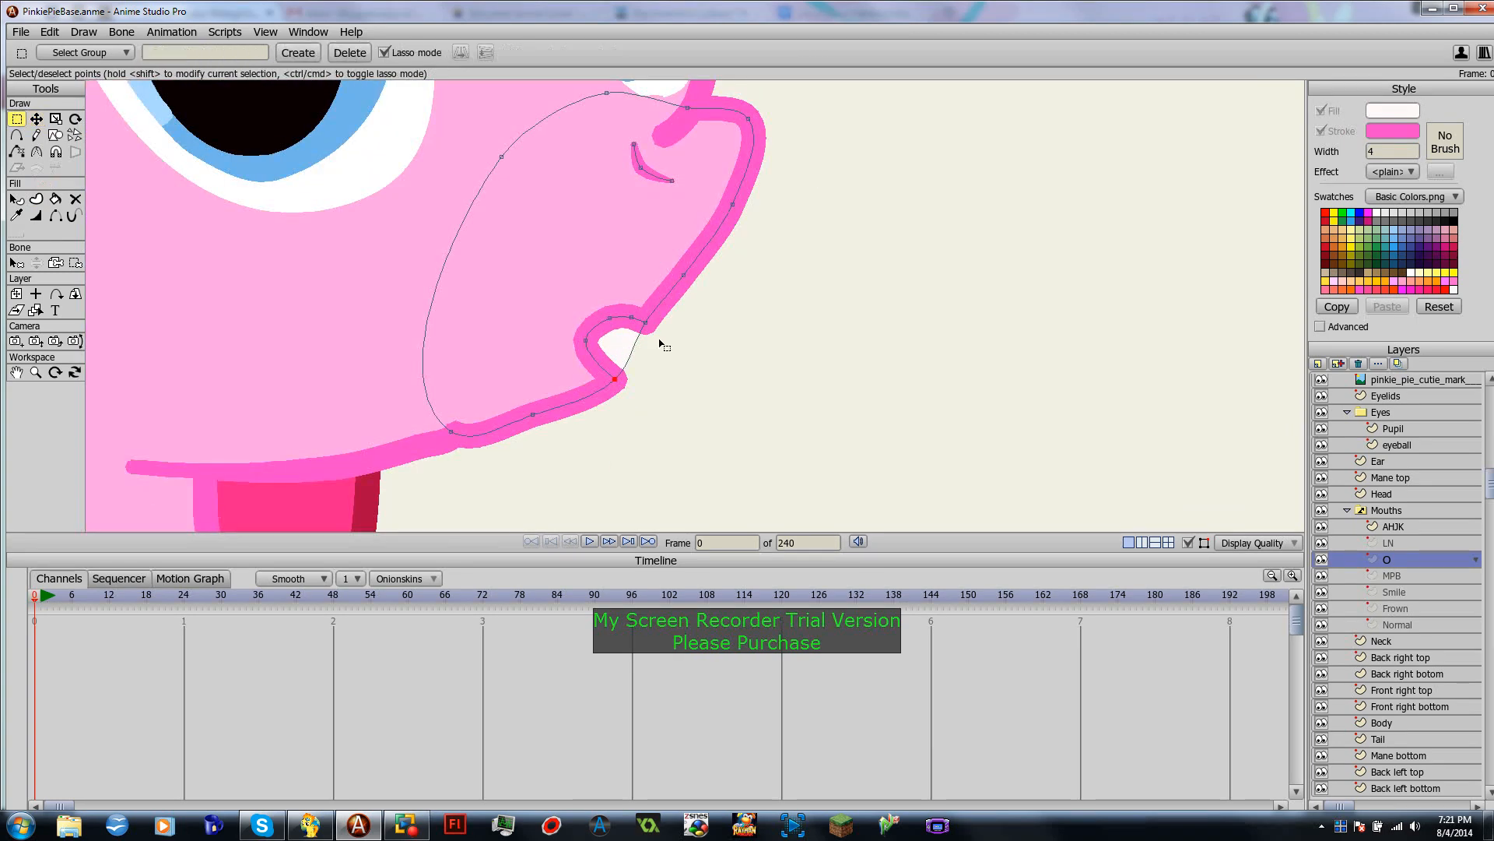
mouse_move(698, 352)
left_mouse_down()
mouse_move(582, 308)
mouse_move(589, 377)
mouse_move(683, 328)
left_mouse_up()
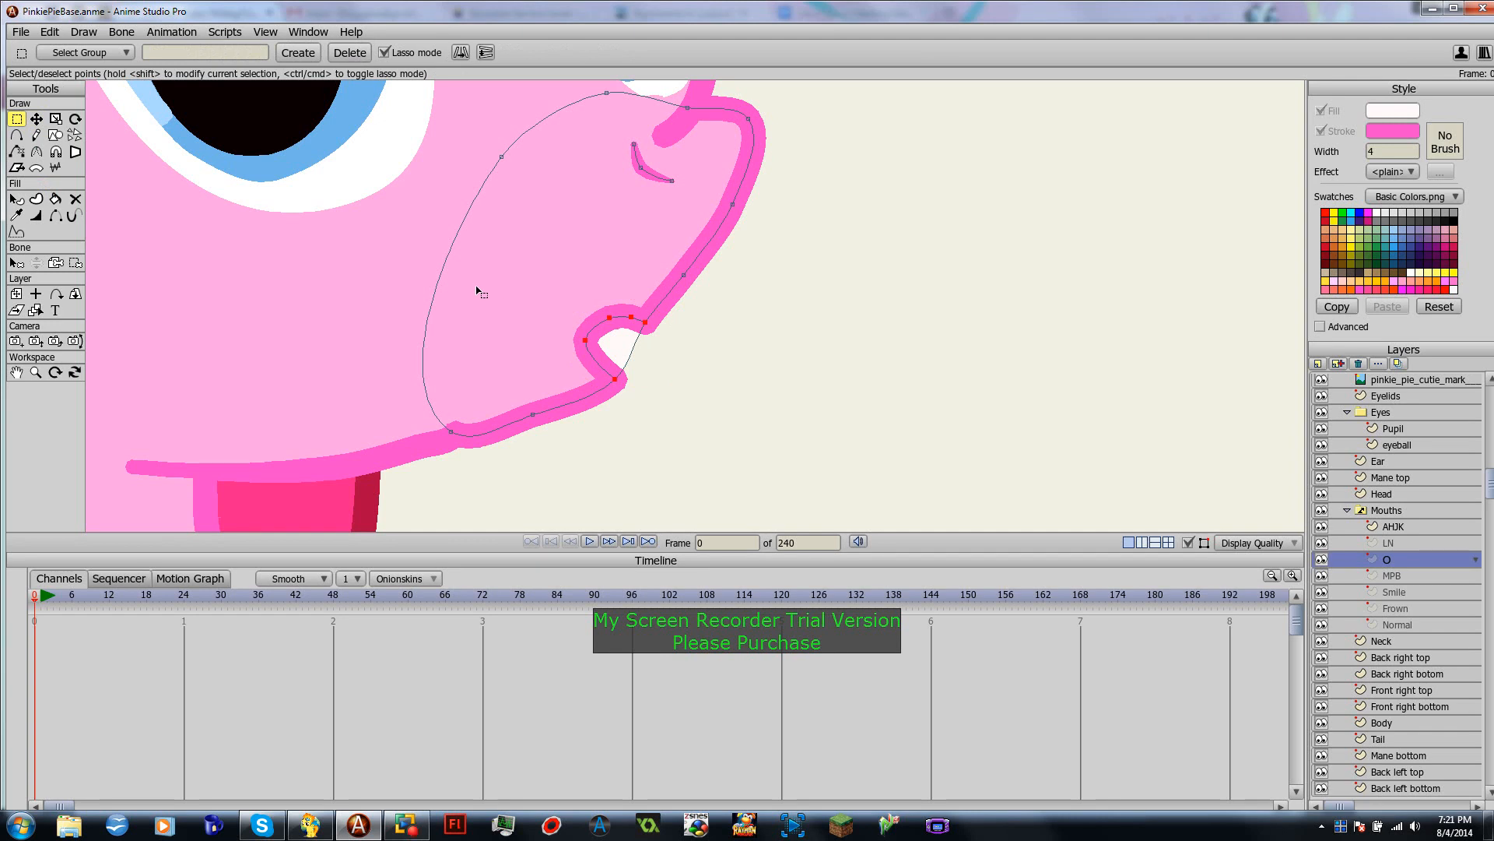
key("q")
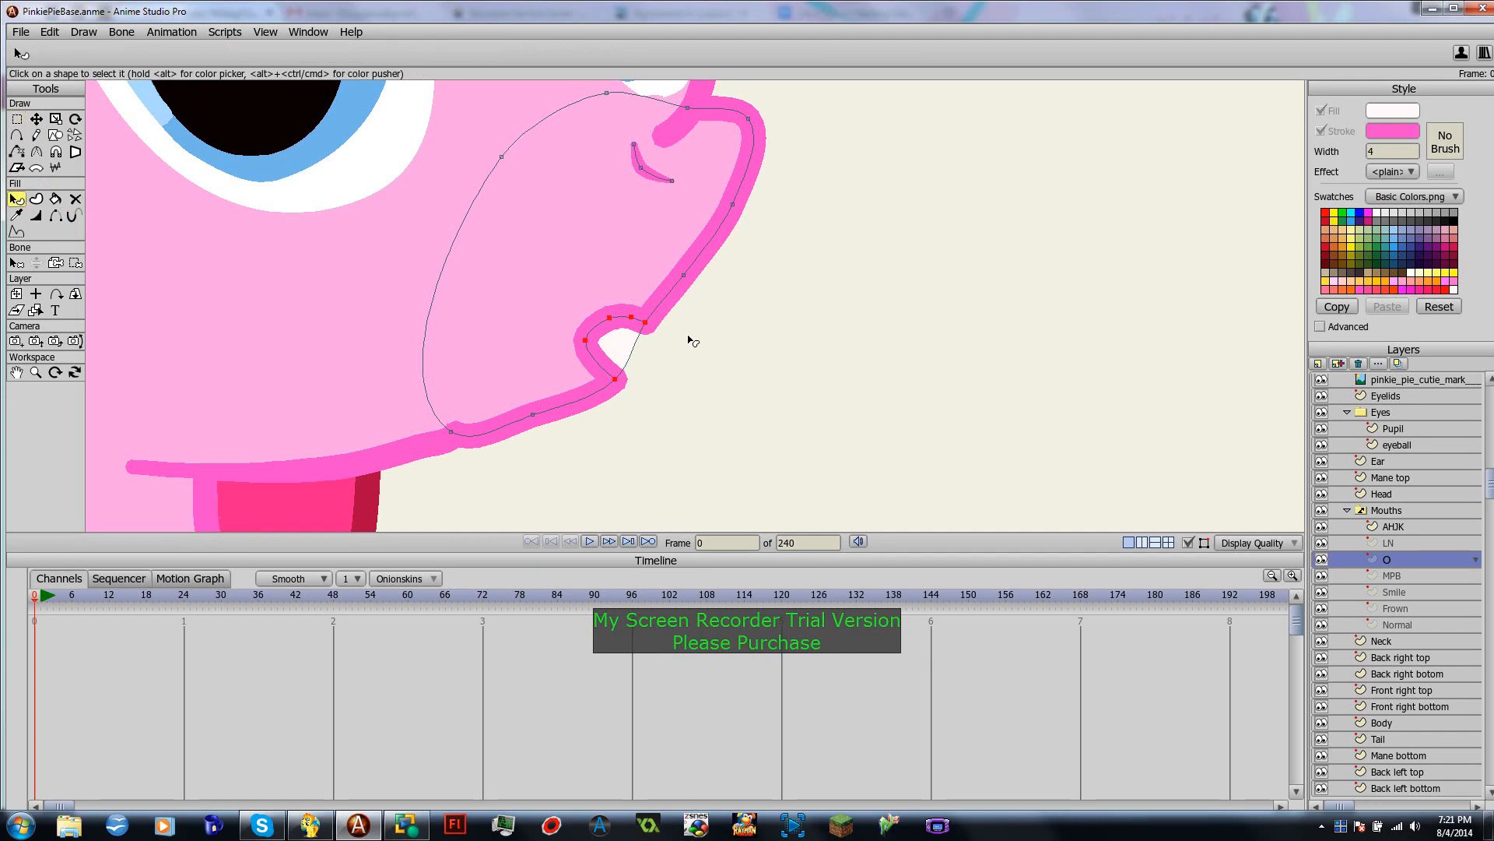
left_click(543, 330)
left_click(724, 373)
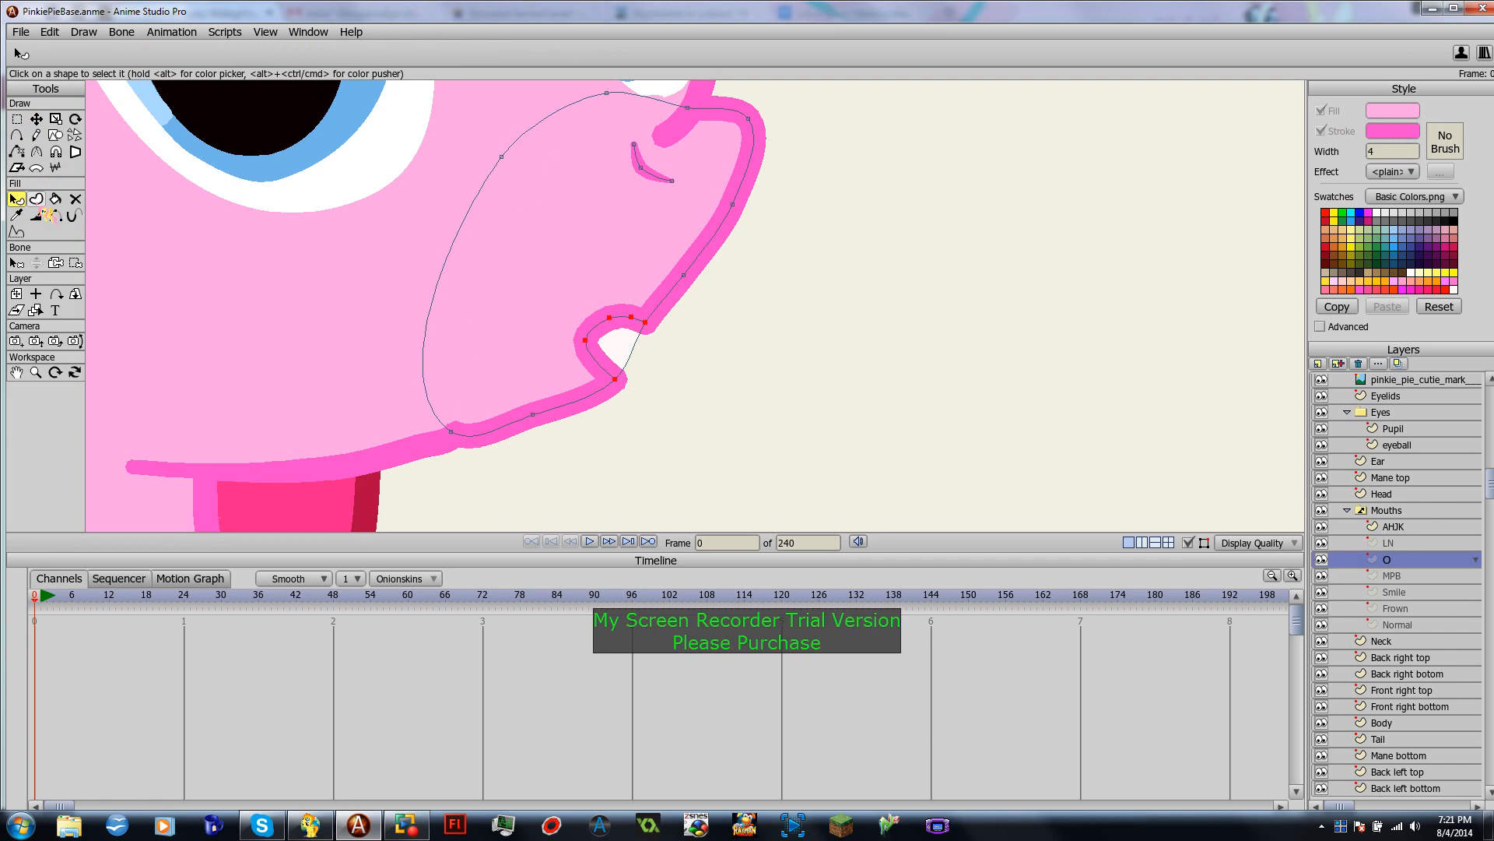
Step: Set the fill to FFA3E2 with alpha 0 and create a shape from the edges around the O mouth's opening
key("u")
left_click(608, 343)
mouse_move(685, 348)
left_mouse_down()
mouse_move(632, 293)
mouse_move(554, 355)
mouse_move(663, 386)
mouse_move(675, 335)
left_mouse_up()
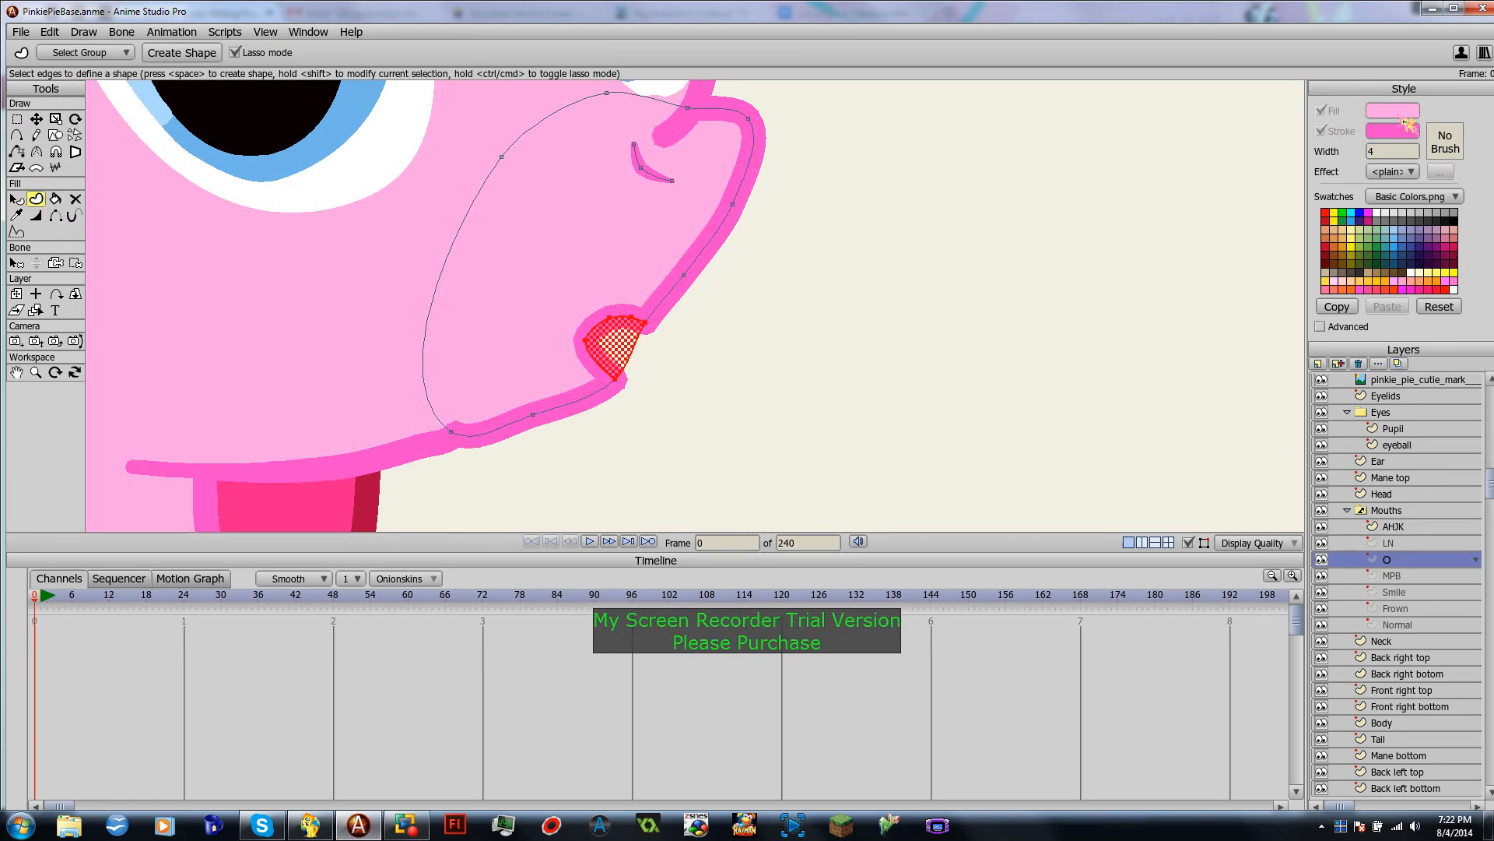
left_click(1402, 114)
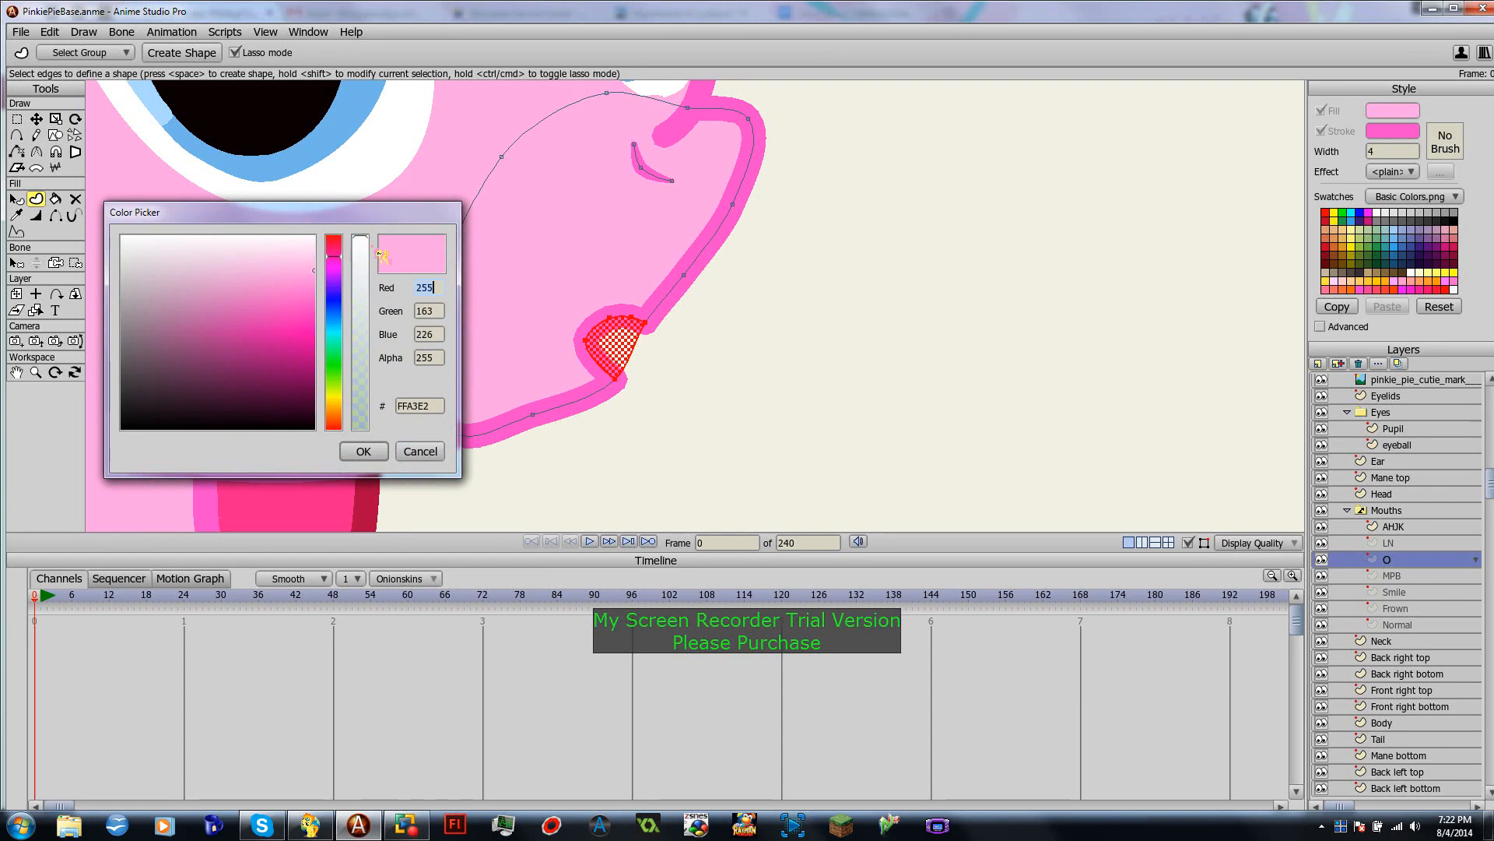
left_click_drag(364, 242, 382, 317)
left_click(372, 452)
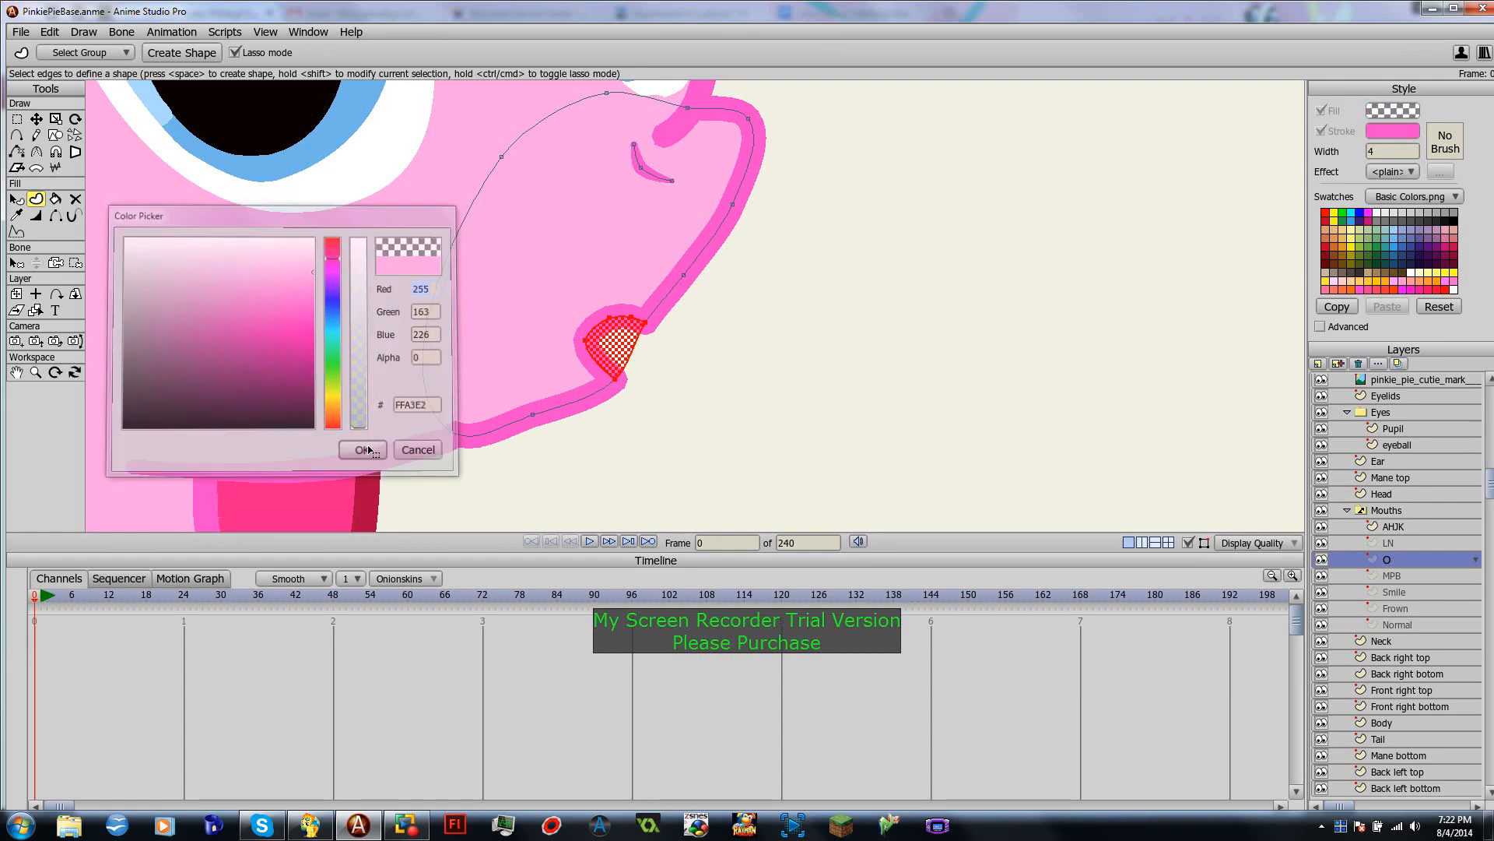
left_click(195, 53)
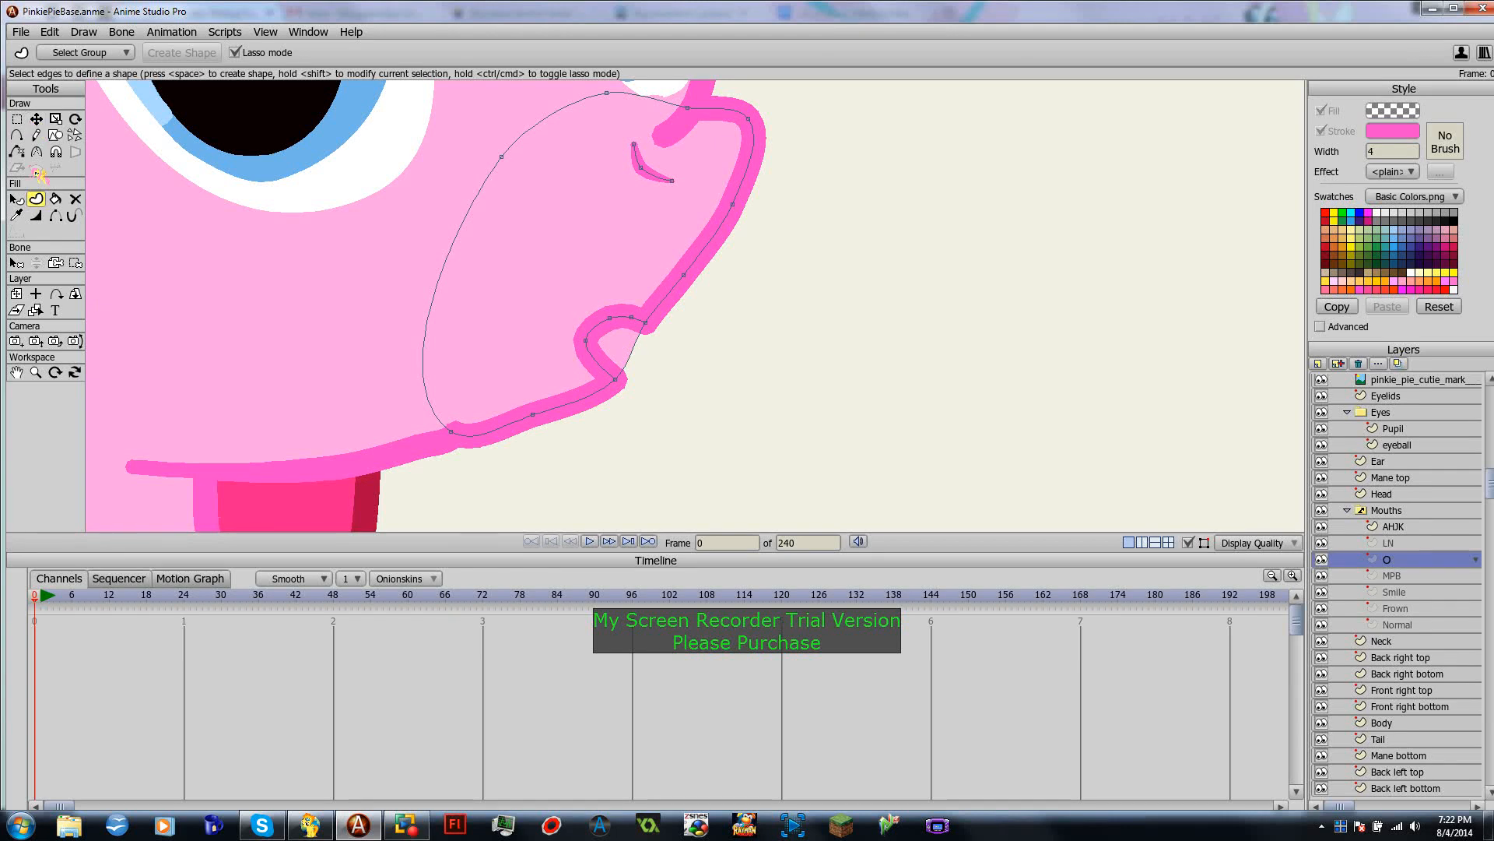
Step: Add a point midway on the edge across the O mouth's opening and hide the stroked piece of that edge
left_click(16, 135)
left_click_drag(625, 356, 672, 371)
key("ctrl+z")
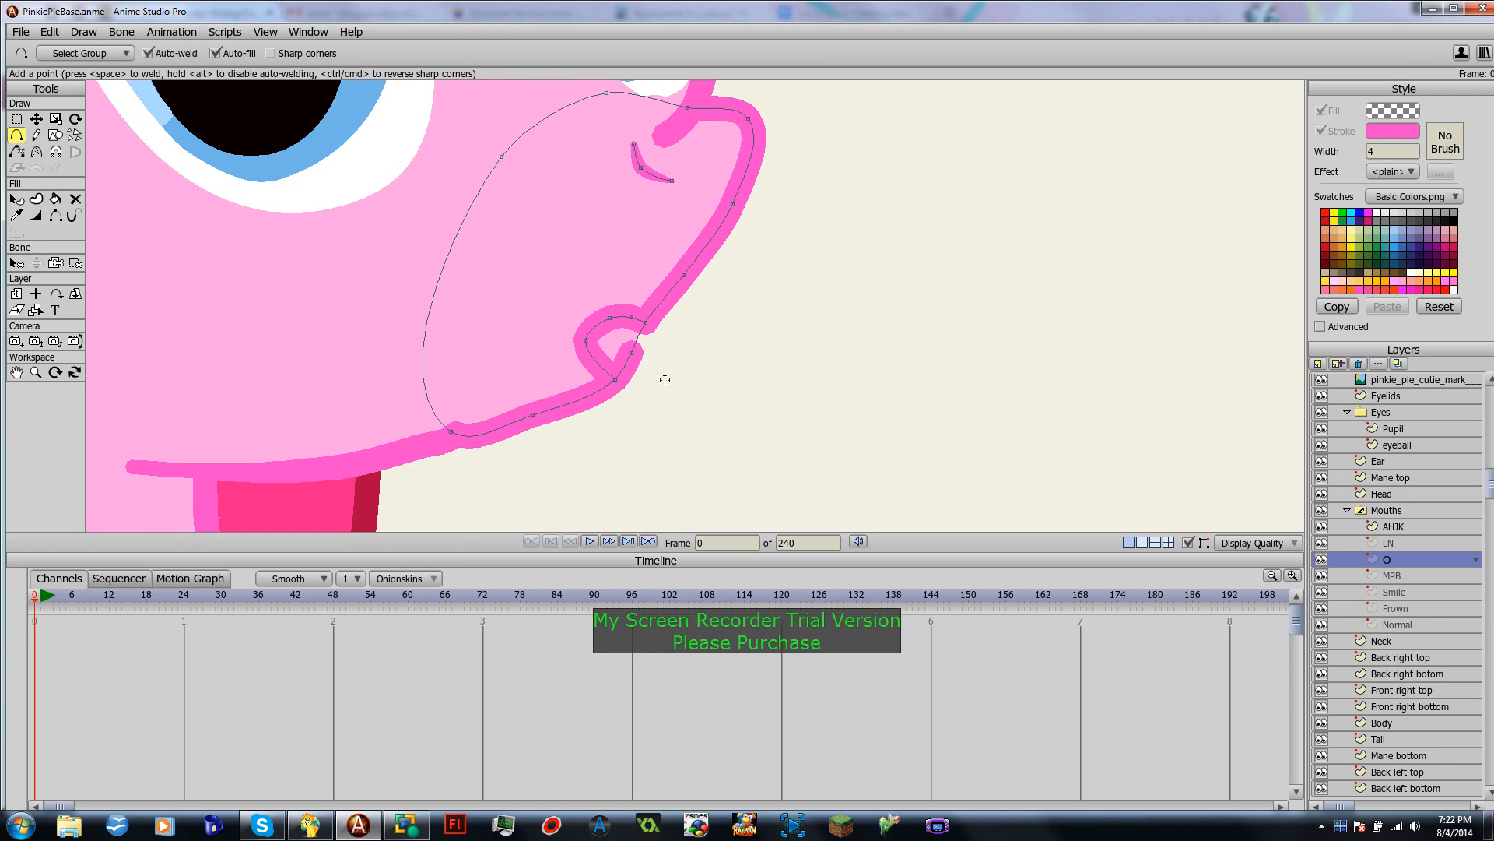
left_click(55, 216)
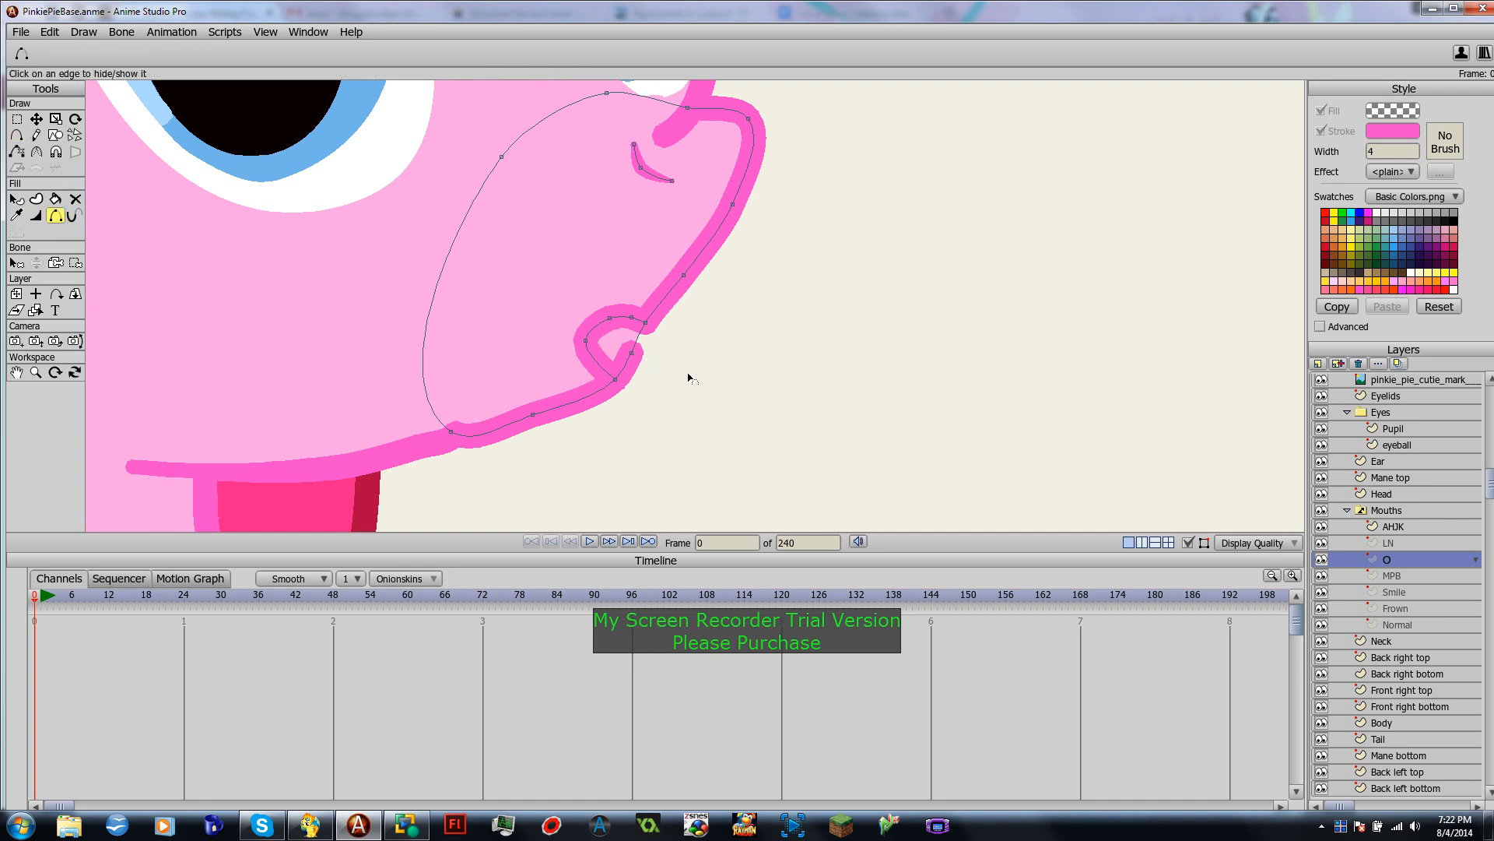
Step: Pull the edge across the O mouth's opening inward and add points so it follows the curve of the opening
key("t")
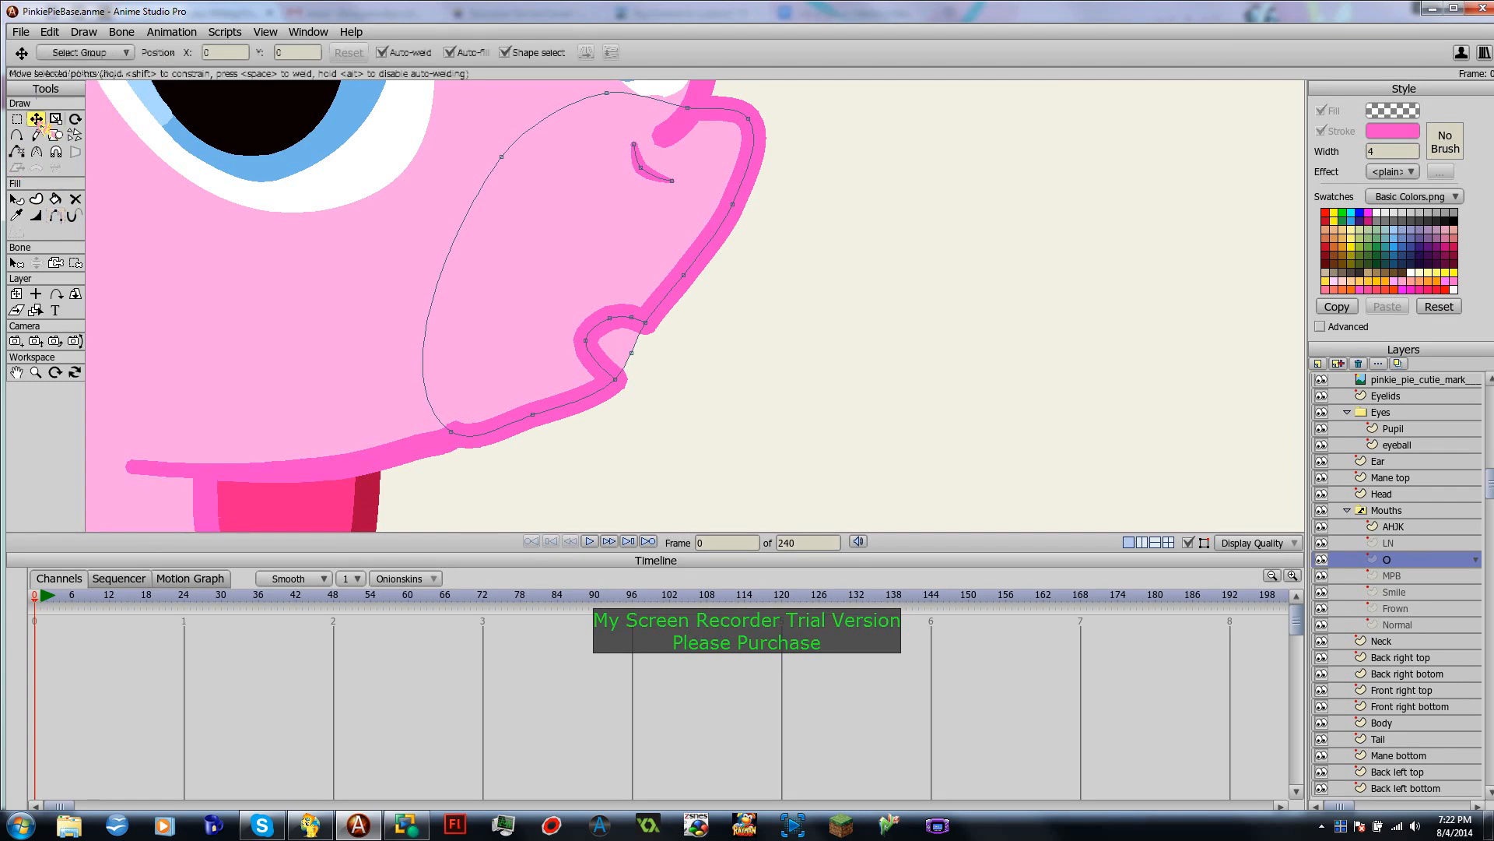
left_click_drag(633, 357, 612, 380)
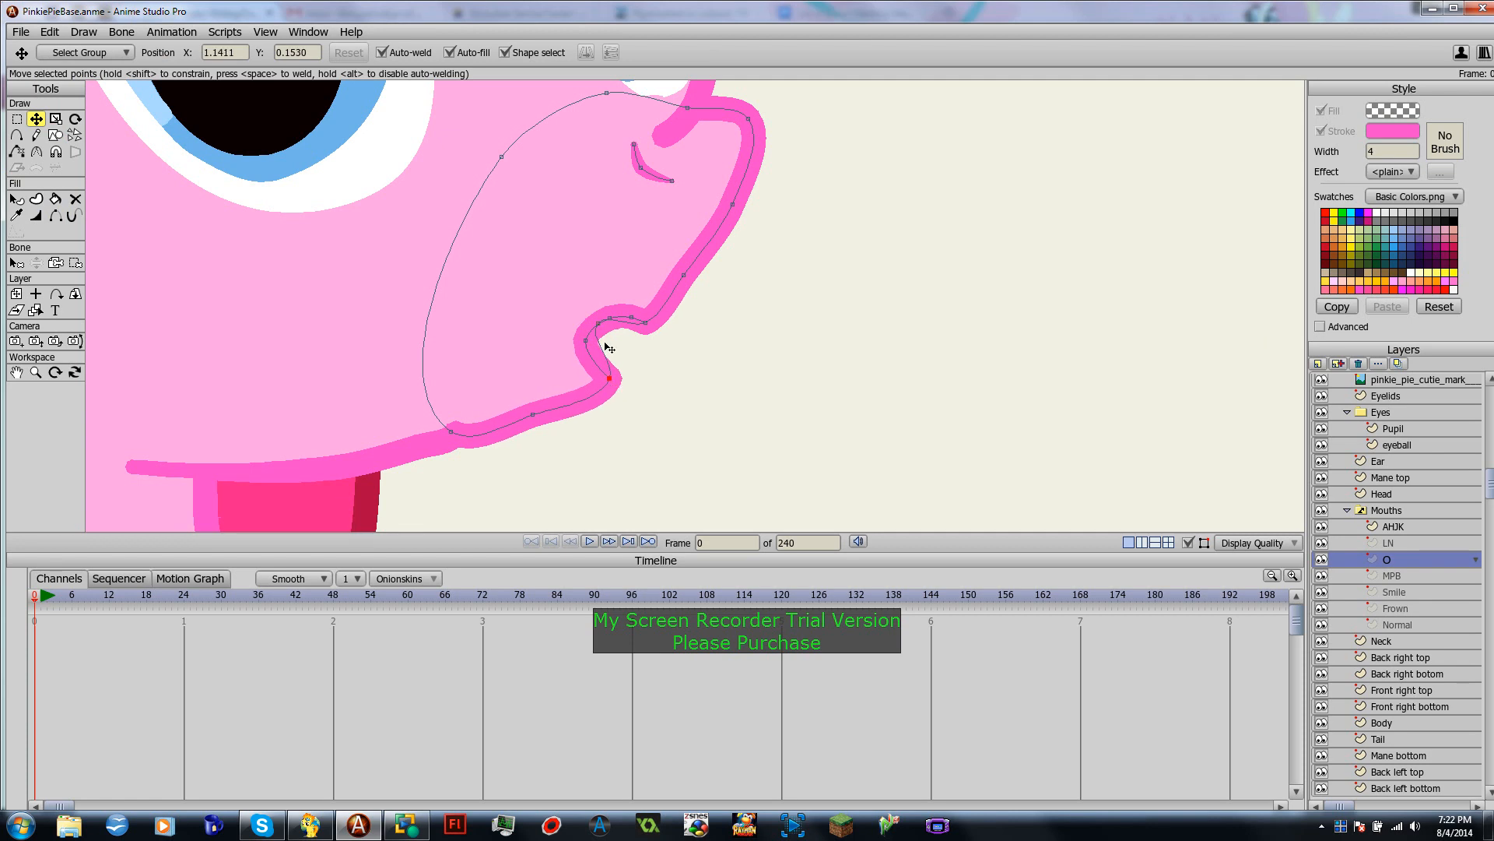
left_click(22, 137)
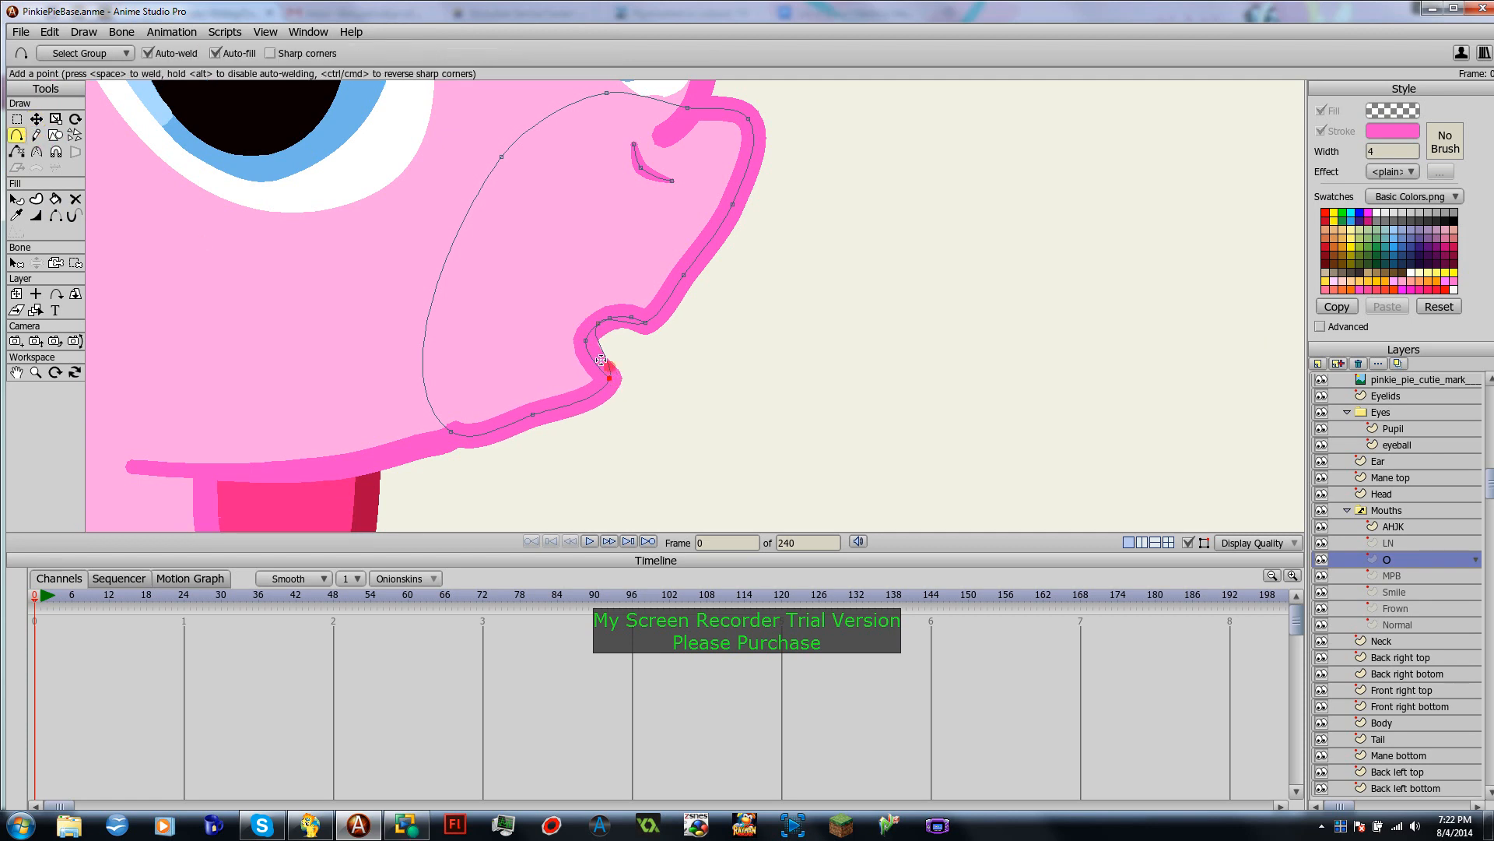
left_click_drag(603, 358, 625, 318)
left_click(625, 321)
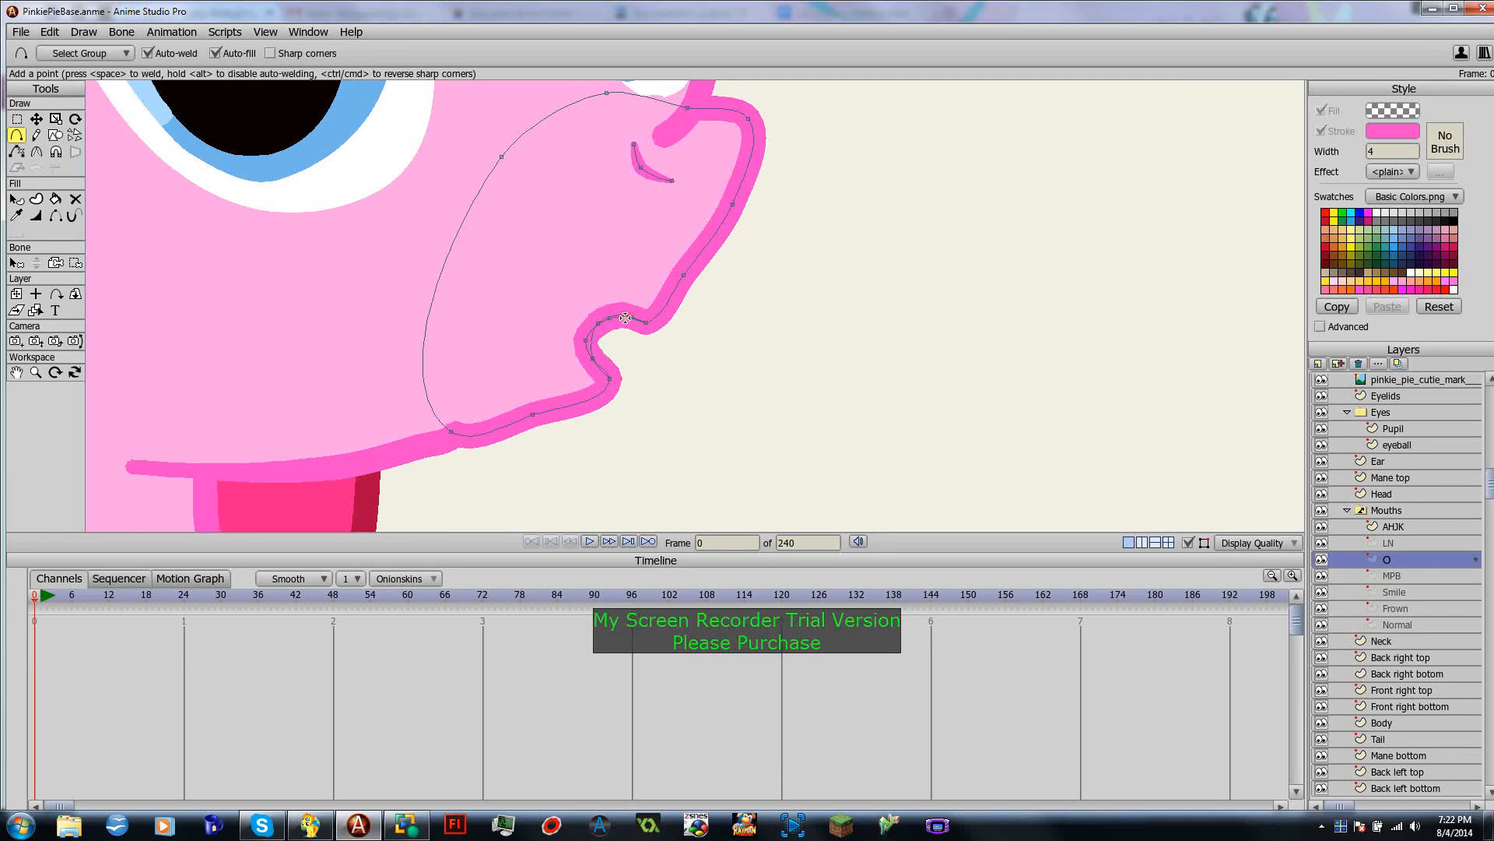
Step: Check the O mouth on the whole character, and make the Pinkie bone layer active
scroll(701, 340, "down", 6)
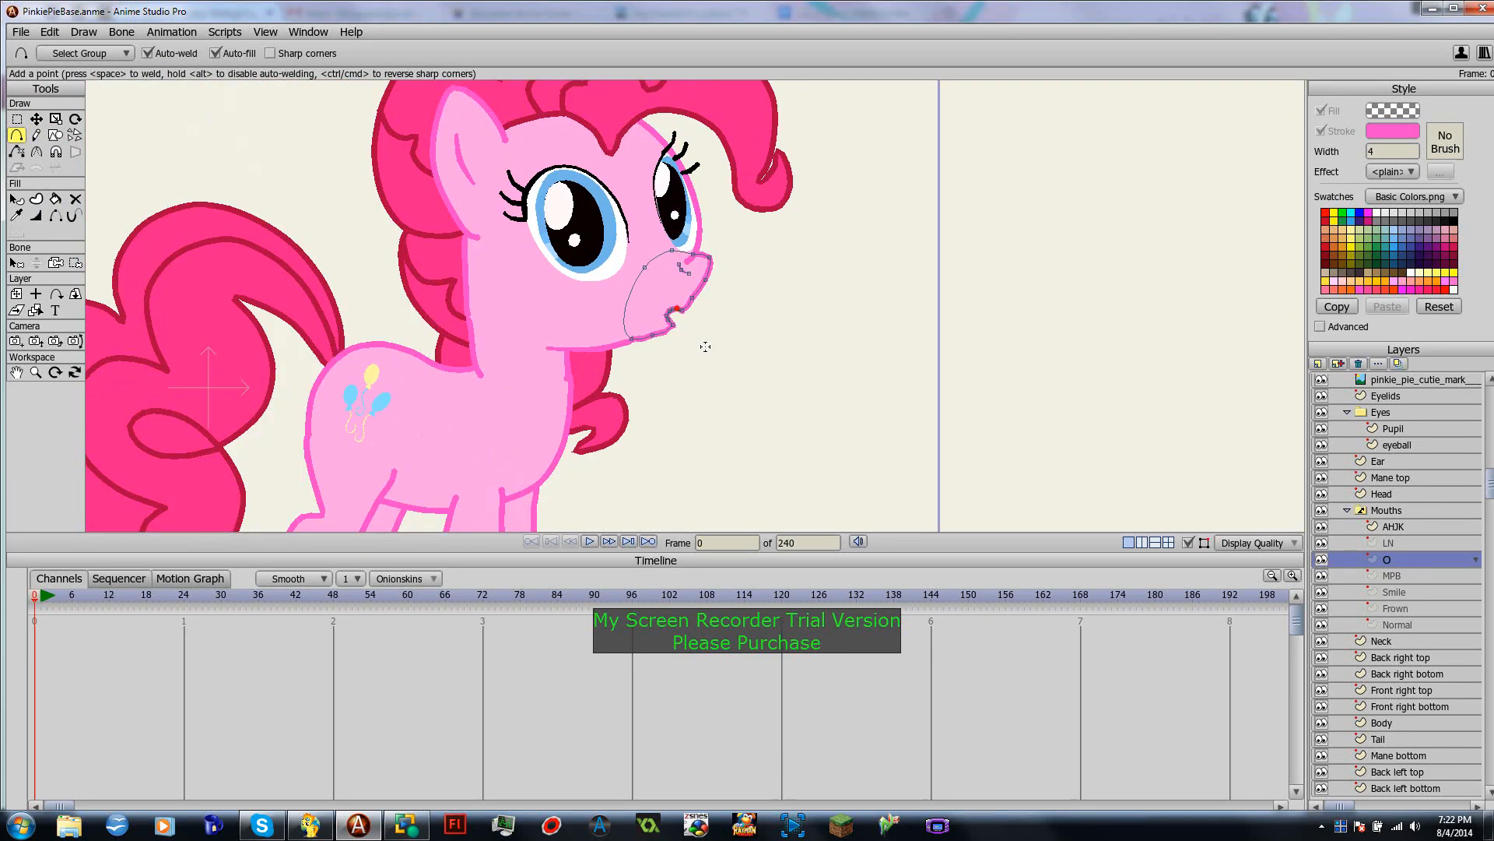
scroll(704, 346, "up", 1)
scroll(702, 343, "down", 5)
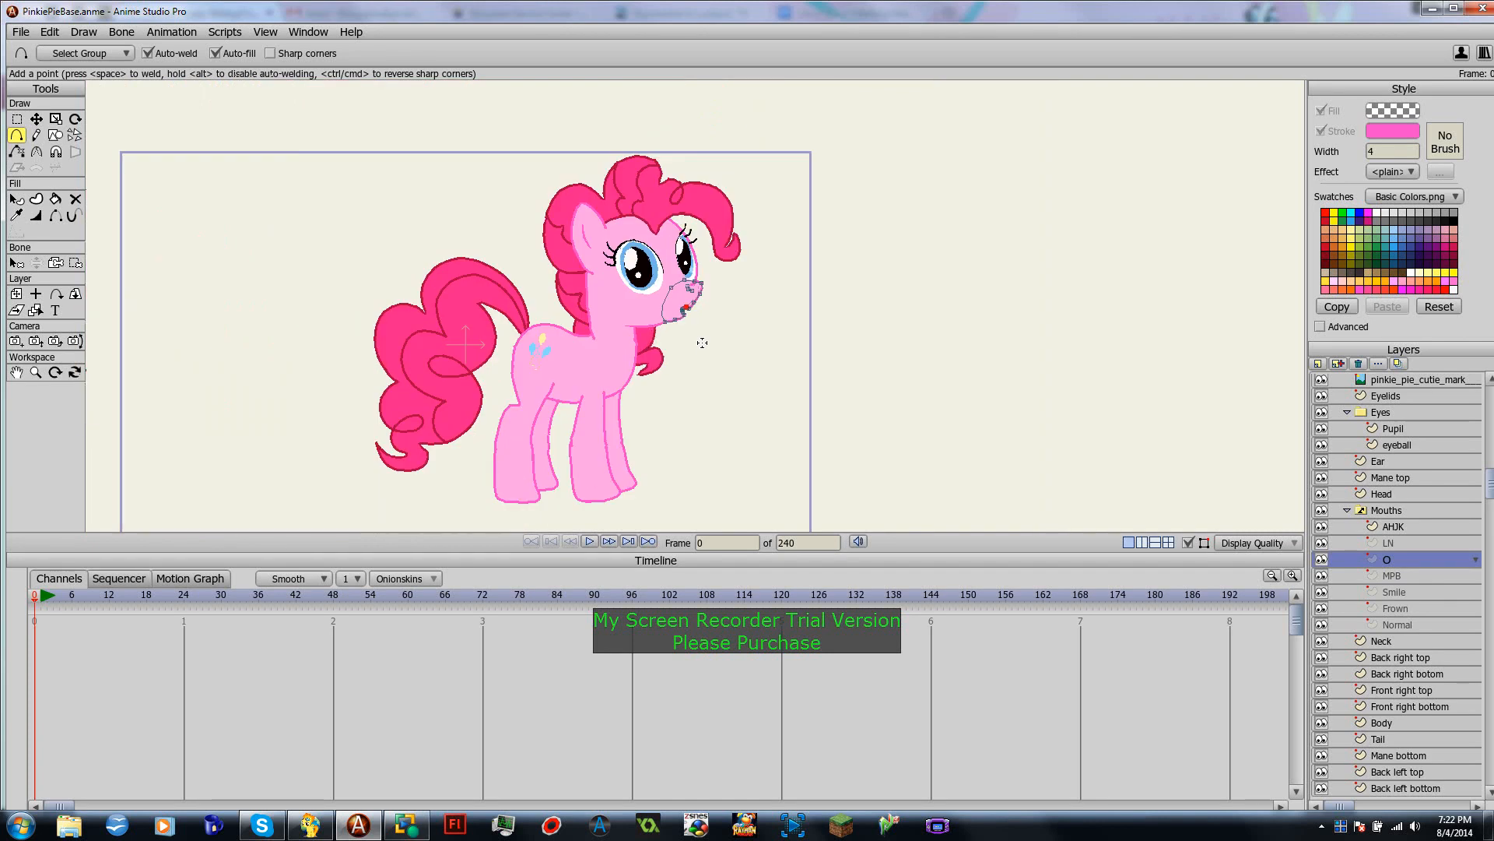
scroll(1380, 397, "up", 1)
left_click(1375, 383)
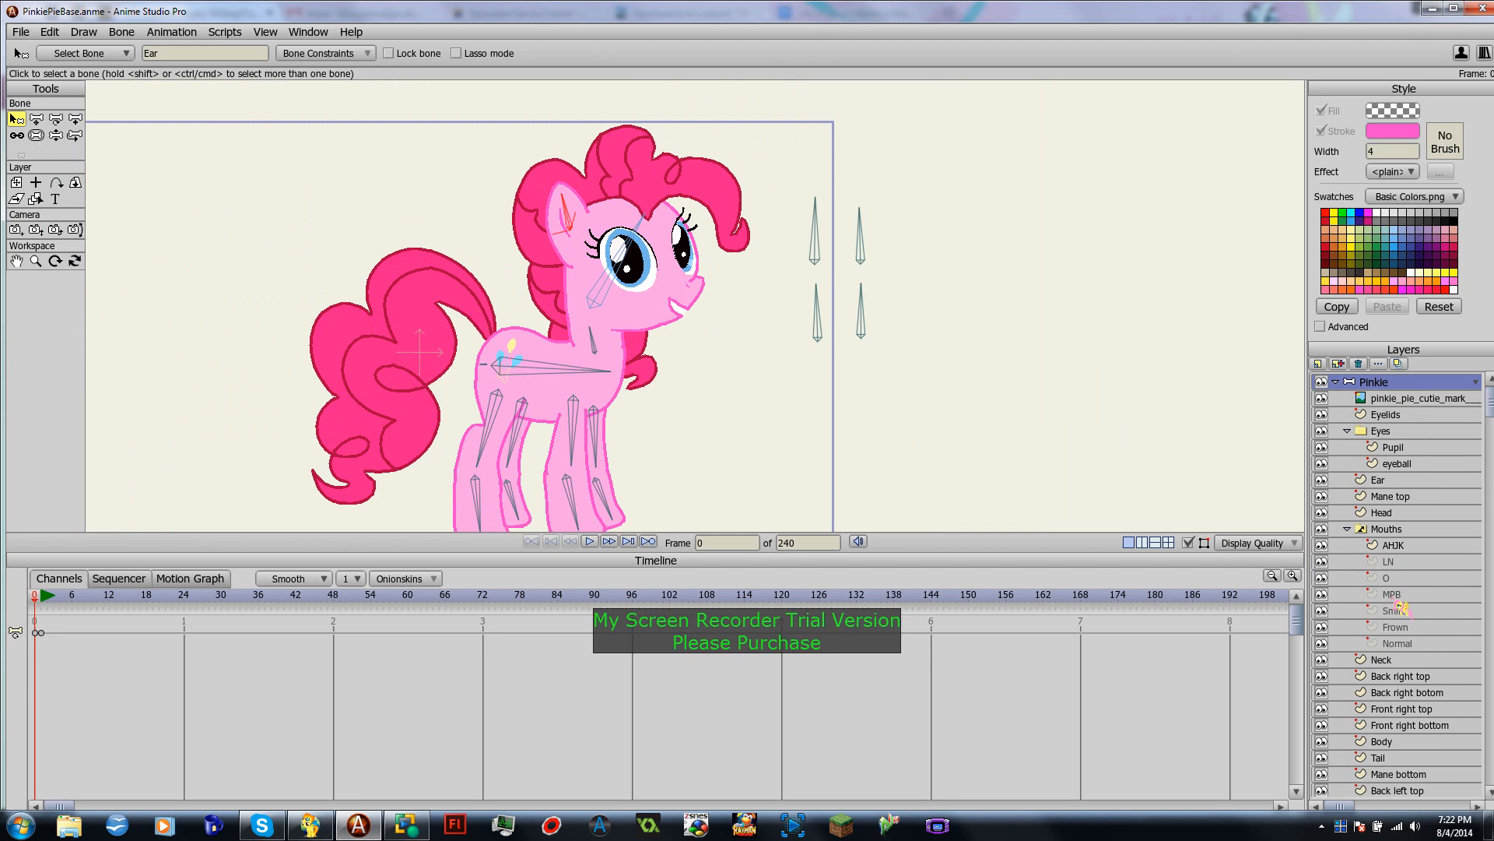
double_click(1389, 581)
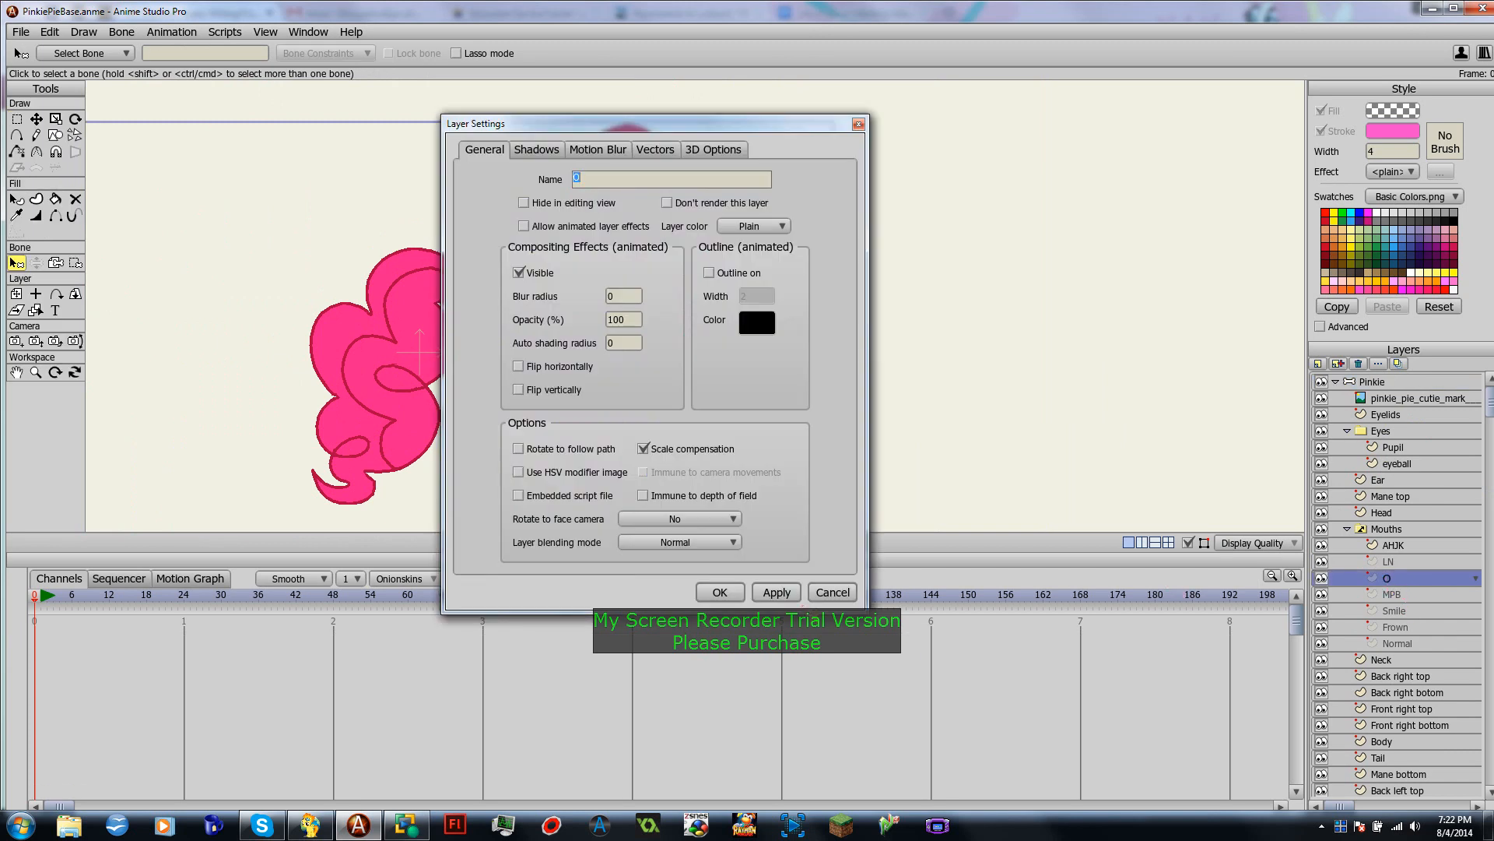
left_click(831, 593)
left_click(1375, 382)
key("m")
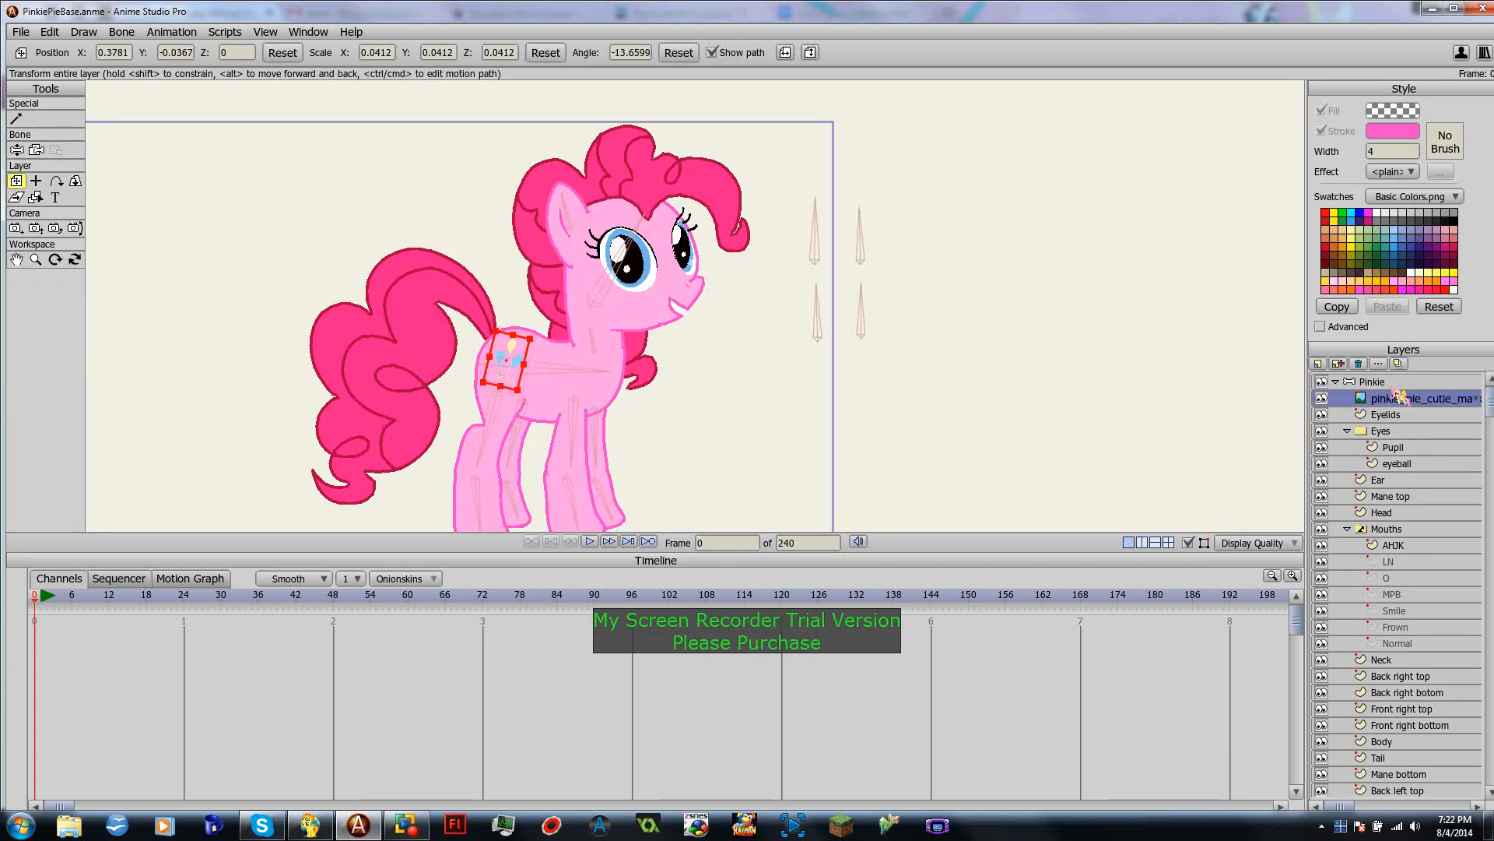
left_click(1404, 614)
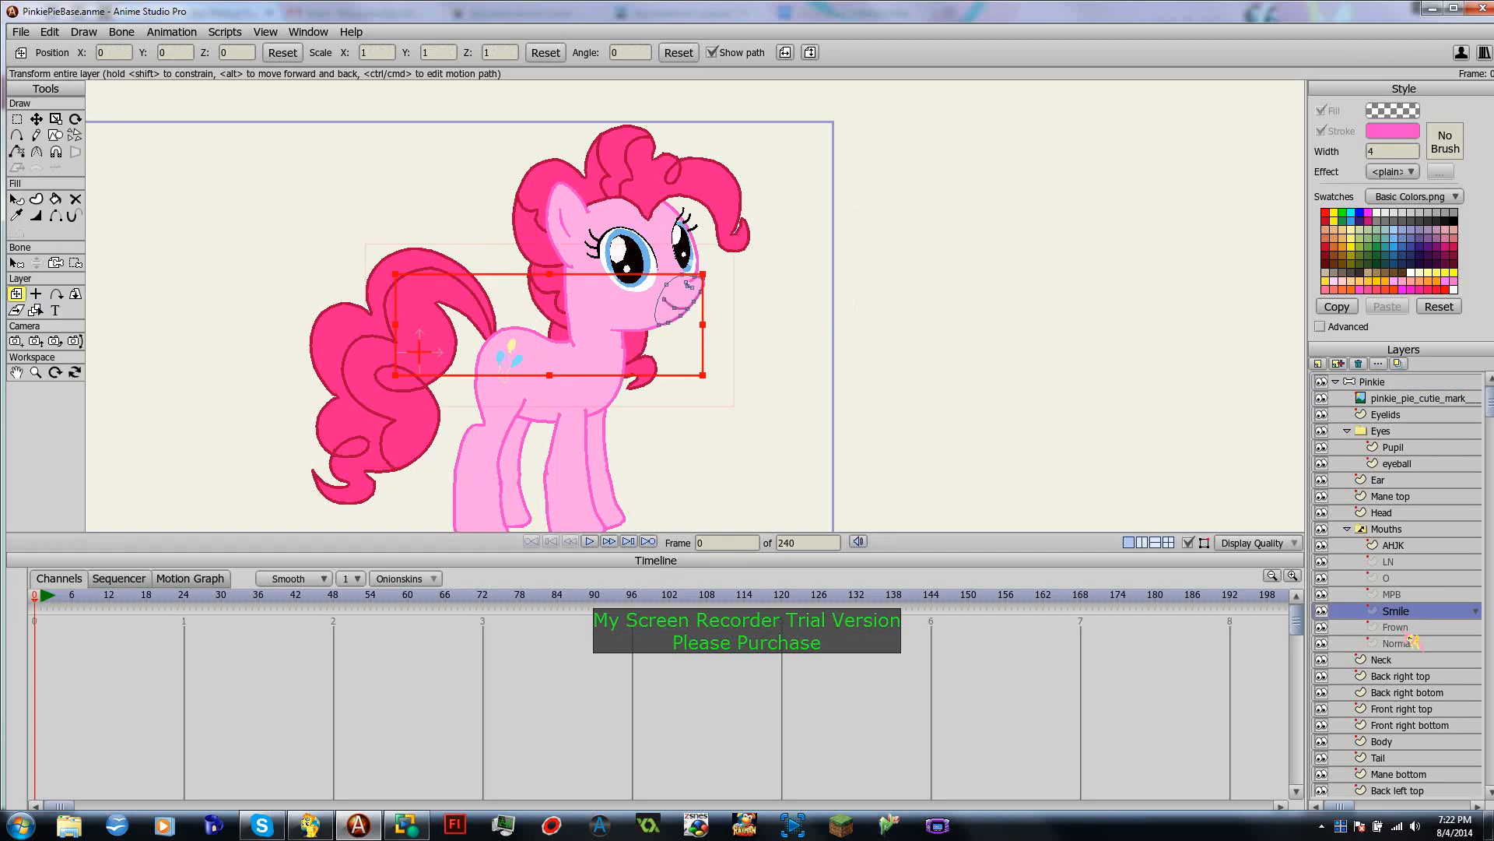
left_click(1395, 579)
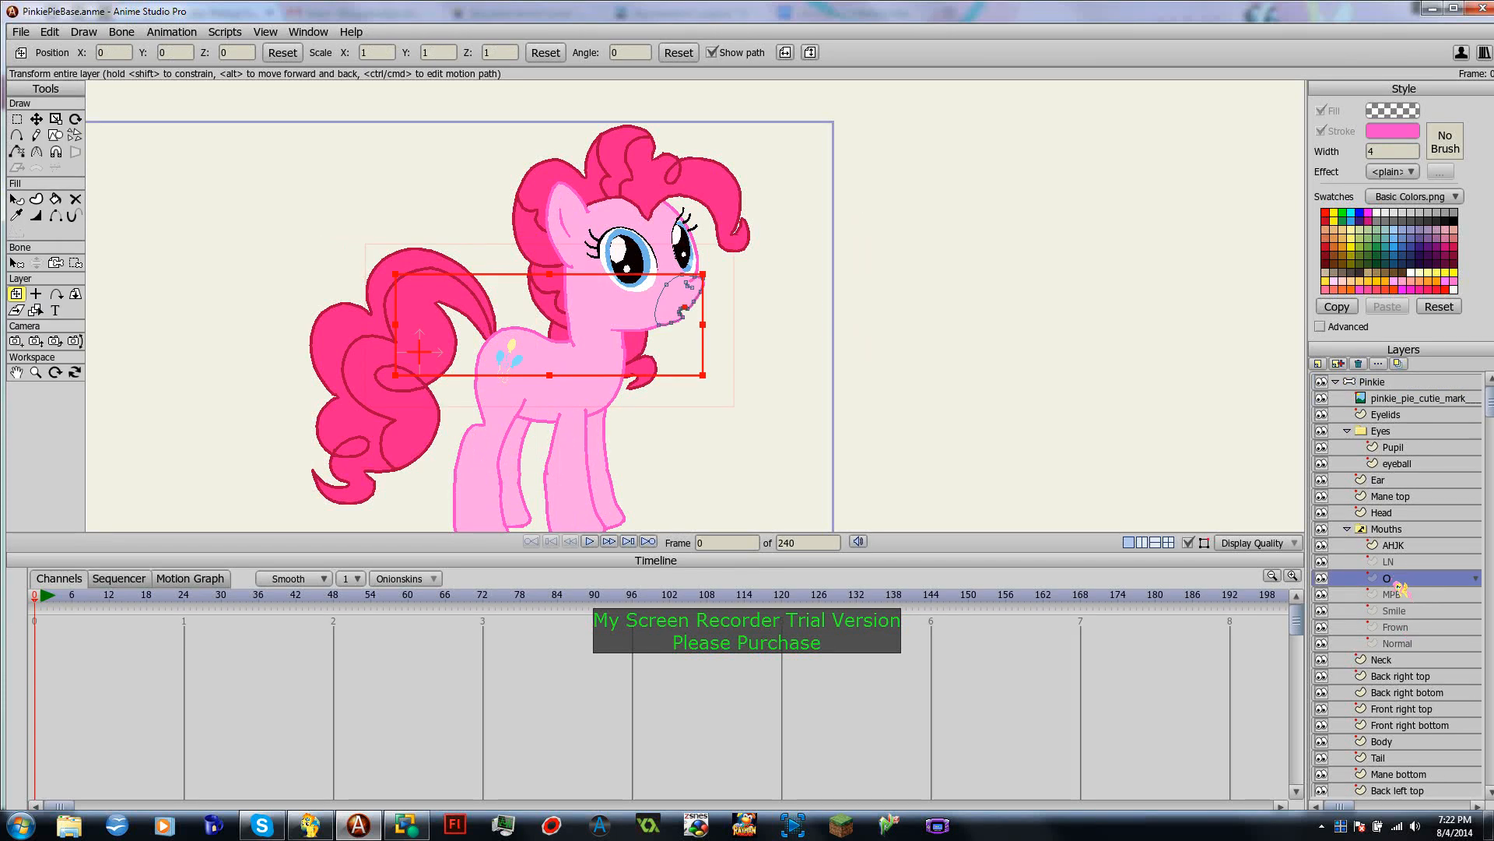
double_click(1477, 581)
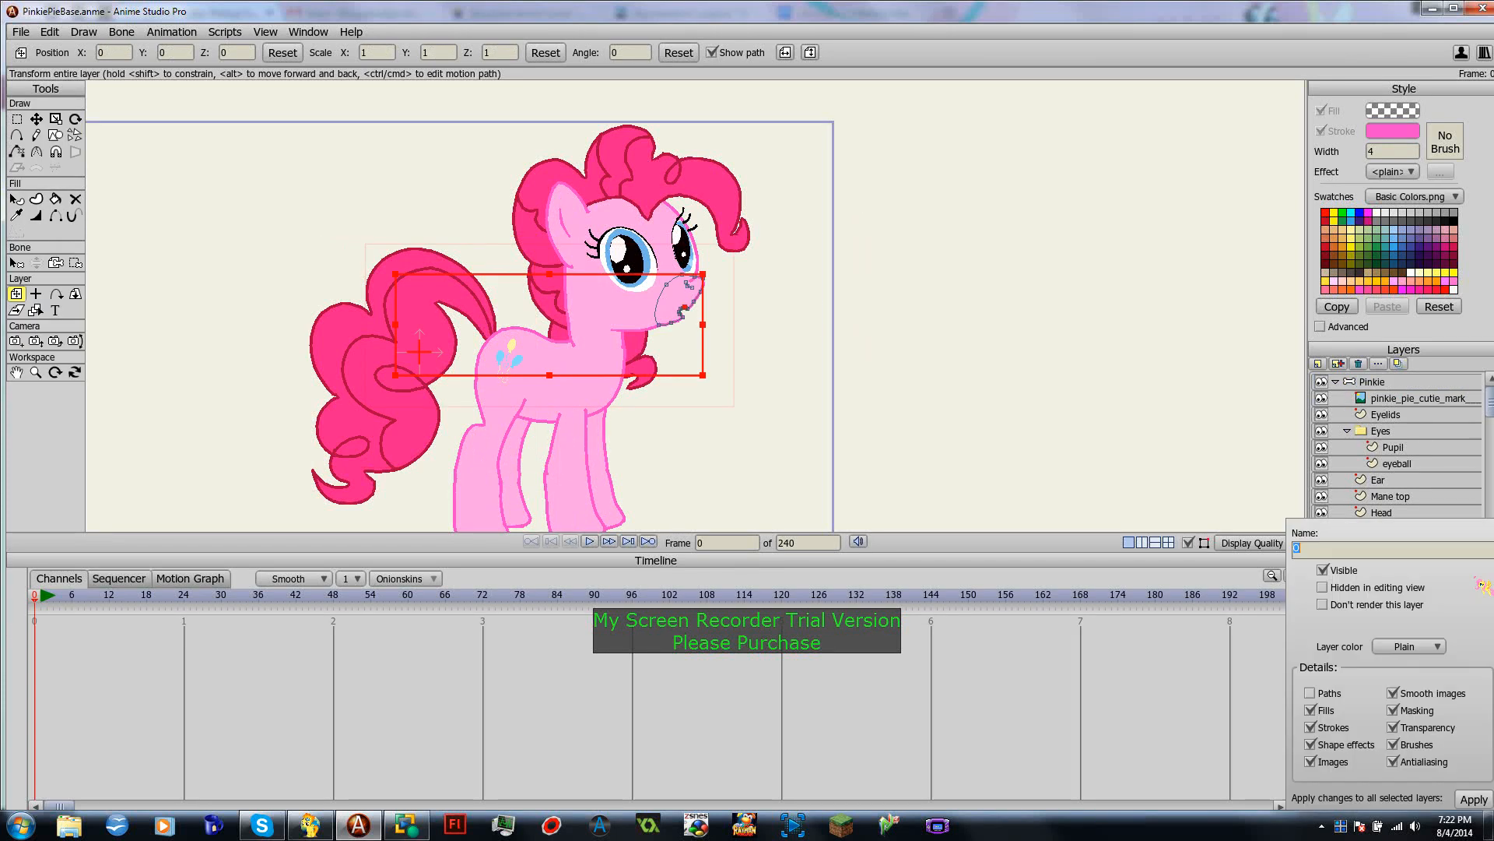
left_click(1473, 800)
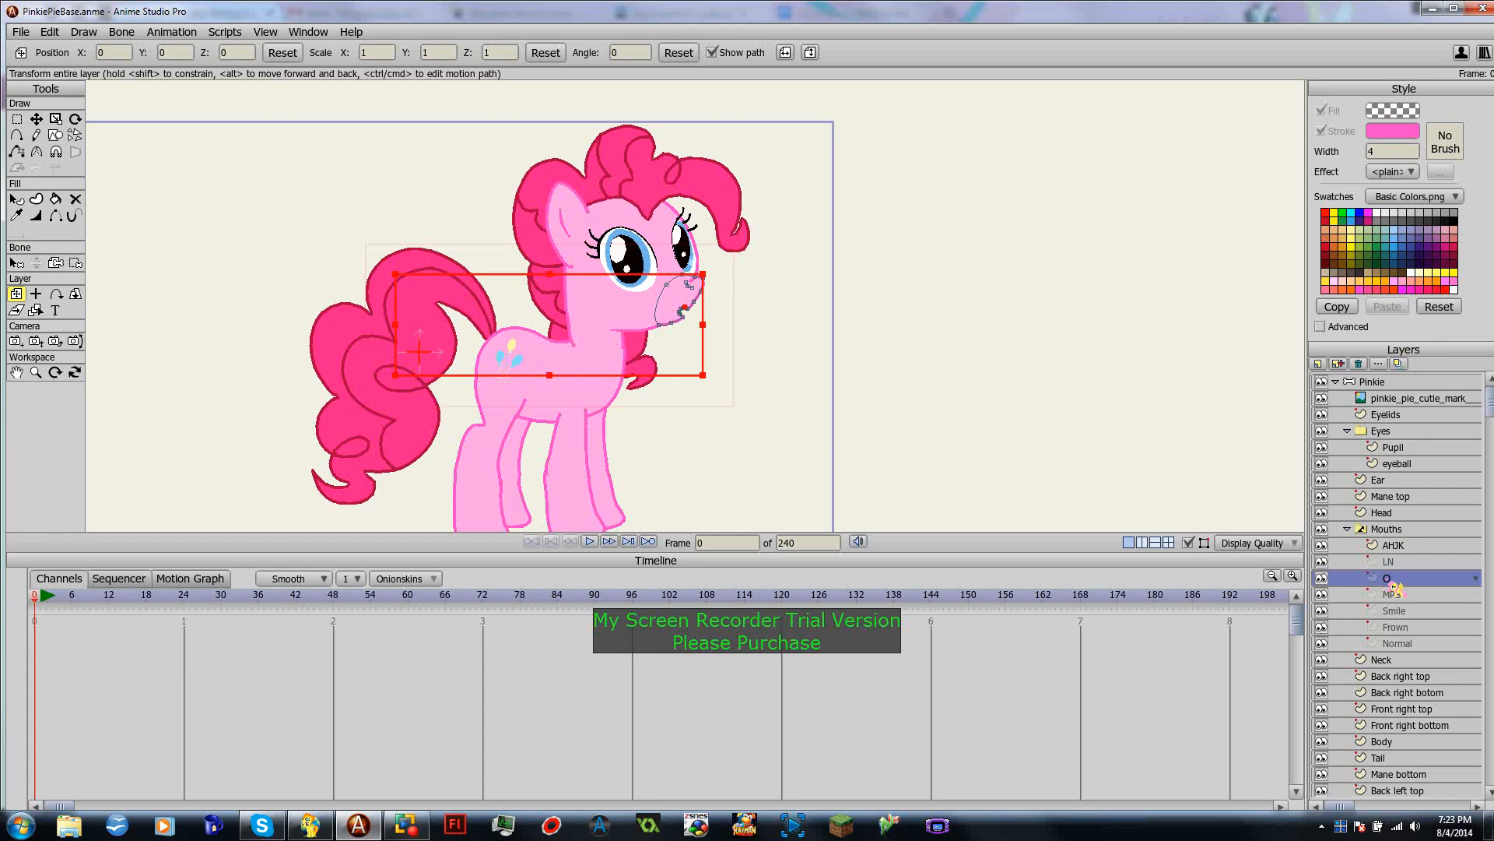
double_click(1390, 580)
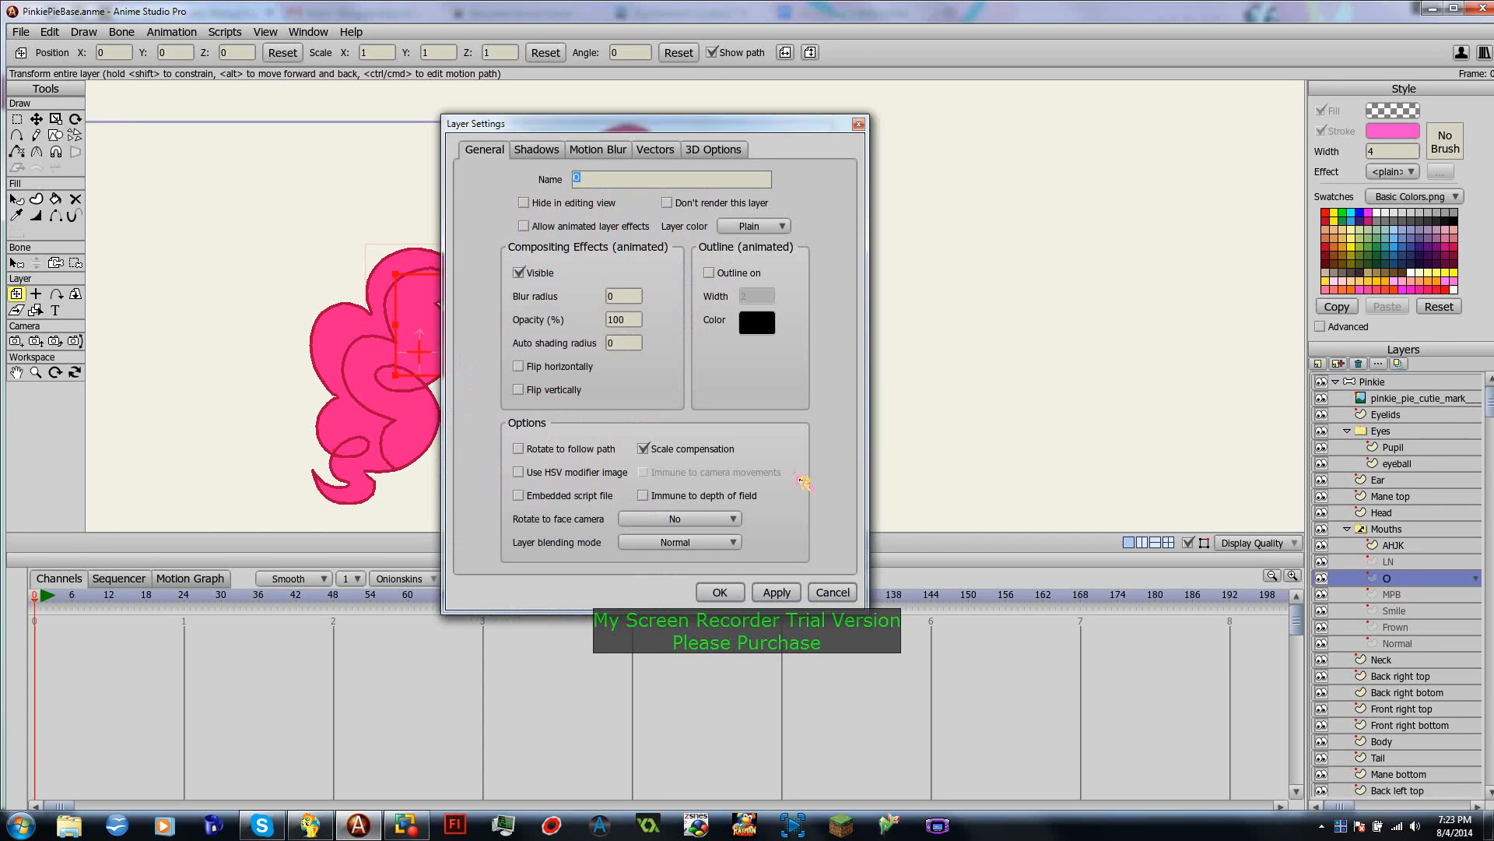
left_click(777, 592)
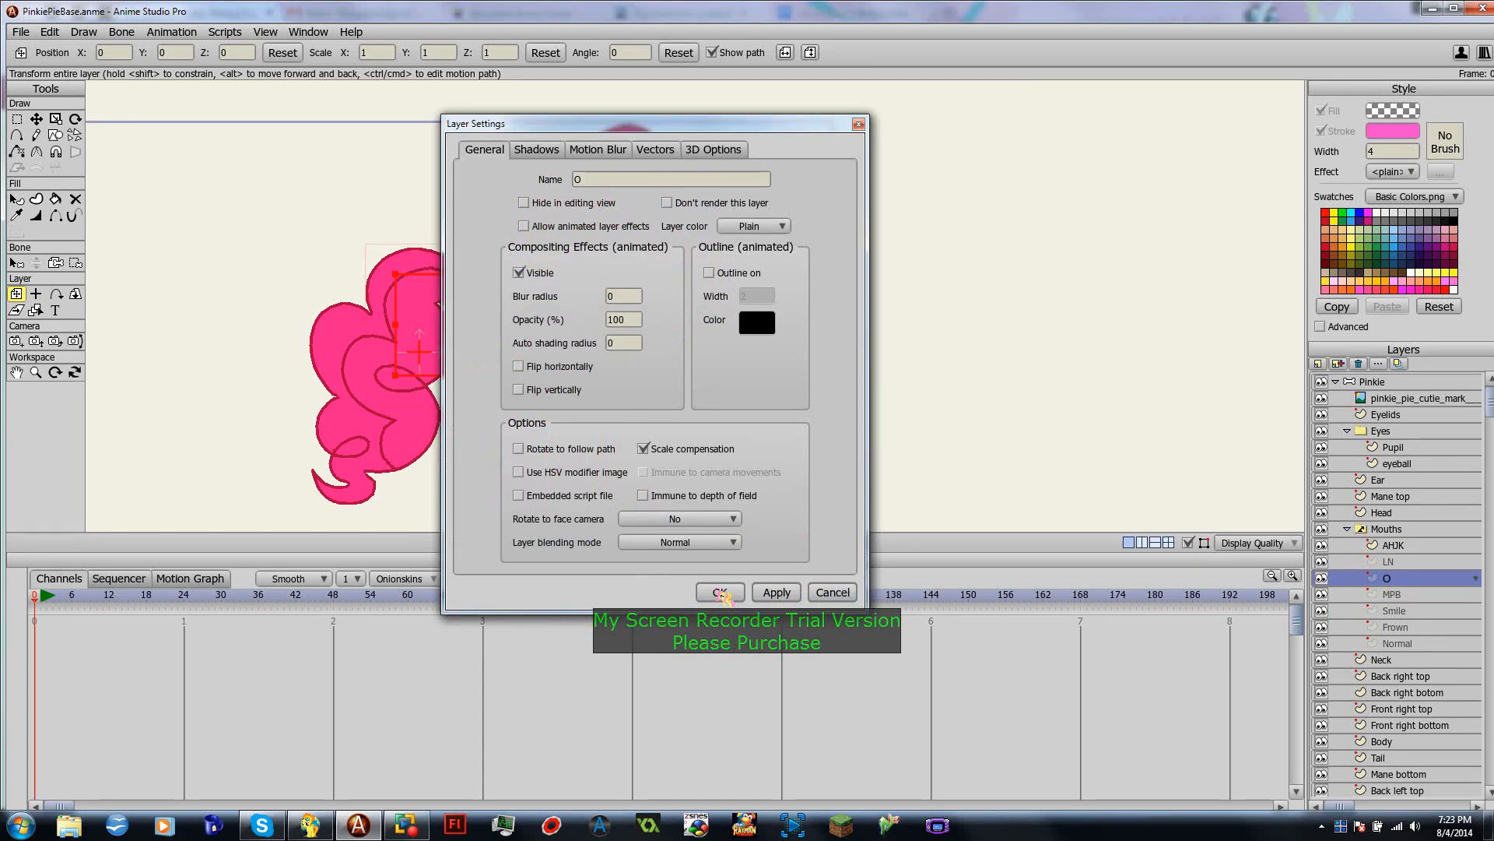
left_click(824, 594)
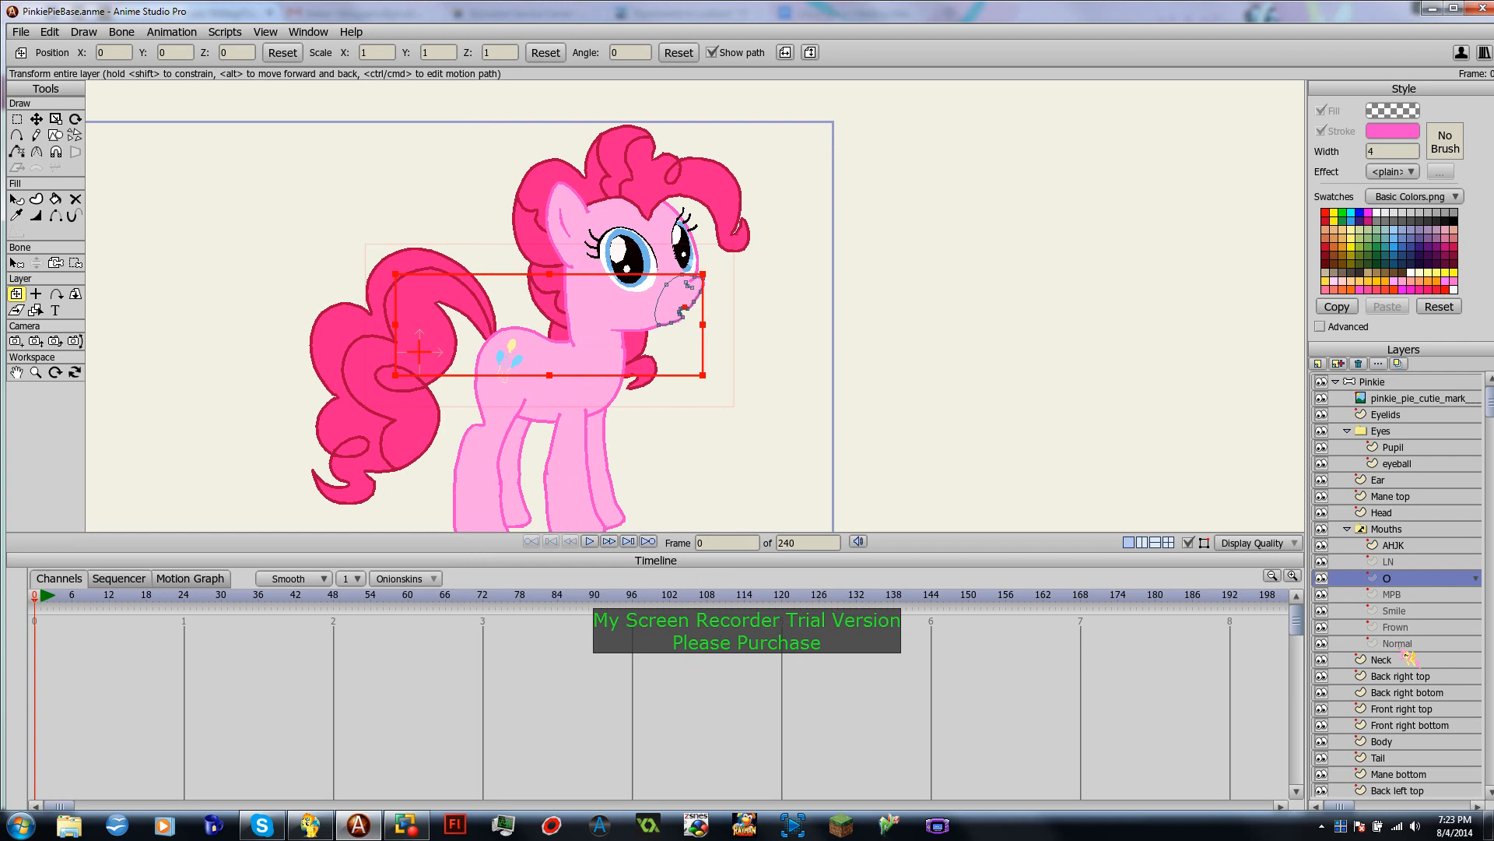
Step: Move the O layer above AHJK so it is first in the Mouths switch layer
left_click(1387, 563)
left_click(1387, 546)
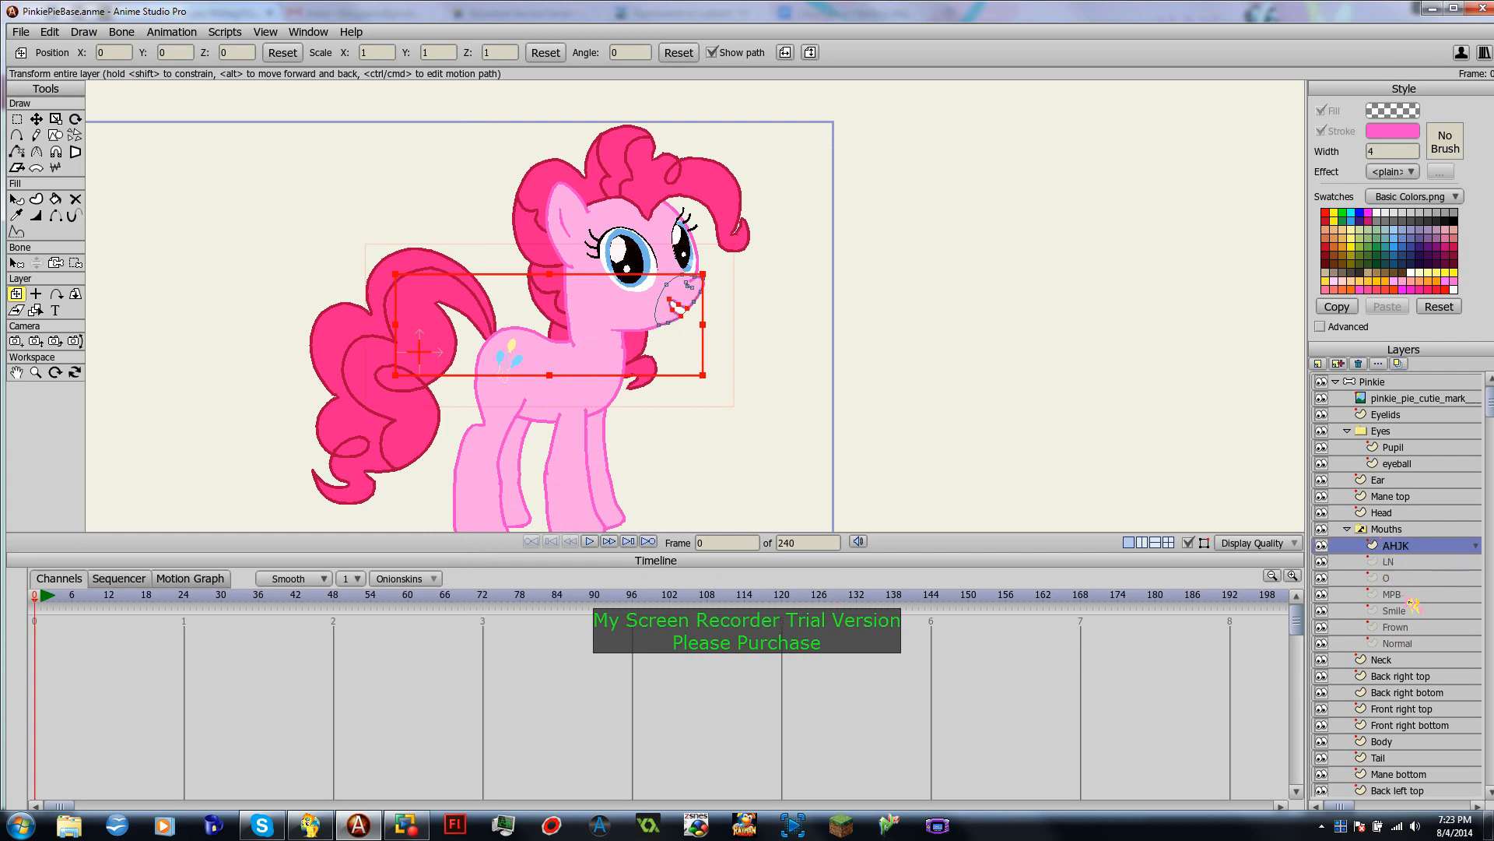
left_click_drag(1391, 585, 1405, 549)
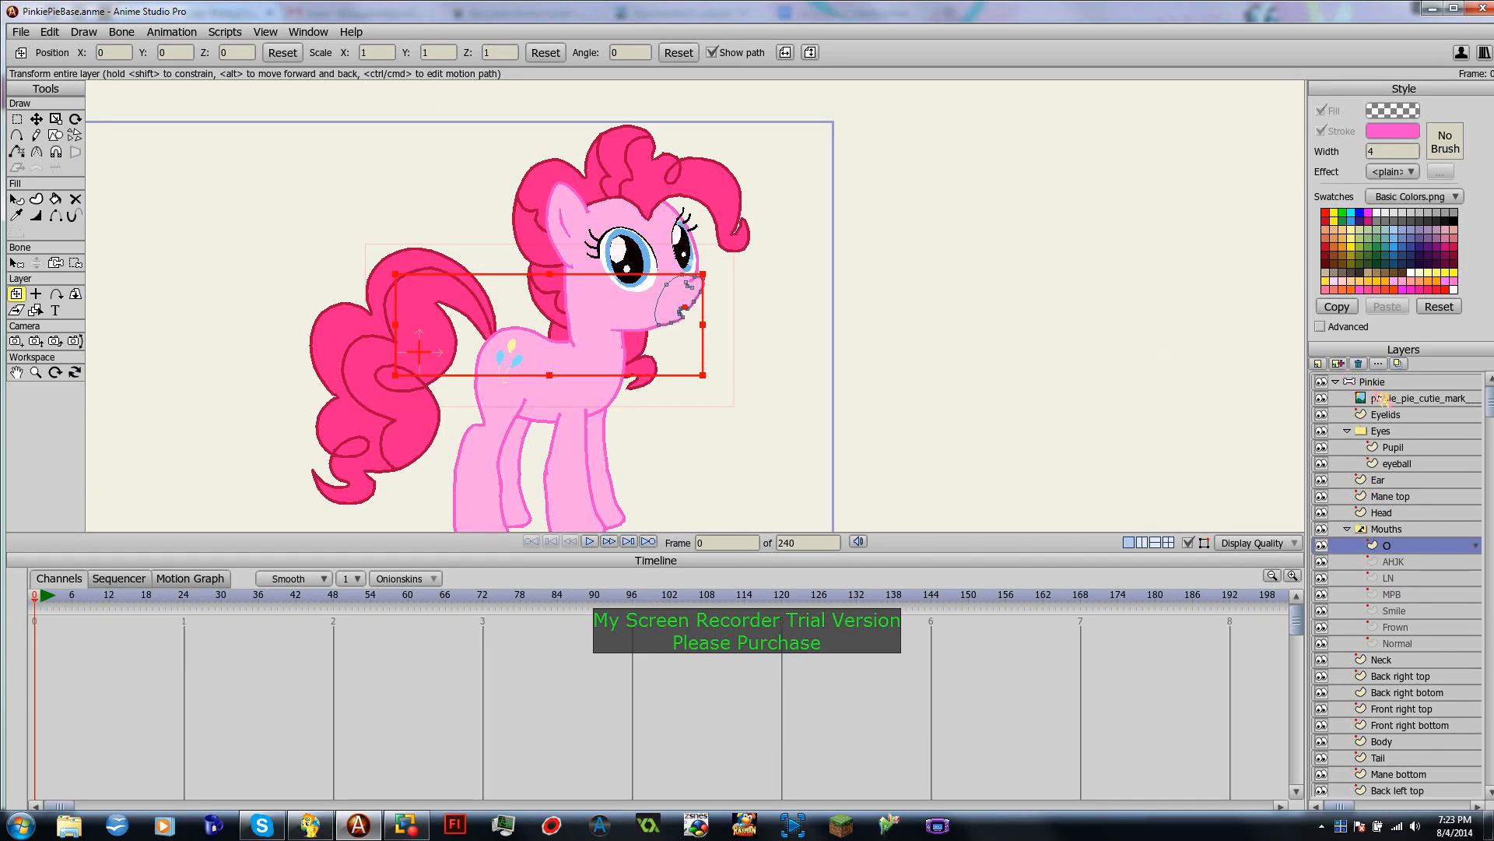
Step: Examine the O mouth on the full character and compare it with the Smile, MPB, LN and AHJK mouths
left_click(1354, 380)
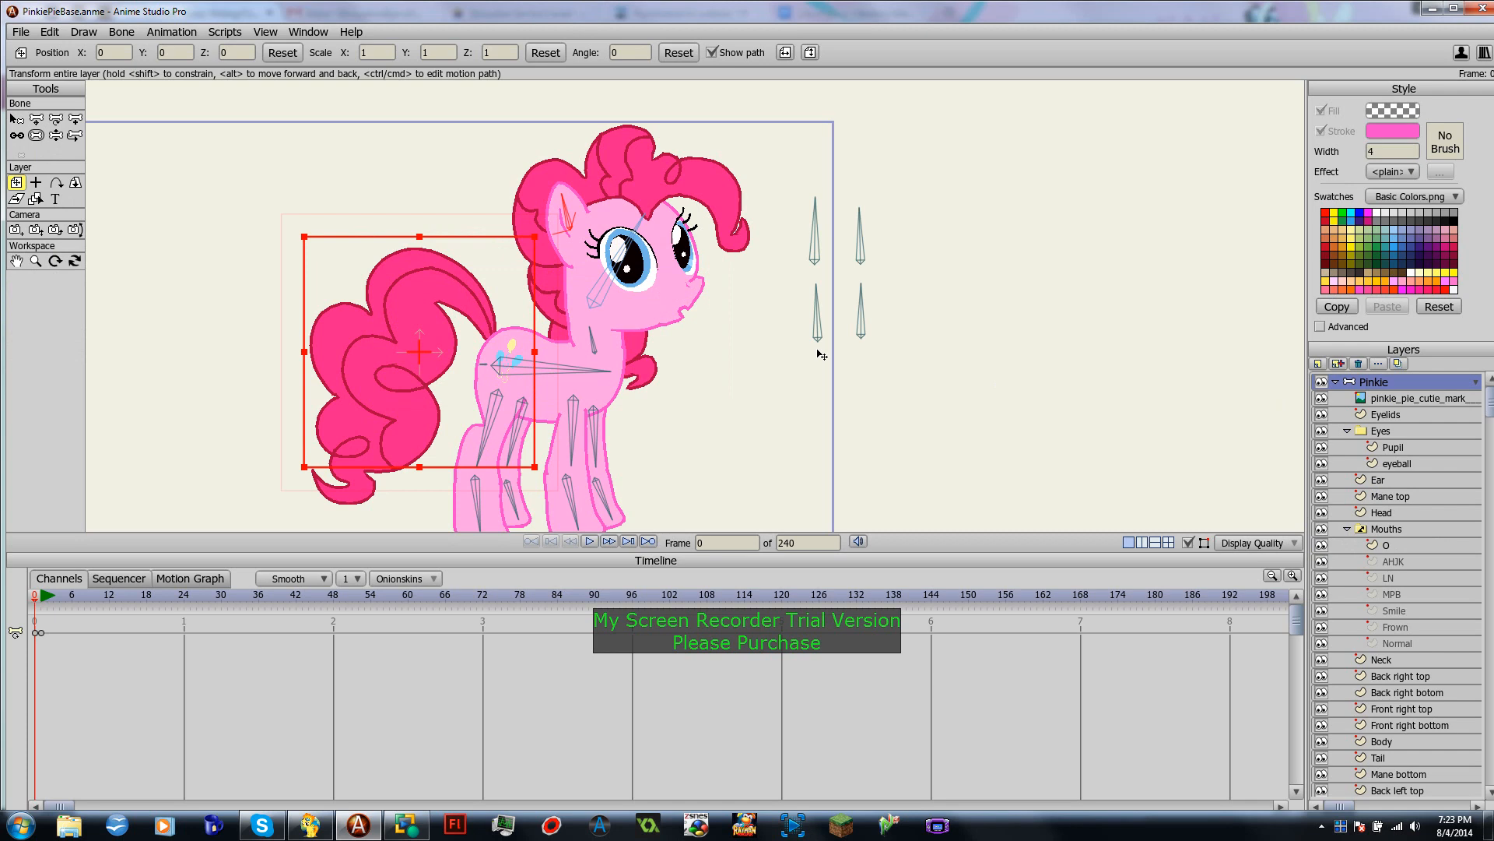
scroll(821, 355, "up", 4)
scroll(740, 373, "down", 5)
scroll(741, 373, "up", 1)
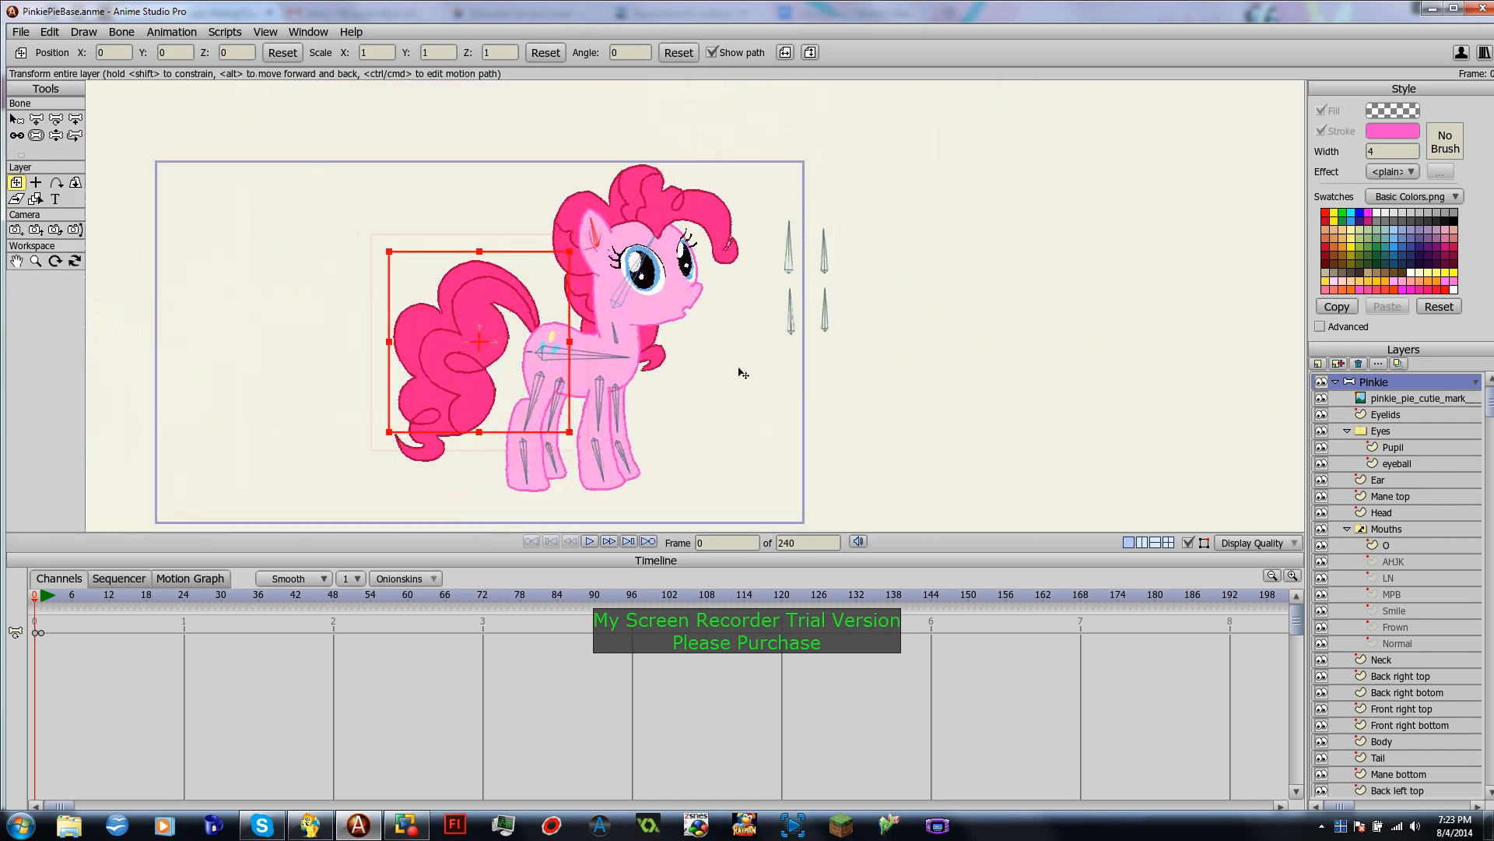
scroll(742, 373, "up", 2)
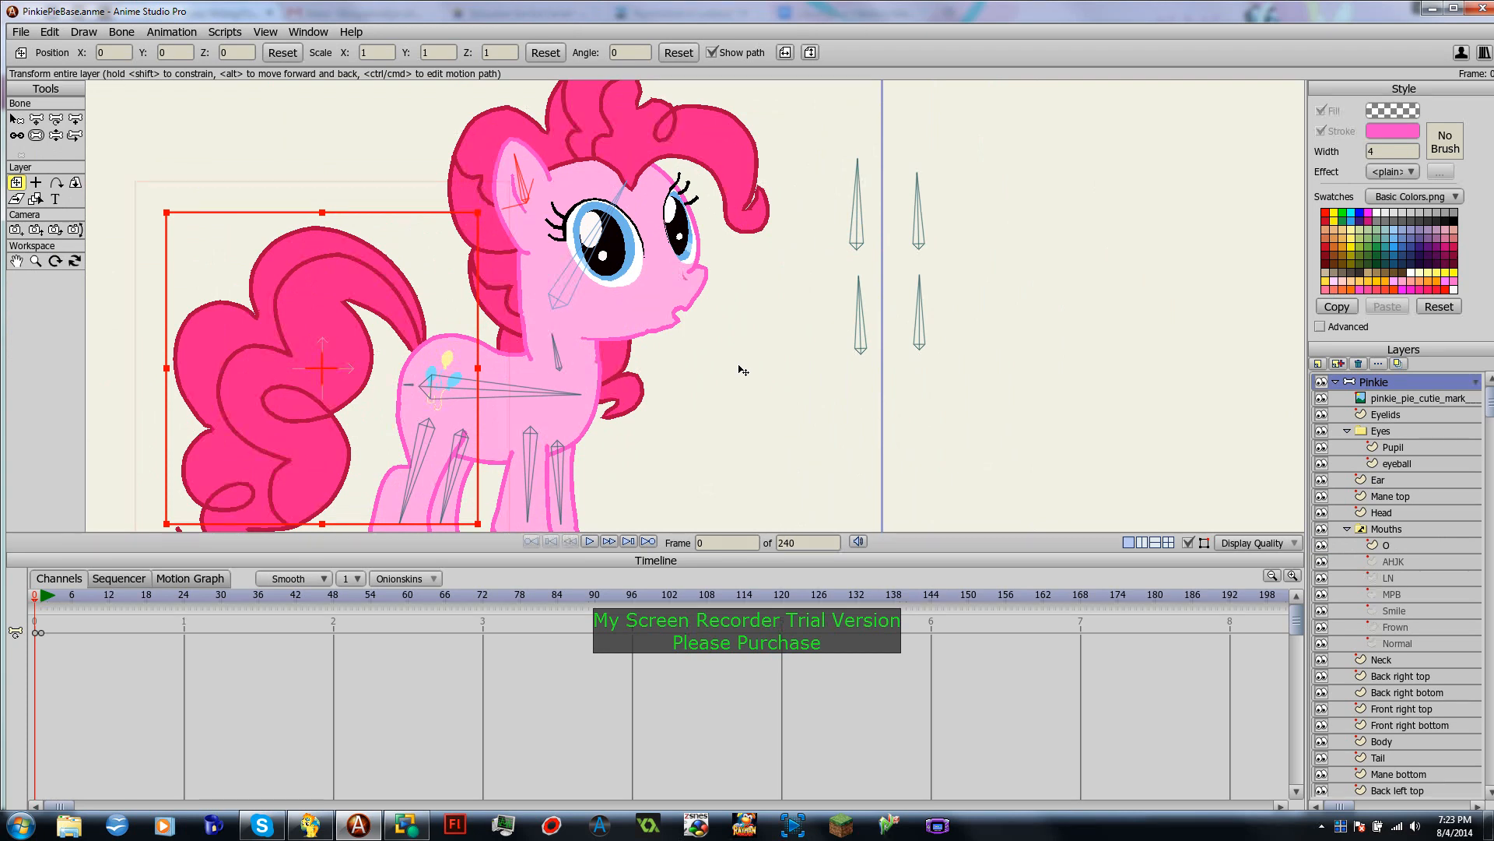
left_click(1396, 612)
left_click(1396, 596)
left_click(1393, 581)
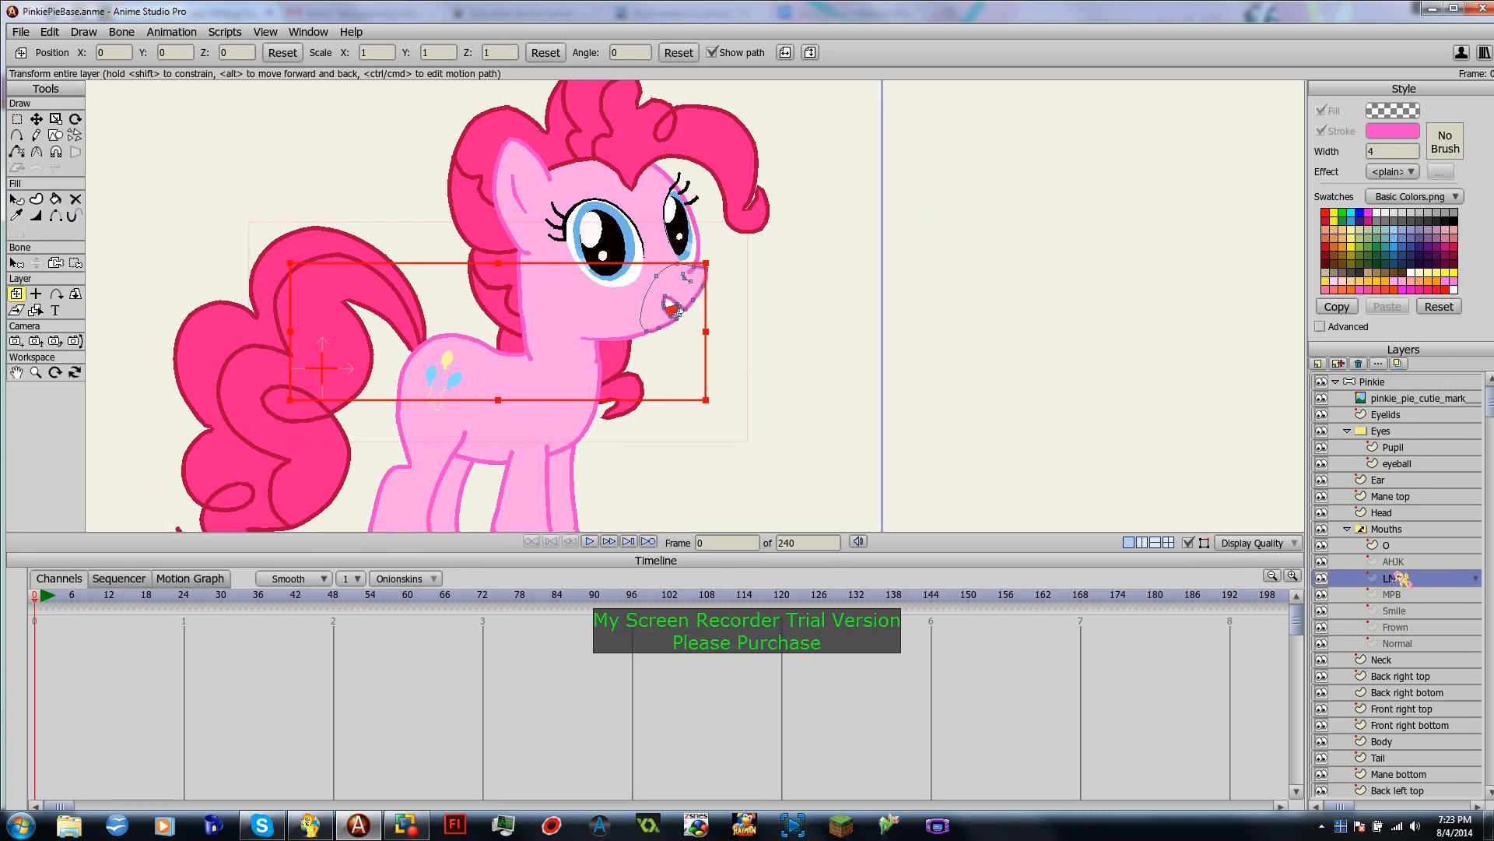
left_click(1397, 563)
left_click(1393, 550)
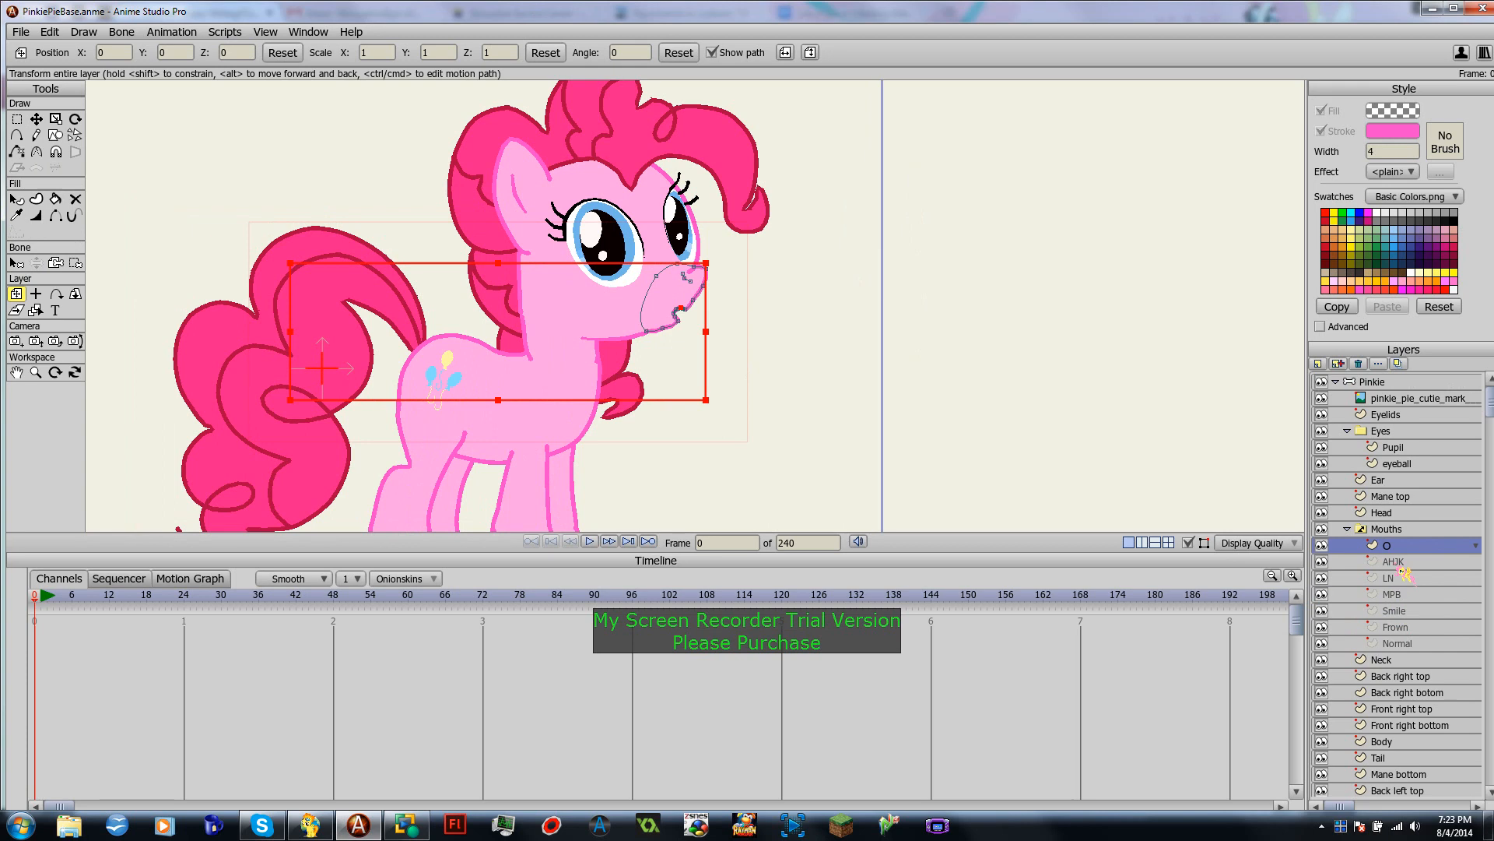
left_click(1407, 596)
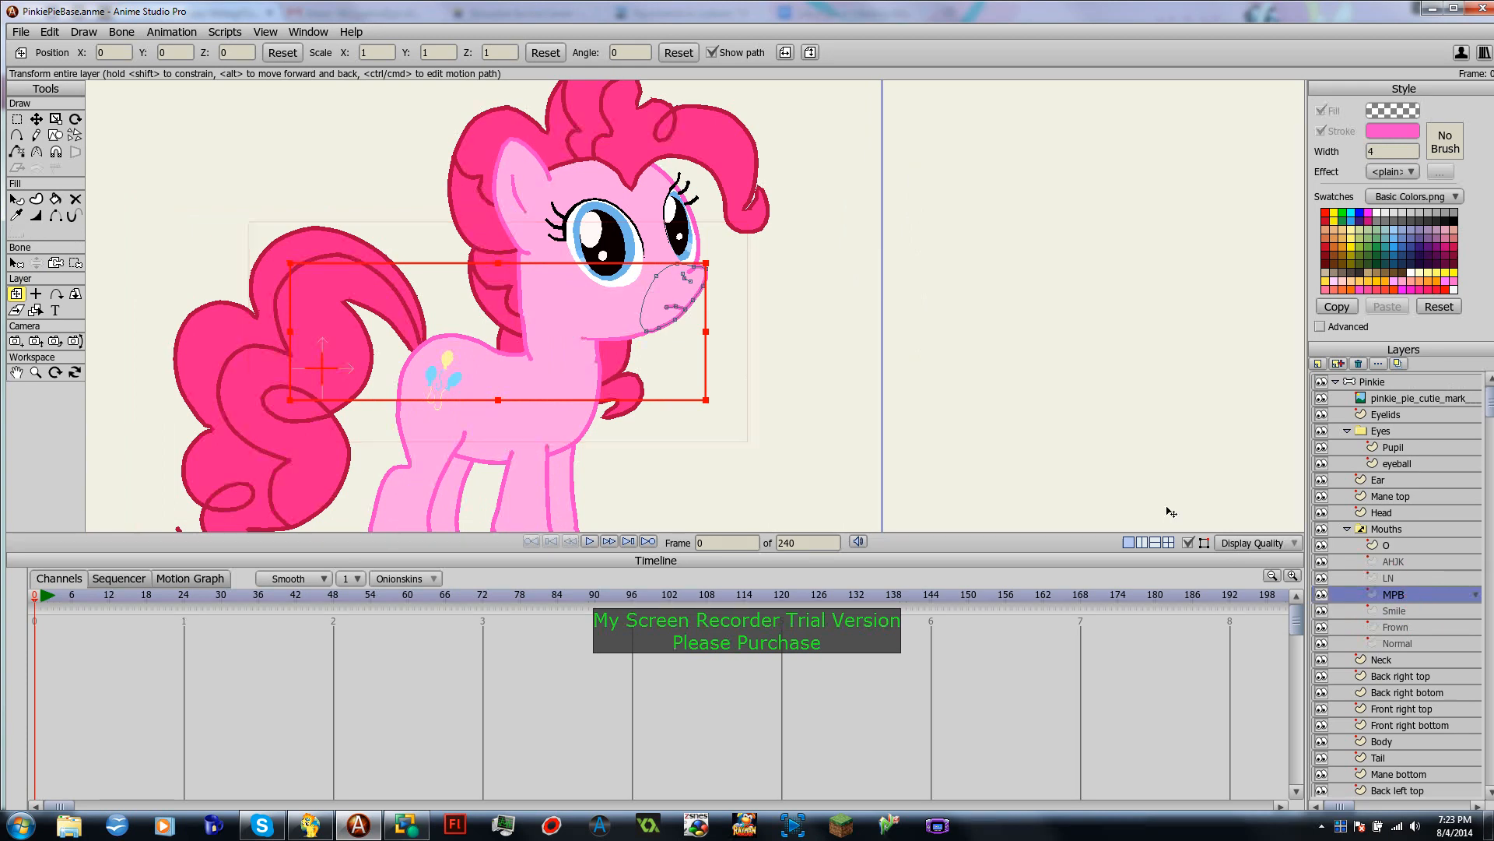
scroll(778, 440, "up", 3)
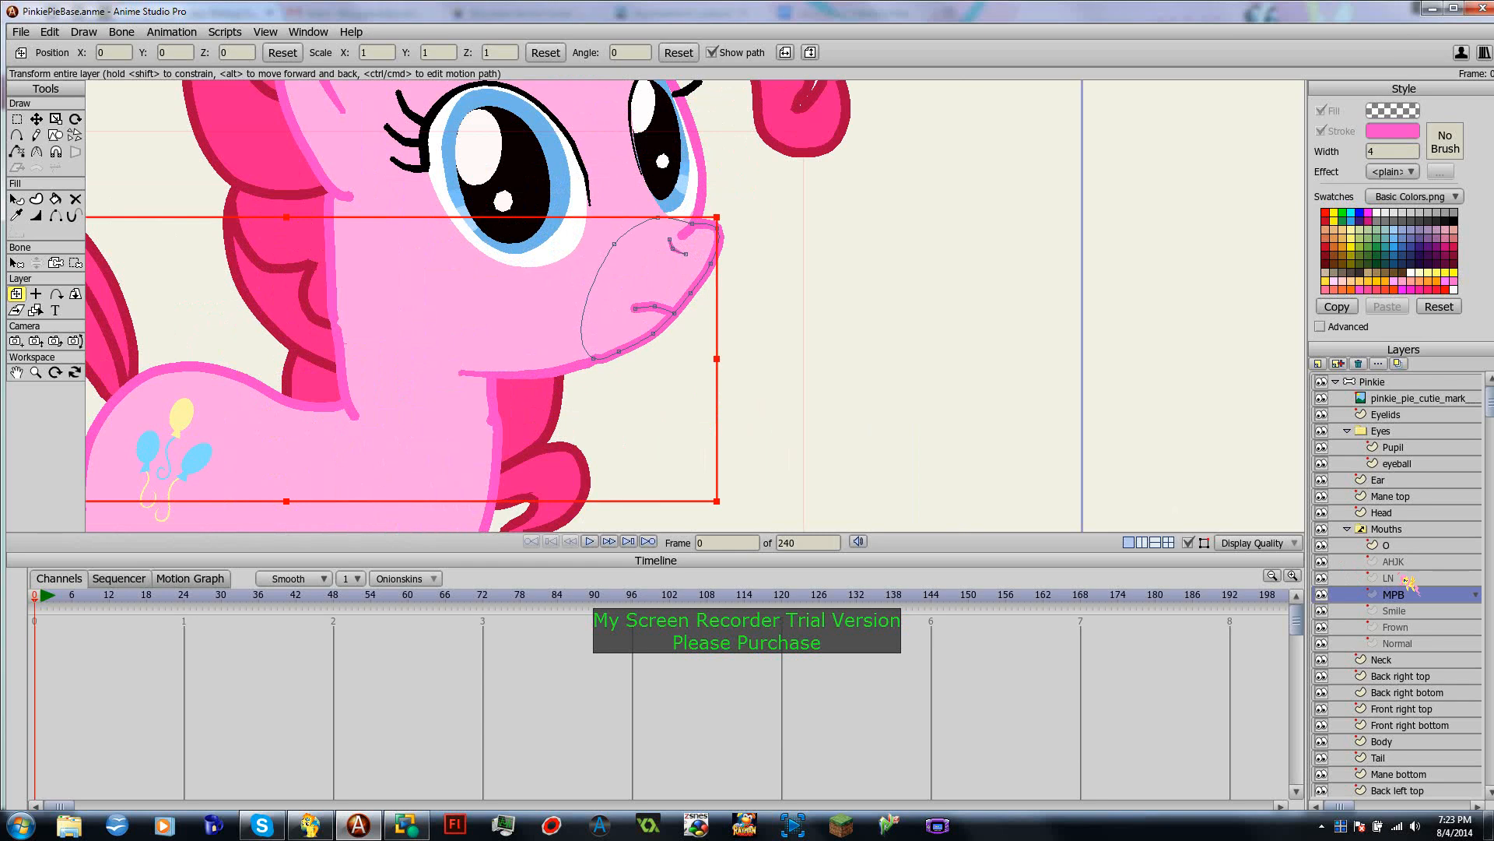
left_click(1340, 365)
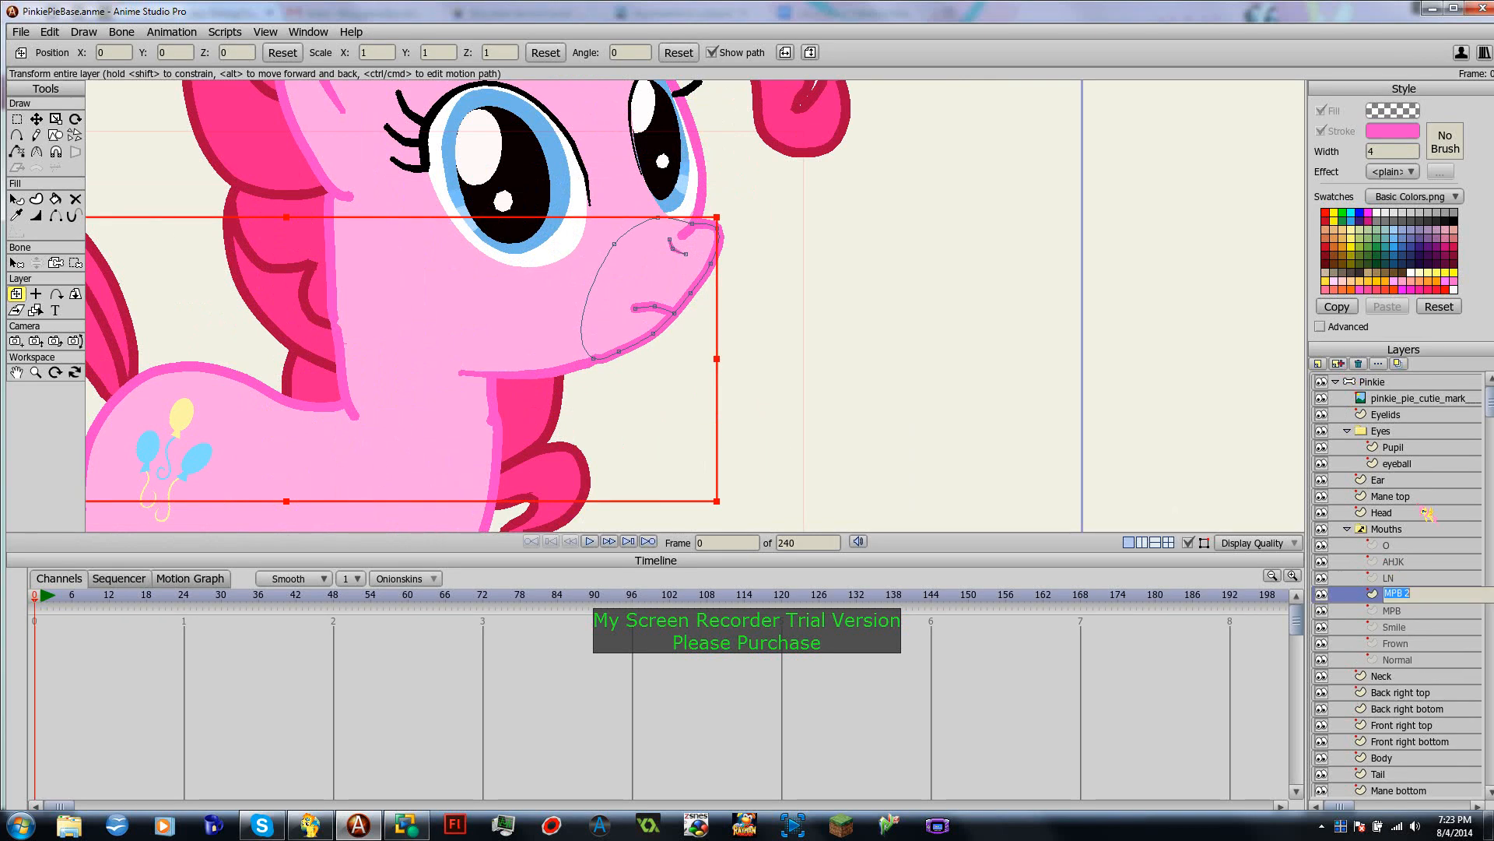
type("A")
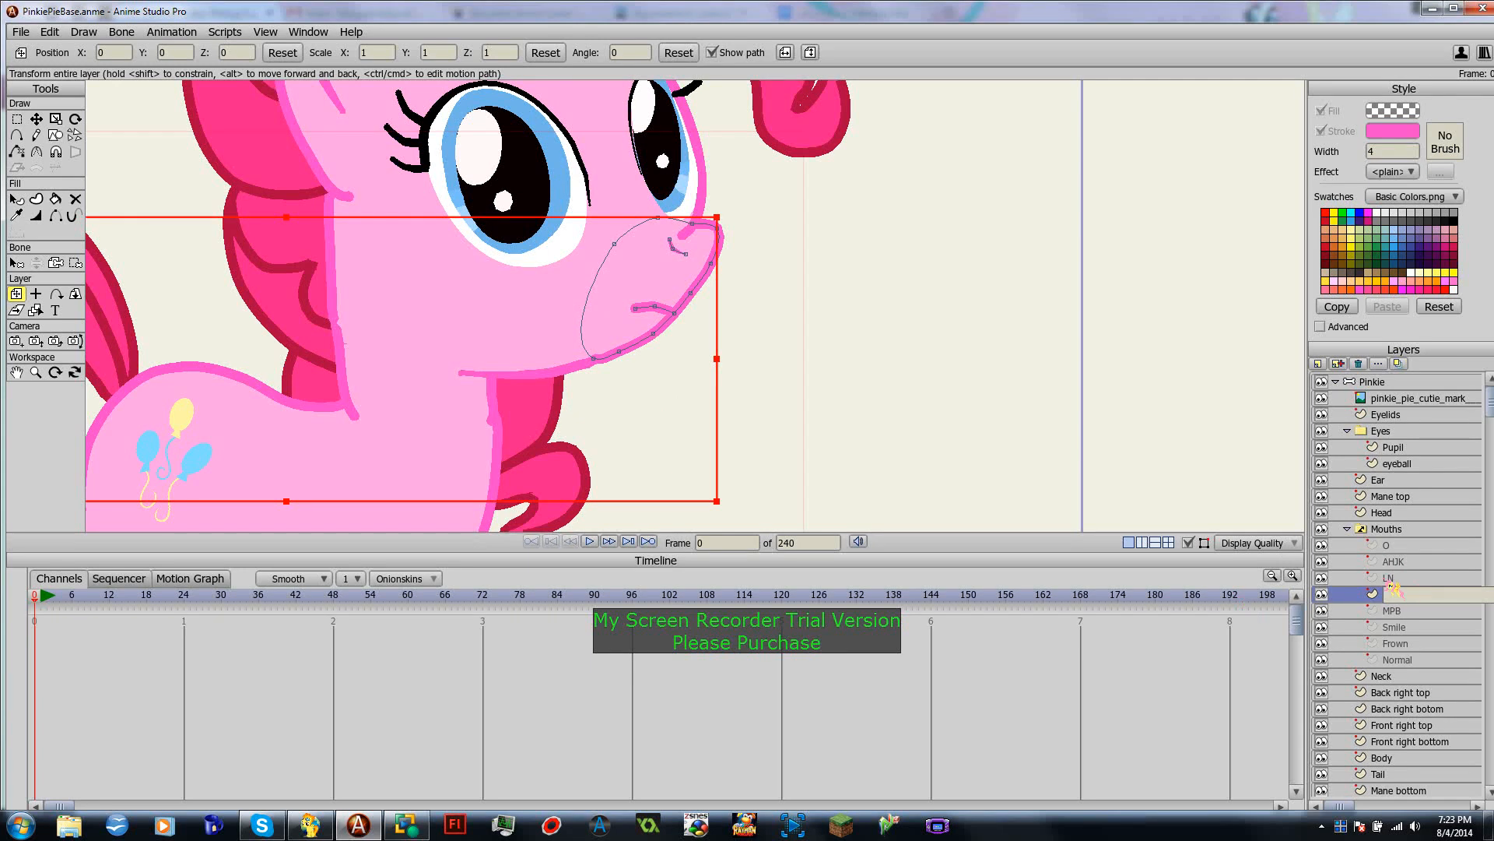
left_click(1358, 363)
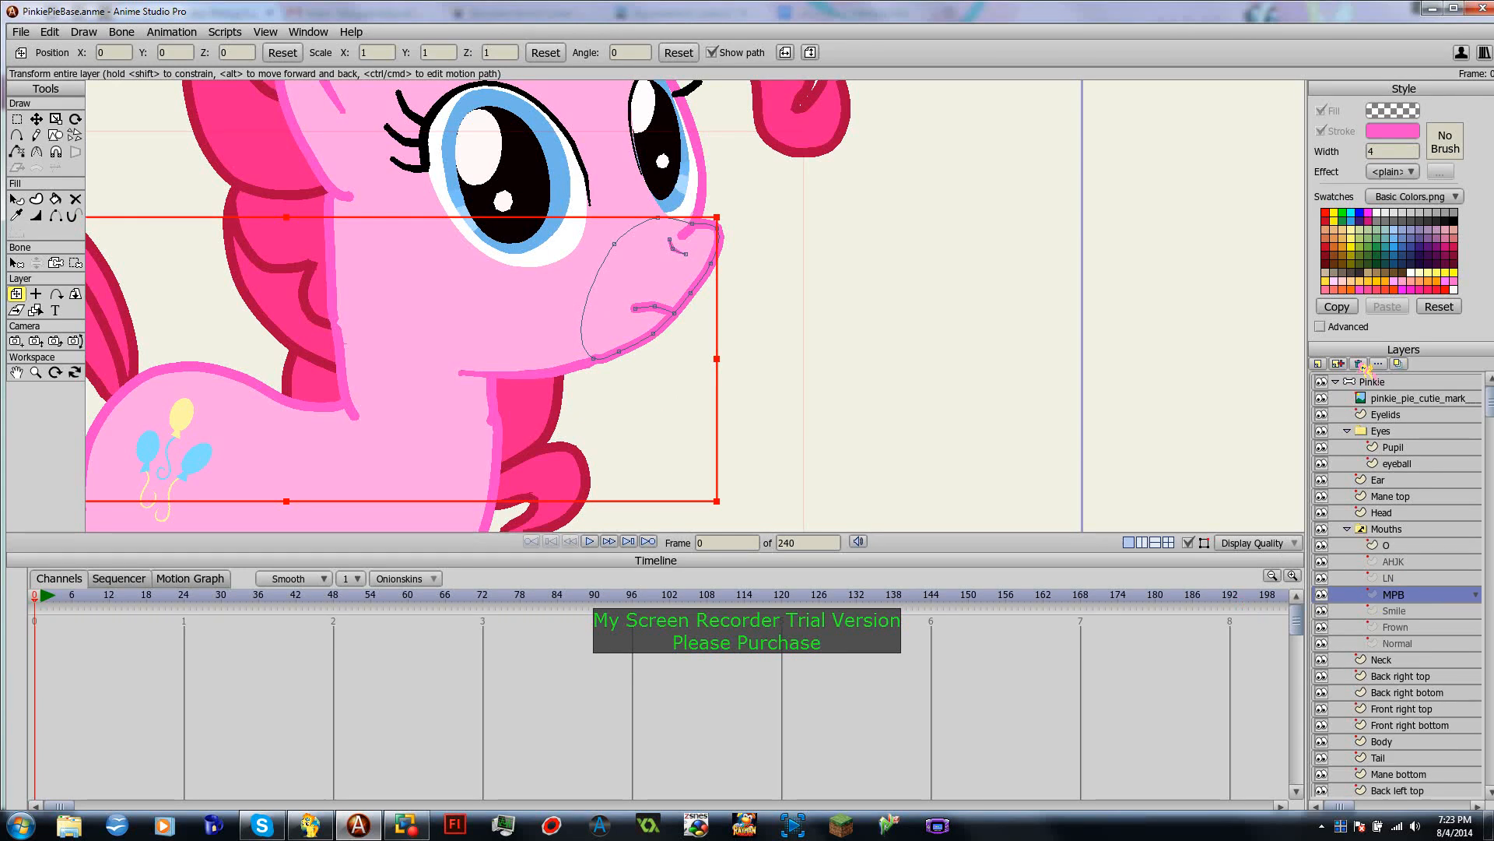
Step: Compare the AHJK, MPB, LN and O mouths and rename the LN layer as LNT
left_click(1394, 566)
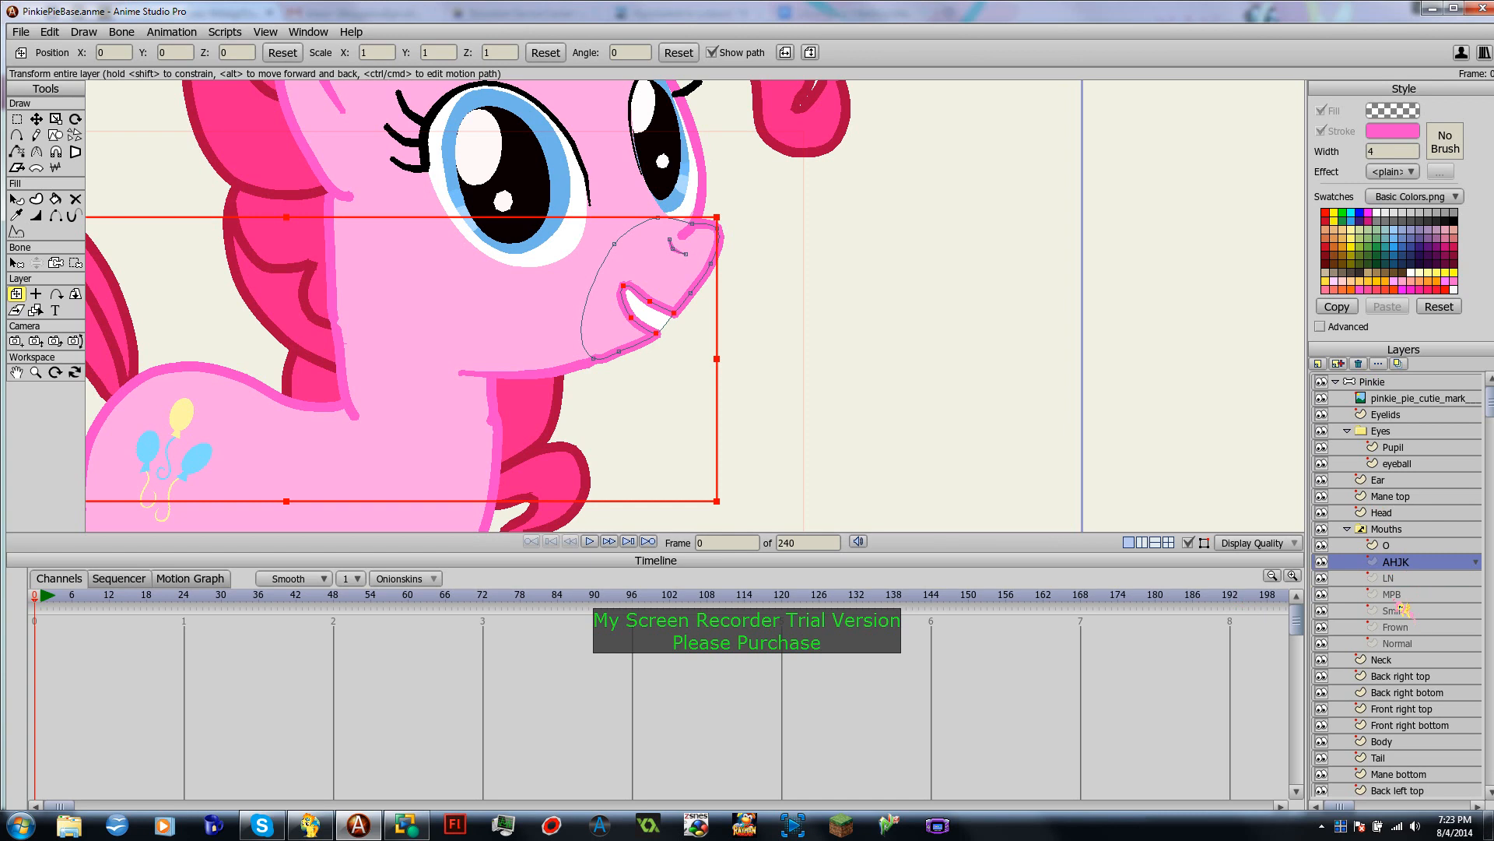
left_click(1400, 595)
left_click(1401, 584)
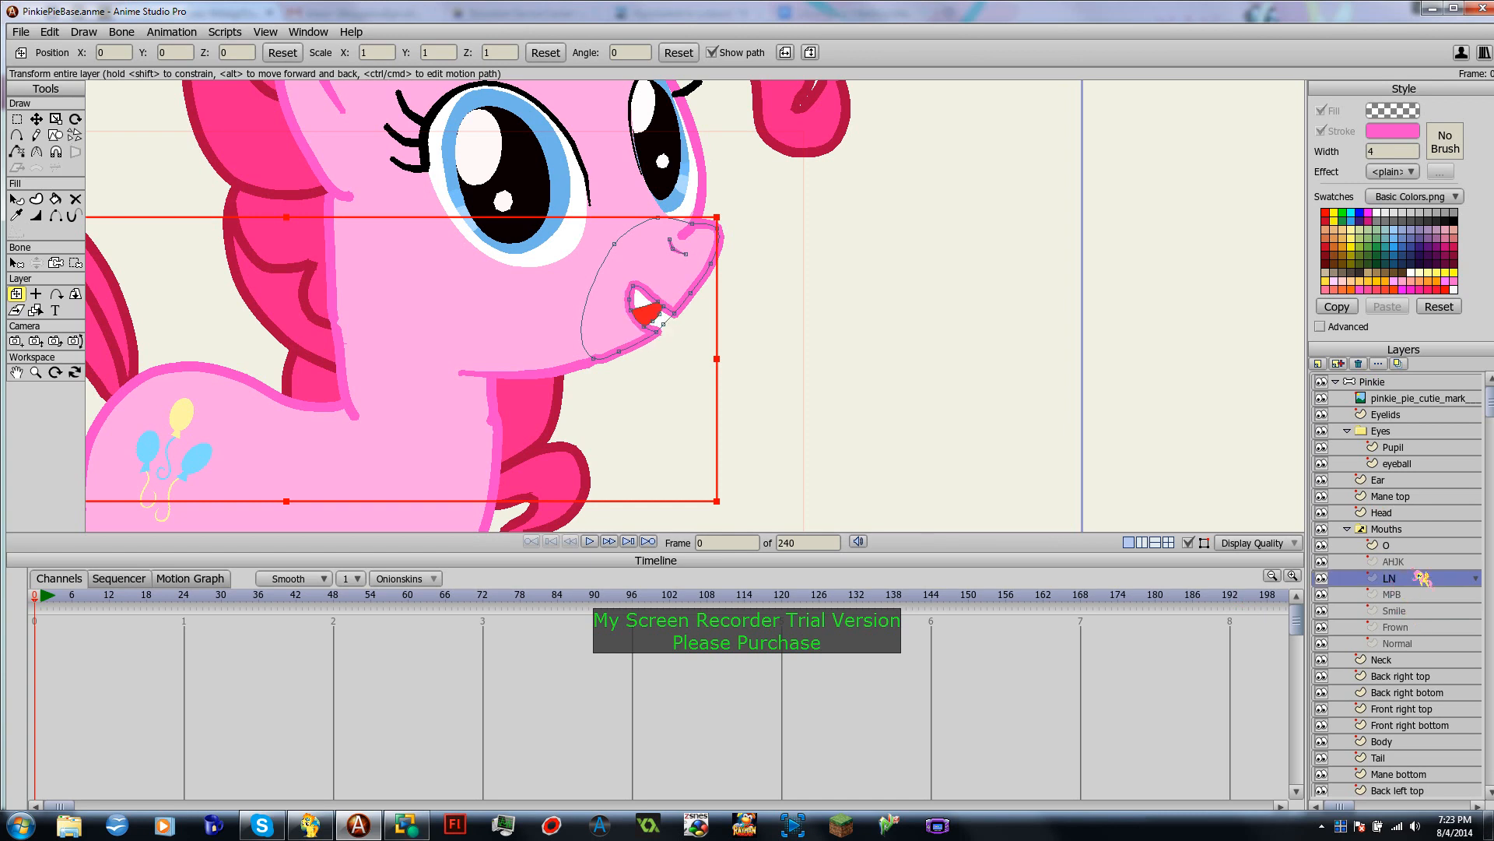
left_click(1418, 569)
left_click(1397, 552)
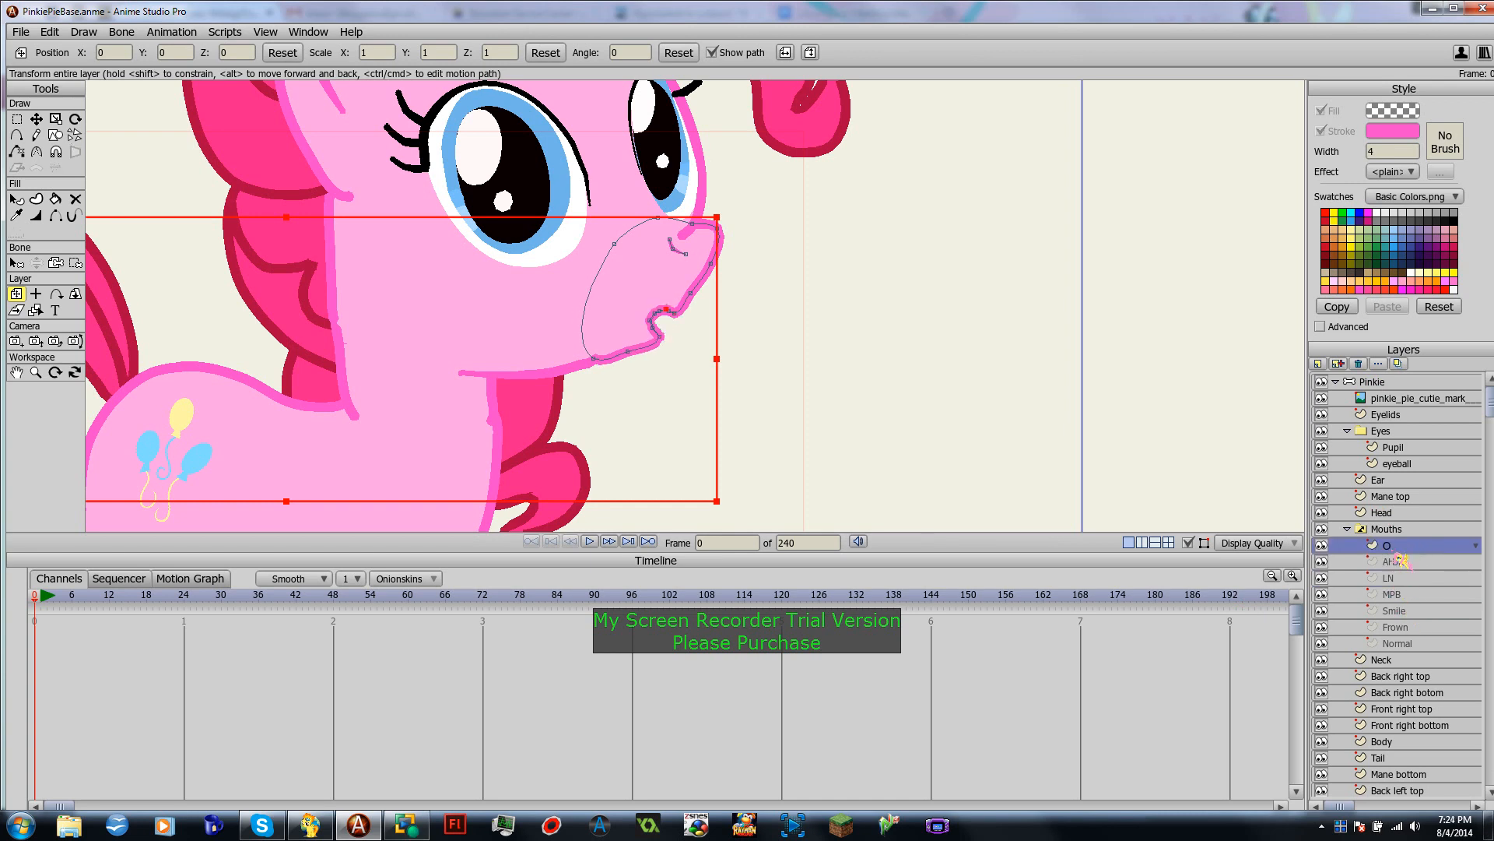
left_click(1402, 585)
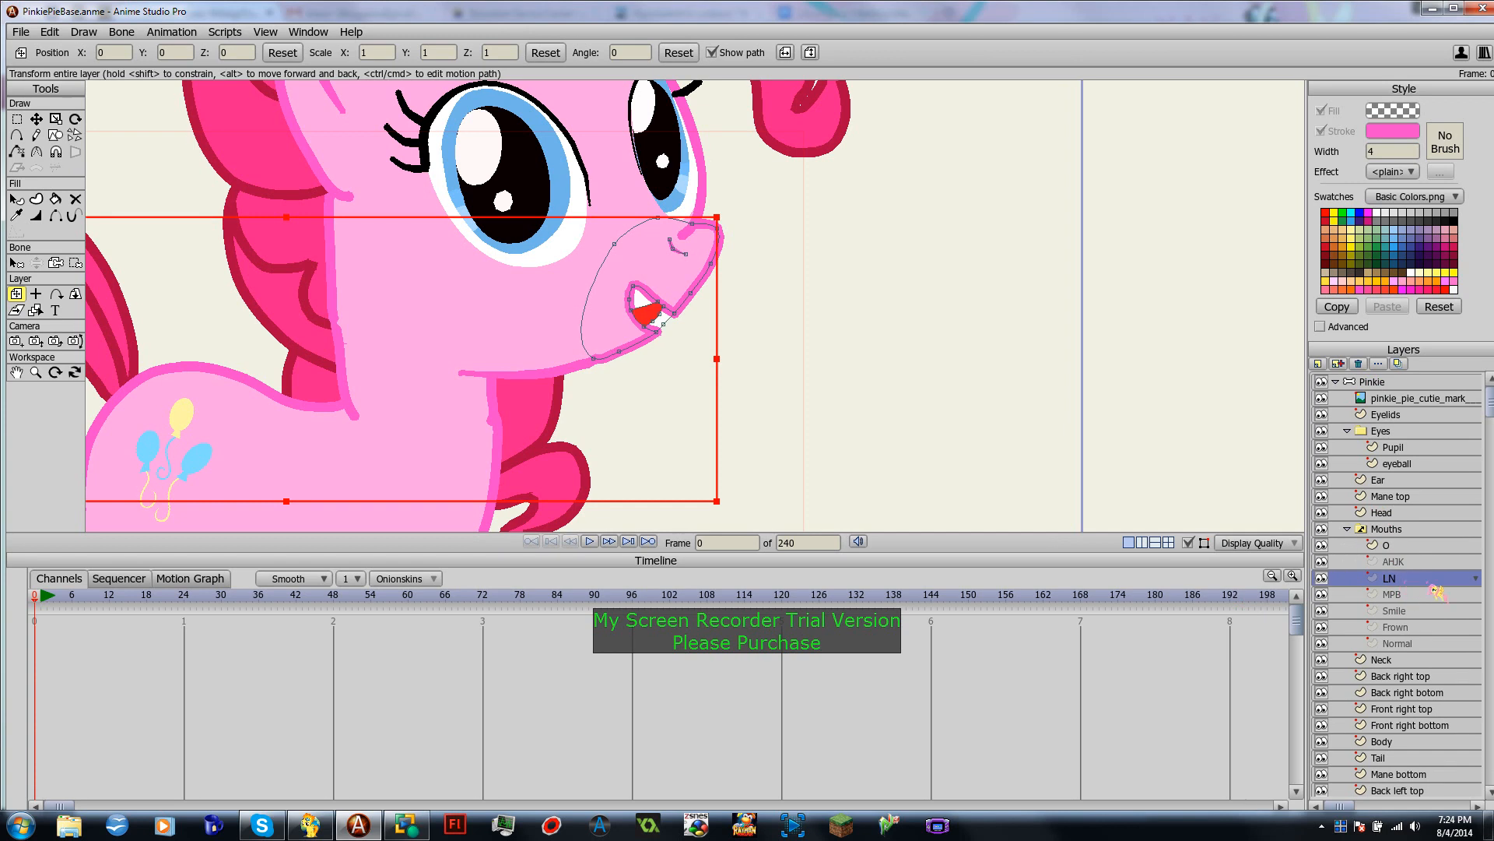
double_click(1402, 585)
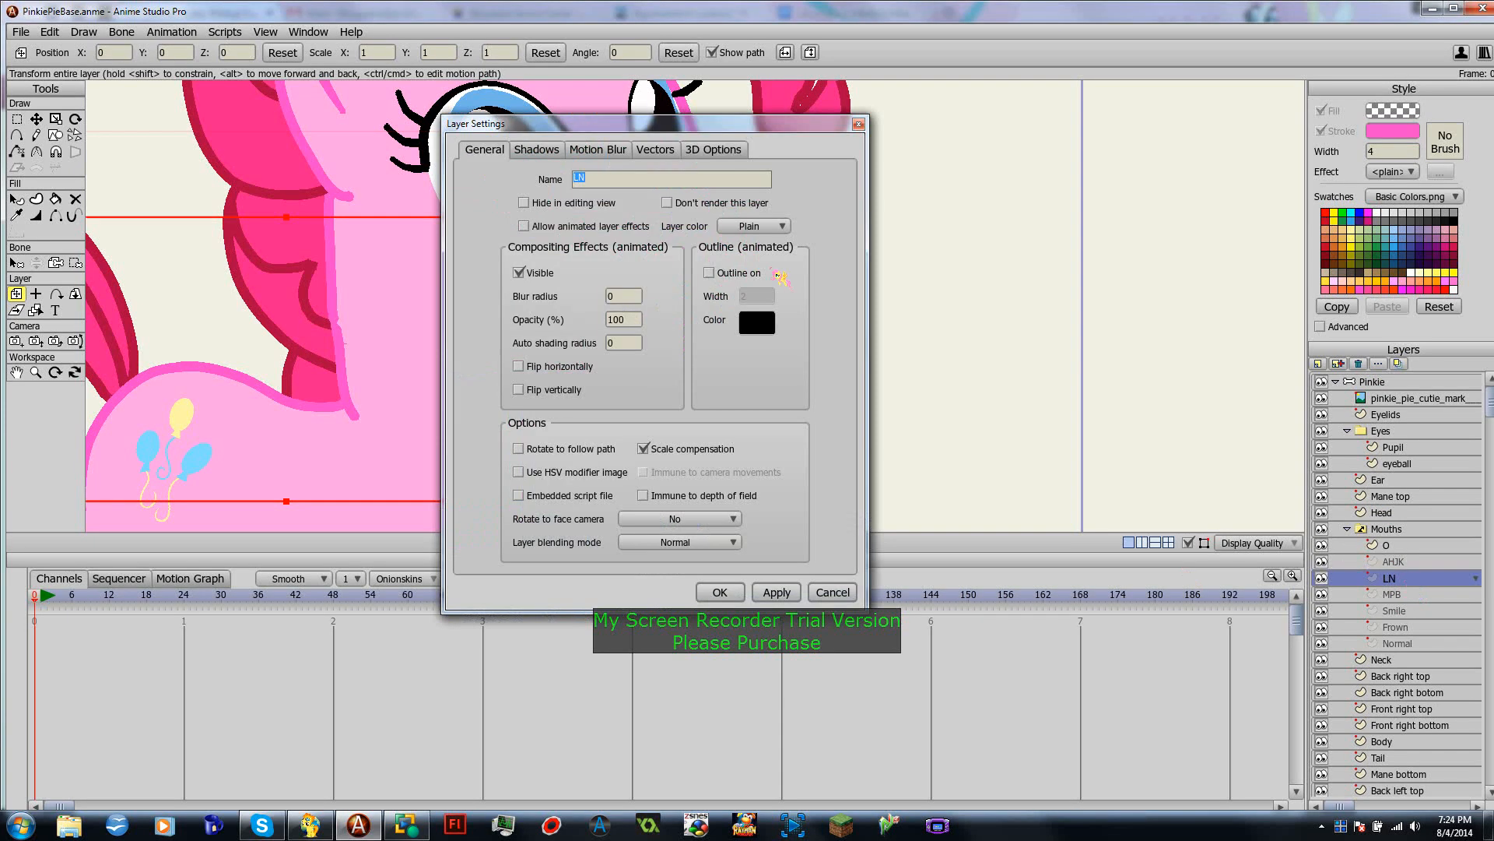
left_click(614, 184)
type("T")
left_click(776, 592)
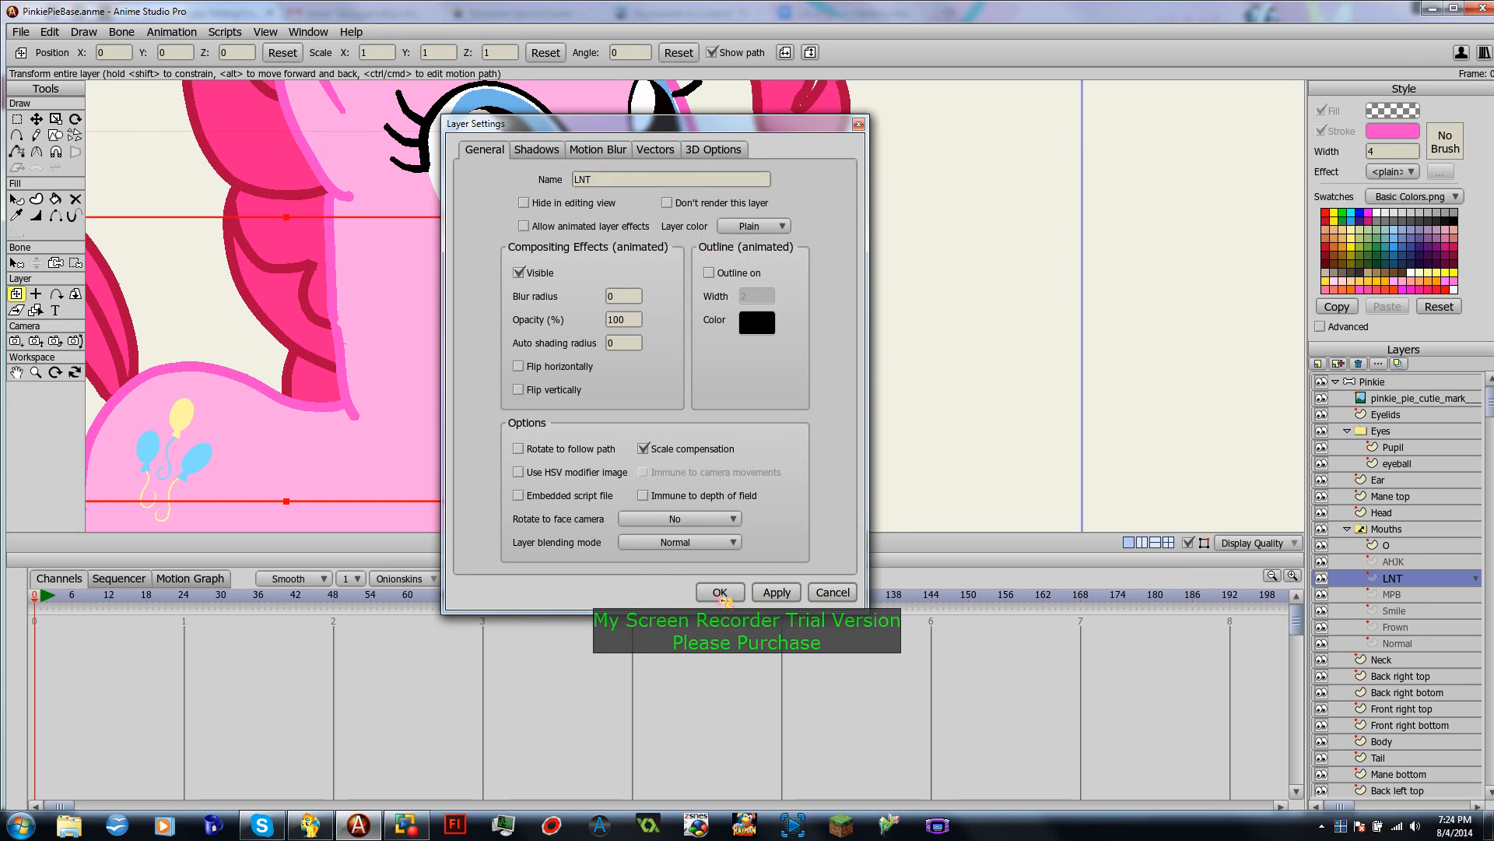
left_click(719, 592)
Step: Check the MPB, Smile, Frown and Normal mouths, and lower the middle point of the Frown mouth line to soften its curve
scroll(744, 403, "down", 3)
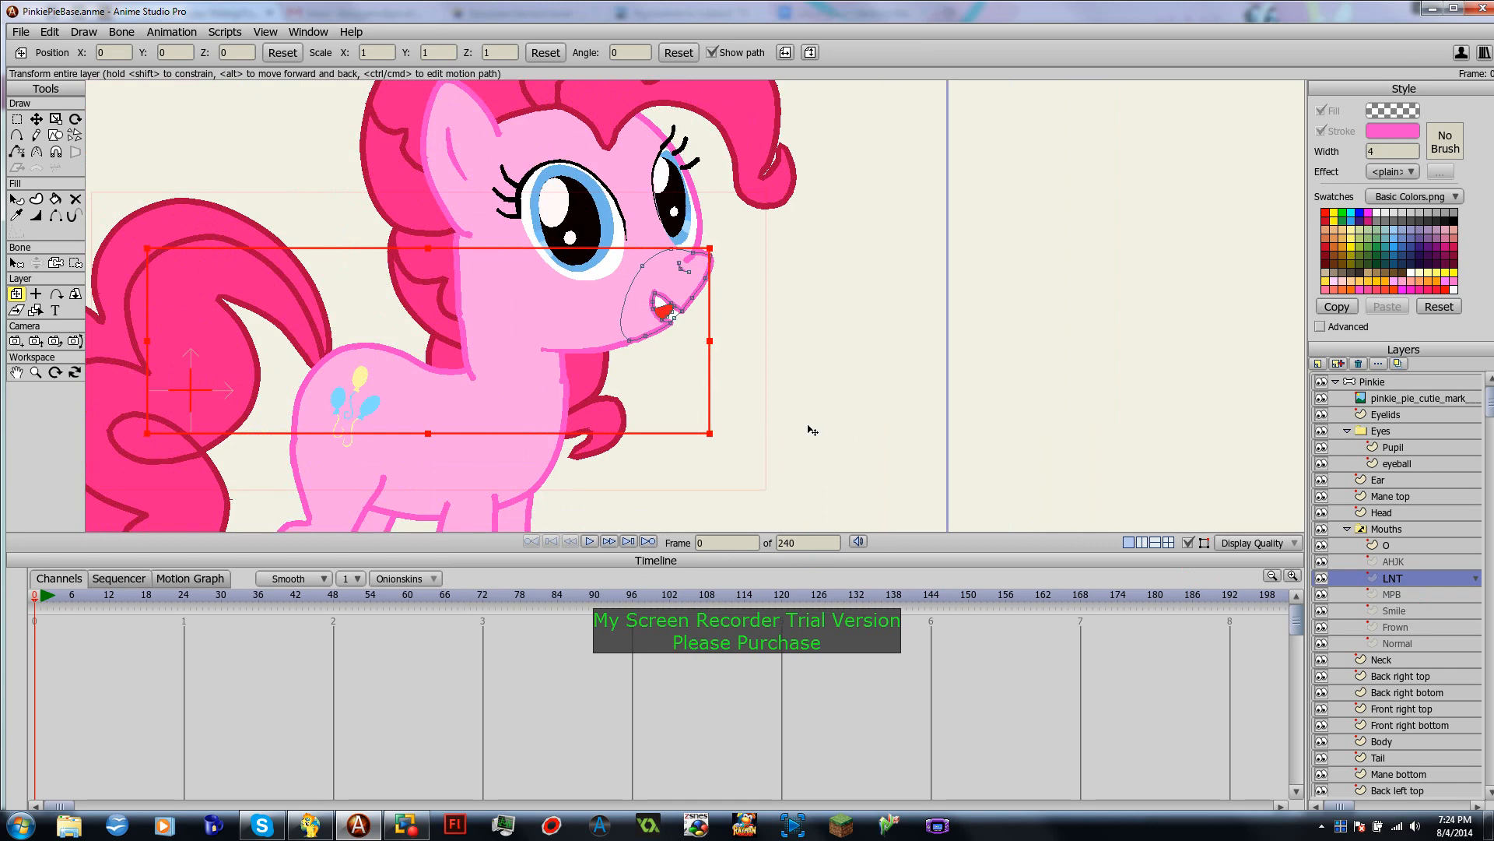
left_click(1399, 596)
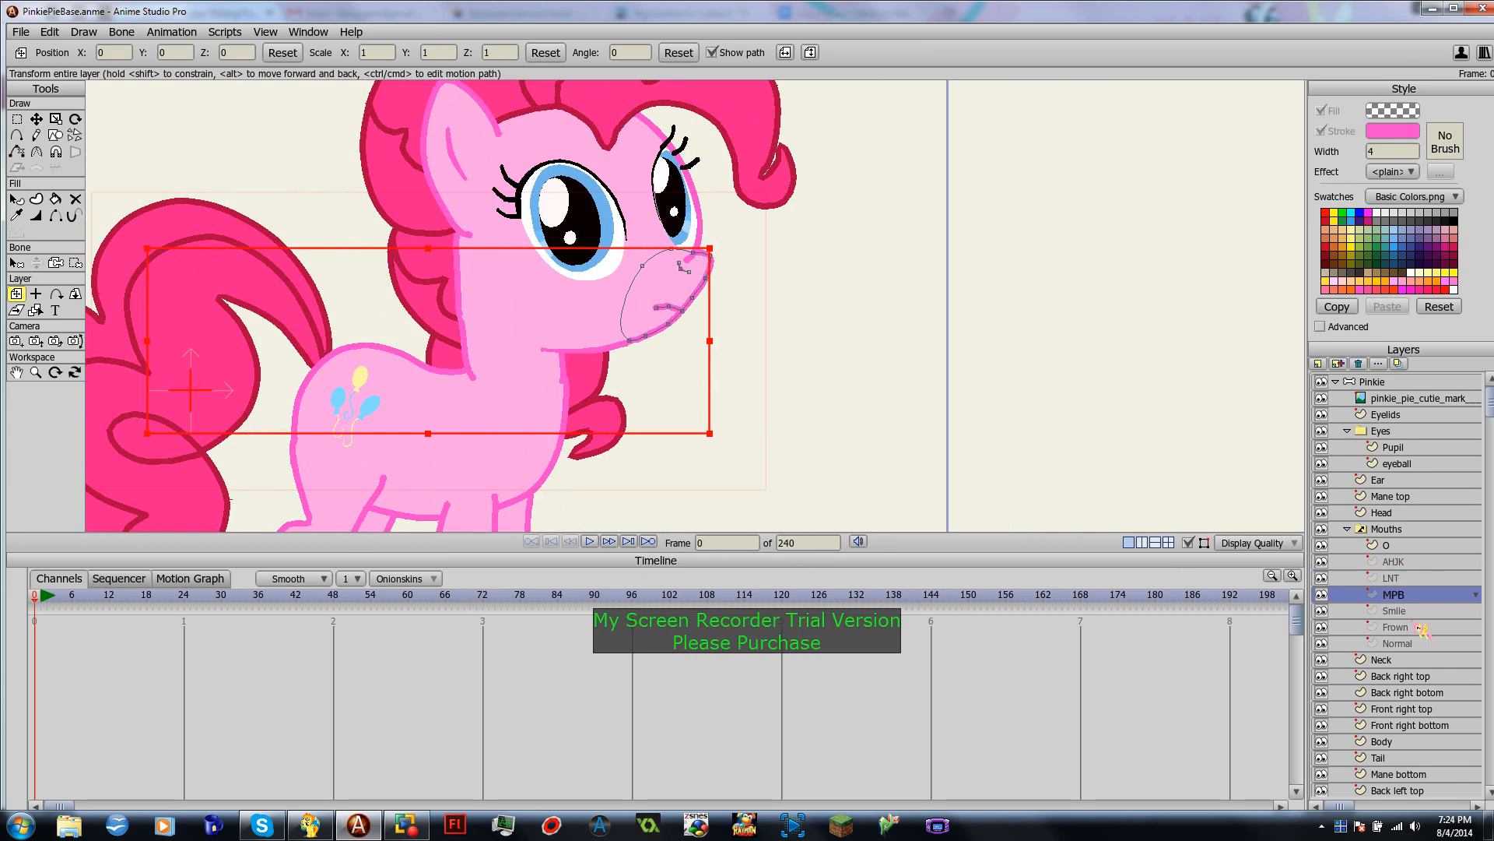
left_click(1409, 611)
left_click(1410, 628)
left_click(1418, 649)
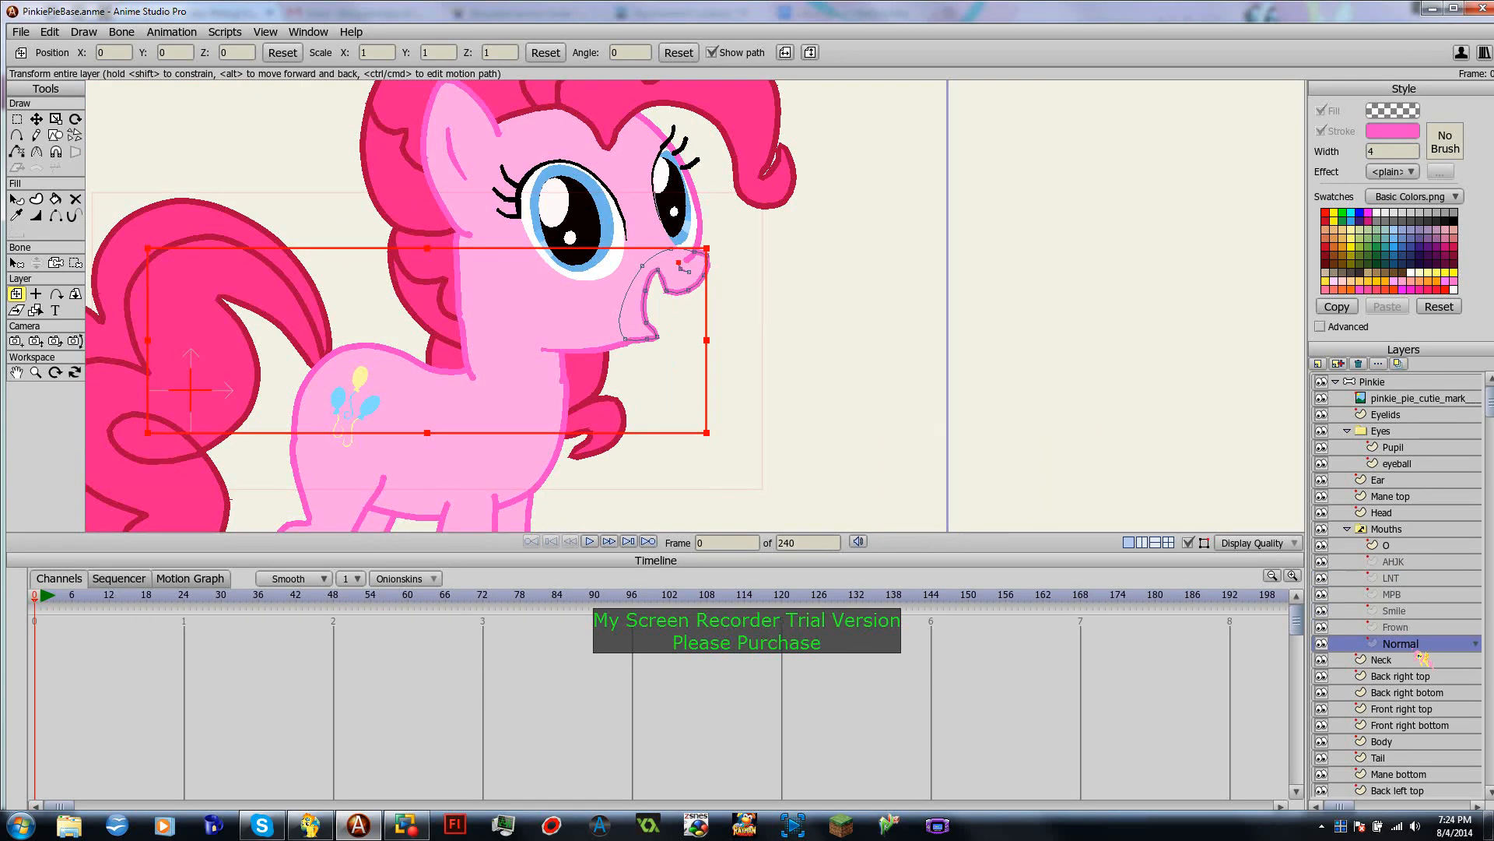
left_click(1401, 629)
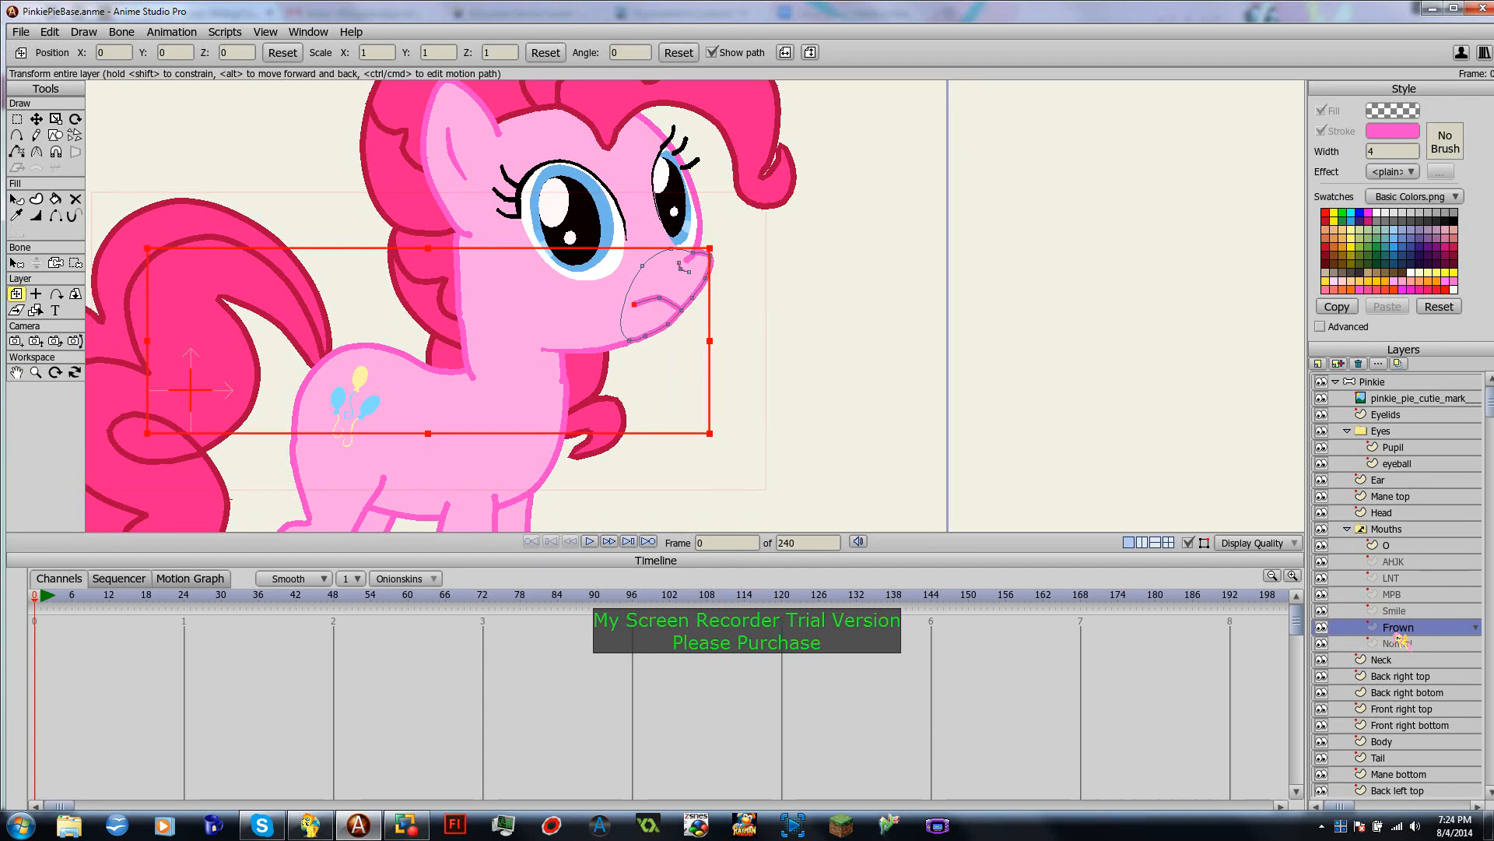
left_click(36, 118)
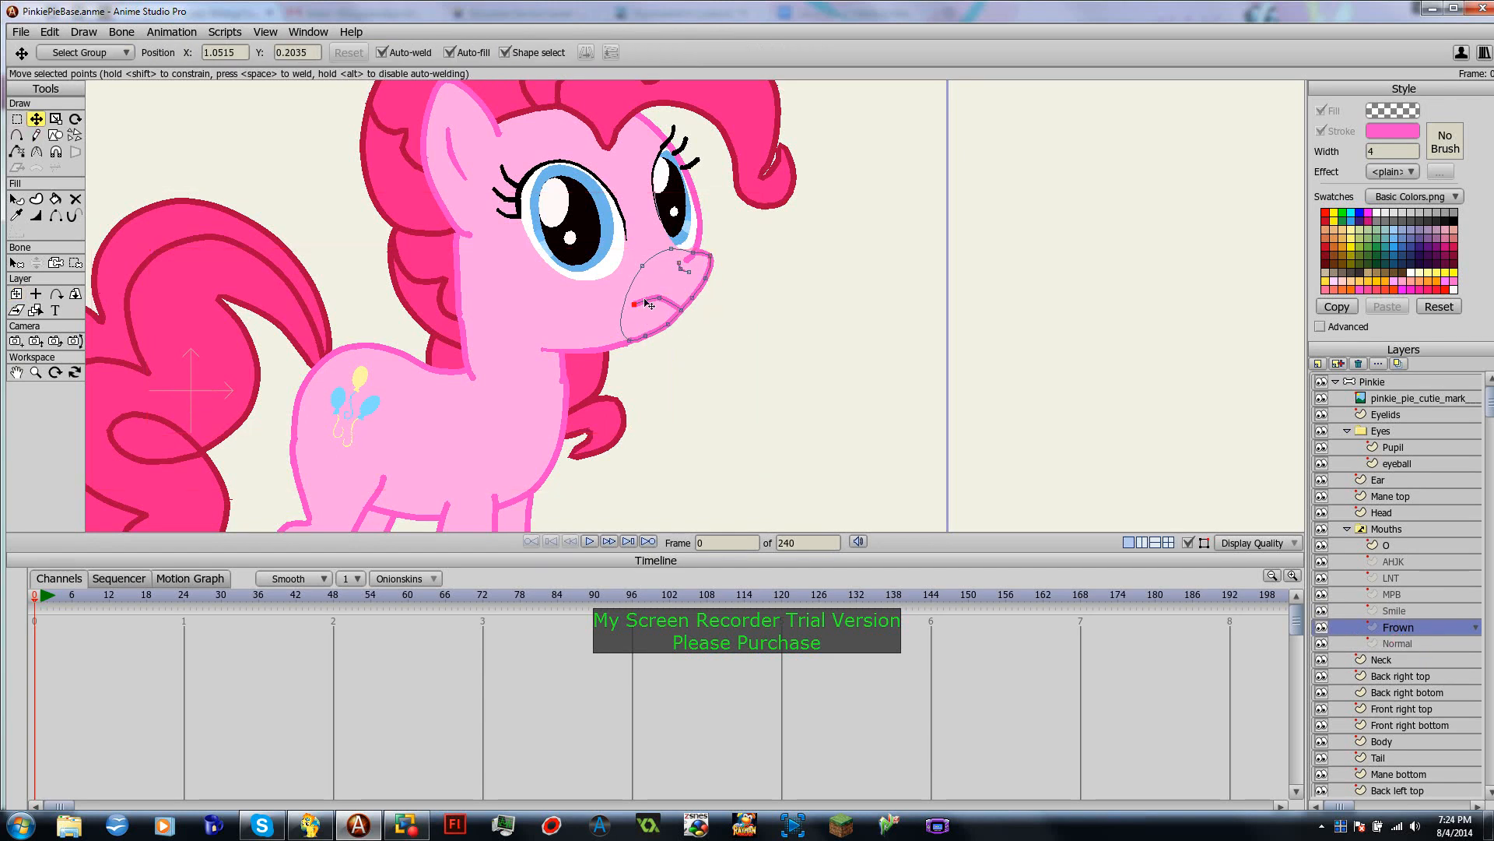
mouse_move(659, 299)
left_mouse_down()
mouse_move(633, 312)
mouse_move(653, 305)
left_mouse_up()
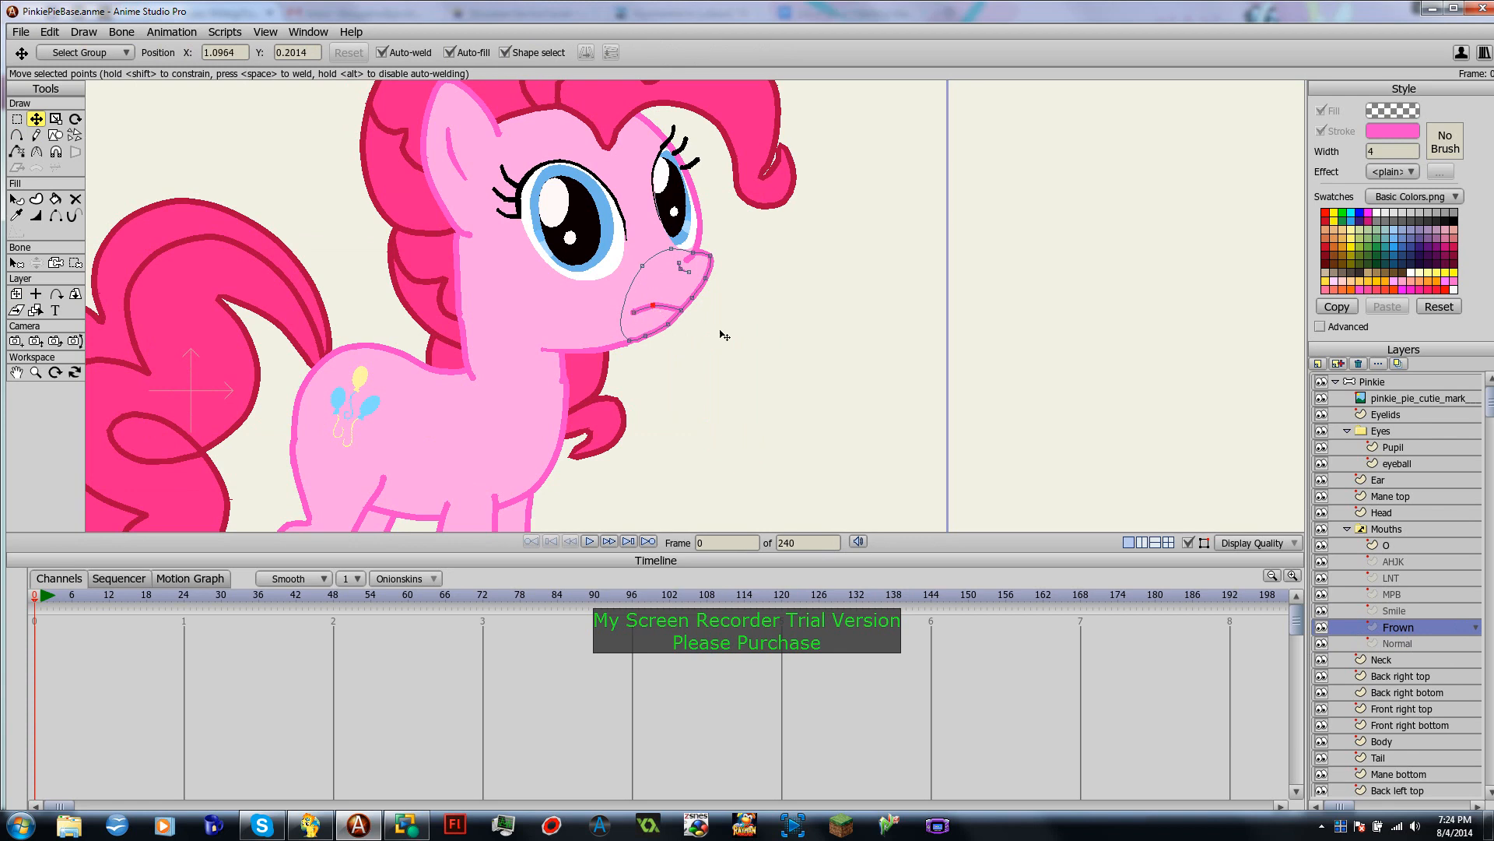
Step: Move the Normal layer above O so it is first in the Mouths switch layer
left_click(1393, 562)
left_click(1390, 547)
left_click_drag(1401, 643, 1401, 546)
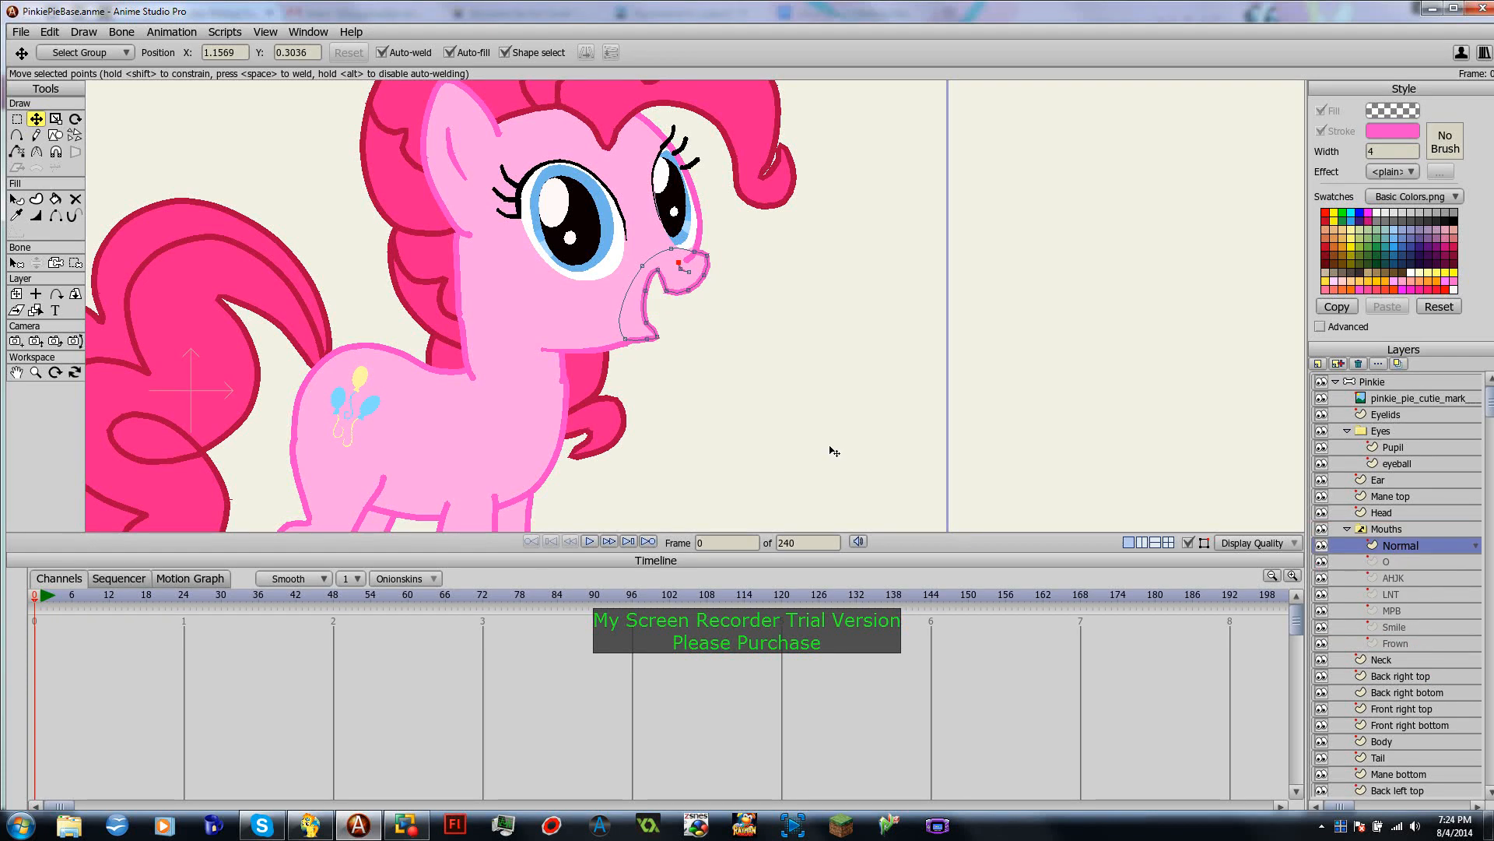
Step: Save the PinkiePieBase project with the reordered mouth layers
key("ctrl+r")
scroll(637, 360, "up", 3)
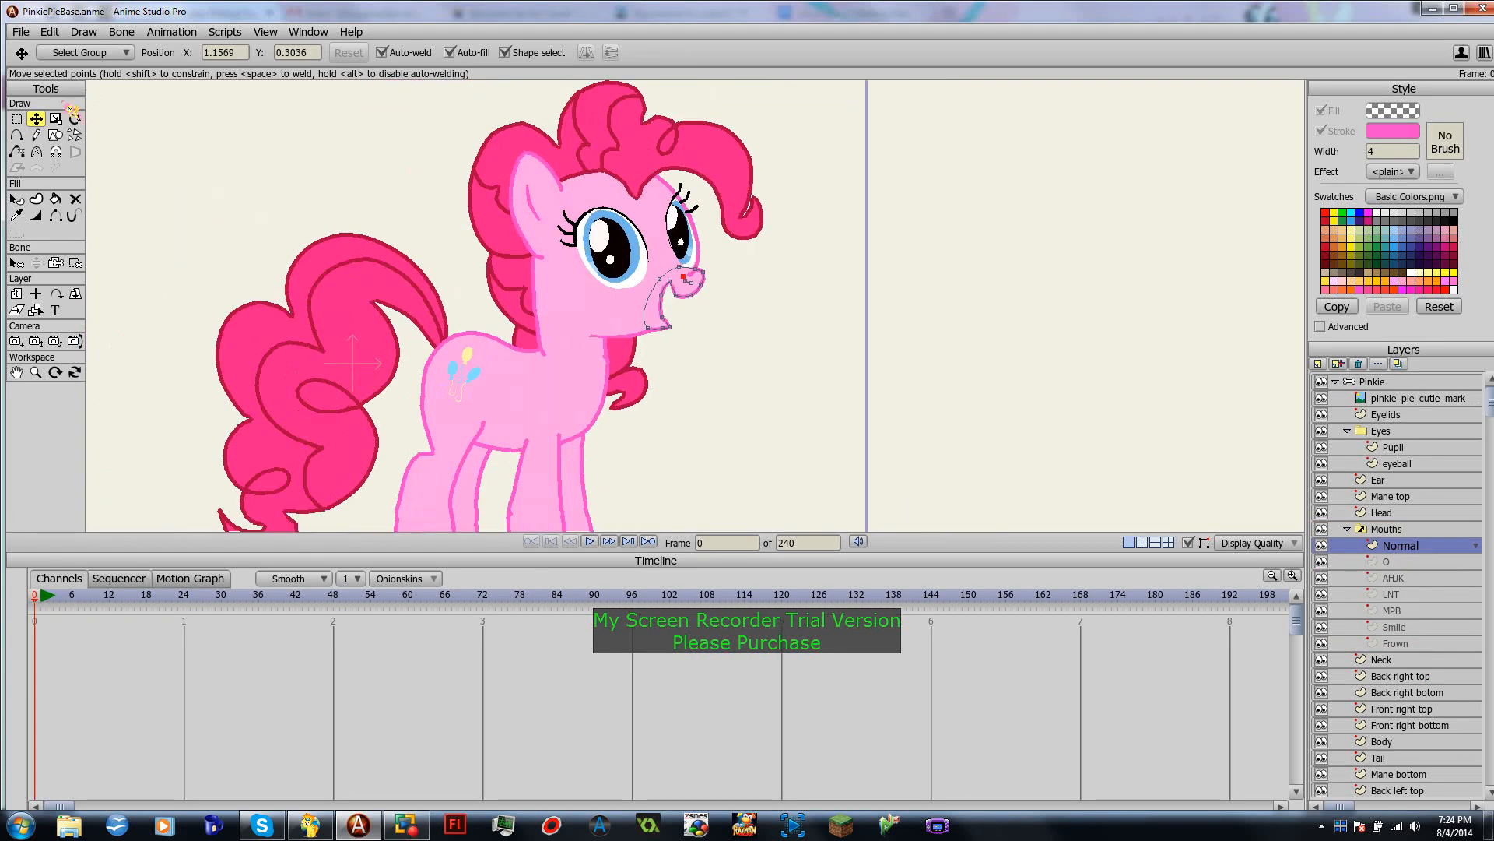
left_click(21, 32)
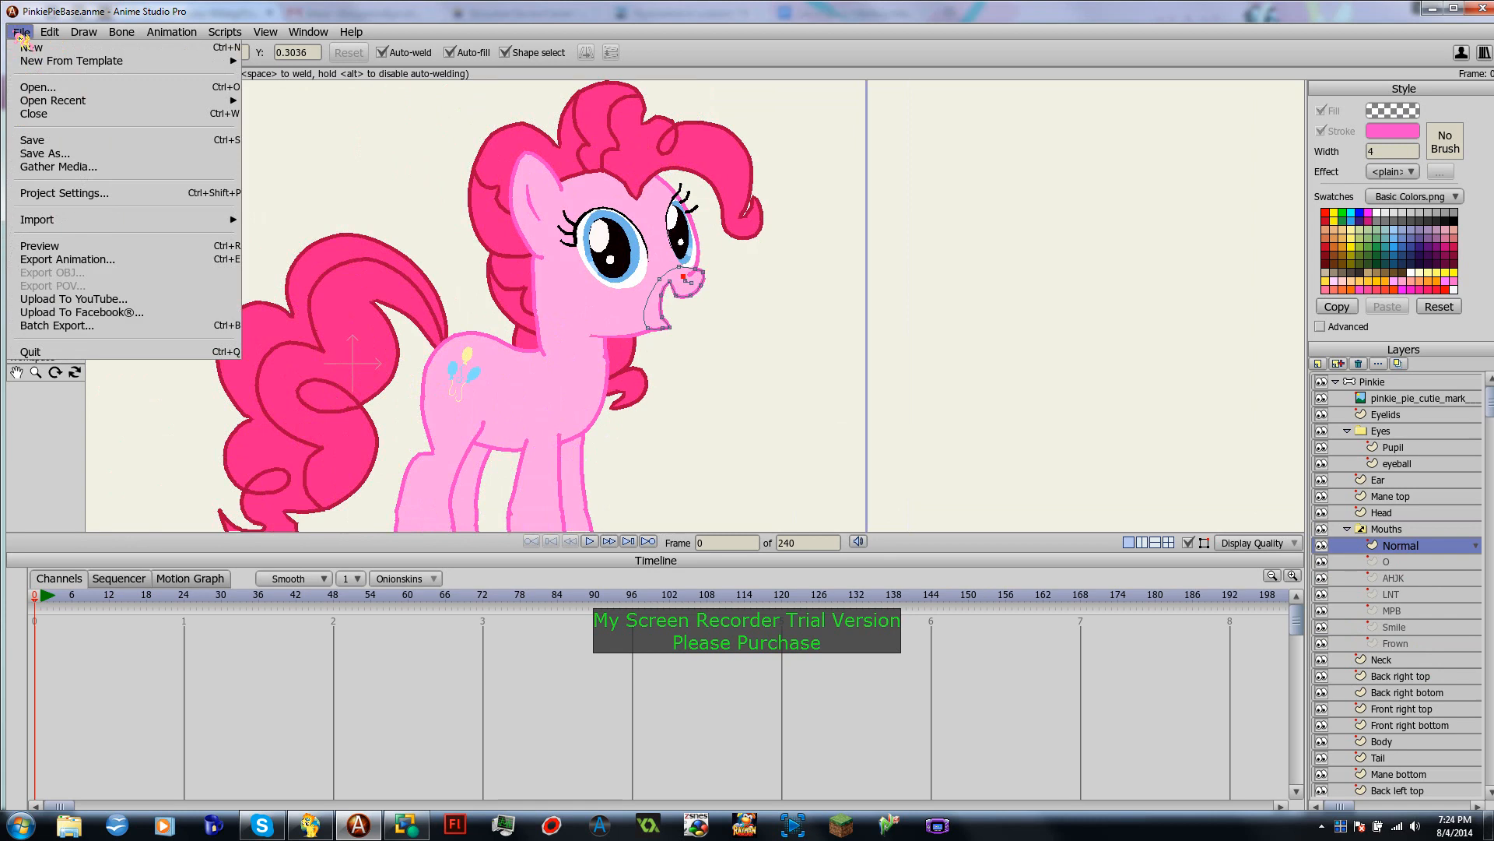
left_click(45, 140)
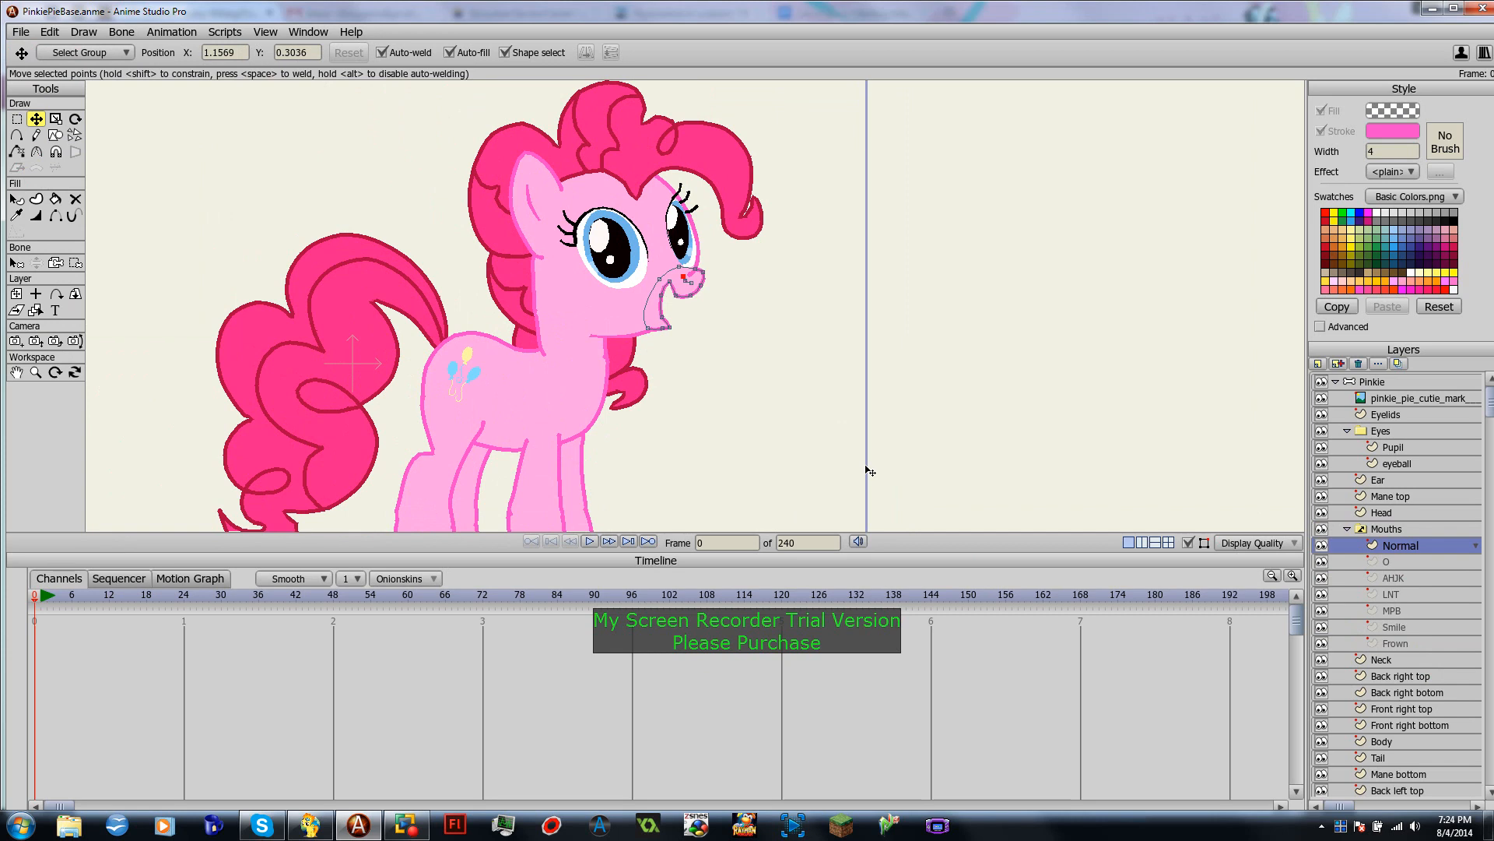
Step: Examine each mouth up close on the face, from Smile and Frown through MPB, LNT, AHJK and O to Normal
scroll(865, 471, "up", 8)
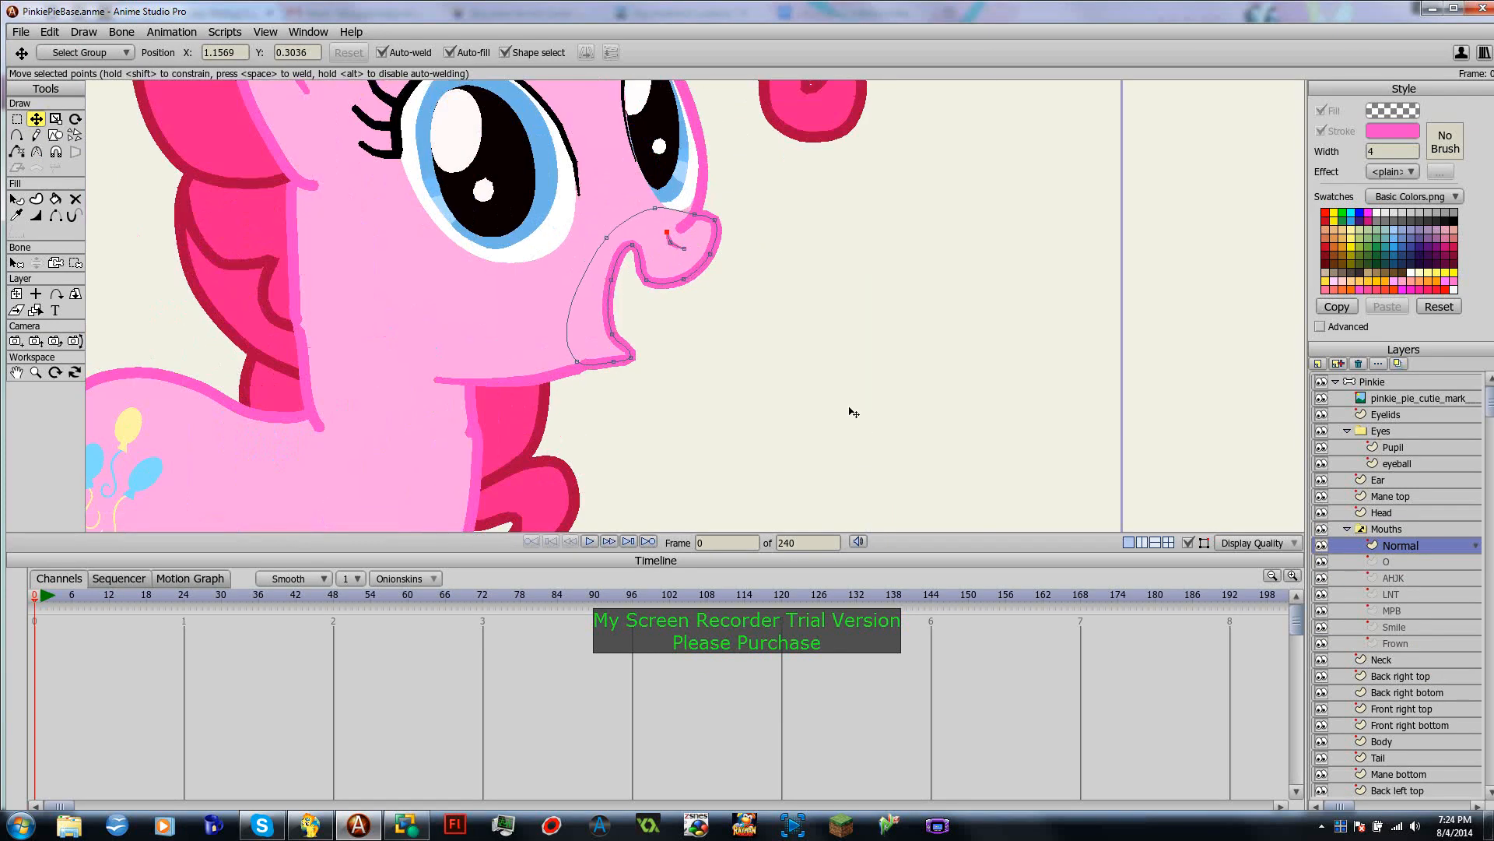
scroll(844, 398, "down", 10)
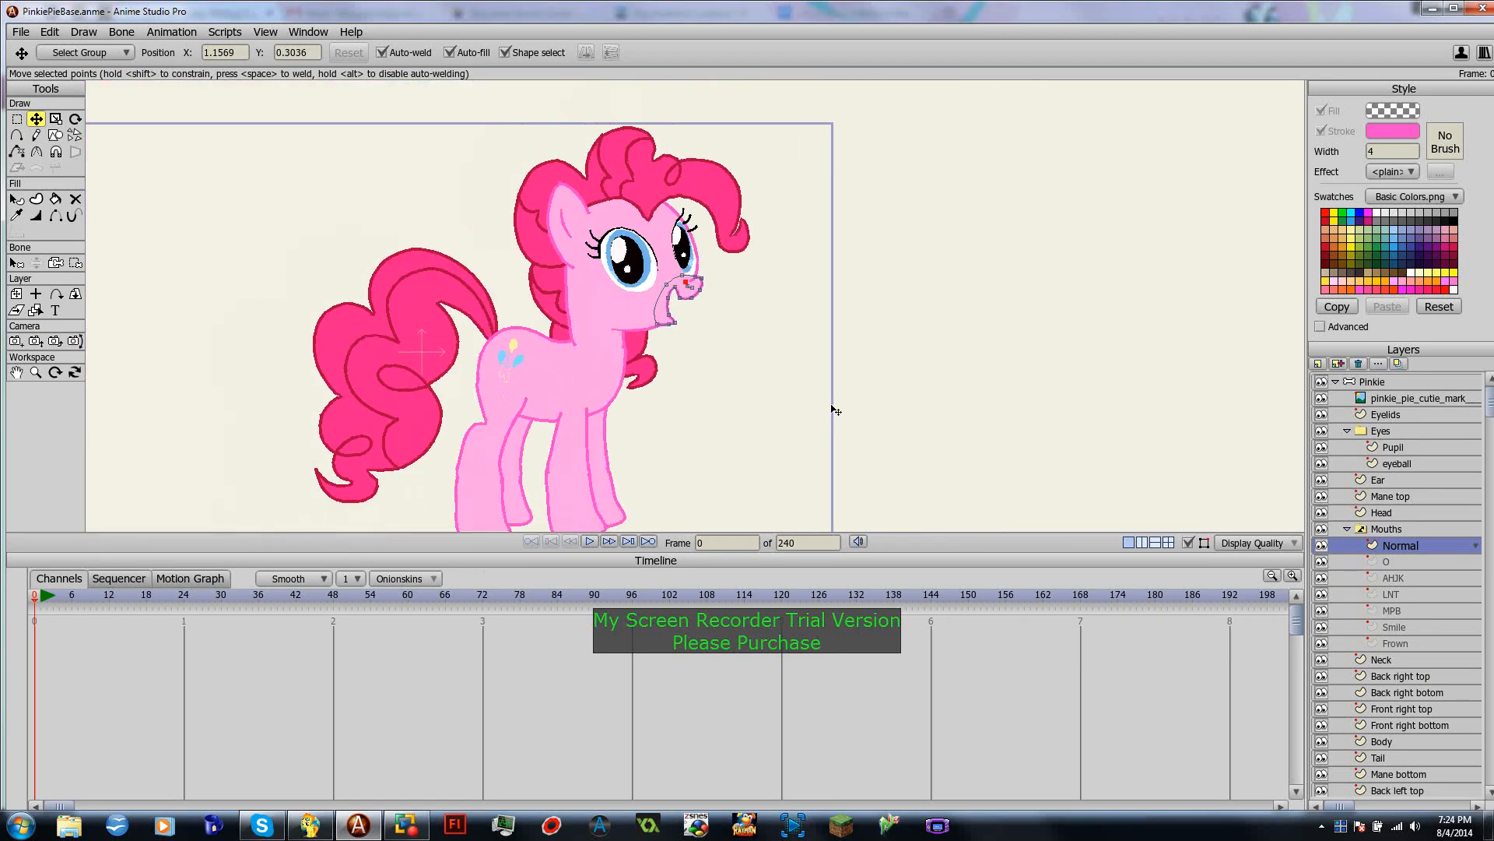
scroll(816, 407, "up", 6)
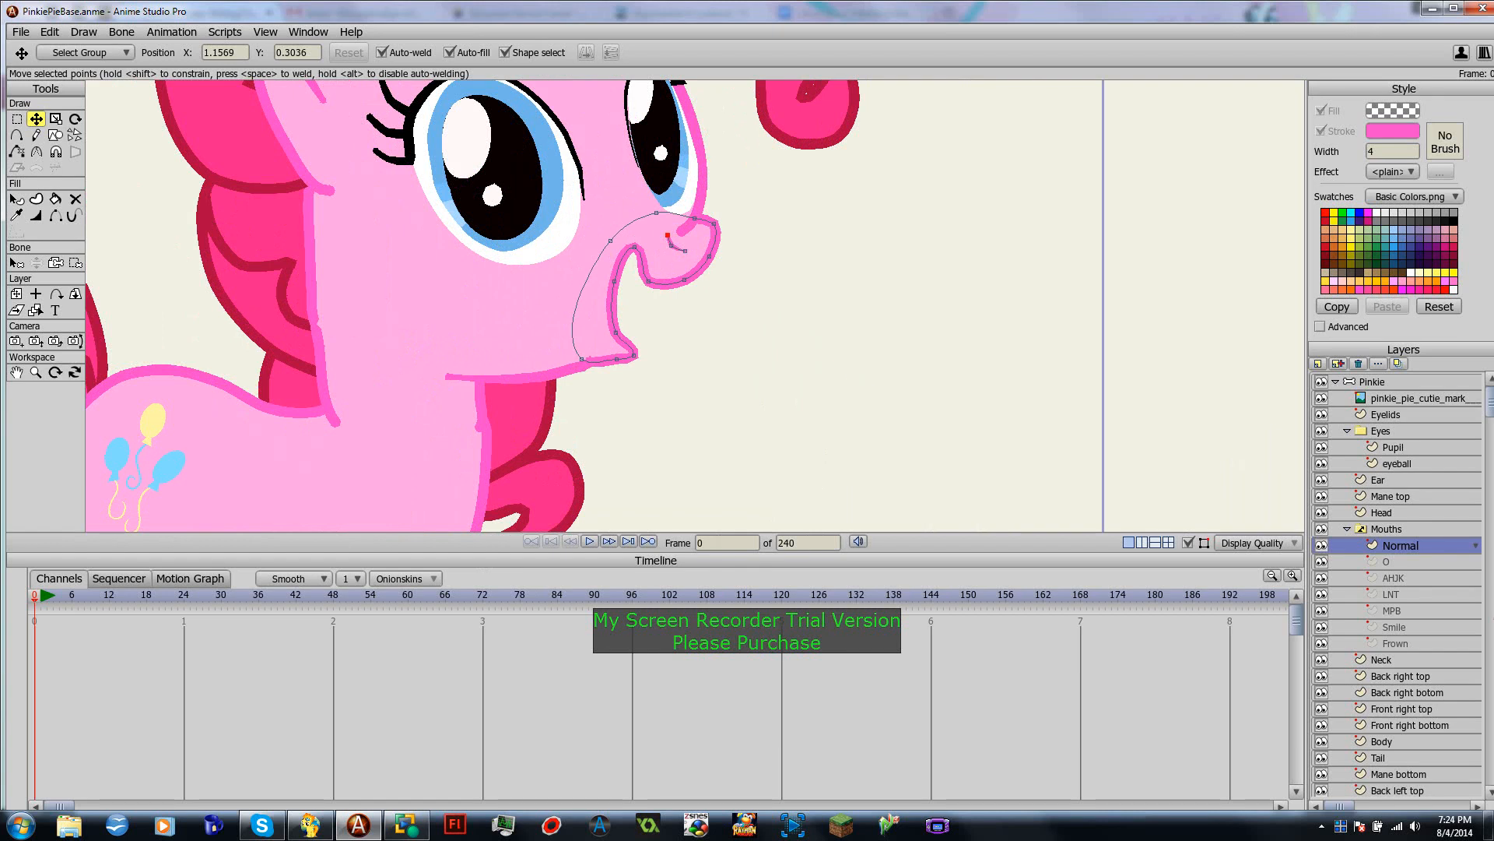
left_click(1397, 627)
left_click(1401, 643)
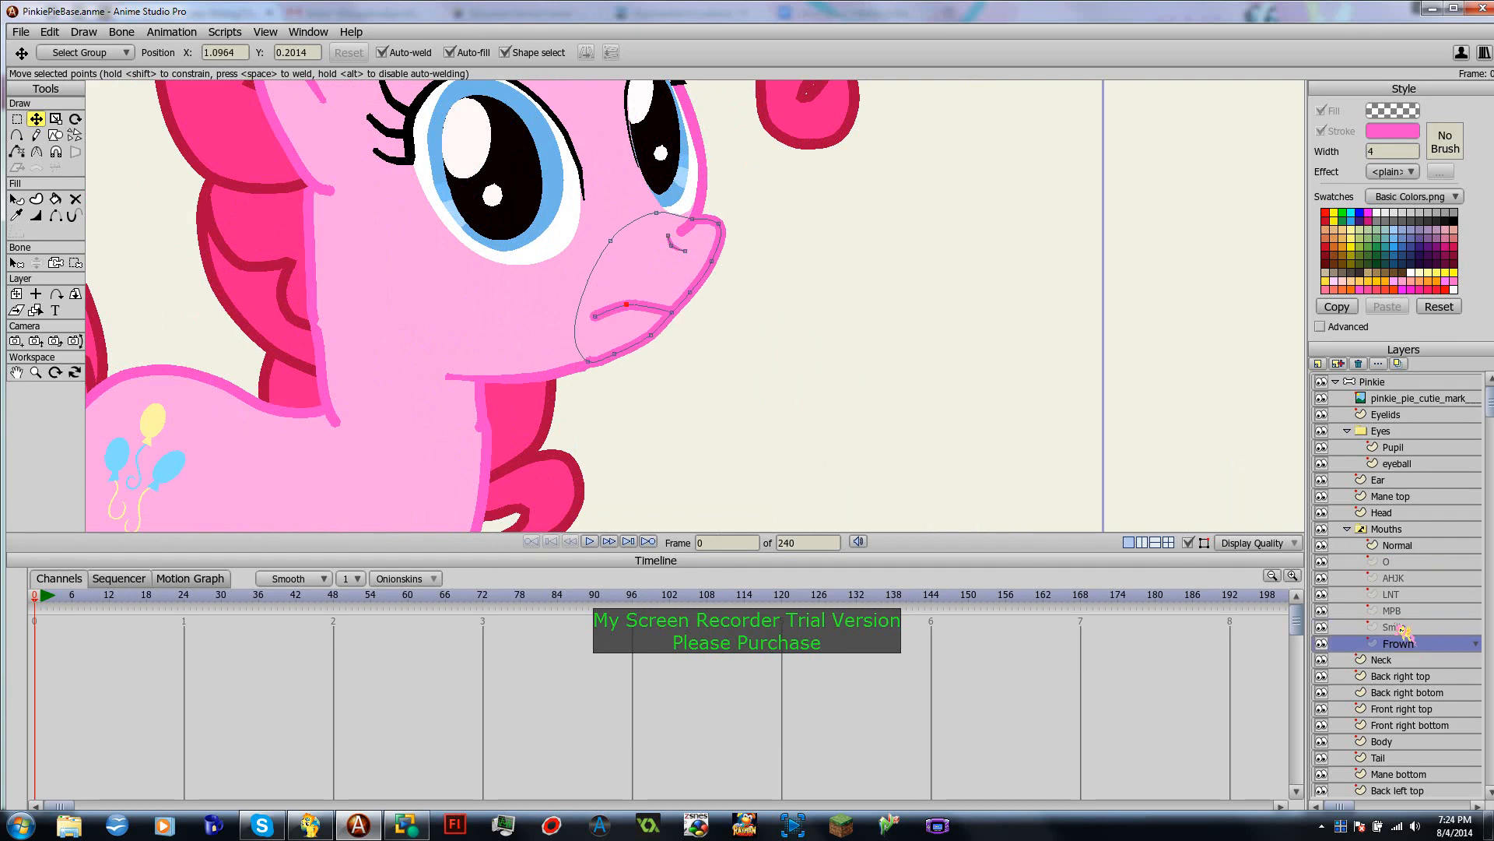
left_click(1398, 610)
left_click(1401, 595)
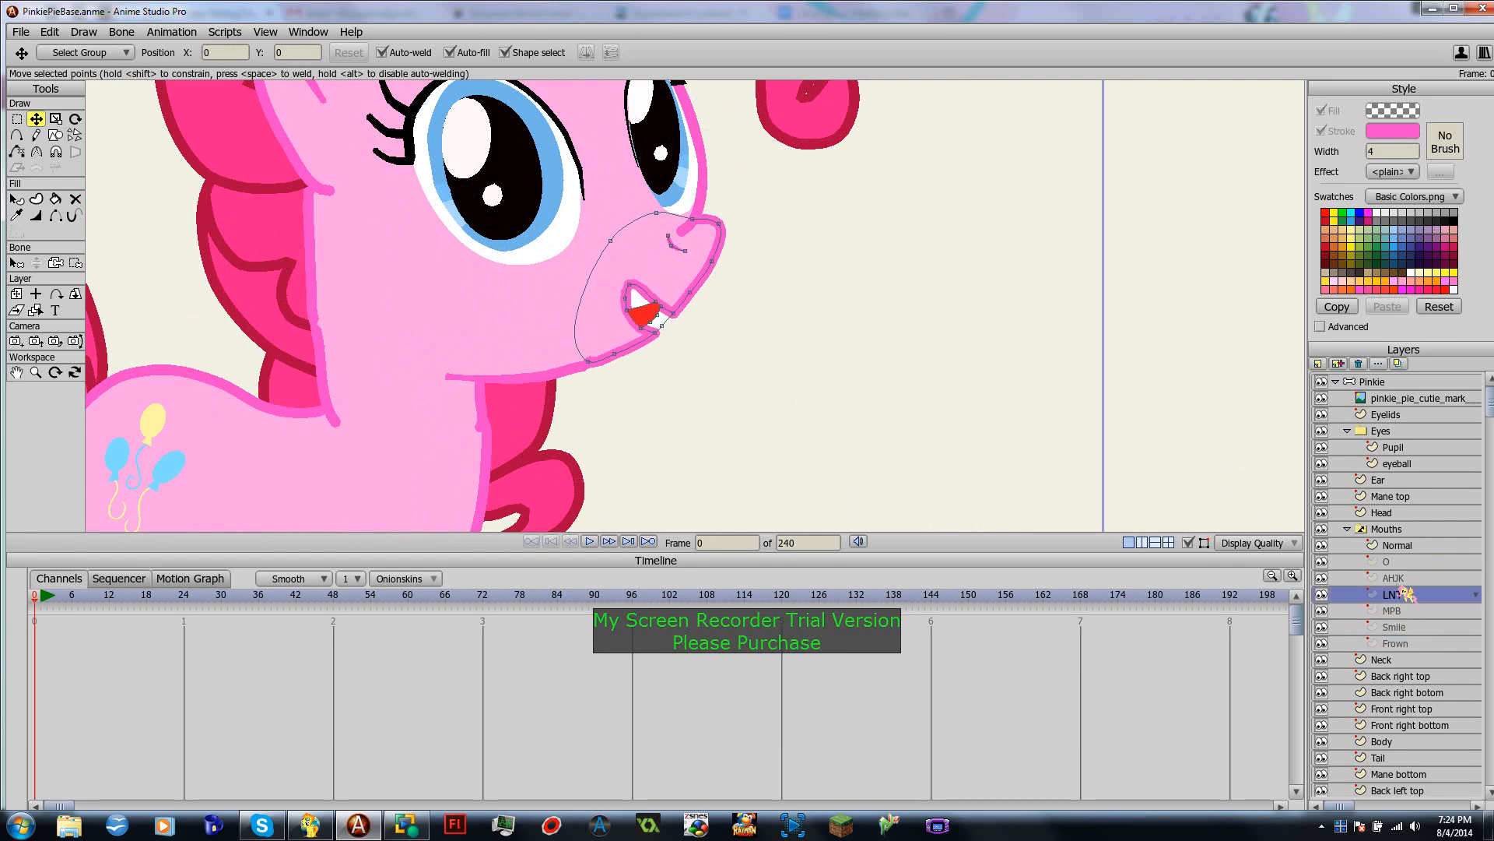
left_click(1399, 580)
left_click(1399, 564)
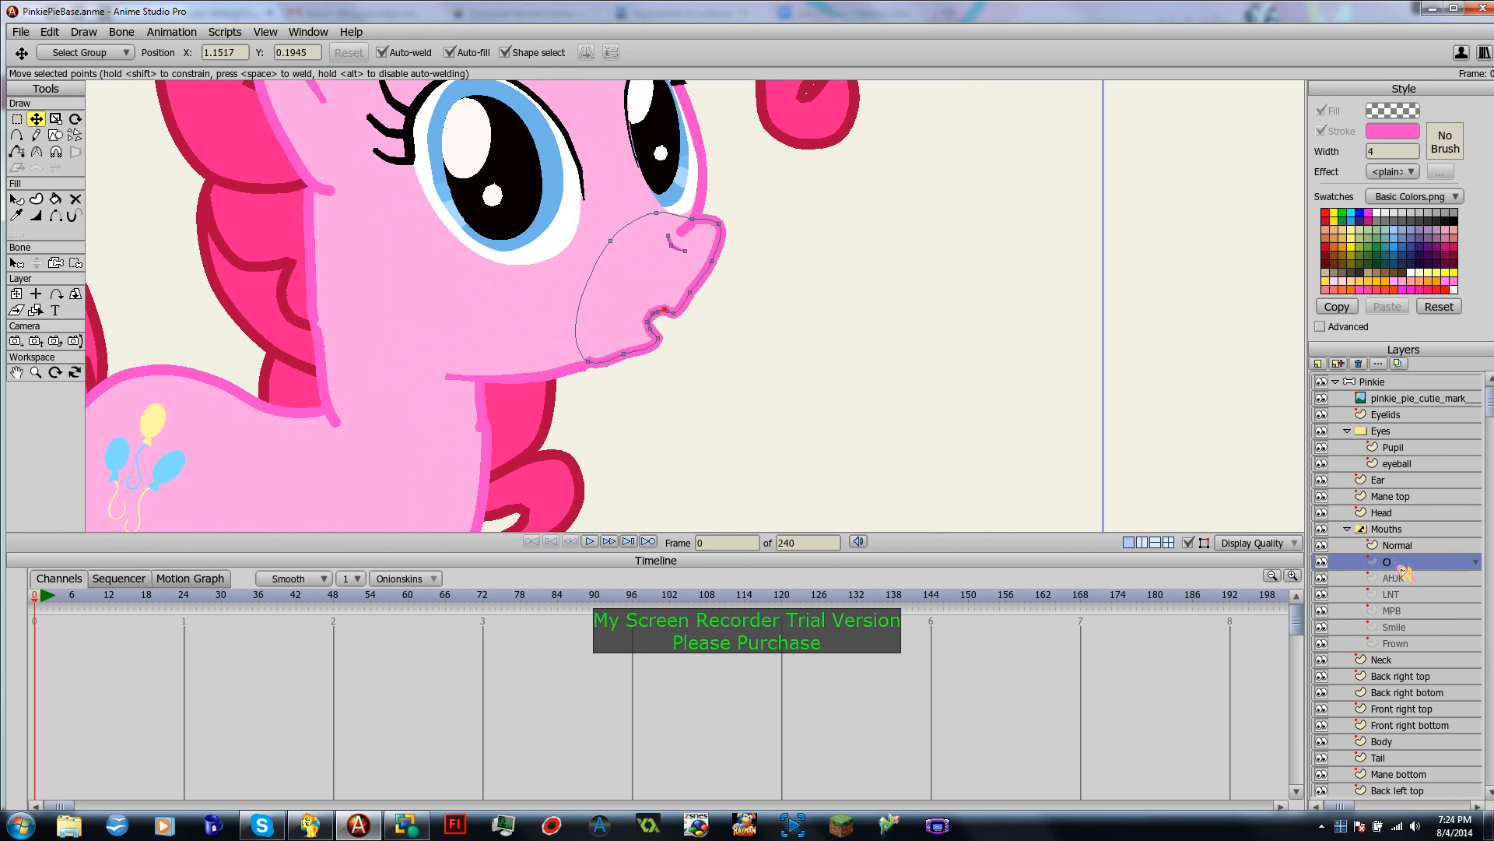
left_click(1400, 548)
Step: Compare the Smile mouth with the AHJK, LNT, MPB and O speaking mouths by switching between their layers
left_click(1401, 627)
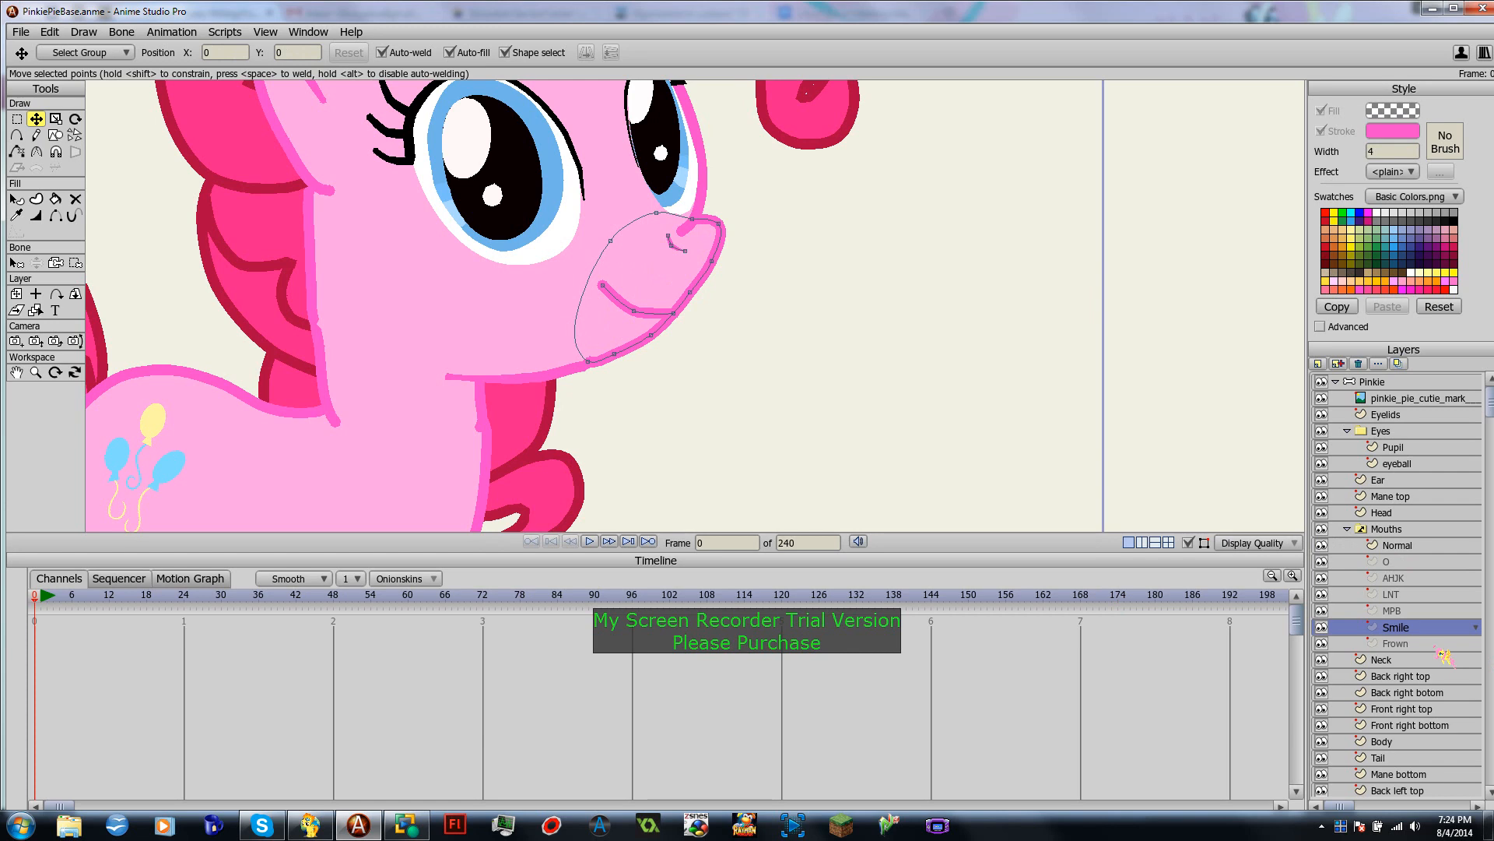
left_click(1406, 580)
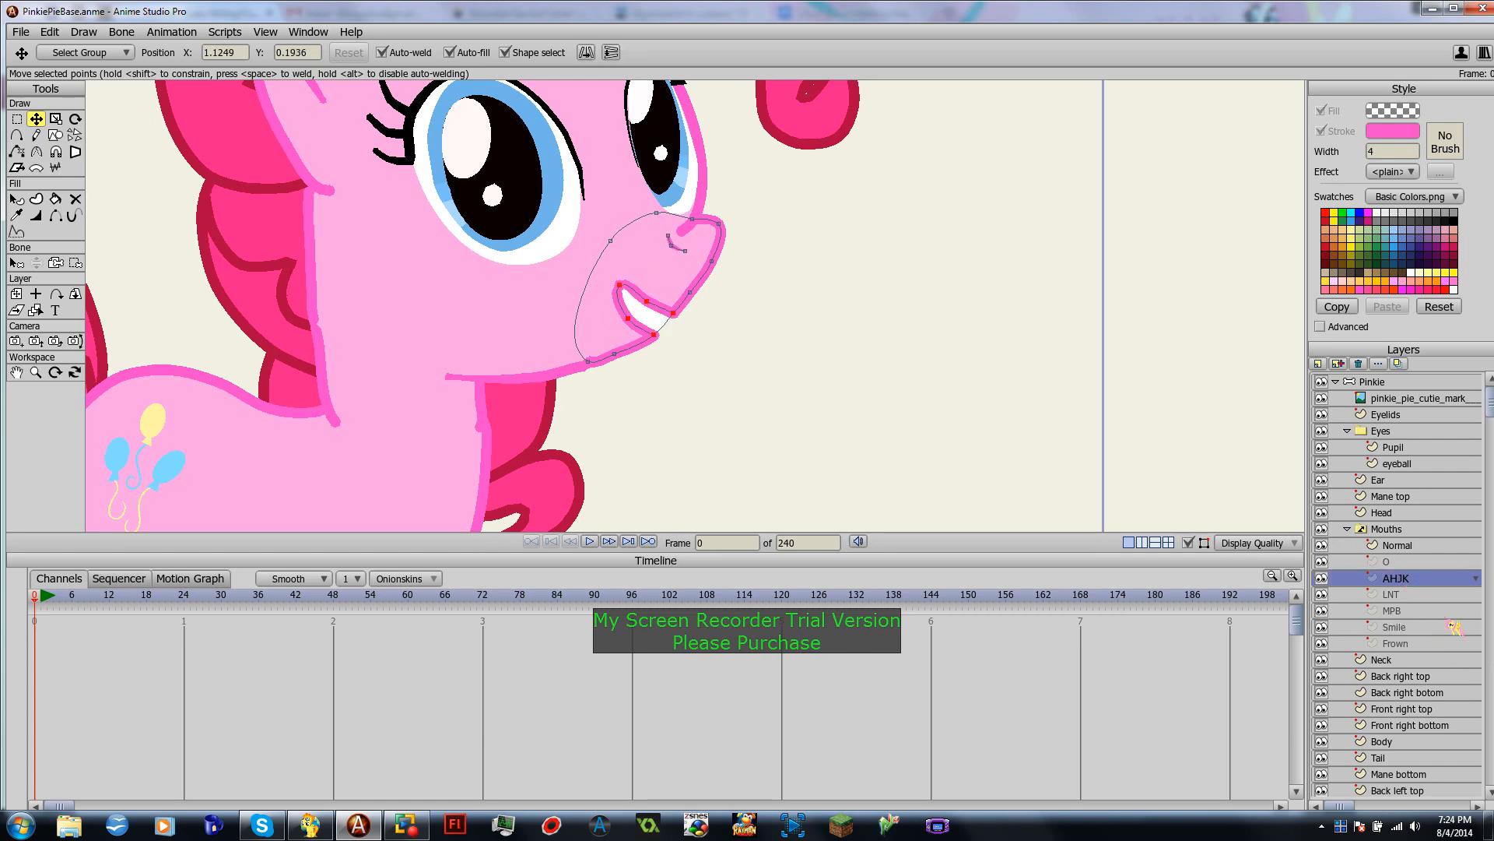
left_click(1405, 595)
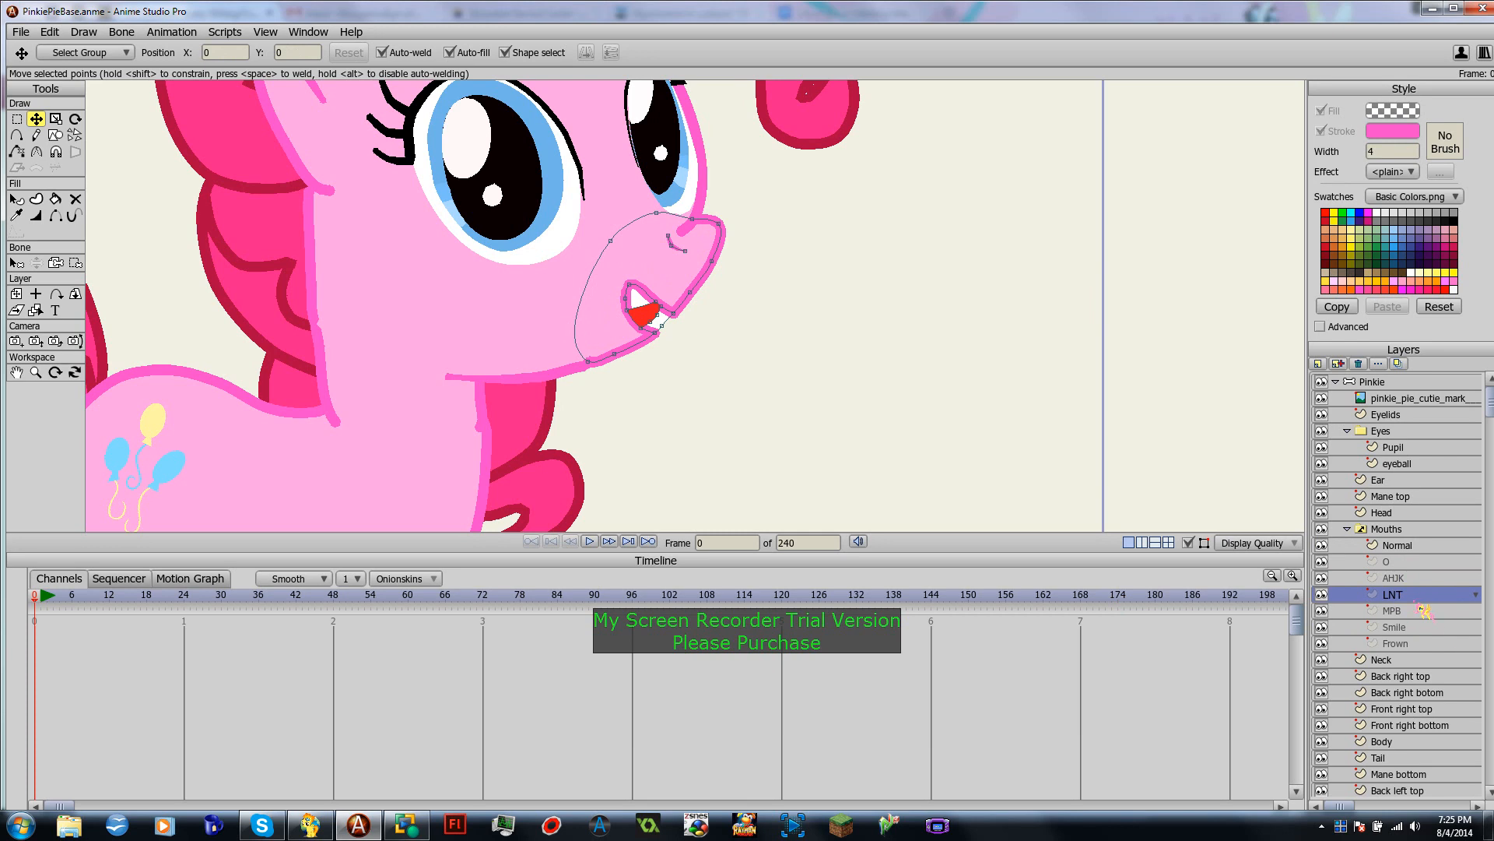
left_click(1417, 612)
left_click(1410, 579)
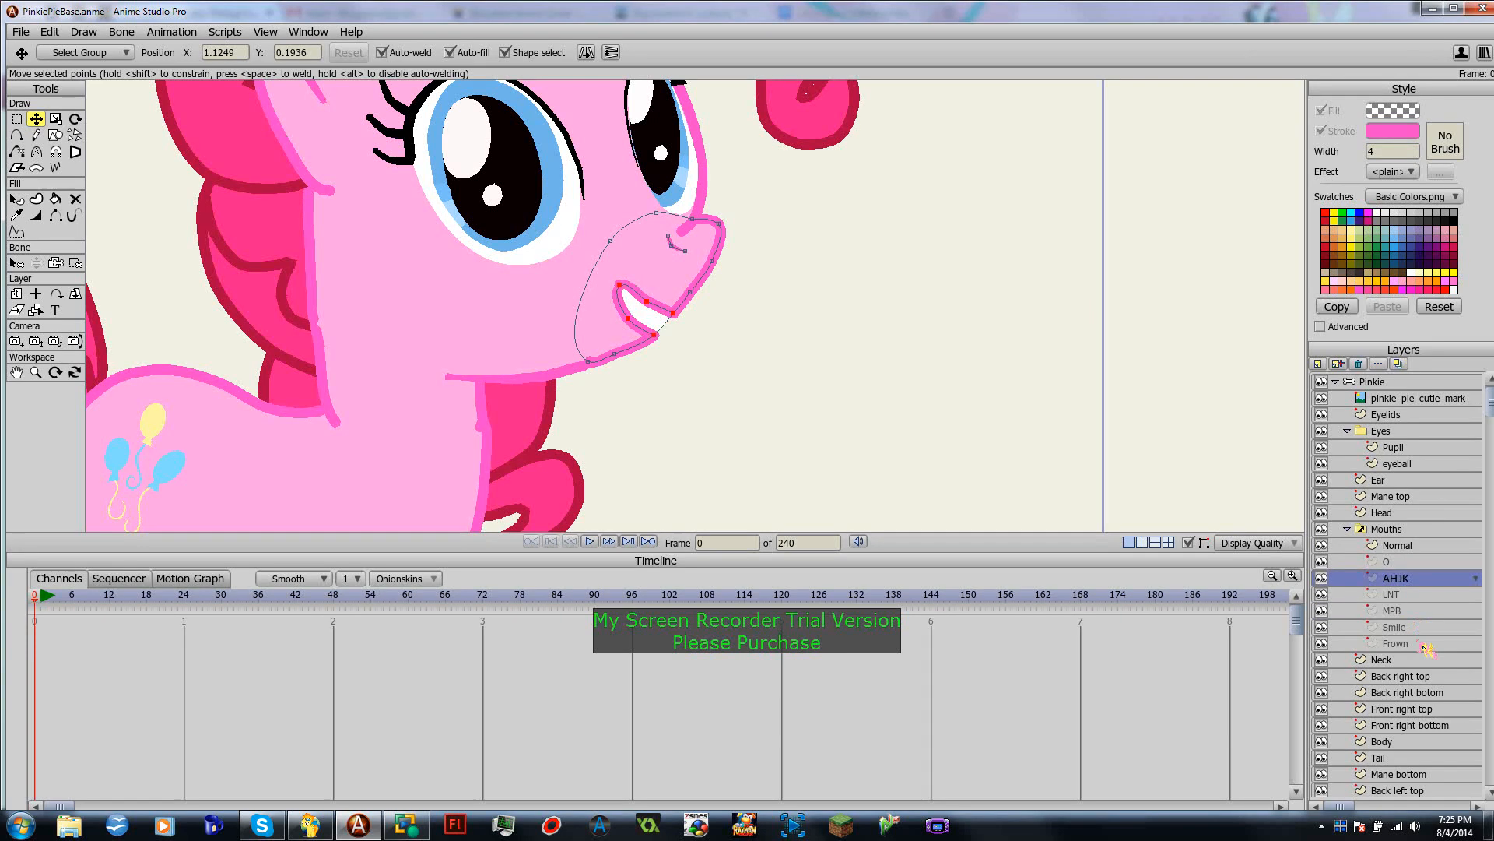
left_click(1412, 612)
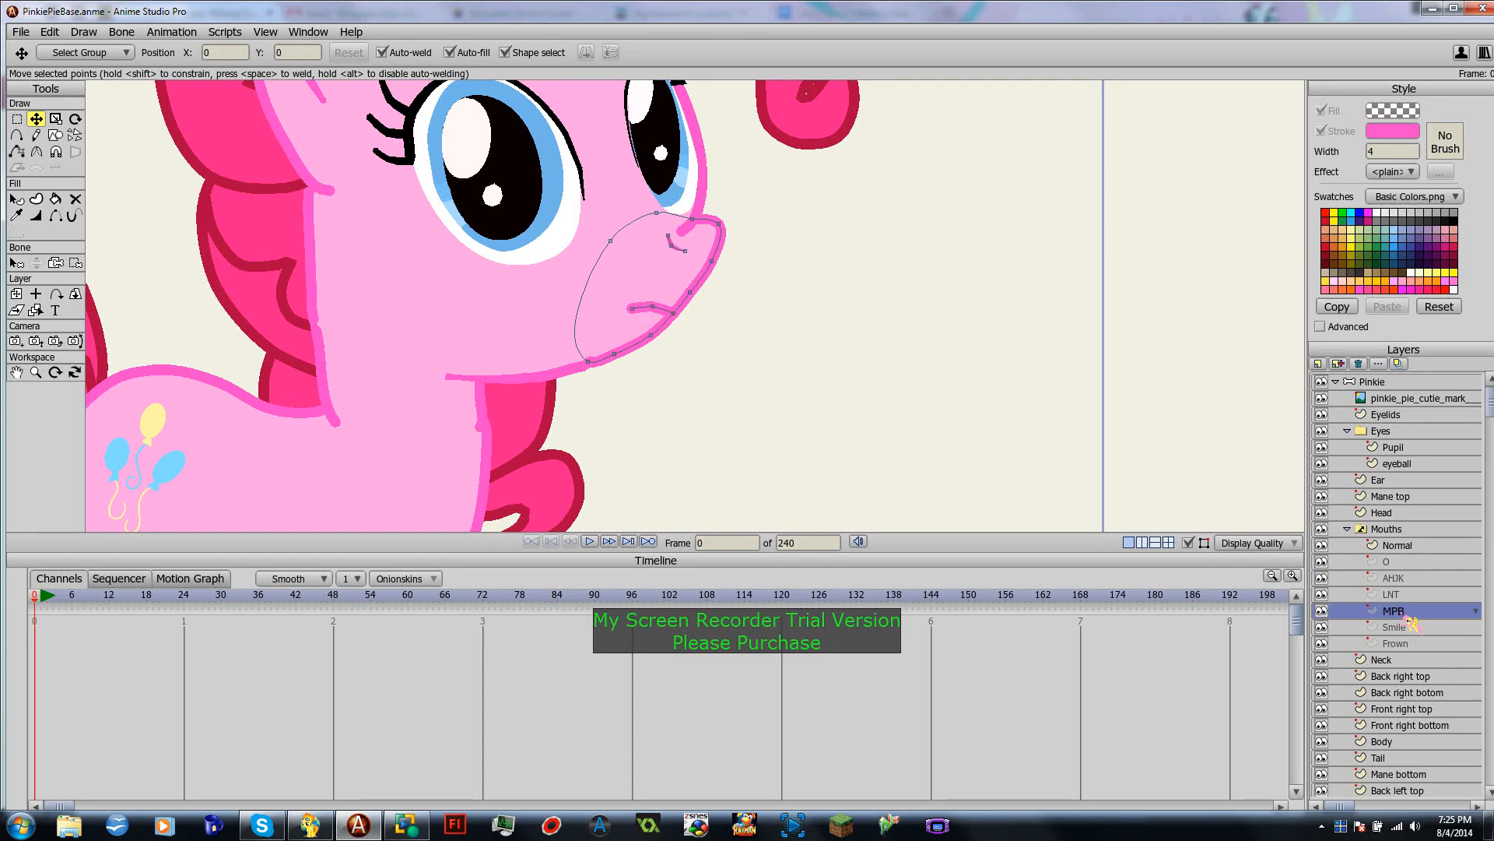
left_click(1407, 596)
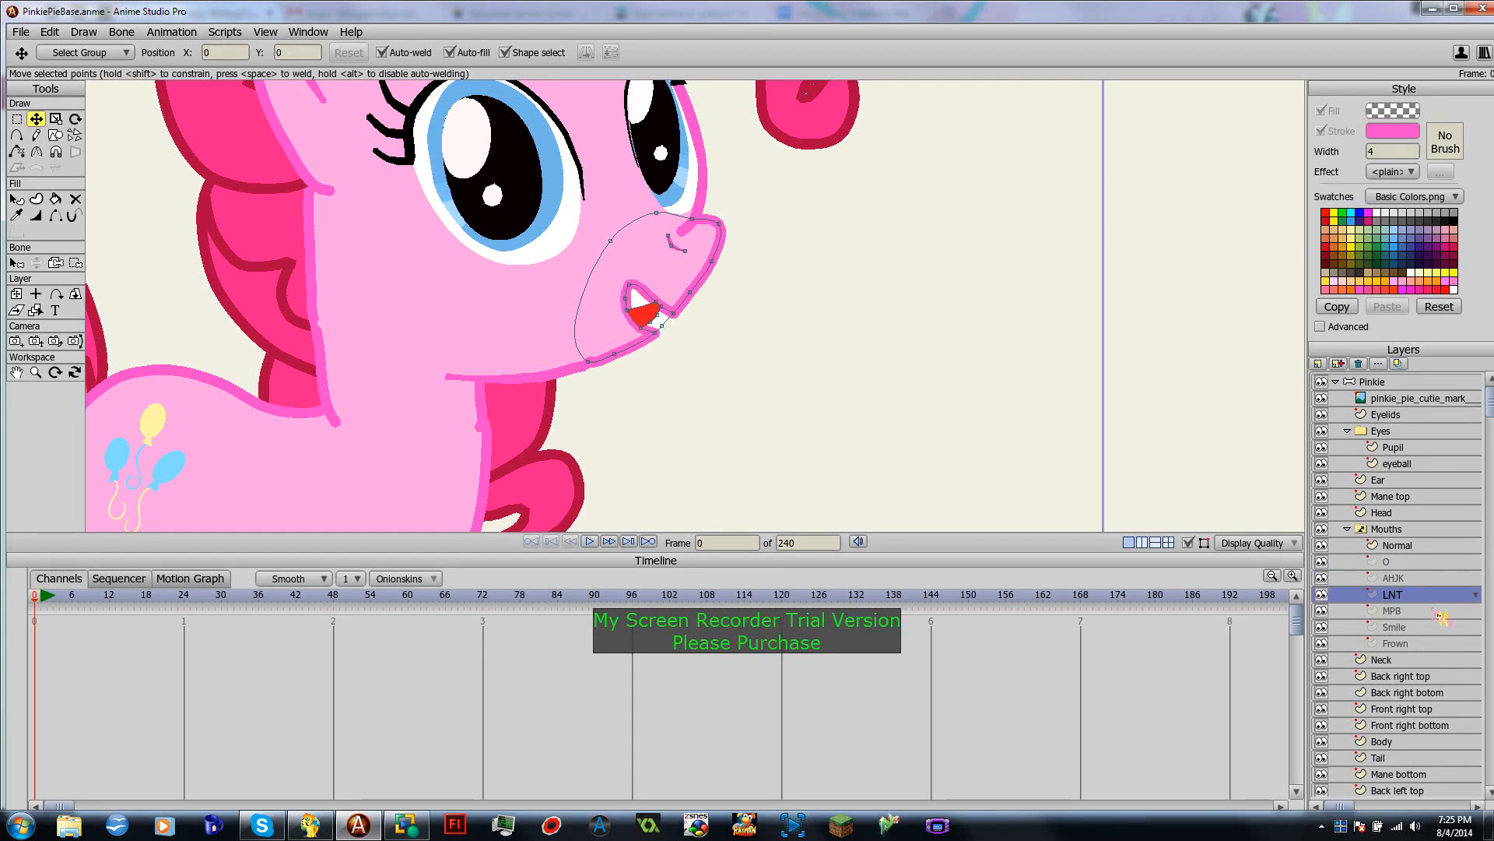
left_click(1390, 562)
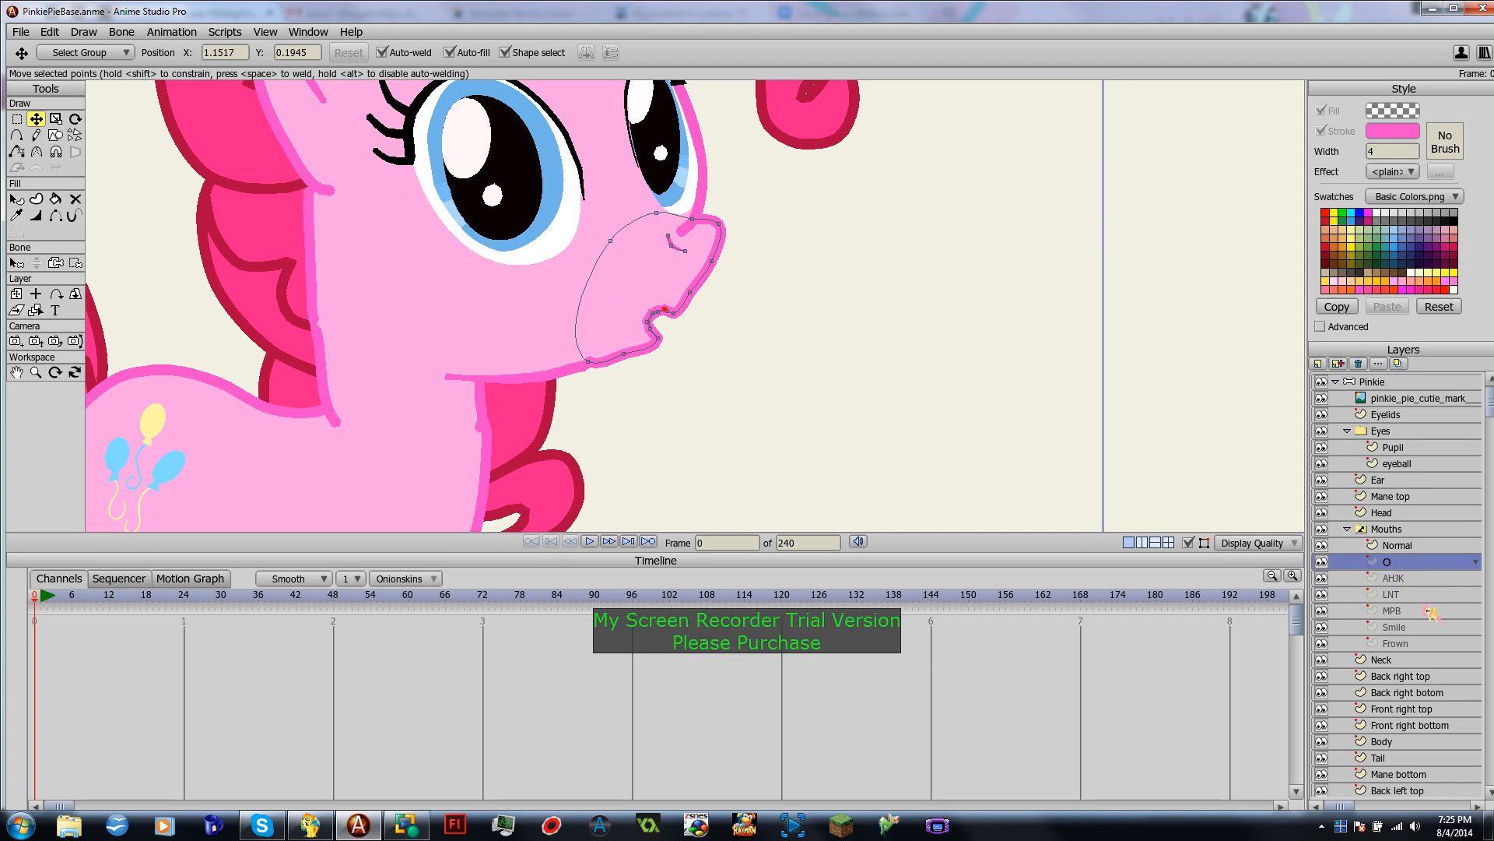
left_click(1410, 598)
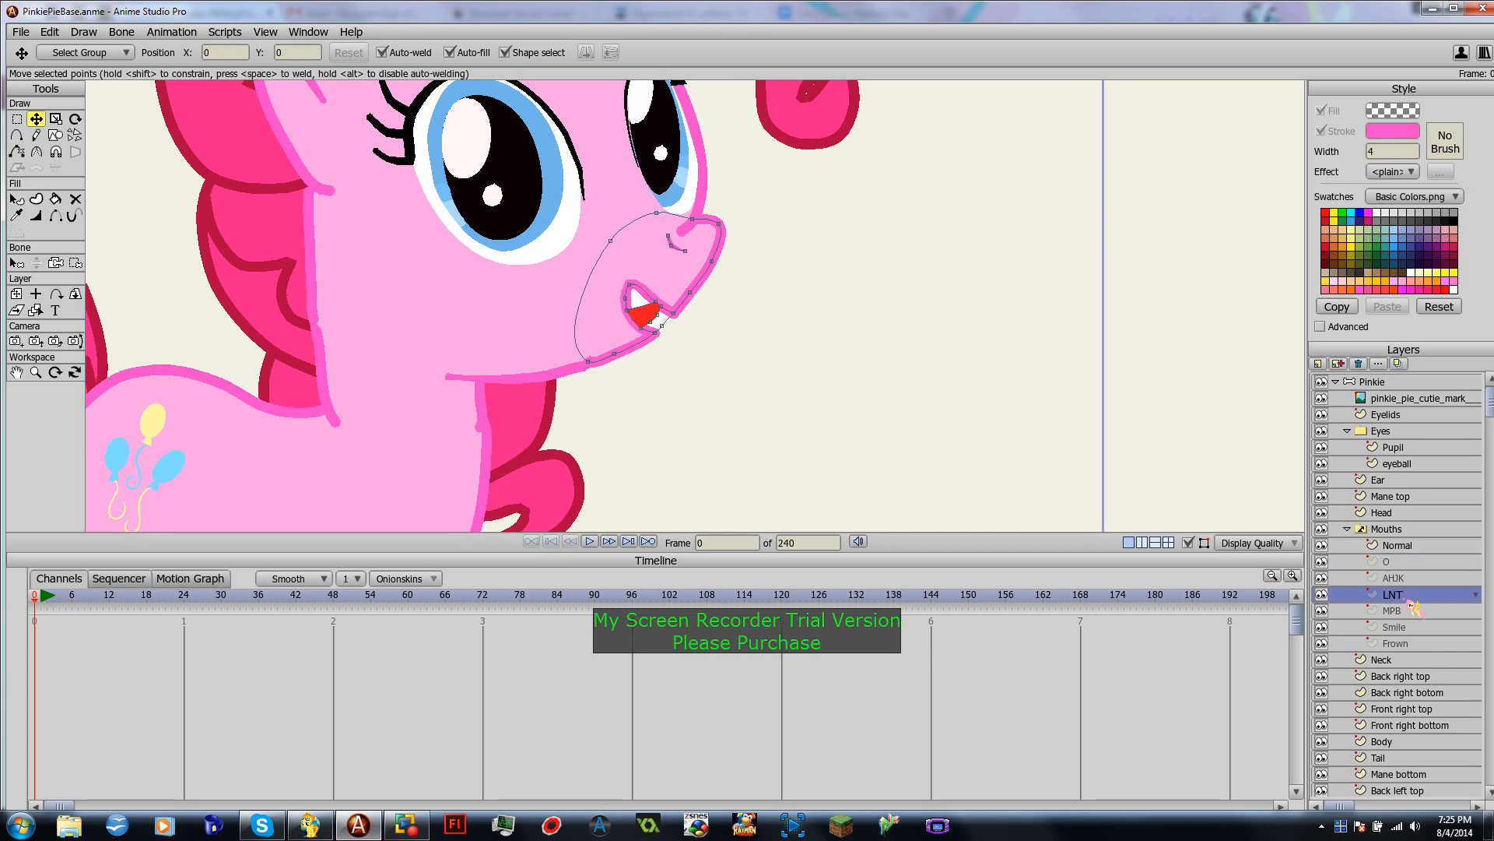
left_click(1401, 565)
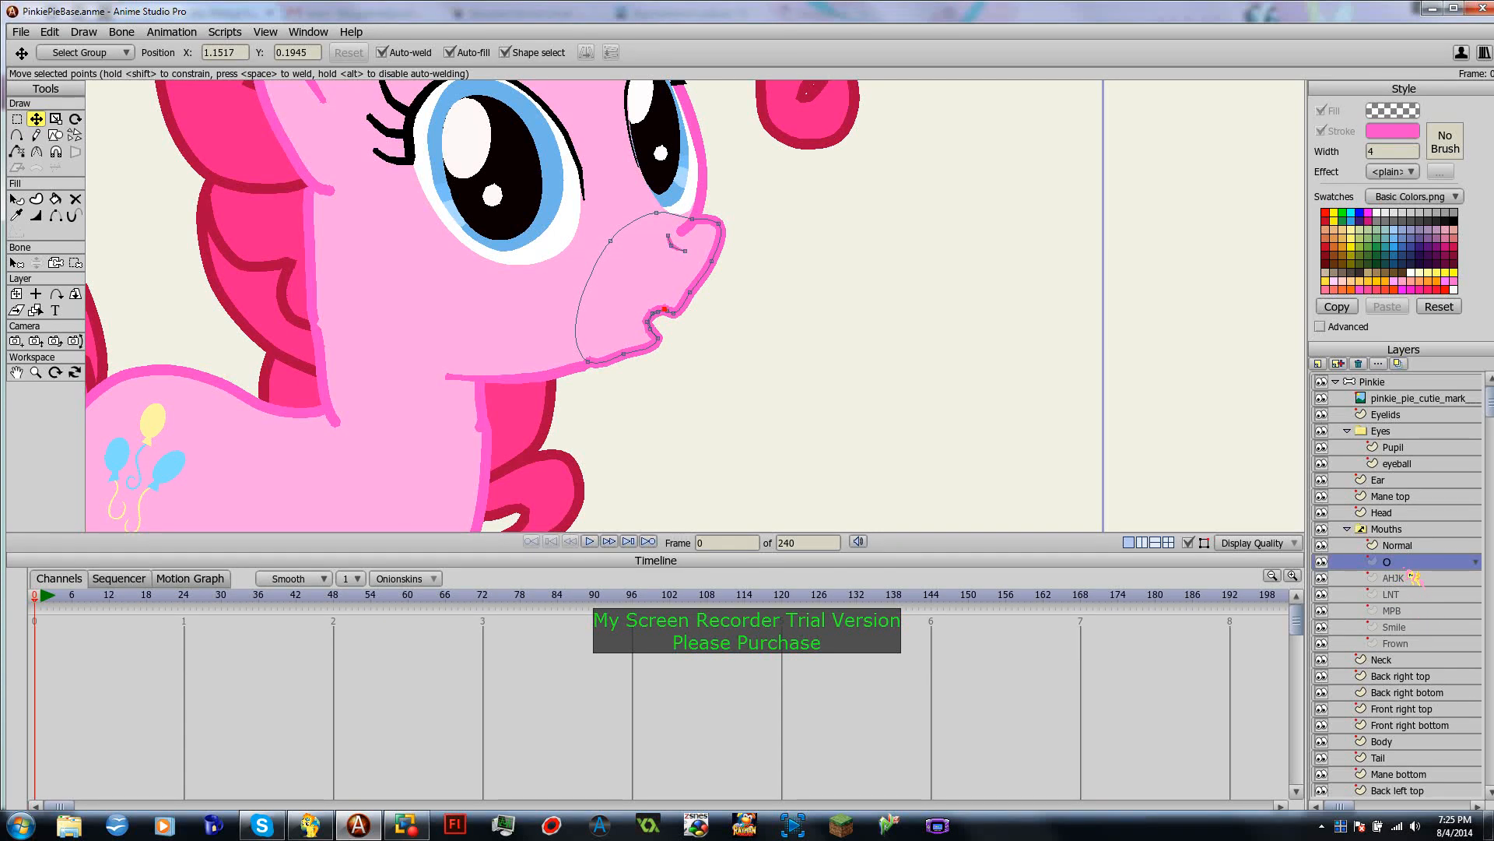
Step: Run through the MPB, LNT, AHJK and O mouths as if speaking, ending on the Smile mouth
left_click(1408, 612)
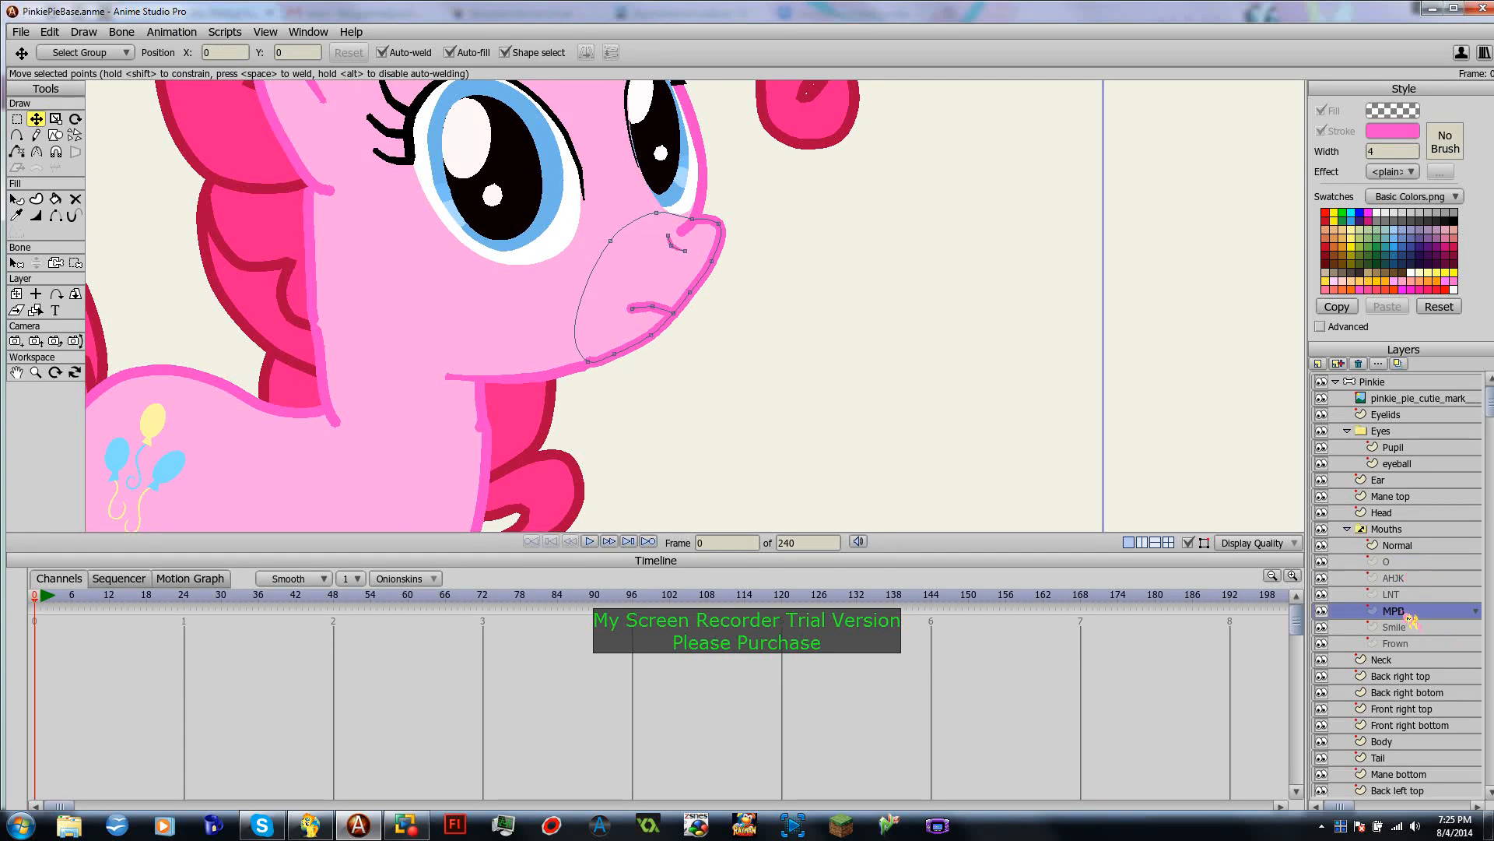
left_click(1410, 597)
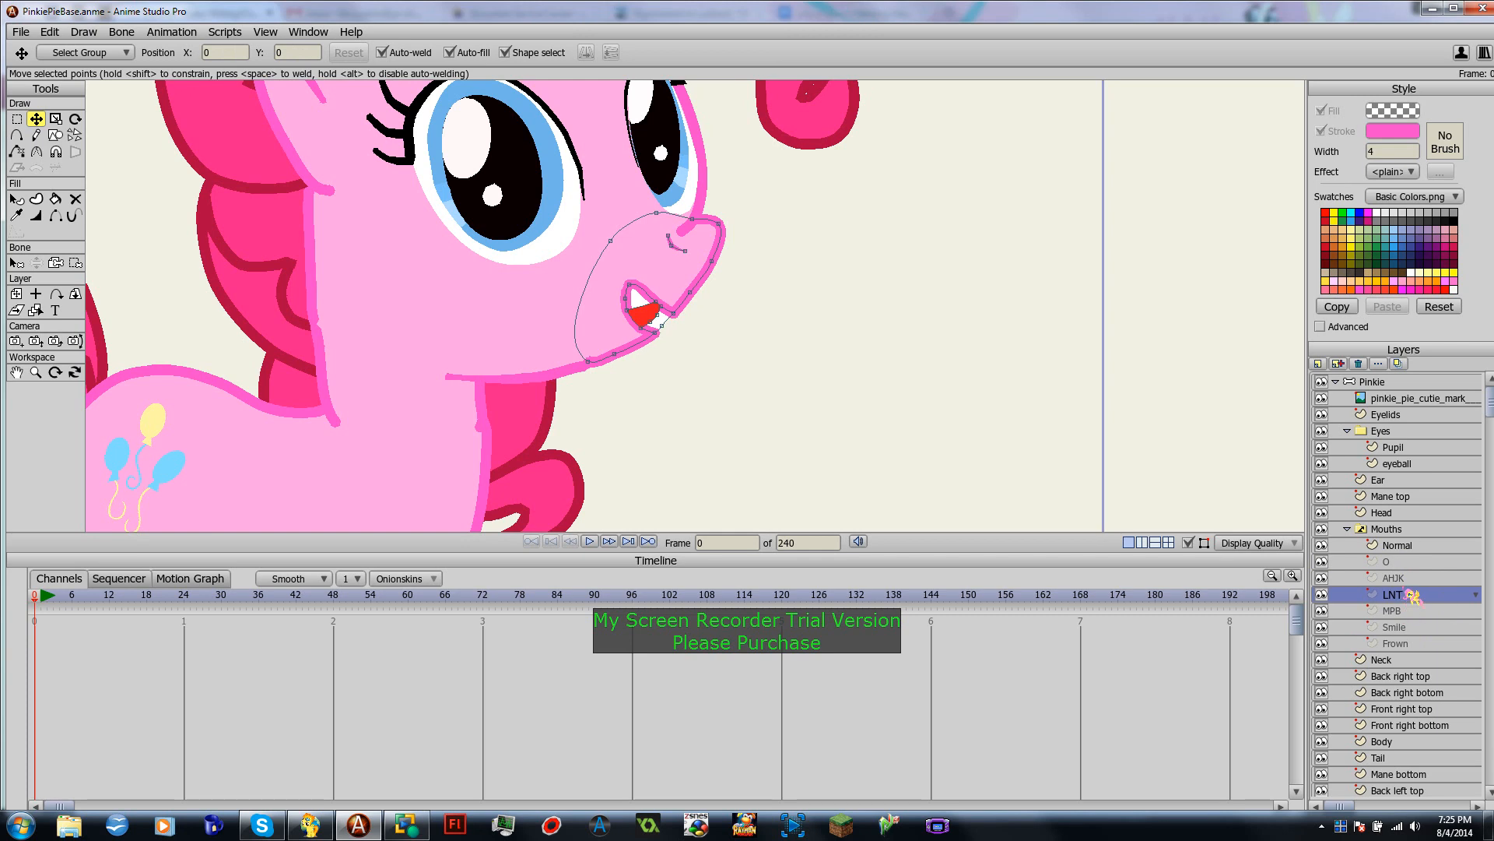
left_click(1408, 579)
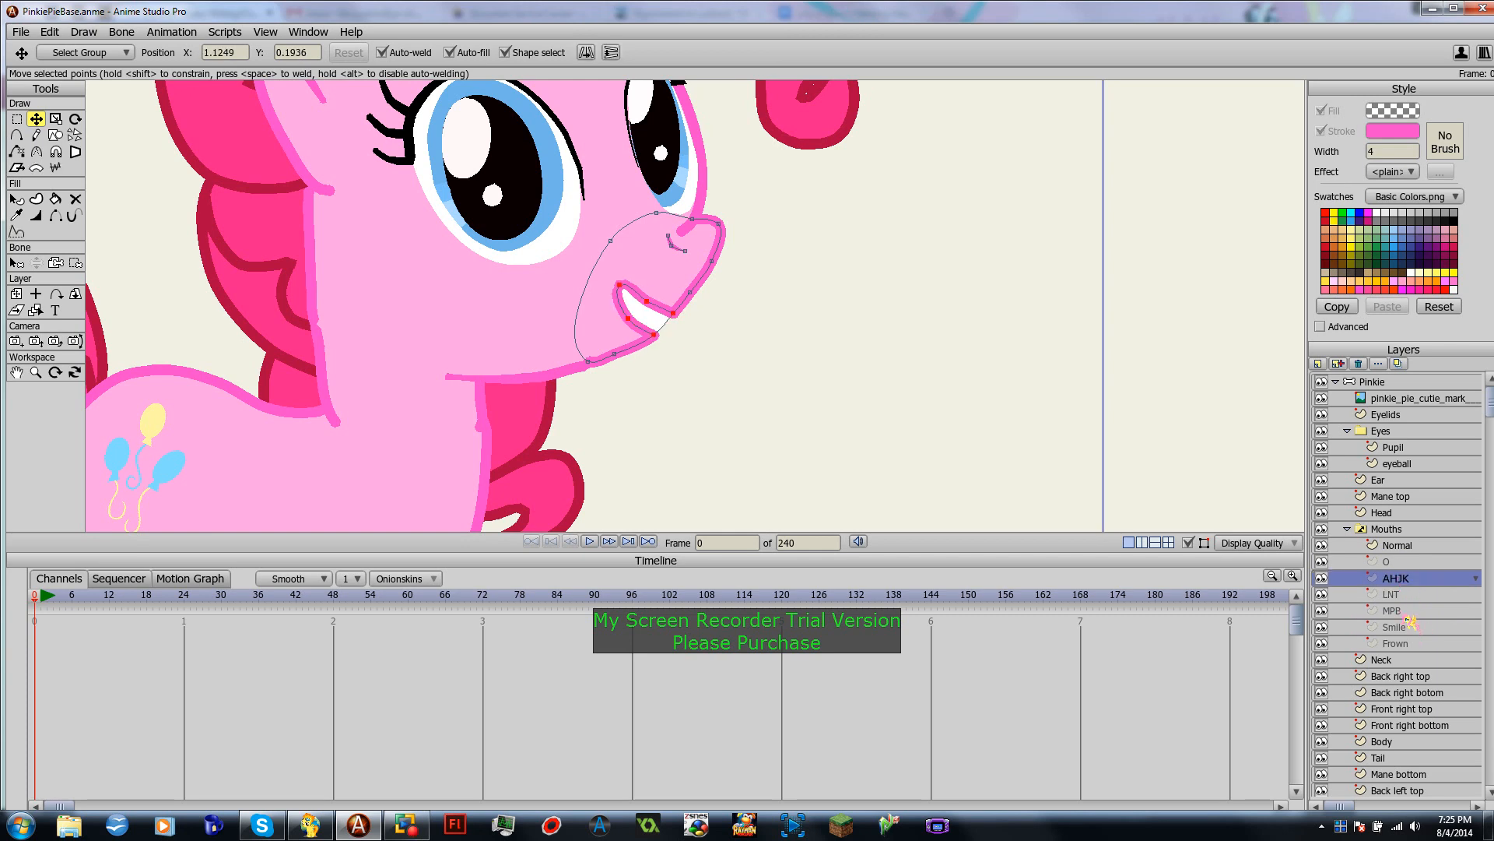
left_click(1409, 612)
left_click(1411, 562)
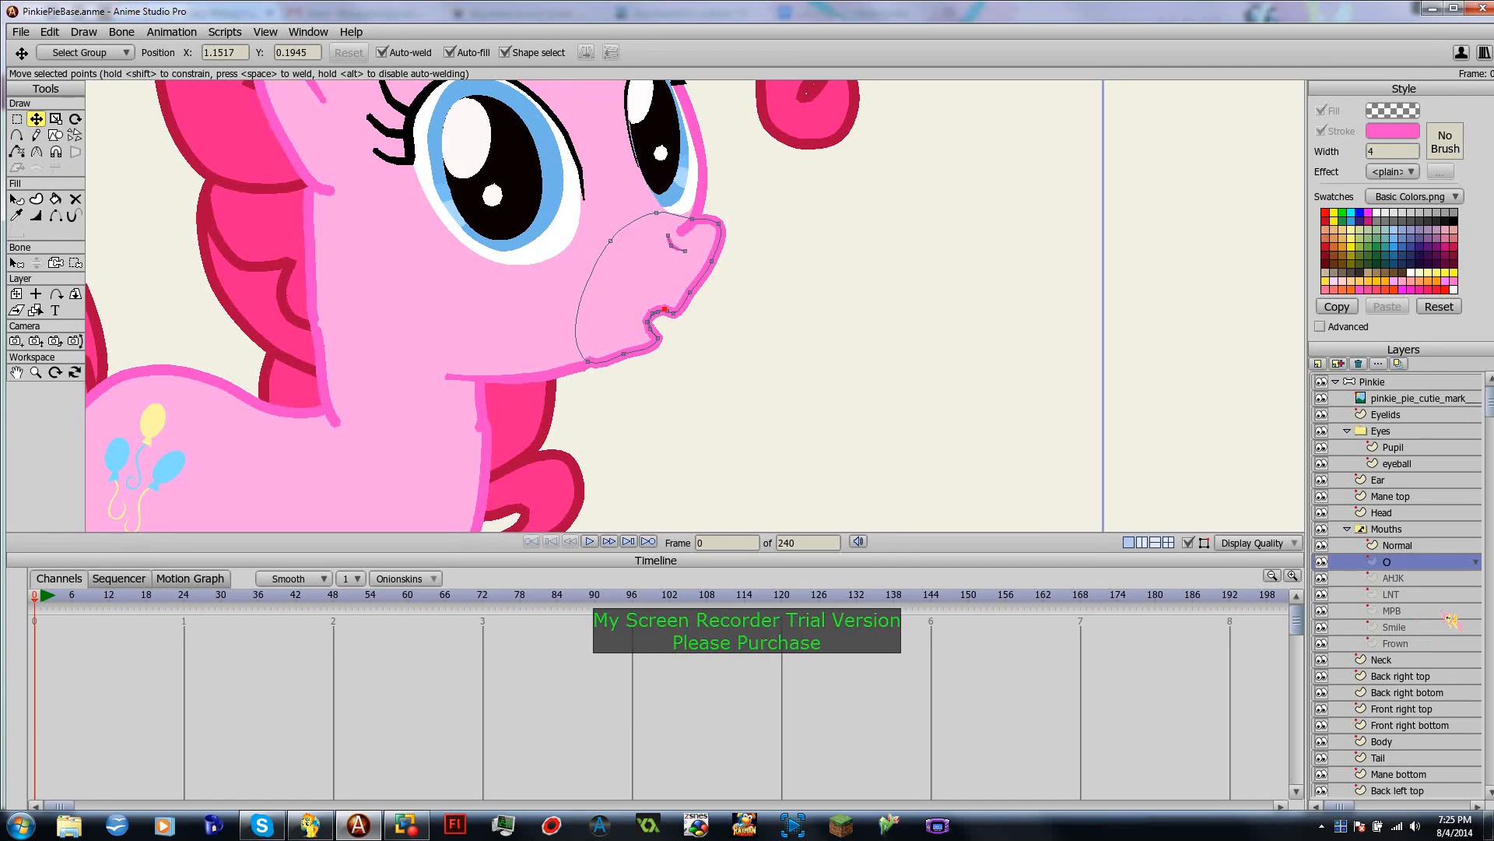
left_click(1416, 614)
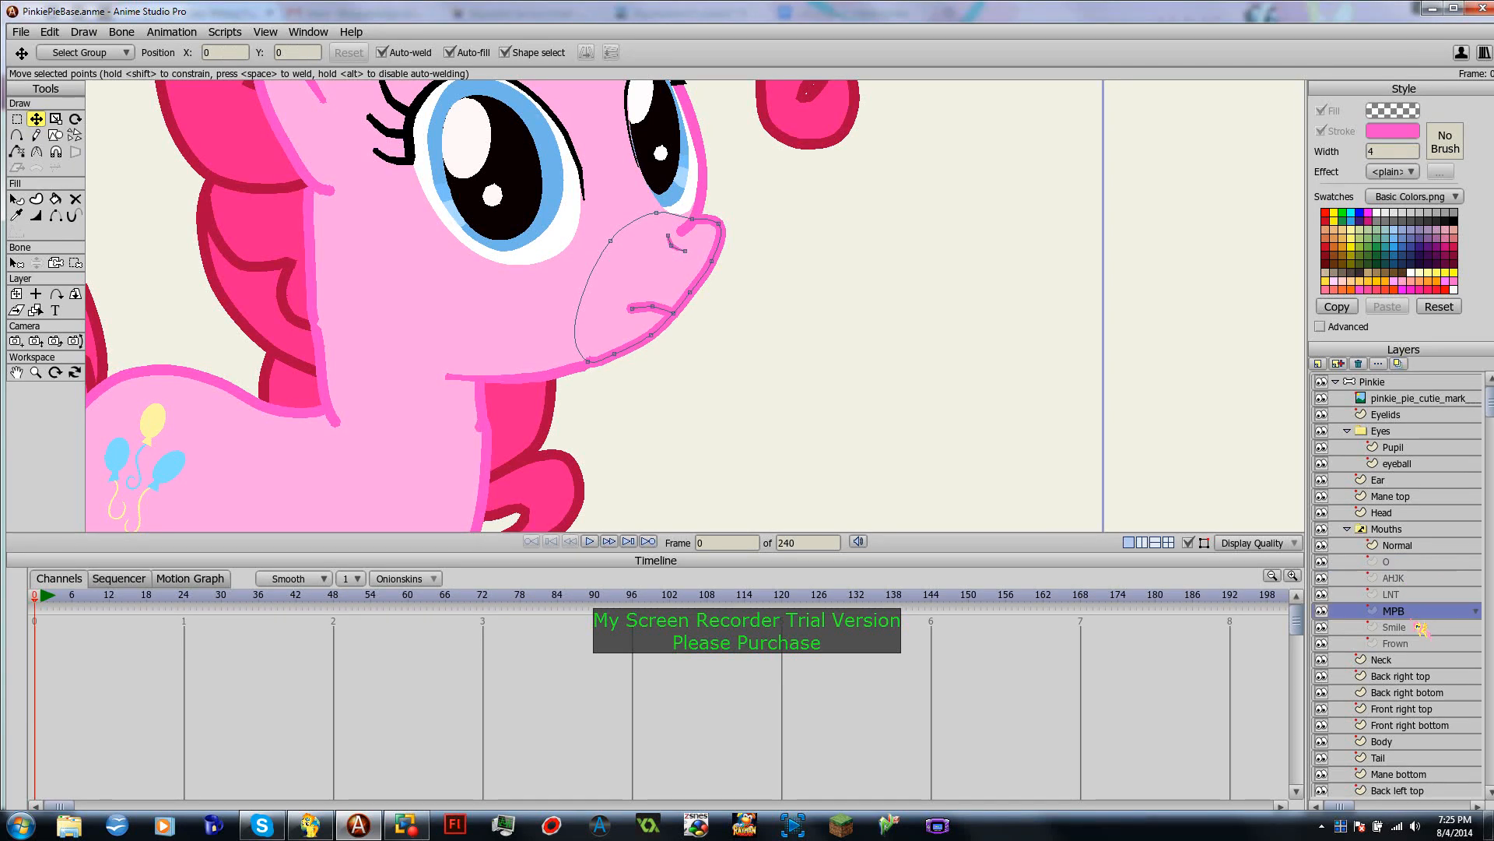
left_click(1413, 630)
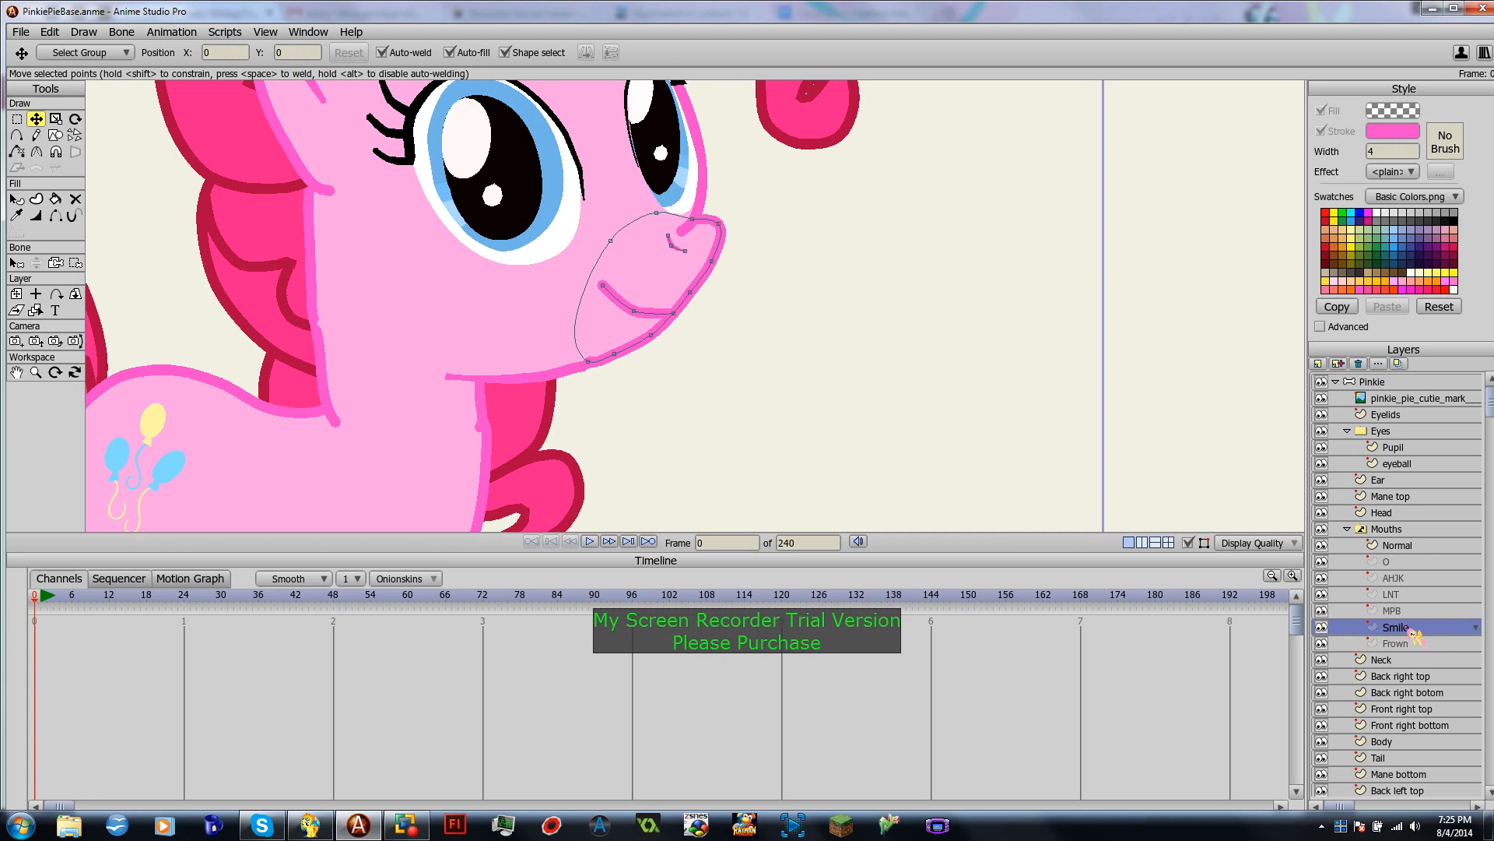
left_click(1405, 595)
left_click(1414, 632)
Step: Save the PinkiePieBase project with the Smile mouth active
left_click(21, 32)
mouse_move(84, 32)
mouse_move(21, 32)
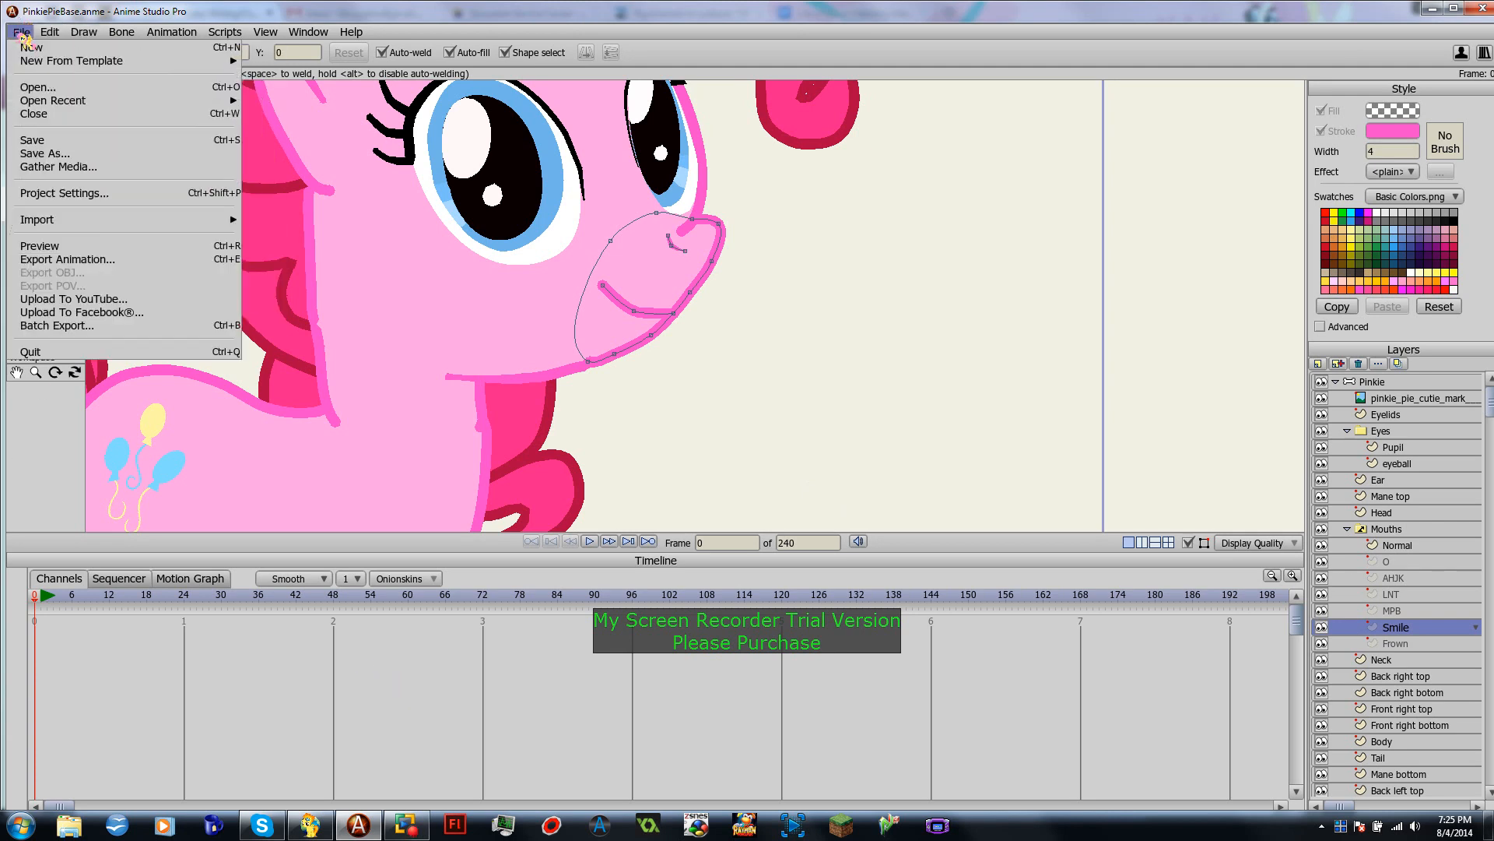
left_click(70, 144)
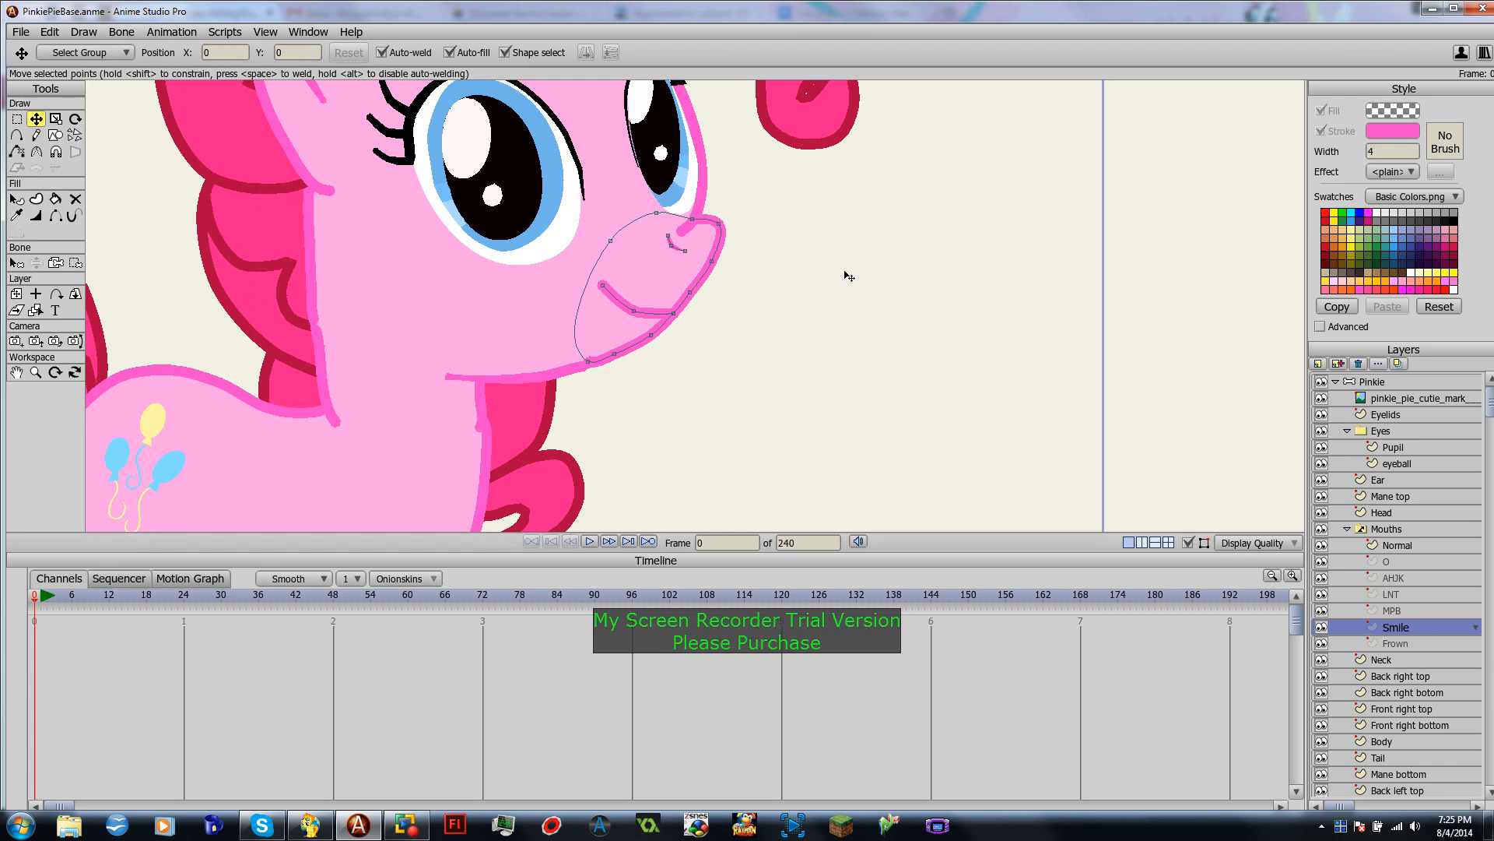
scroll(636, 344, "down", 3)
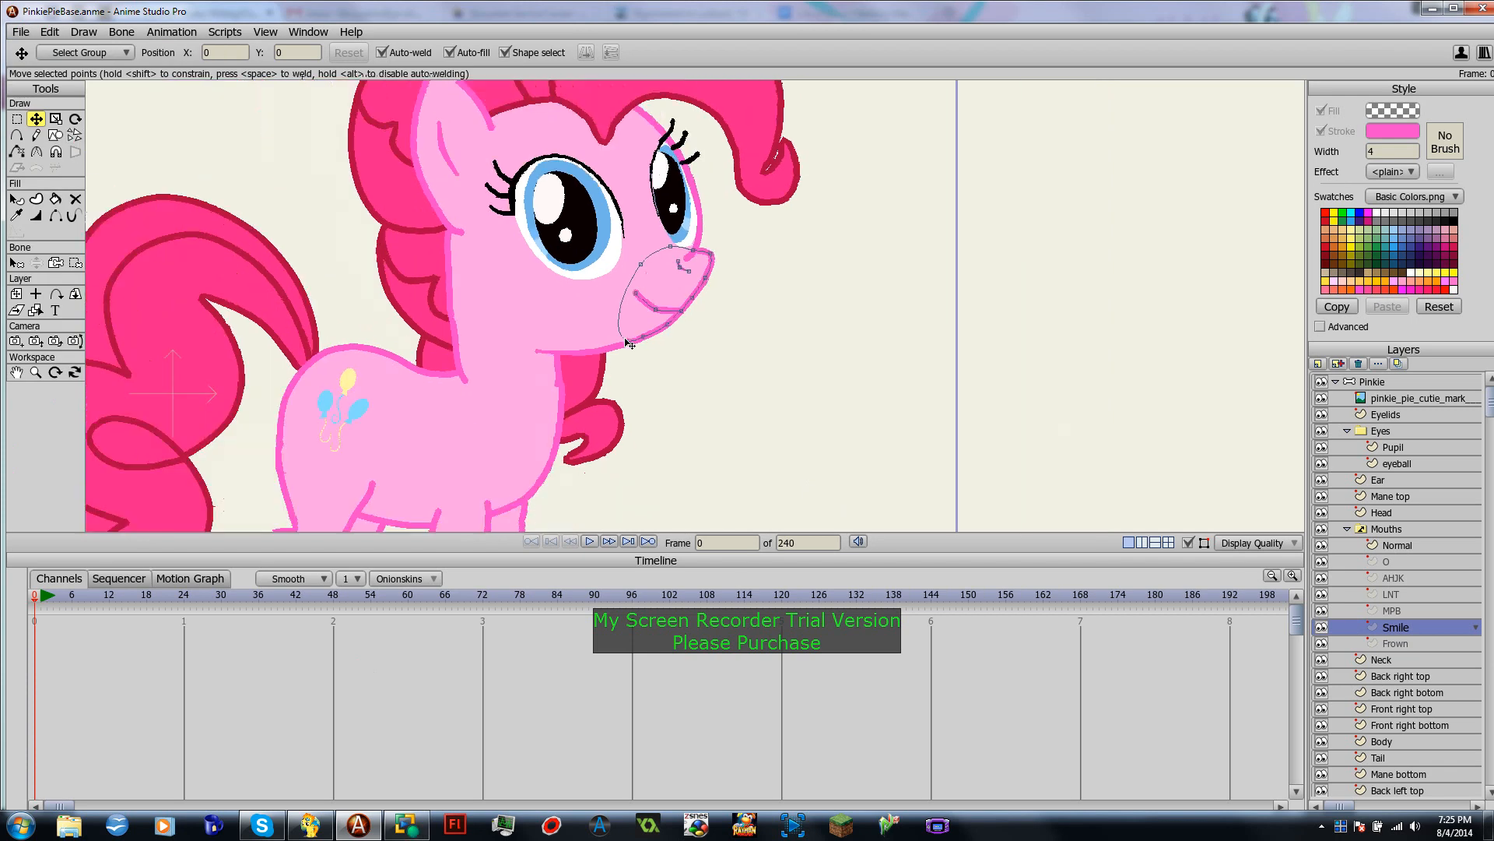
scroll(685, 327, "up", 4)
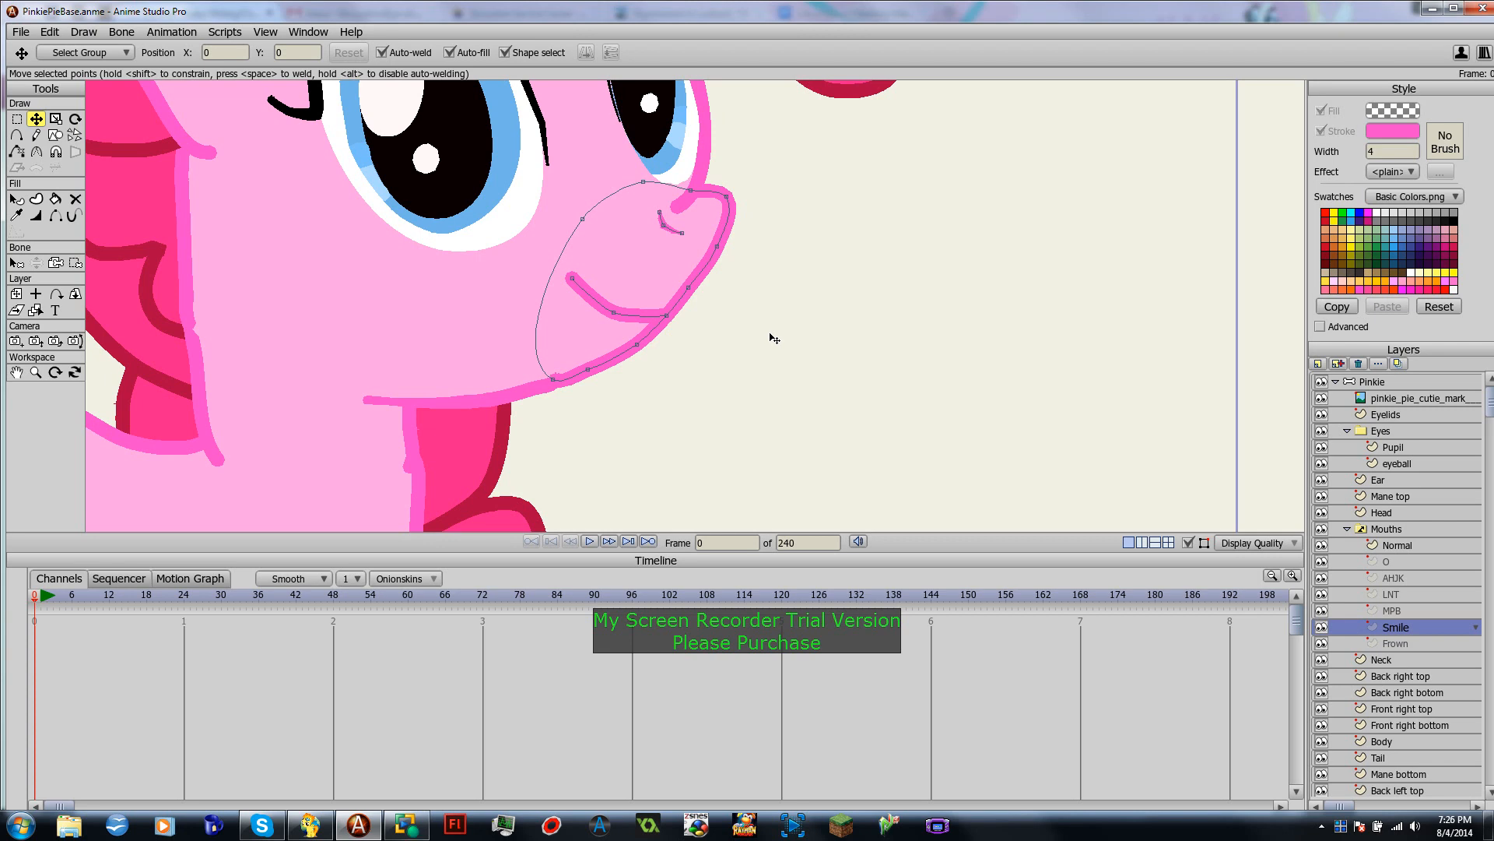
Step: Activate the Pinkie bone layer and swing the two upper control bones beside the head apart to close the near eye in an upward arc
scroll(775, 339, "down", 5)
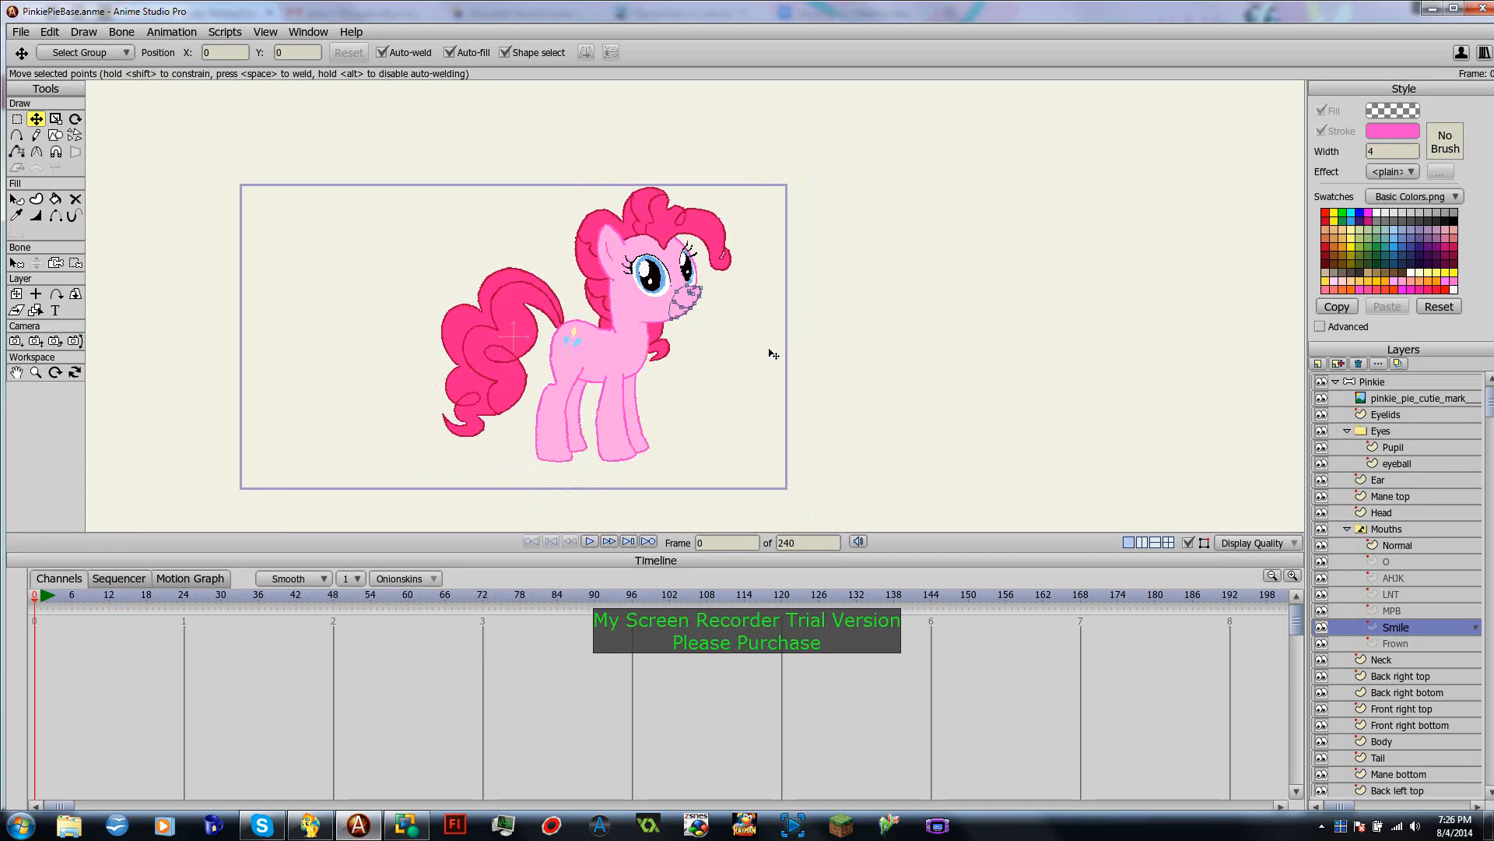
scroll(771, 351, "up", 4)
scroll(772, 376, "up", 1)
left_click_drag(772, 375, 922, 378)
left_click(1407, 383)
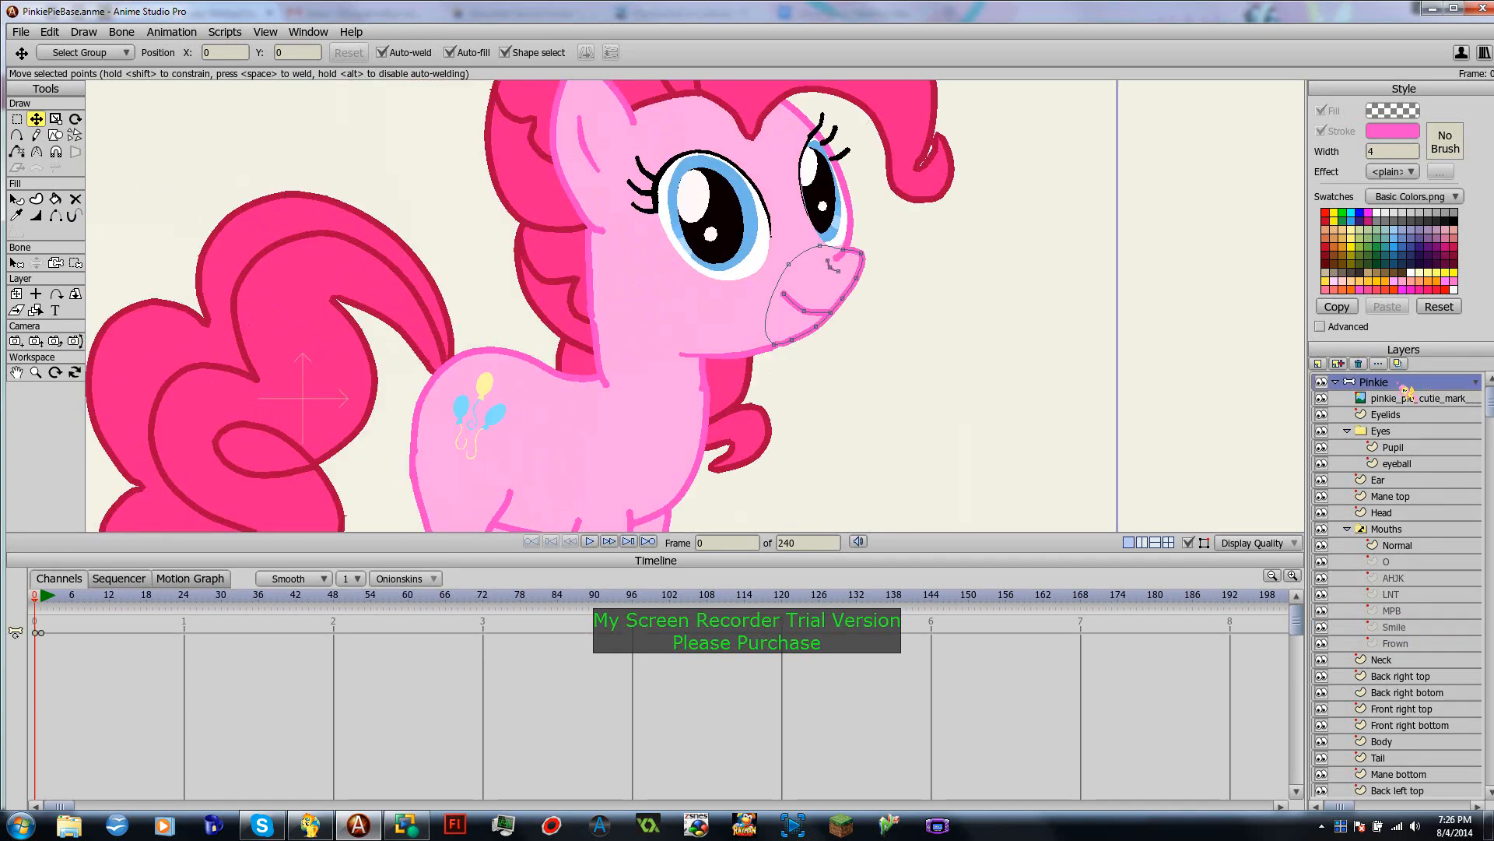
scroll(930, 372, "down", 3)
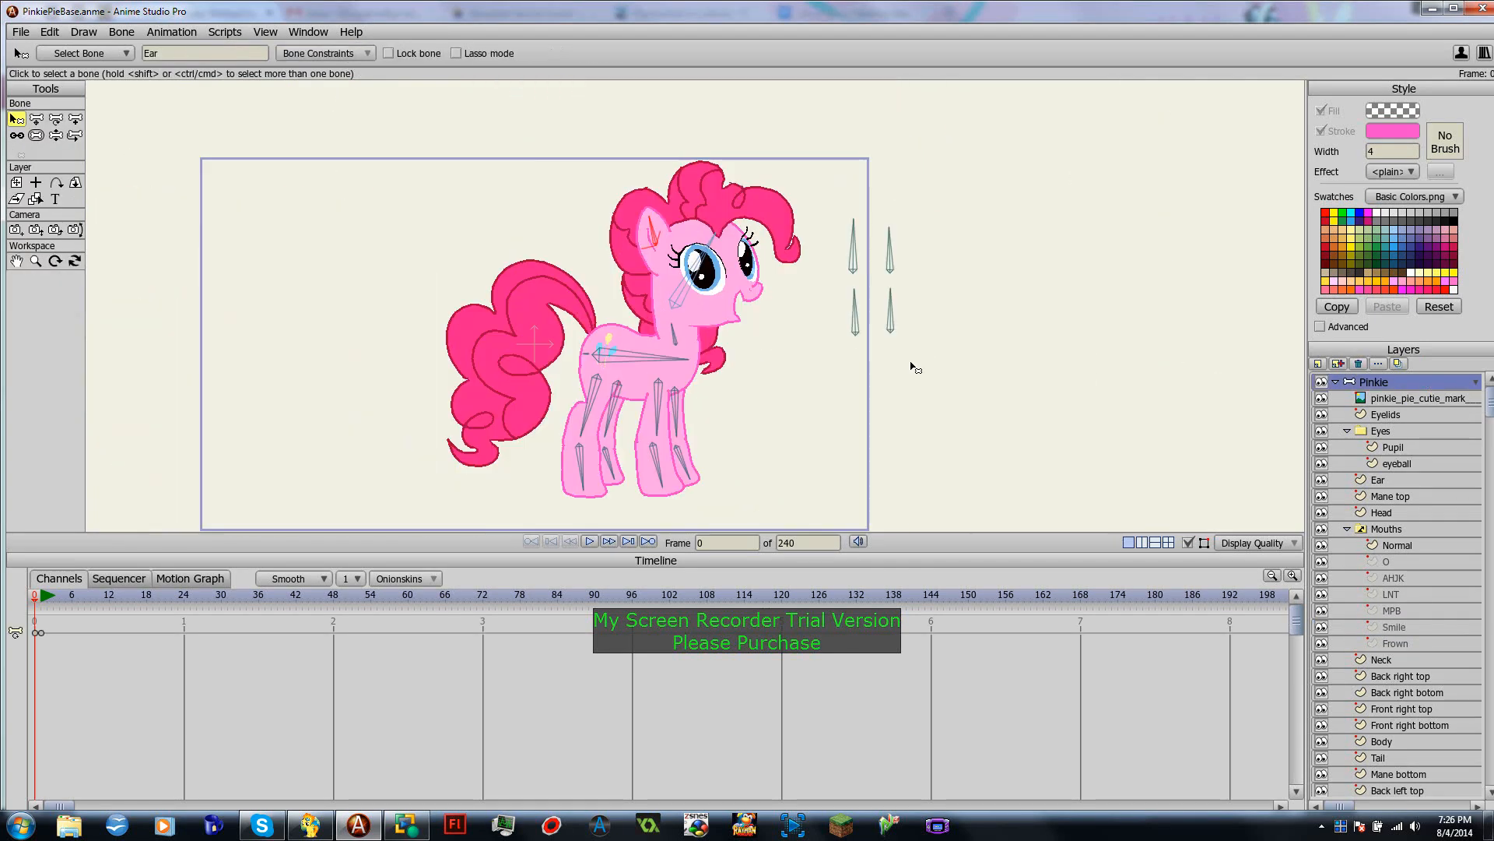
scroll(912, 366, "up", 2)
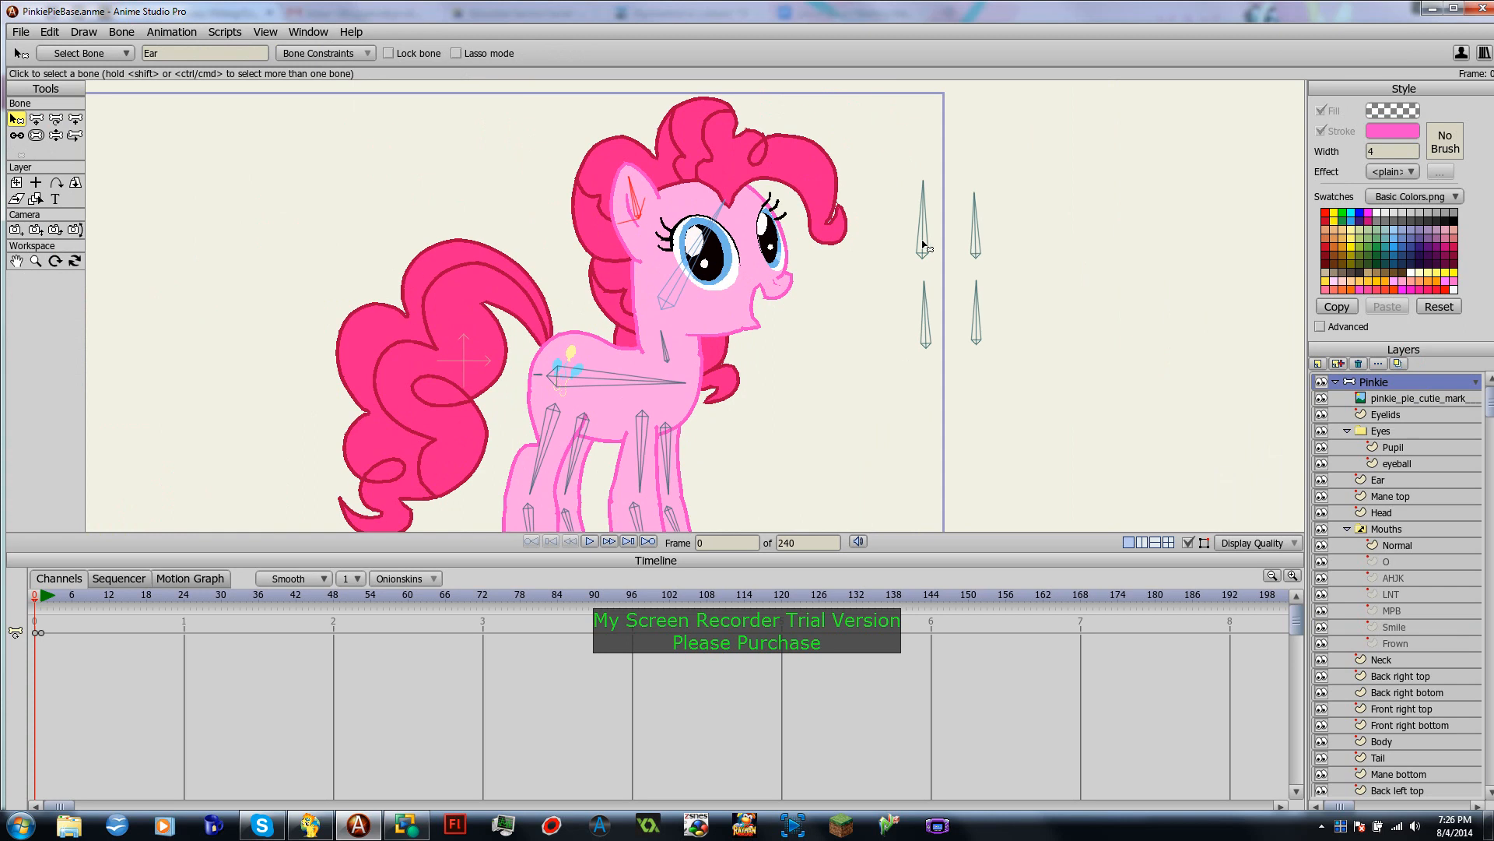
key("z")
left_click_drag(923, 227, 1018, 261)
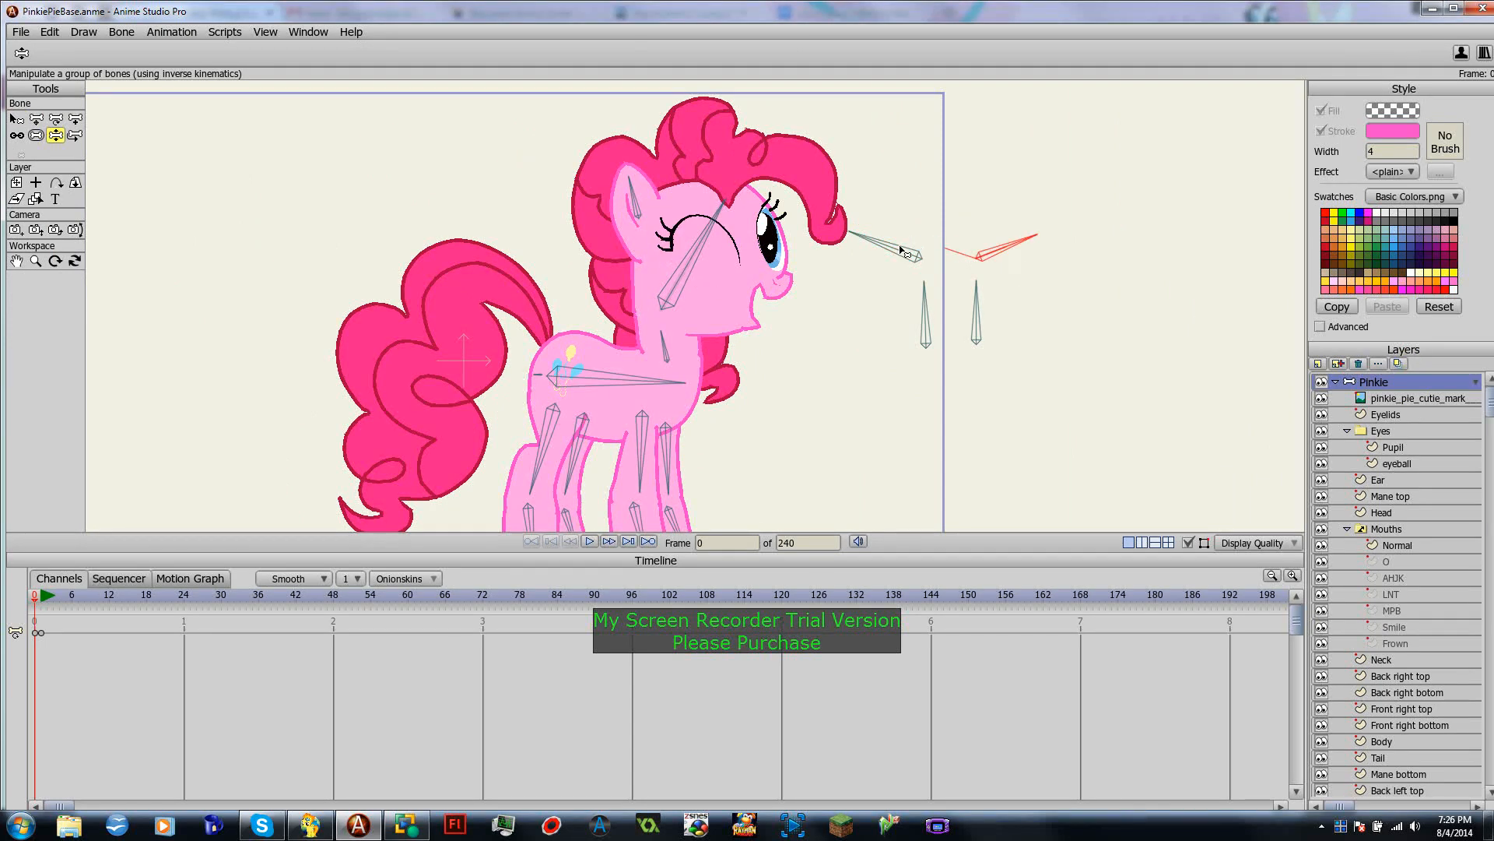
left_click_drag(908, 238, 875, 237)
Step: Tilt the upper control bone farther from the face back toward the head to bend the near eye's closed lid downward
left_click(1010, 243)
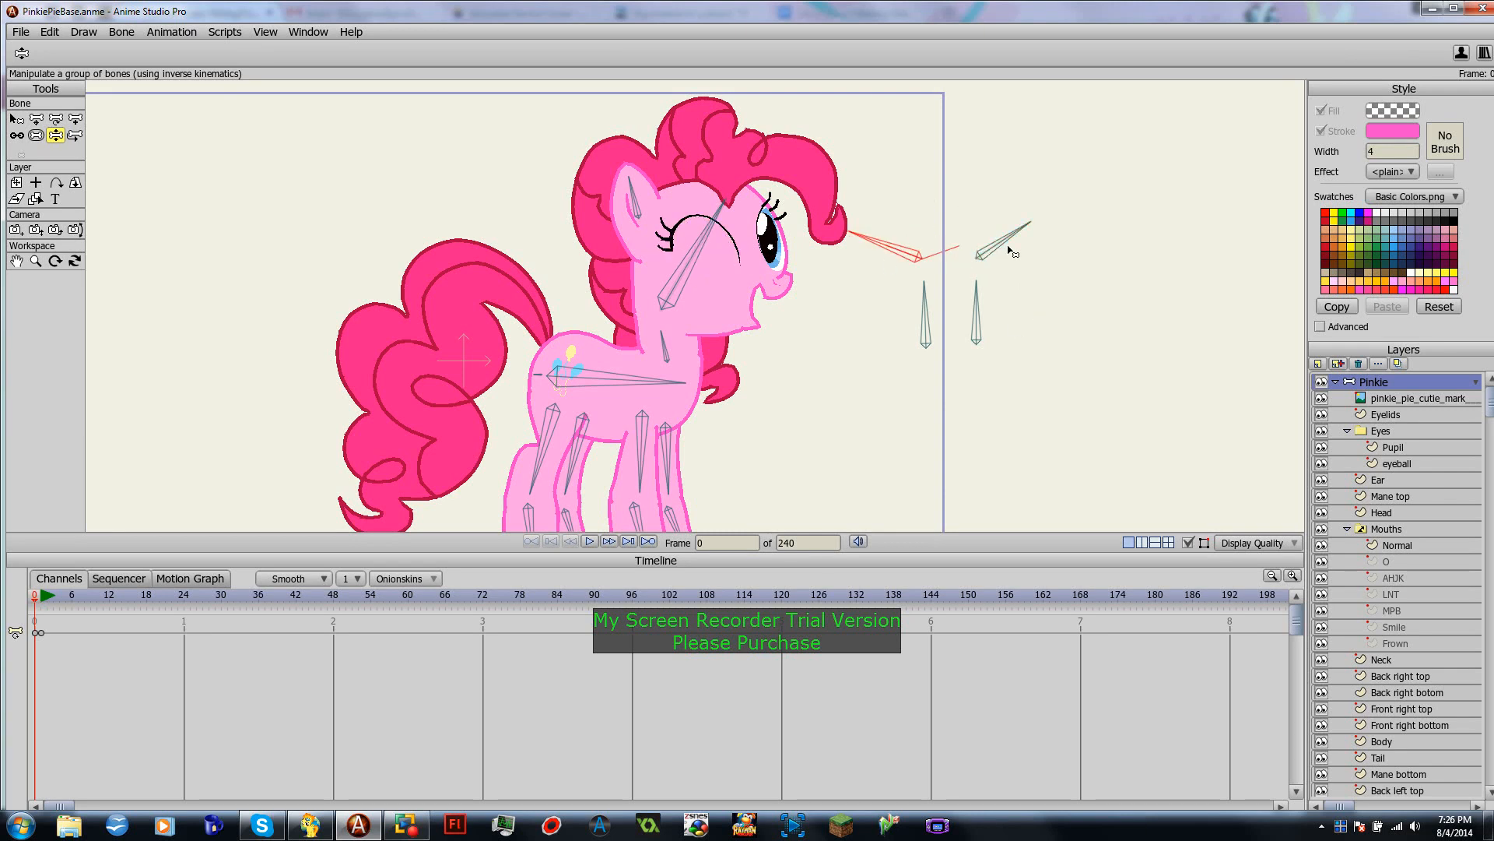
left_click_drag(1012, 251, 930, 242)
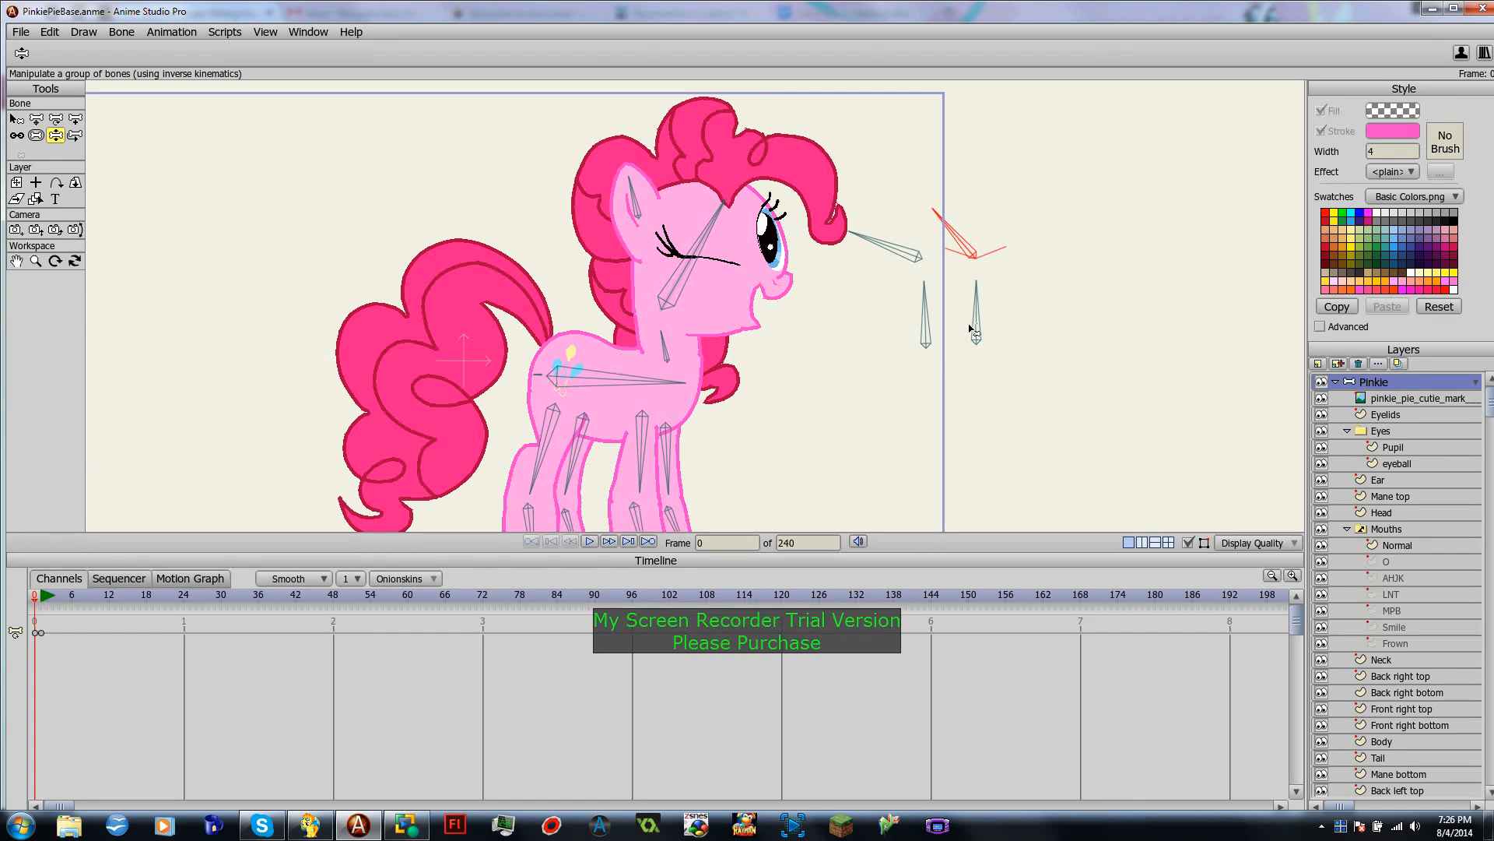
scroll(773, 319, "up", 2)
left_click_drag(951, 305, 824, 347)
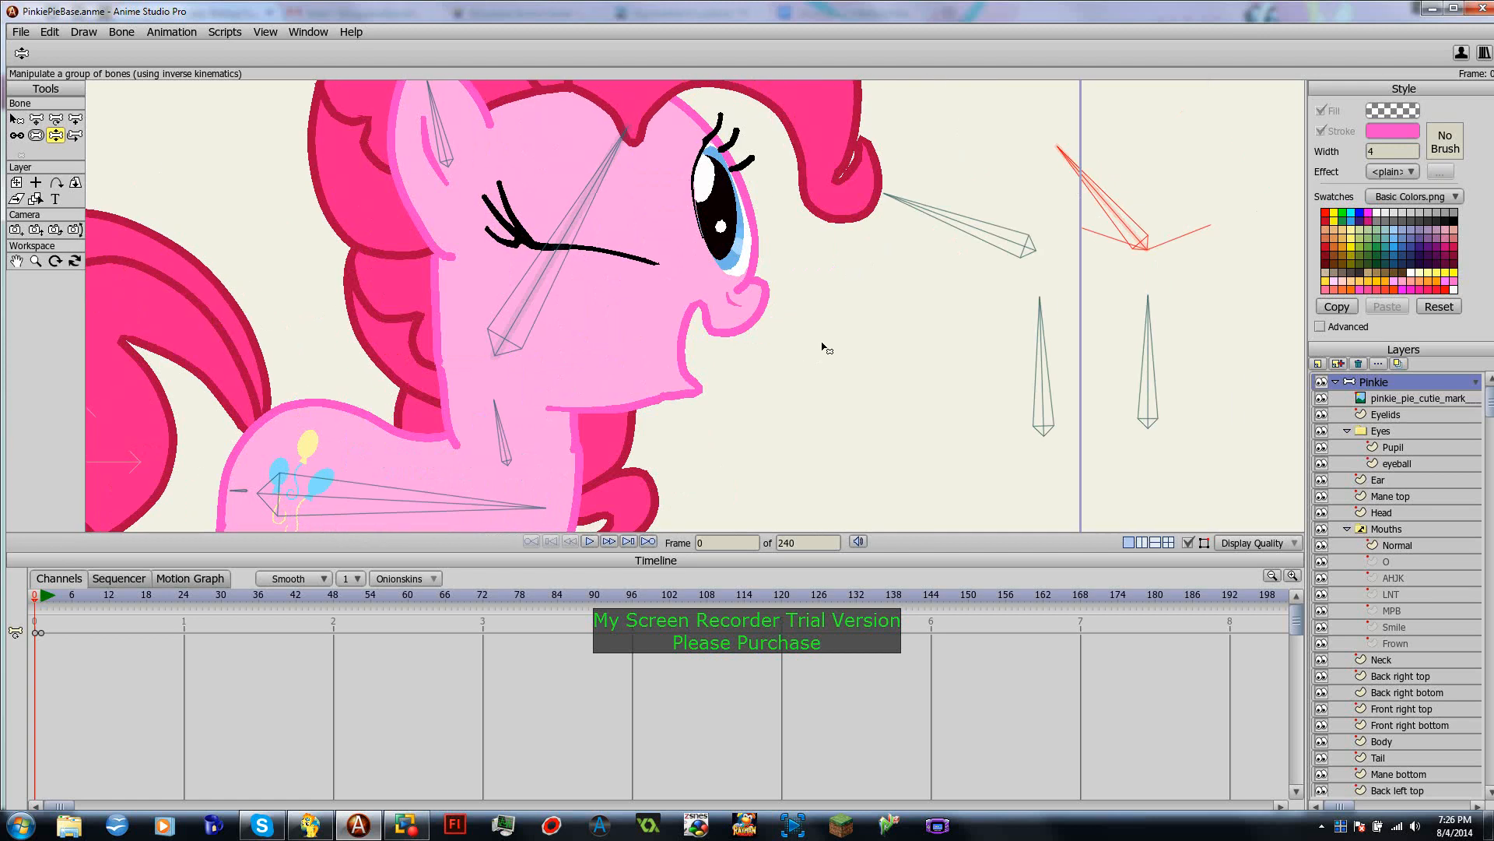
left_click_drag(1115, 214, 1084, 240)
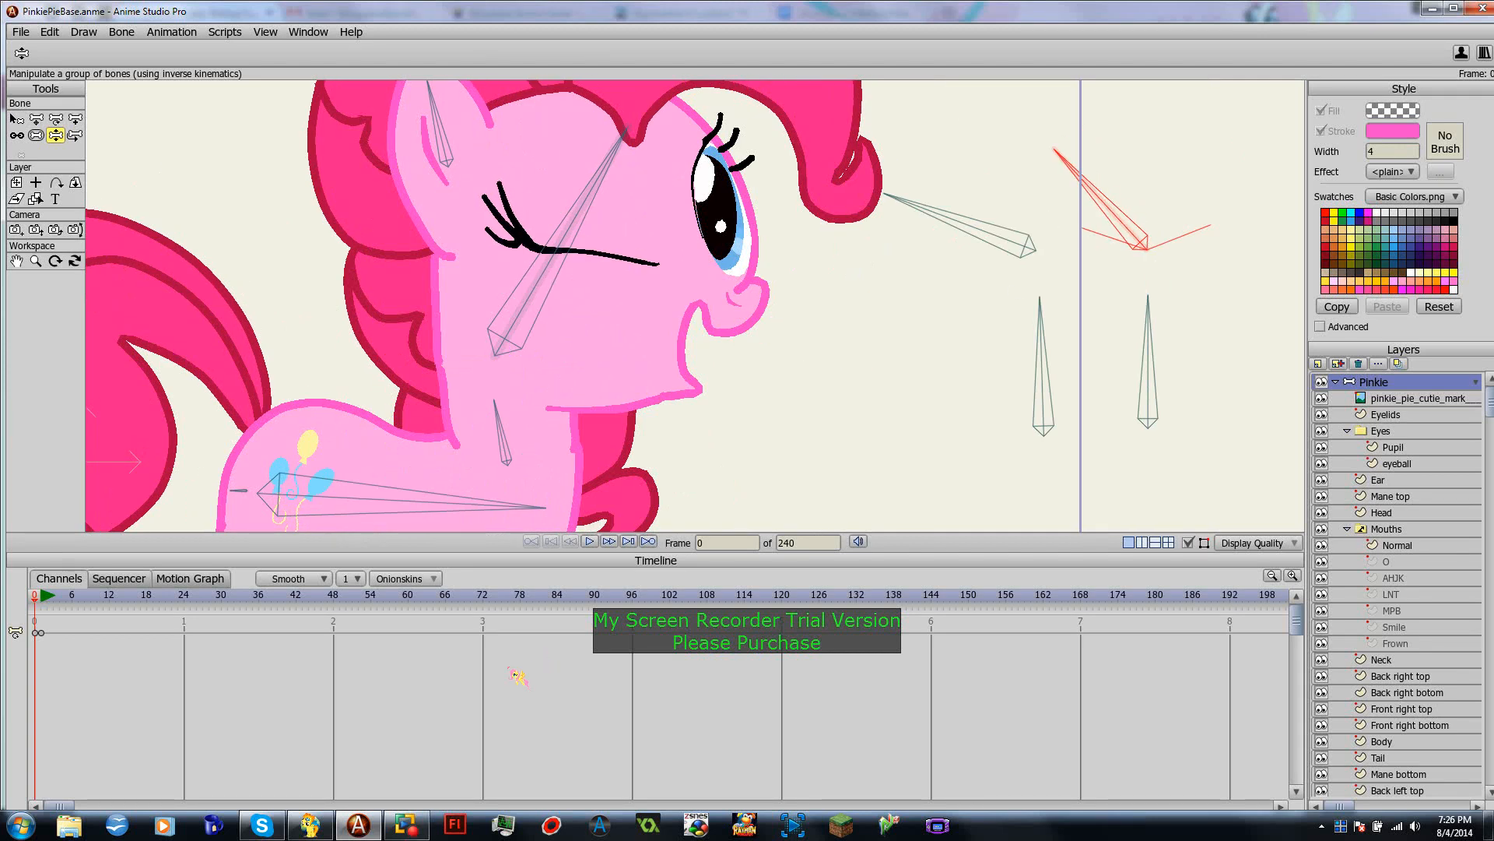
left_click(423, 834)
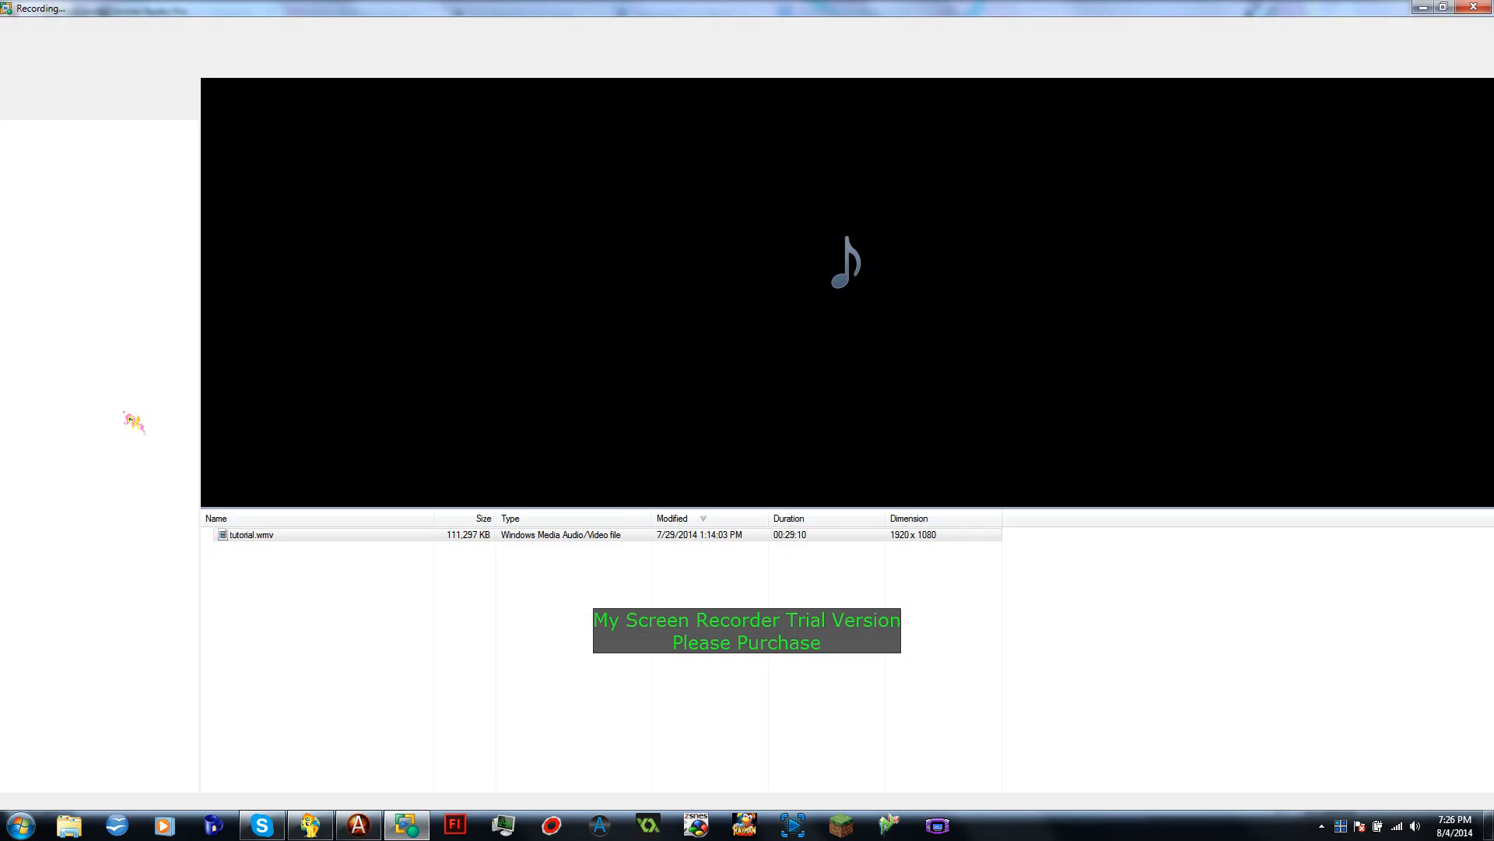